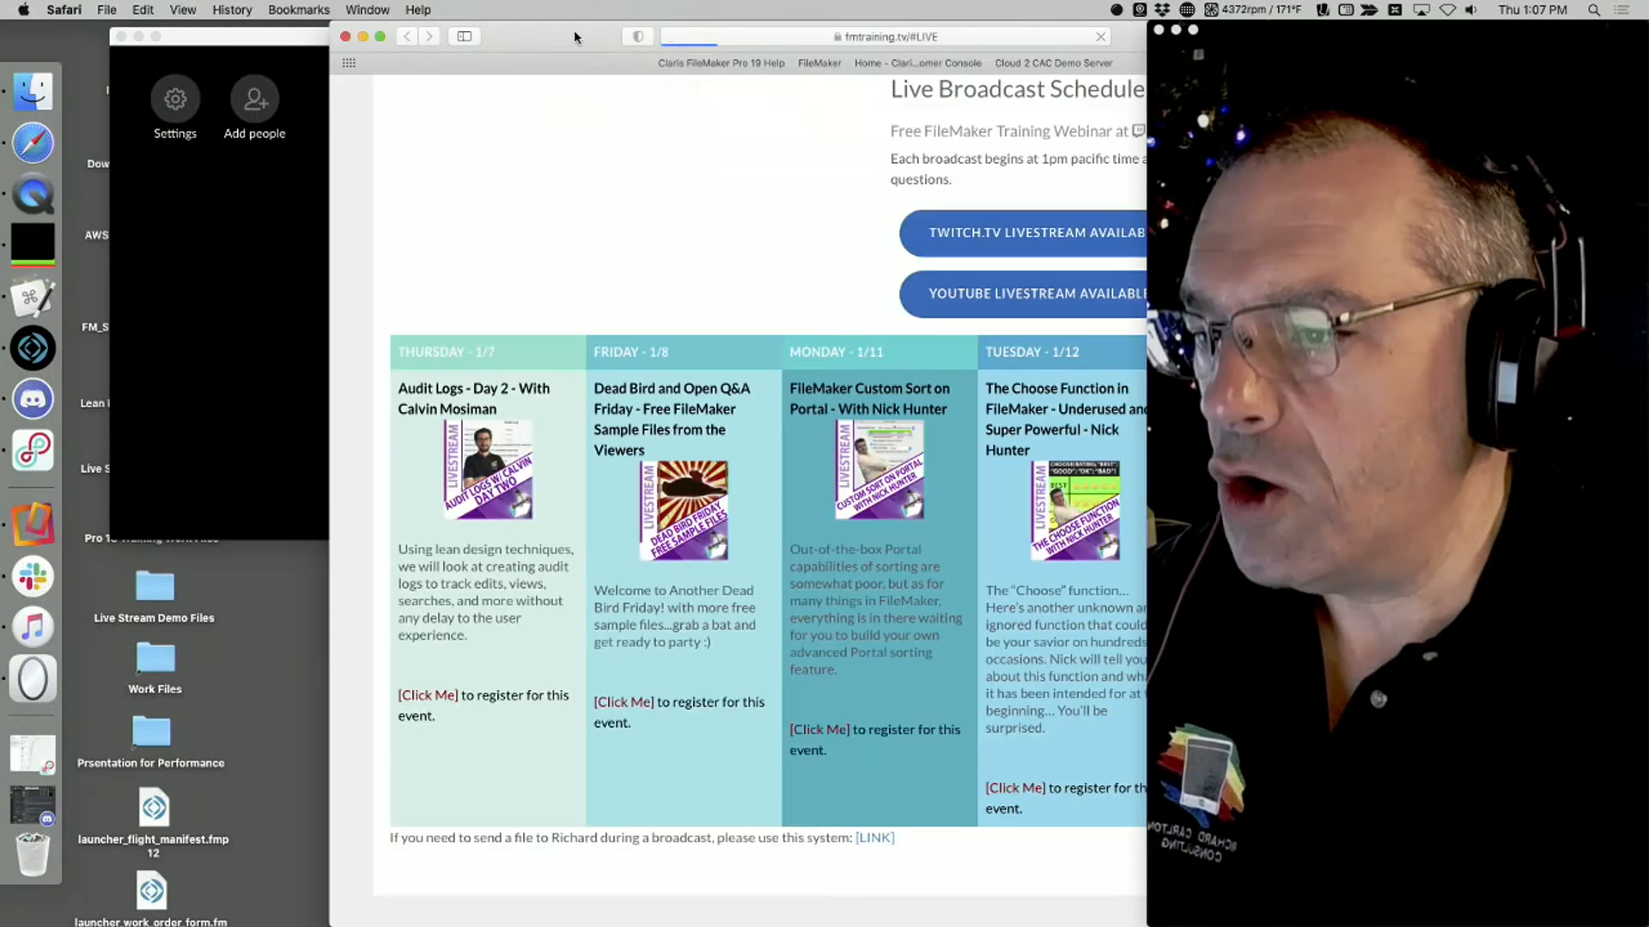
Shift the fmtraining.tv Live Broadcast Schedule window left and scroll back to the top
{"action": "left_click_drag", "start_coordinate": [575, 34], "coordinate": [306, 7]}
{"action": "scroll", "coordinate": [240, 266], "scroll_direction": "up", "scroll_amount": 4}
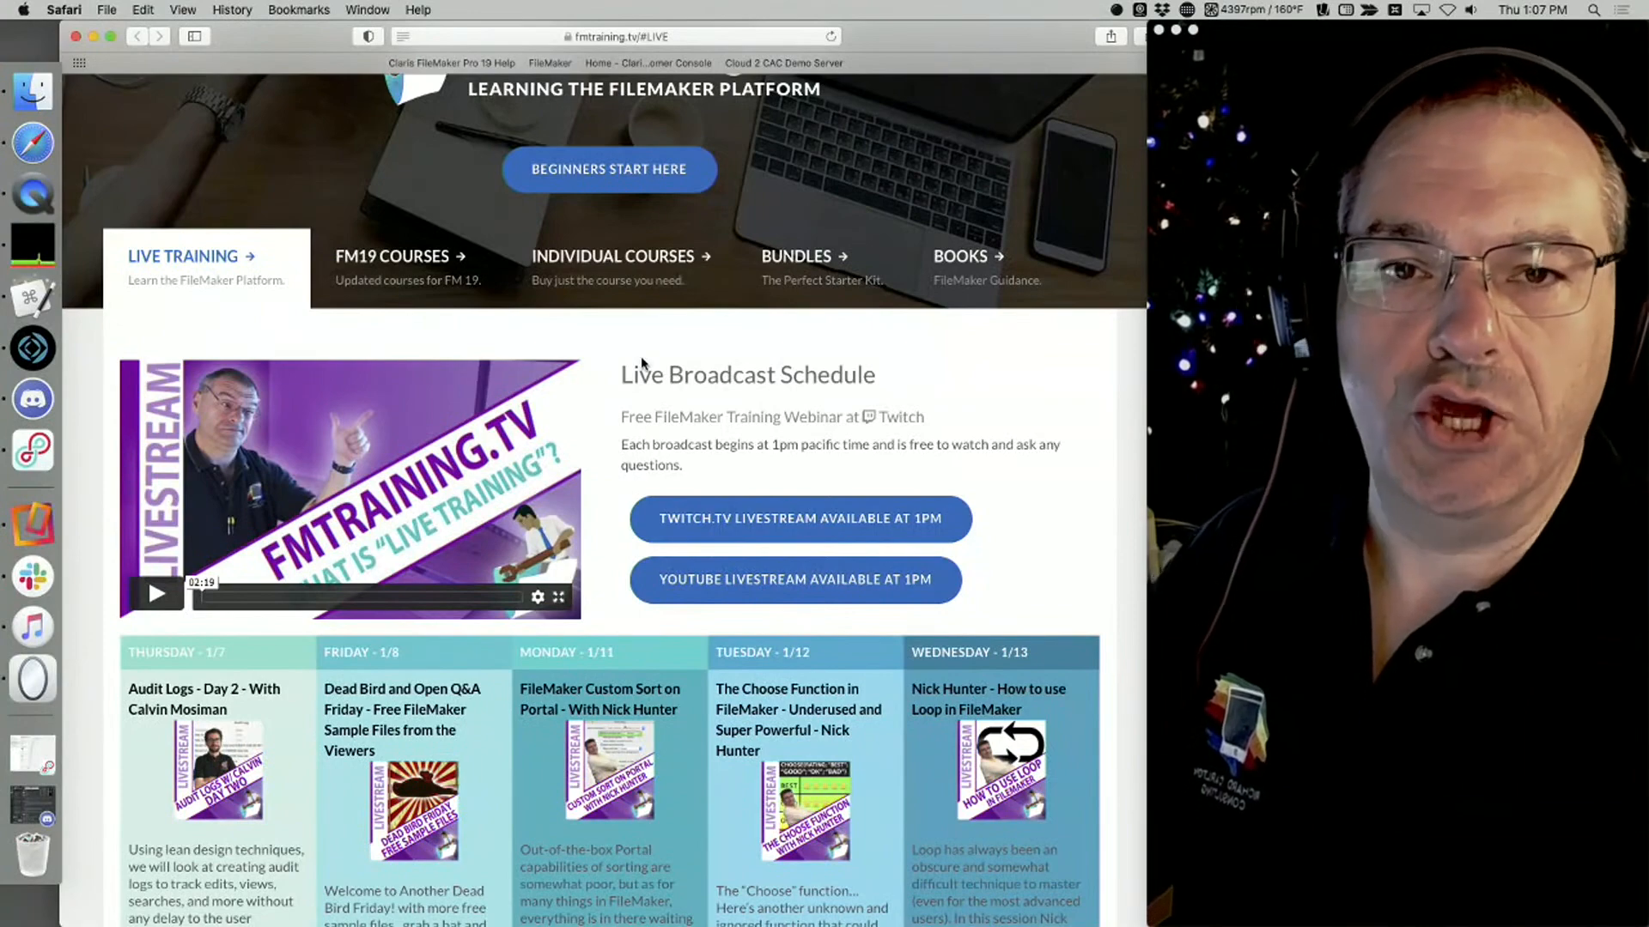
Show the BUNDLES section on fmtraining.tv
{"action": "left_click", "coordinate": [774, 259]}
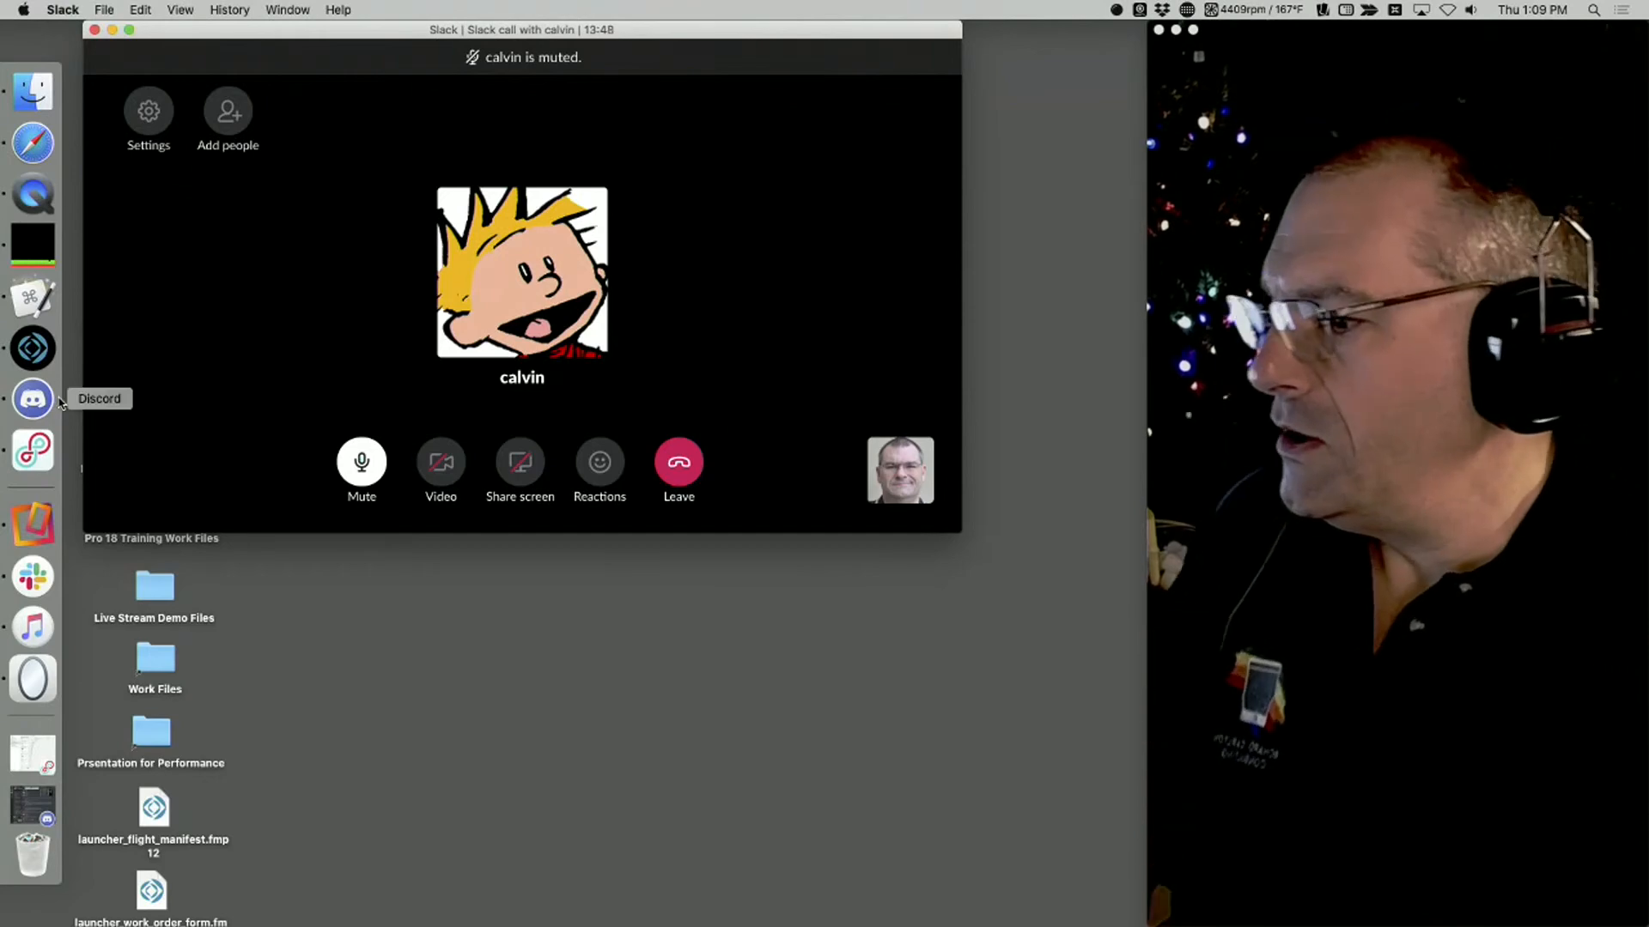
Bring Discord forward and scroll up #livestream-text-discussion to the sample-file links
{"action": "left_click", "coordinate": [32, 398]}
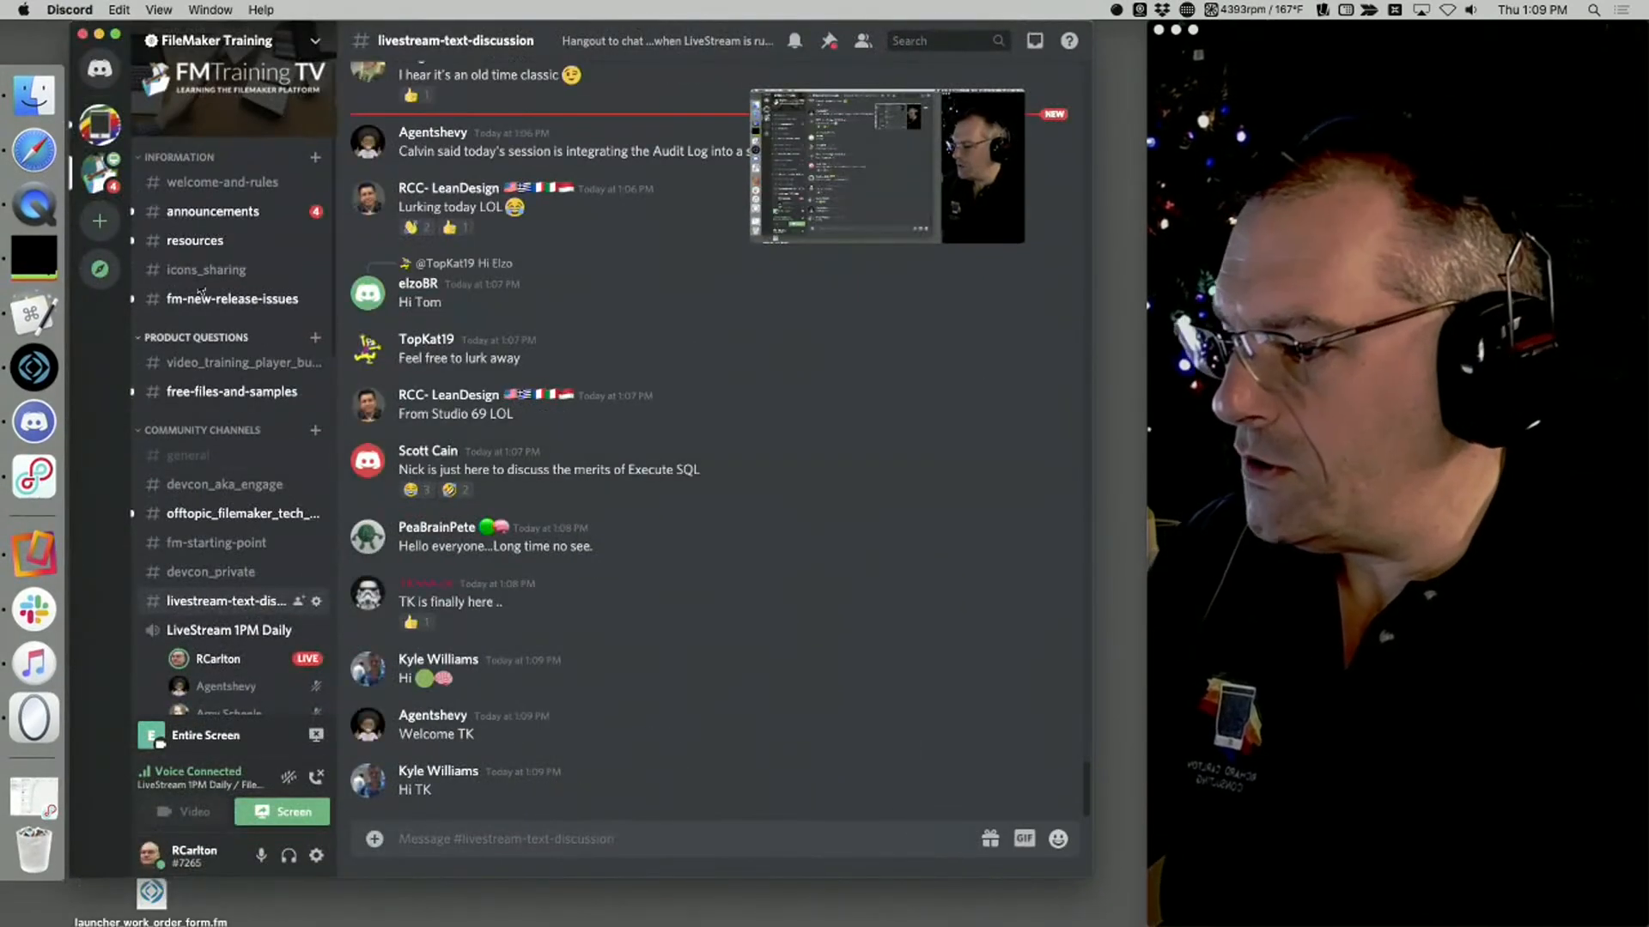
{"action": "scroll", "coordinate": [430, 480], "scroll_direction": "up", "scroll_amount": 10}
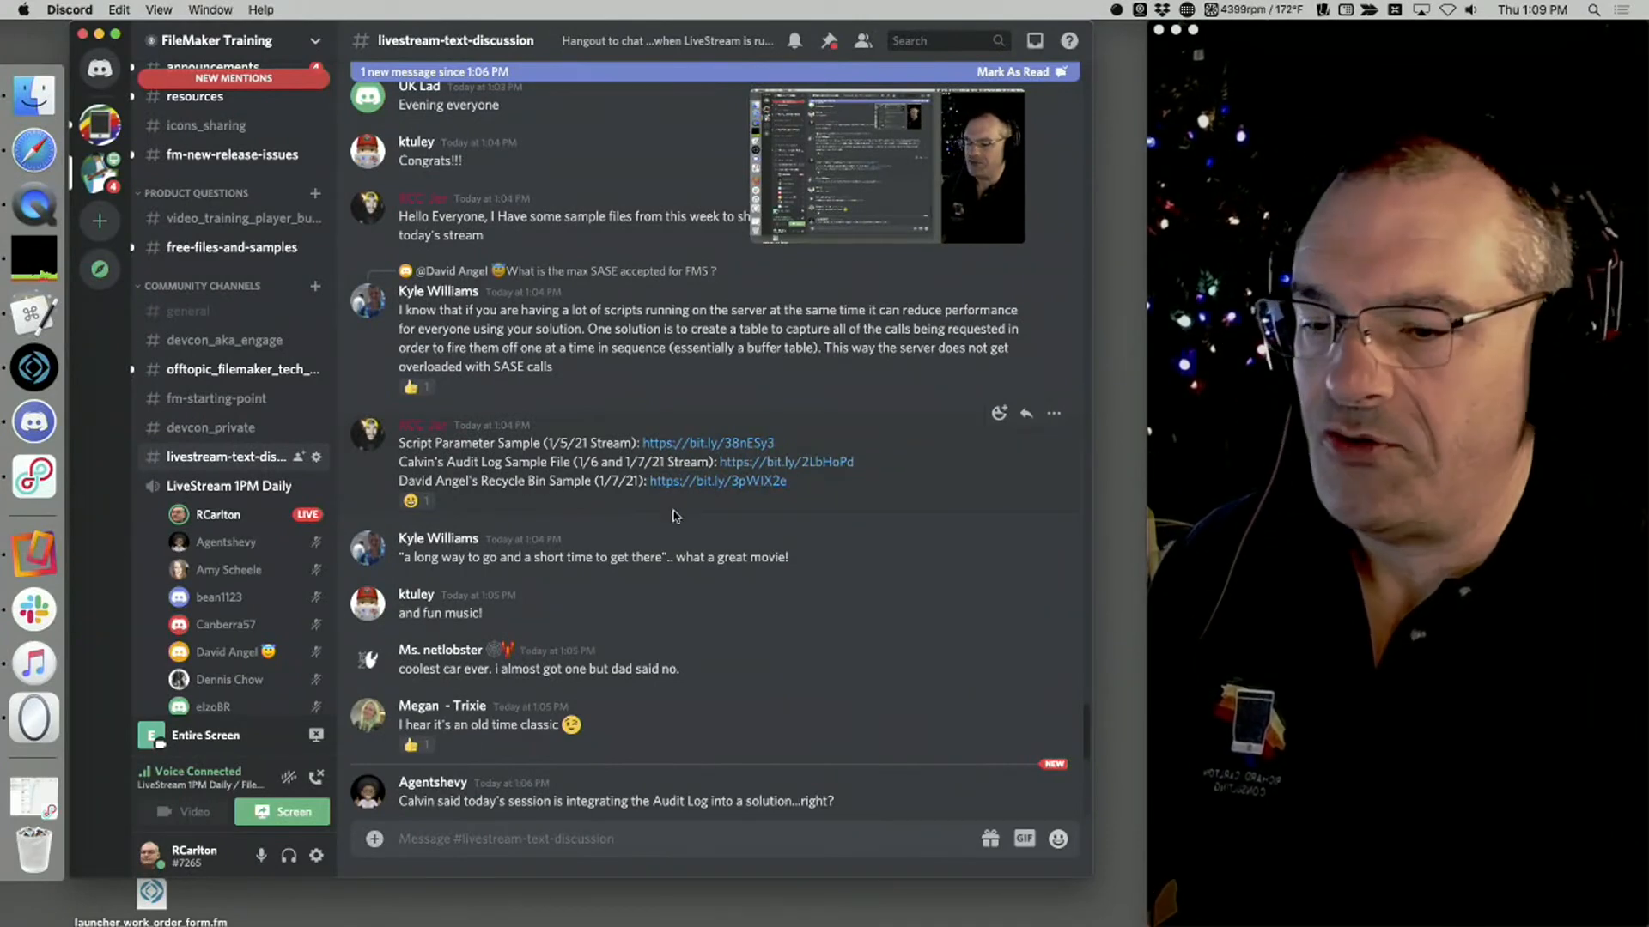
Follow the bit.ly Recycle Bin link to download the sample, then clear the windows aside
{"action": "left_click", "coordinate": [731, 484]}
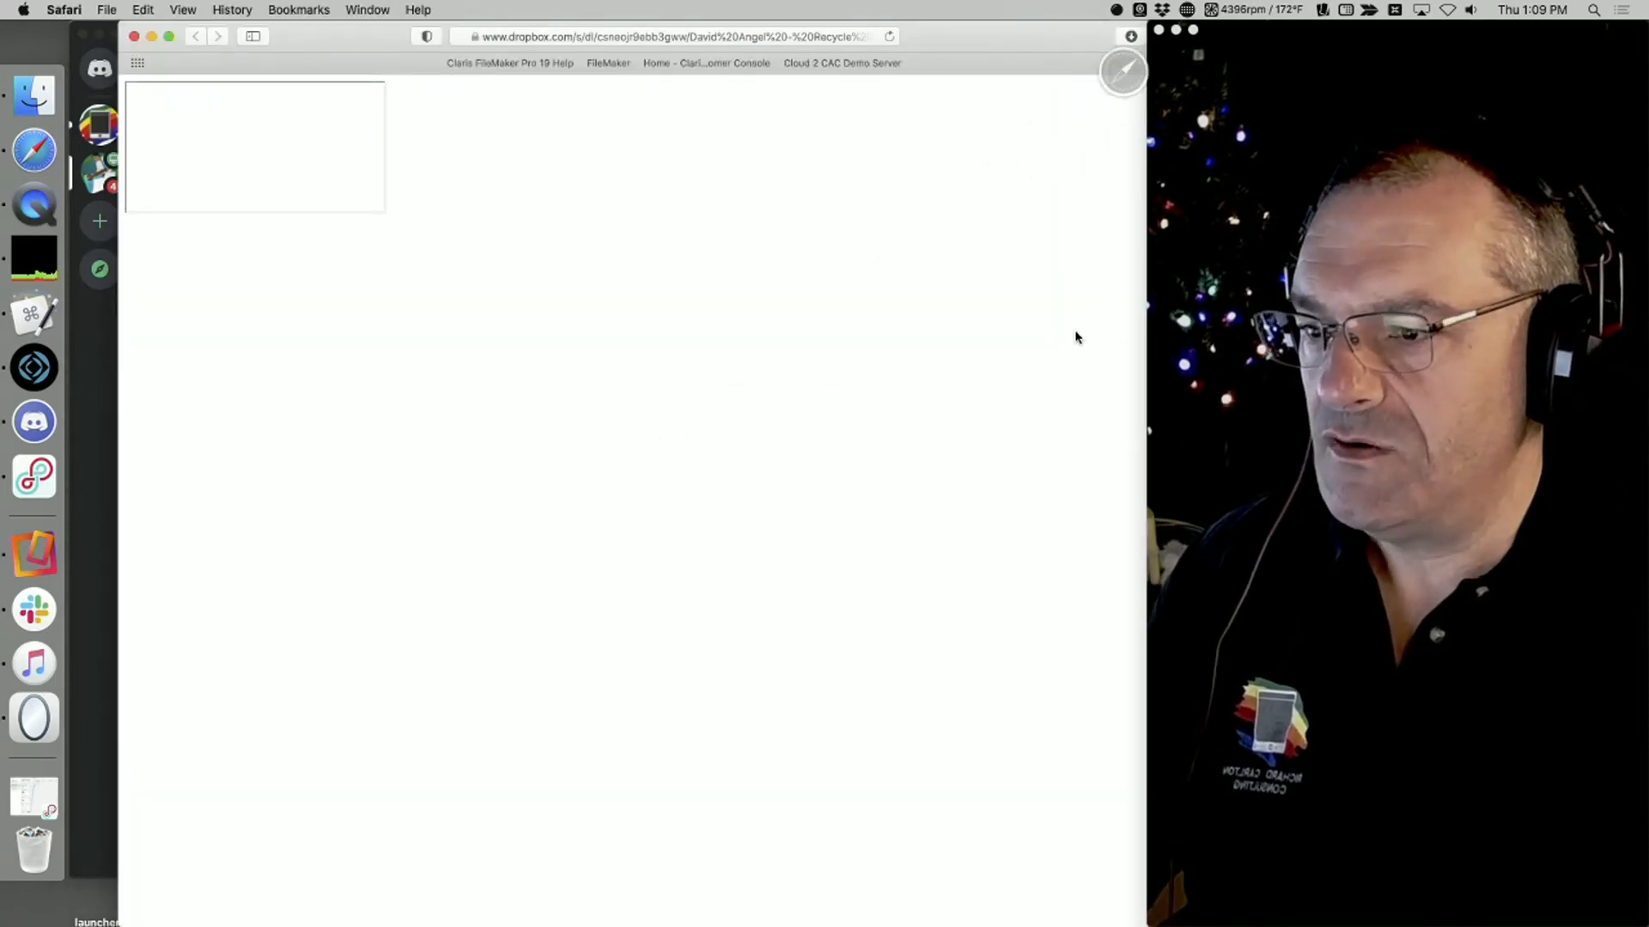
{"action": "left_click_drag", "start_coordinate": [1079, 36], "coordinate": [637, 36]}
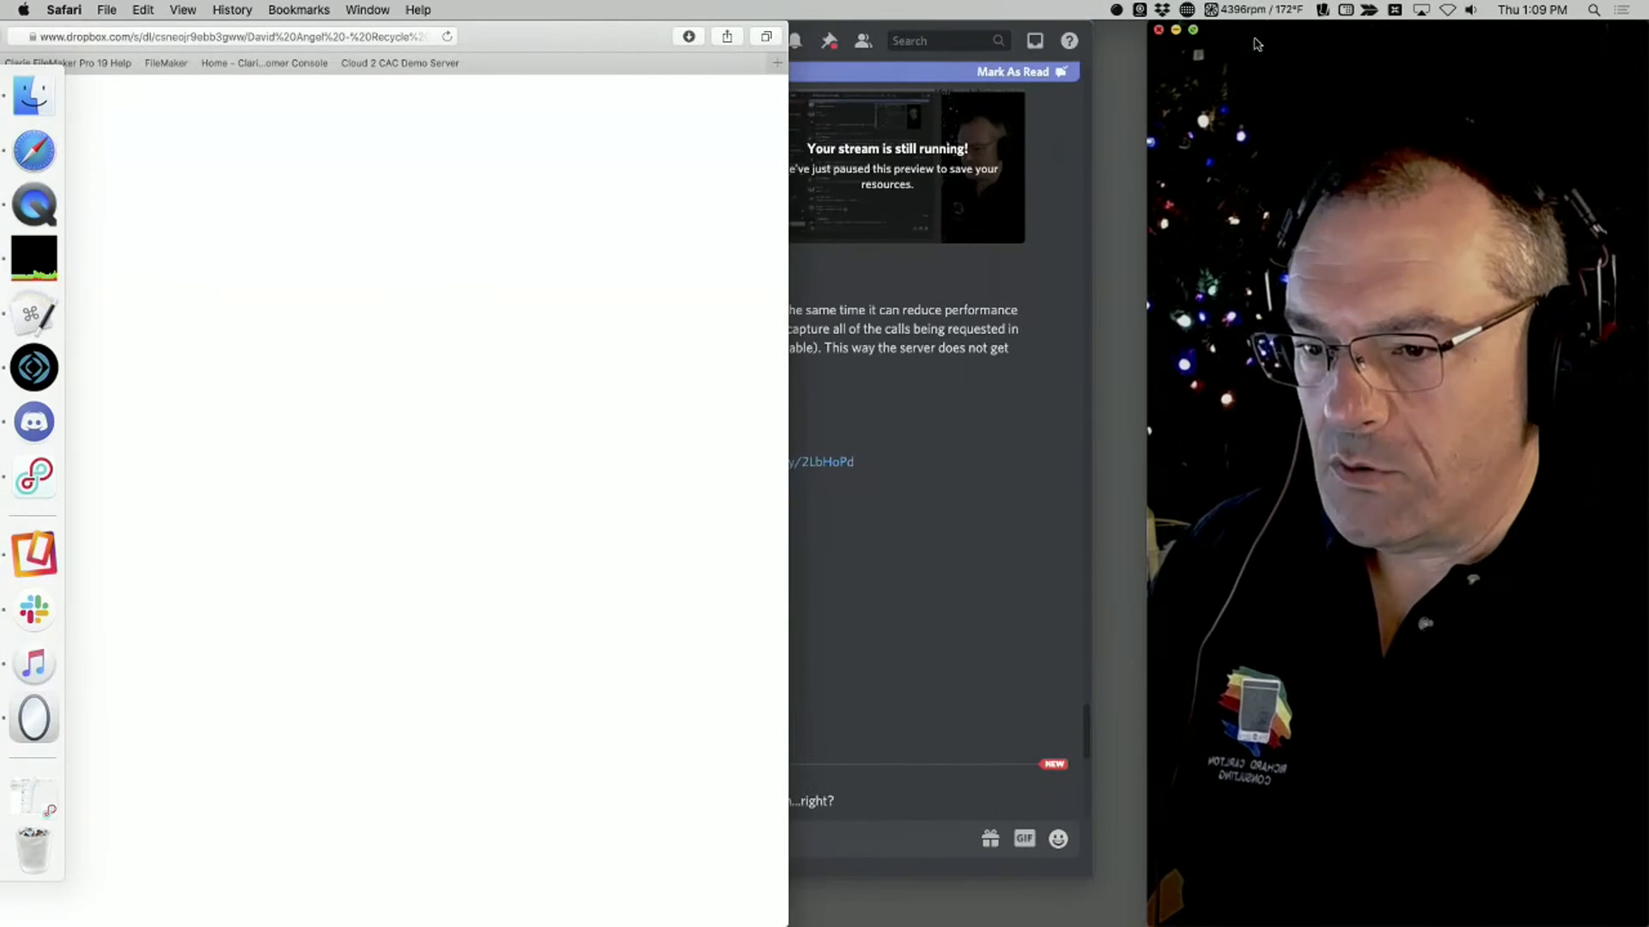
{"action": "left_click_drag", "start_coordinate": [1015, 36], "coordinate": [919, 36]}
{"action": "left_click", "coordinate": [1076, 209], "text": "alt"}
{"action": "left_click_drag", "start_coordinate": [1326, 37], "coordinate": [1444, 926]}
Open the downloaded Recycle Bin .fmp12 file from the desktop in FileMaker Pro
{"action": "left_click_drag", "start_coordinate": [1403, 611], "coordinate": [953, 668]}
{"action": "left_click_drag", "start_coordinate": [1417, 918], "coordinate": [1323, 29]}
{"action": "left_click", "coordinate": [955, 674]}
{"action": "double_click", "coordinate": [955, 677]}
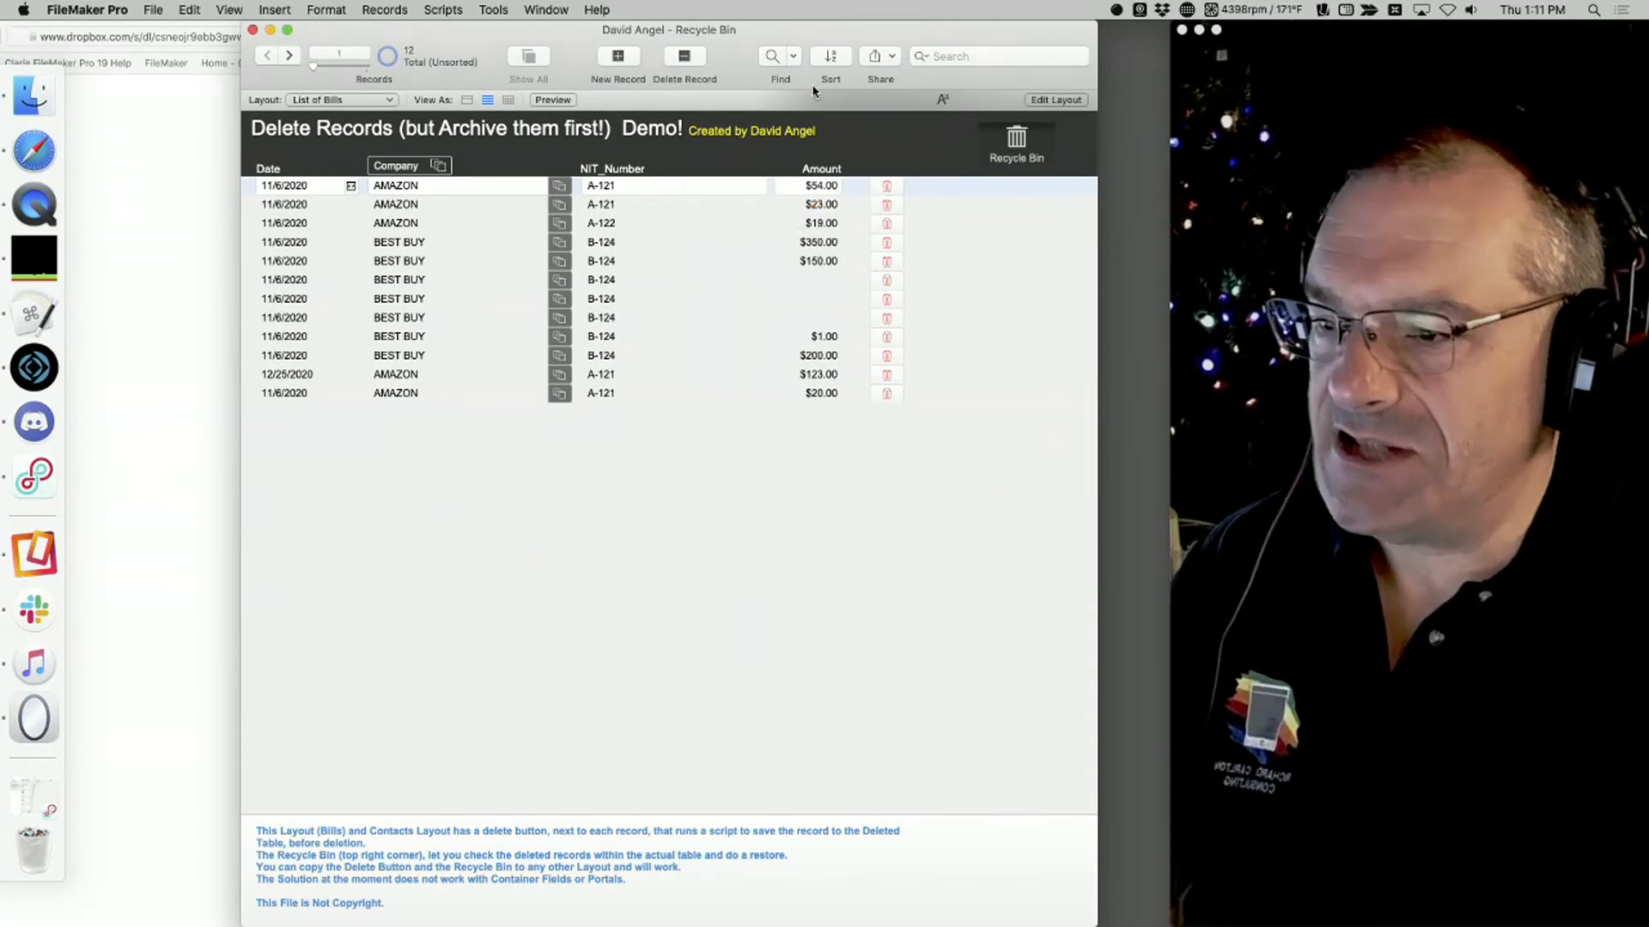
Delete the 12/25/2020 AMAZON $123.00 bill, confirming its move to the Deleted Table
{"action": "left_click_drag", "start_coordinate": [760, 29], "coordinate": [627, 17]}
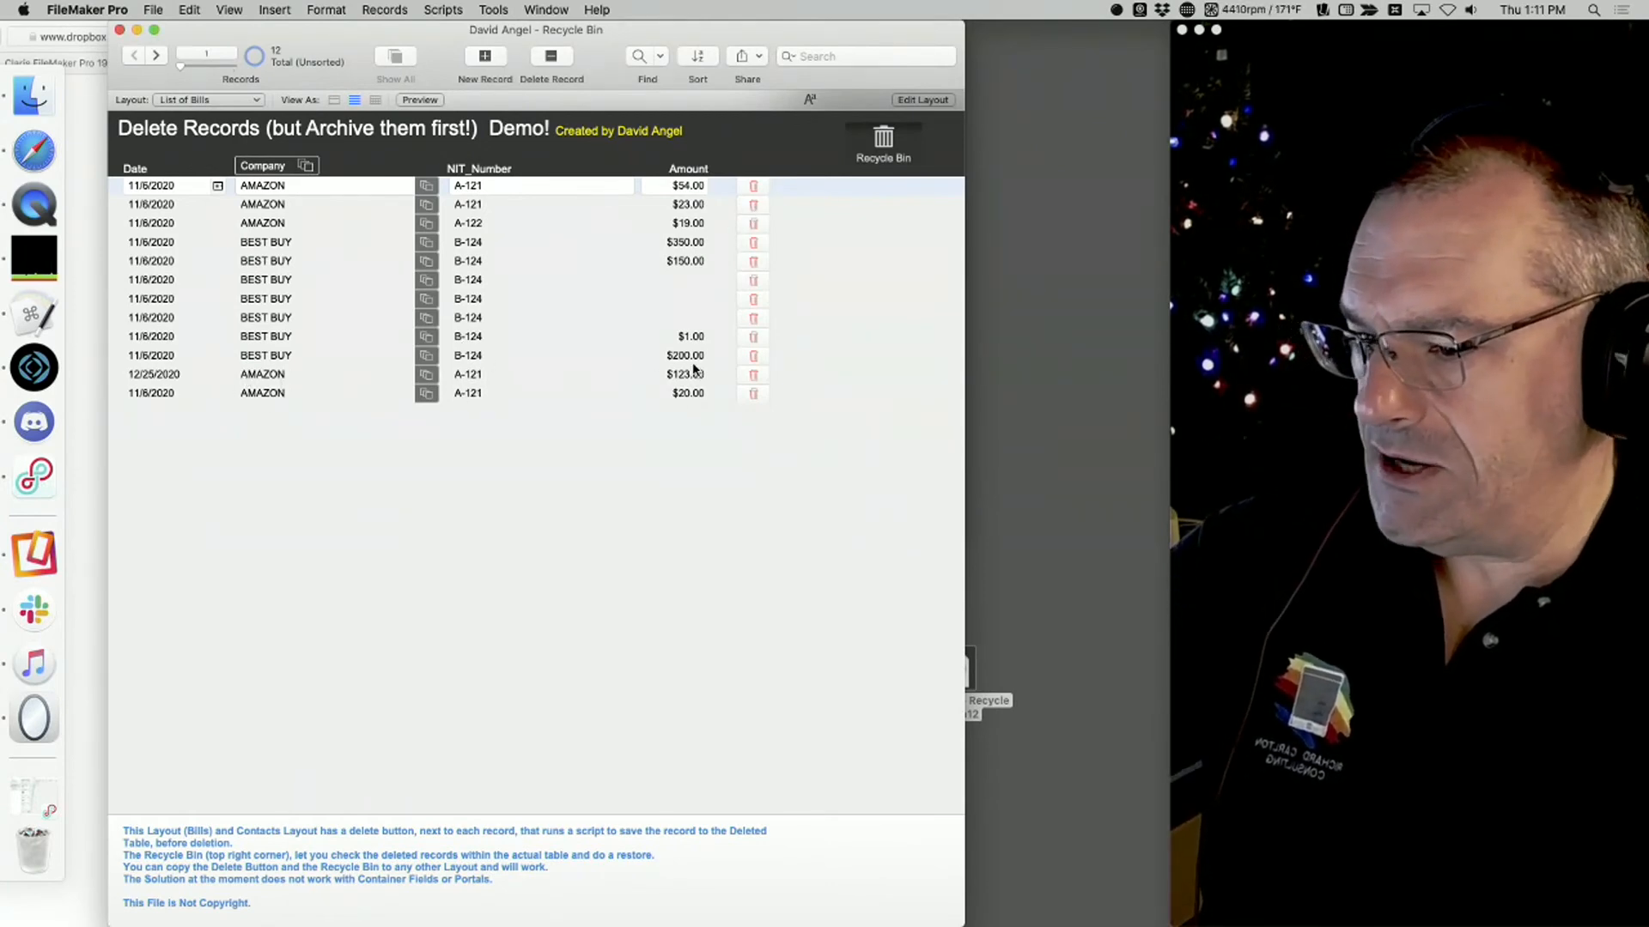
{"action": "left_click", "coordinate": [755, 376]}
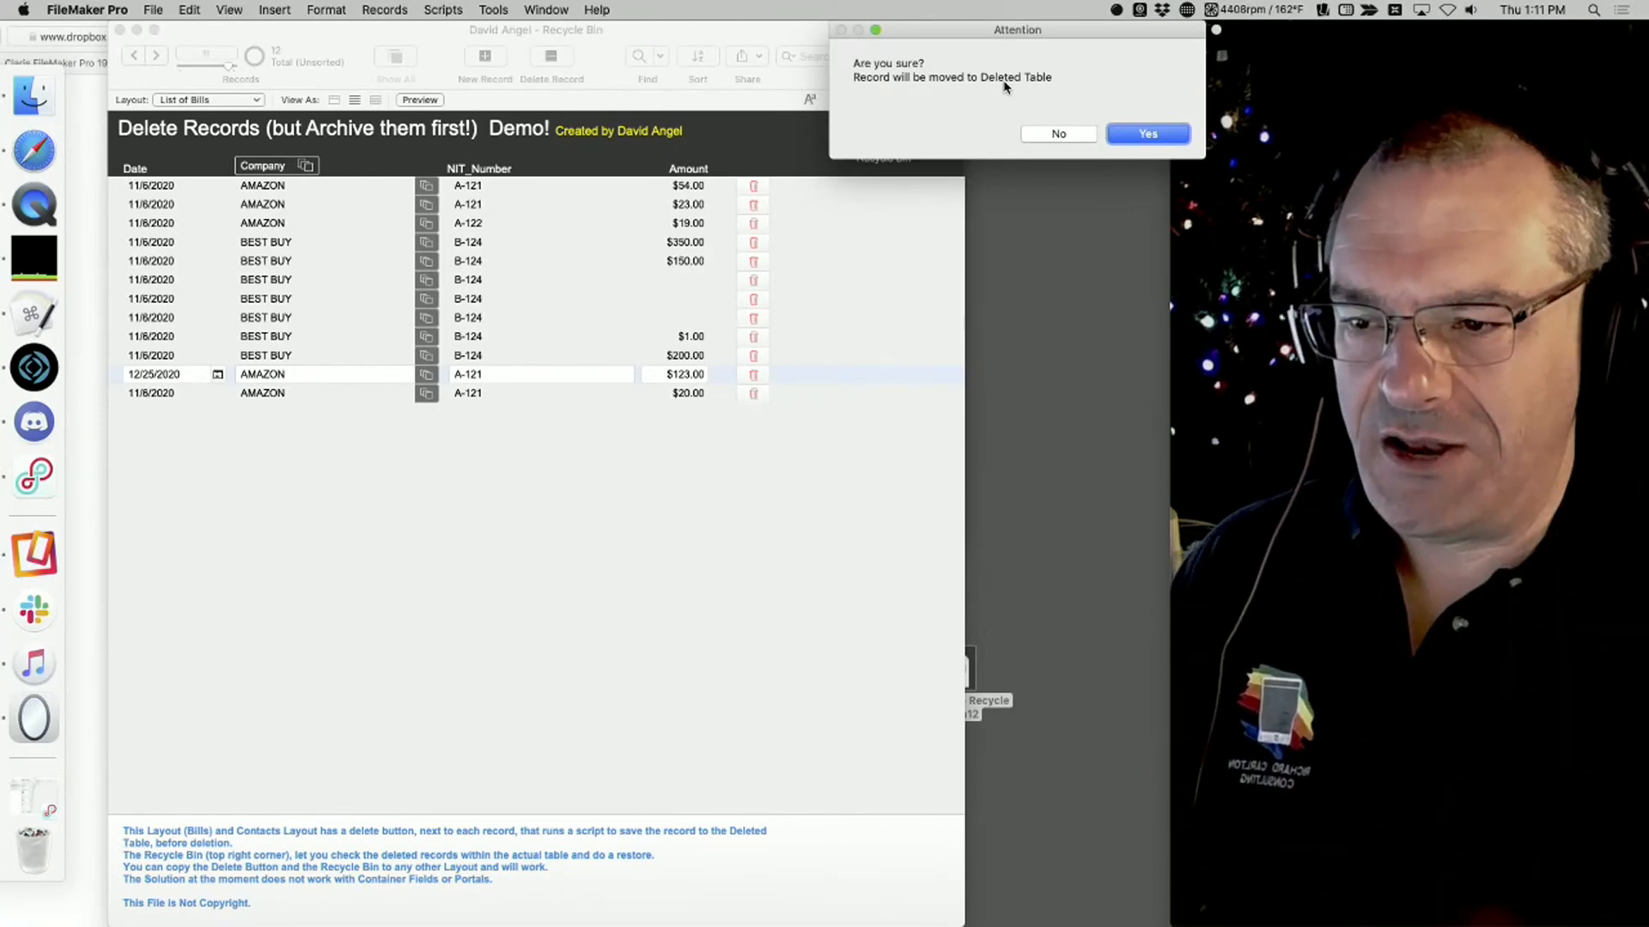
{"action": "left_click", "coordinate": [1148, 133]}
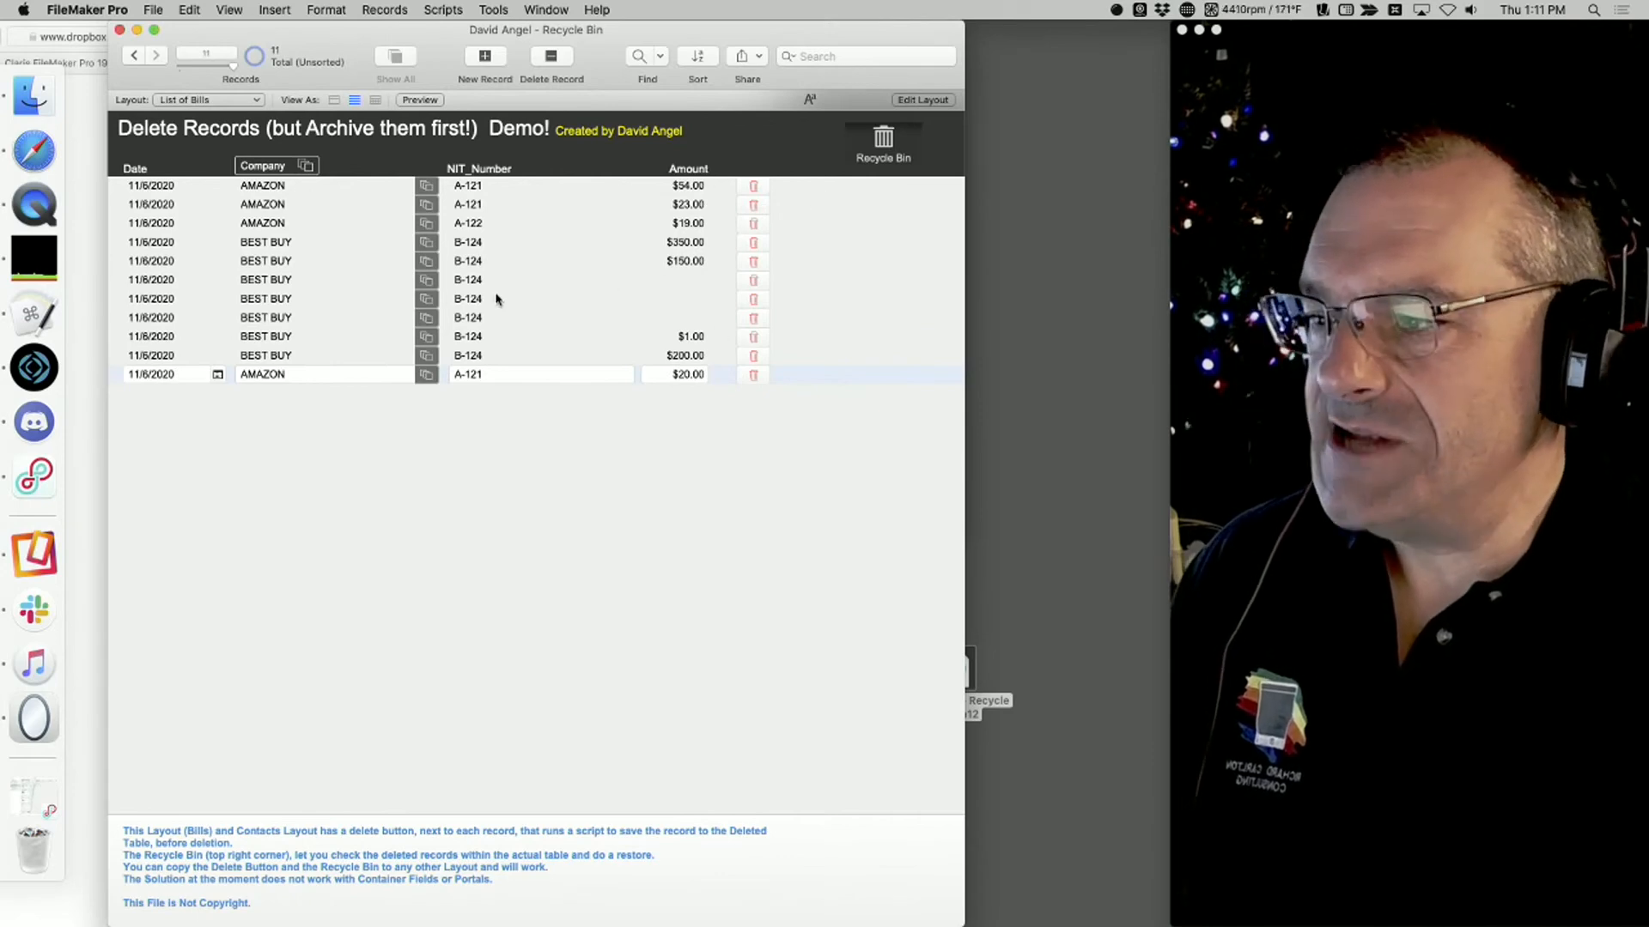
{"action": "left_click_drag", "start_coordinate": [761, 41], "coordinate": [884, 41]}
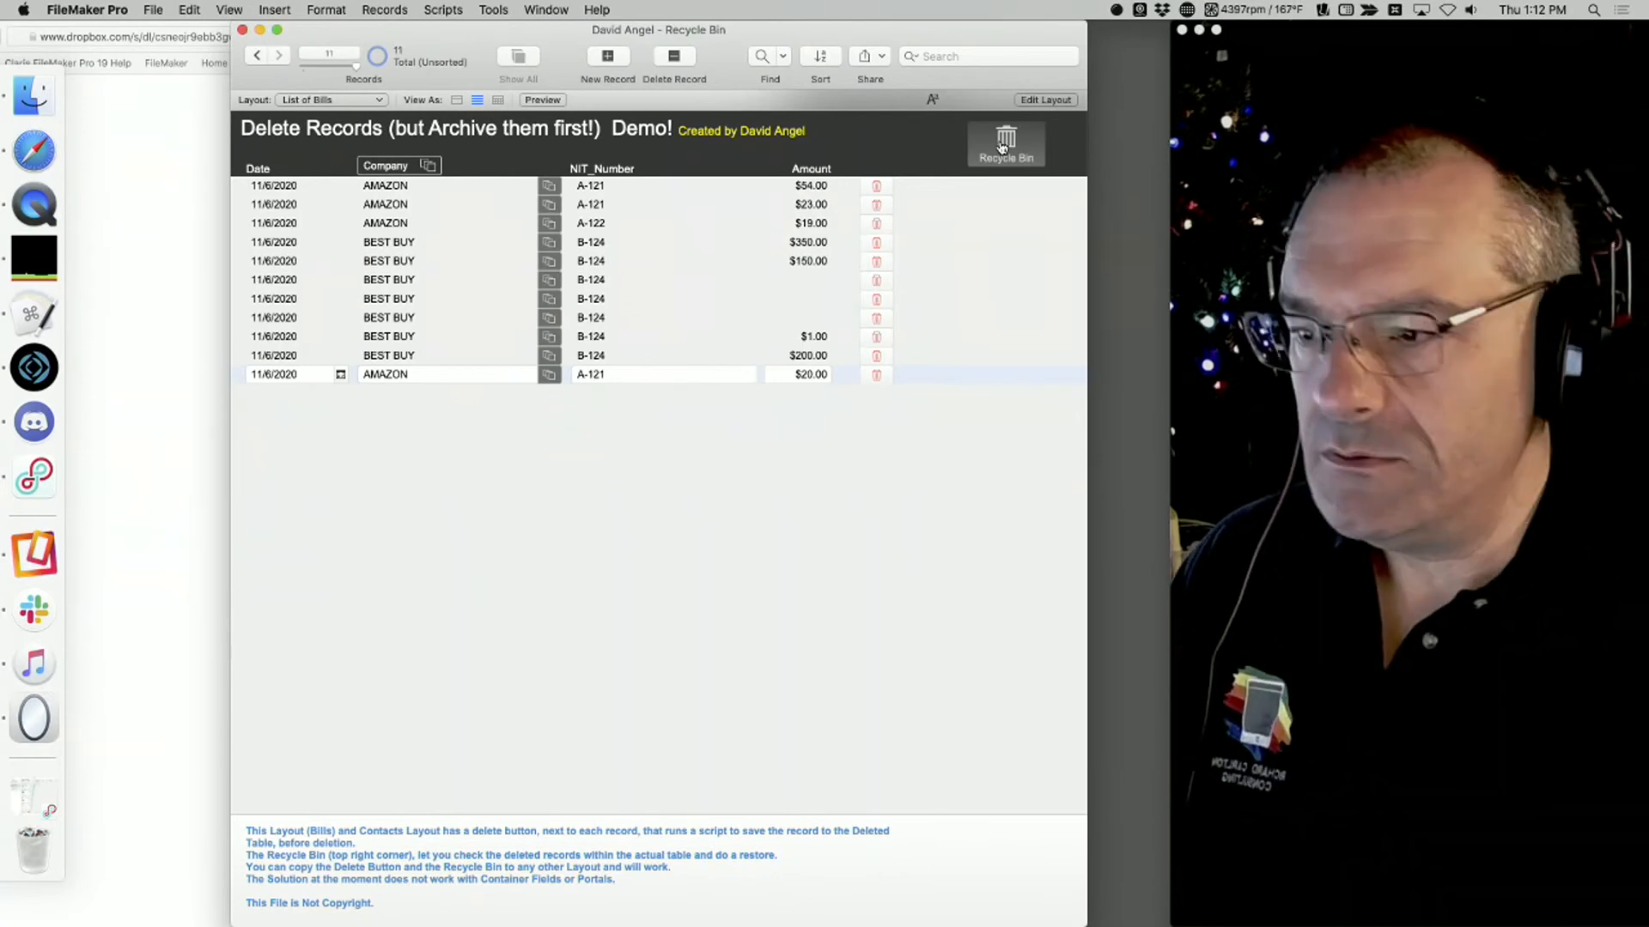
Restore the 12/25/2020 AMAZON bill from the Recycle Bin's Deleted Records card and commit it
{"action": "left_click", "coordinate": [1003, 144]}
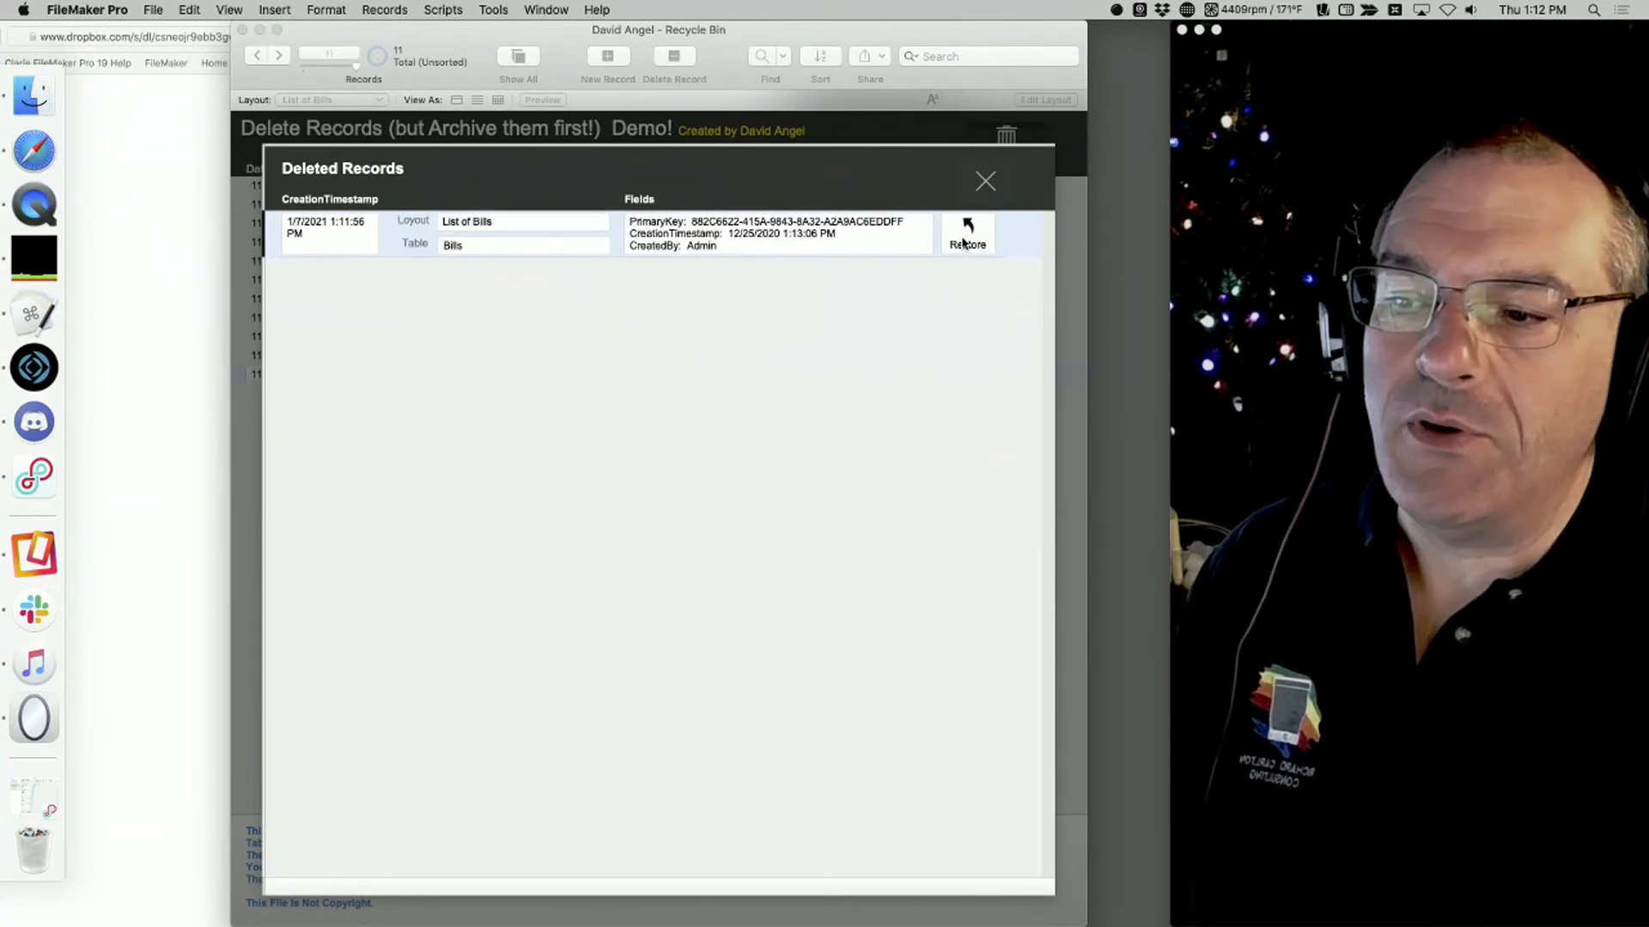
{"action": "left_click", "coordinate": [985, 181]}
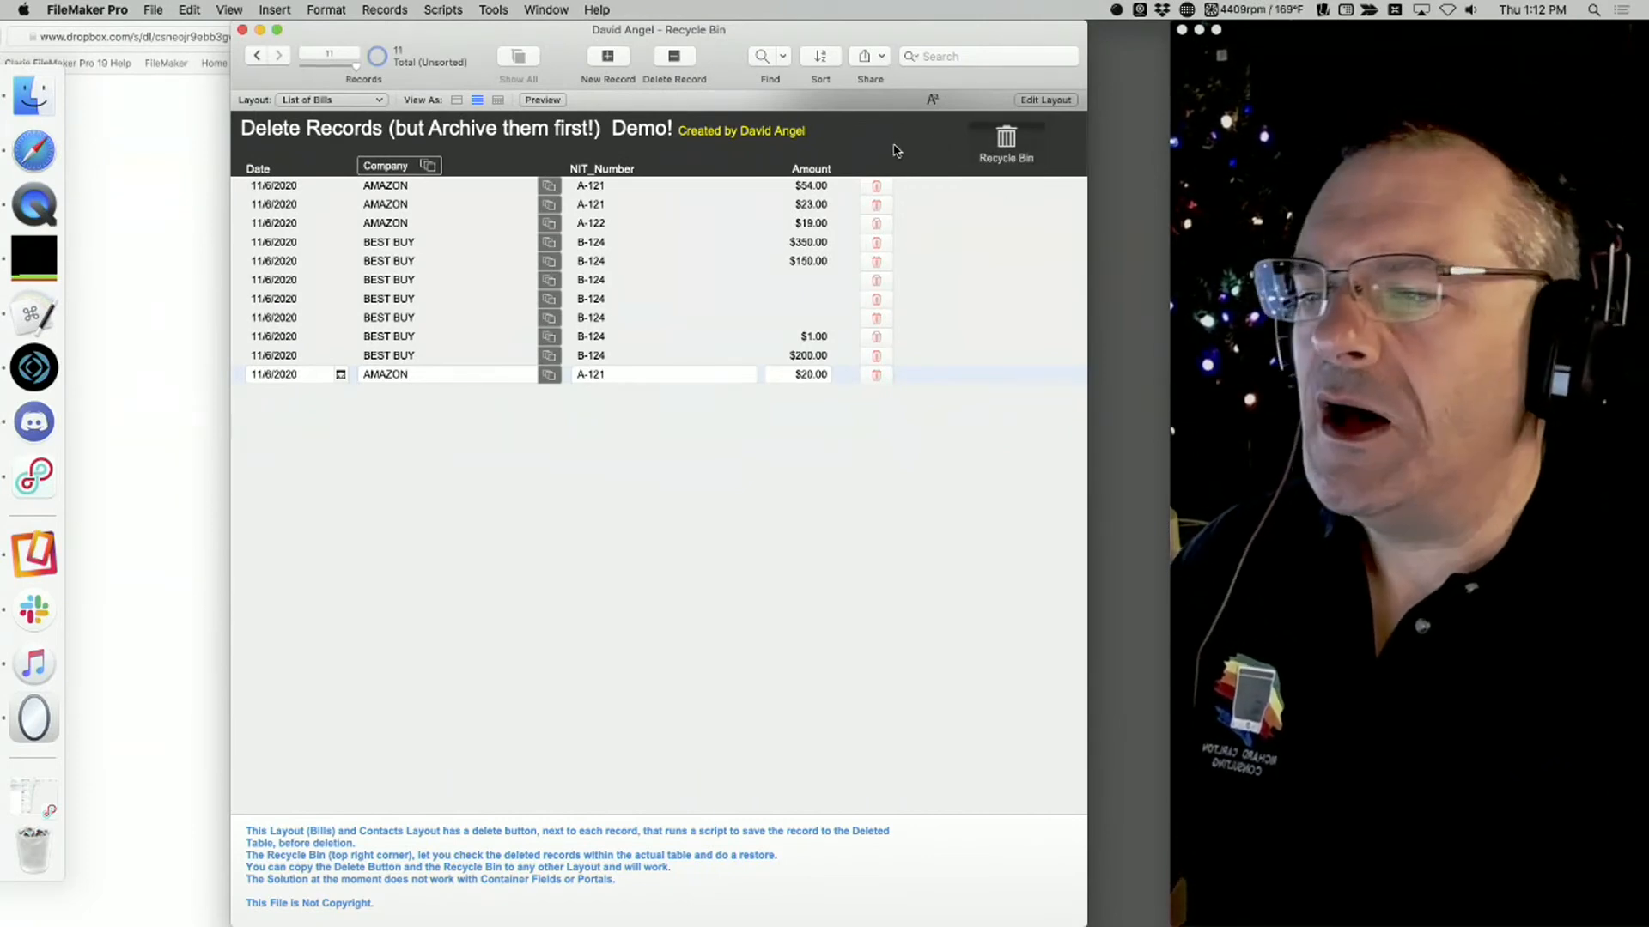
{"action": "left_click", "coordinate": [1005, 141]}
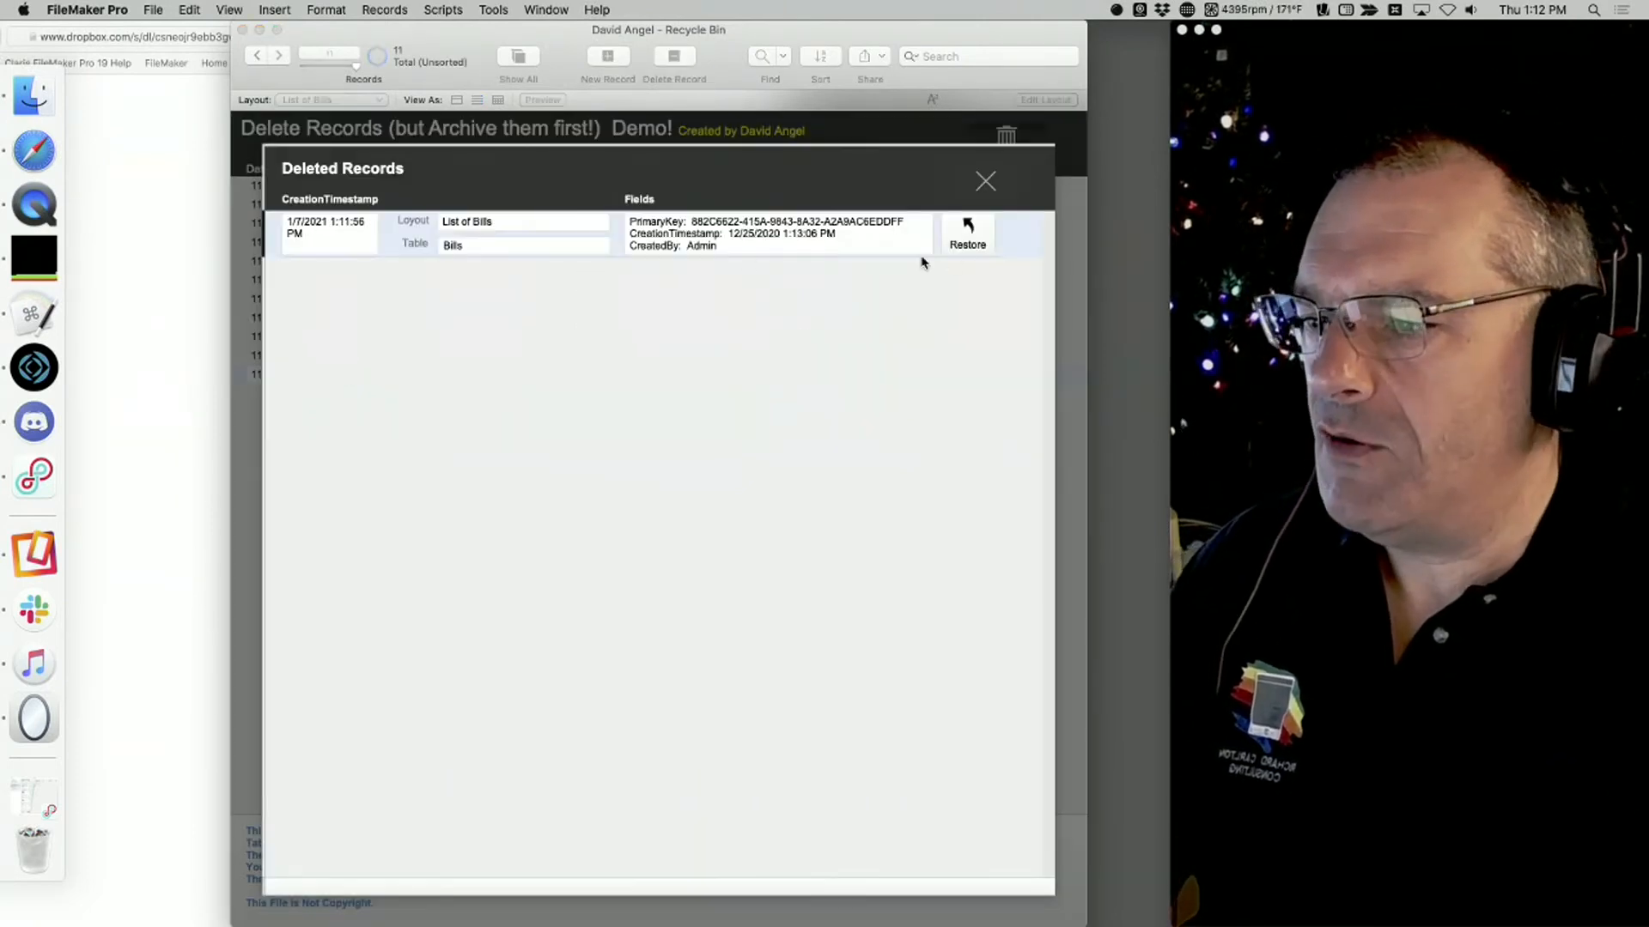
{"action": "left_click", "coordinate": [966, 241]}
{"action": "left_click", "coordinate": [914, 502]}
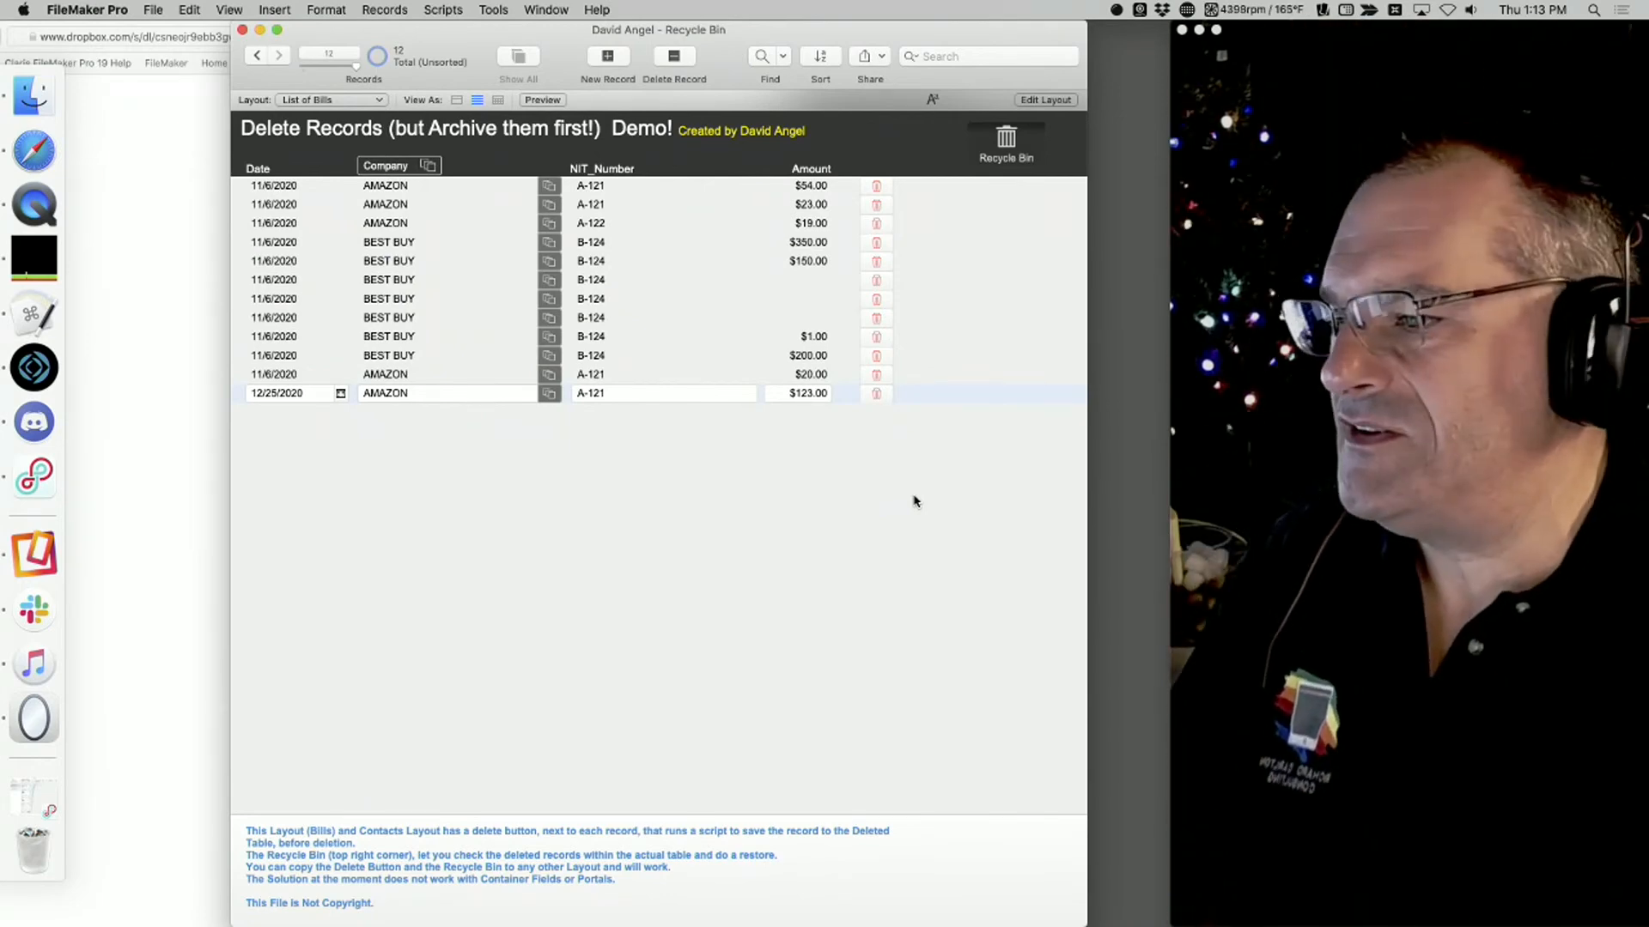
Close the Recycle Bin file and move the Safari window to the right
{"action": "key", "text": "super+w"}
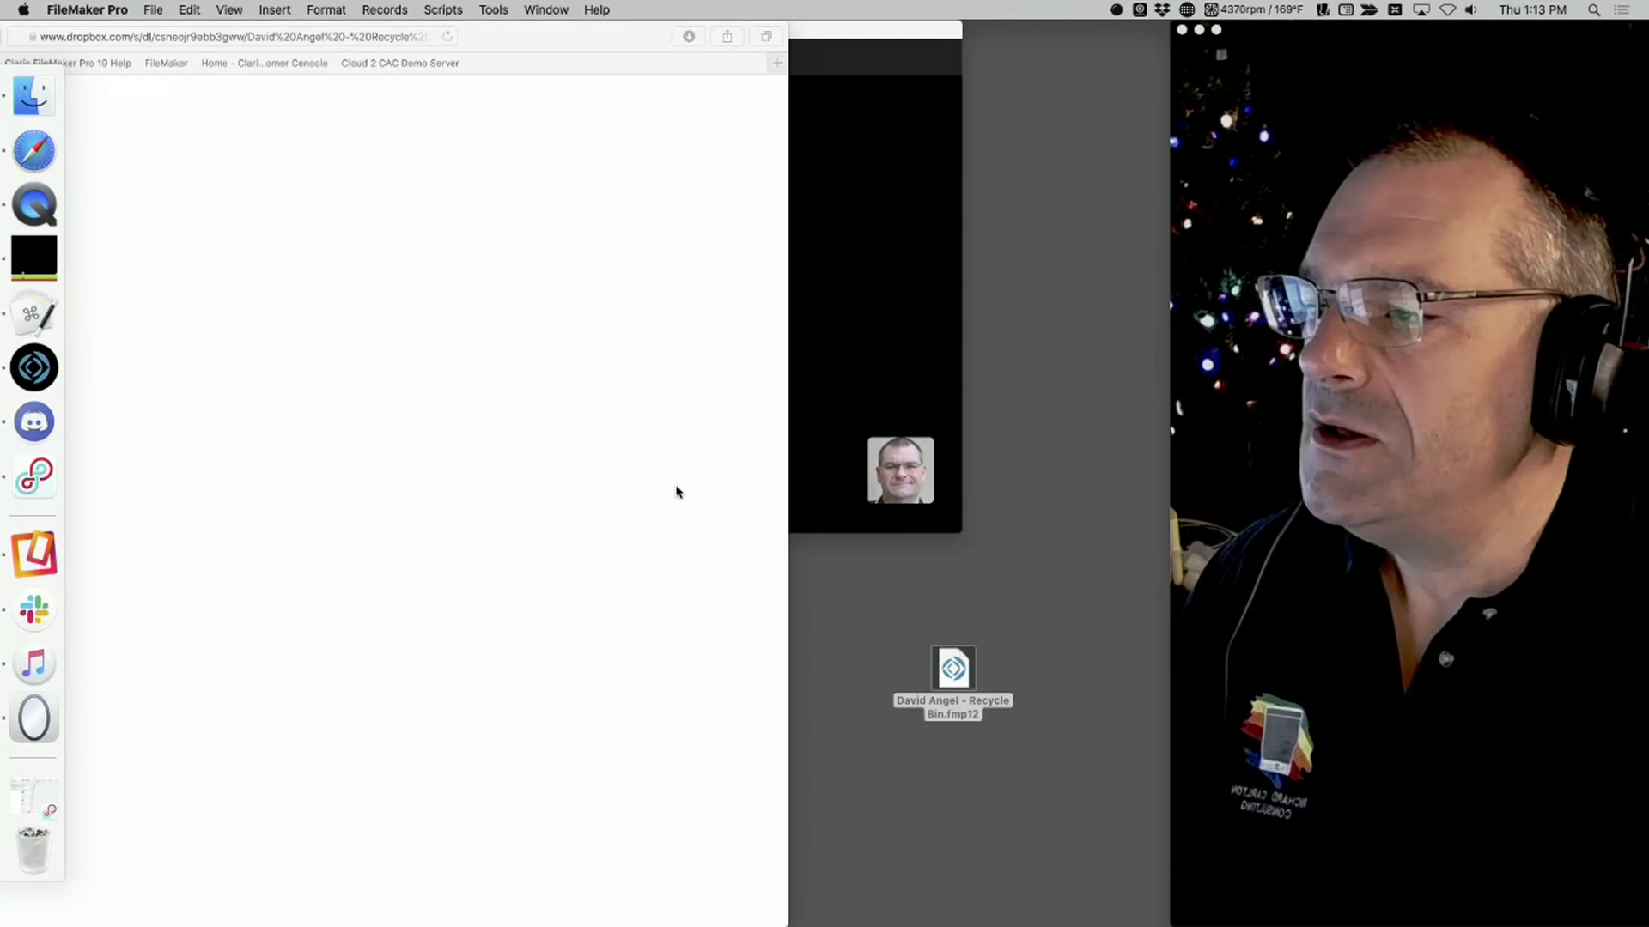
{"action": "left_click", "coordinate": [653, 439]}
{"action": "left_click_drag", "start_coordinate": [575, 46], "coordinate": [877, 6]}
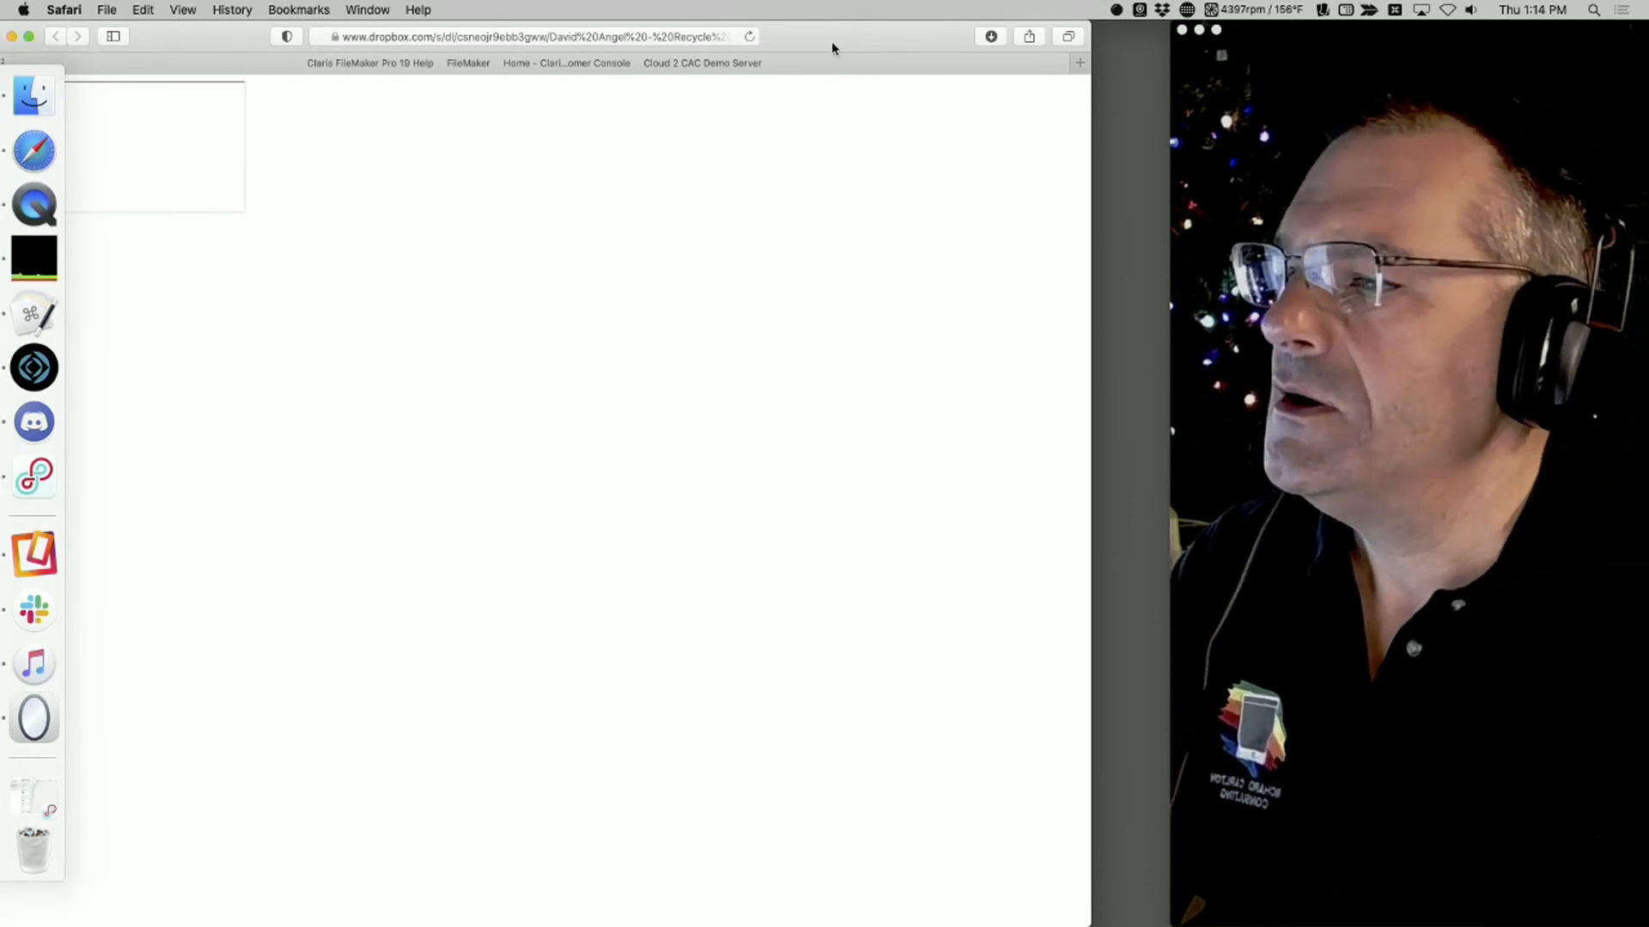
{"action": "left_click_drag", "start_coordinate": [795, 39], "coordinate": [924, 39]}
Hide Safari and bring the Slack call window back to the front
{"action": "key", "text": "super+w"}
{"action": "left_click", "coordinate": [714, 203]}
{"action": "left_click_drag", "start_coordinate": [659, 50], "coordinate": [644, 50]}
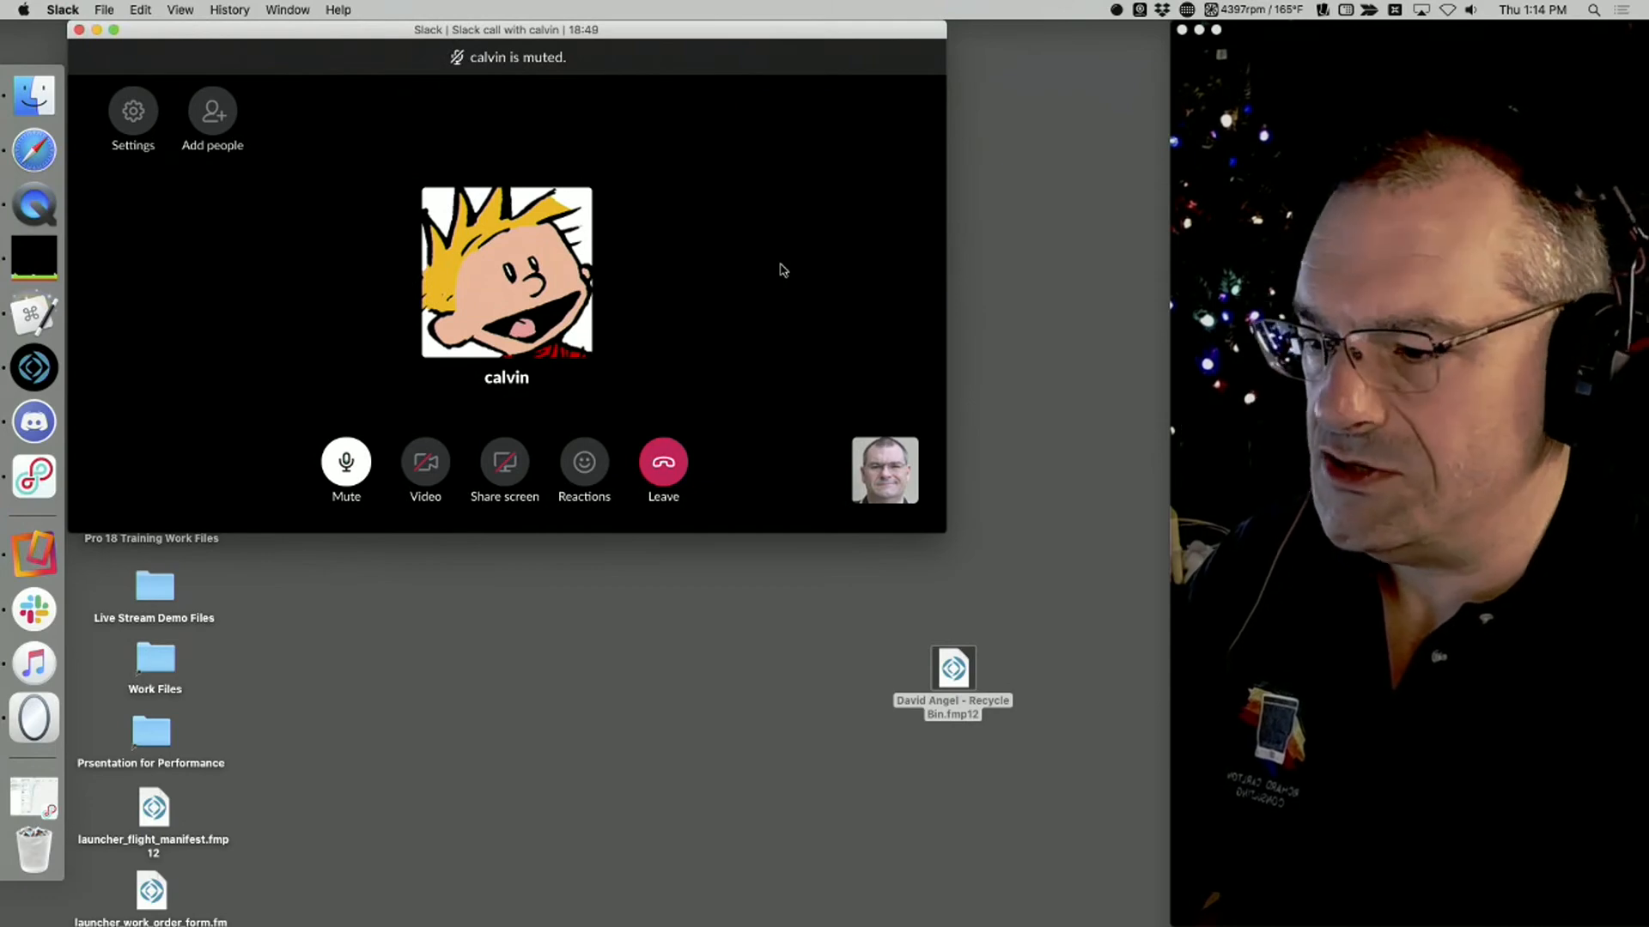
Enlarge the Slack call onto the shared Audit Log Demo 2021 screen and scribble green marks over it
{"action": "left_click_drag", "start_coordinate": [948, 534], "coordinate": [1170, 919]}
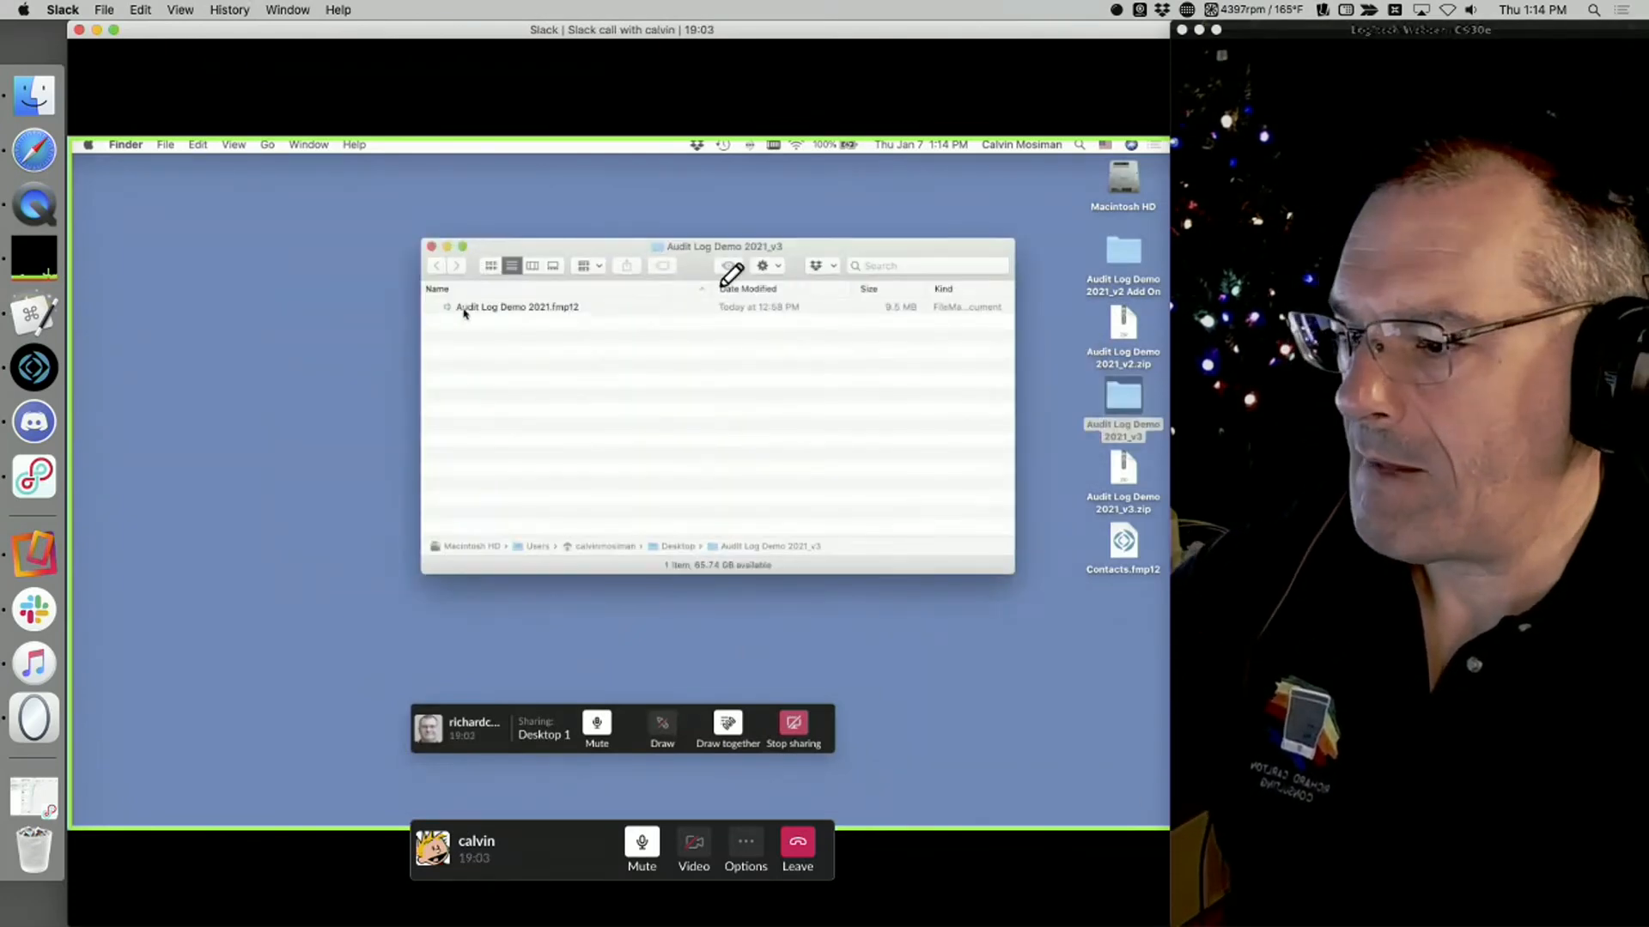
{"action": "left_click", "coordinate": [114, 30]}
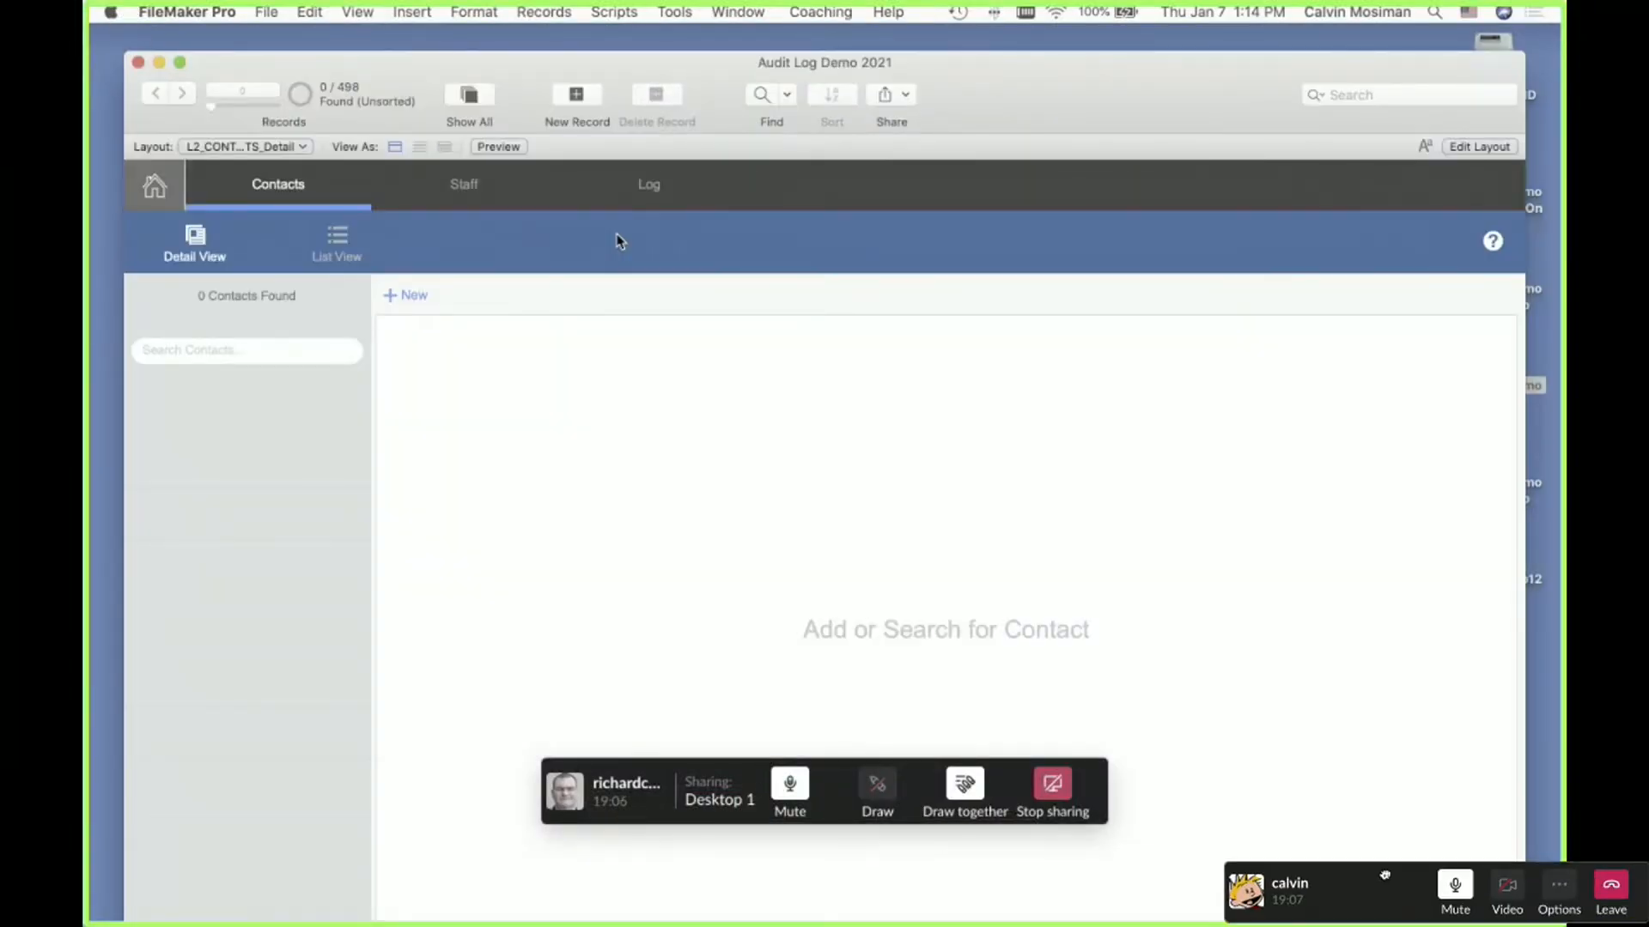
{"action": "mouse_move", "coordinate": [779, 760]}
{"action": "left_mouse_down"}
{"action": "mouse_move", "coordinate": [546, 757]}
{"action": "mouse_move", "coordinate": [537, 821]}
{"action": "mouse_move", "coordinate": [1077, 846]}
{"action": "mouse_move", "coordinate": [1121, 747]}
{"action": "mouse_move", "coordinate": [611, 764]}
{"action": "left_mouse_up"}
{"action": "mouse_move", "coordinate": [884, 799]}
{"action": "left_mouse_down"}
{"action": "mouse_move", "coordinate": [1263, 495]}
{"action": "mouse_move", "coordinate": [1275, 573]}
{"action": "left_mouse_up"}
{"action": "mouse_move", "coordinate": [934, 677]}
{"action": "left_mouse_down"}
{"action": "mouse_move", "coordinate": [806, 507]}
{"action": "mouse_move", "coordinate": [534, 261]}
{"action": "mouse_move", "coordinate": [809, 219]}
{"action": "left_mouse_up"}
{"action": "mouse_move", "coordinate": [692, 569]}
{"action": "left_mouse_down"}
{"action": "mouse_move", "coordinate": [749, 539]}
{"action": "mouse_move", "coordinate": [296, 5]}
{"action": "mouse_move", "coordinate": [730, 924]}
{"action": "left_mouse_up"}
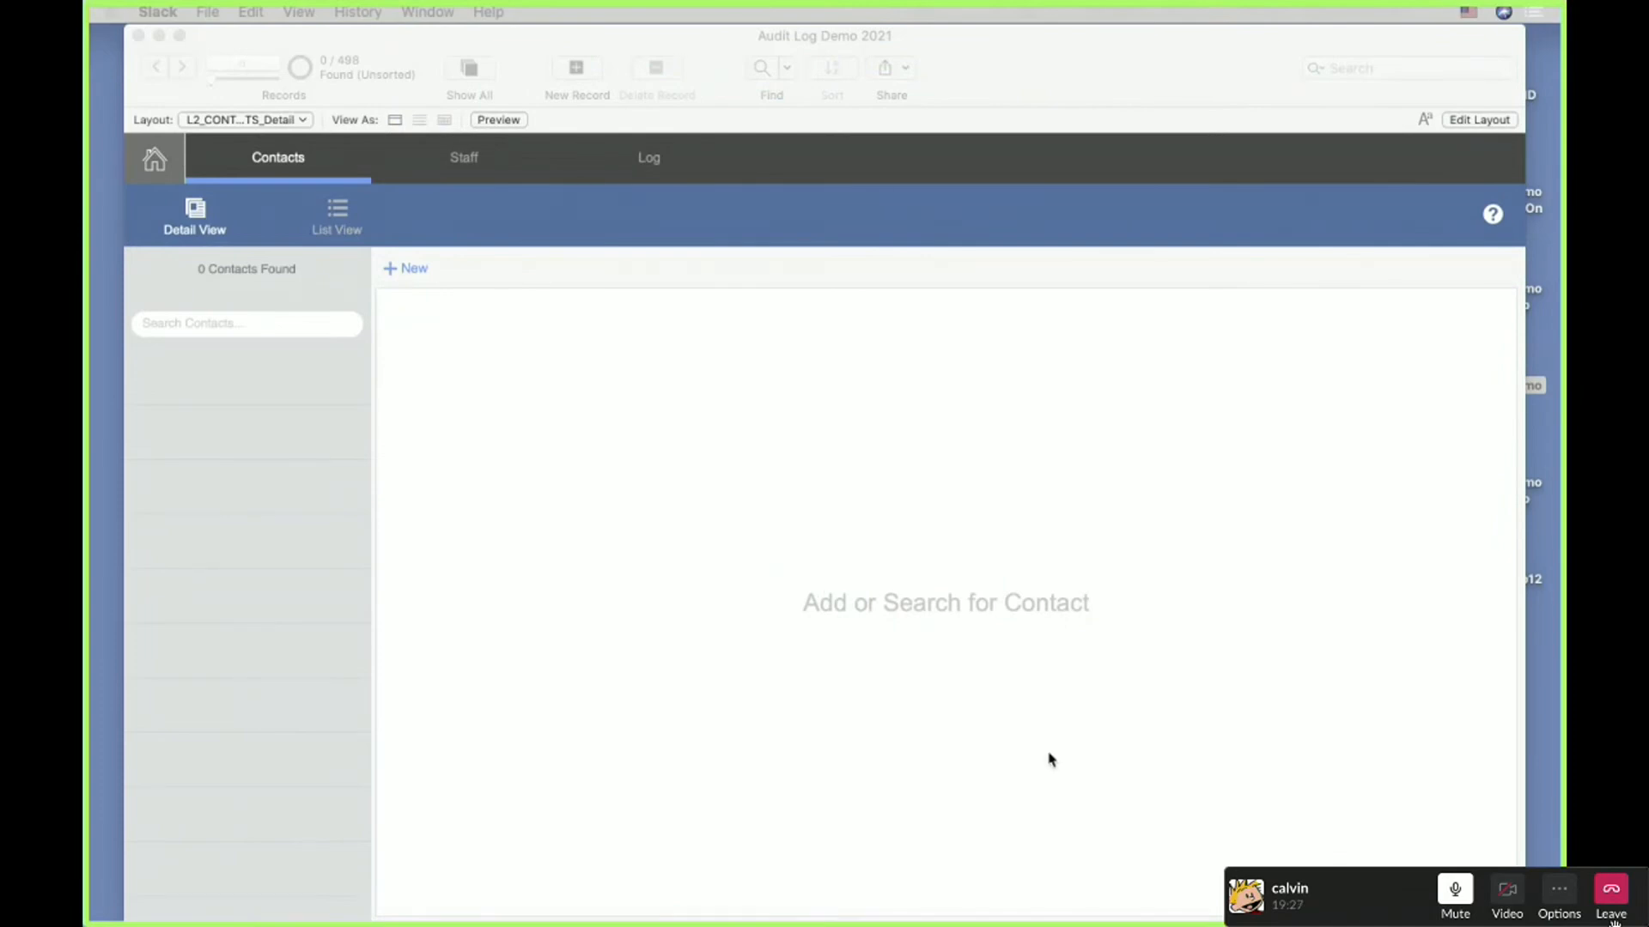
In the Audit Log Demo database, search the contacts for 'tom'
{"action": "left_click", "coordinate": [865, 454]}
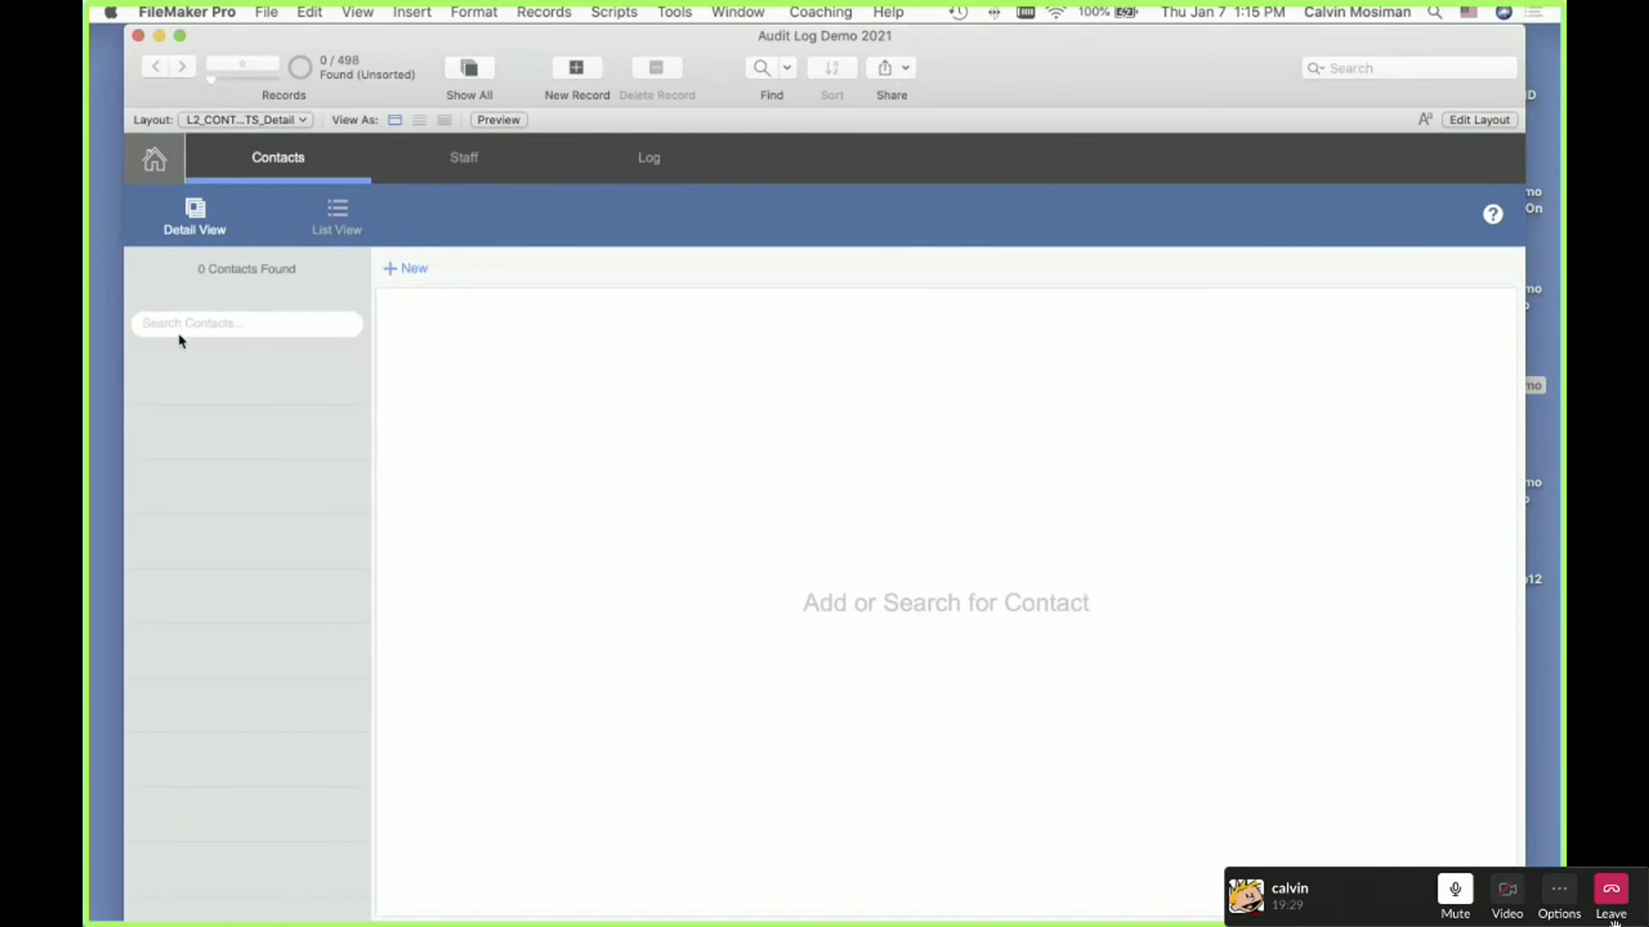
{"action": "left_click", "coordinate": [194, 321]}
{"action": "type", "text": "tom"}
{"action": "key", "text": "Return"}
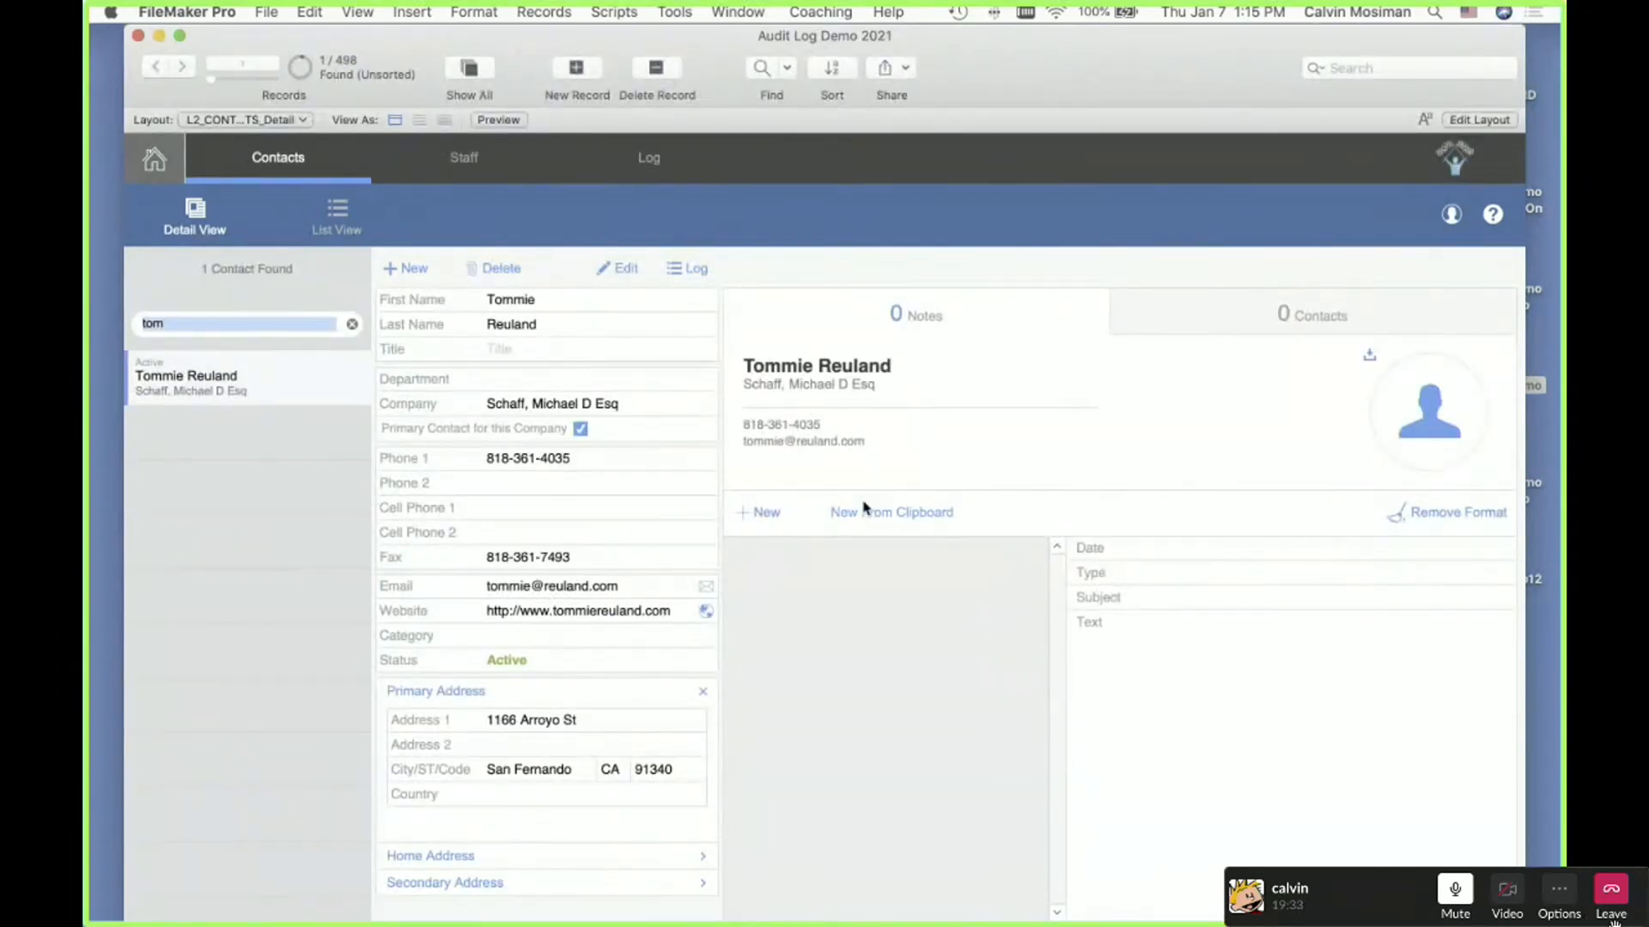
Add an Email note with subject 'Subject' and text 'Text' to the contact
{"action": "left_click", "coordinate": [768, 515]}
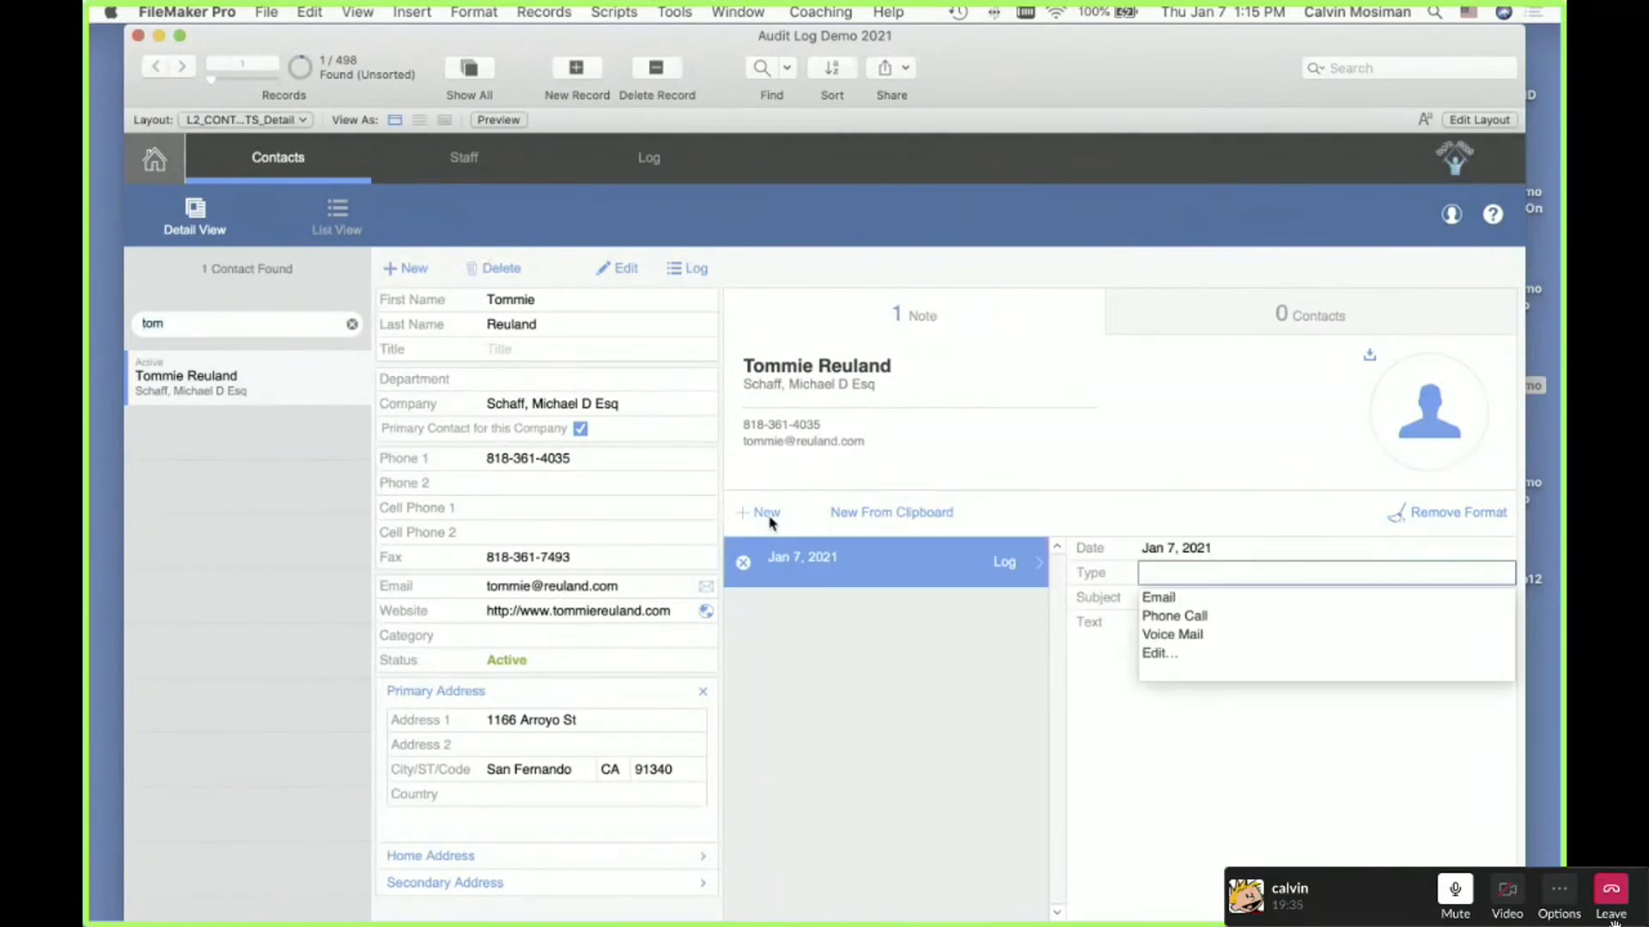
{"action": "left_click", "coordinate": [1197, 600]}
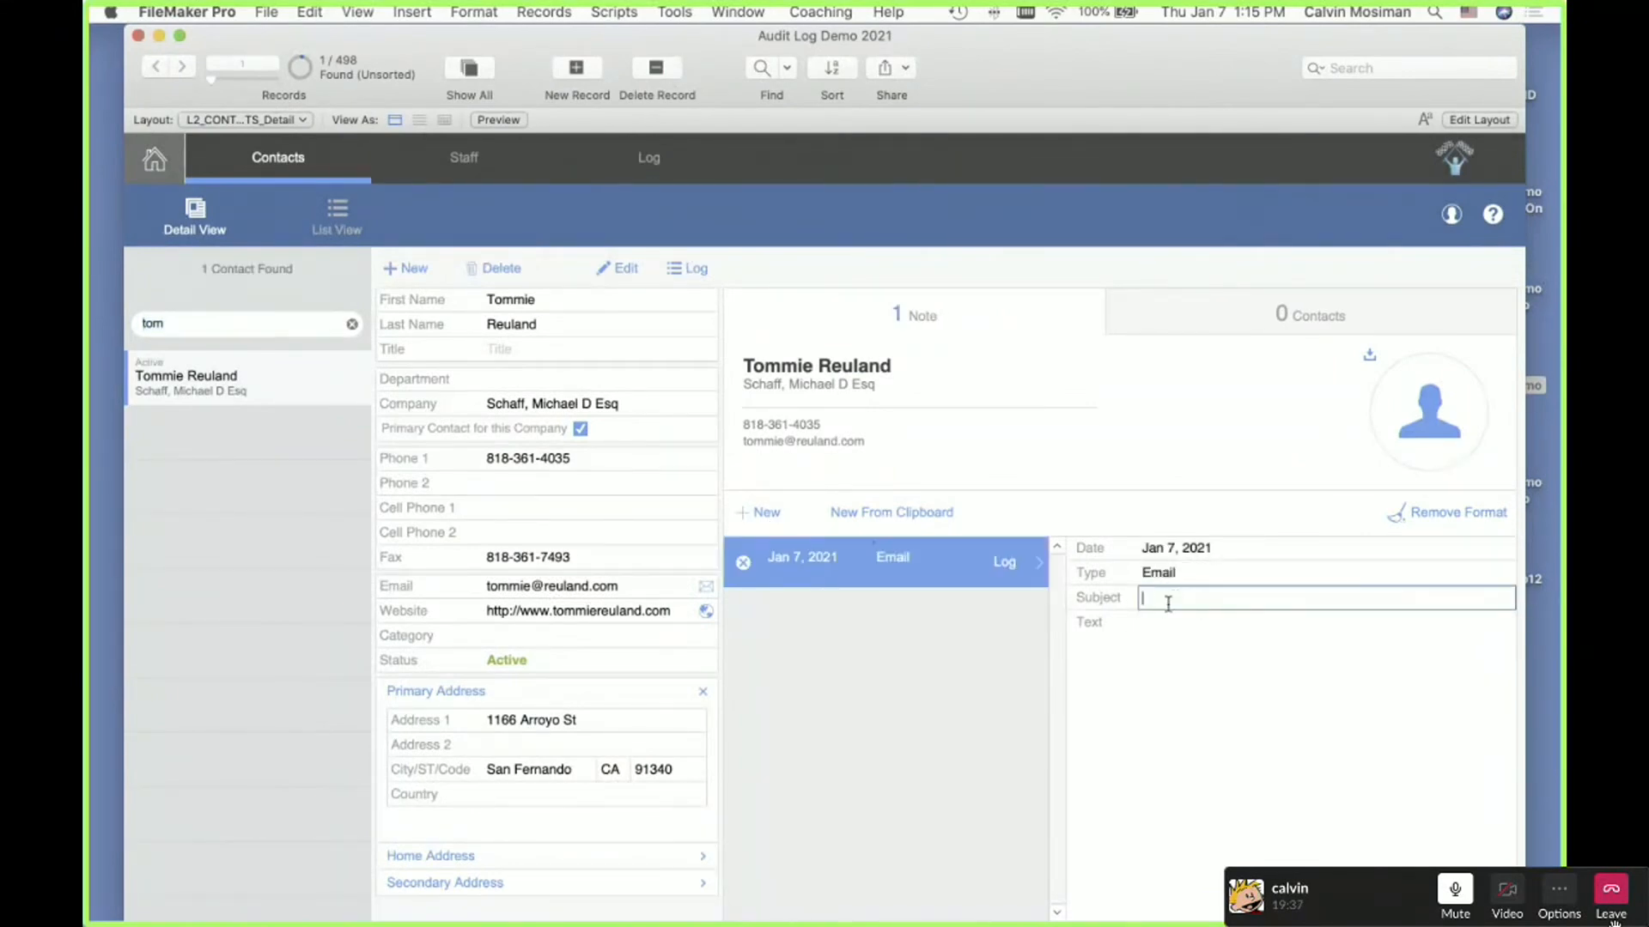
{"action": "type", "text": "Subject 1"}
{"action": "left_click", "coordinate": [1237, 723]}
{"action": "type", "text": "Text 1"}
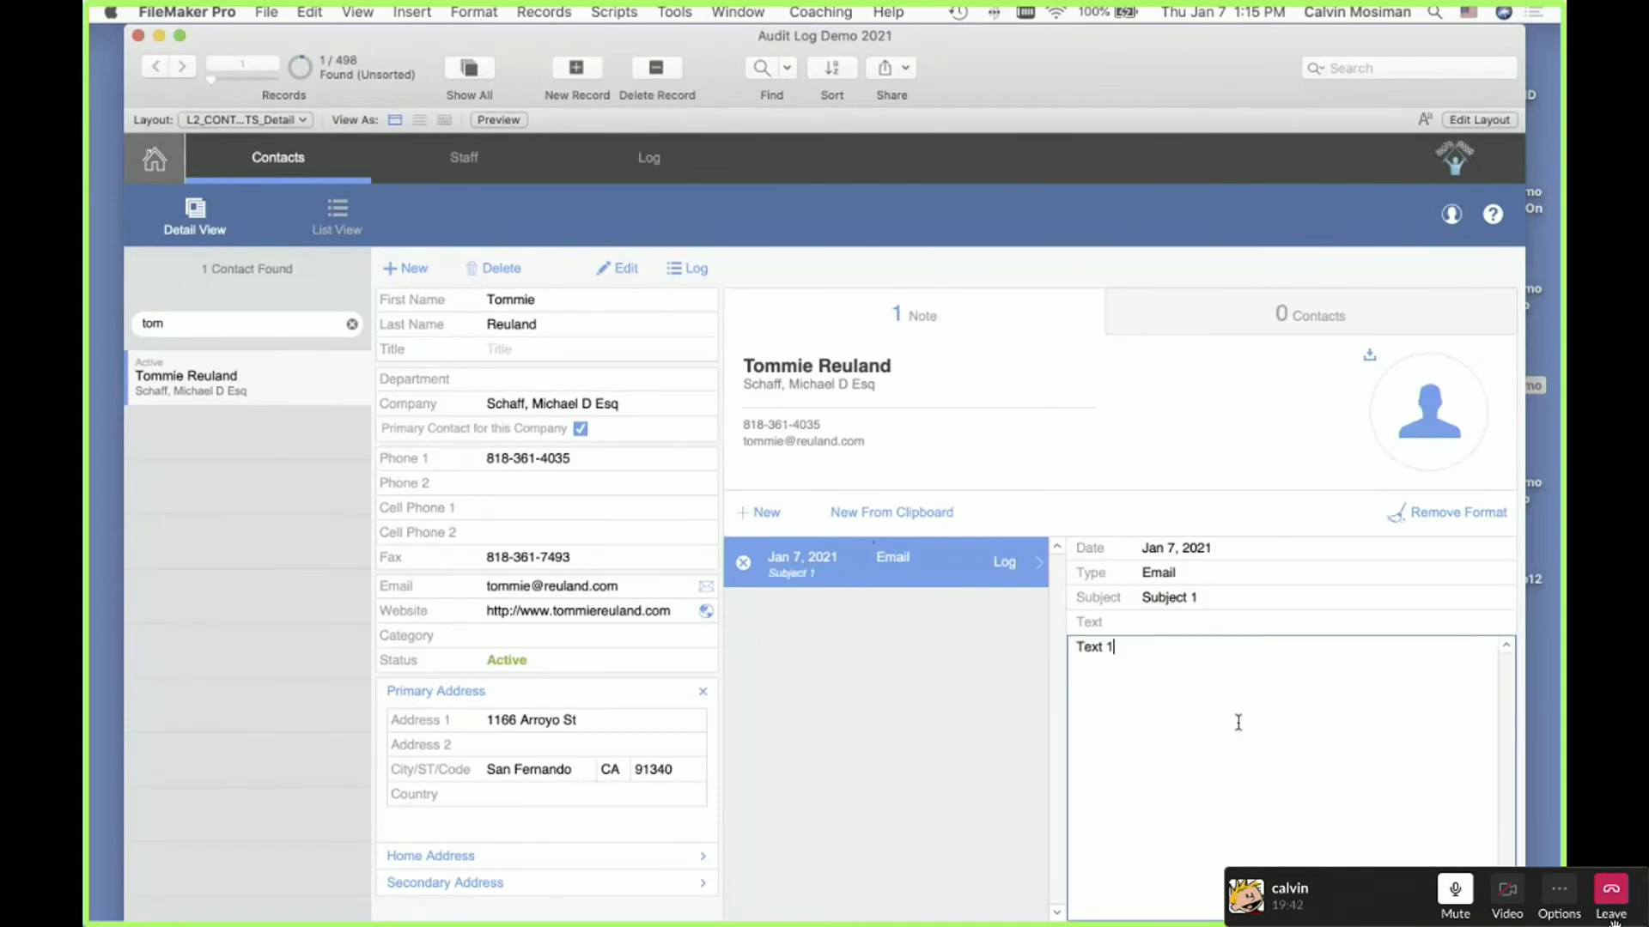
Add a second, Phone Call note with subject 'Subject 2' and text 'Text 2'
{"action": "left_click", "coordinate": [766, 513]}
{"action": "left_click", "coordinate": [1184, 617]}
{"action": "type", "text": "Subject"}
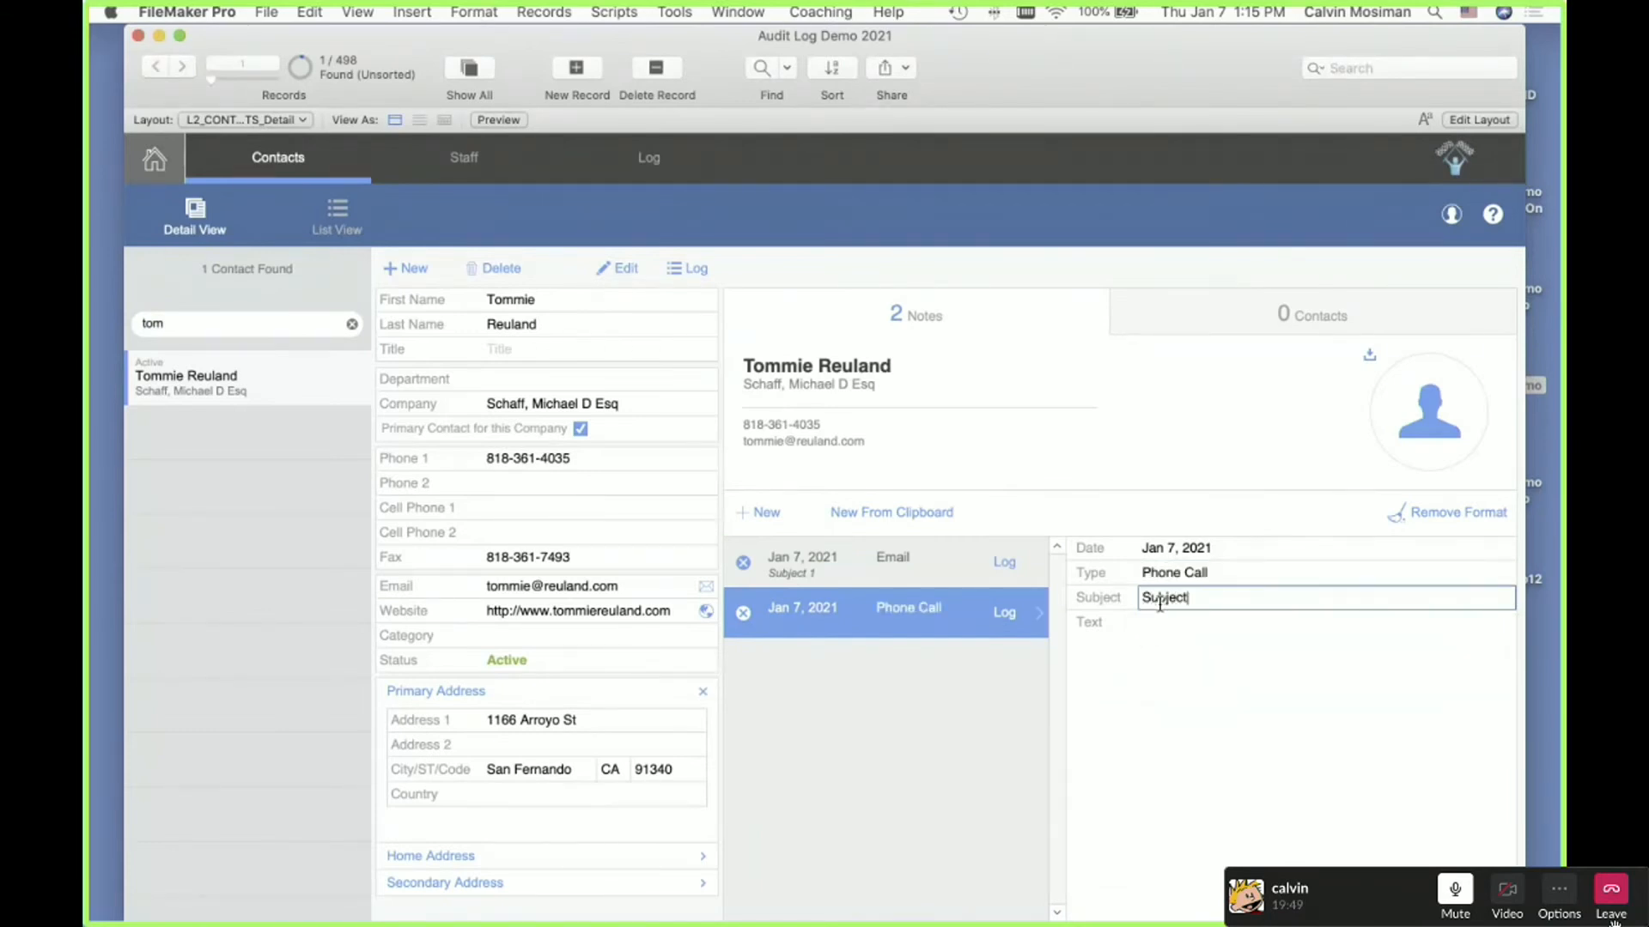
{"action": "type", "text": " 2"}
{"action": "left_click", "coordinate": [1168, 702]}
{"action": "type", "text": "Text 2"}
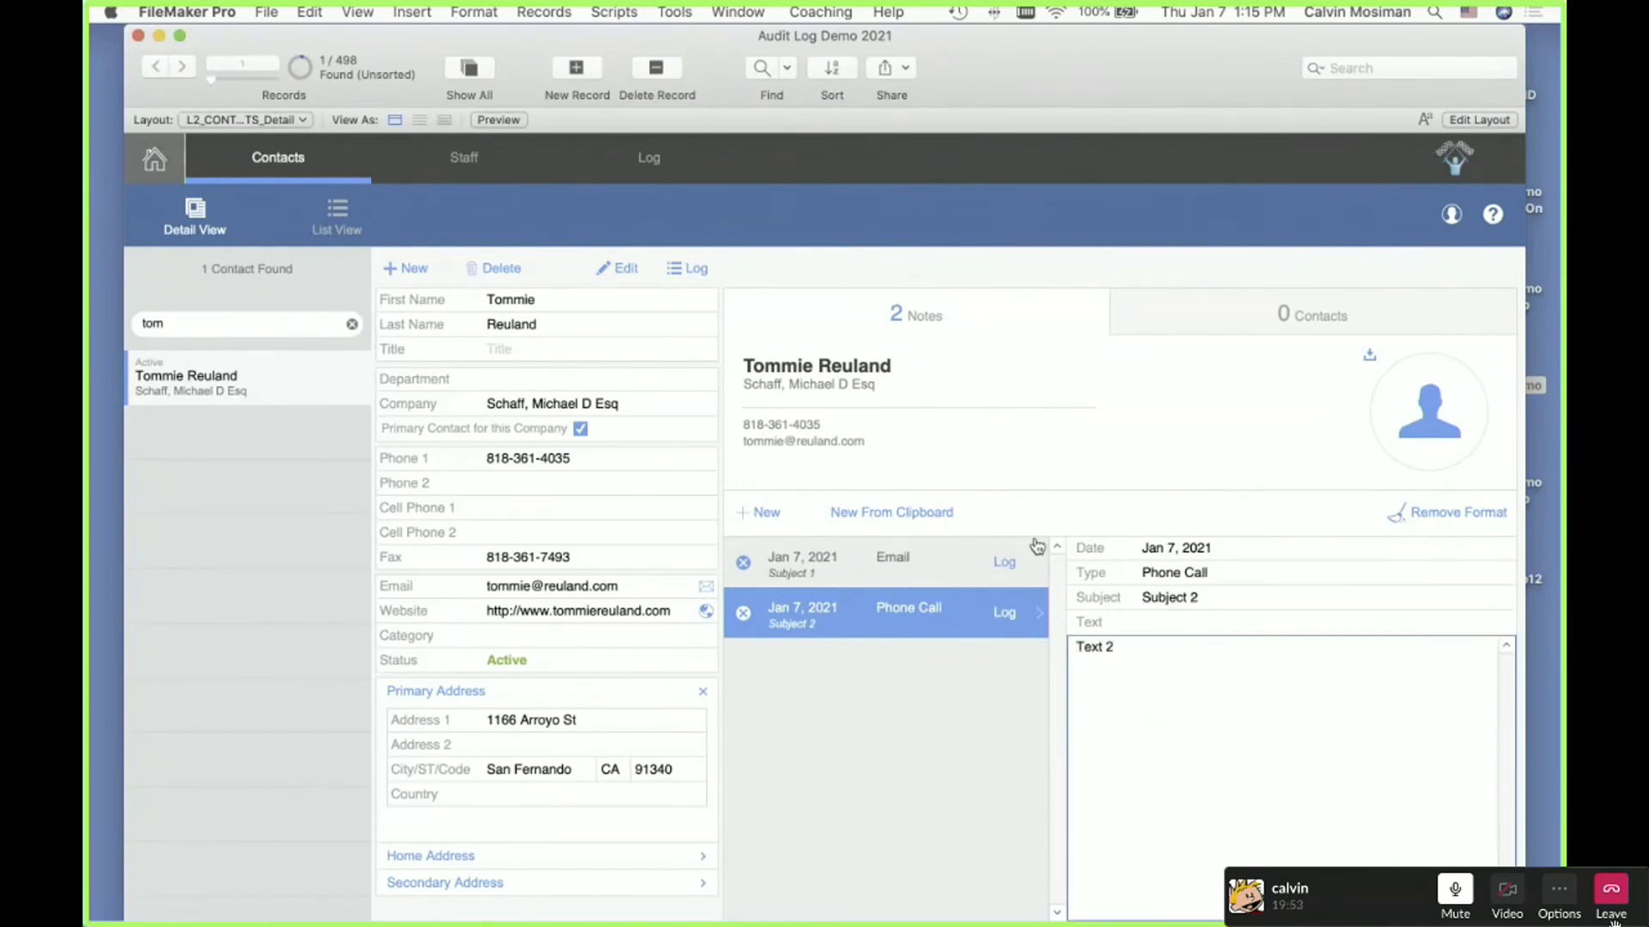
{"action": "left_click", "coordinate": [1001, 615]}
{"action": "left_click", "coordinate": [1006, 565]}
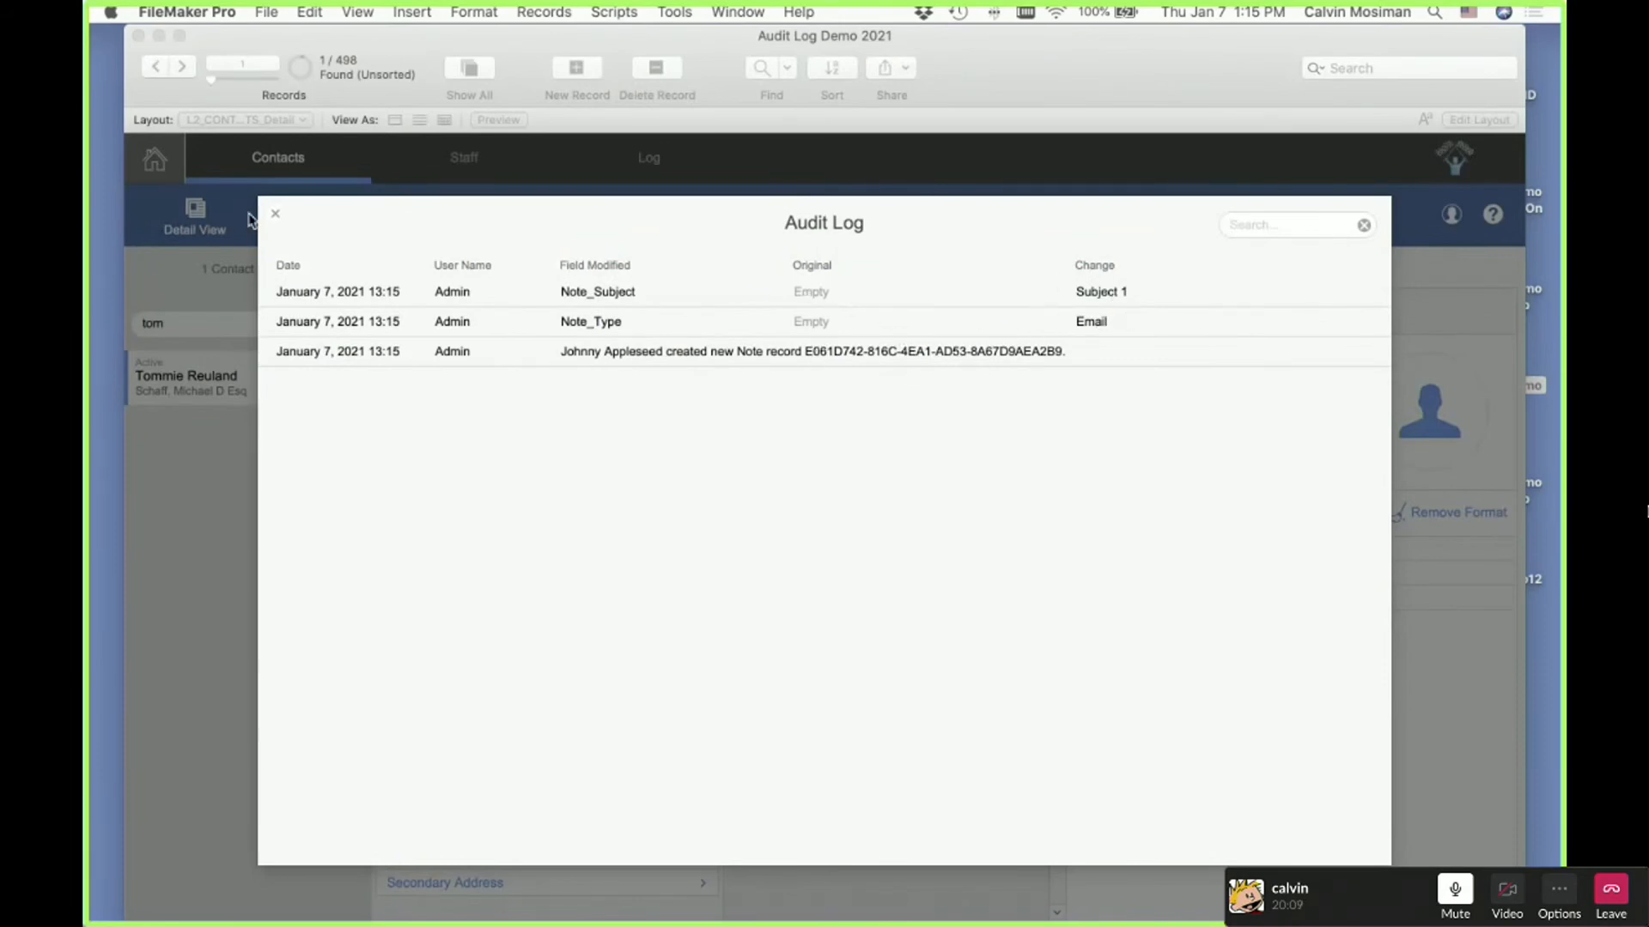
{"action": "left_click", "coordinate": [275, 213]}
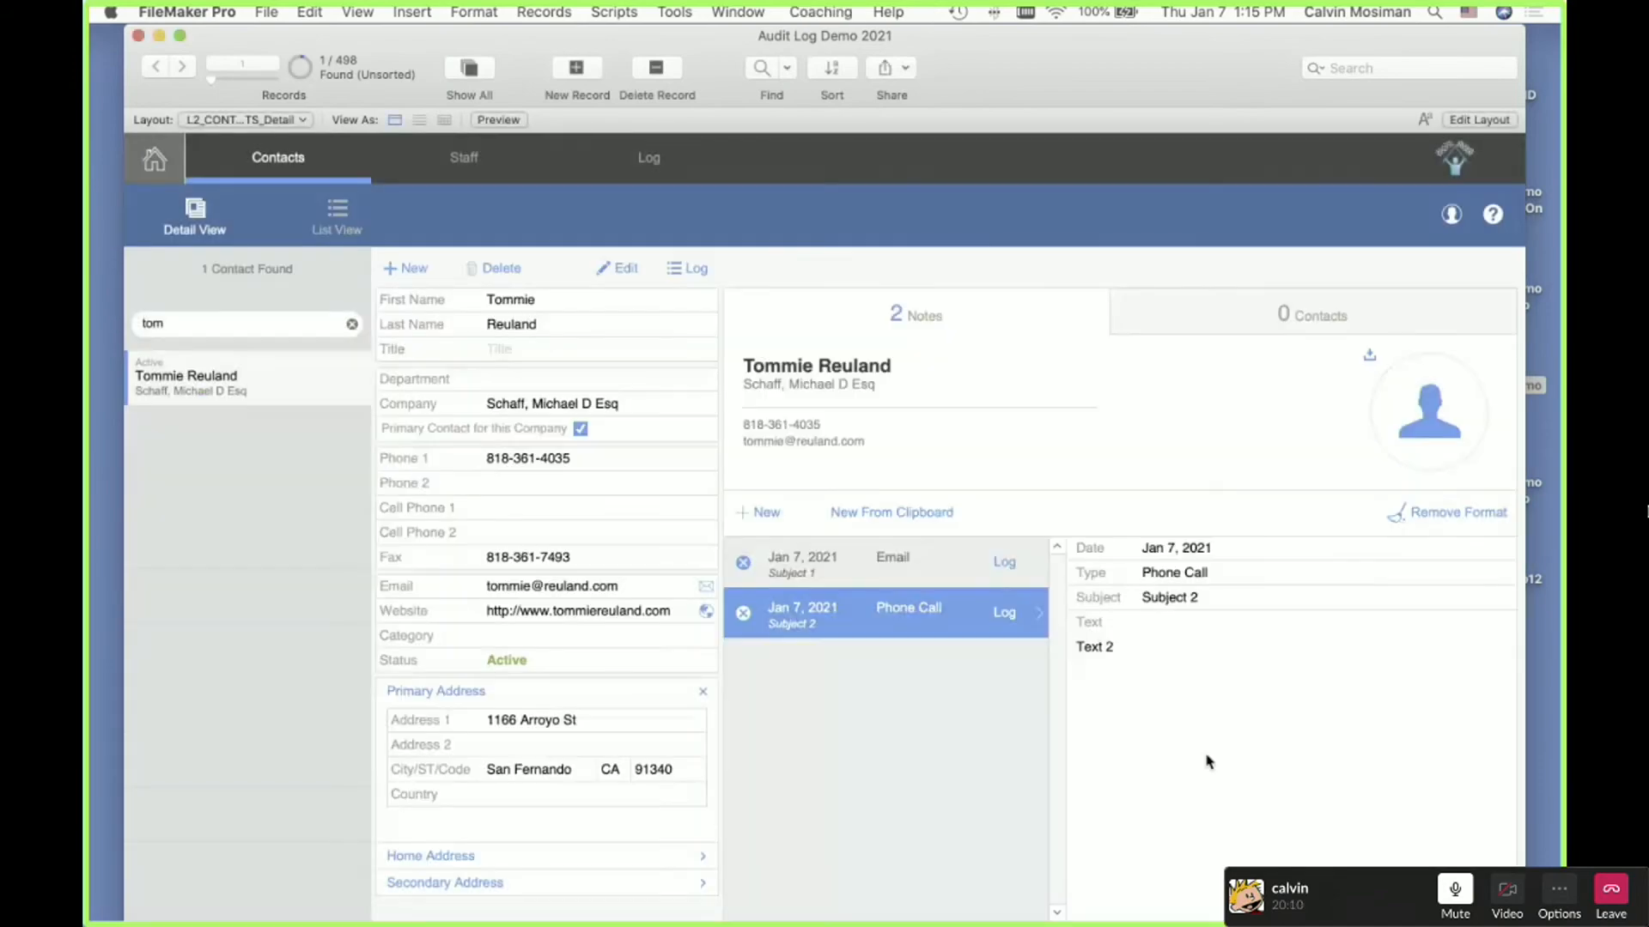
{"action": "left_click", "coordinate": [1002, 615]}
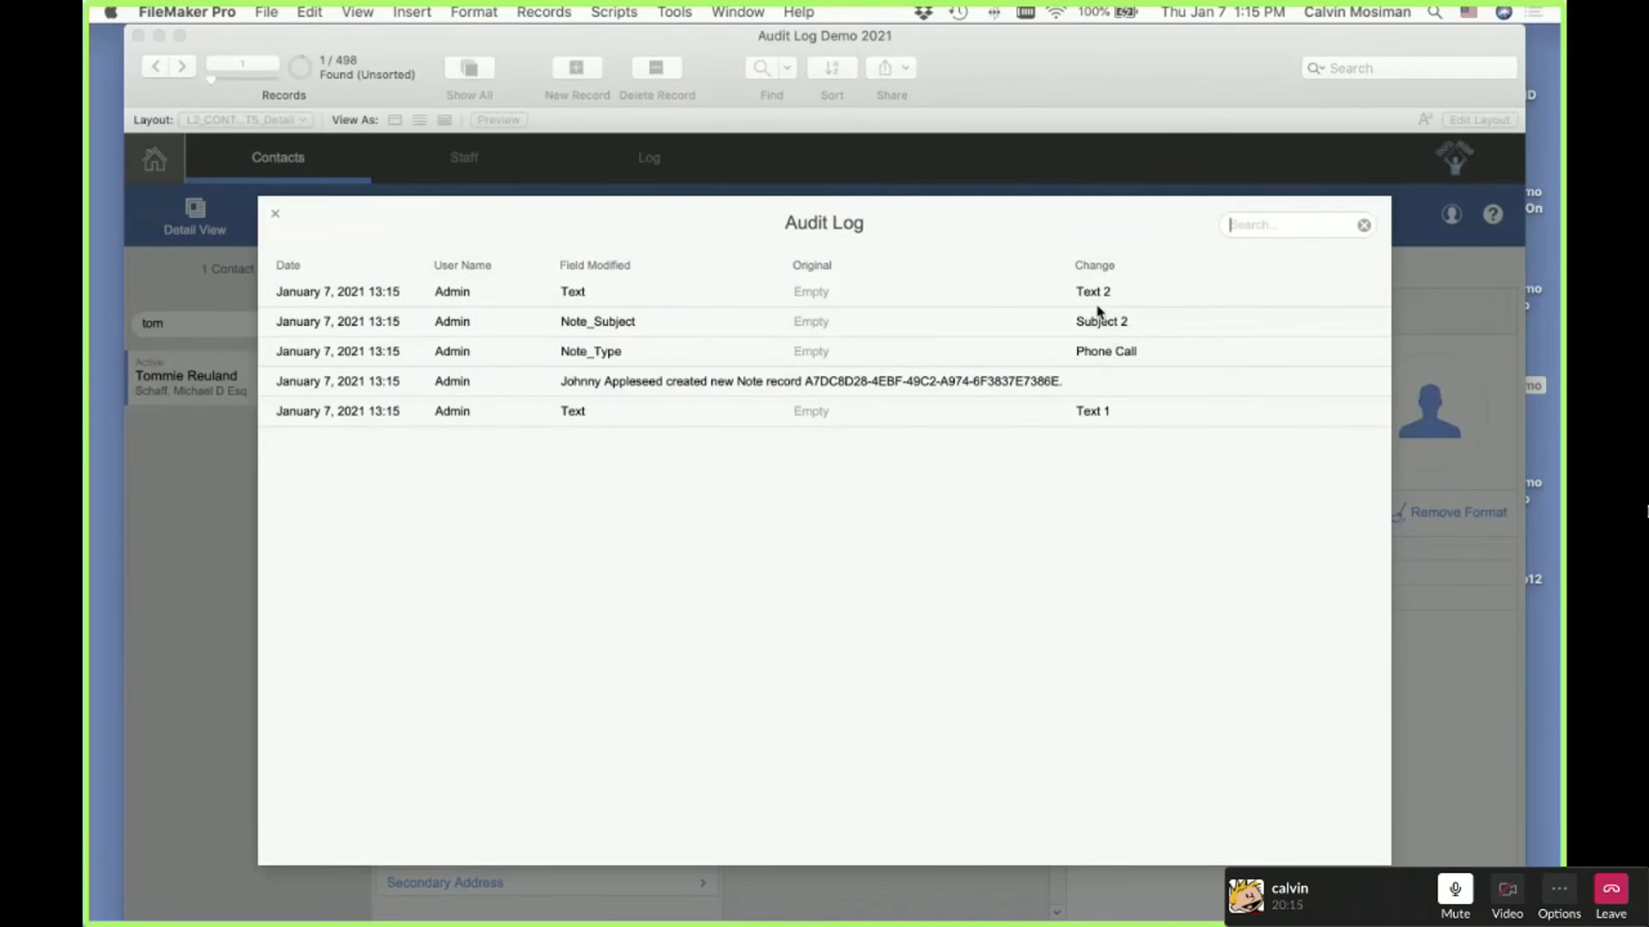
{"action": "left_click", "coordinate": [276, 215]}
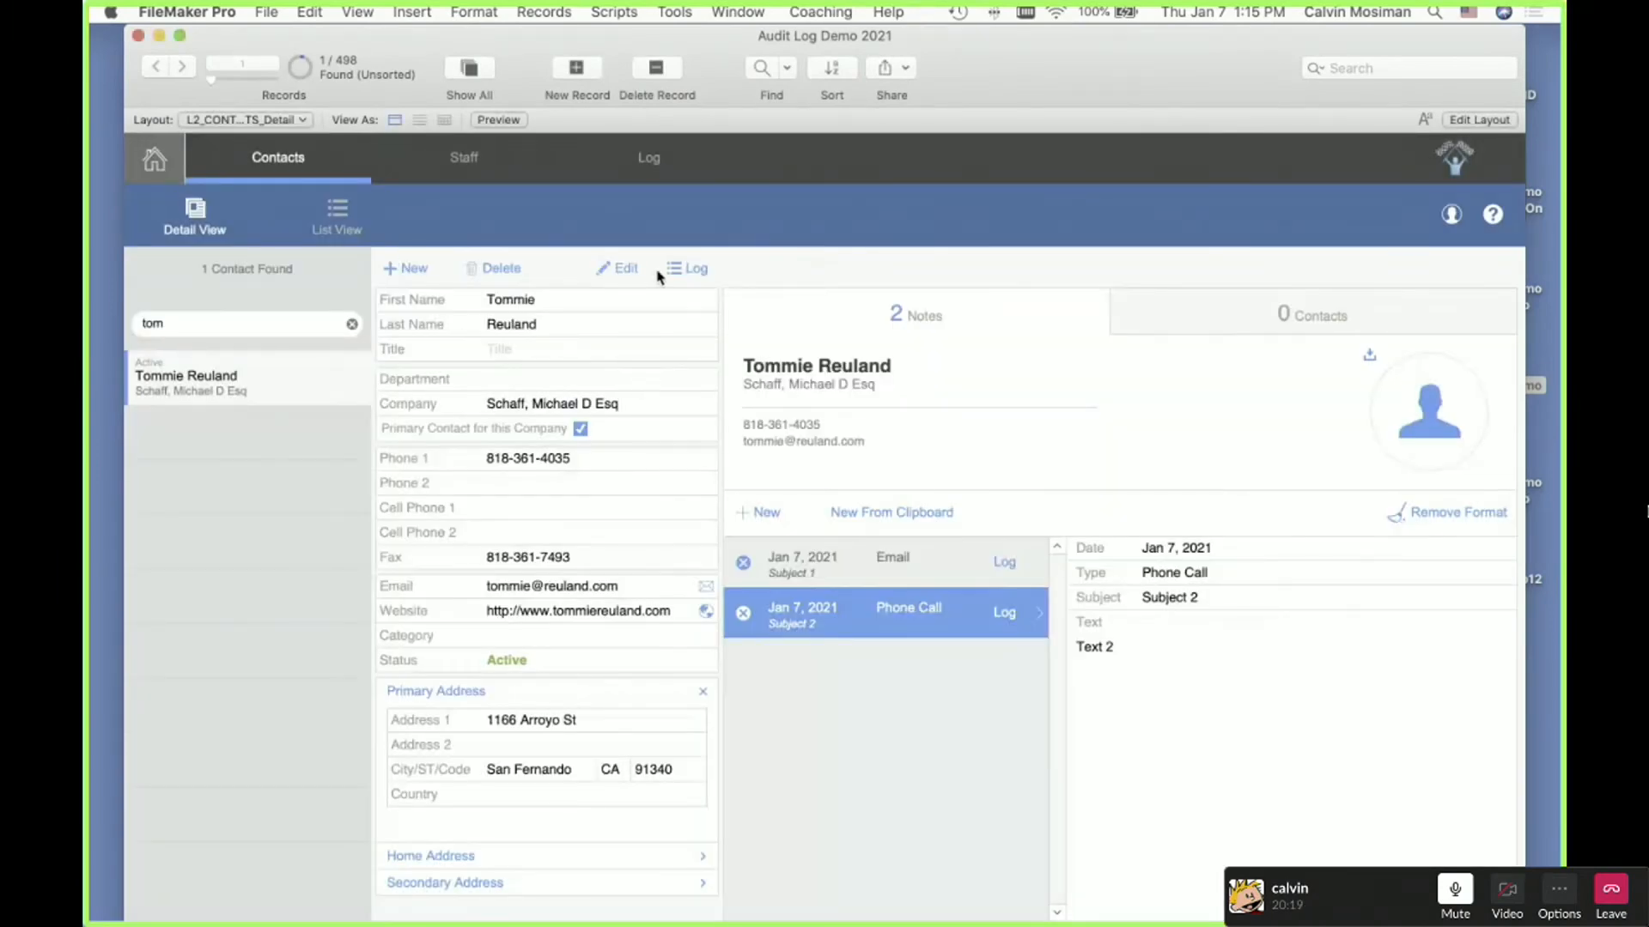
{"action": "left_click", "coordinate": [683, 271]}
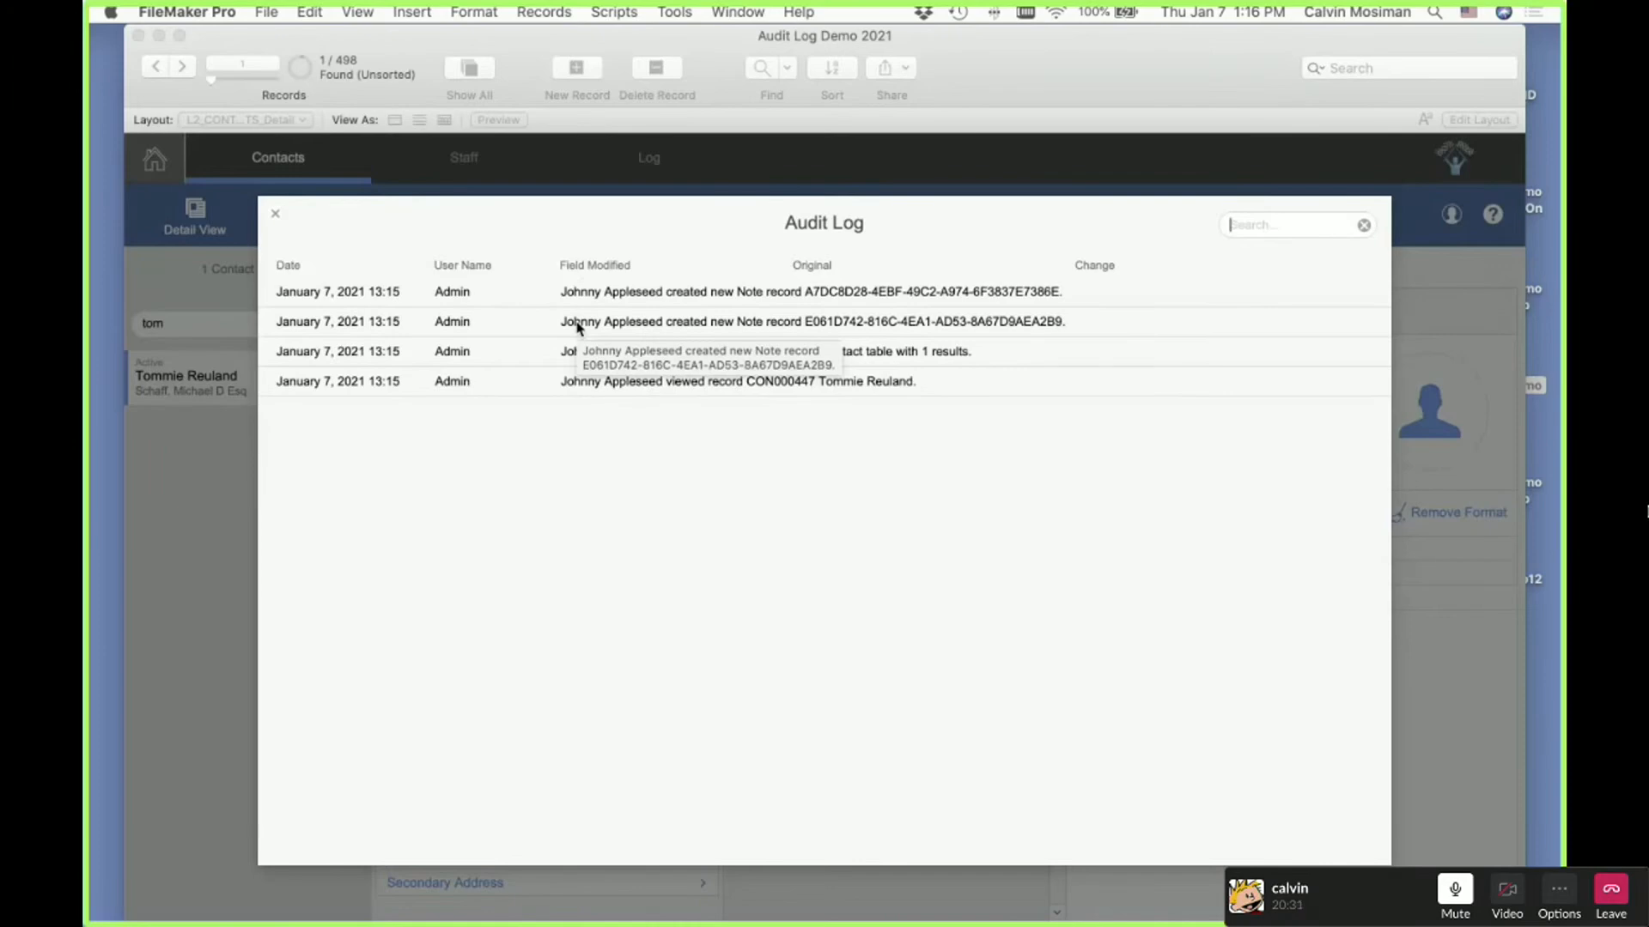
{"action": "left_click", "coordinate": [276, 215]}
{"action": "left_click", "coordinate": [276, 215]}
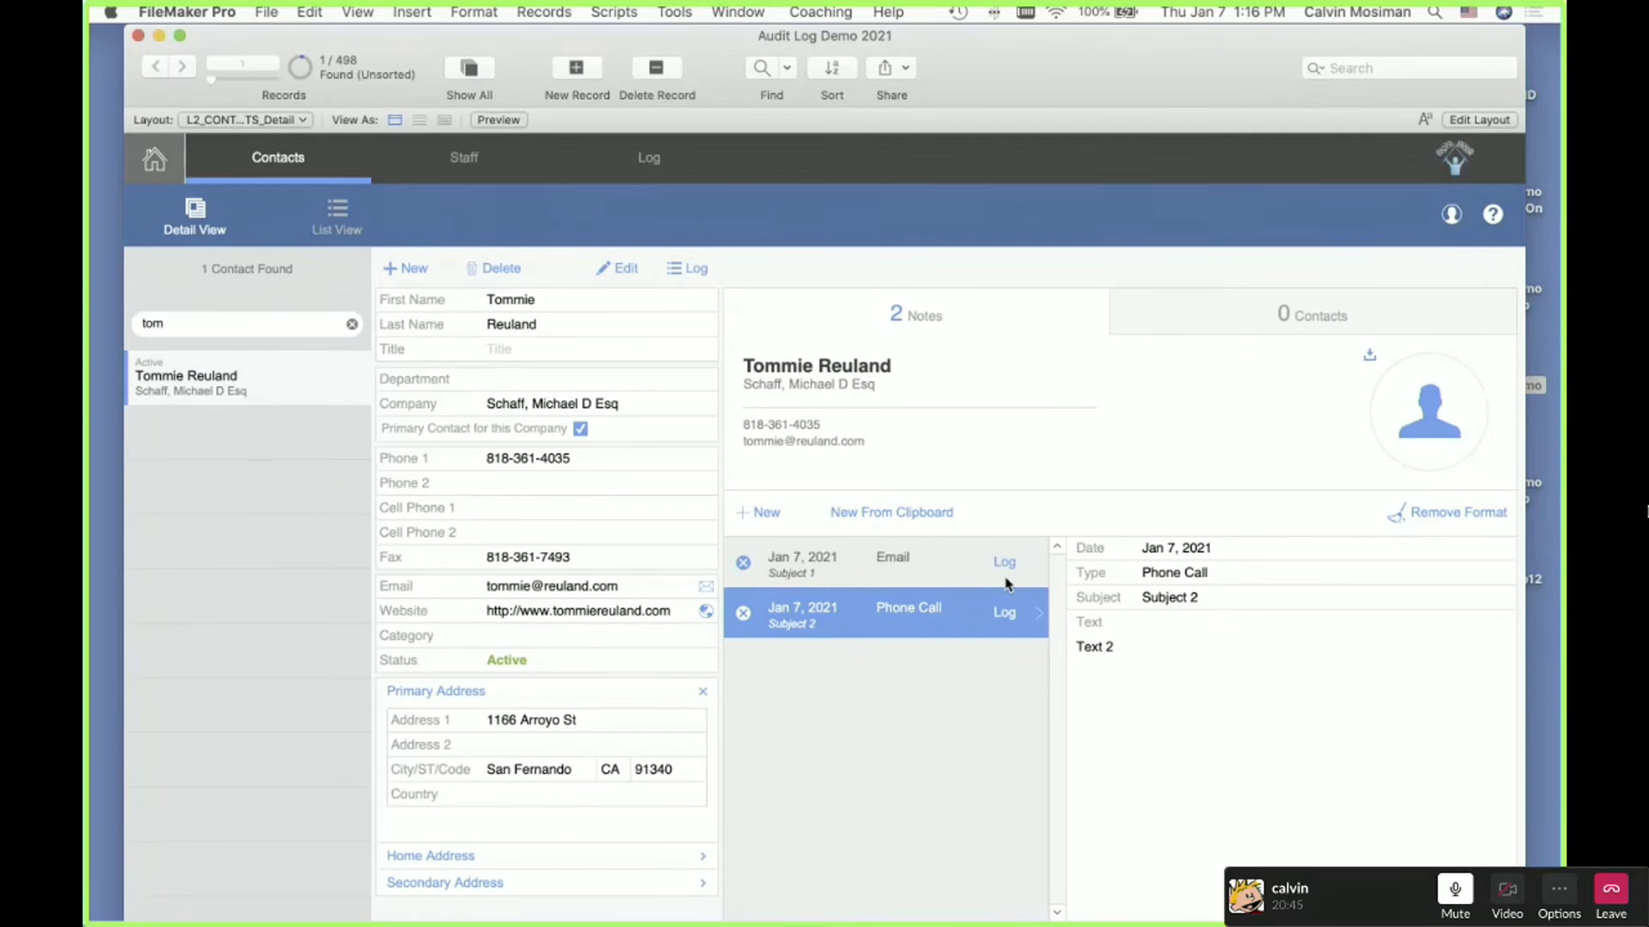
Turn on the Script Debugger and trigger the Phone Call note's Log link, stepping into its script
{"action": "left_click", "coordinate": [674, 13]}
{"action": "left_click", "coordinate": [681, 277]}
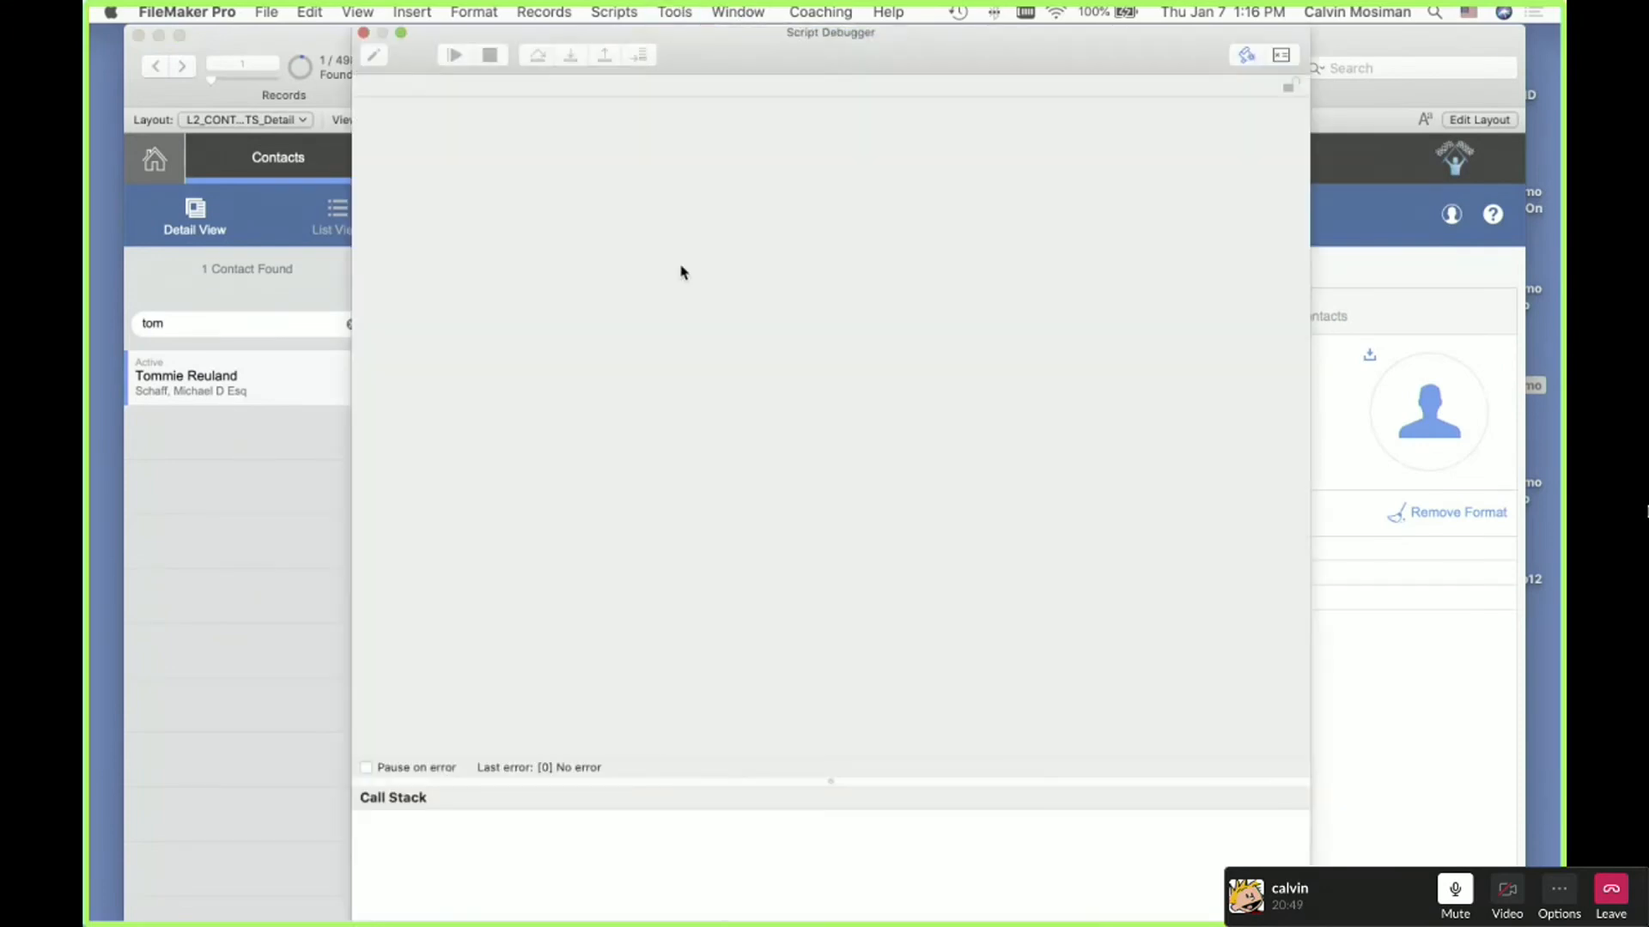
{"action": "left_click_drag", "start_coordinate": [1309, 186], "coordinate": [848, 248]}
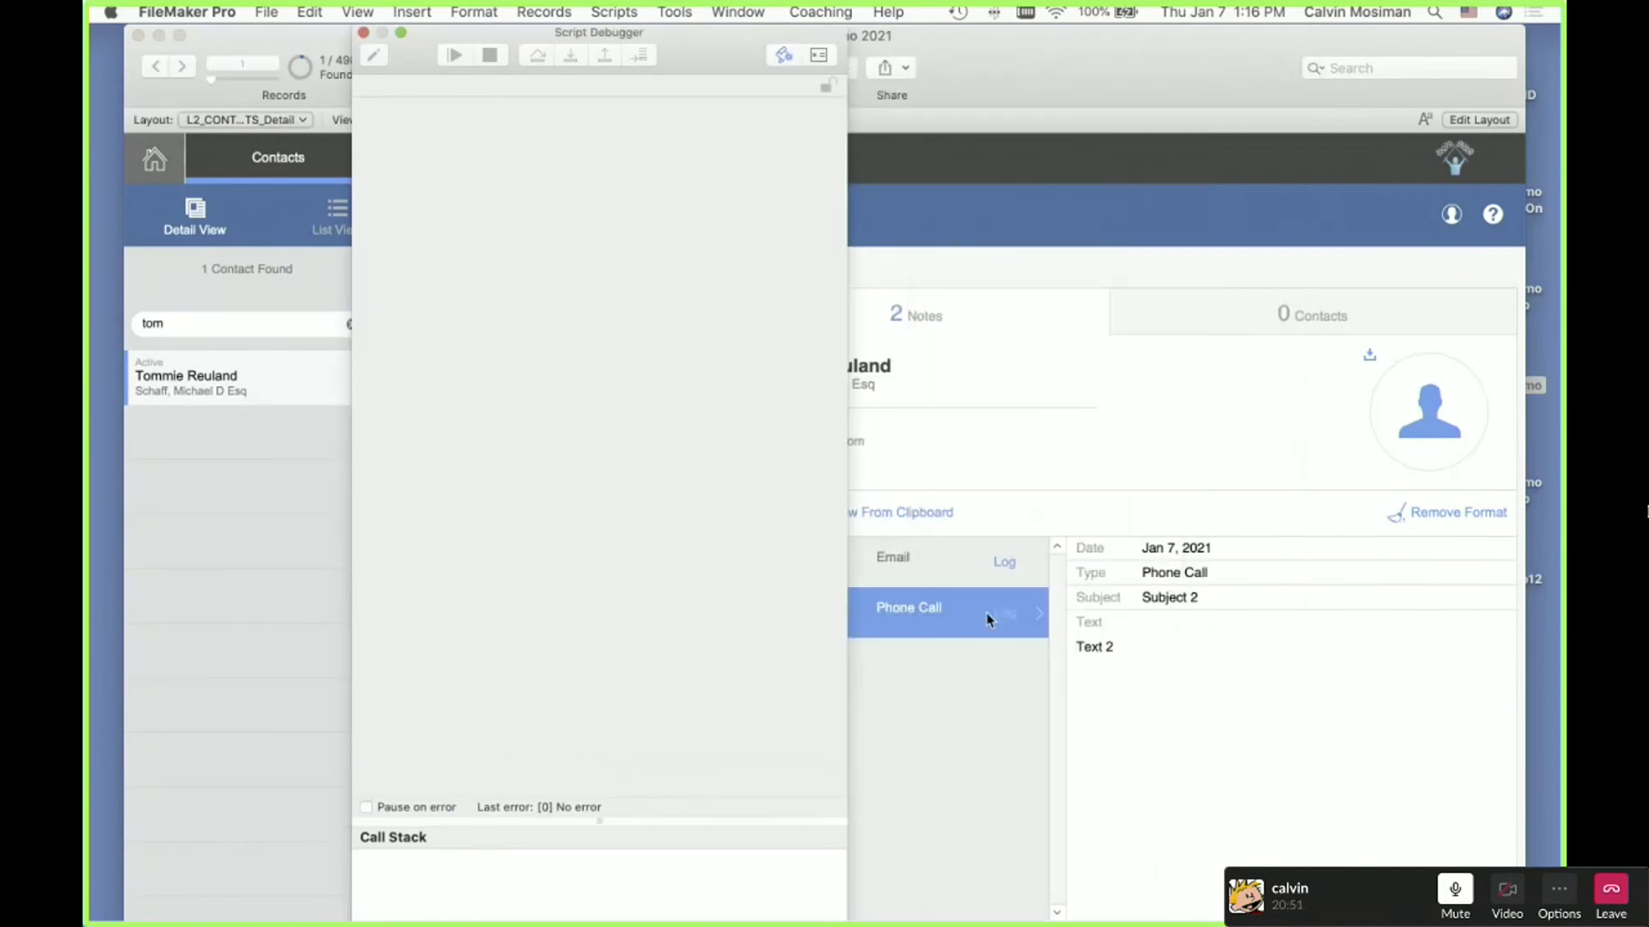
{"action": "left_click", "coordinate": [1003, 612]}
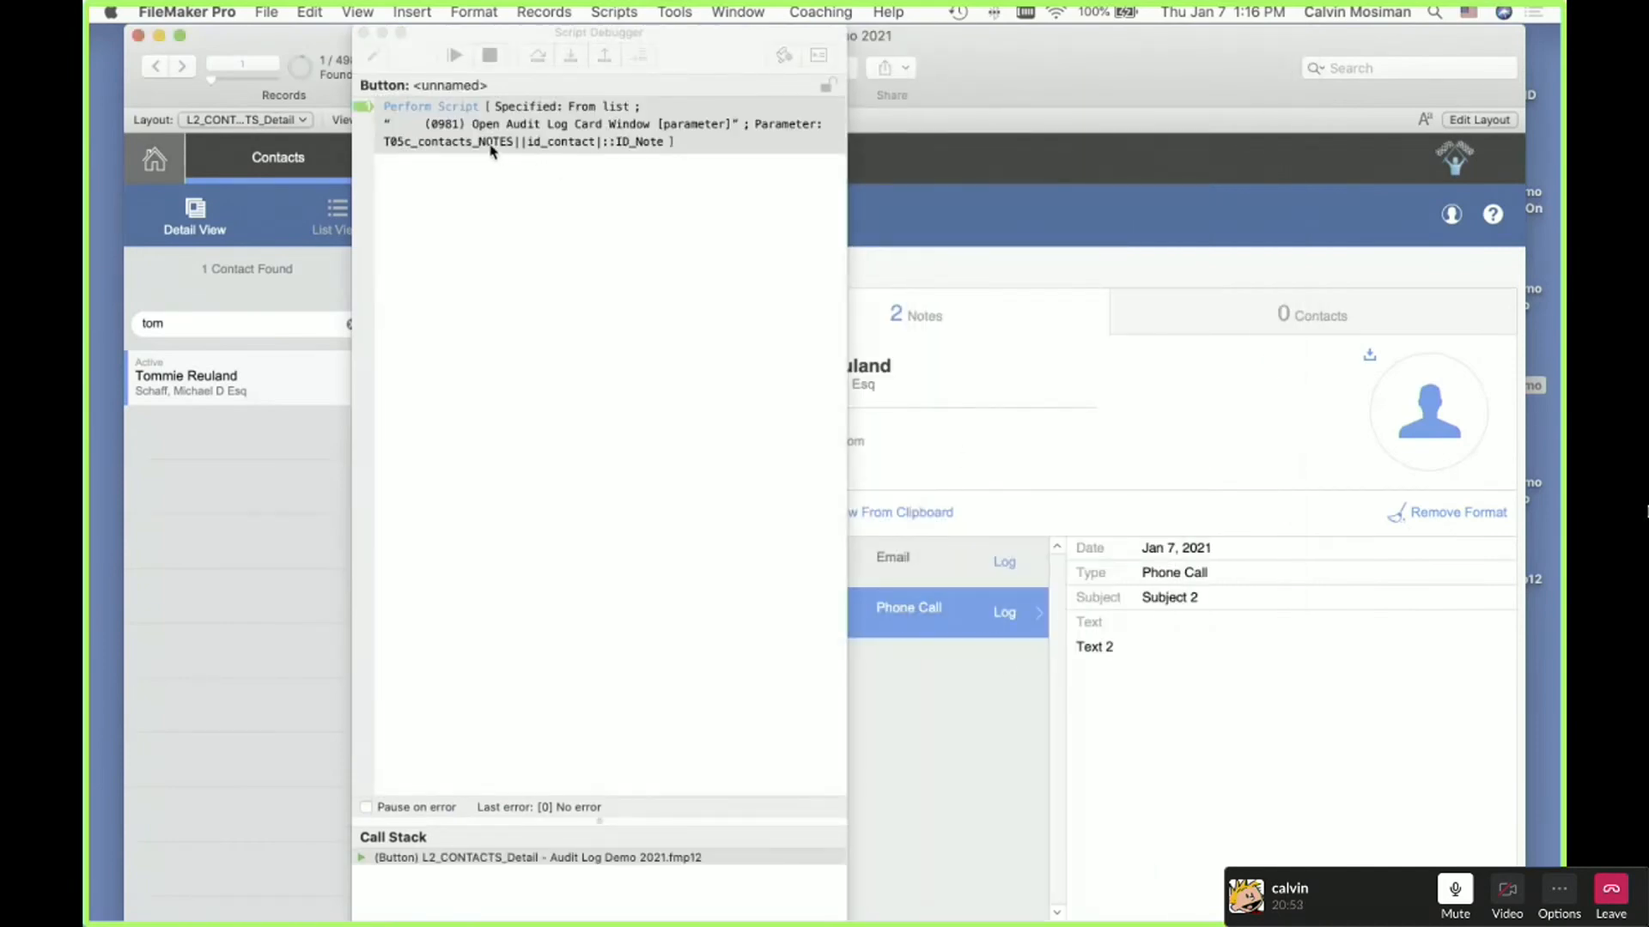
{"action": "left_click", "coordinate": [581, 54]}
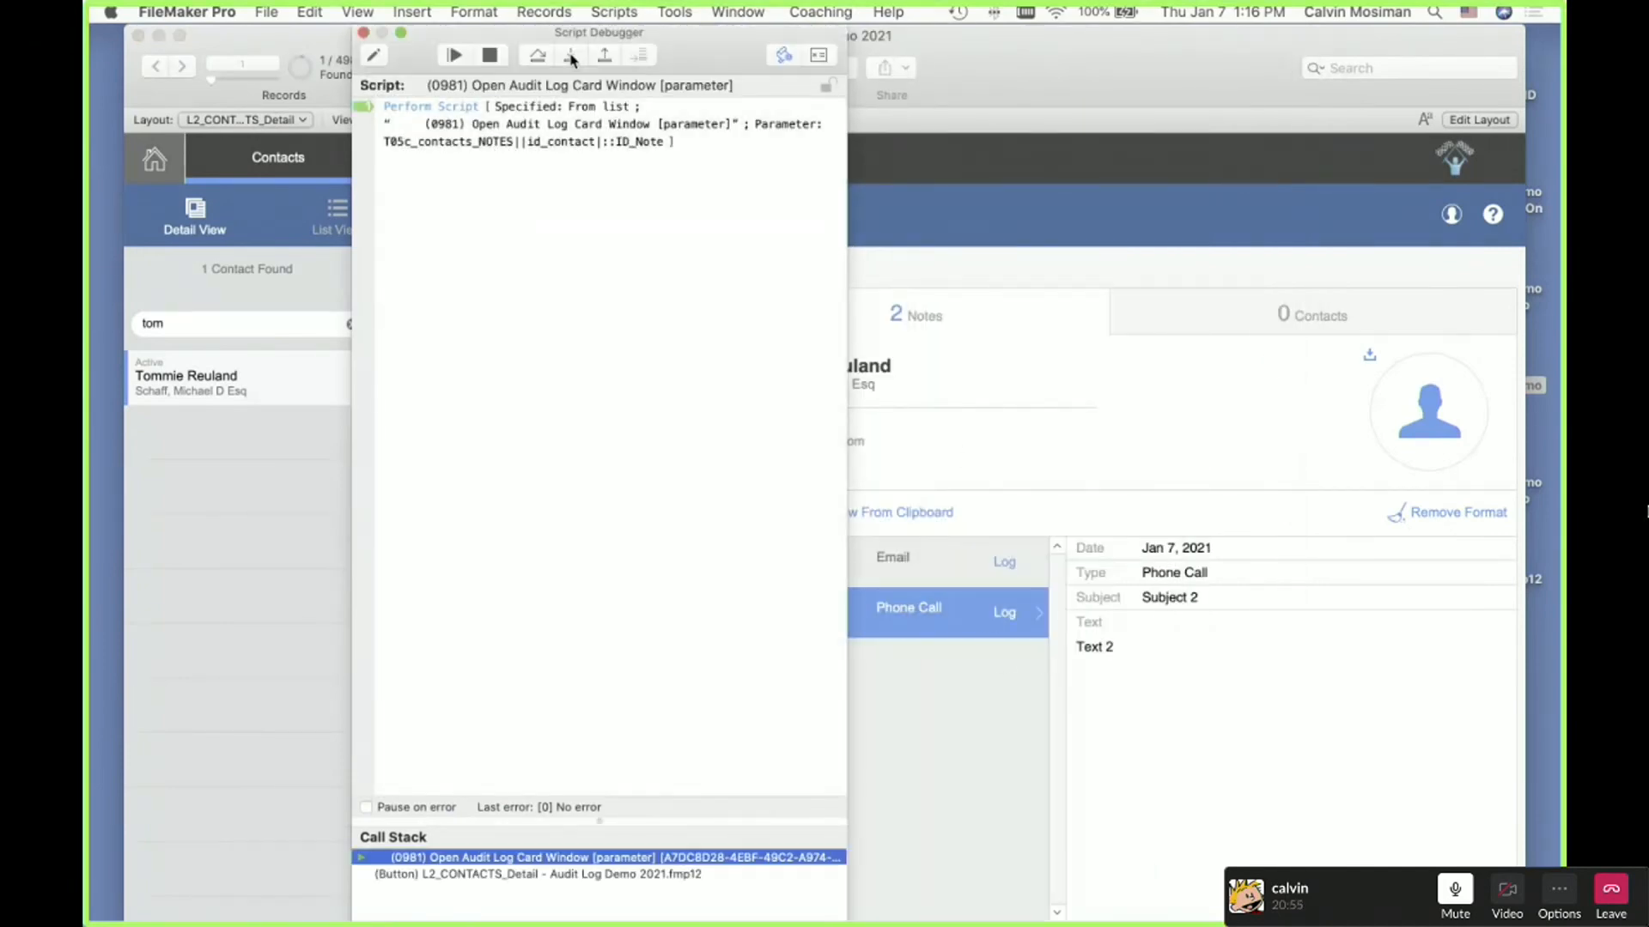
{"action": "left_click_drag", "start_coordinate": [845, 500], "coordinate": [1203, 502]}
{"action": "scroll", "coordinate": [961, 667], "scroll_direction": "up", "scroll_amount": 1}
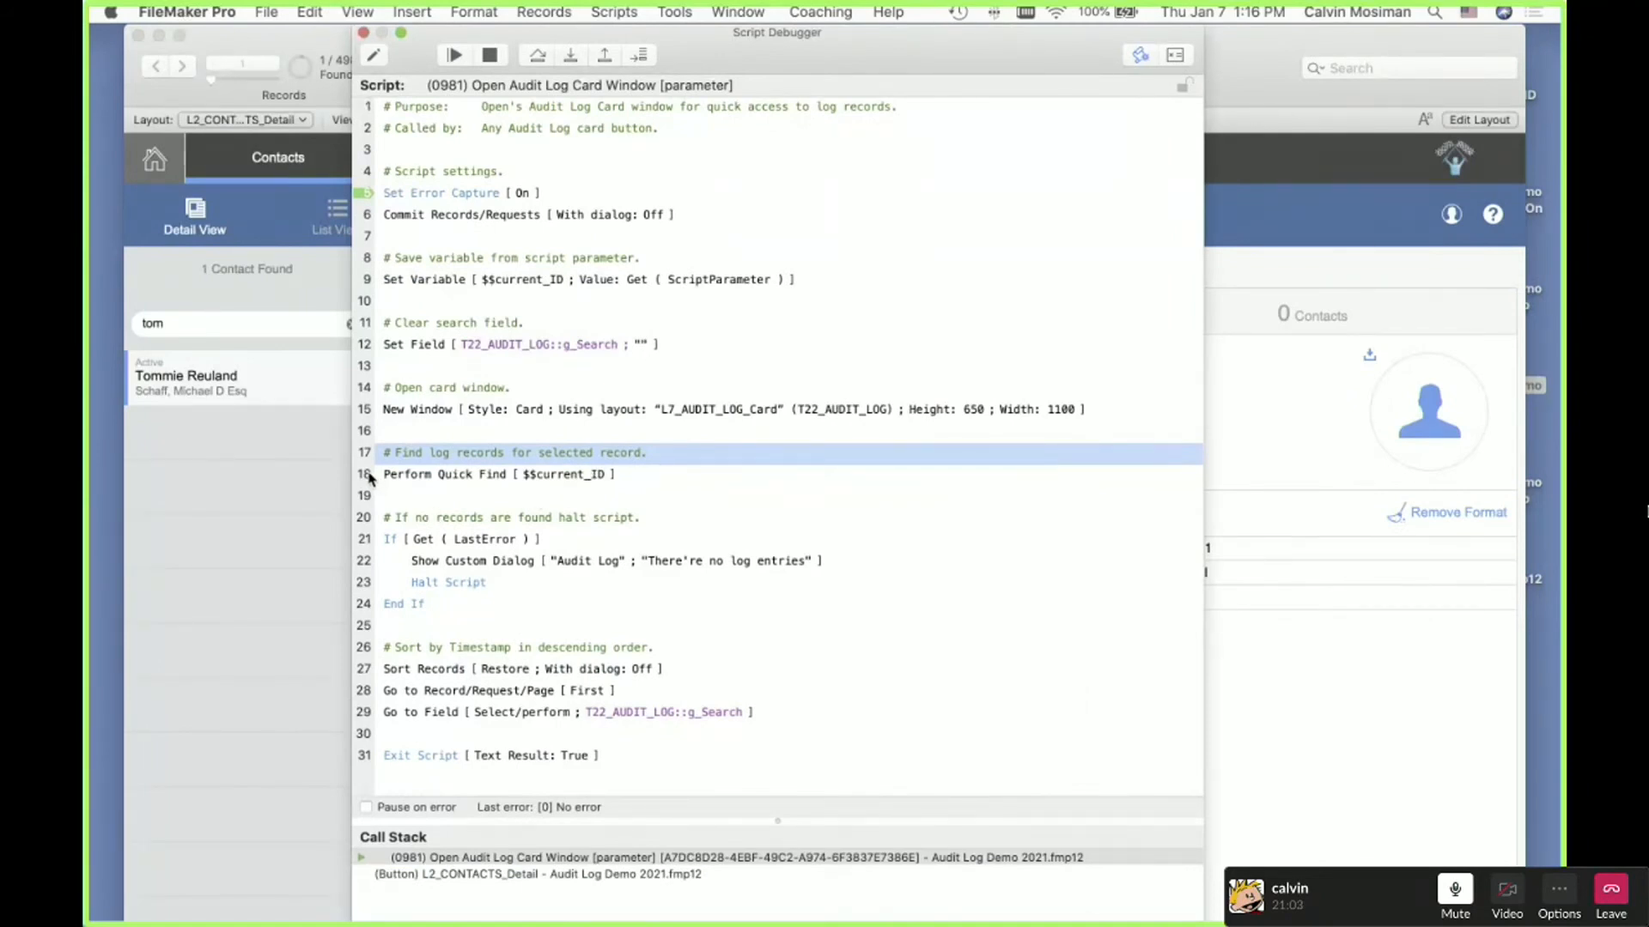
Step through the audit log script to Exit Script, then close the debugger
{"action": "left_click", "coordinate": [570, 56]}
{"action": "left_click", "coordinate": [570, 57]}
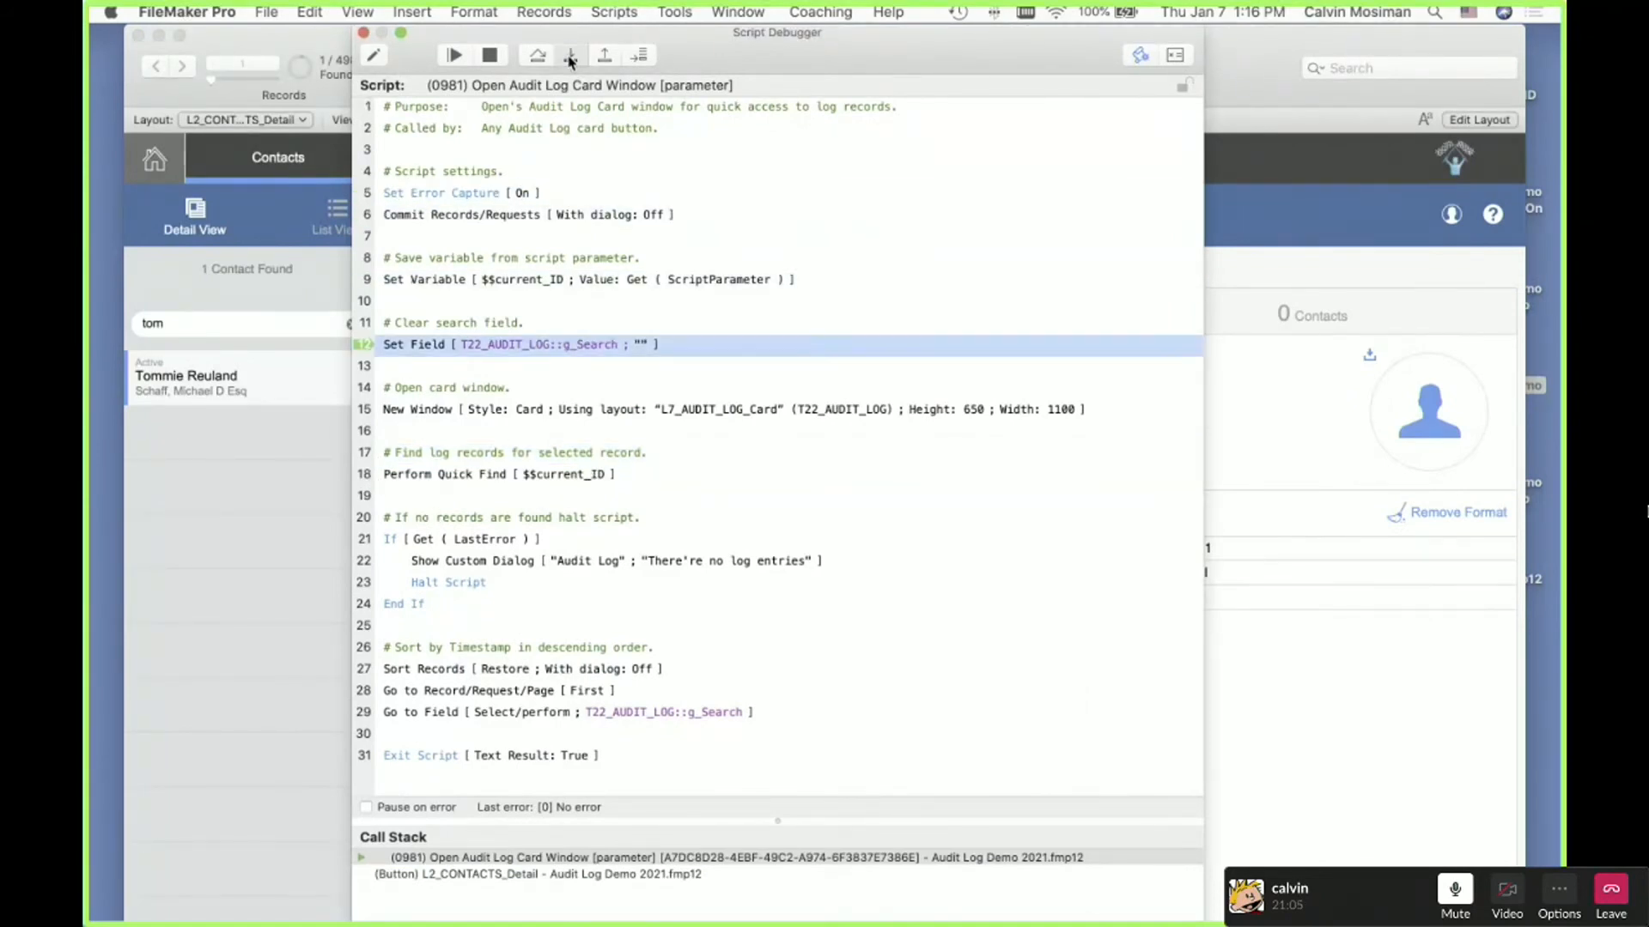
{"action": "left_click", "coordinate": [570, 57]}
{"action": "left_click", "coordinate": [571, 56]}
{"action": "left_click", "coordinate": [571, 57]}
{"action": "left_click", "coordinate": [570, 56]}
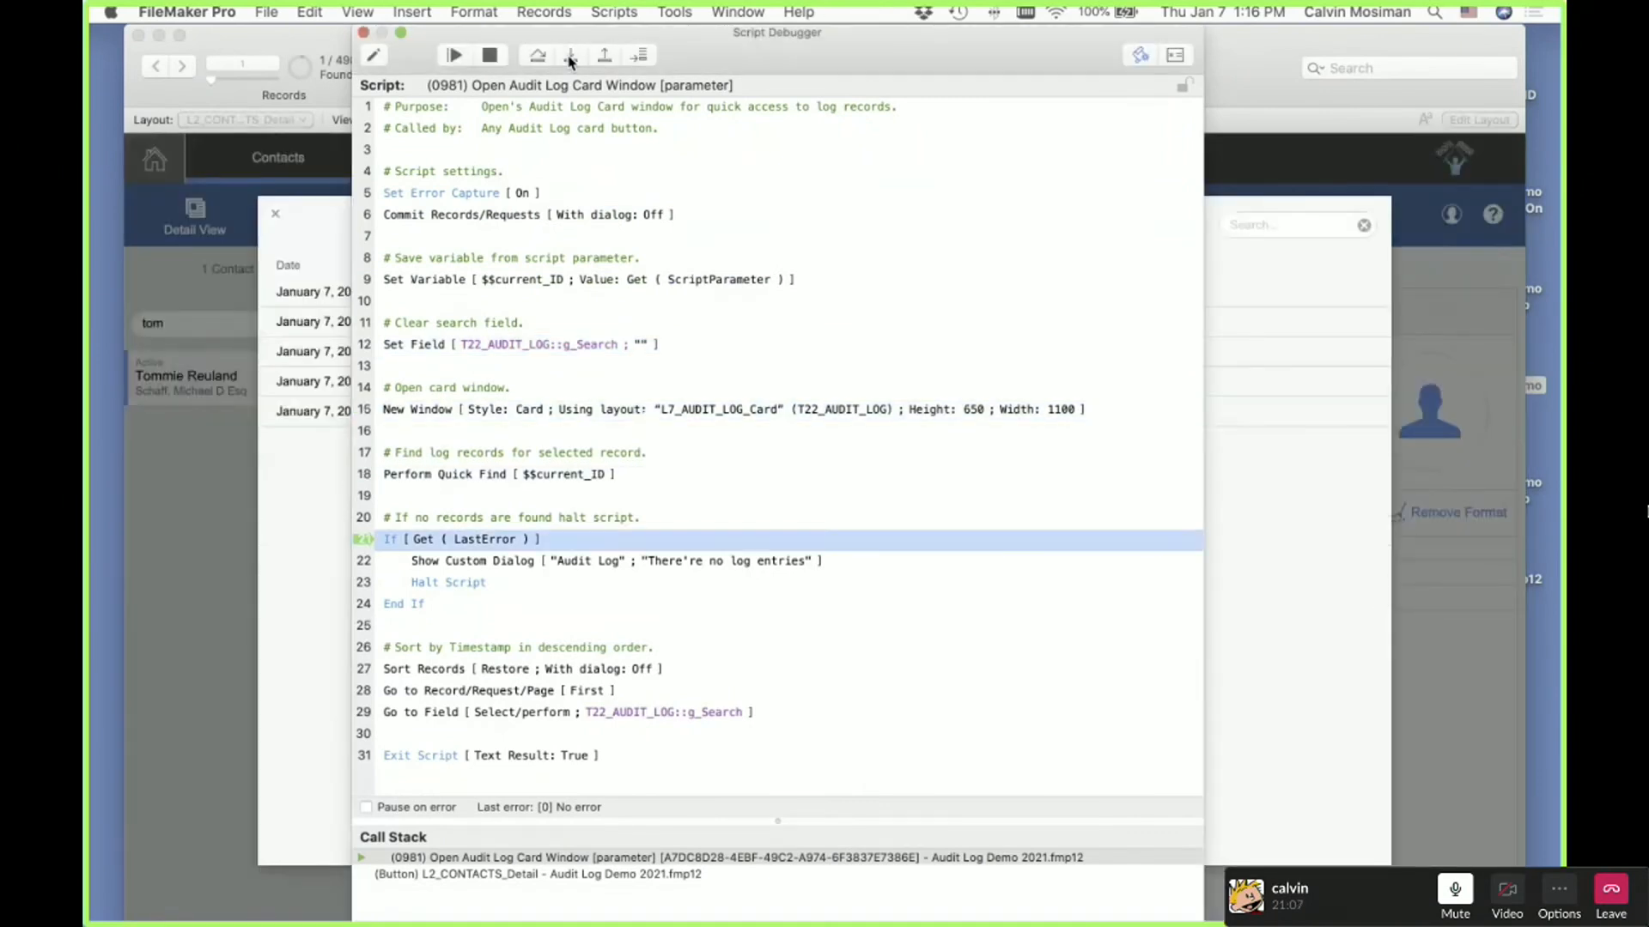
{"action": "left_click", "coordinate": [570, 57]}
{"action": "left_click", "coordinate": [570, 57]}
{"action": "left_click", "coordinate": [570, 57]}
{"action": "left_click", "coordinate": [570, 57]}
{"action": "left_click", "coordinate": [570, 57]}
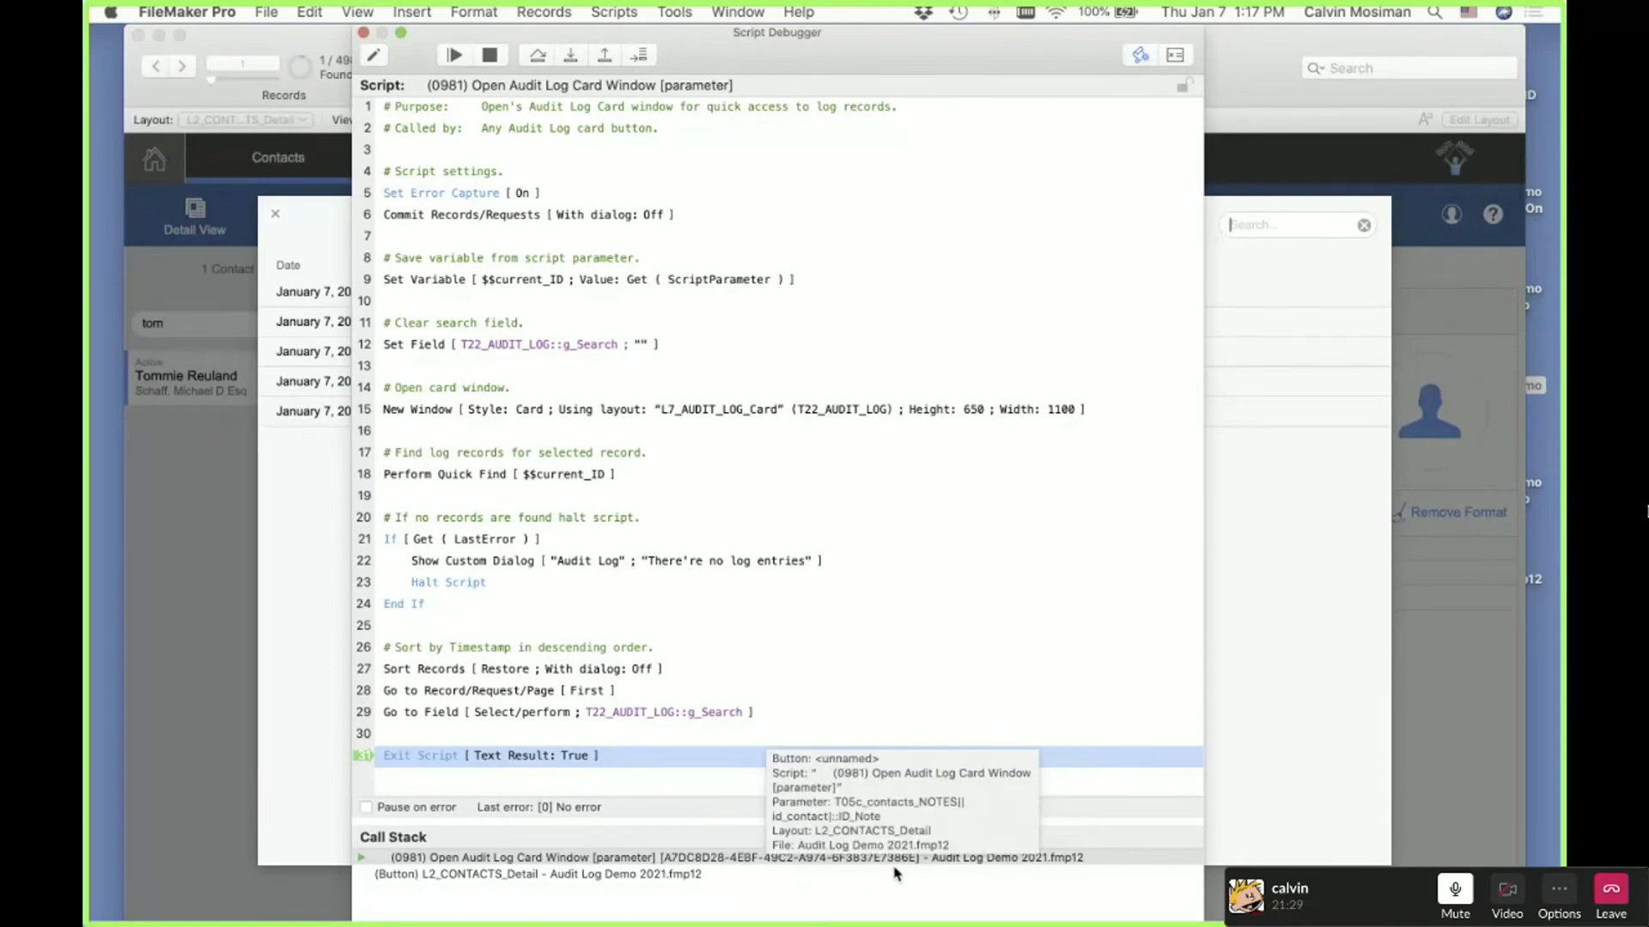
{"action": "left_click", "coordinate": [570, 56]}
{"action": "left_click", "coordinate": [363, 32]}
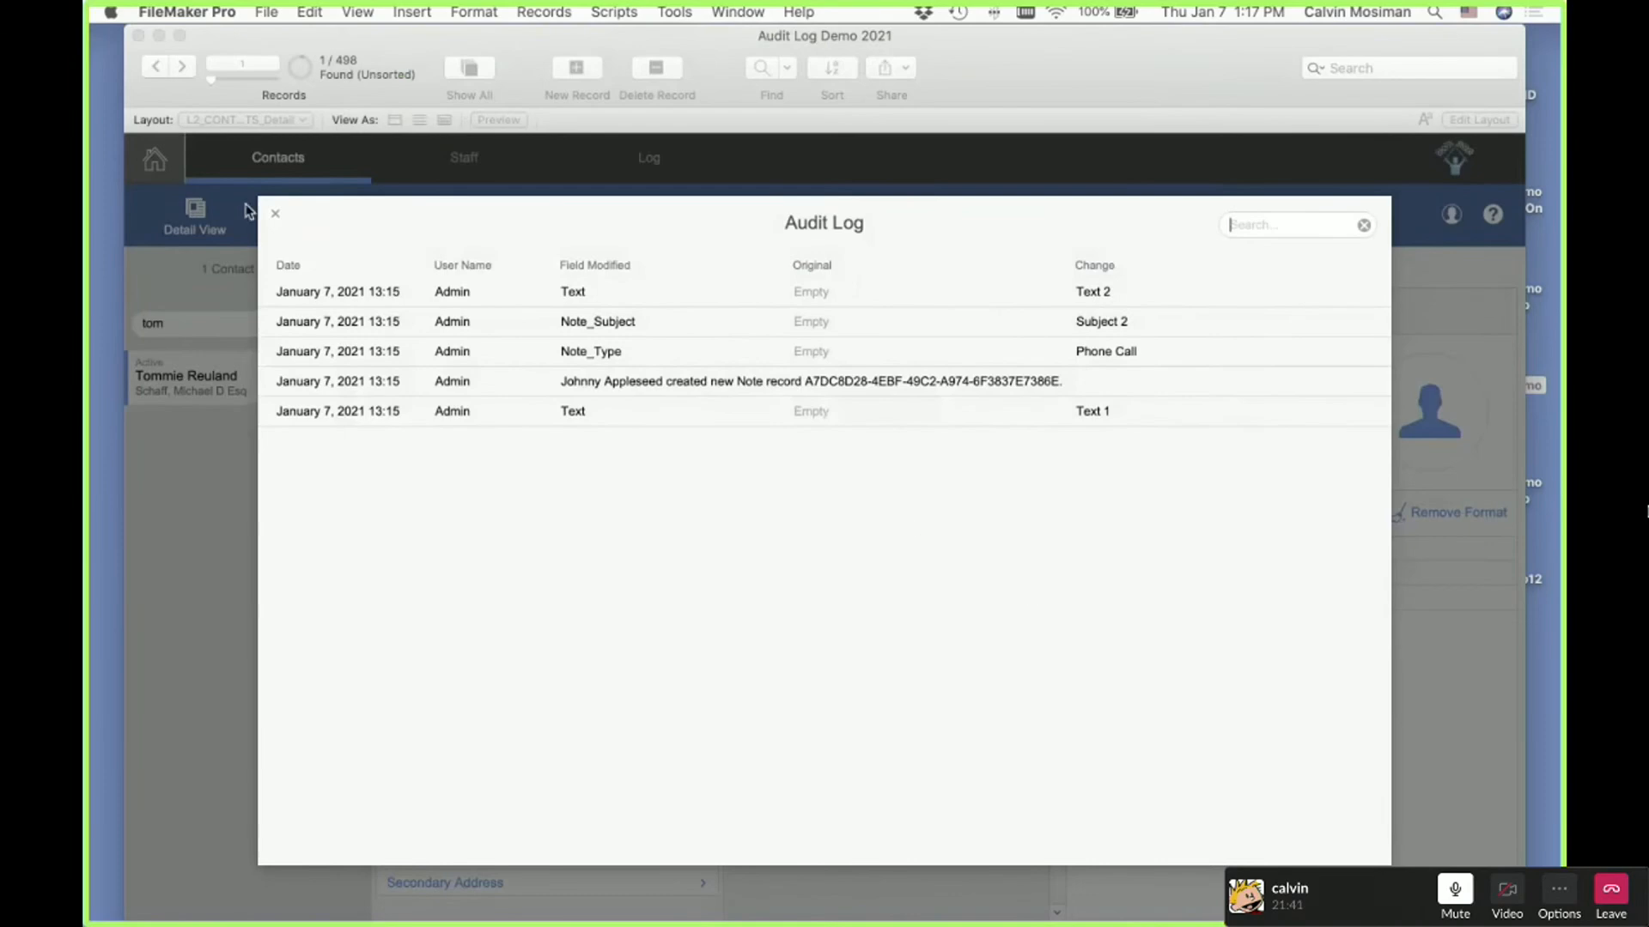
Close the Audit Log card window
{"action": "left_click", "coordinate": [274, 217]}
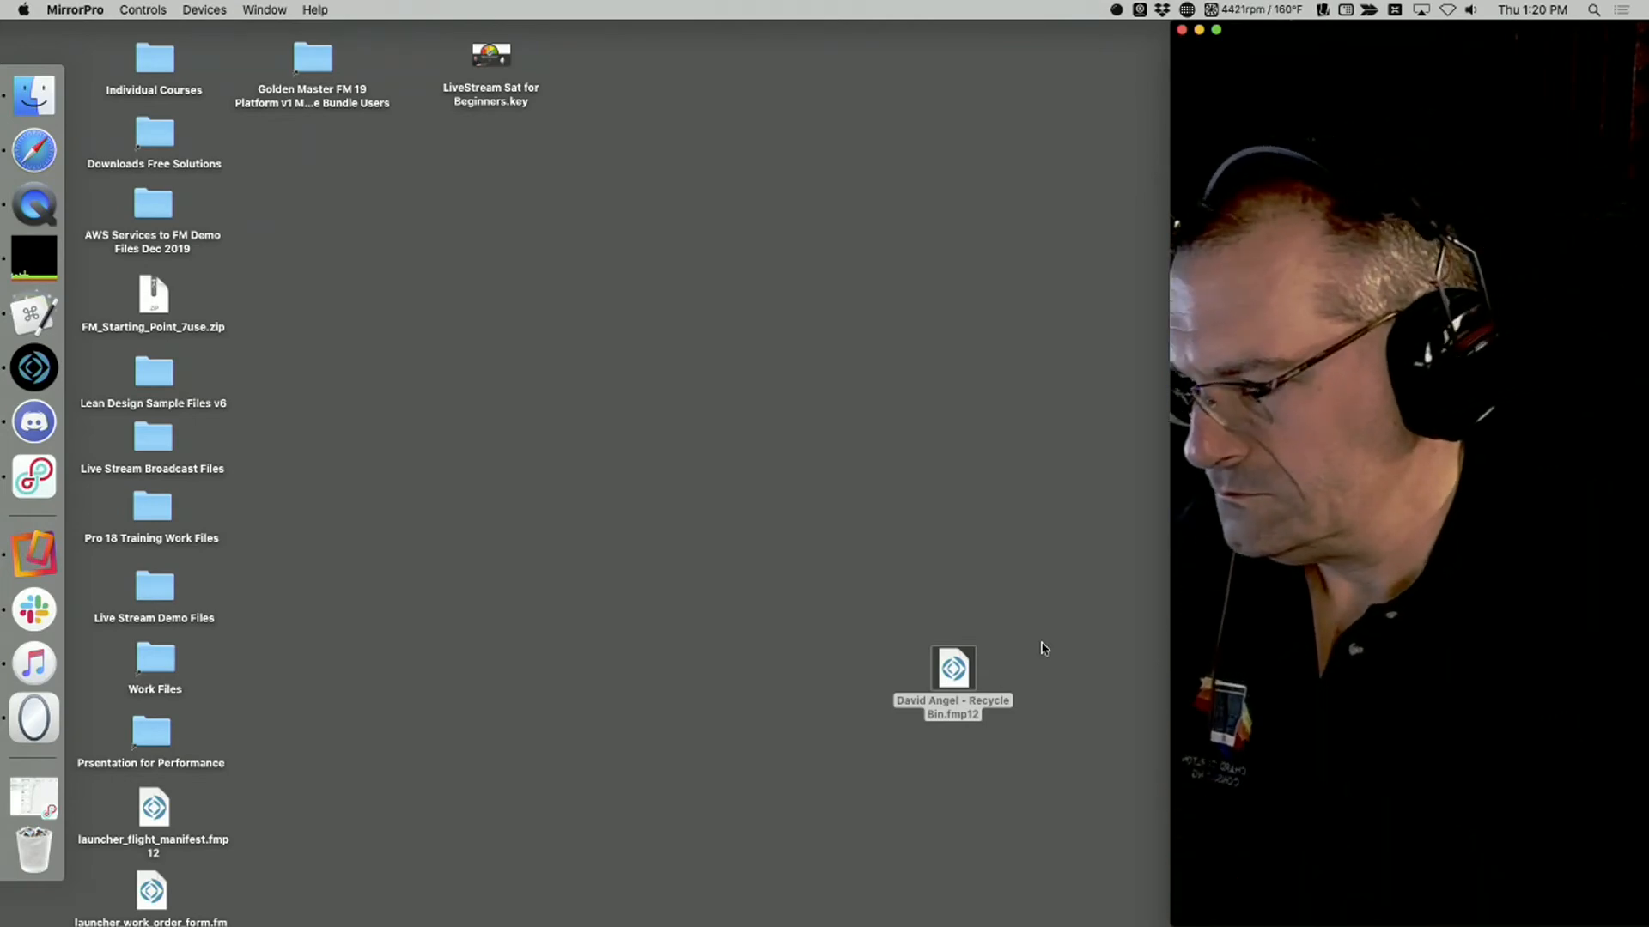
Bring Slack forward and return to the Slack call window from its Window menu
{"action": "left_click", "coordinate": [35, 609]}
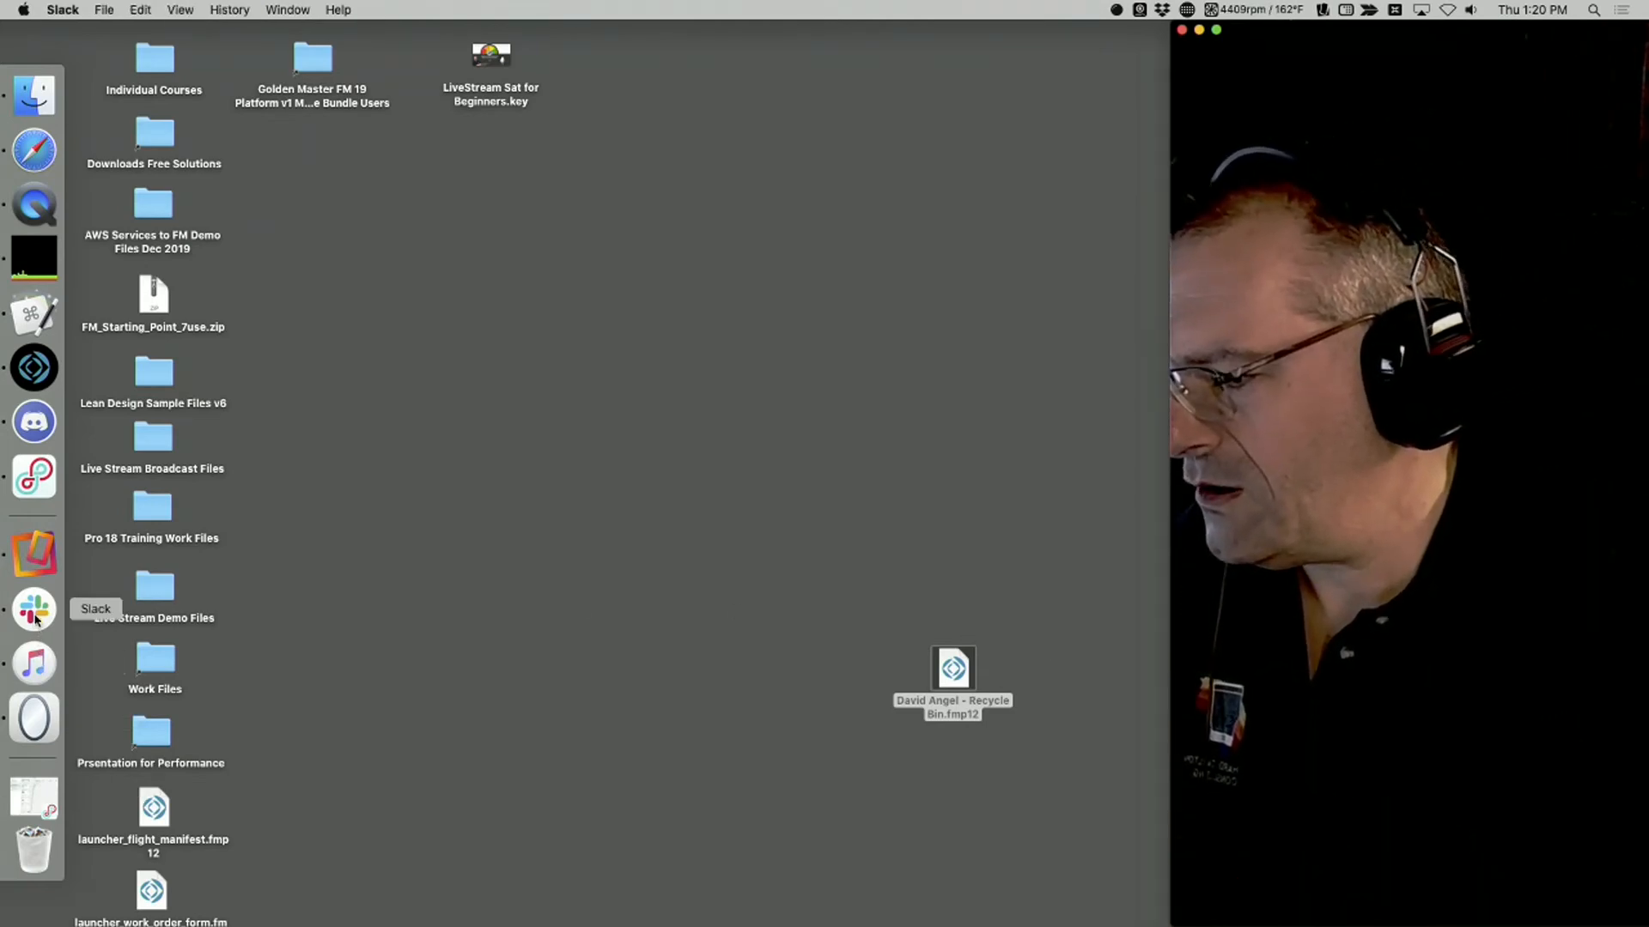
{"action": "left_click", "coordinate": [291, 9]}
{"action": "left_click", "coordinate": [347, 205]}
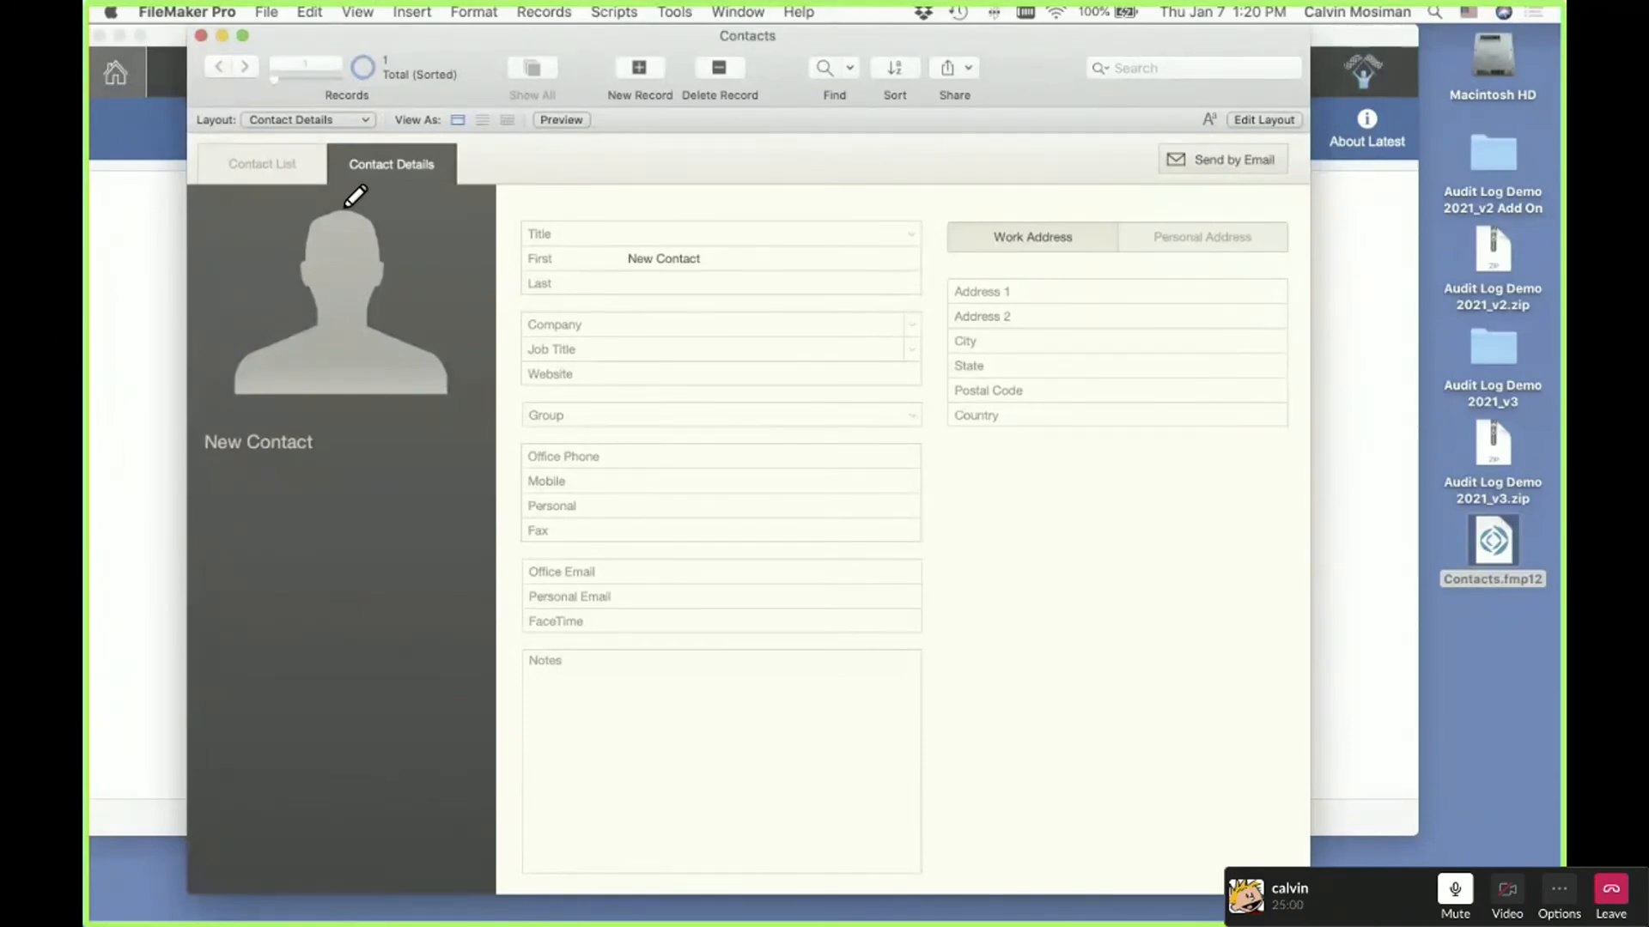
Fit and then enlarge the Contacts window, and bring the Audit Log Demo 2021 window forward
{"action": "mouse_move", "coordinate": [975, 919]}
{"action": "double_click", "coordinate": [1032, 55]}
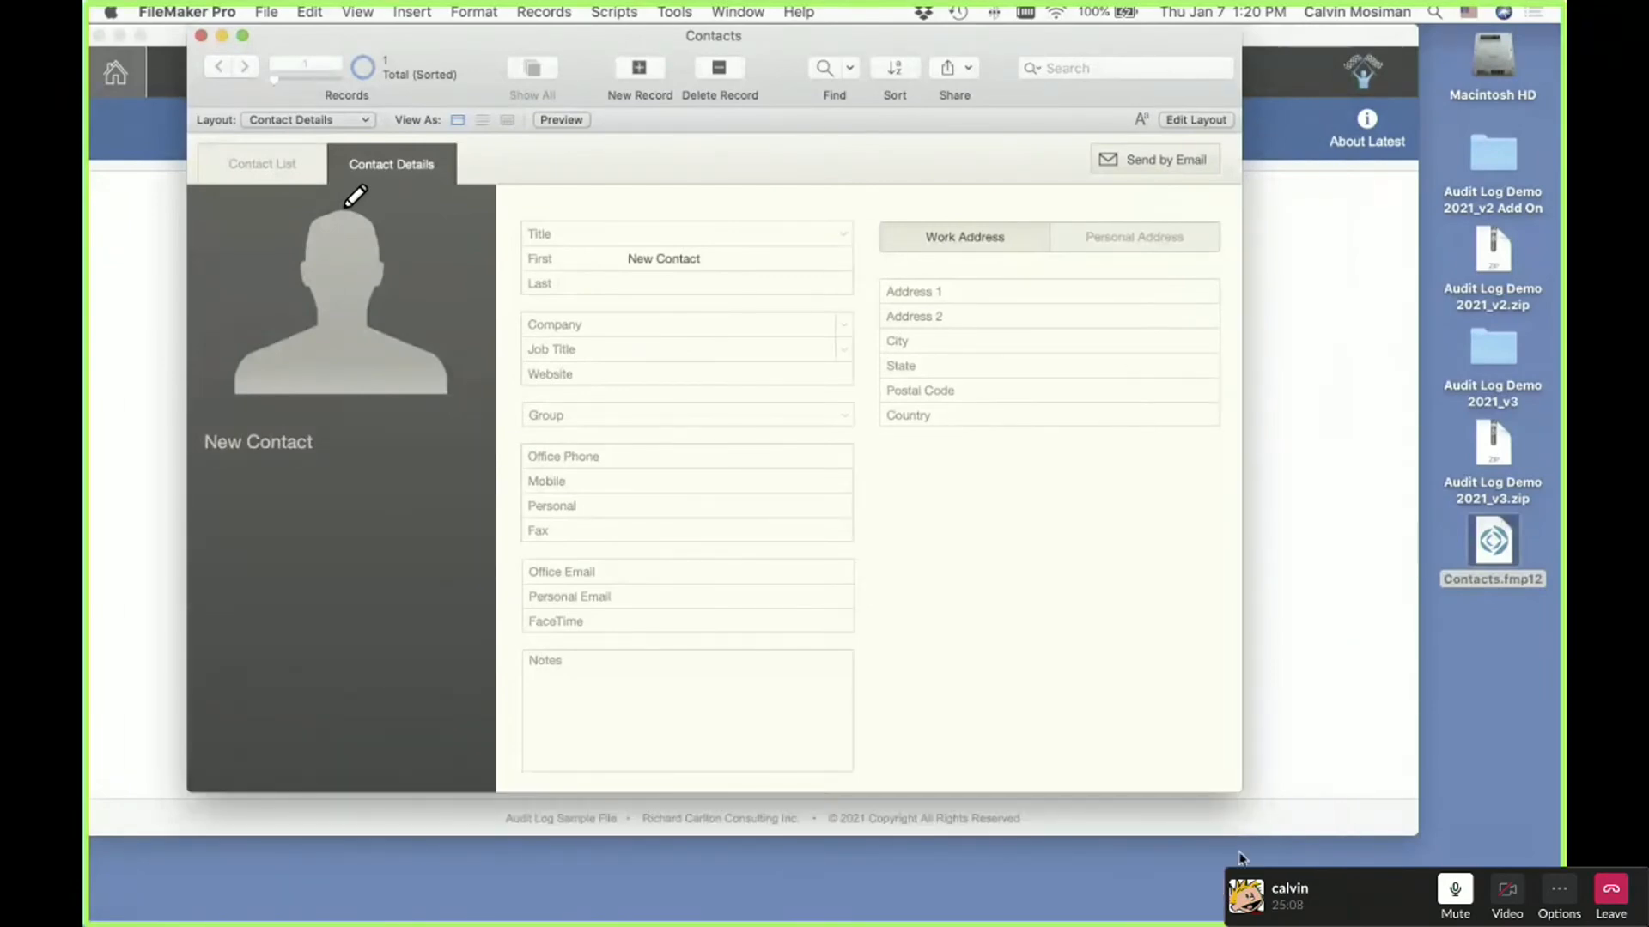
{"action": "left_click_drag", "start_coordinate": [1234, 792], "coordinate": [1321, 883]}
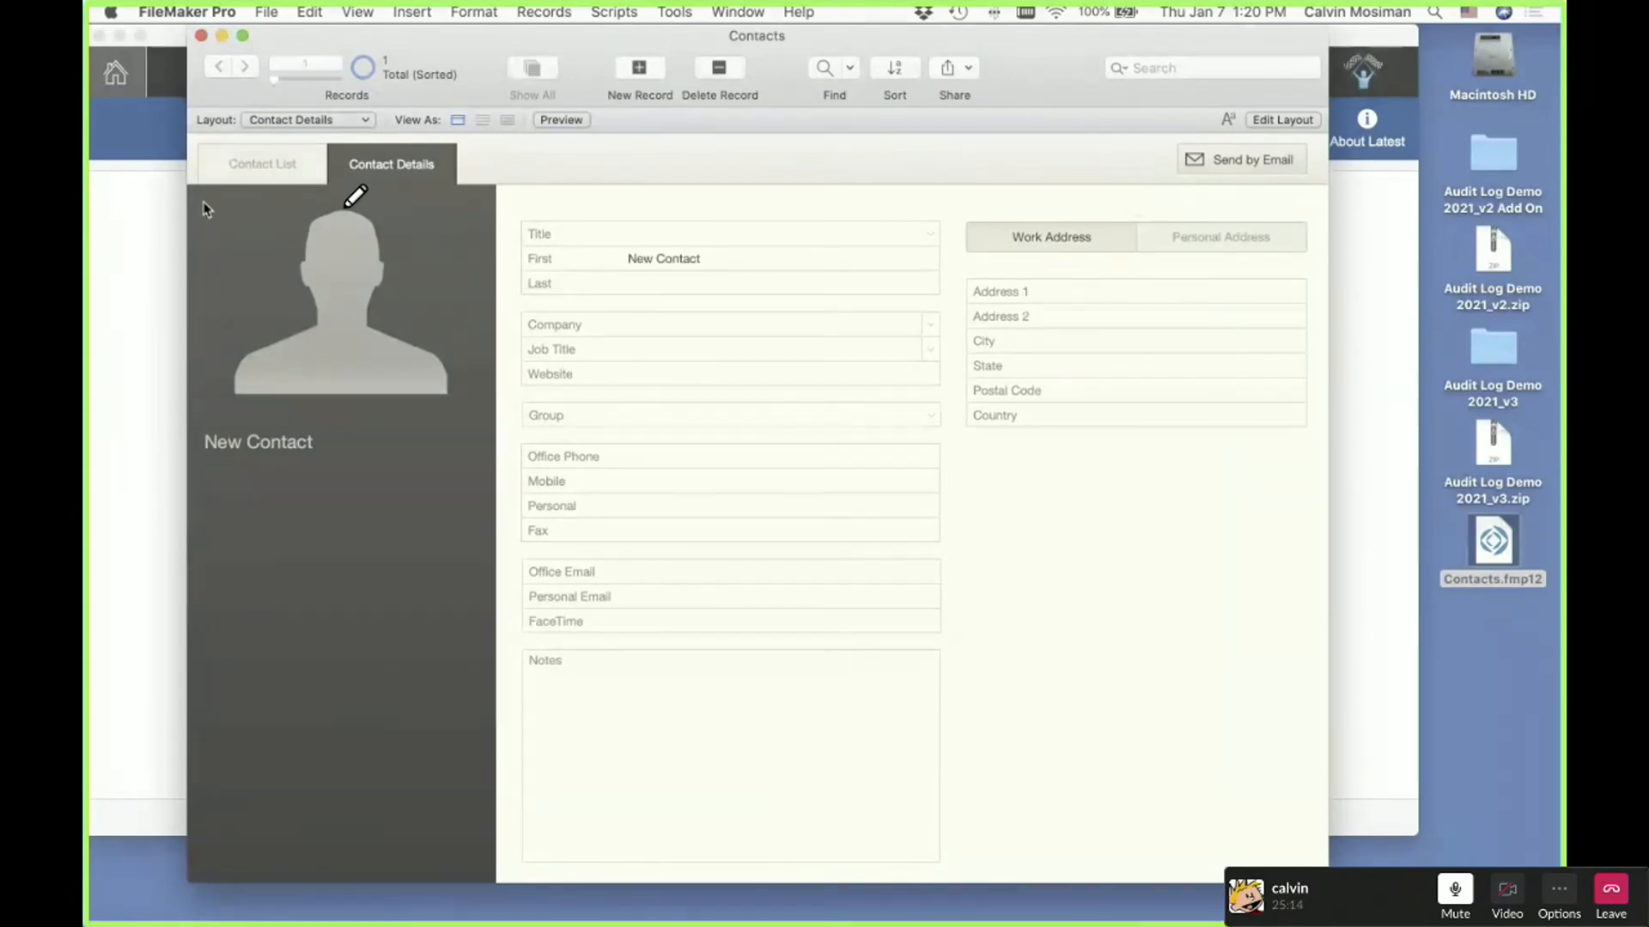
{"action": "left_click", "coordinate": [167, 255]}
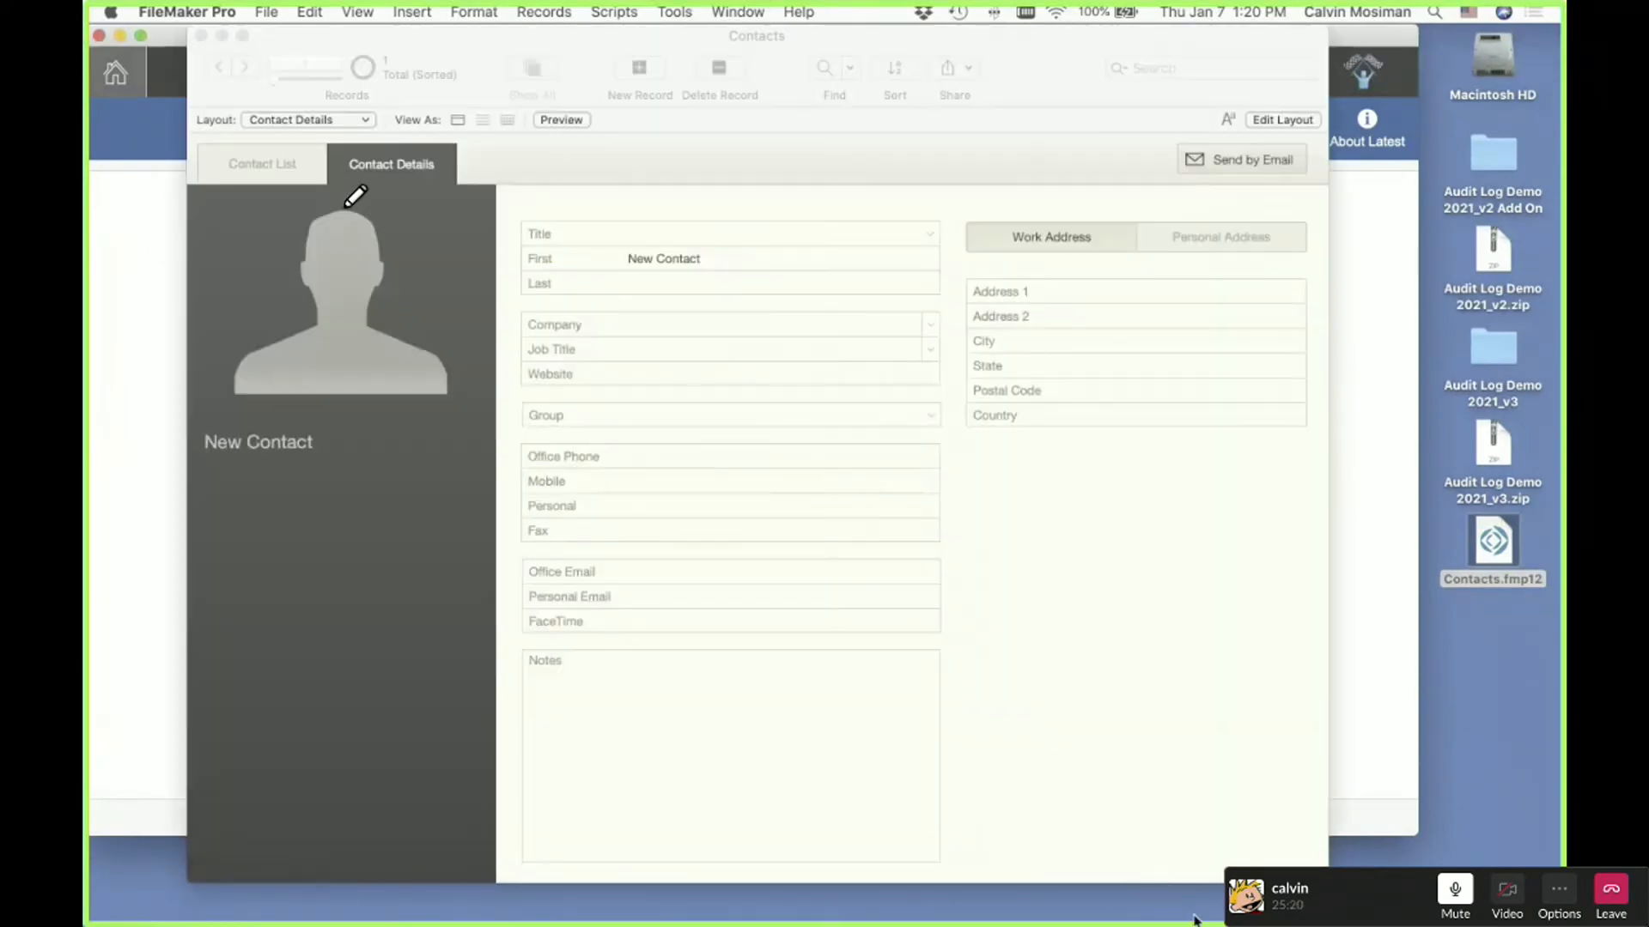
Start importing records into Contacts from Audit Log Demo 2021.fmp12 in the Audit Log Demo 2021_v3 folder
{"action": "left_click", "coordinate": [1152, 869]}
{"action": "left_click", "coordinate": [266, 12]}
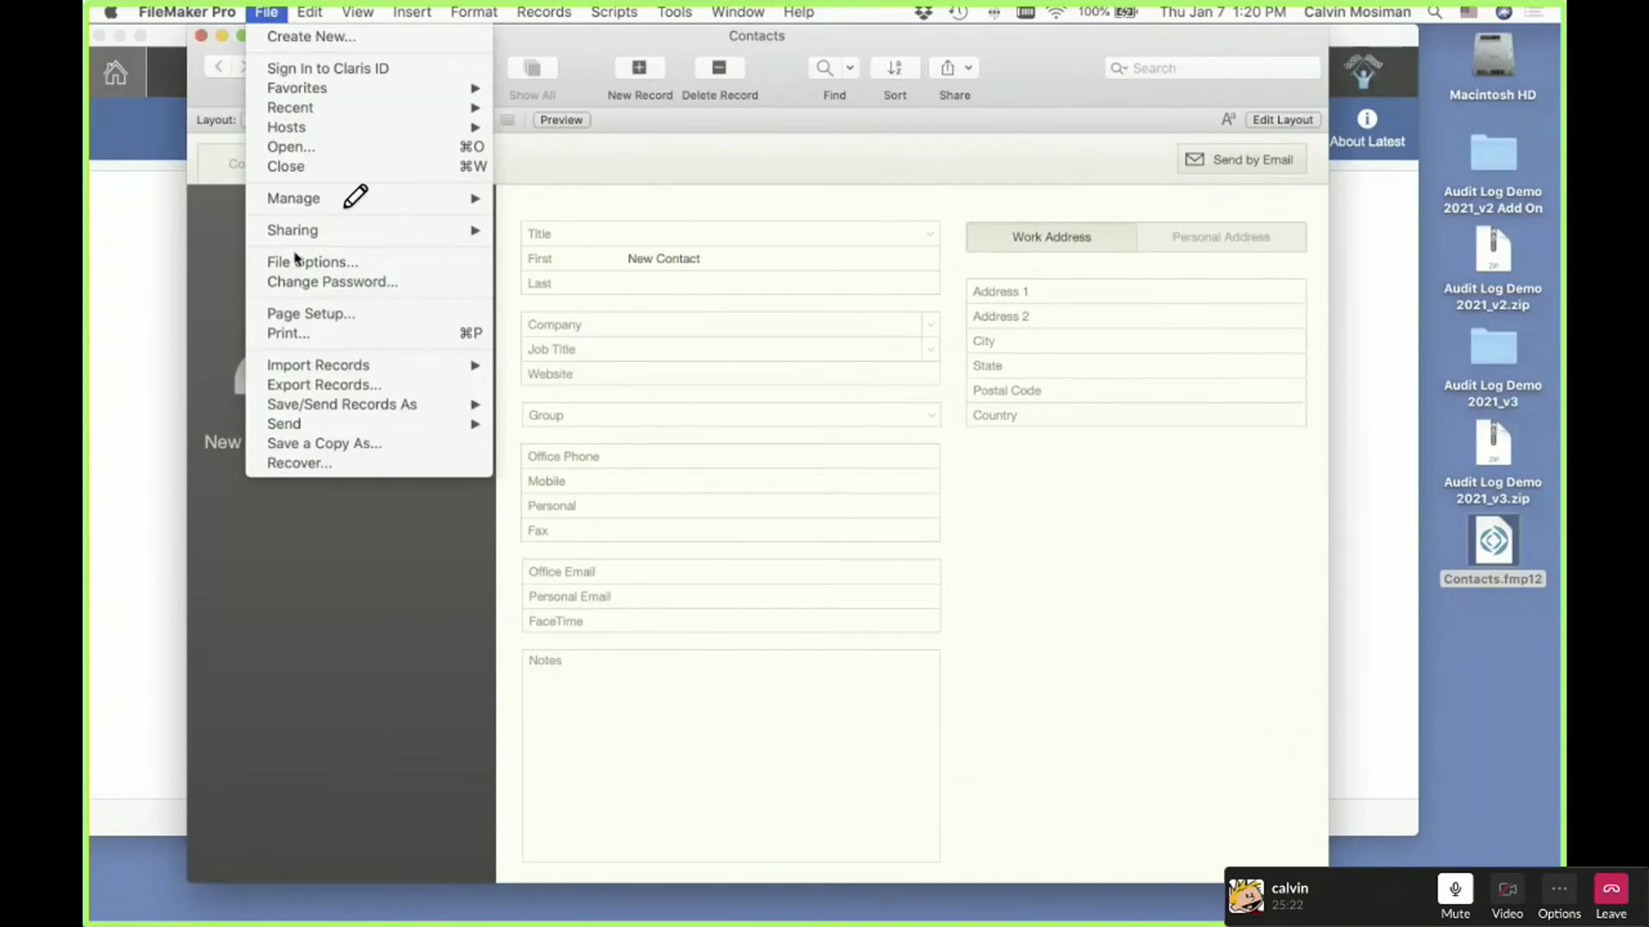
{"action": "mouse_move", "coordinate": [302, 365]}
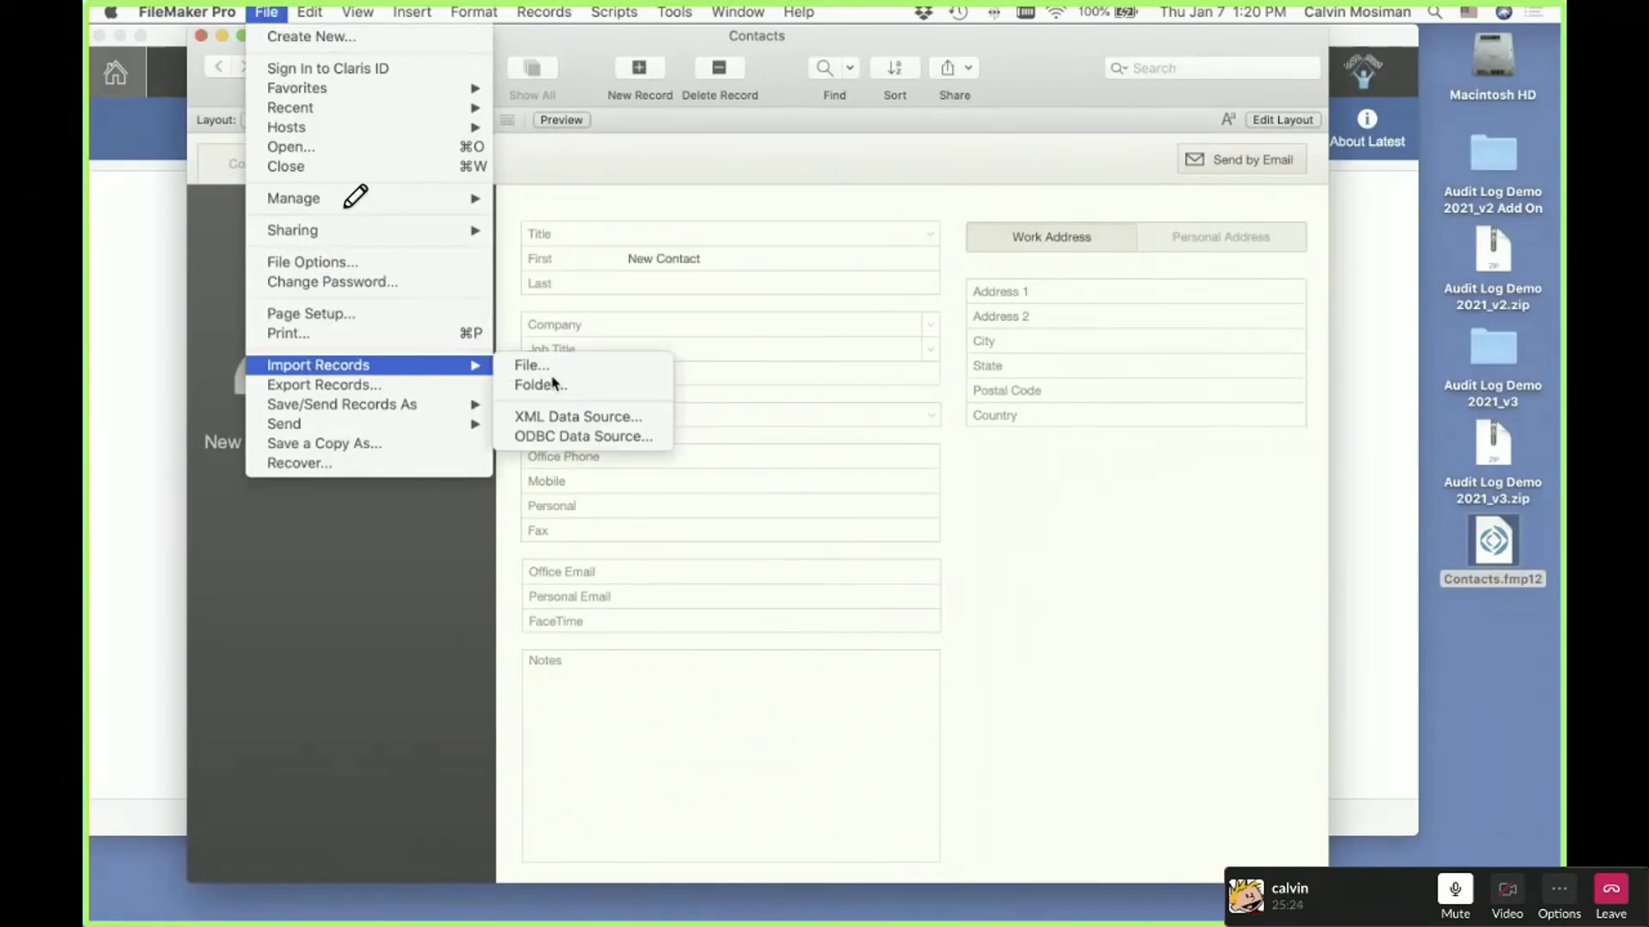
{"action": "left_click", "coordinate": [549, 369]}
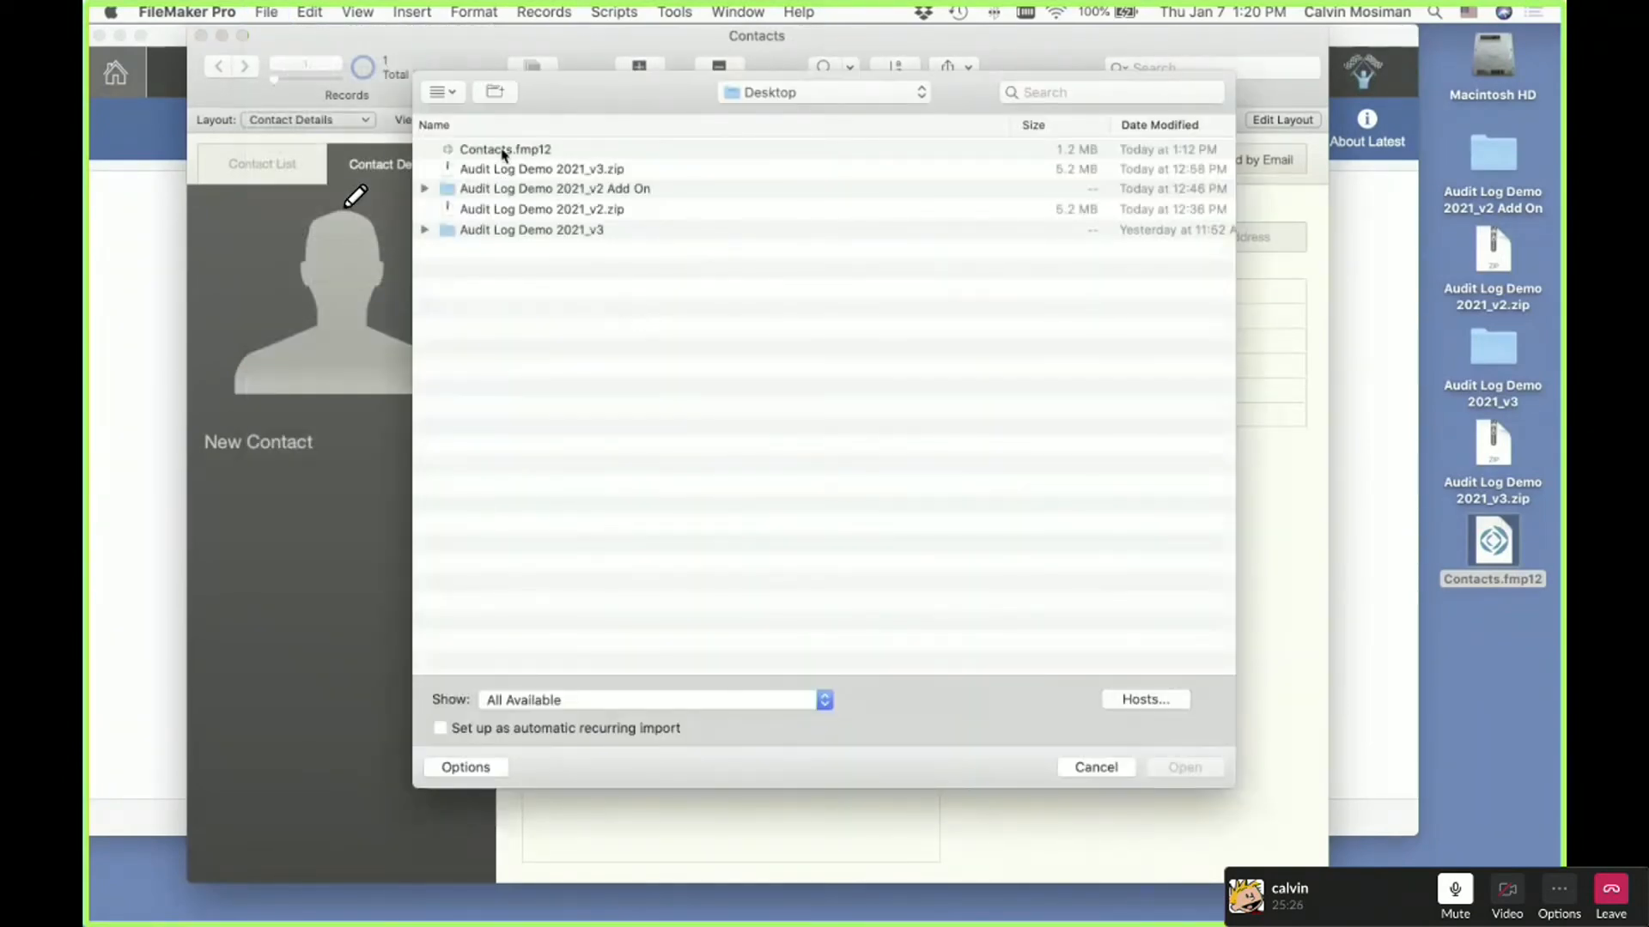
{"action": "double_click", "coordinate": [533, 230]}
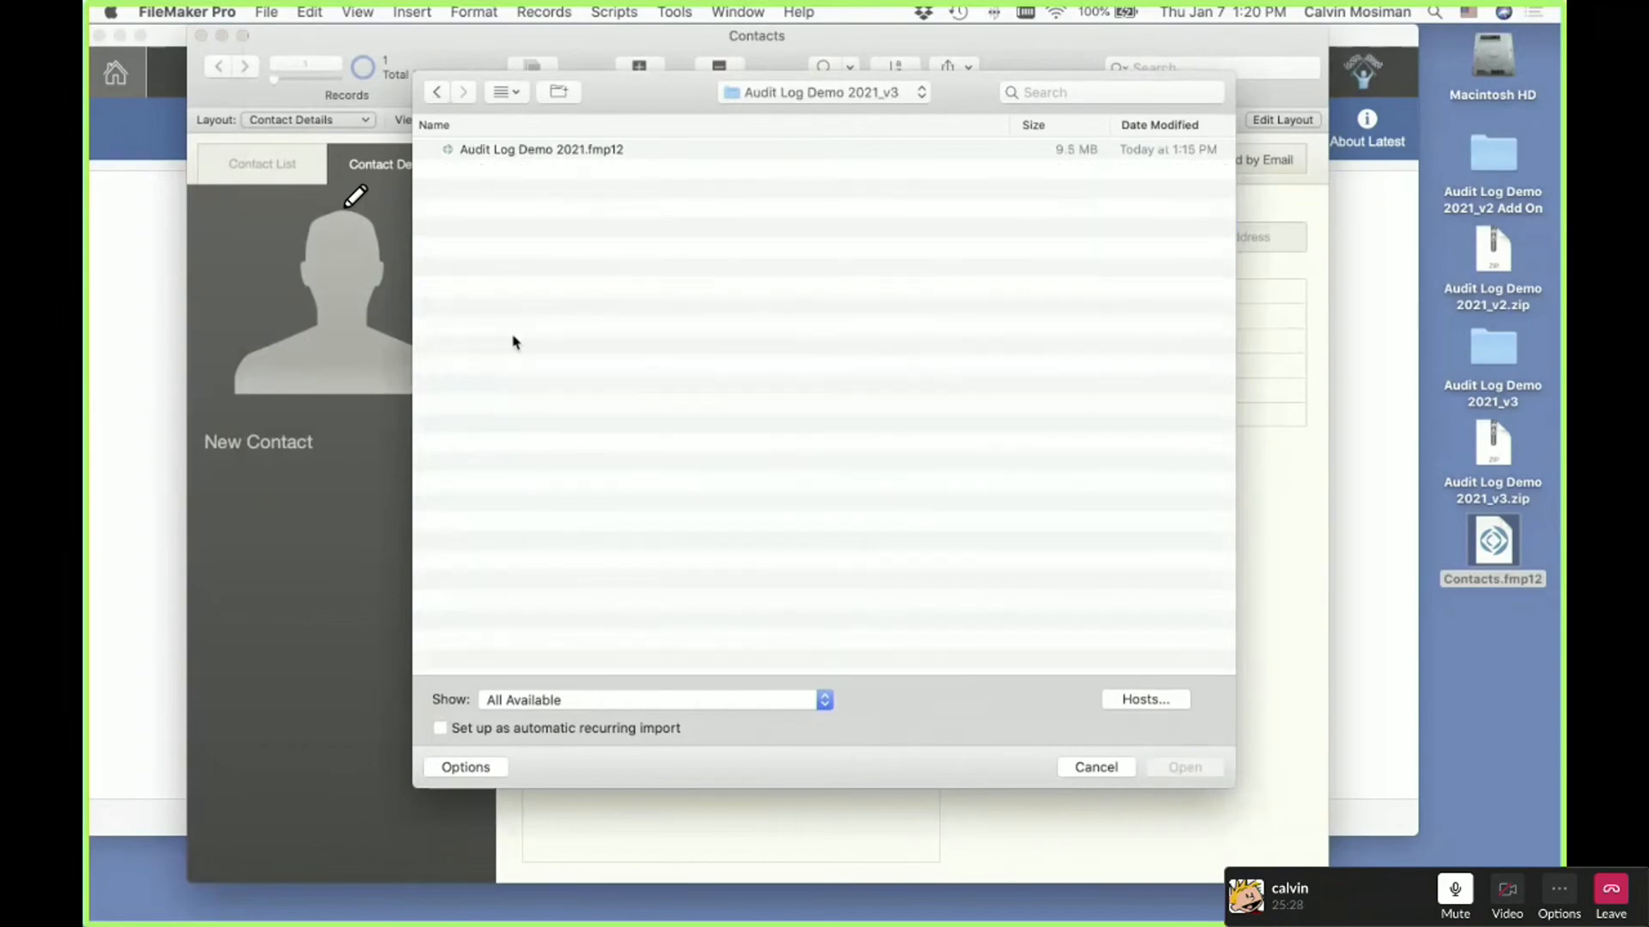
{"action": "left_click", "coordinate": [572, 155]}
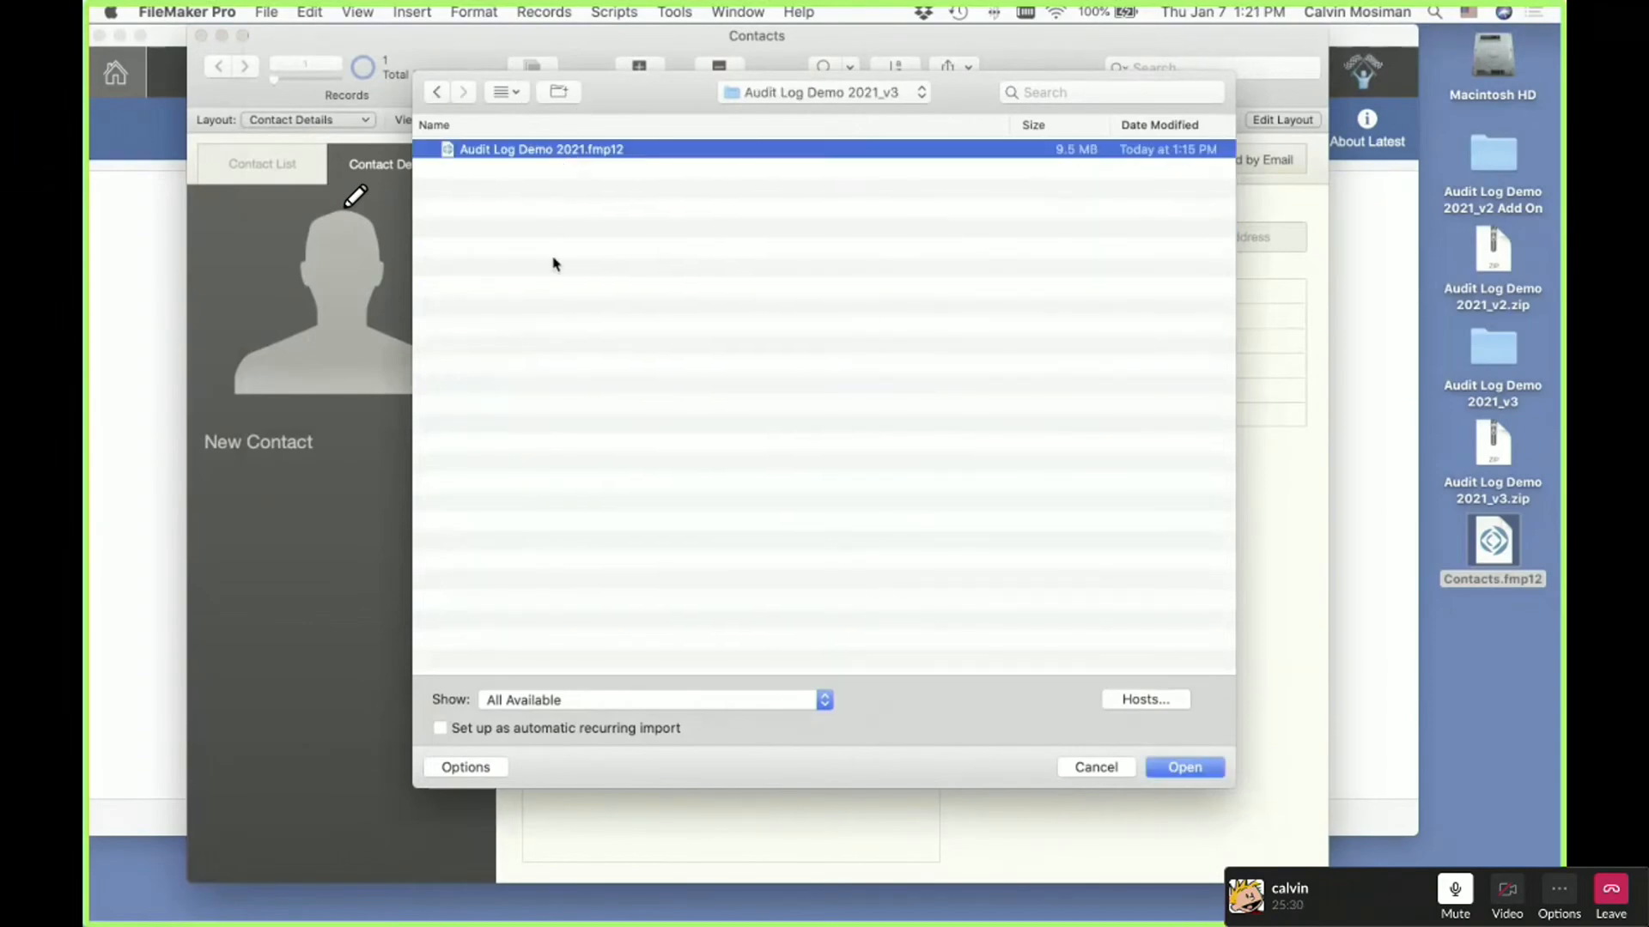
{"action": "key", "text": "Return"}
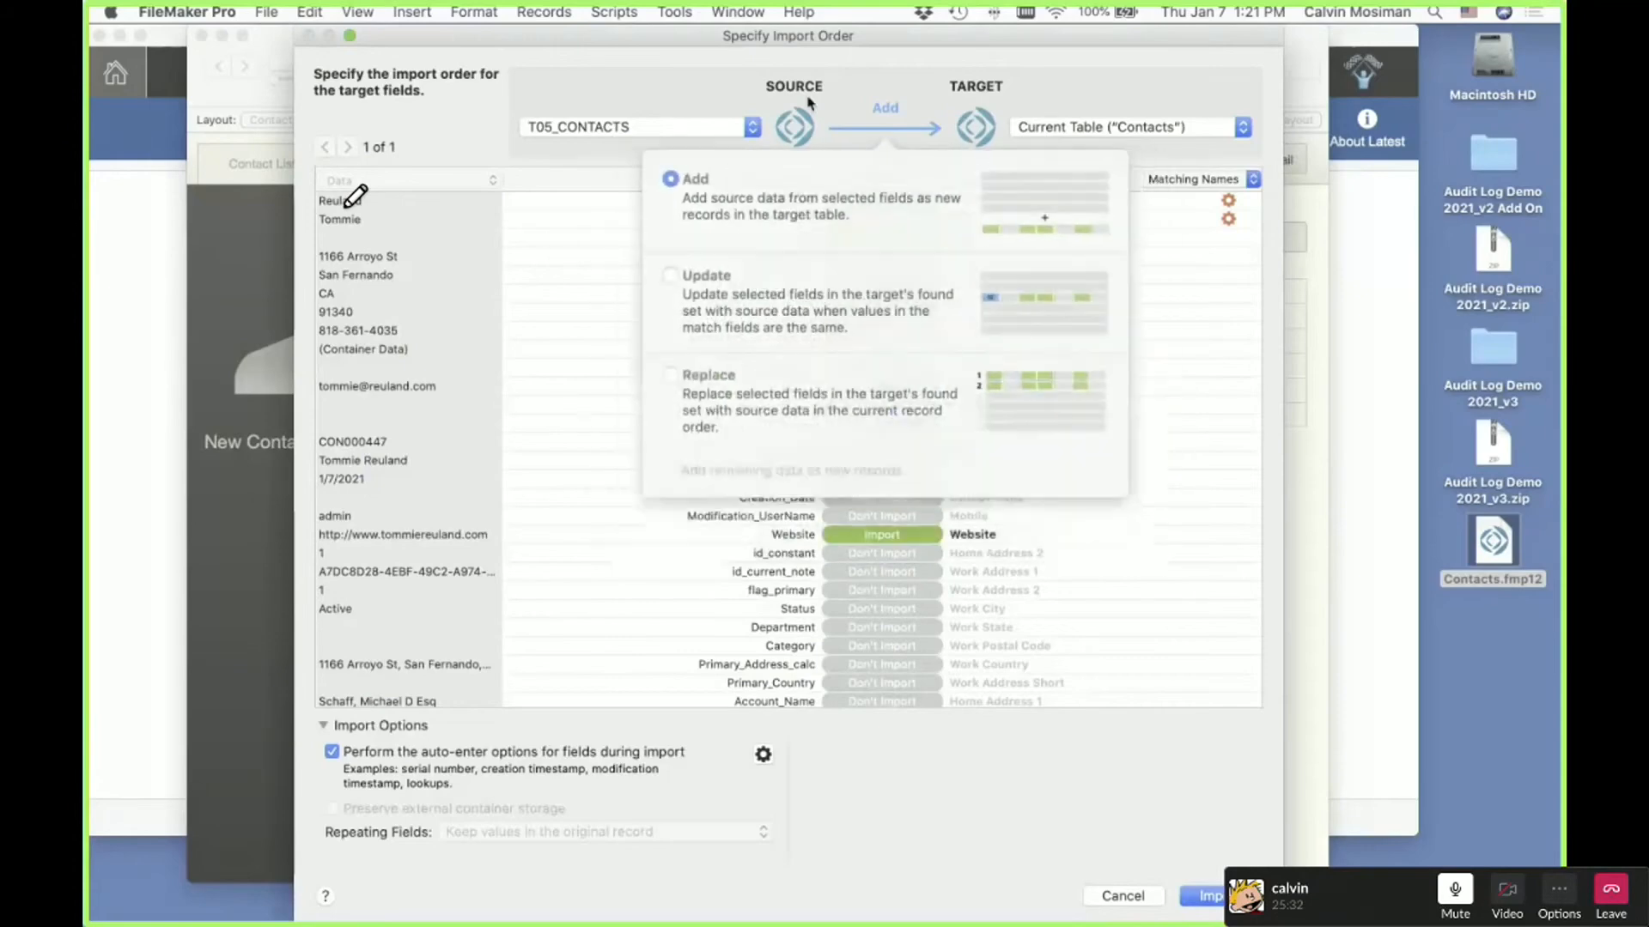
Import source table T22_AUDIT_LOG into a new T22_AUDIT_LOG target table
{"action": "left_click", "coordinate": [655, 131]}
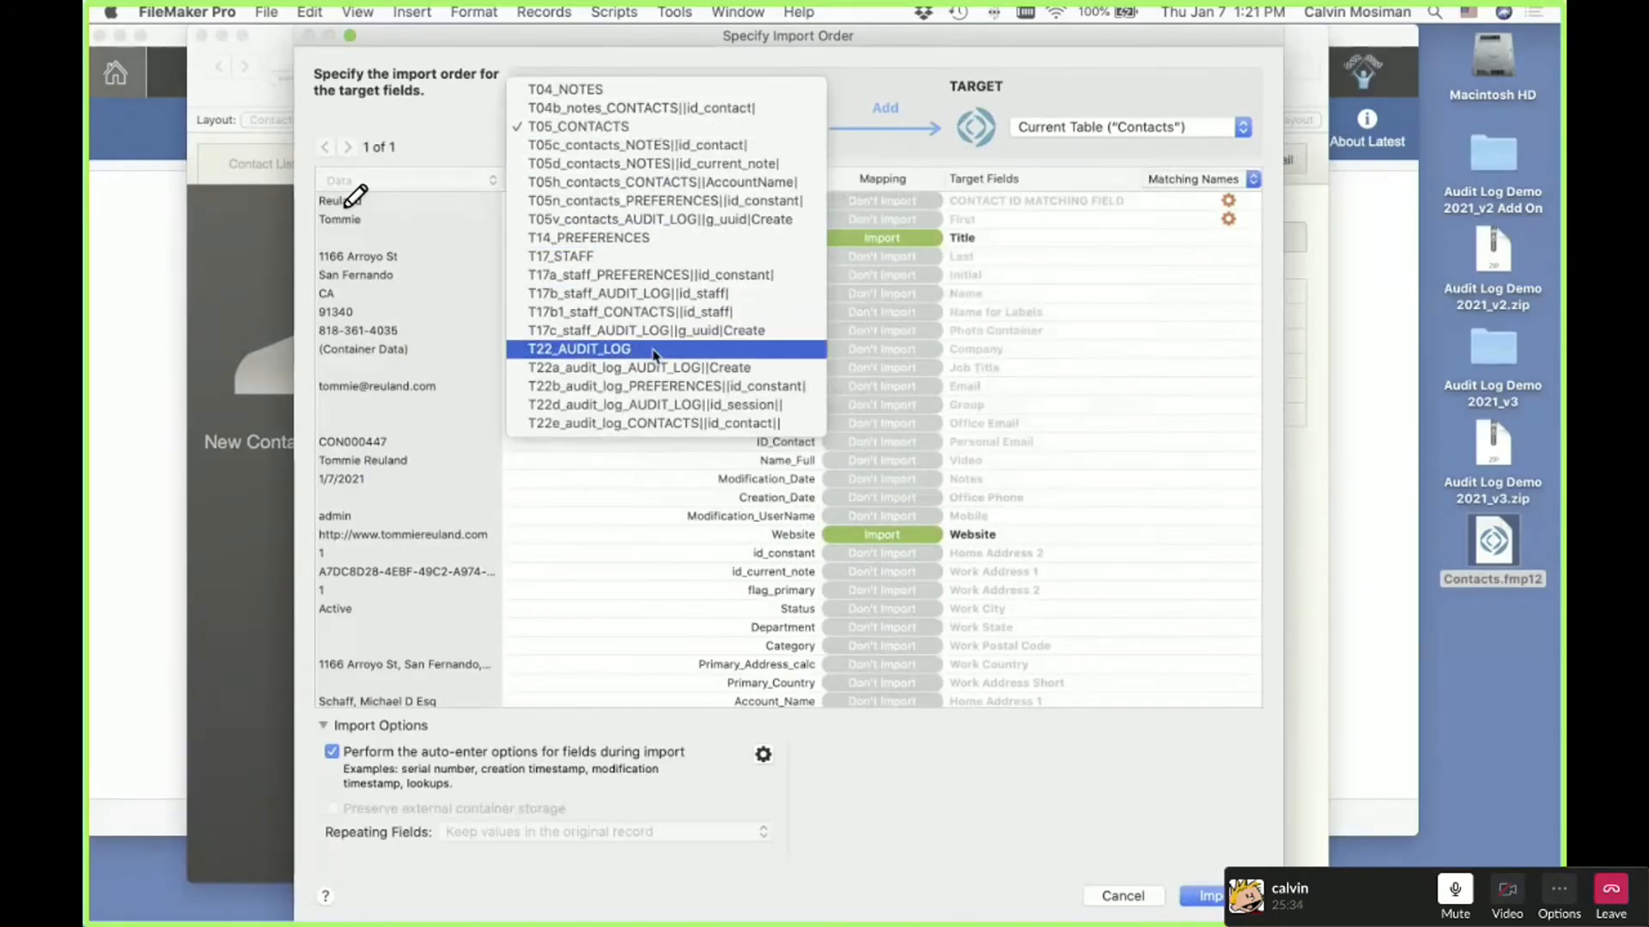
{"action": "key", "text": "Return"}
{"action": "left_click", "coordinate": [1121, 127]}
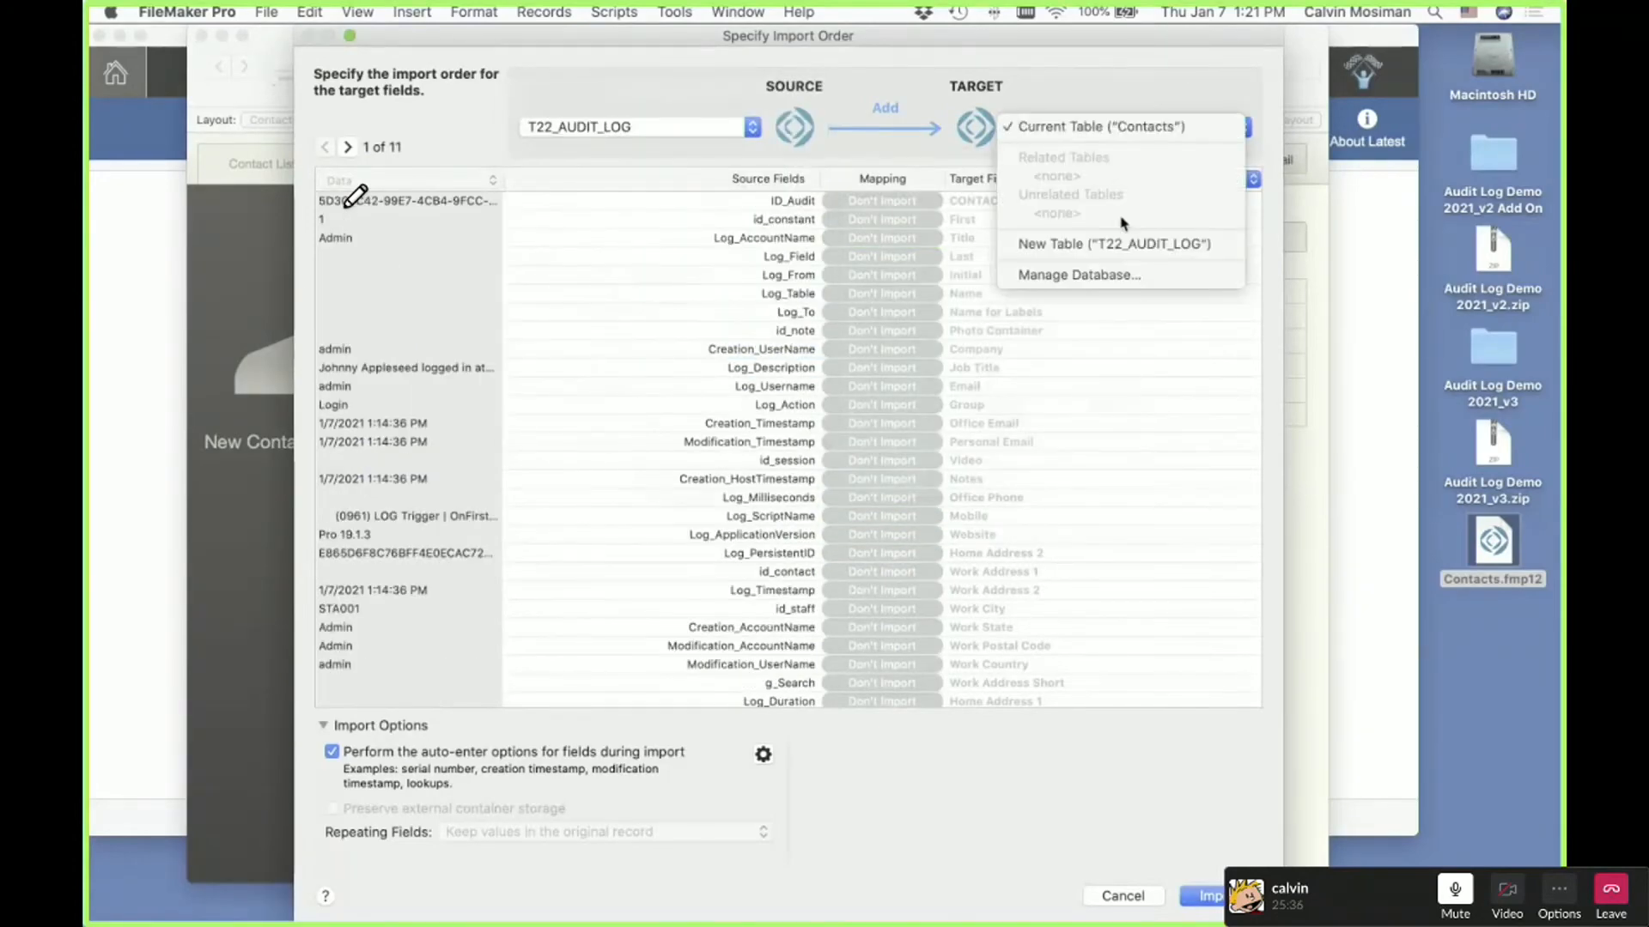
{"action": "left_click", "coordinate": [1116, 245]}
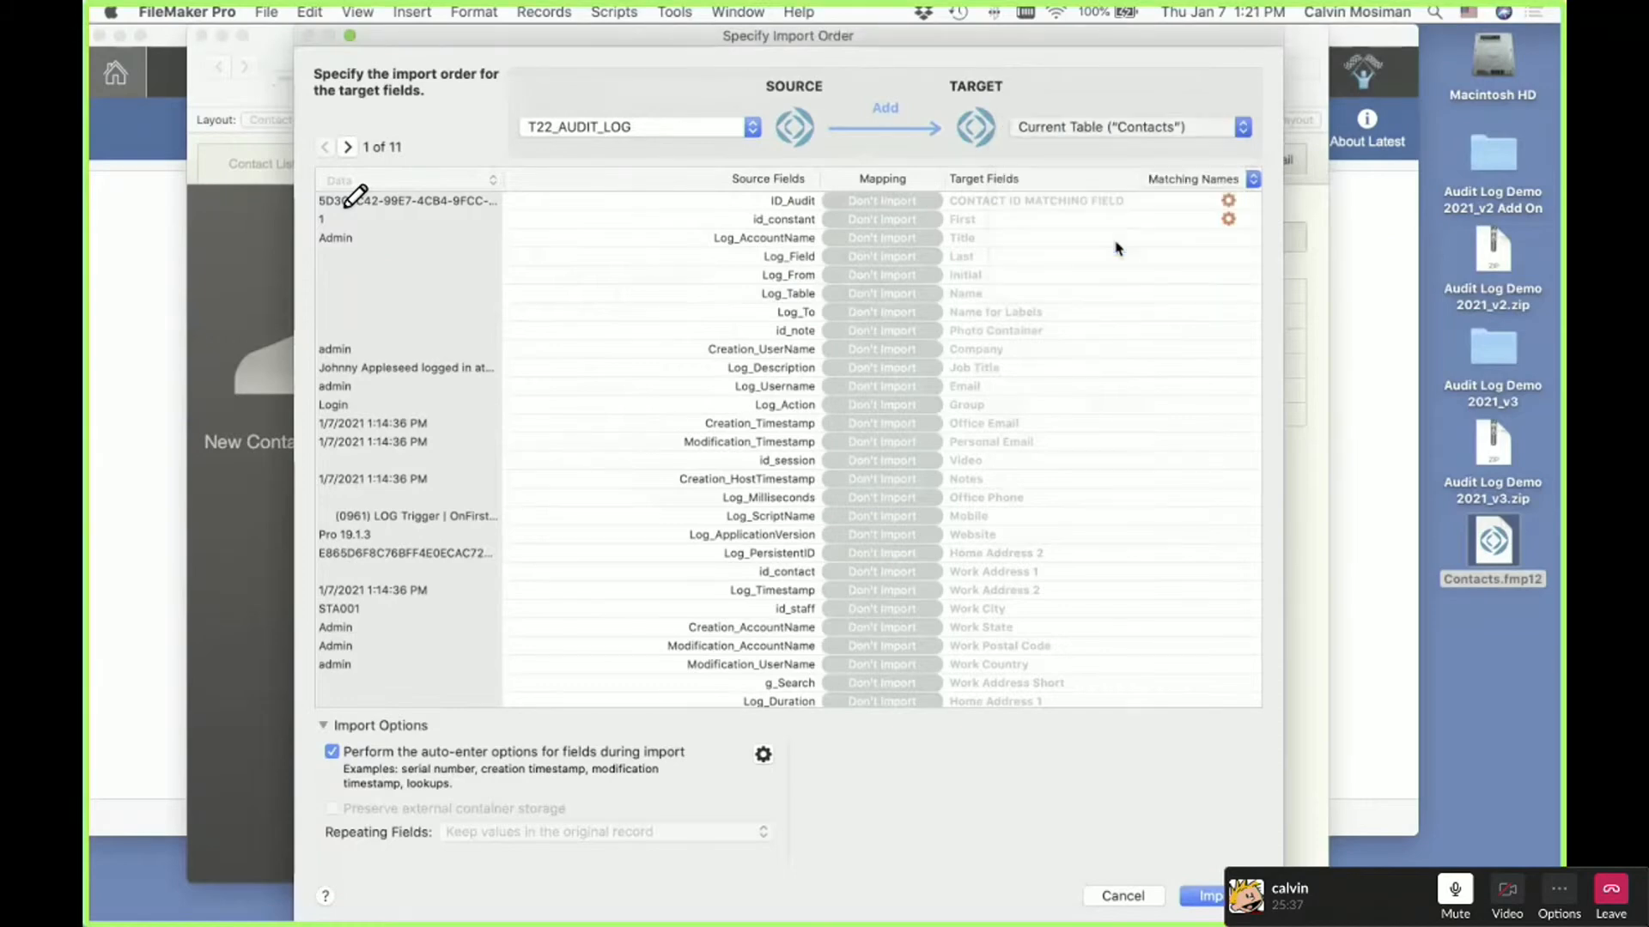
{"action": "left_click", "coordinate": [1059, 126]}
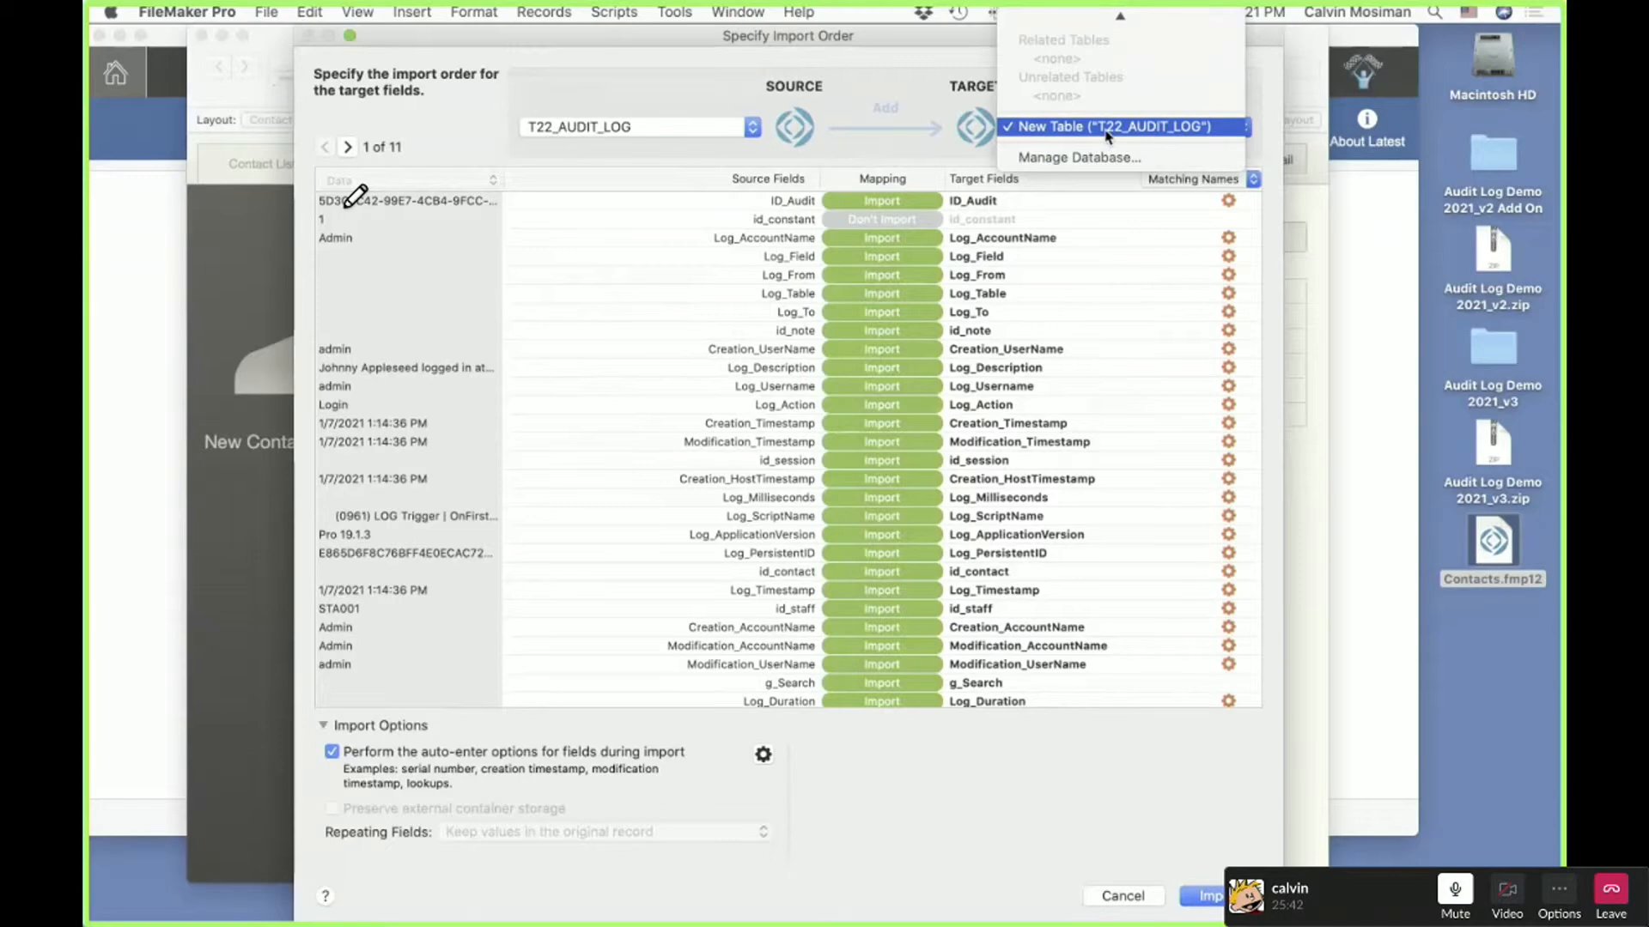
{"action": "left_click", "coordinate": [1150, 129]}
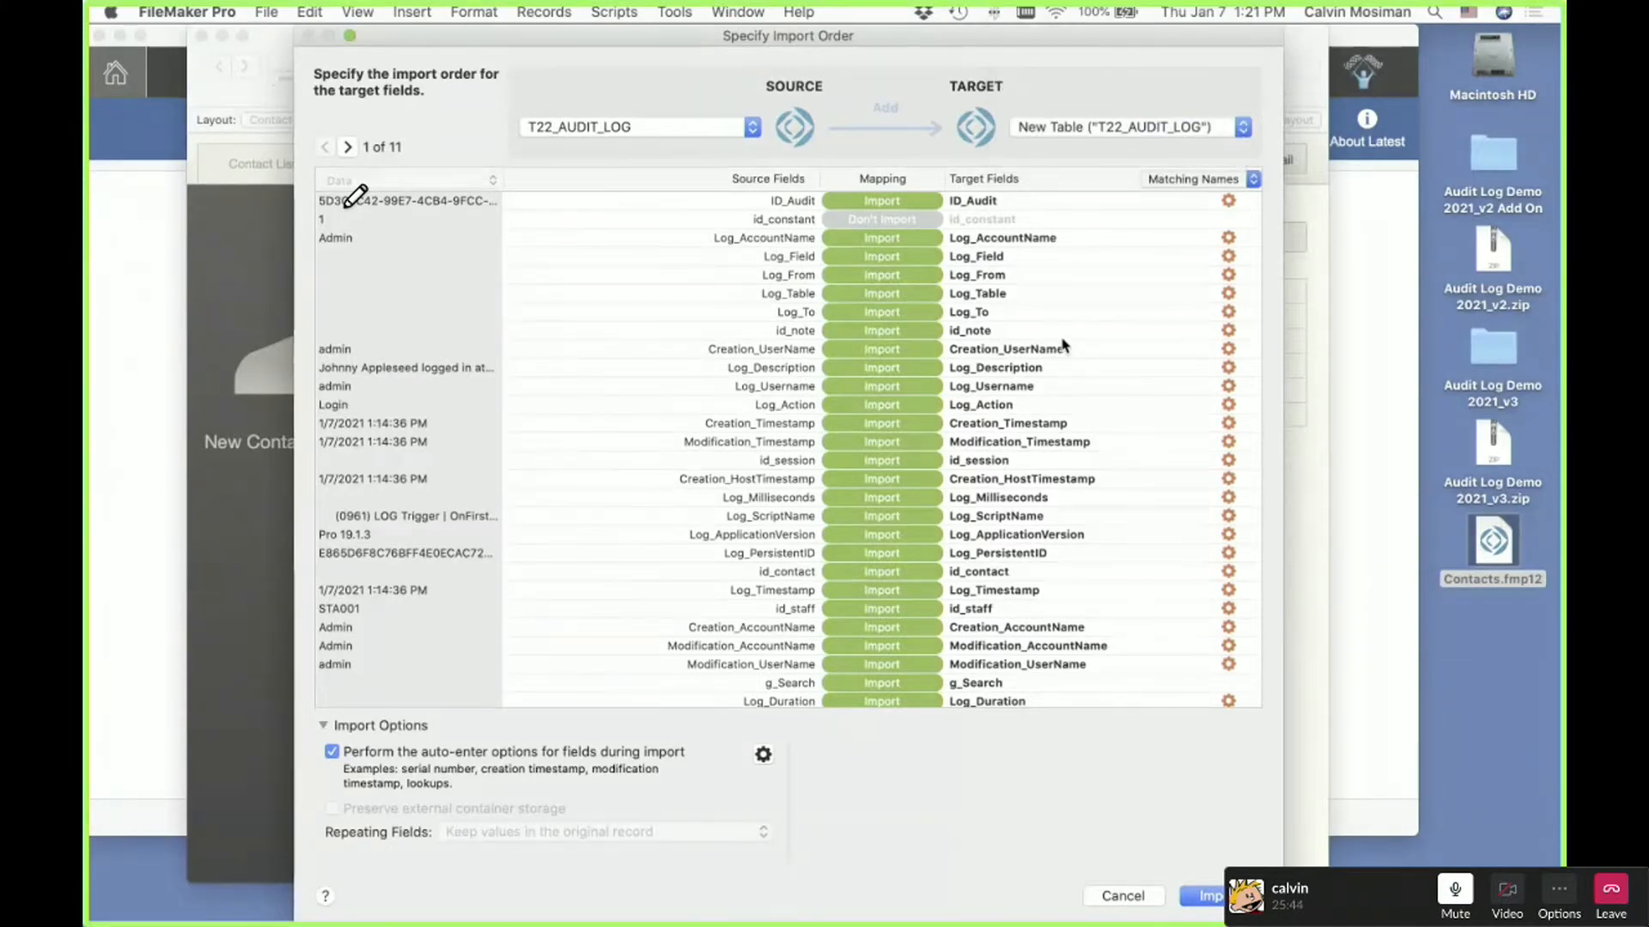
{"action": "scroll", "coordinate": [1063, 345], "scroll_direction": "down", "scroll_amount": 1}
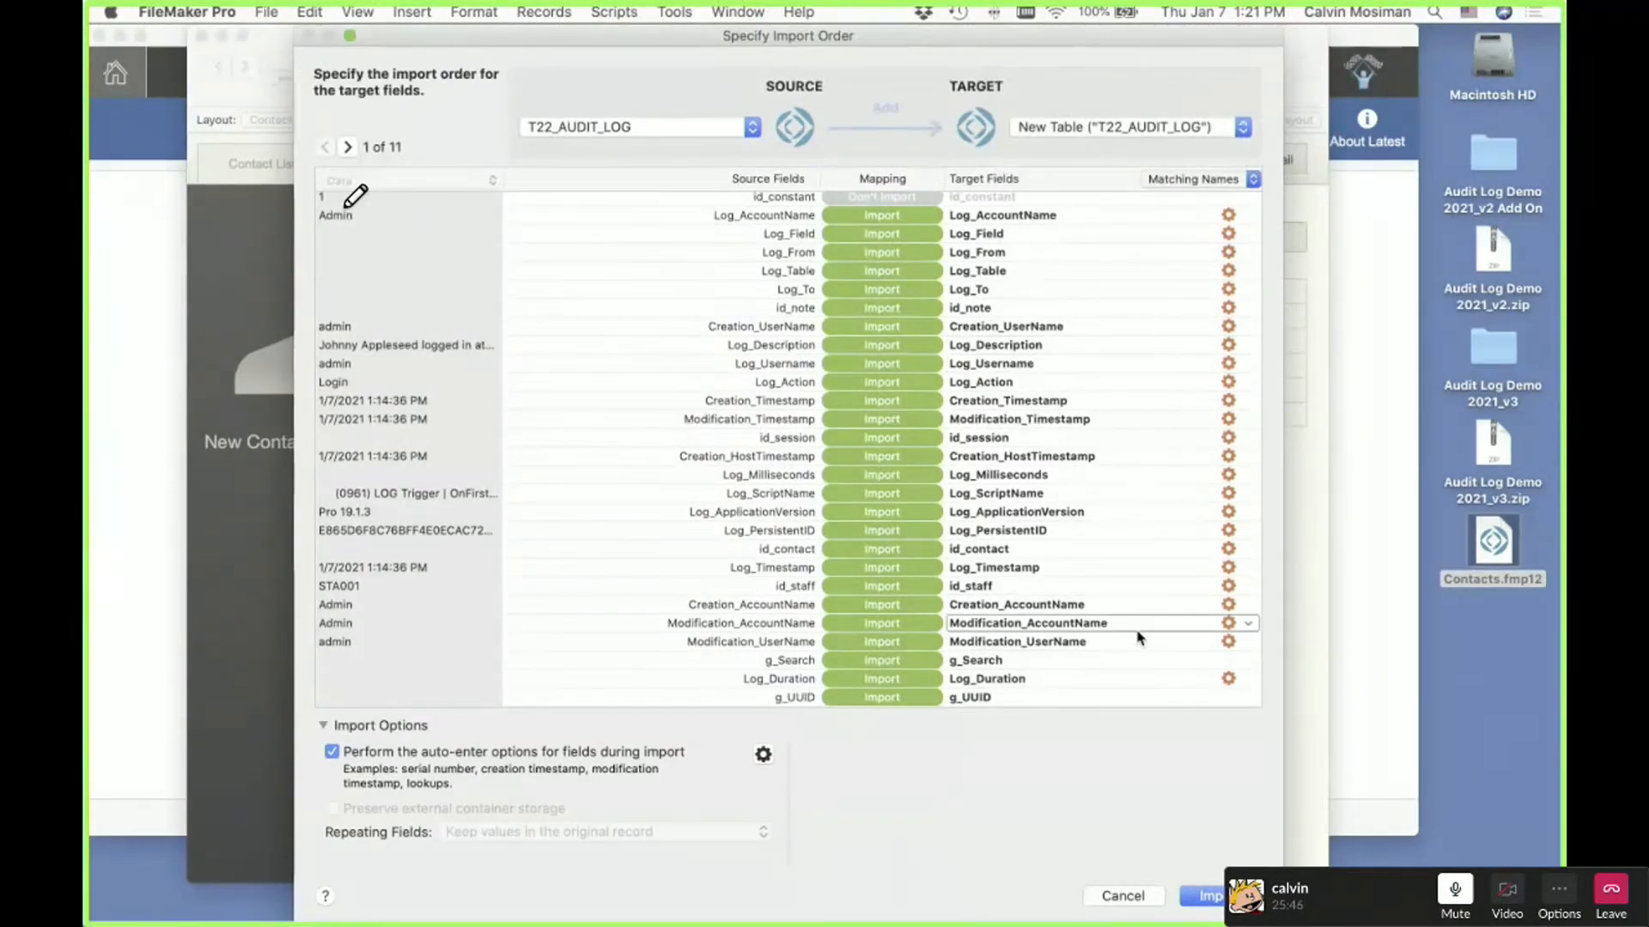
{"action": "left_click", "coordinate": [1202, 895]}
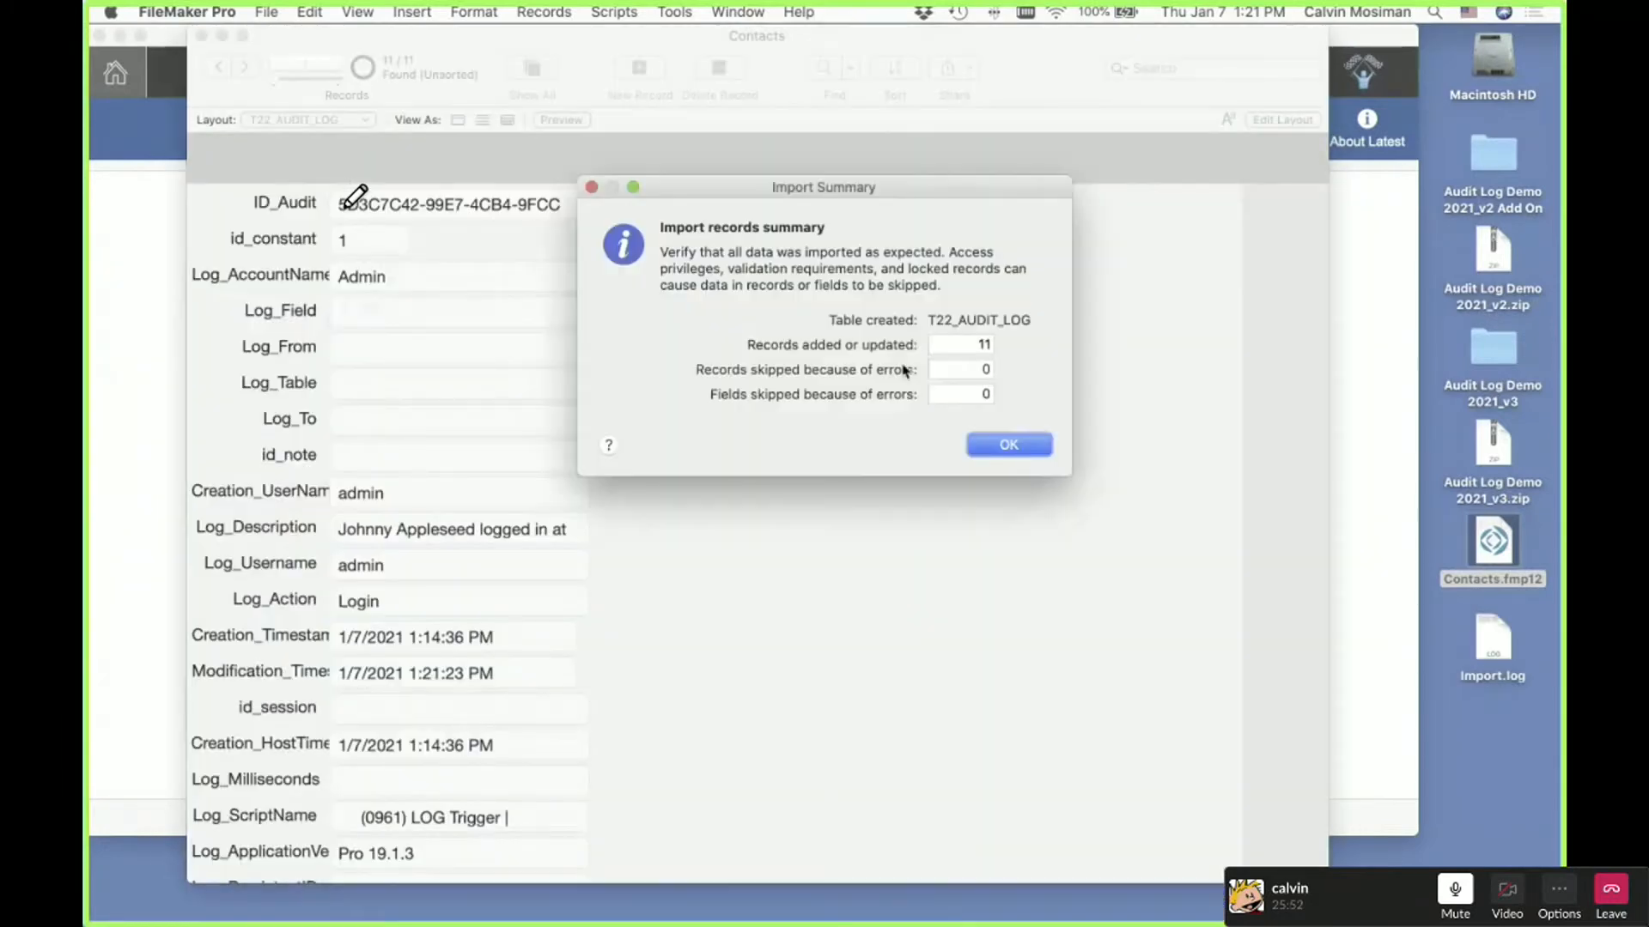
Dismiss the import summary, delete all fields and labels from the T22_AUDIT_LOG layout, and minimise Contacts
{"action": "left_click", "coordinate": [1020, 450]}
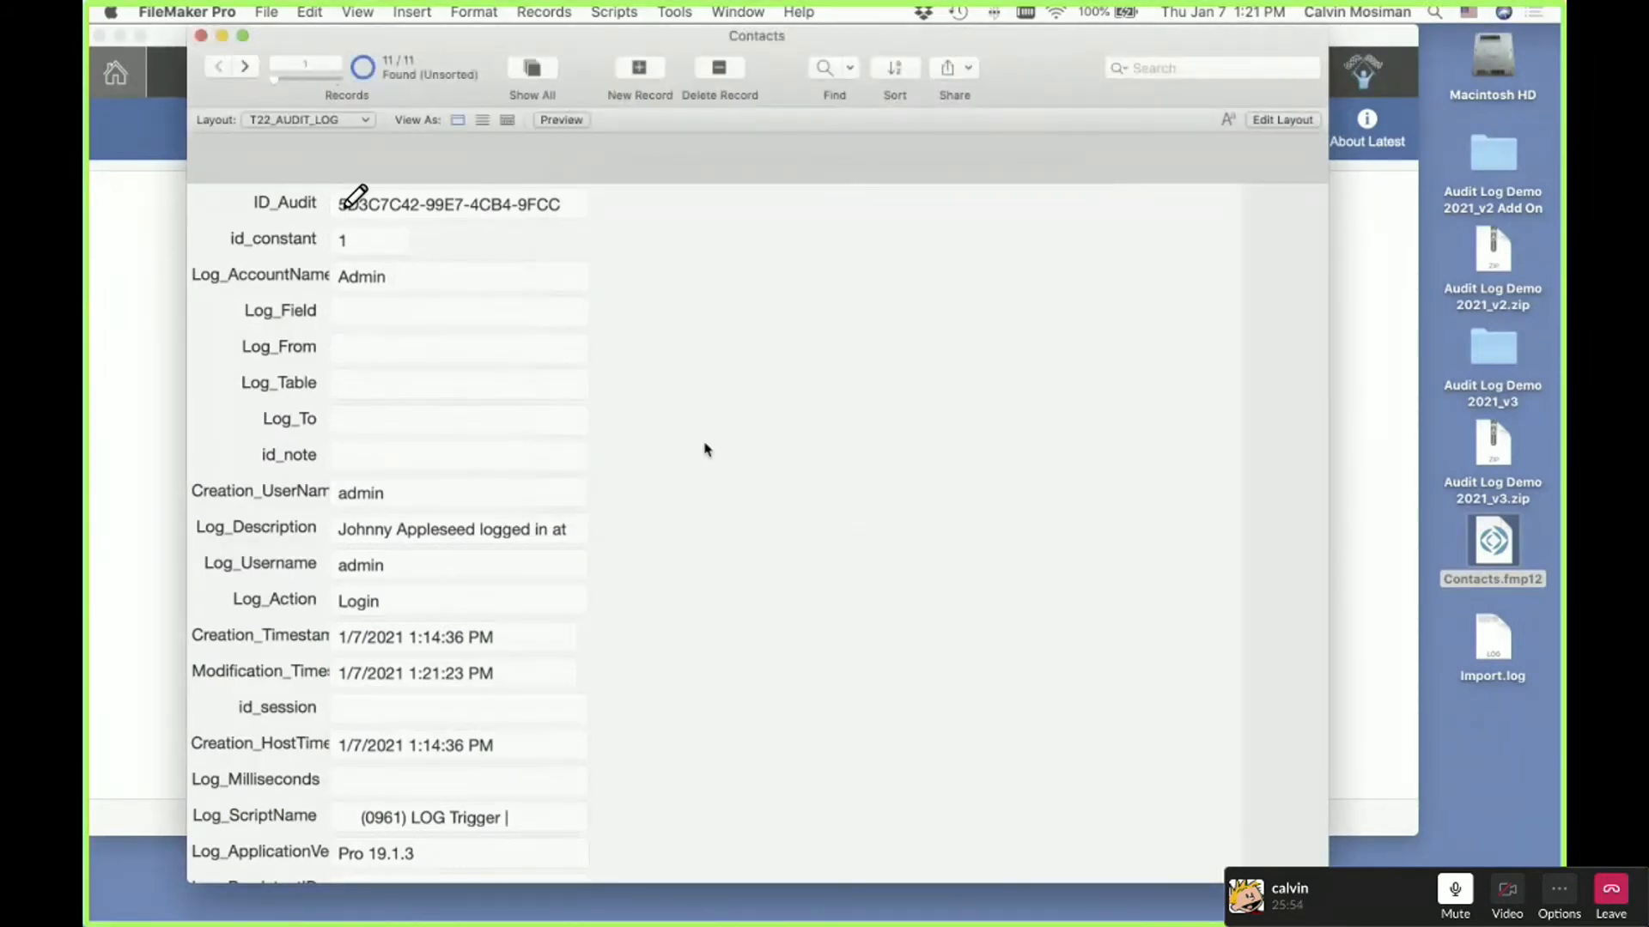
{"action": "key", "text": "super+l"}
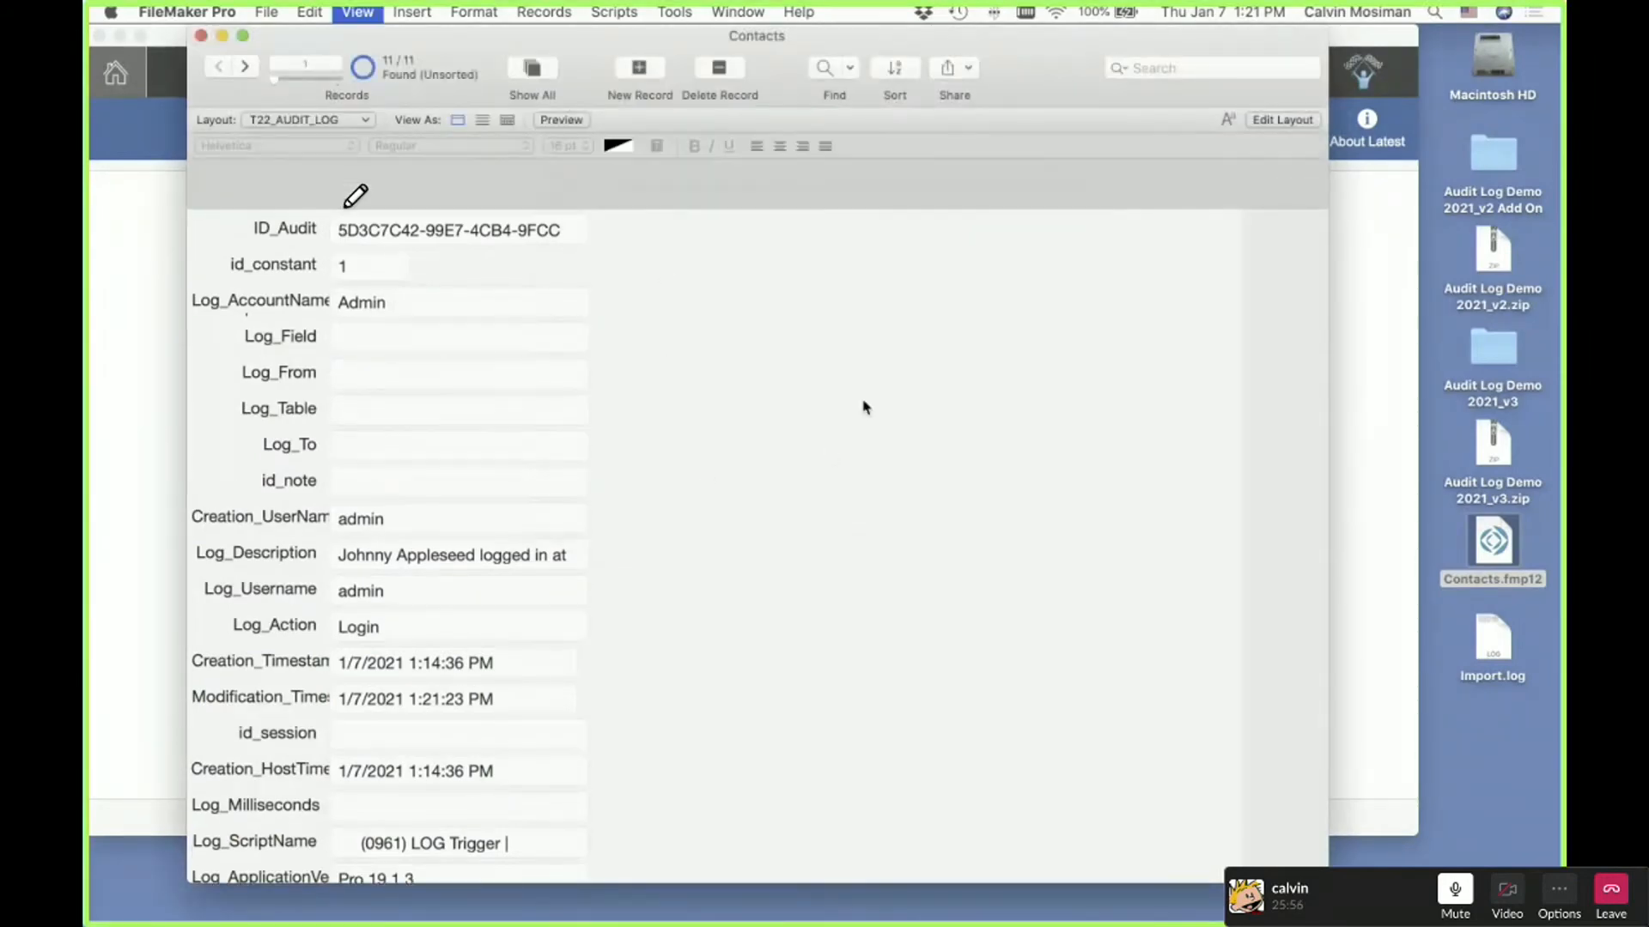
{"action": "key", "text": "super+a"}
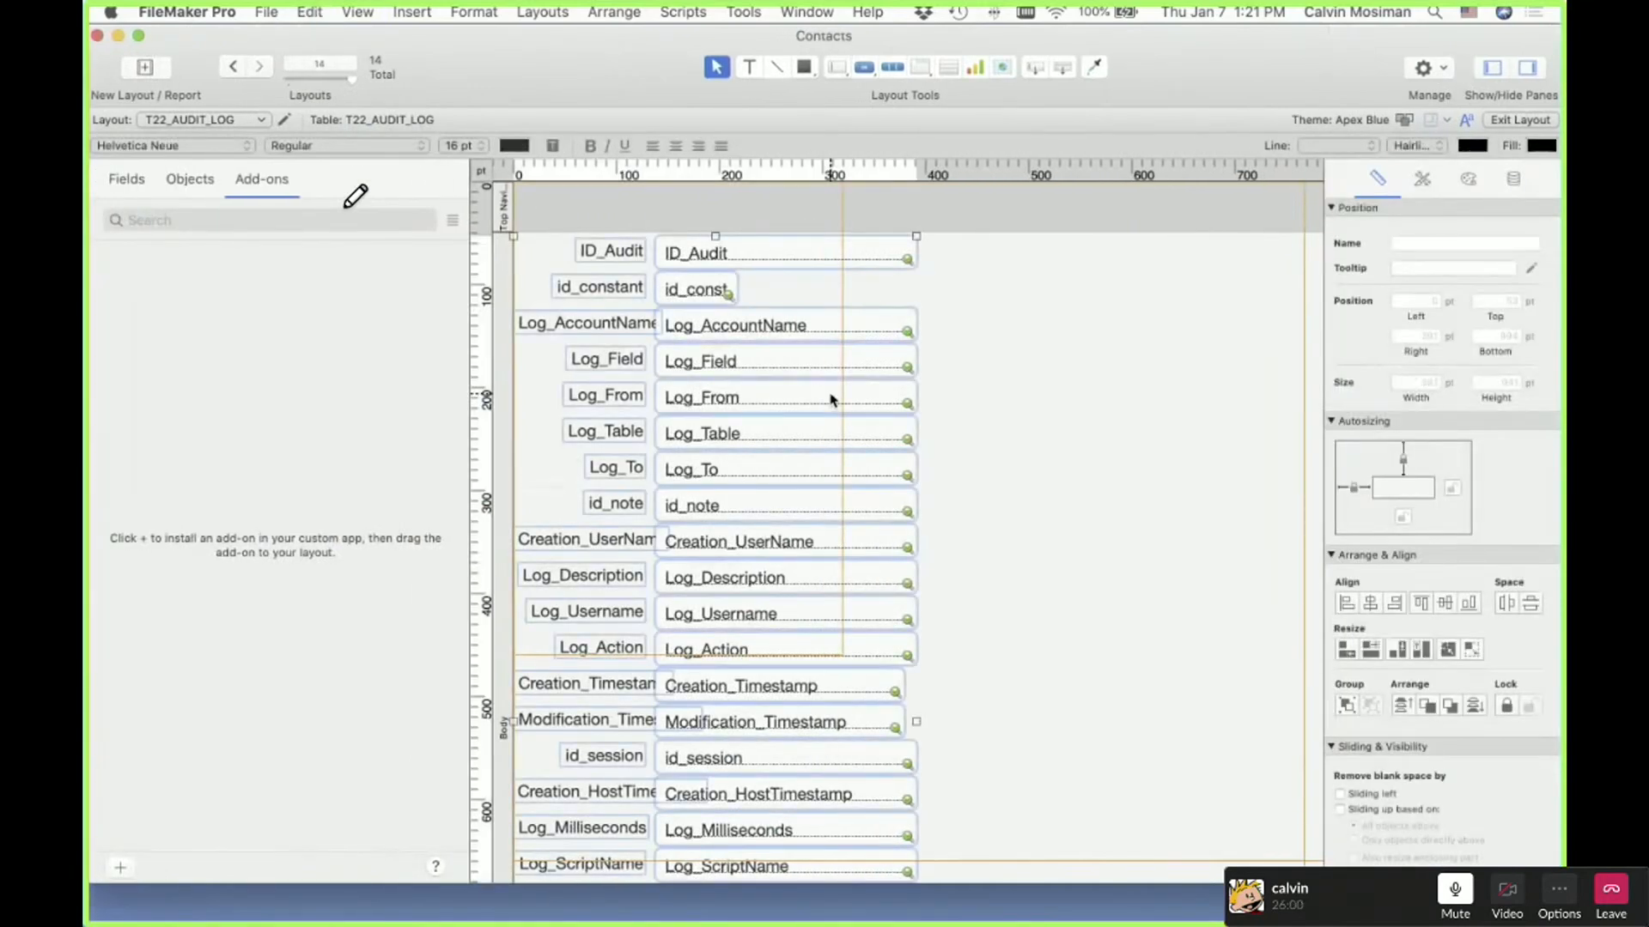
{"action": "key", "text": "BackSpace"}
{"action": "double_click", "coordinate": [570, 56]}
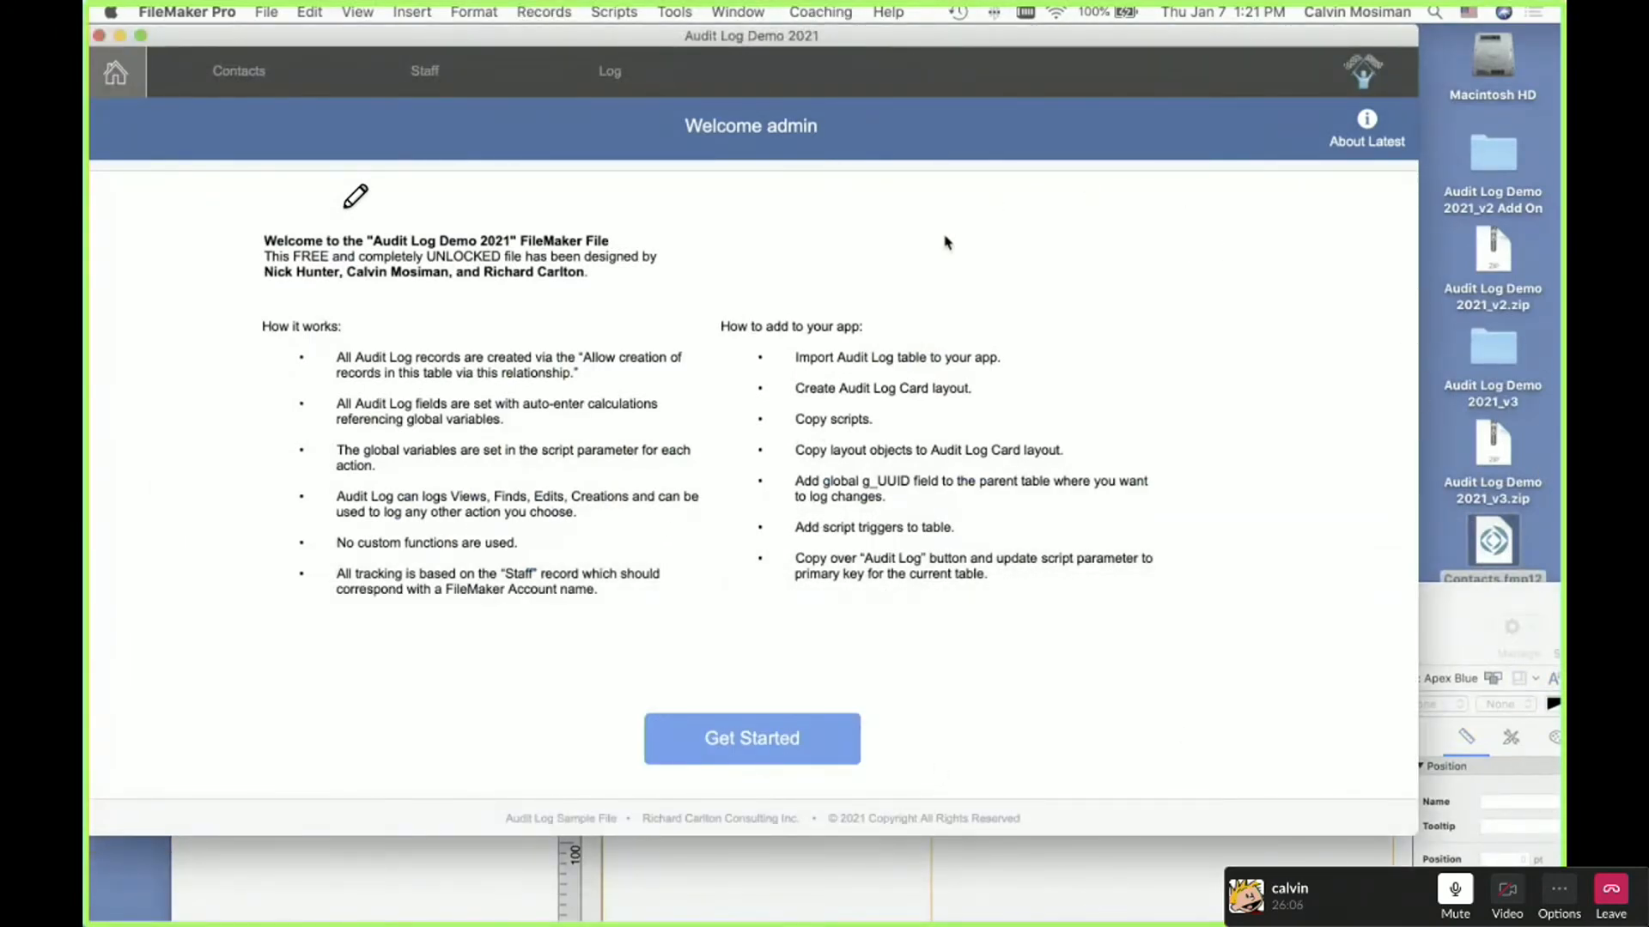
Copy the L7_AUDIT_LOG_Card layout name from the demo file's Manage Layouts list
{"action": "key", "text": "super+shift+l"}
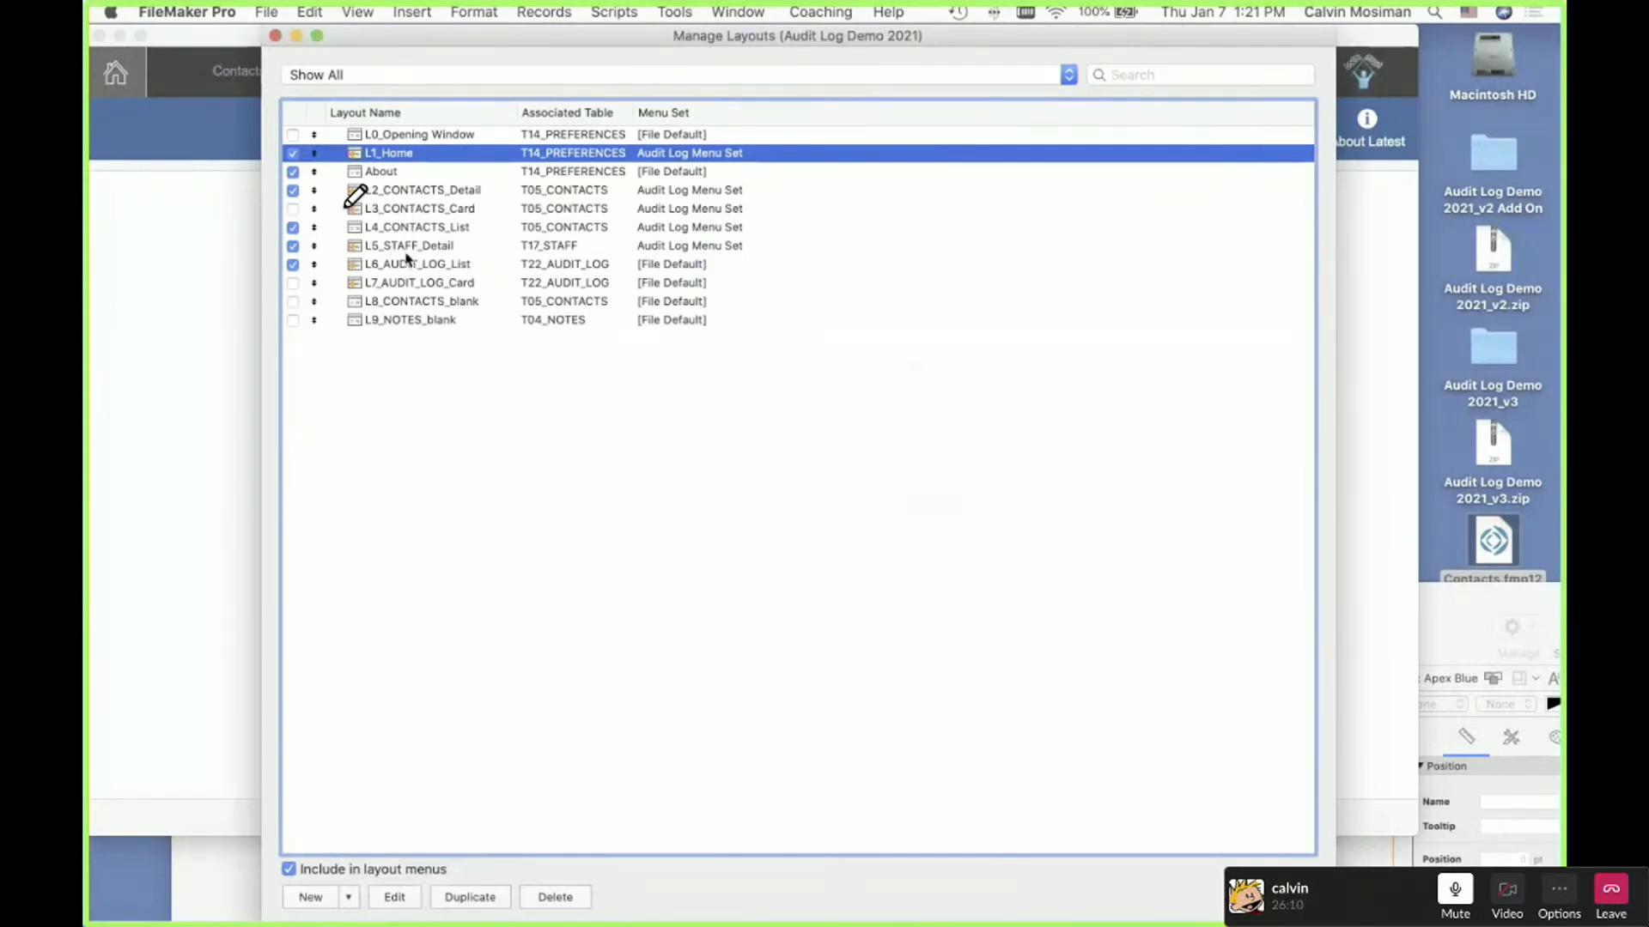
{"action": "double_click", "coordinate": [409, 280]}
{"action": "key", "text": "super+c"}
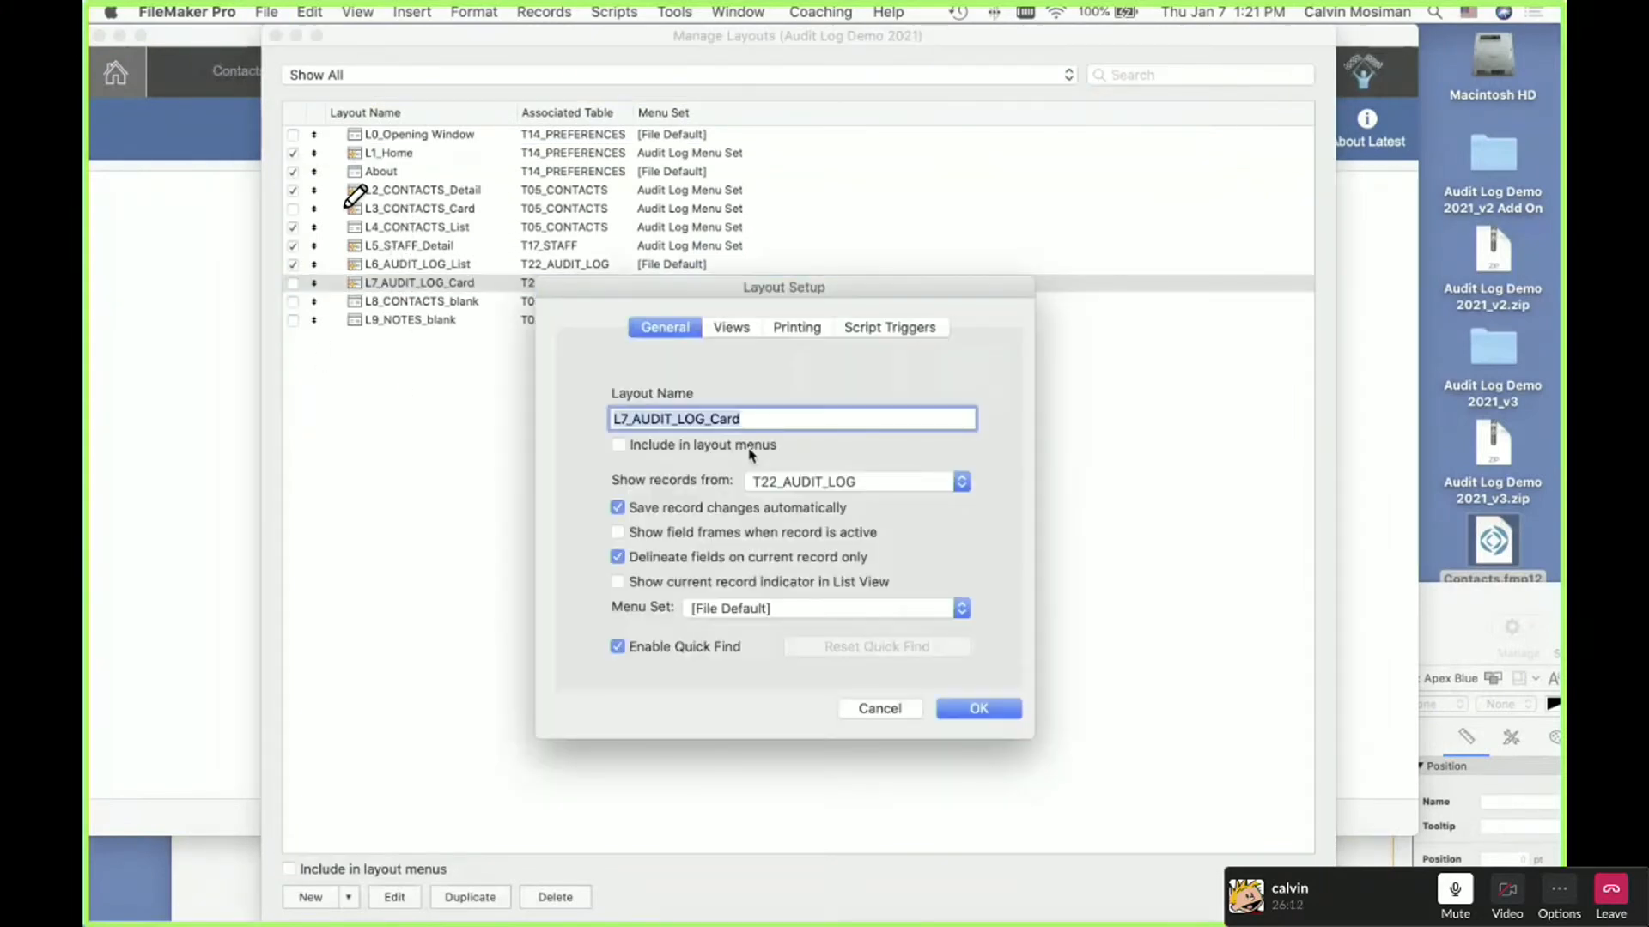
{"action": "left_click", "coordinate": [912, 708]}
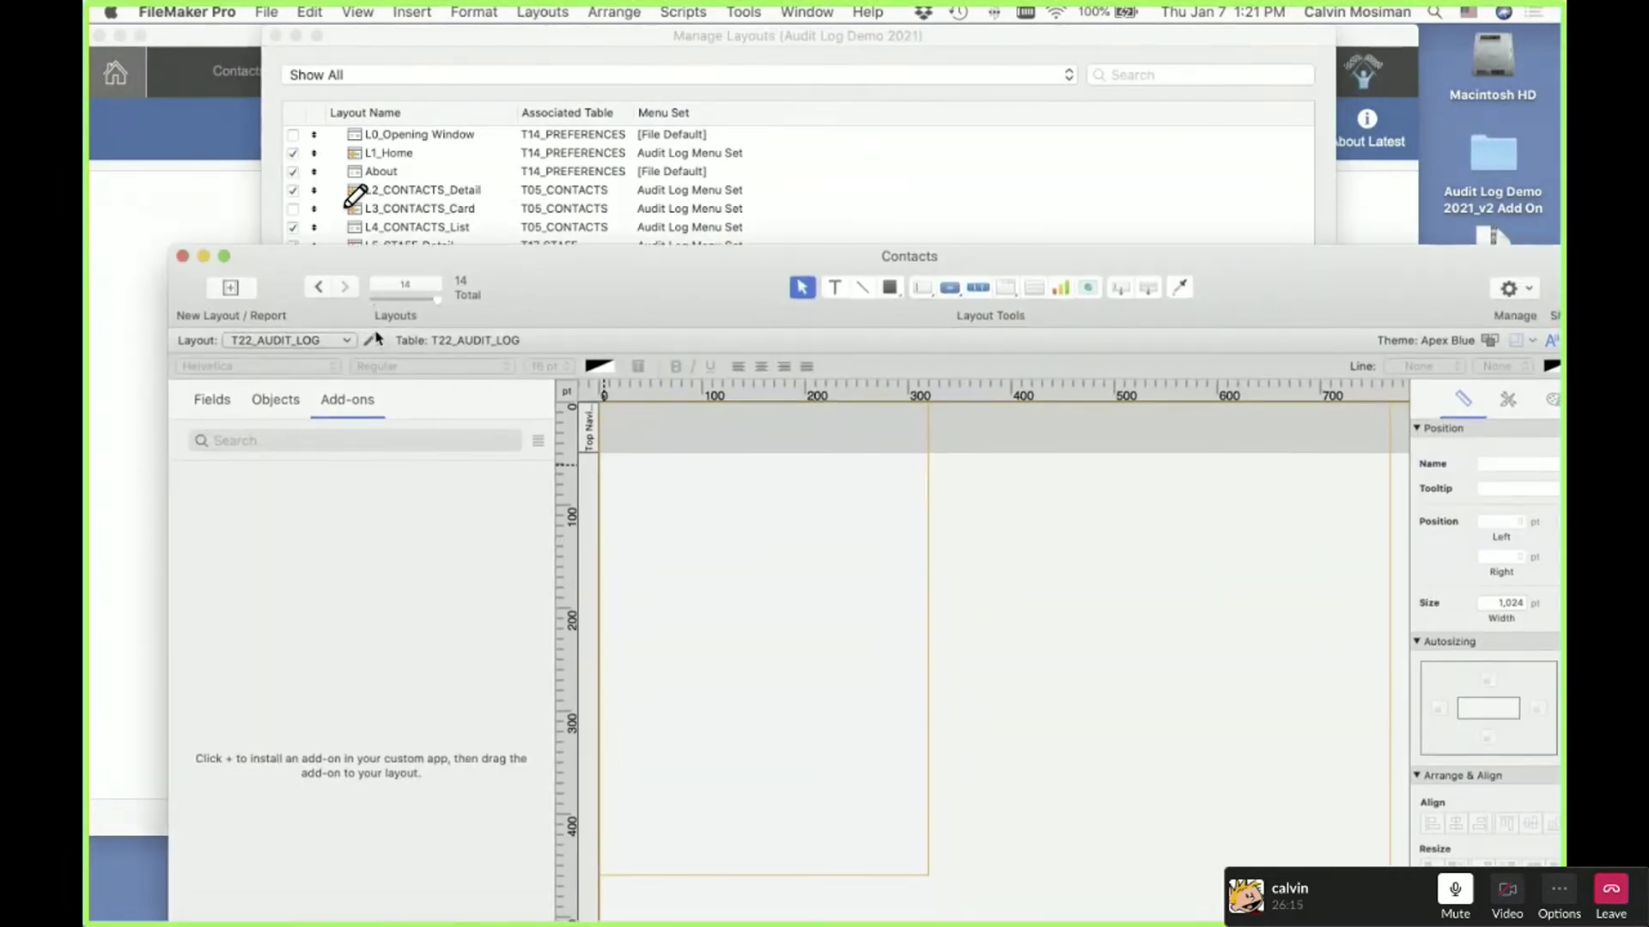
Paste L7_AUDIT_LOG_Card as the Contacts layout's name in Layout Setup and confirm
{"action": "left_click", "coordinate": [373, 340]}
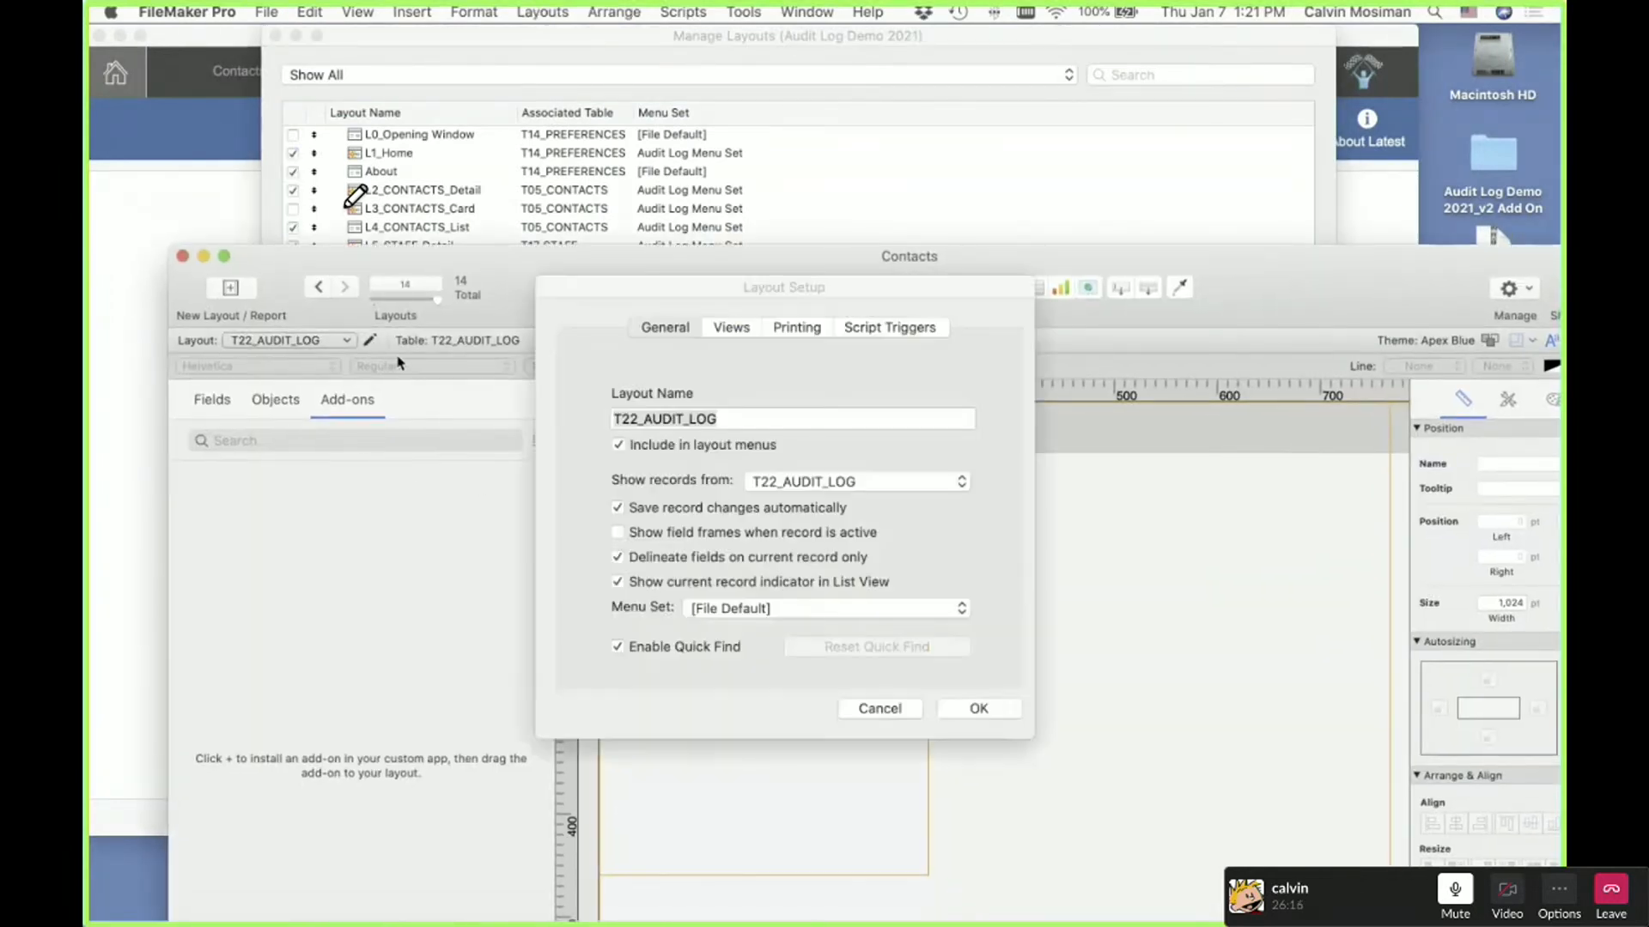
{"action": "key", "text": "super+v"}
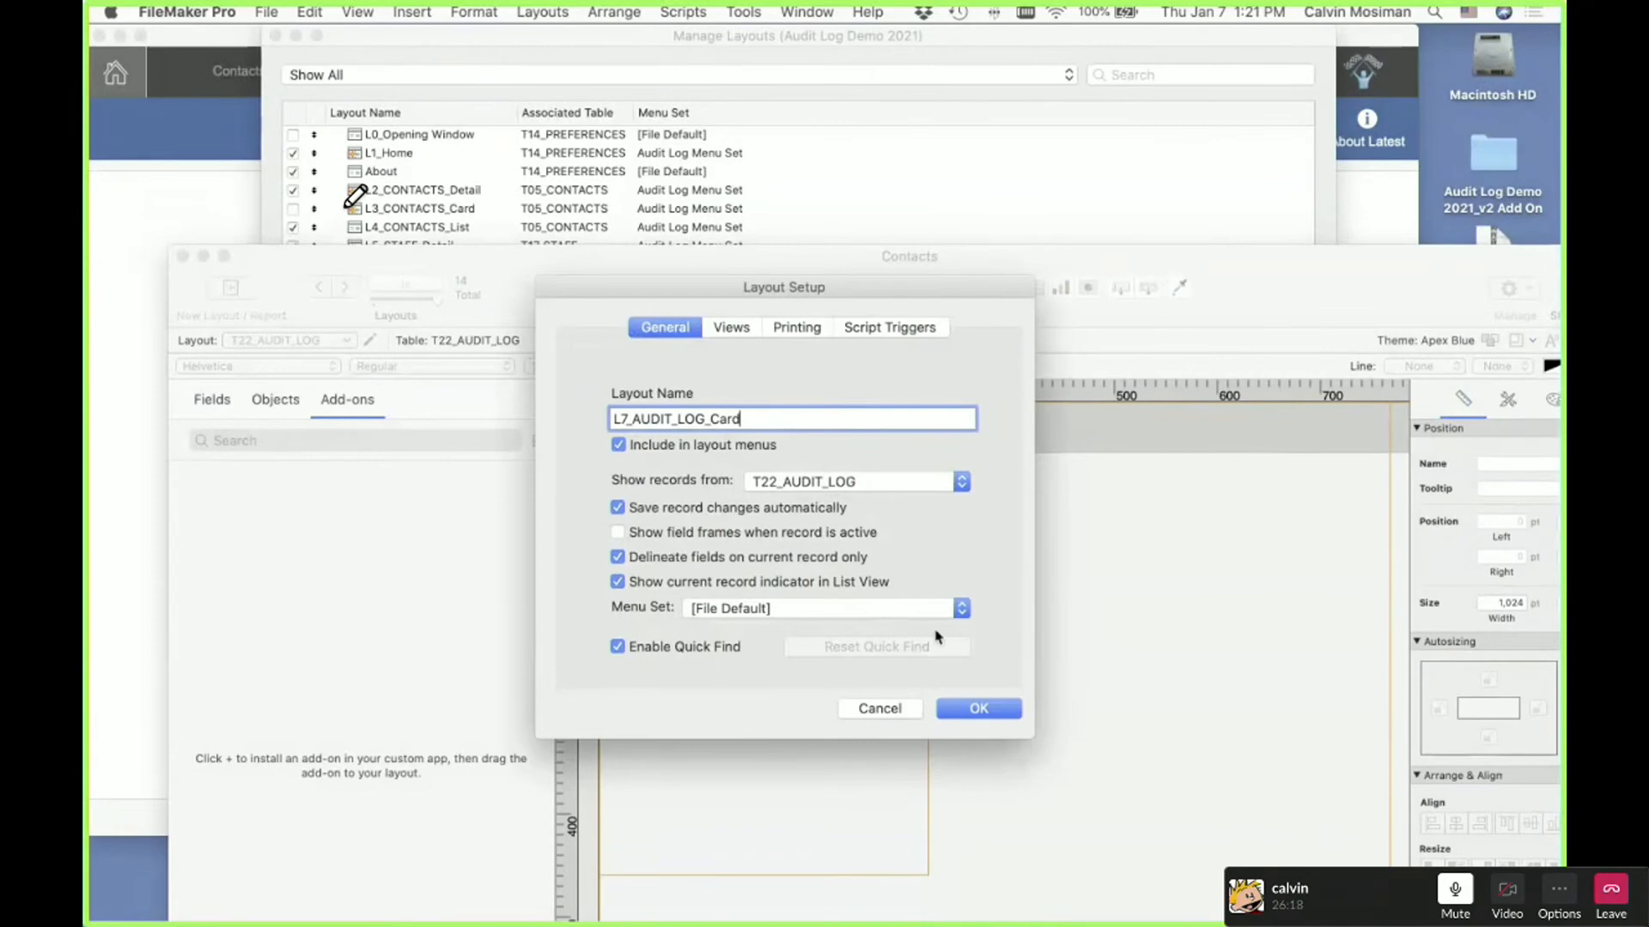
{"action": "left_click", "coordinate": [979, 708]}
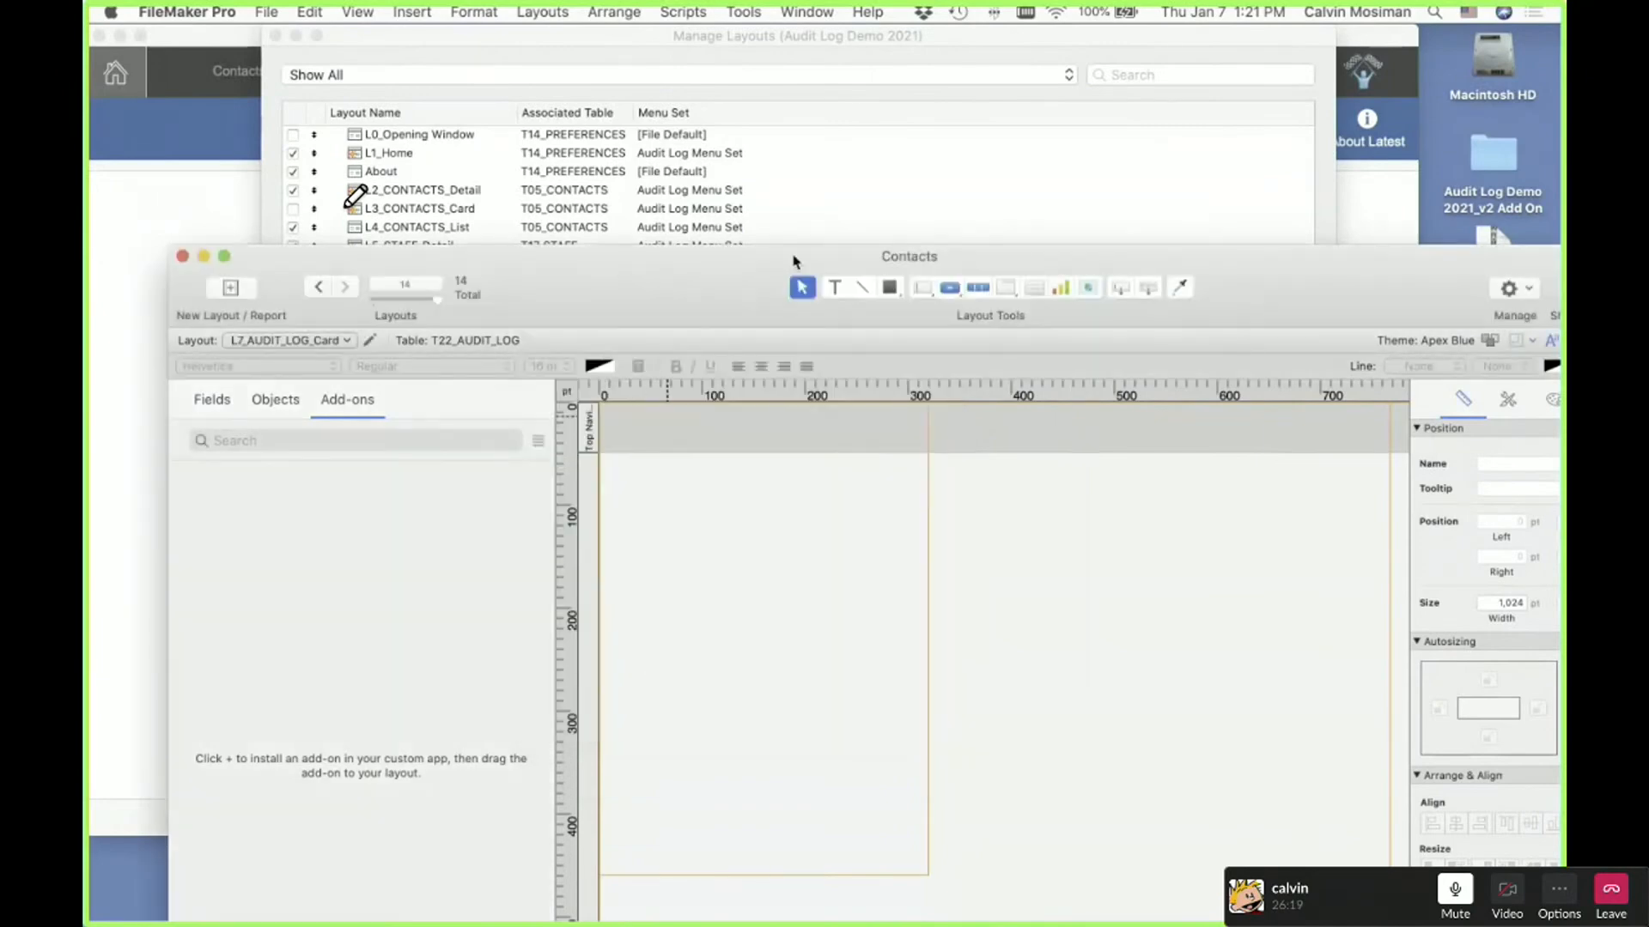
{"action": "left_click", "coordinate": [210, 197]}
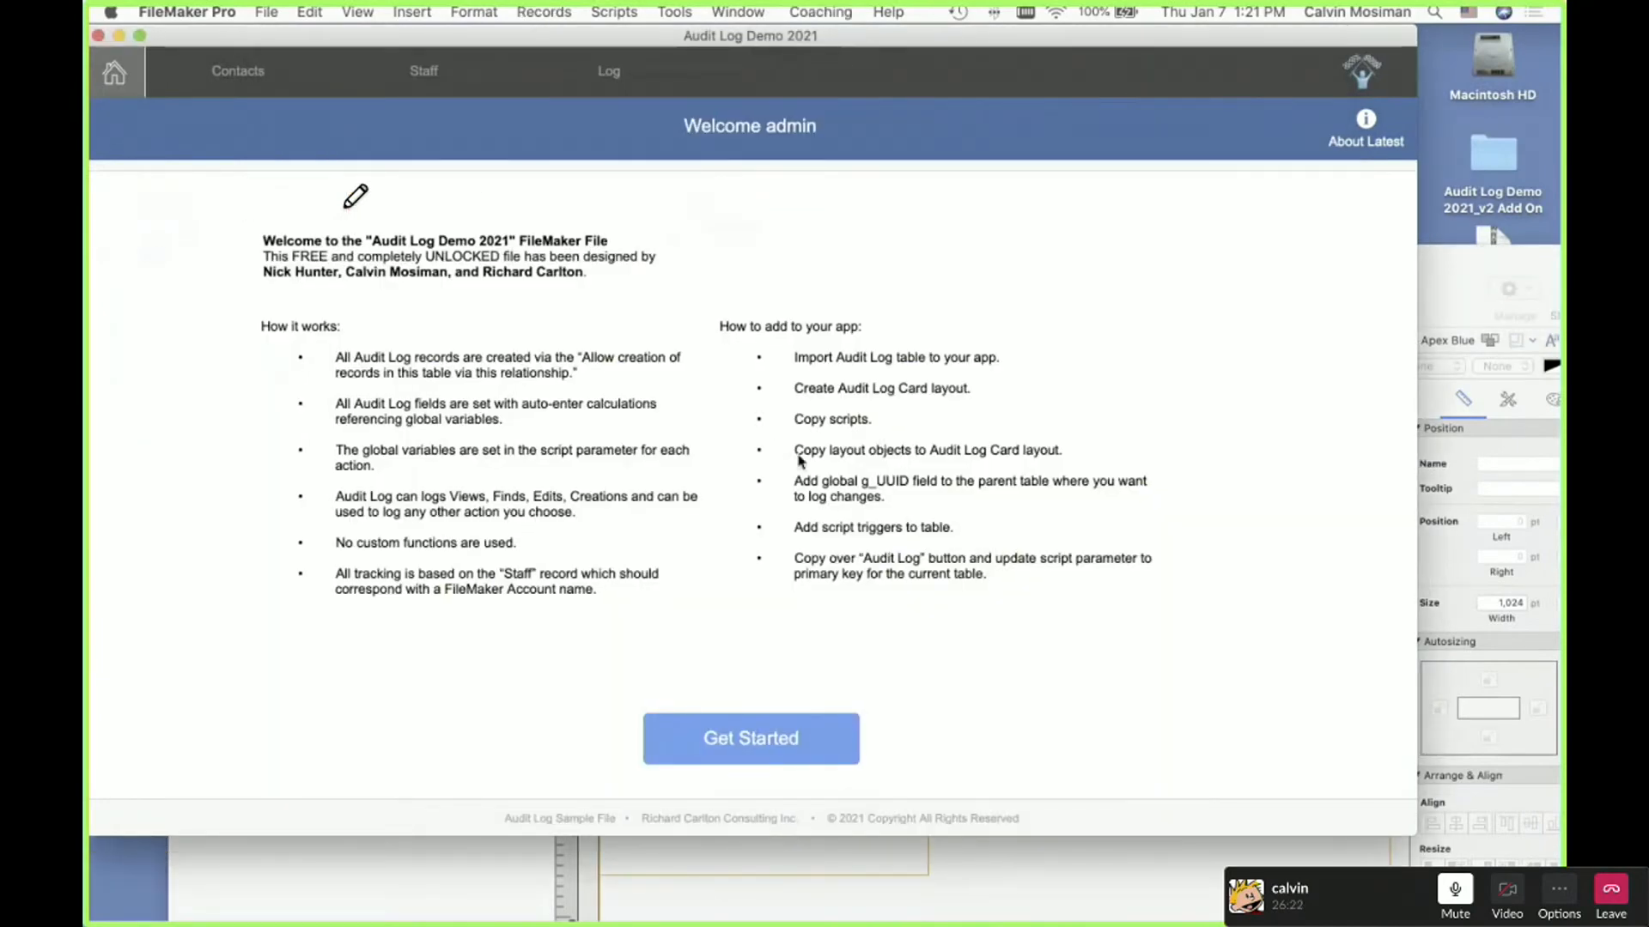
In the demo file's Script Workspace, select the Card Window and Audit Log Creation script folders
{"action": "left_click", "coordinate": [1074, 859]}
{"action": "left_click", "coordinate": [728, 120]}
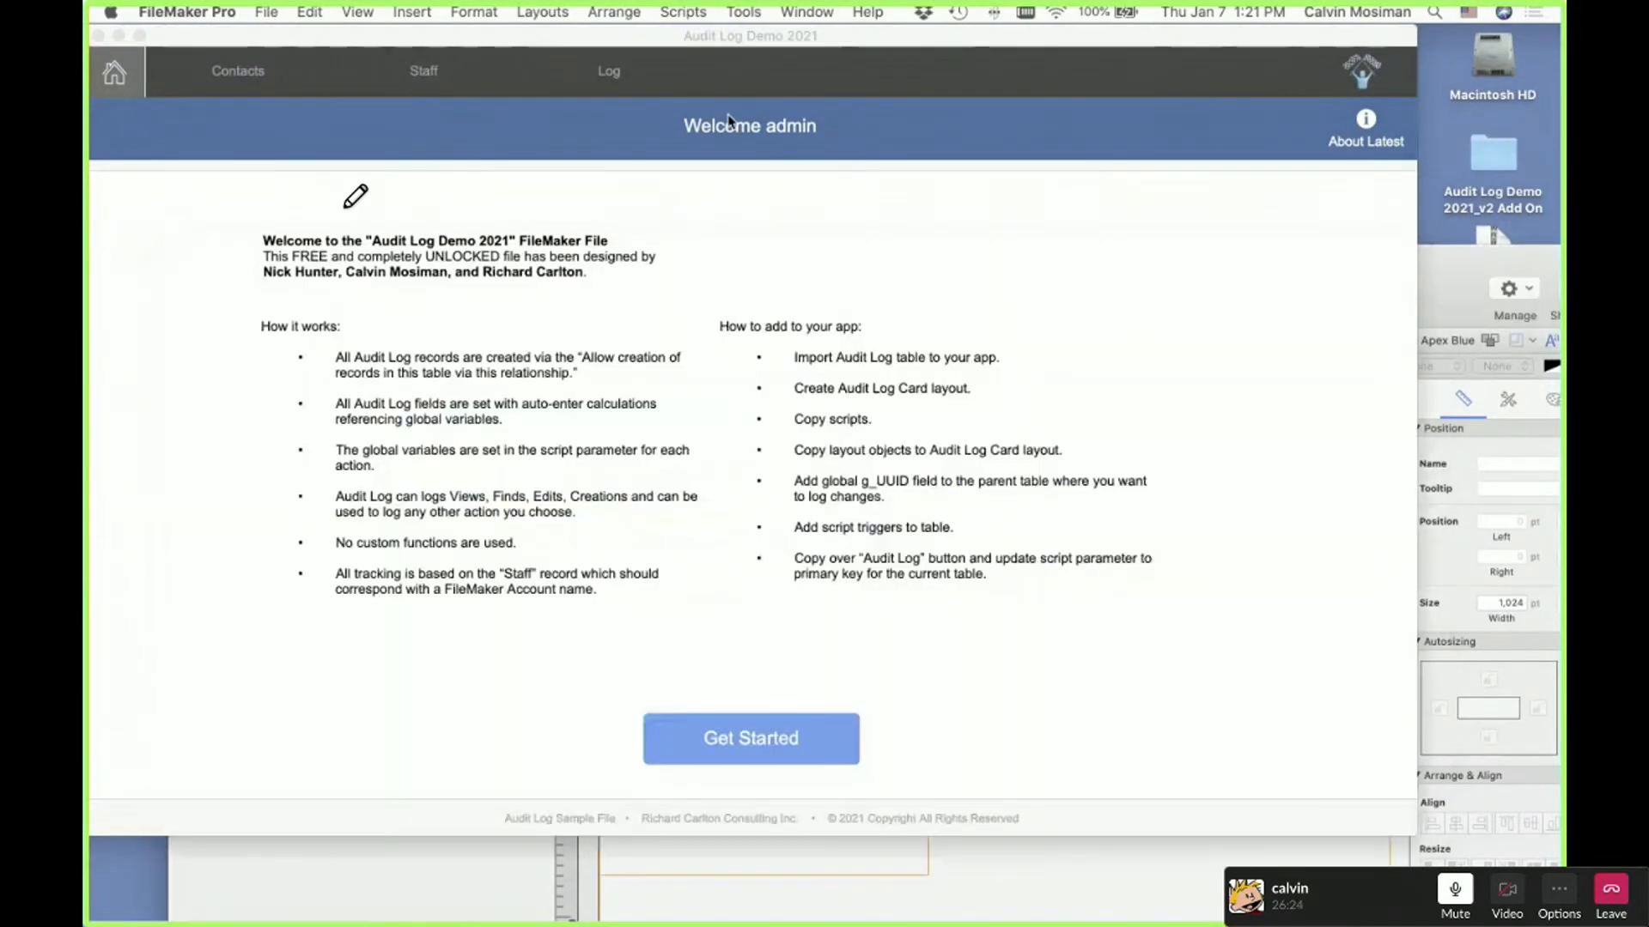
{"action": "key", "text": "super+shift+s"}
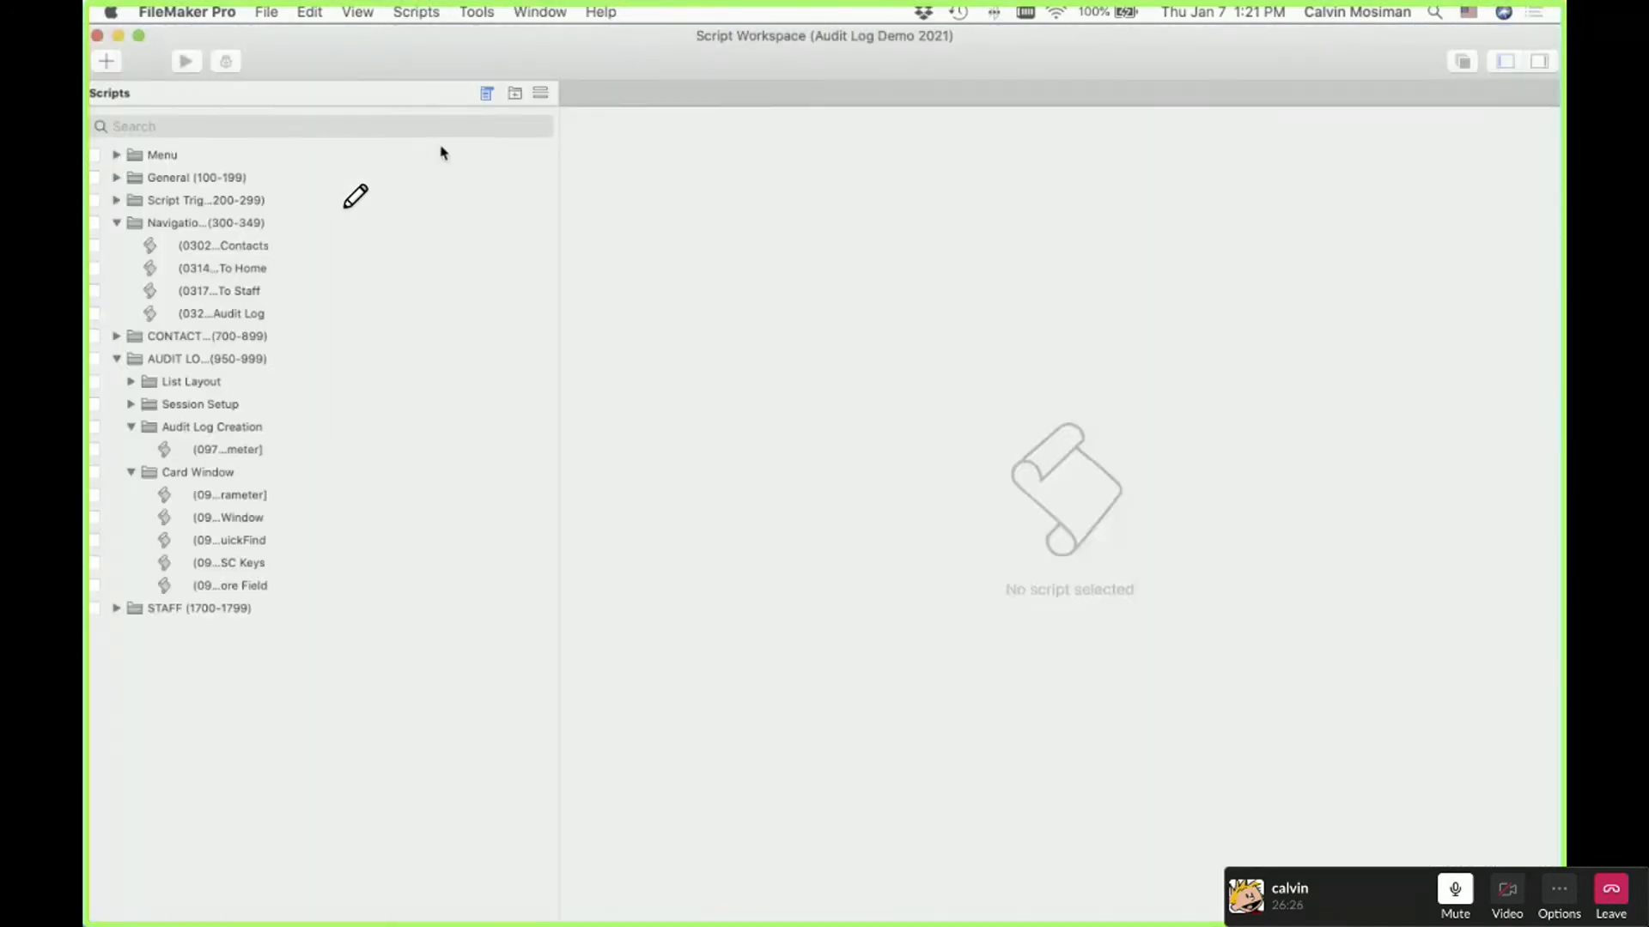
{"action": "left_click", "coordinate": [485, 94]}
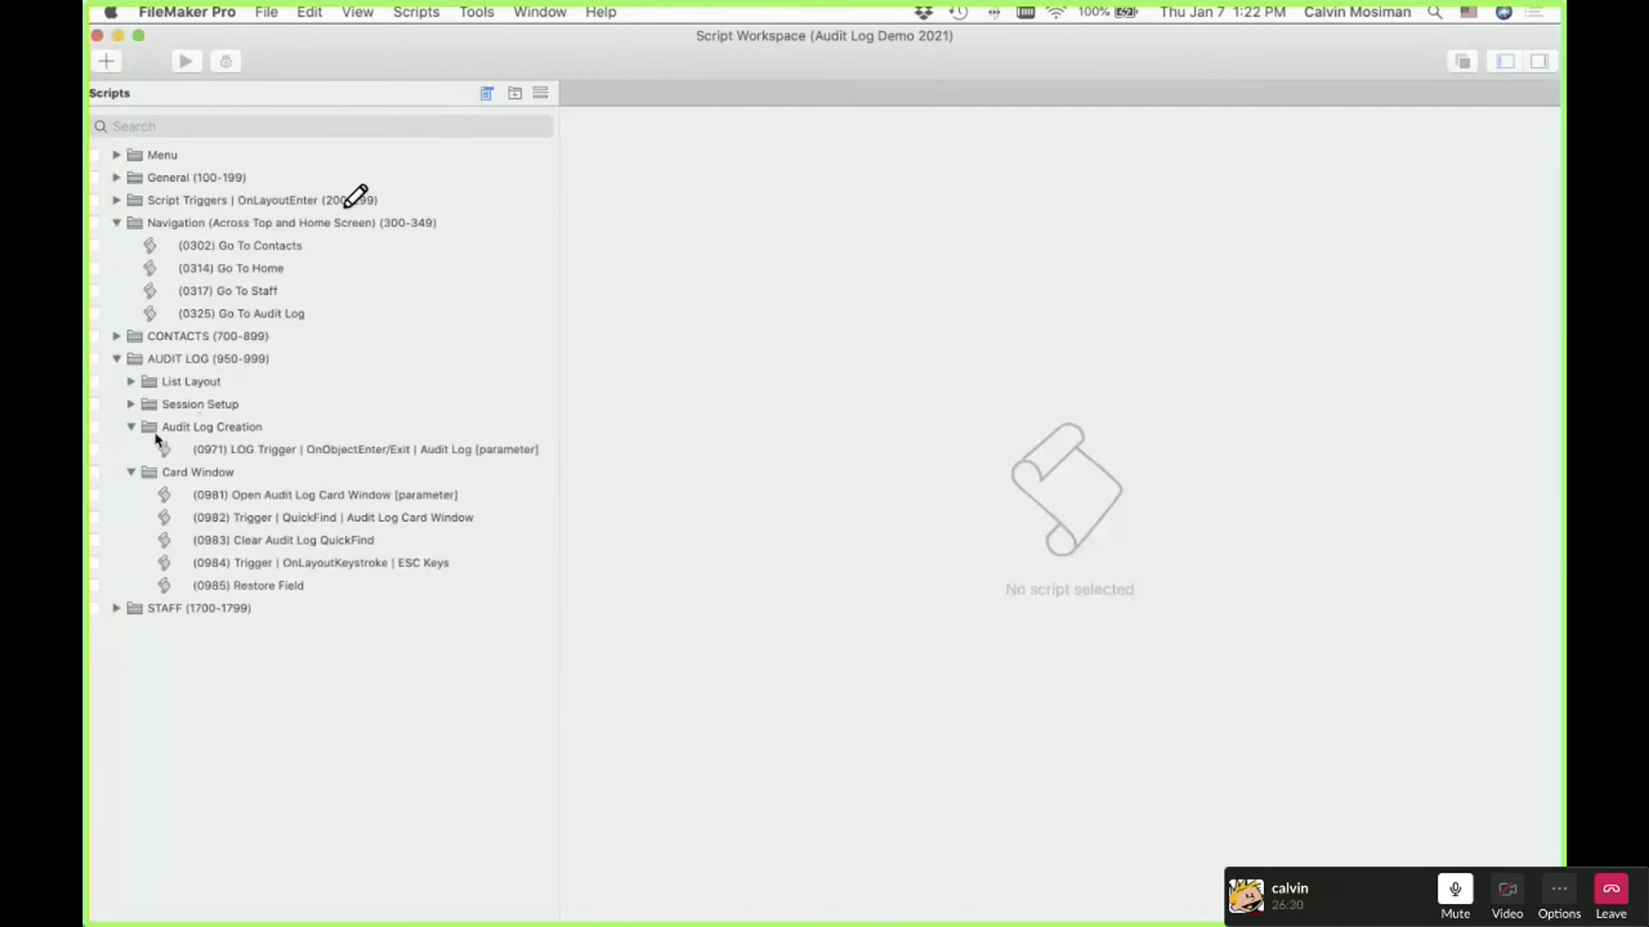
{"action": "left_click", "coordinate": [174, 473]}
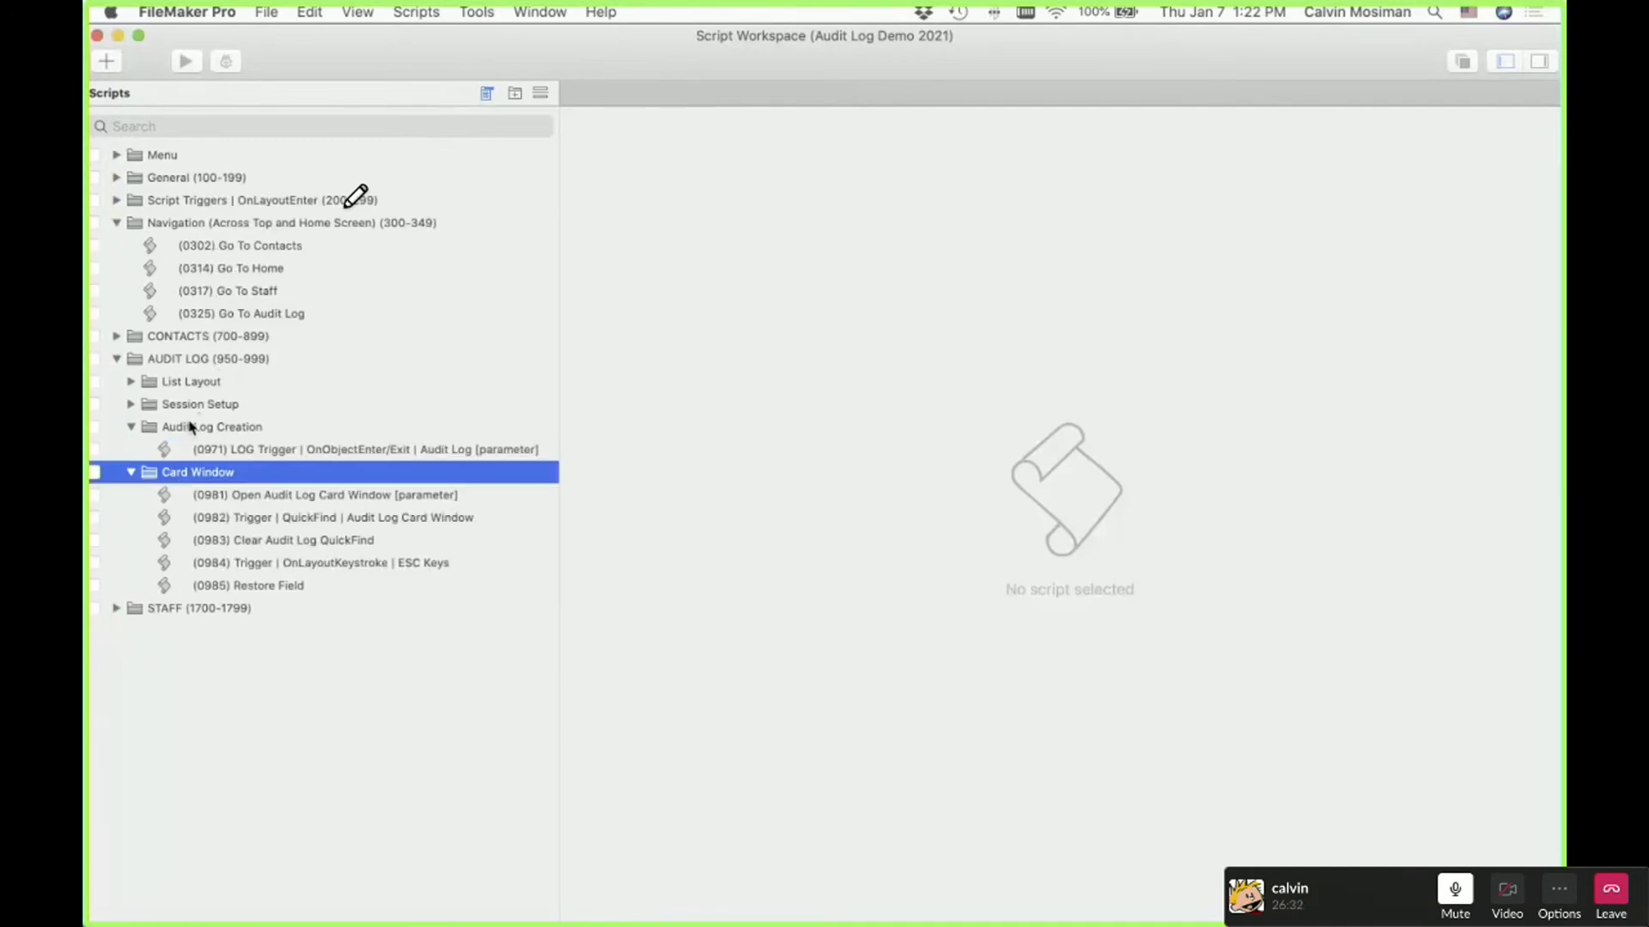
{"action": "left_click", "coordinate": [191, 426], "text": "shift"}
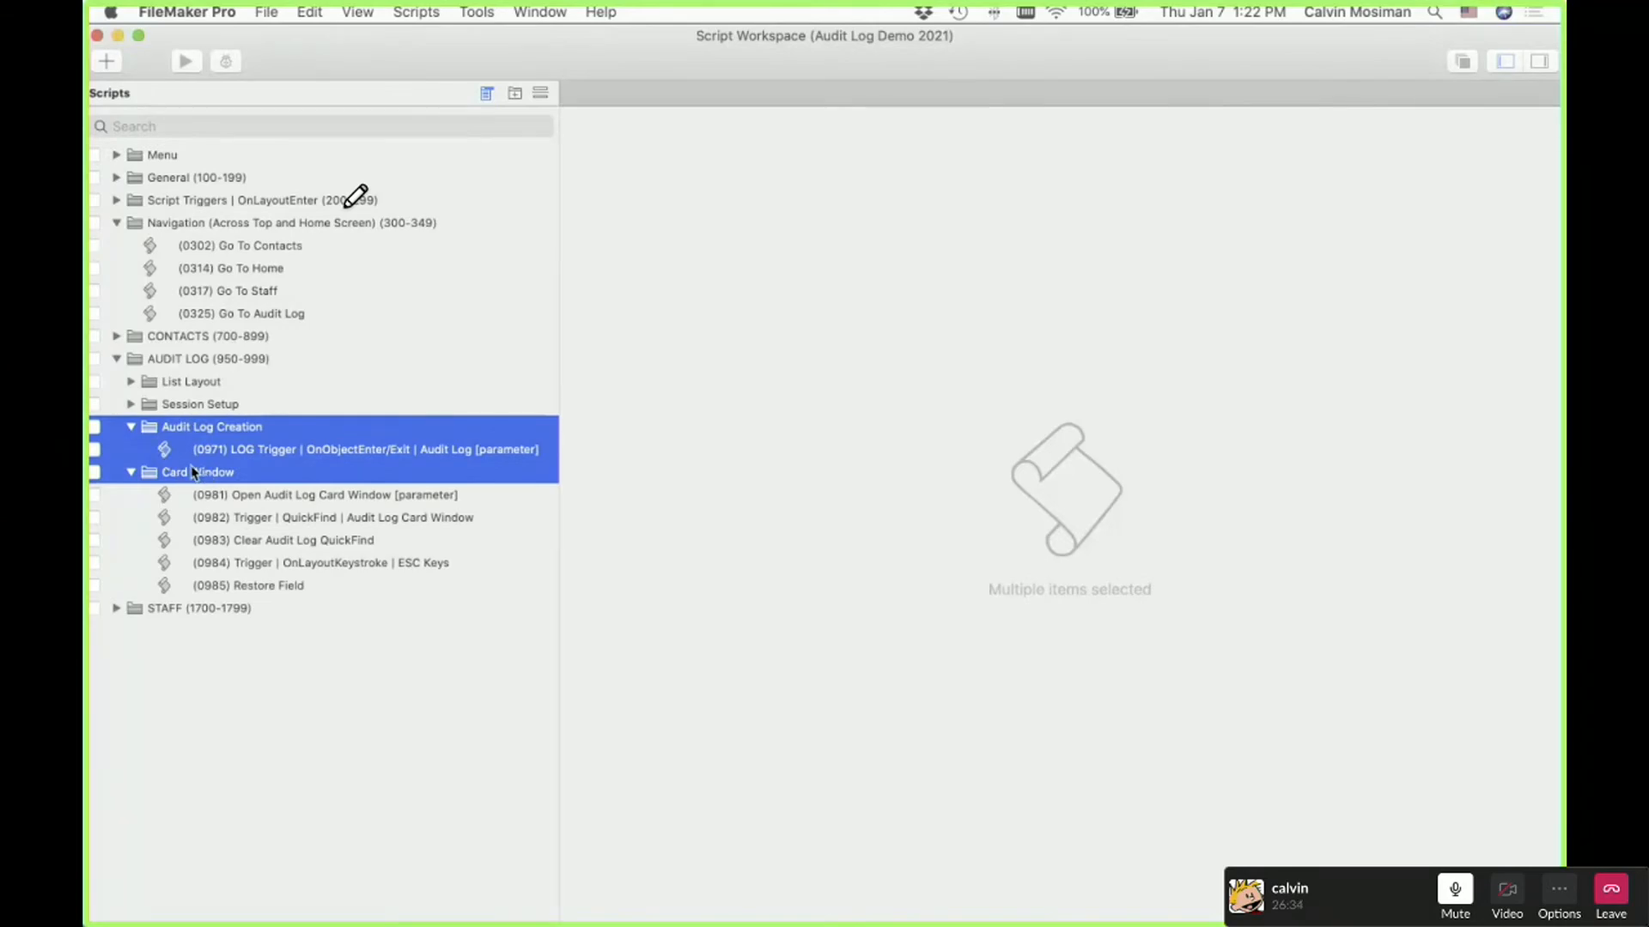
{"action": "left_click_drag", "start_coordinate": [462, 64], "coordinate": [413, 652]}
Paste the audit log script folders into the Contacts Script Workspace and review scripts 0981 and 0971
{"action": "left_click", "coordinate": [1422, 279]}
{"action": "key", "text": "super+shift+s"}
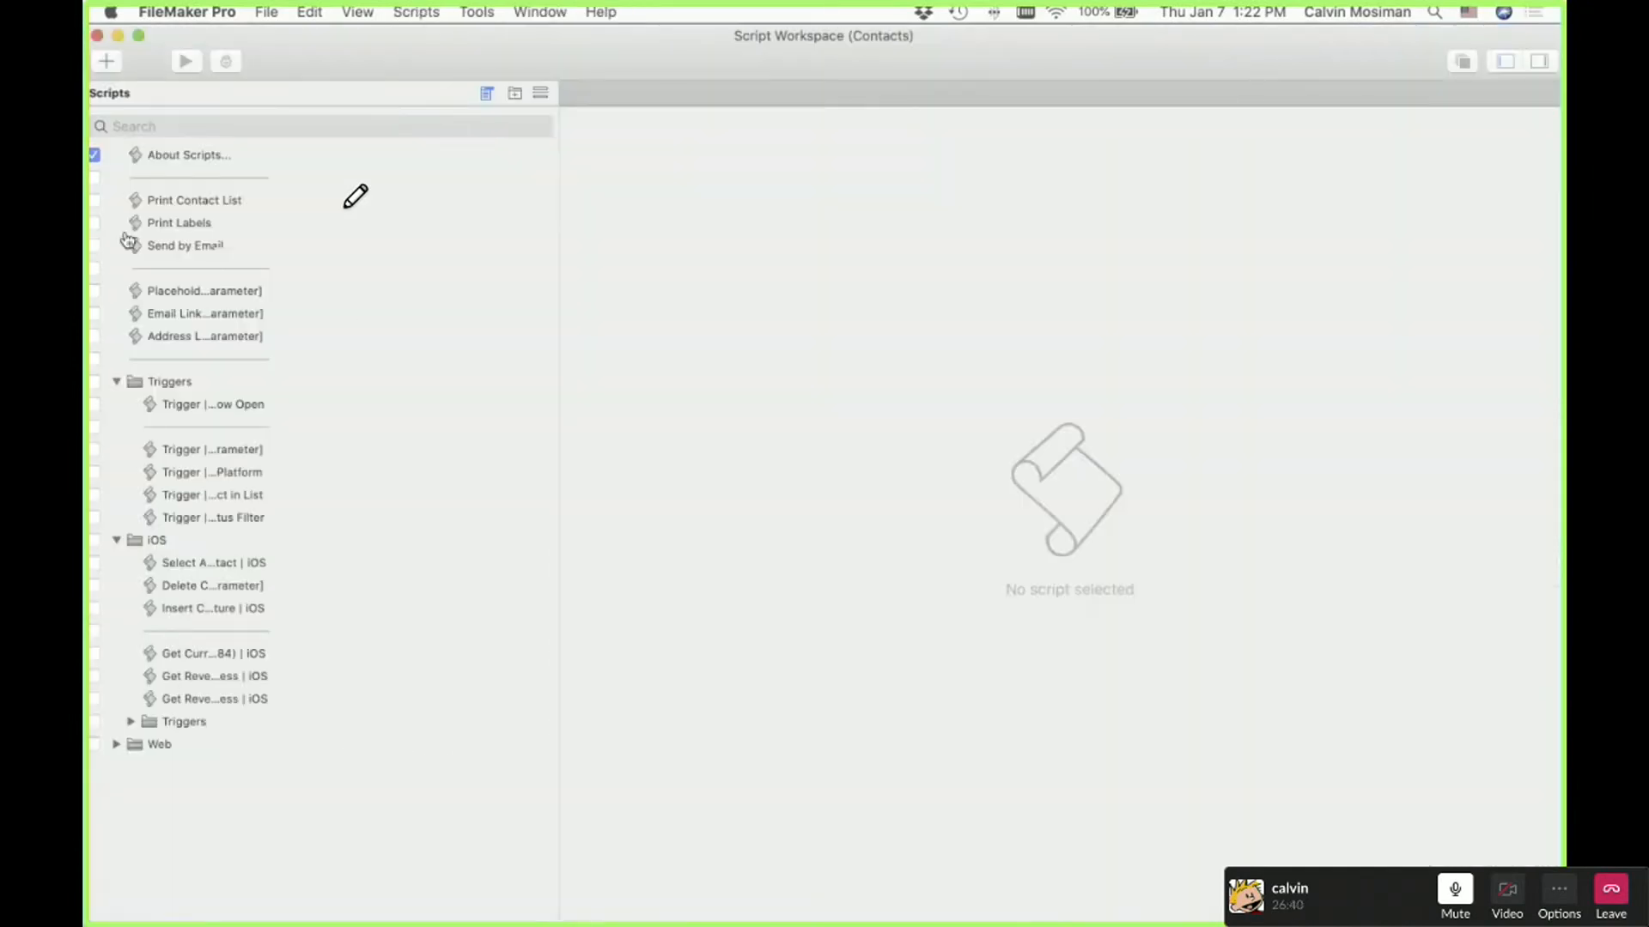
{"action": "left_click", "coordinate": [166, 753]}
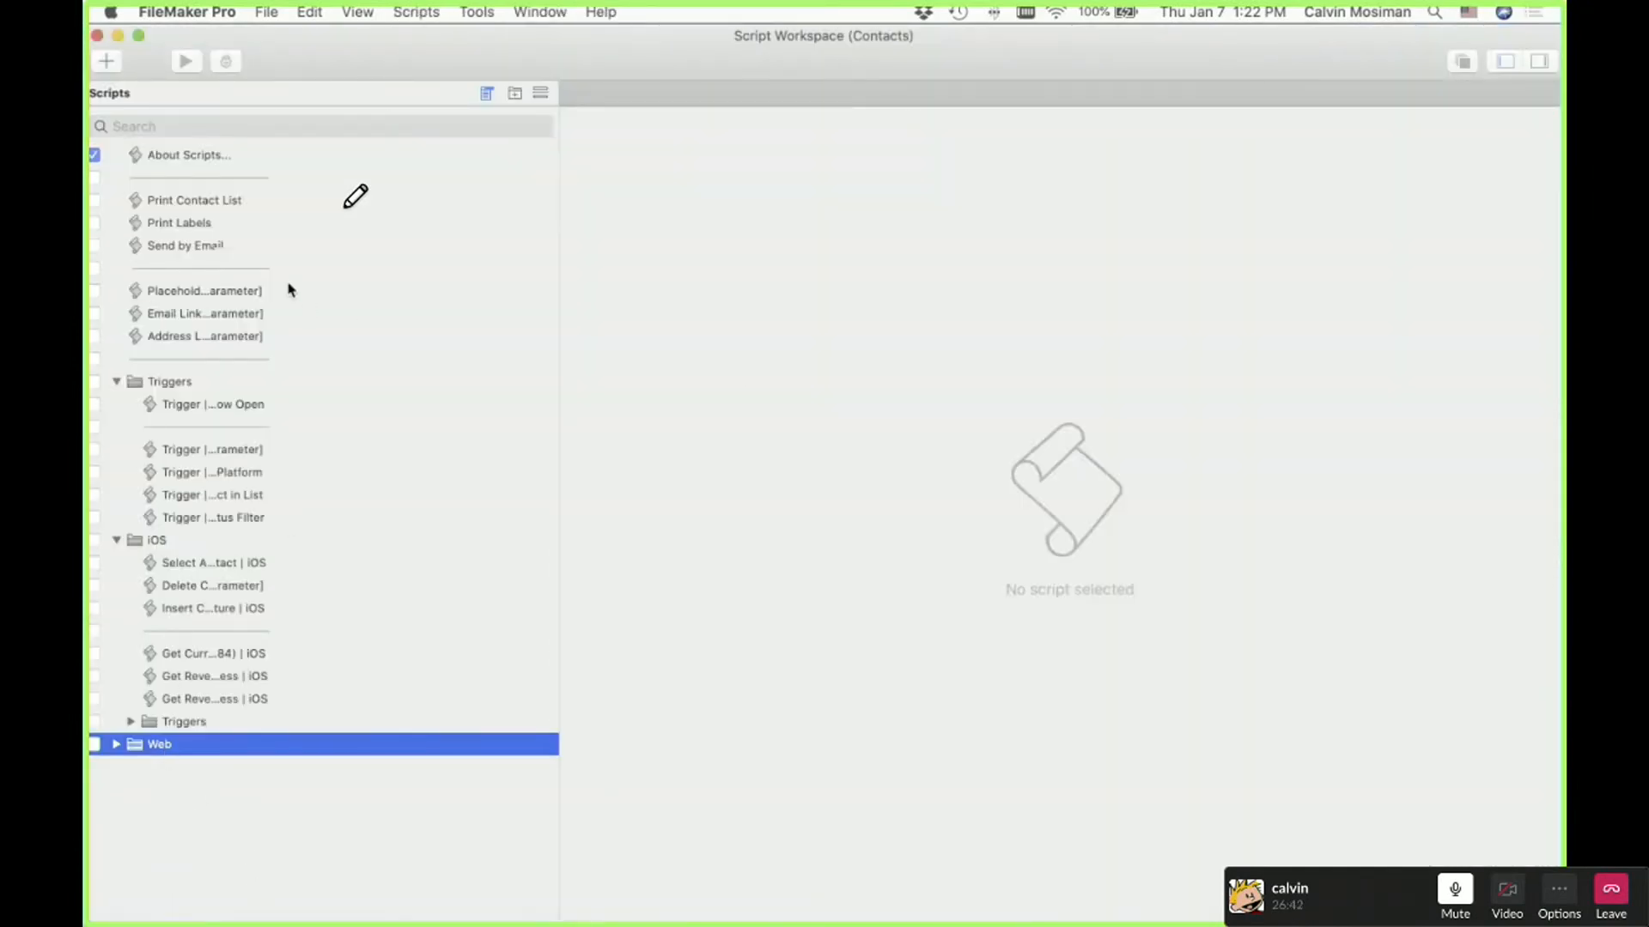
{"action": "left_click", "coordinate": [191, 159]}
{"action": "key", "text": "super+v"}
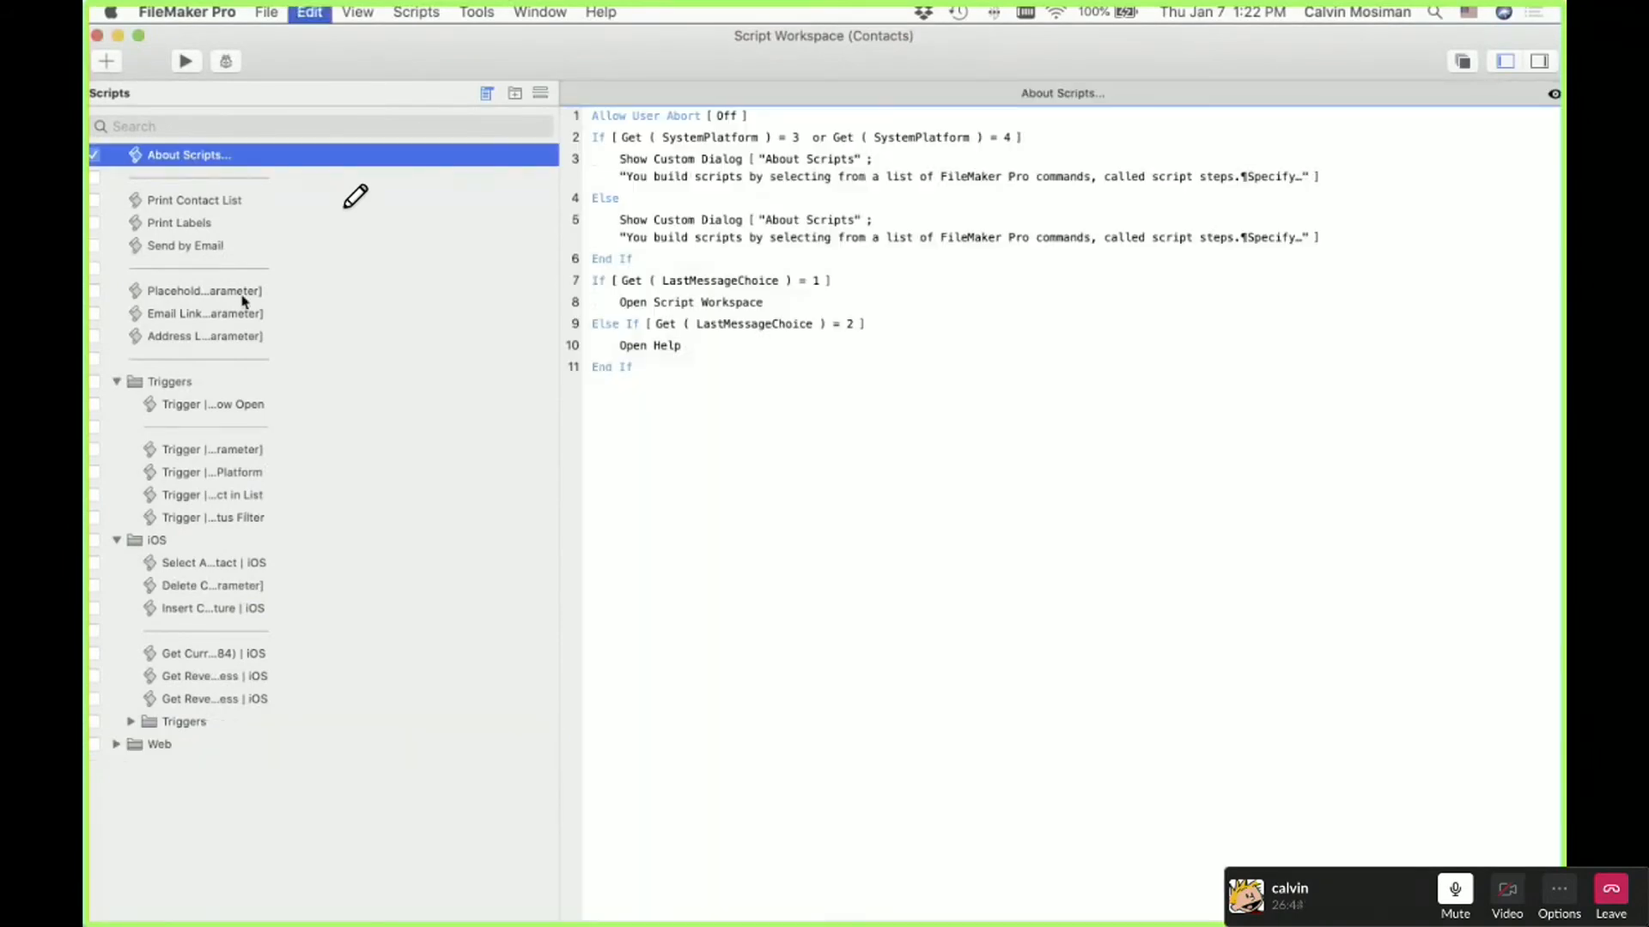
{"action": "left_click", "coordinate": [268, 425]}
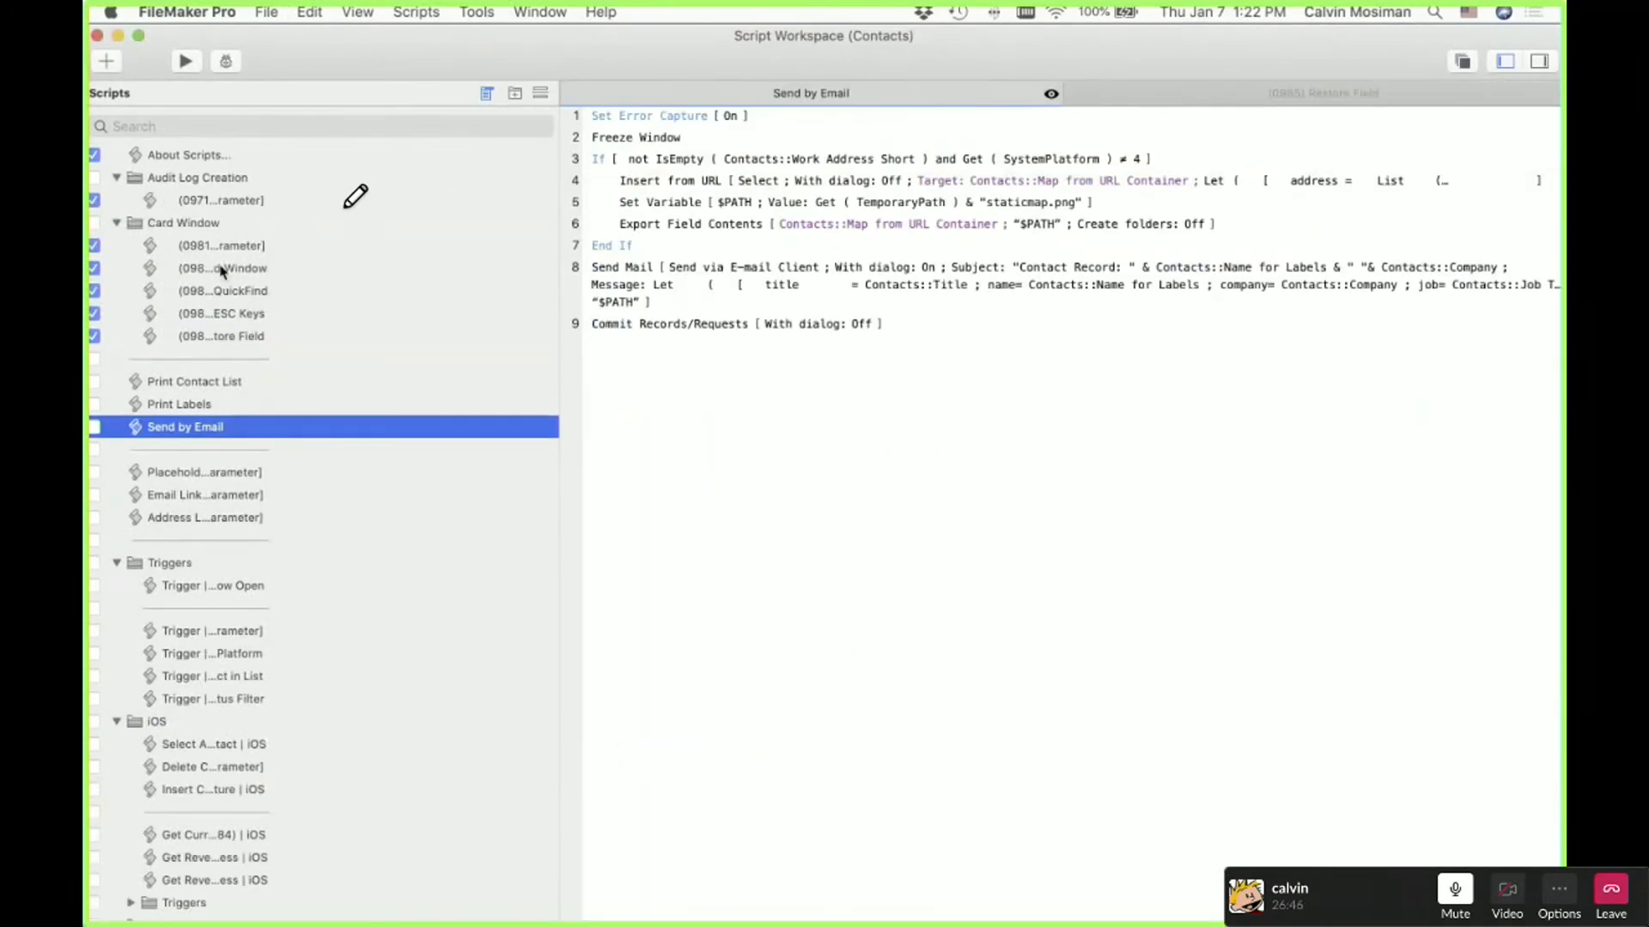
{"action": "left_click", "coordinate": [215, 178]}
{"action": "left_click", "coordinate": [257, 249]}
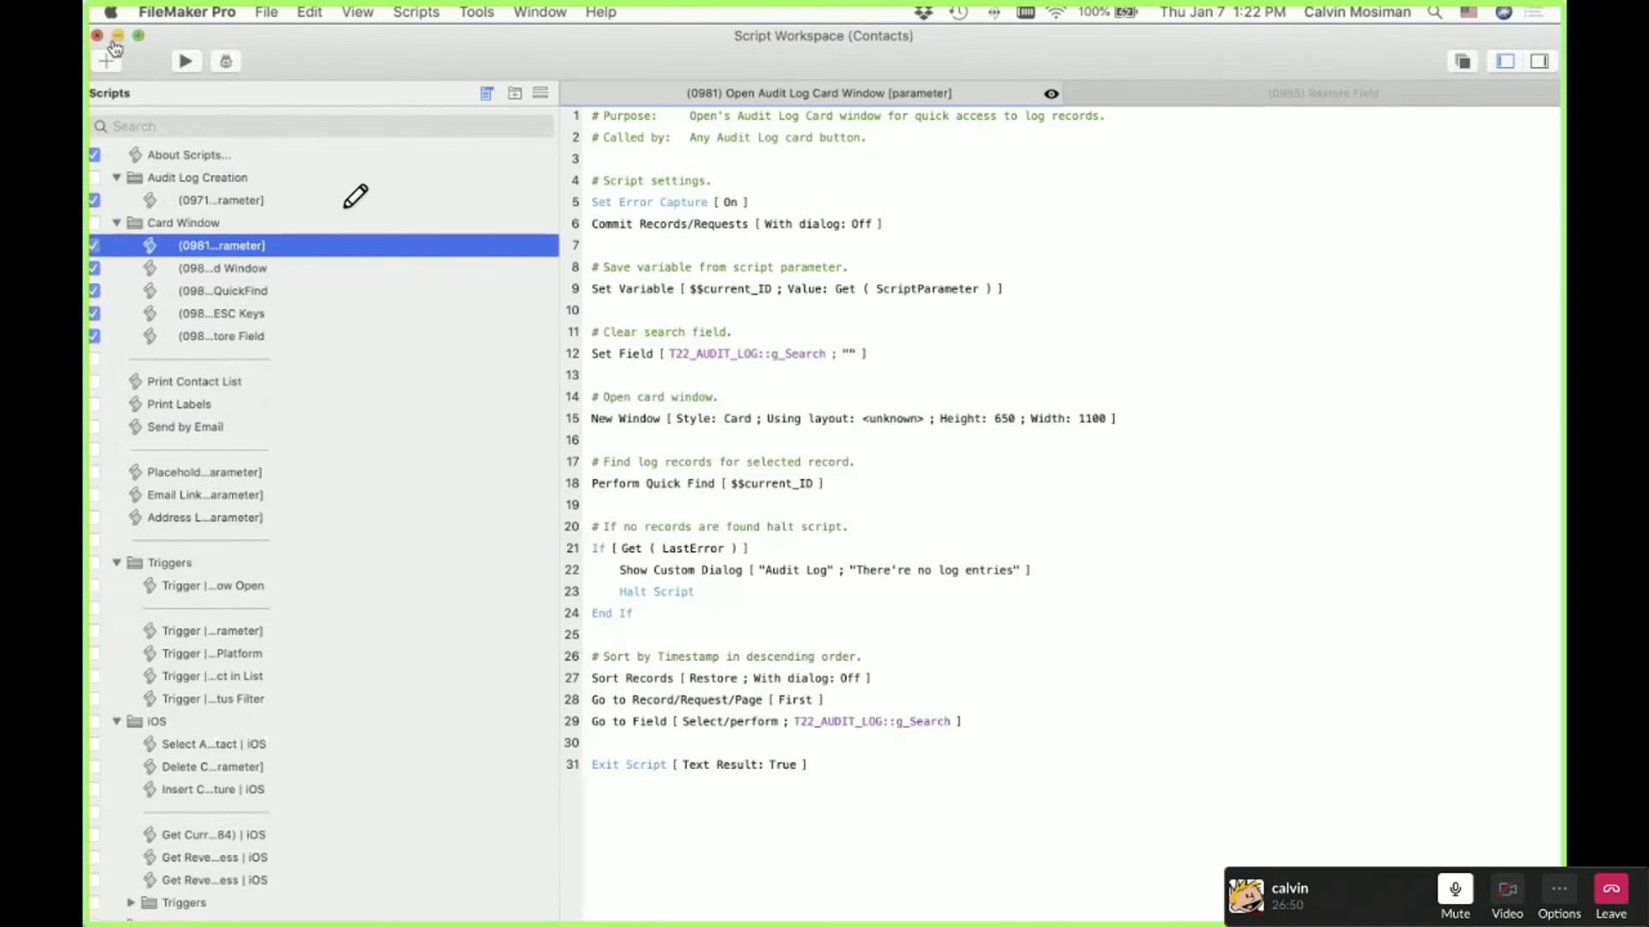
{"action": "left_click", "coordinate": [178, 204]}
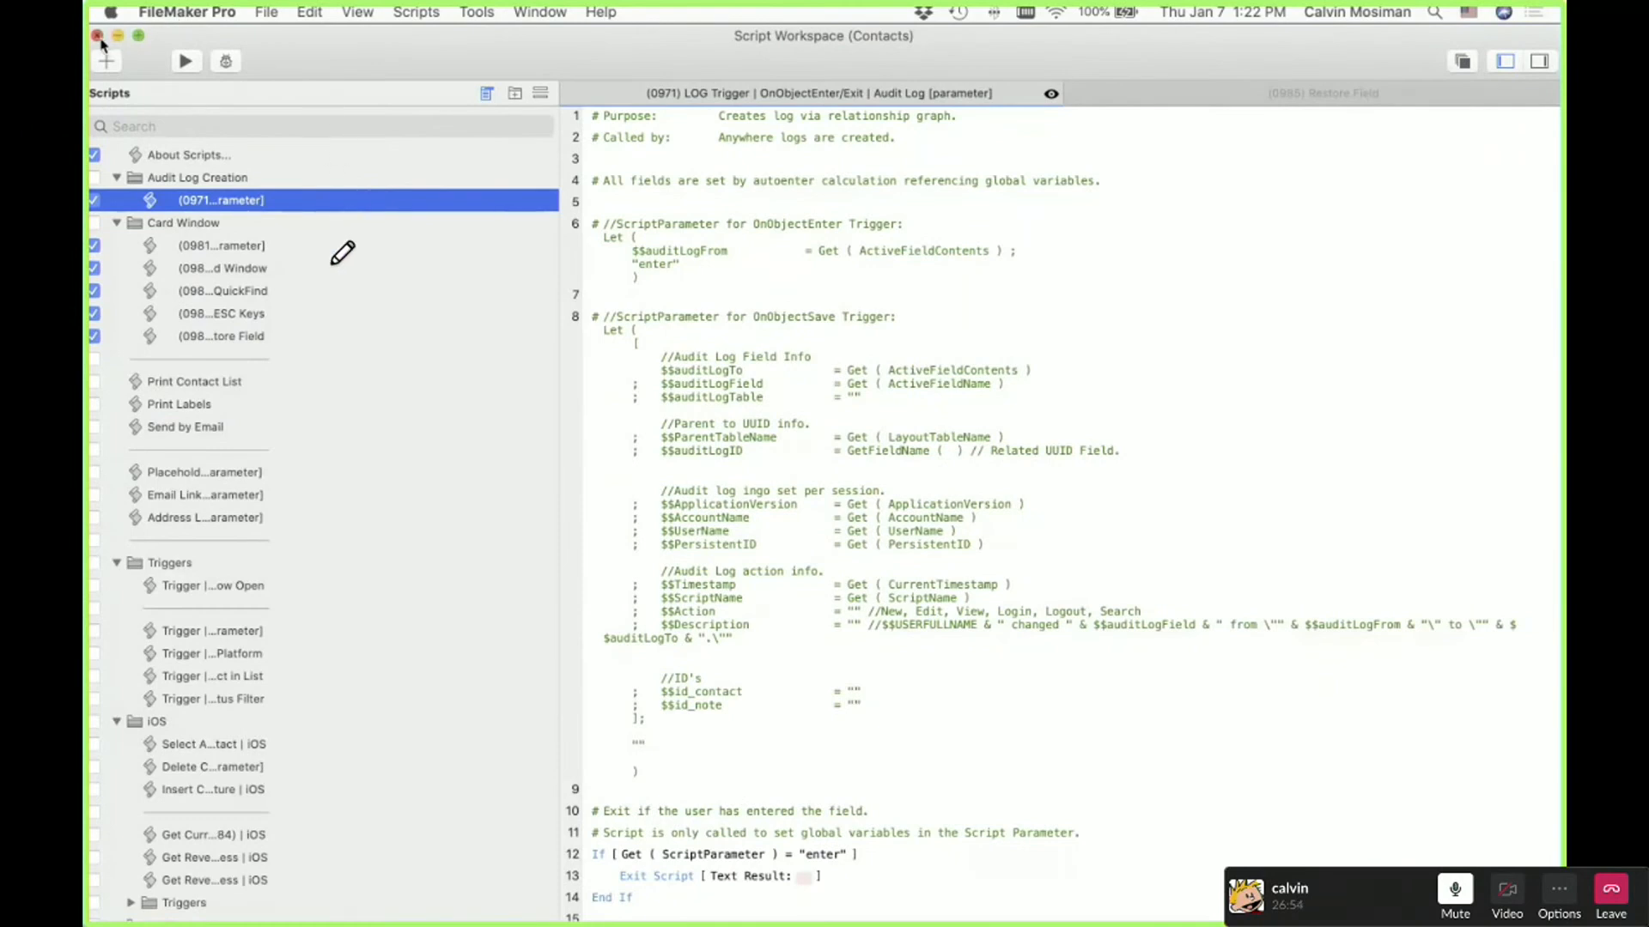
{"action": "left_click", "coordinate": [483, 94]}
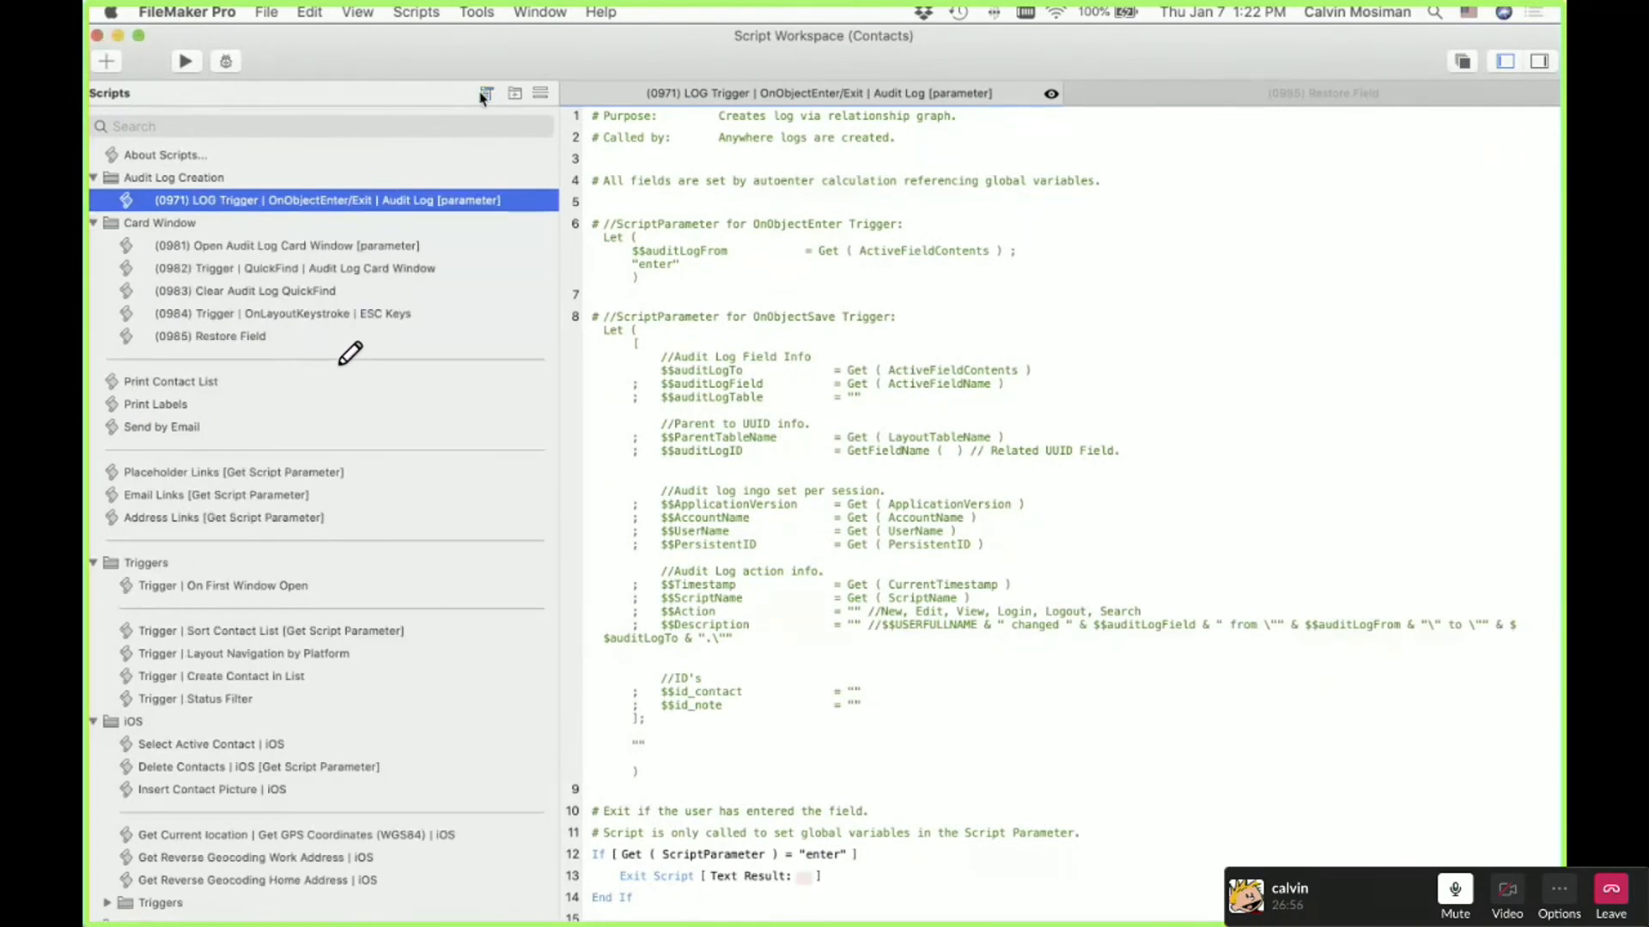
{"action": "mouse_move", "coordinate": [464, 180]}
{"action": "left_mouse_down"}
{"action": "mouse_move", "coordinate": [288, 184]}
{"action": "mouse_move", "coordinate": [251, 515]}
{"action": "mouse_move", "coordinate": [587, 336]}
{"action": "mouse_move", "coordinate": [273, 189]}
{"action": "left_mouse_up"}
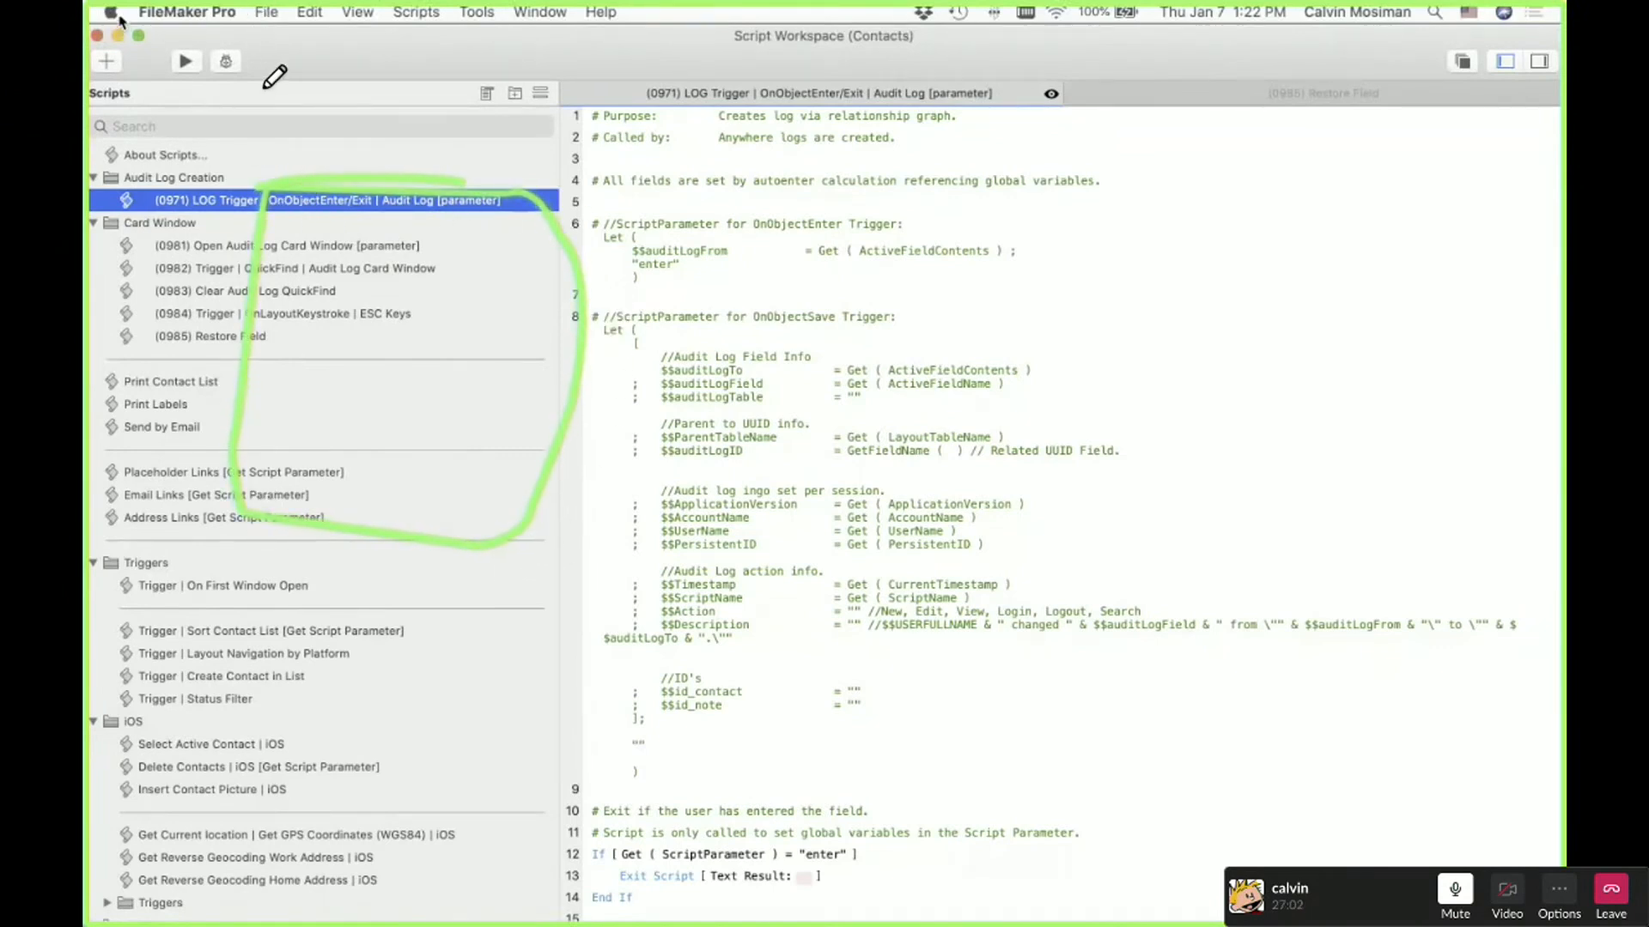
{"action": "left_click", "coordinate": [186, 12]}
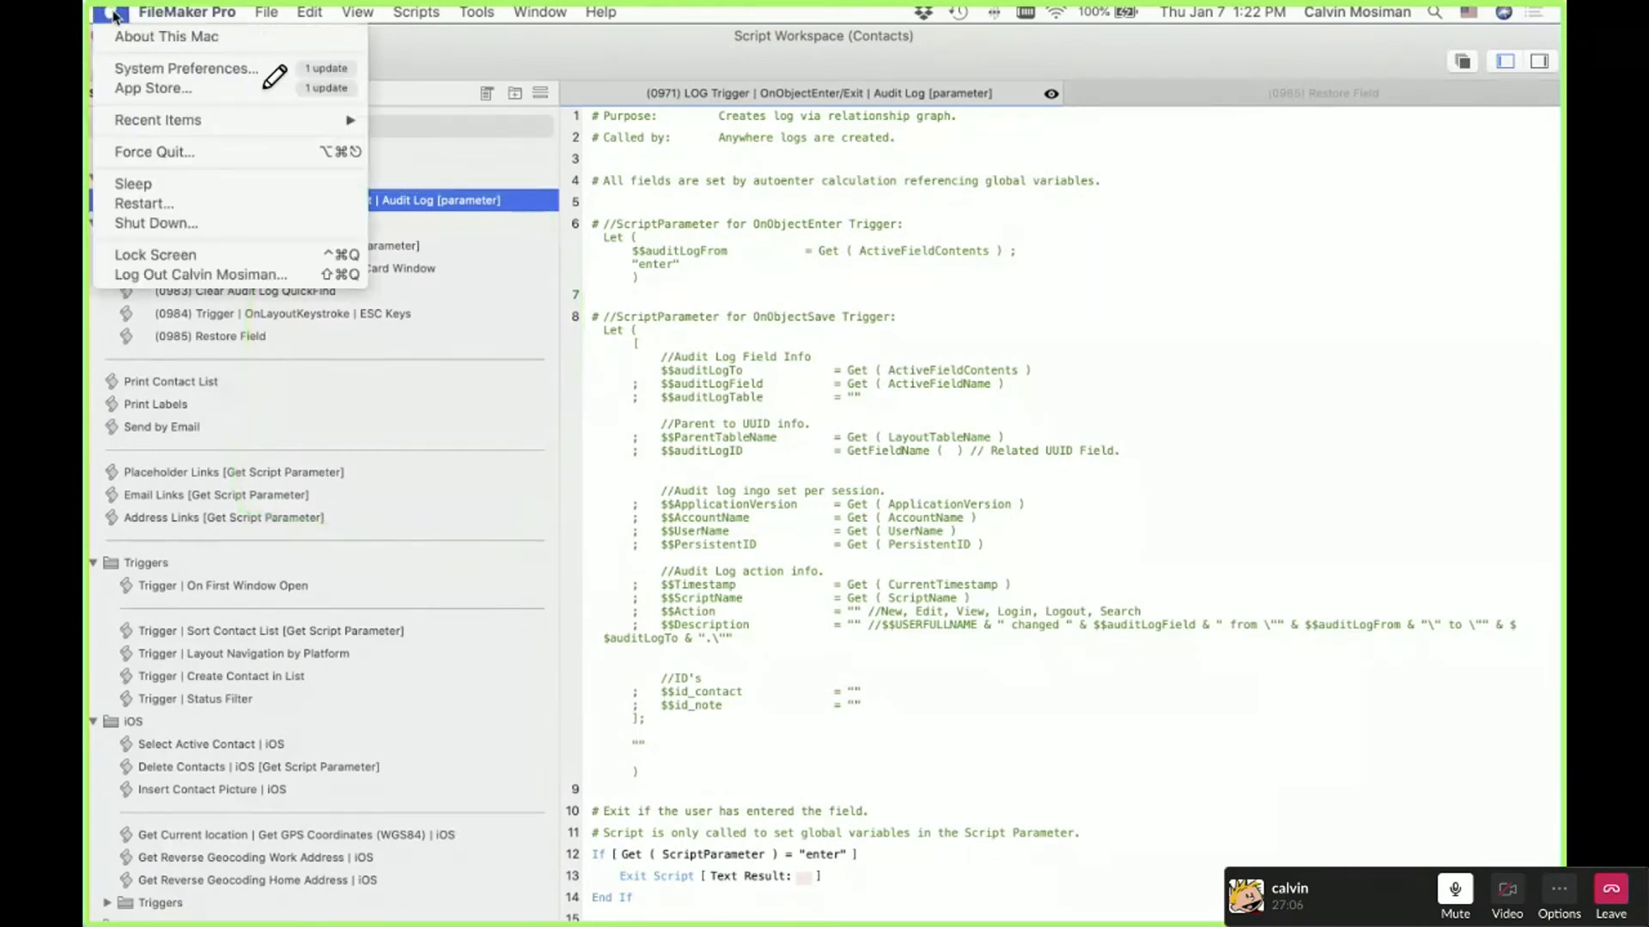
{"action": "left_click", "coordinate": [118, 39]}
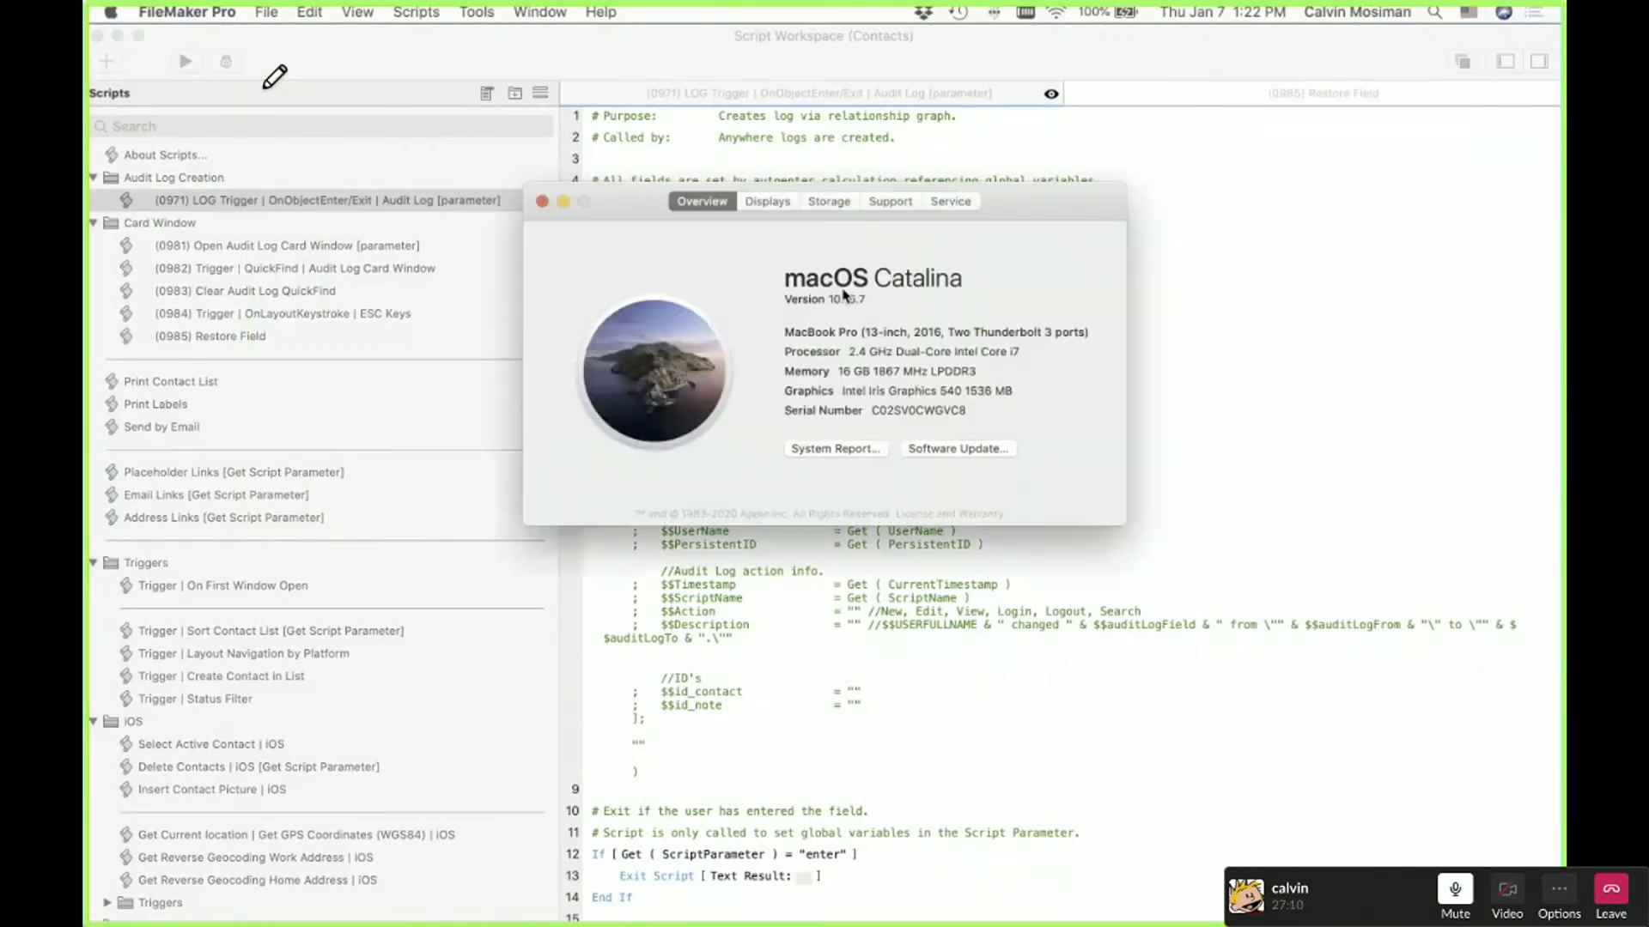
{"action": "left_click", "coordinate": [543, 203]}
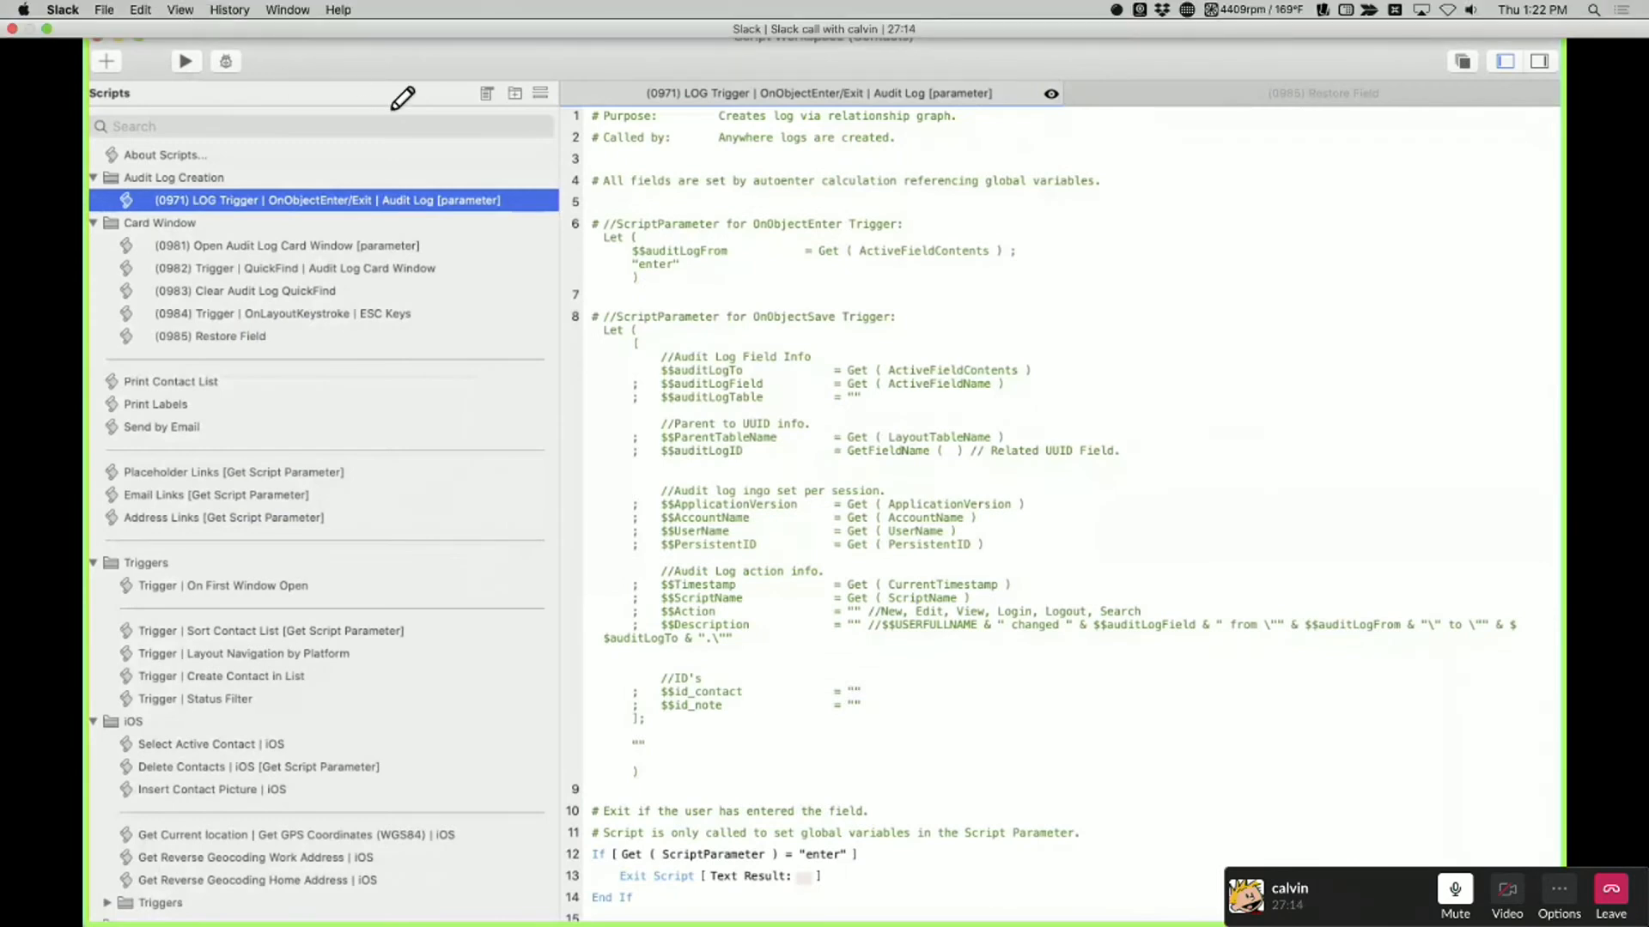
{"action": "left_click", "coordinate": [220, 10]}
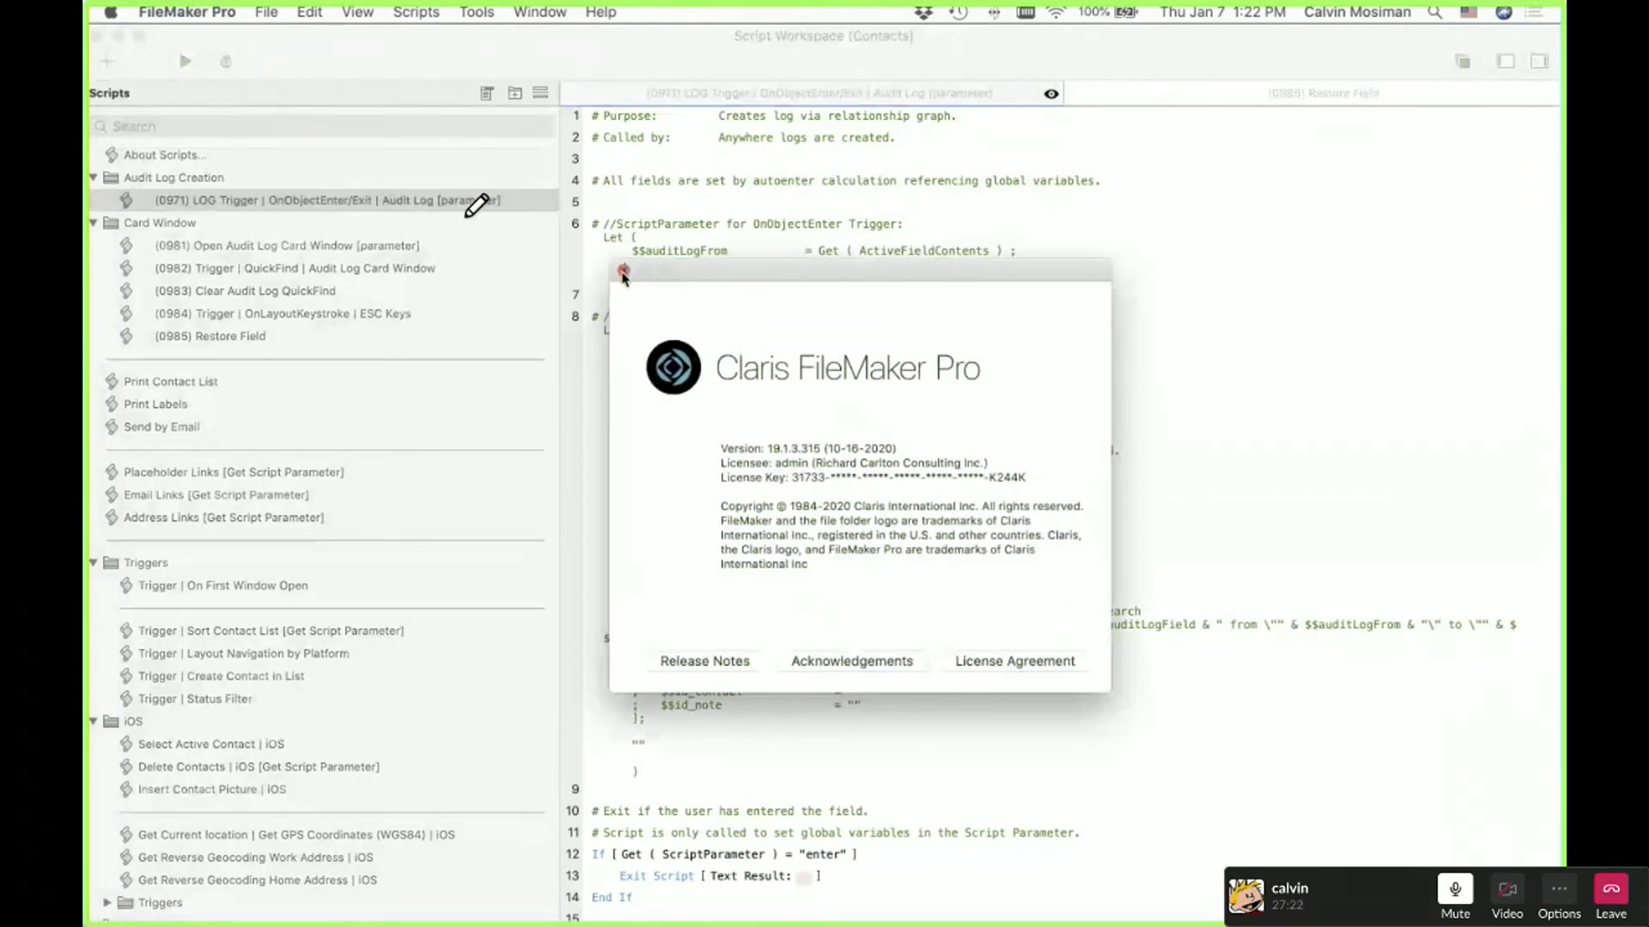
{"action": "mouse_move", "coordinate": [520, 159]}
{"action": "left_mouse_down"}
{"action": "mouse_move", "coordinate": [269, 165]}
{"action": "mouse_move", "coordinate": [307, 502]}
{"action": "mouse_move", "coordinate": [481, 670]}
{"action": "mouse_move", "coordinate": [555, 221]}
{"action": "left_mouse_up"}
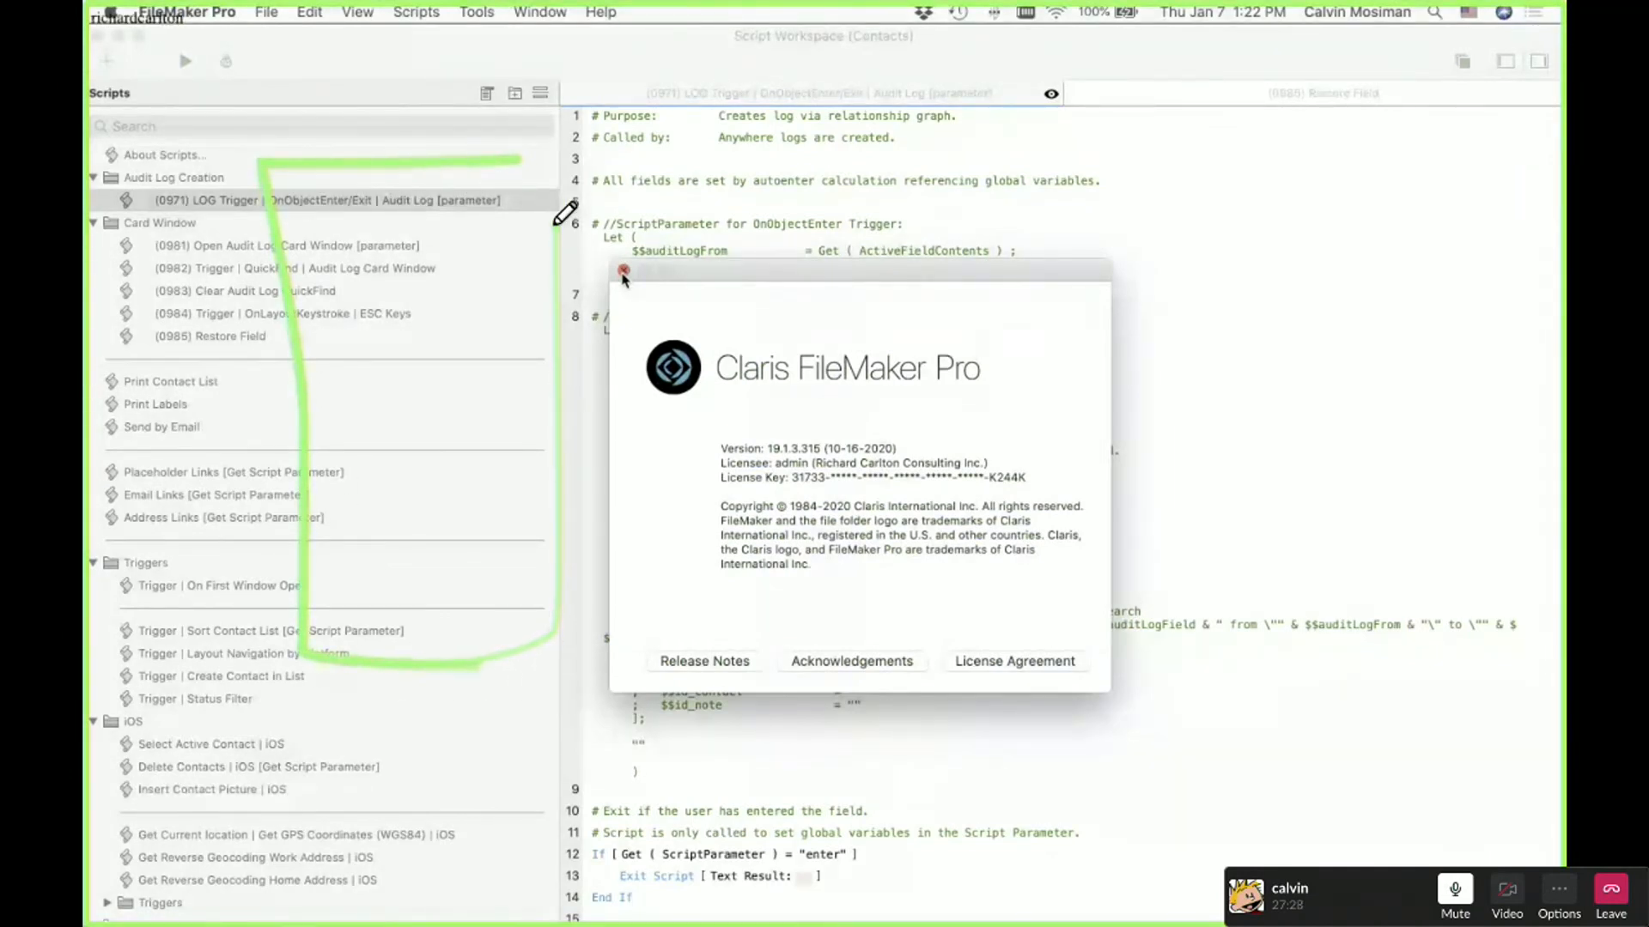
{"action": "left_click", "coordinate": [624, 271]}
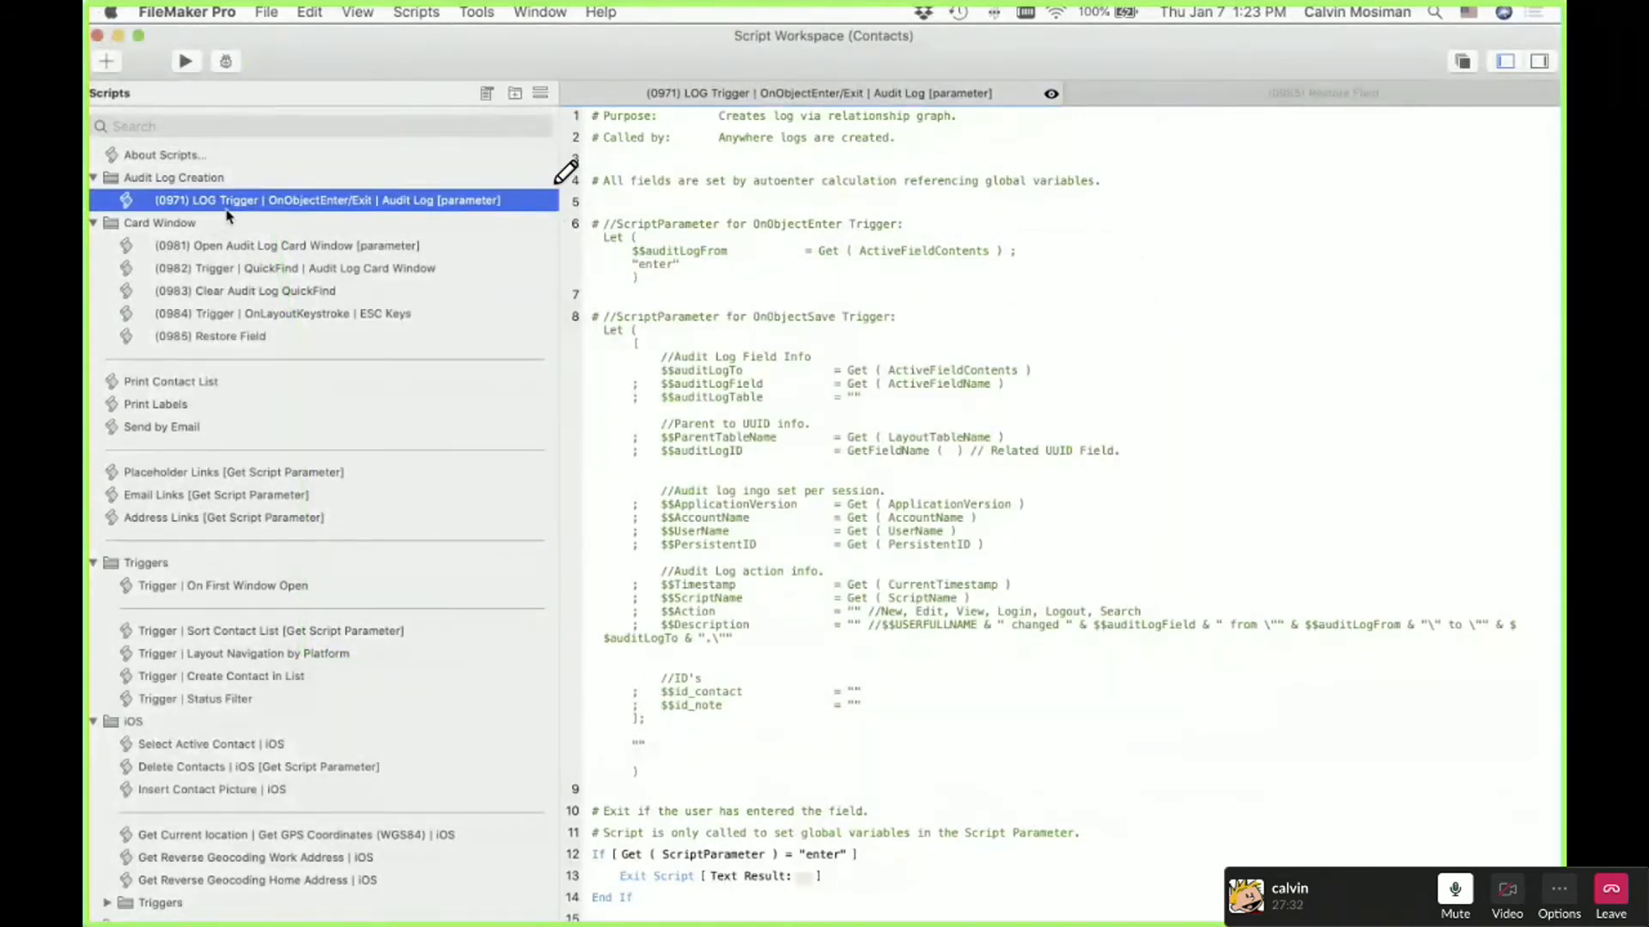
Select script 0981 Open Audit Log Card Window in the Card Window folder
{"action": "left_click", "coordinate": [320, 249]}
{"action": "mouse_move", "coordinate": [553, 152]}
{"action": "left_mouse_down"}
{"action": "mouse_move", "coordinate": [321, 145]}
{"action": "mouse_move", "coordinate": [301, 368]}
{"action": "mouse_move", "coordinate": [307, 665]}
{"action": "mouse_move", "coordinate": [515, 678]}
{"action": "mouse_move", "coordinate": [552, 190]}
{"action": "mouse_move", "coordinate": [534, 136]}
{"action": "left_mouse_up"}
{"action": "key", "text": "Down"}
{"action": "key", "text": "Down"}
{"action": "key", "text": "Down"}
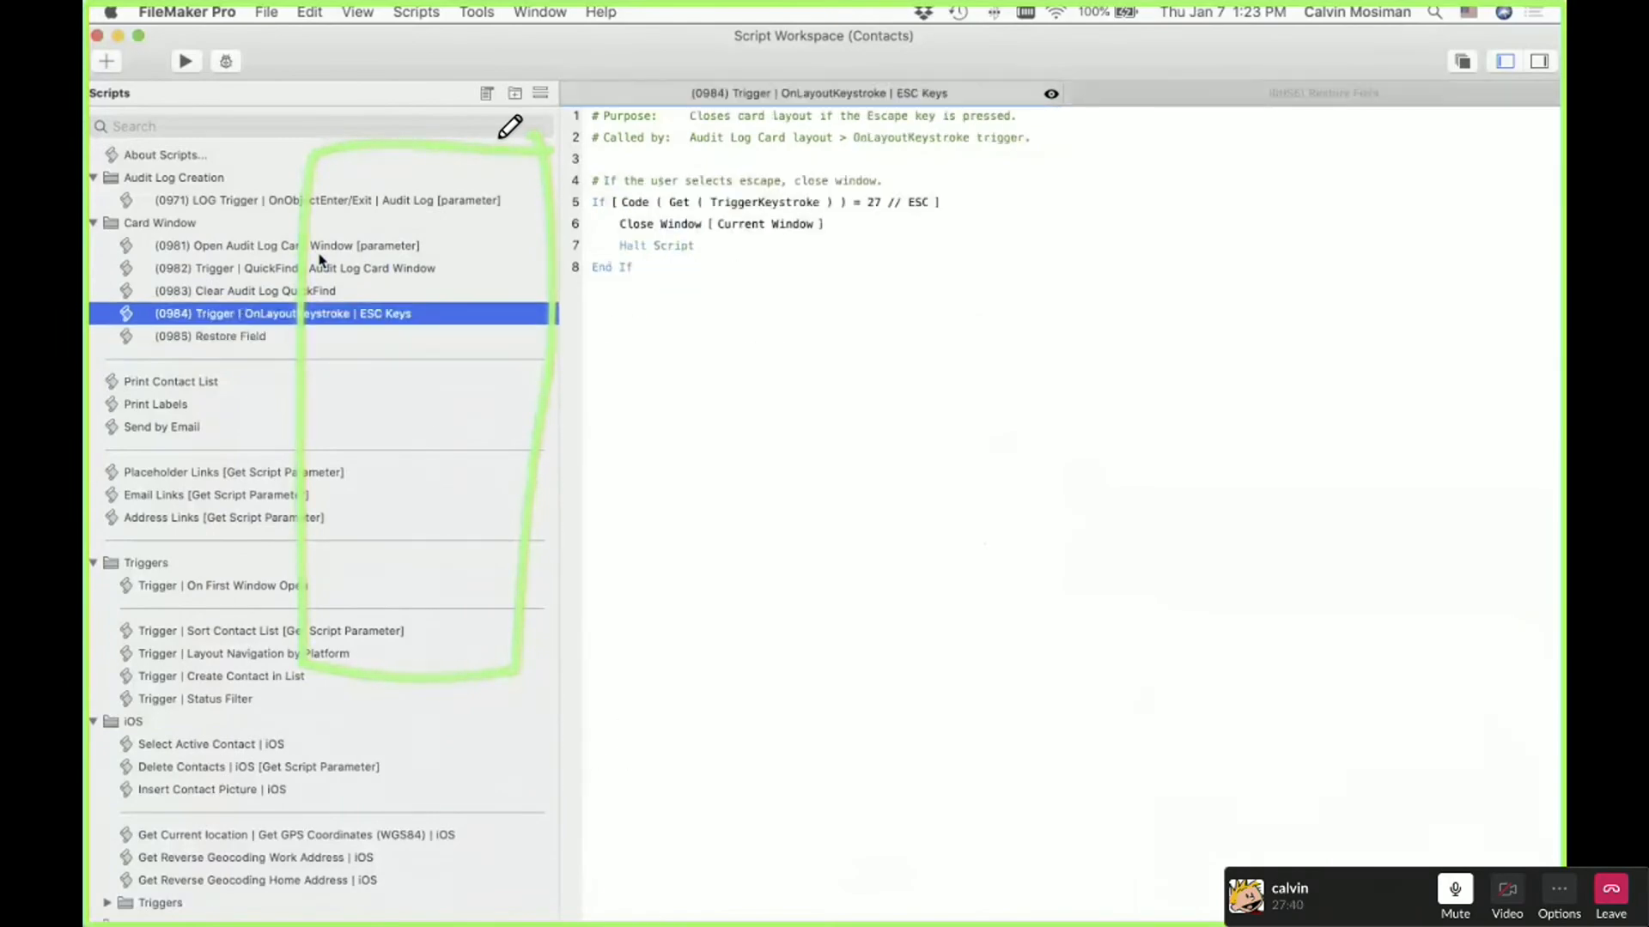
{"action": "key", "text": "Up"}
{"action": "key", "text": "Up"}
{"action": "key", "text": "Up"}
{"action": "key", "text": "Up"}
{"action": "key", "text": "Down"}
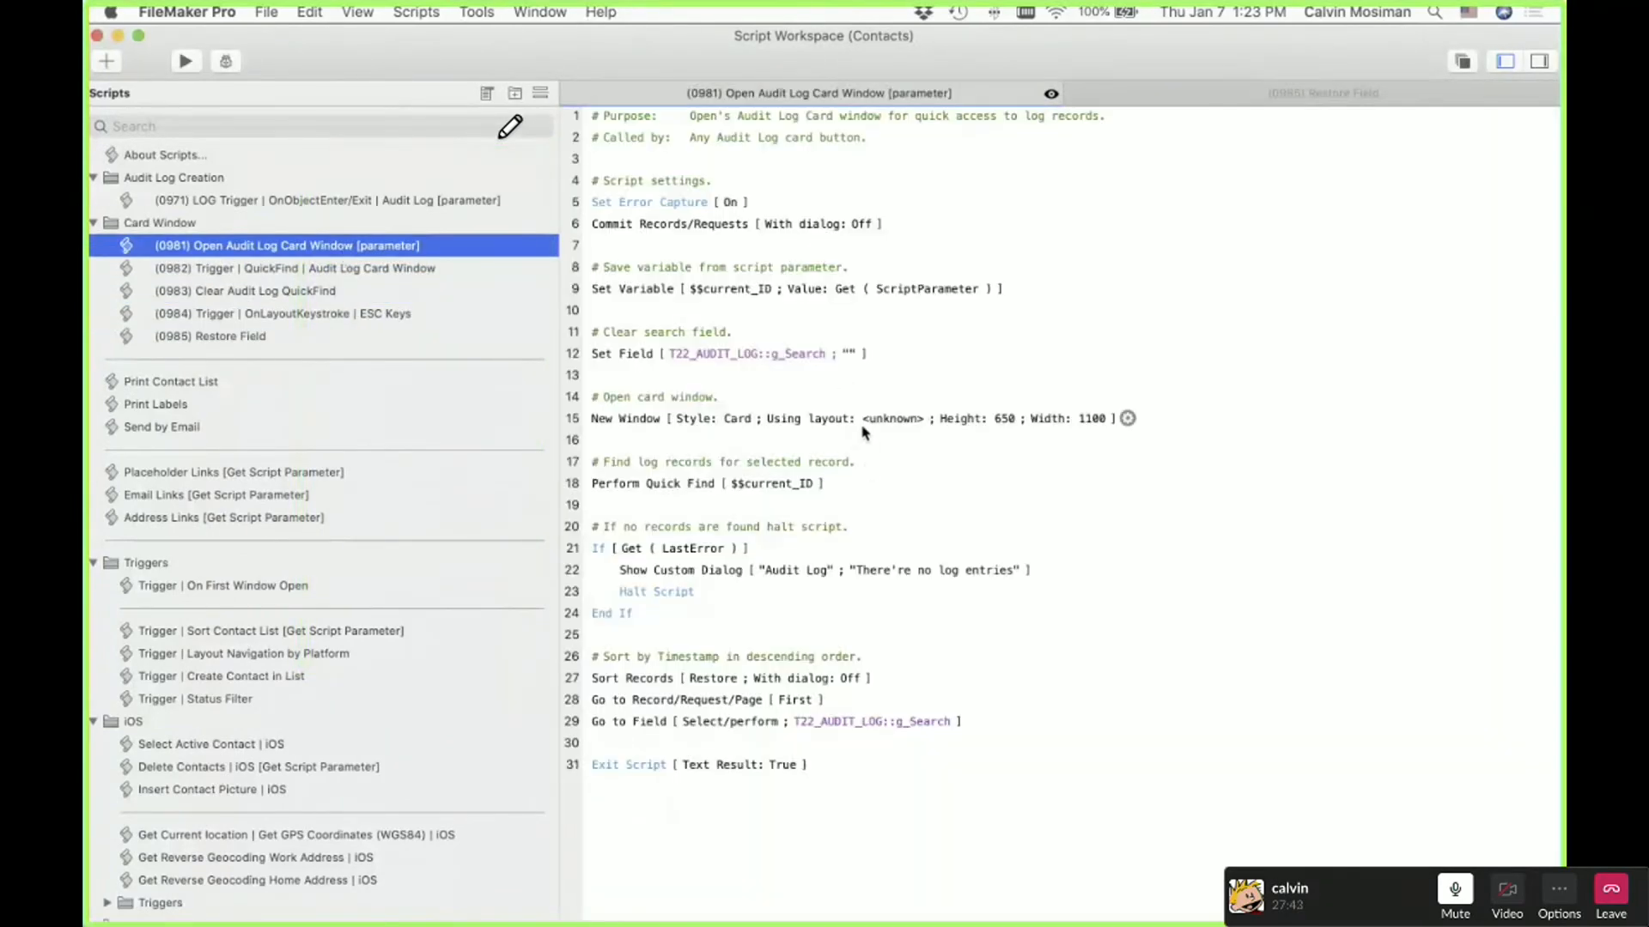
Point the New Window step at the T22_AUDIT_LOG layout and close the script
{"action": "left_click", "coordinate": [899, 421]}
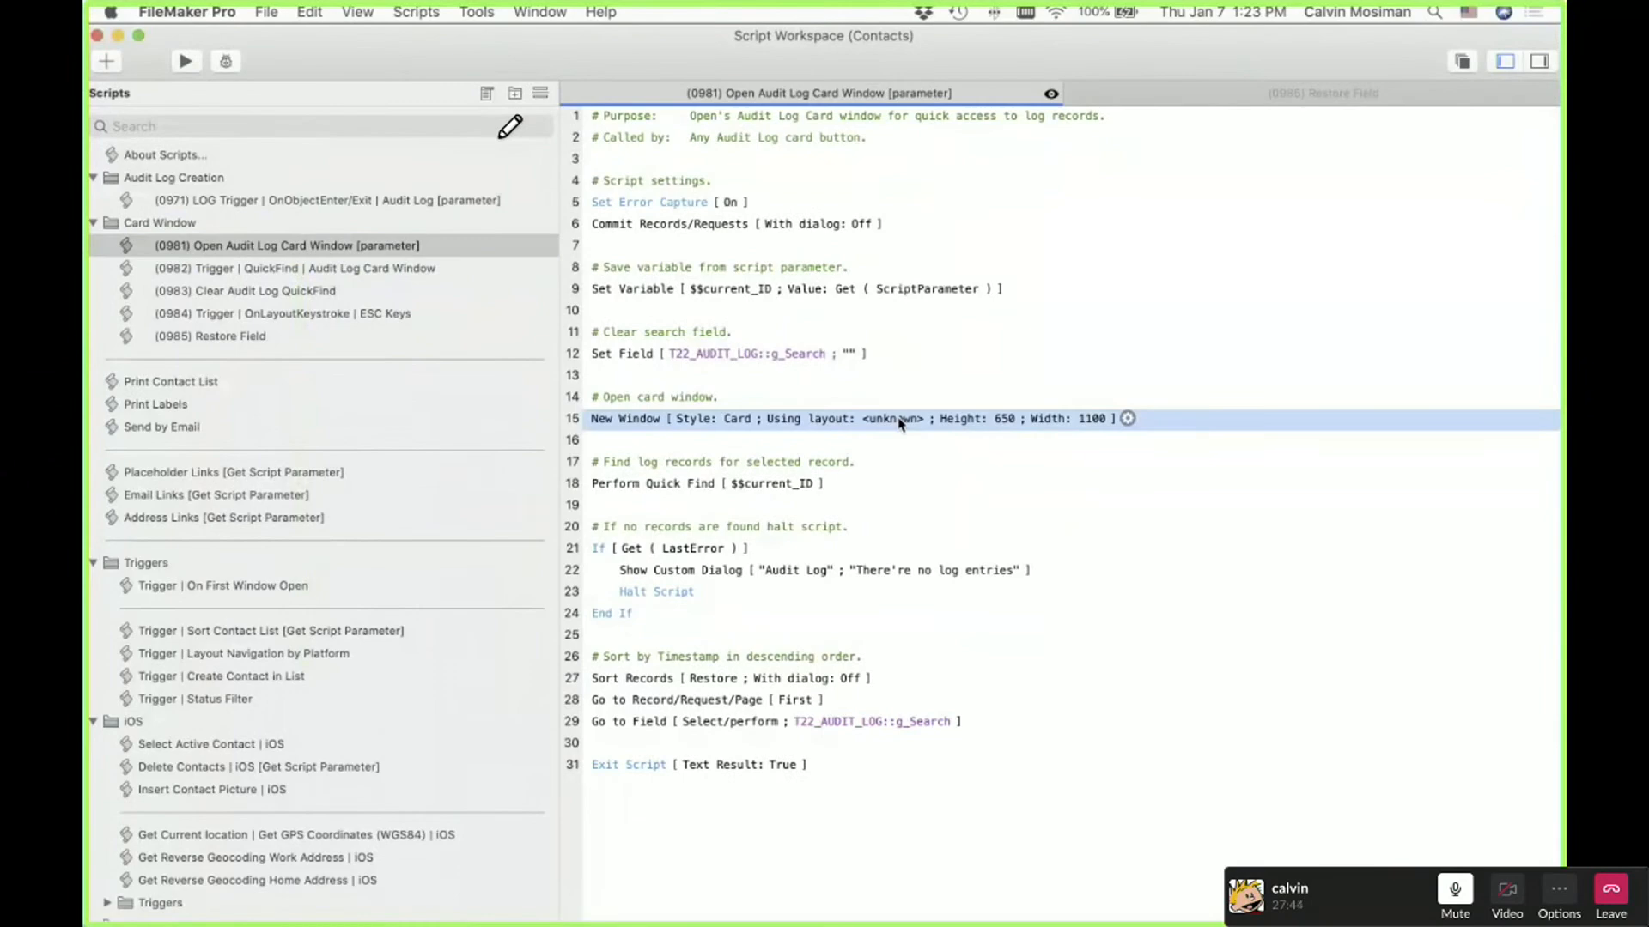
{"action": "double_click", "coordinate": [899, 421]}
{"action": "left_click", "coordinate": [800, 447]}
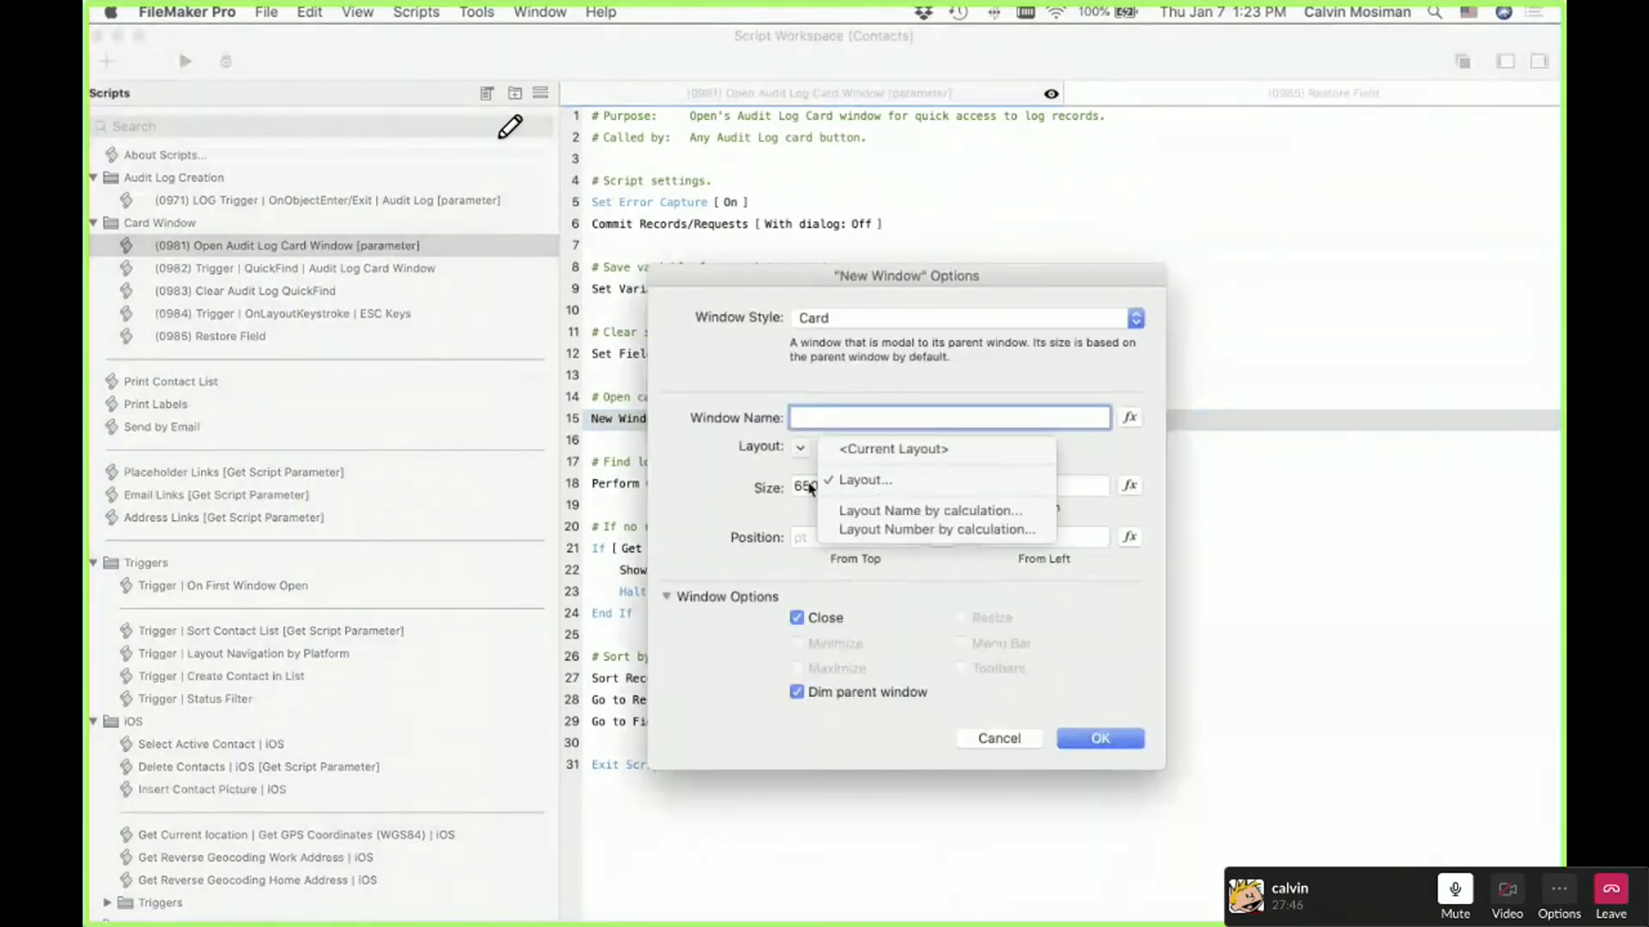
{"action": "left_click", "coordinate": [812, 483]}
{"action": "left_click", "coordinate": [385, 450]}
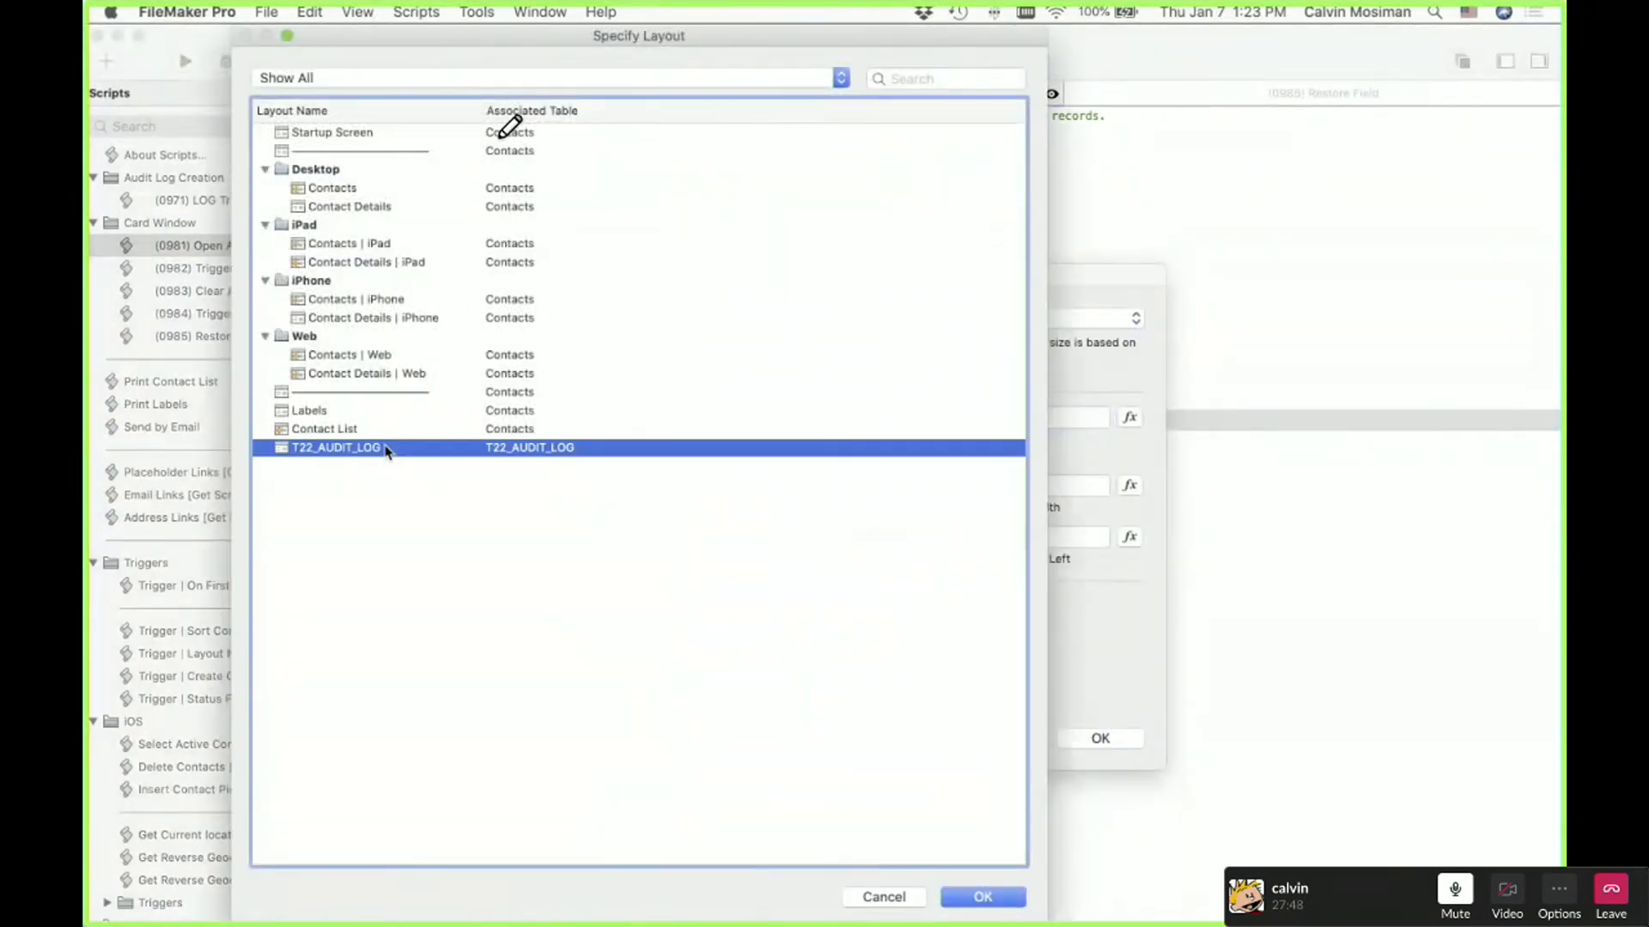
{"action": "double_click", "coordinate": [385, 449]}
{"action": "left_click", "coordinate": [1115, 738]}
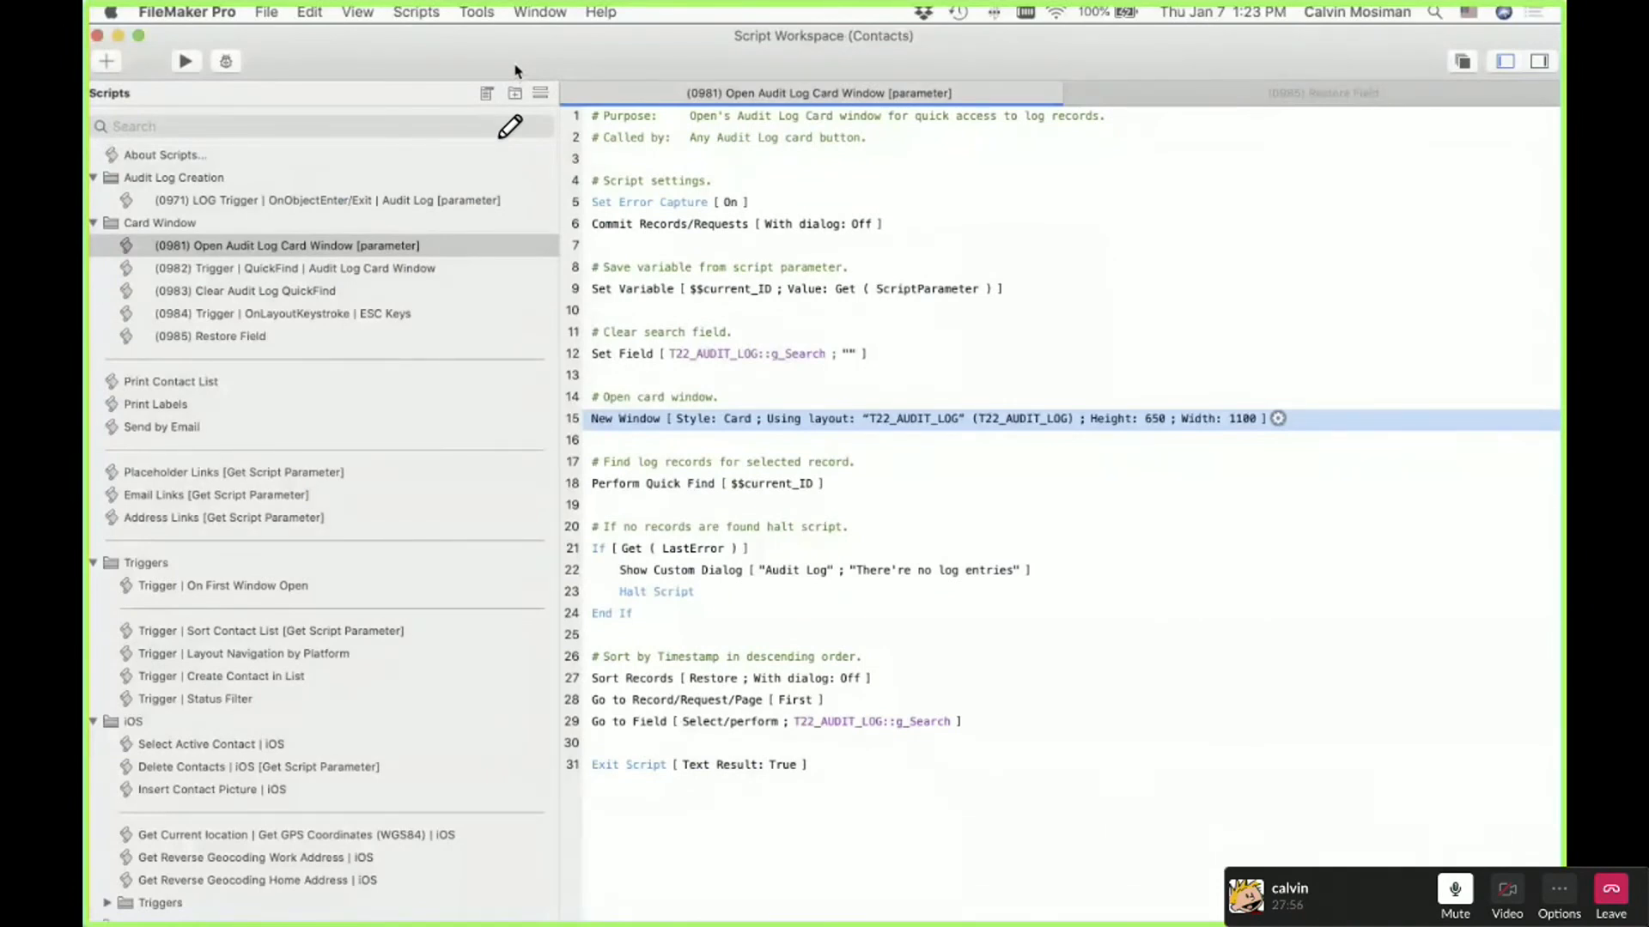
{"action": "key", "text": "super+w"}
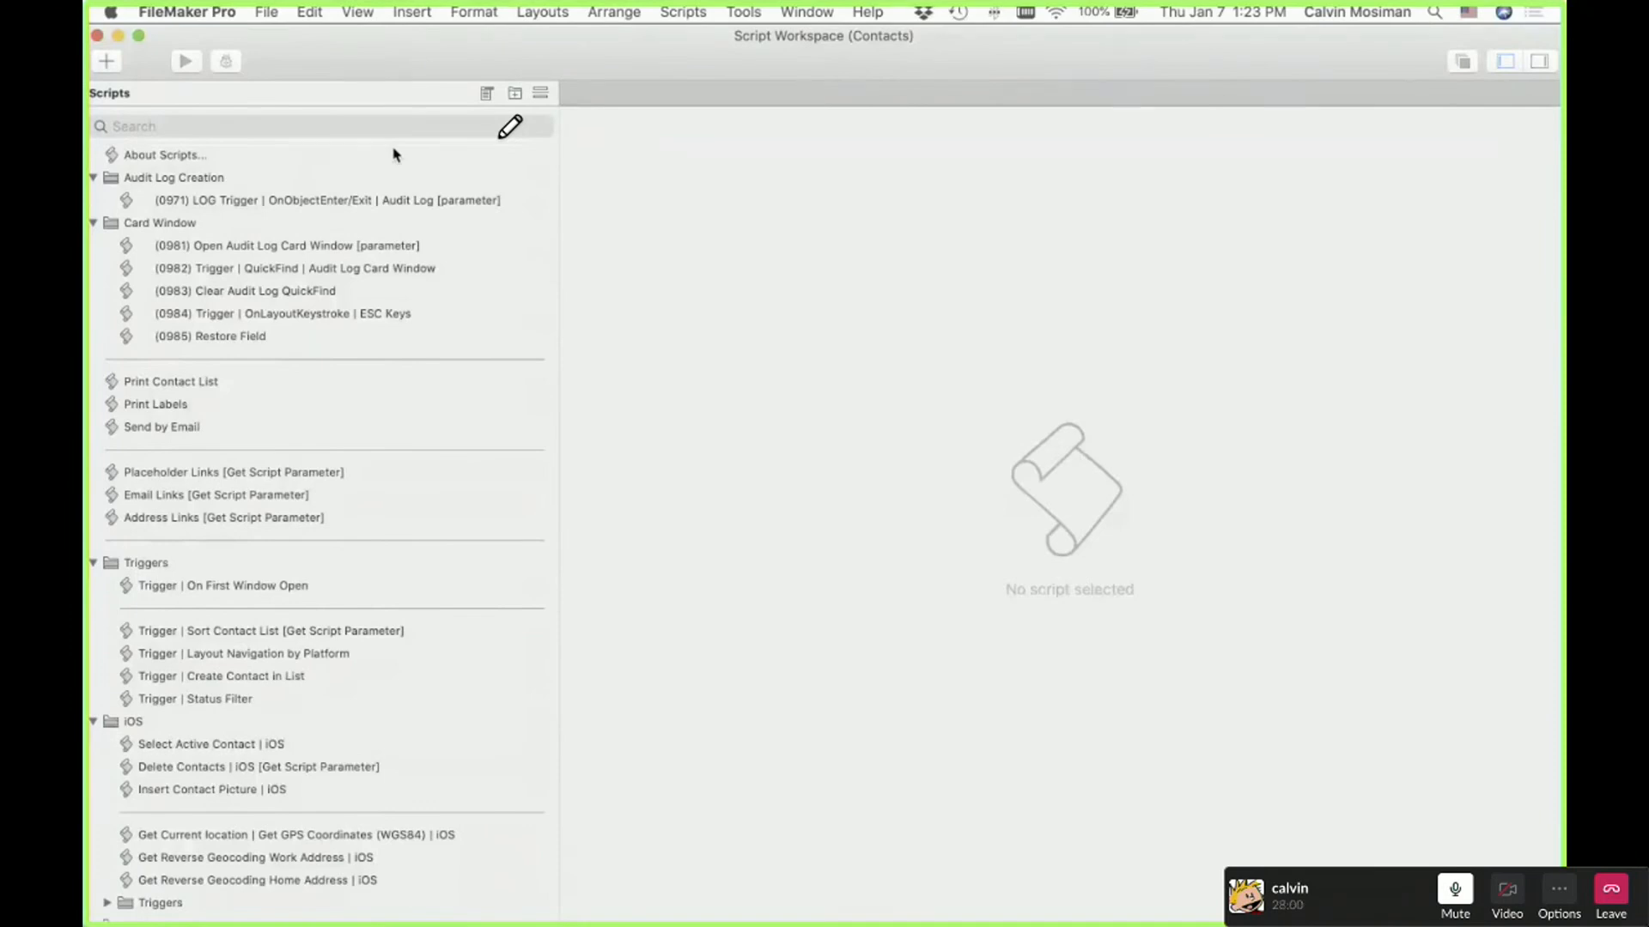
Close the Script Workspace and rearrange the Contacts layout and Audit Log Demo windows
{"action": "key", "text": "super+w"}
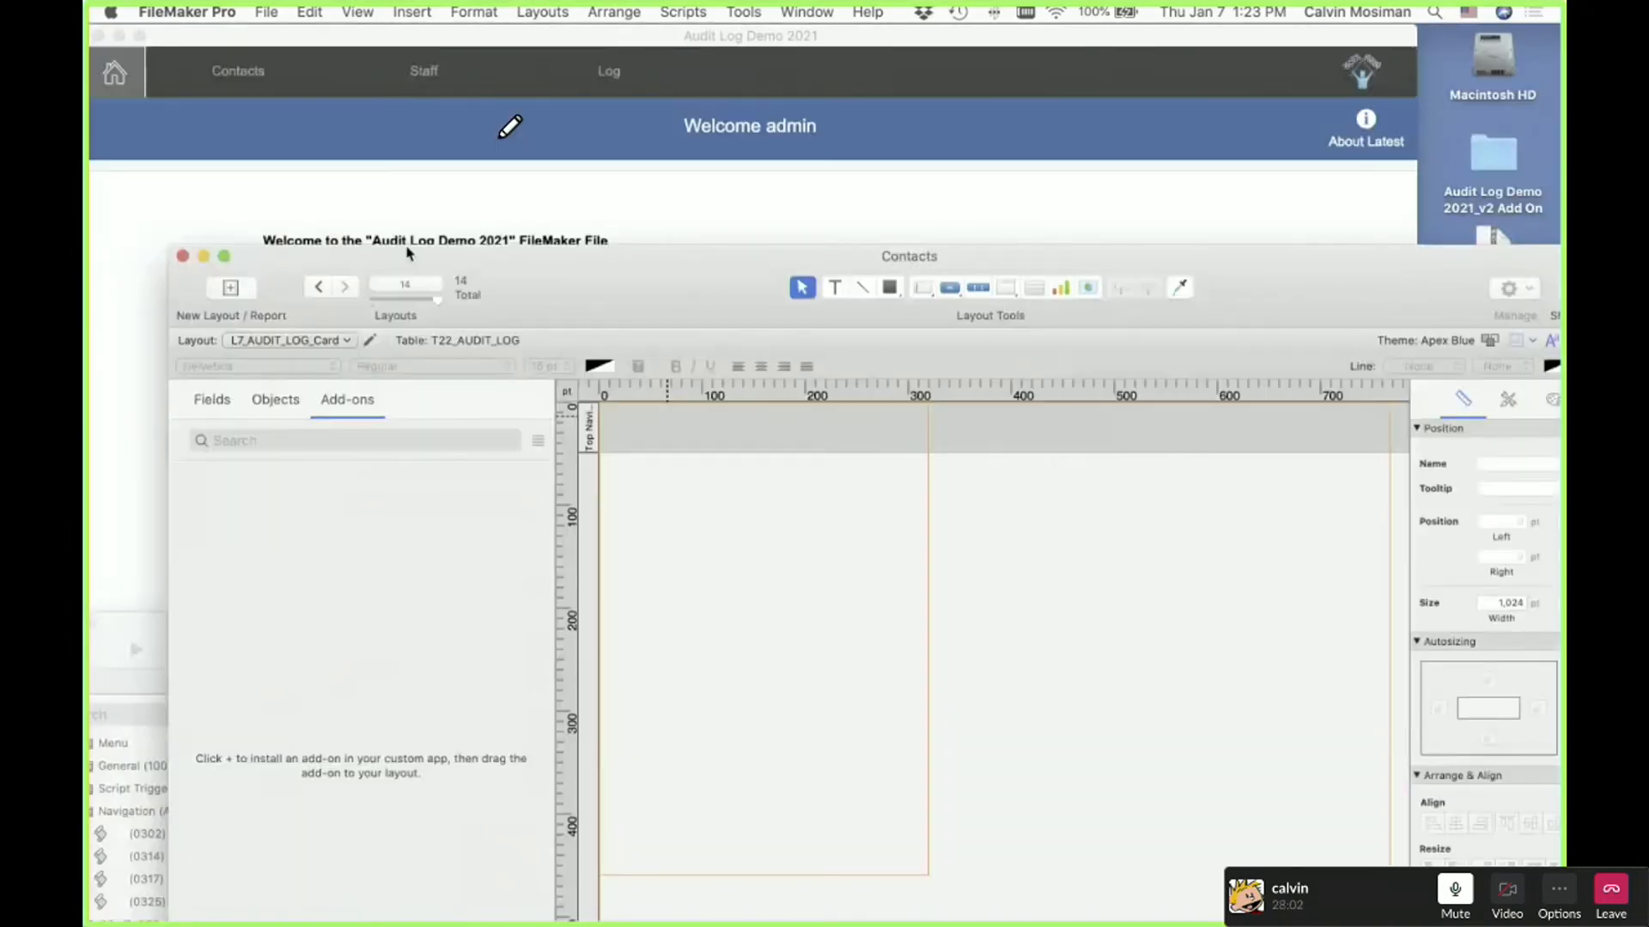
{"action": "double_click", "coordinate": [407, 254]}
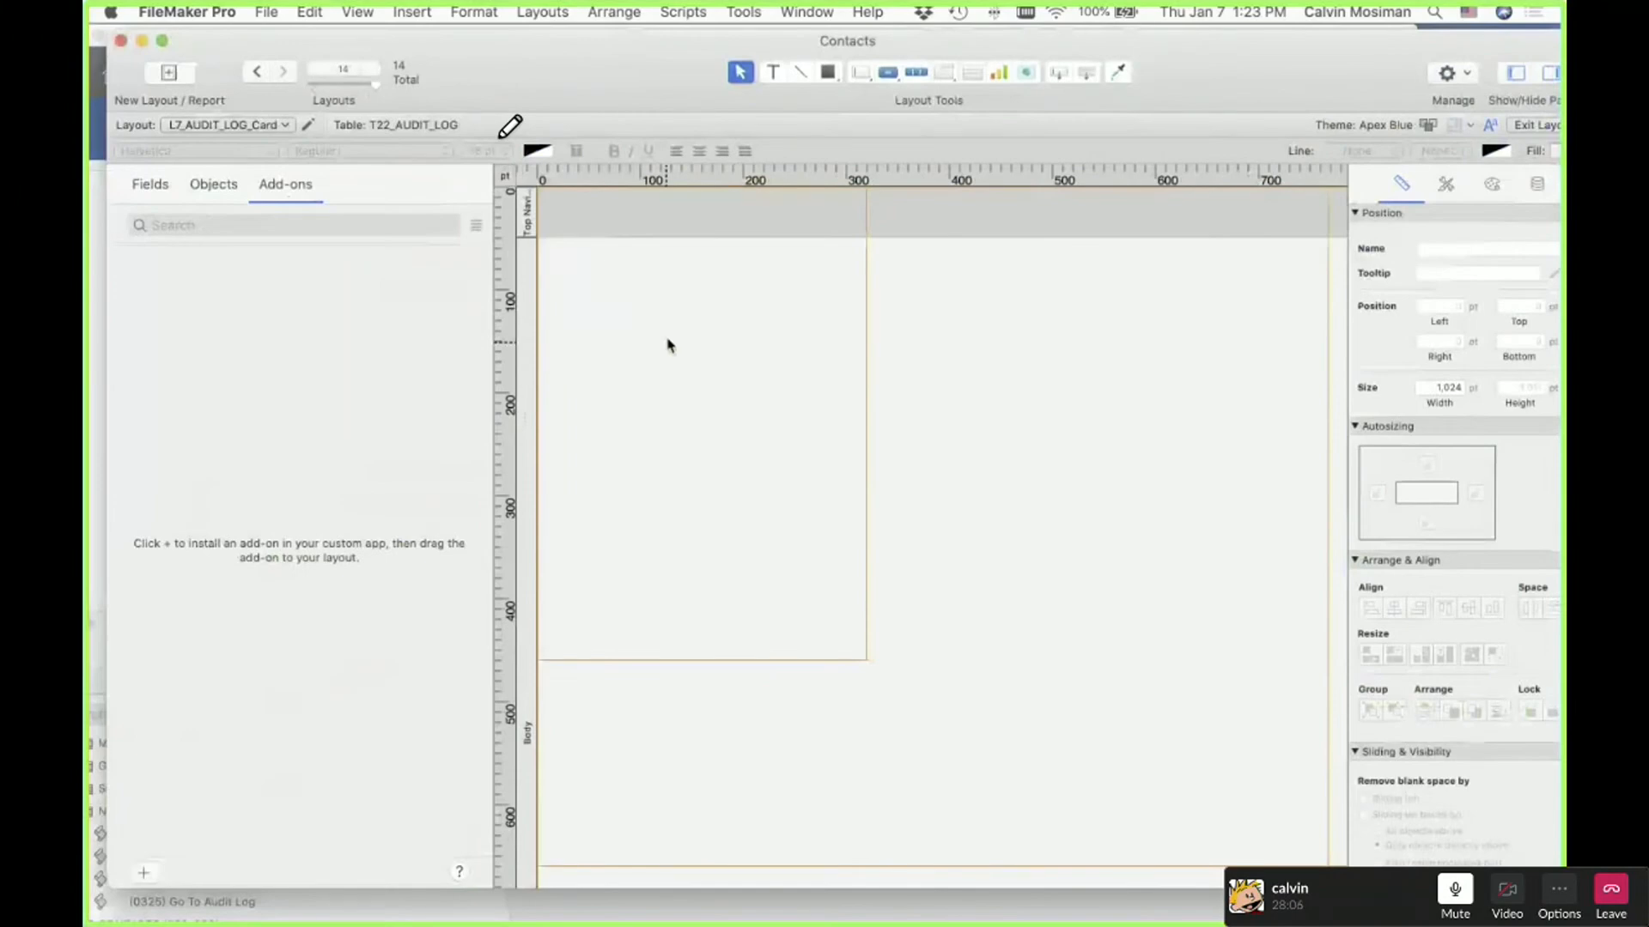
{"action": "left_click_drag", "start_coordinate": [755, 55], "coordinate": [772, 522]}
{"action": "key", "text": "super+grave"}
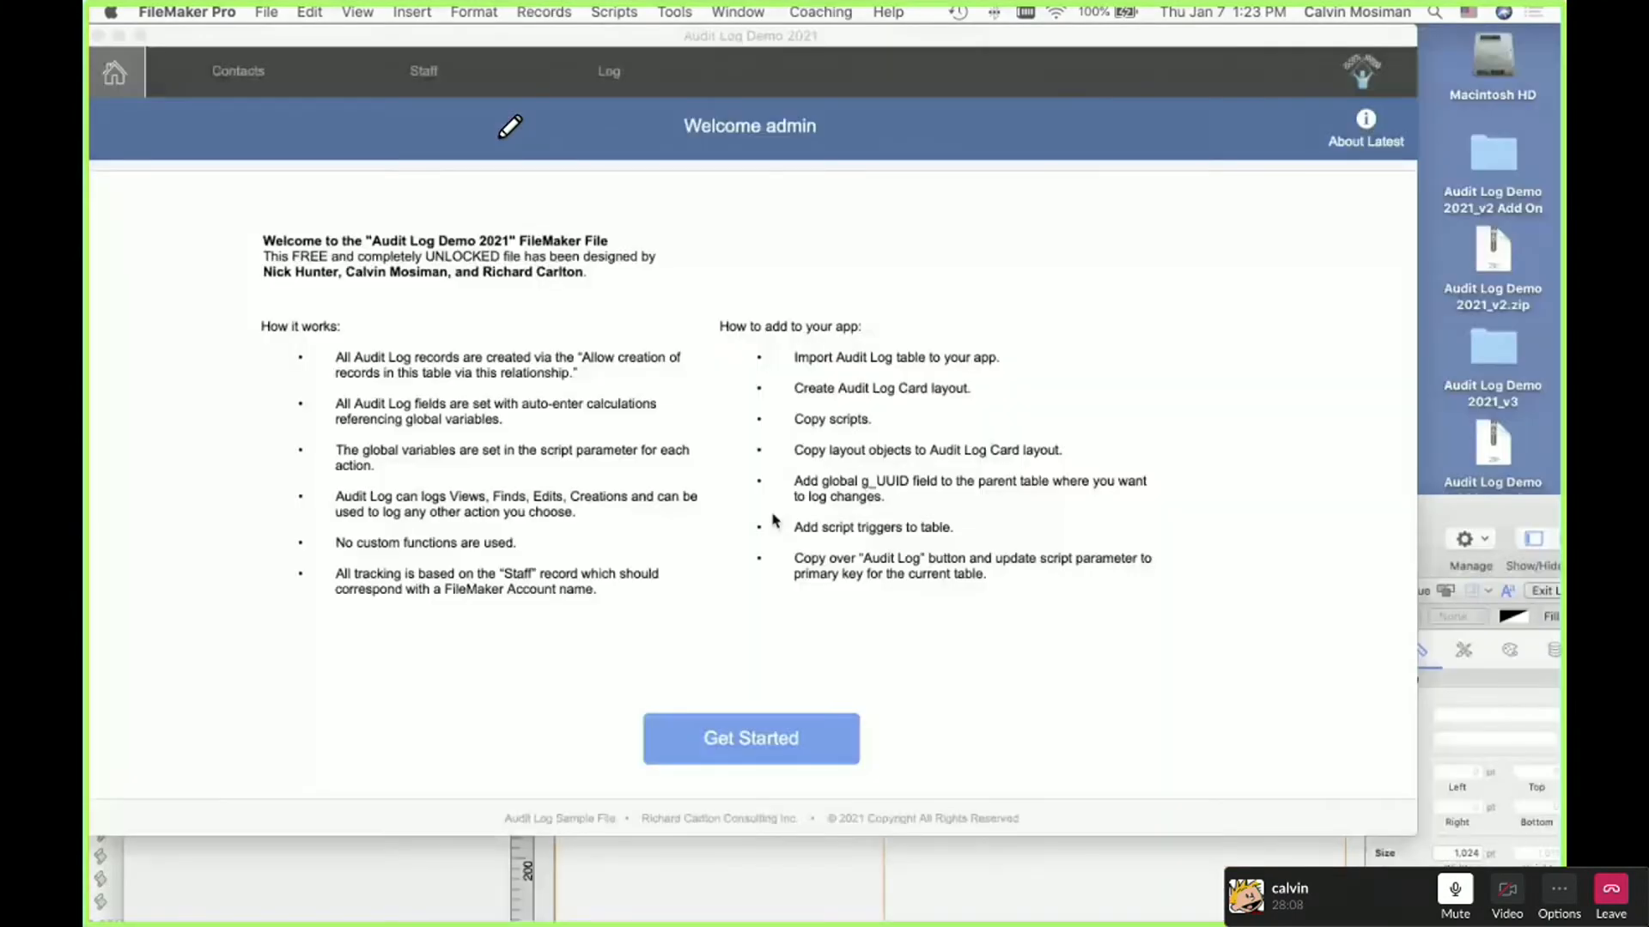
{"action": "key", "text": "super+grave"}
{"action": "key", "text": "super+grave"}
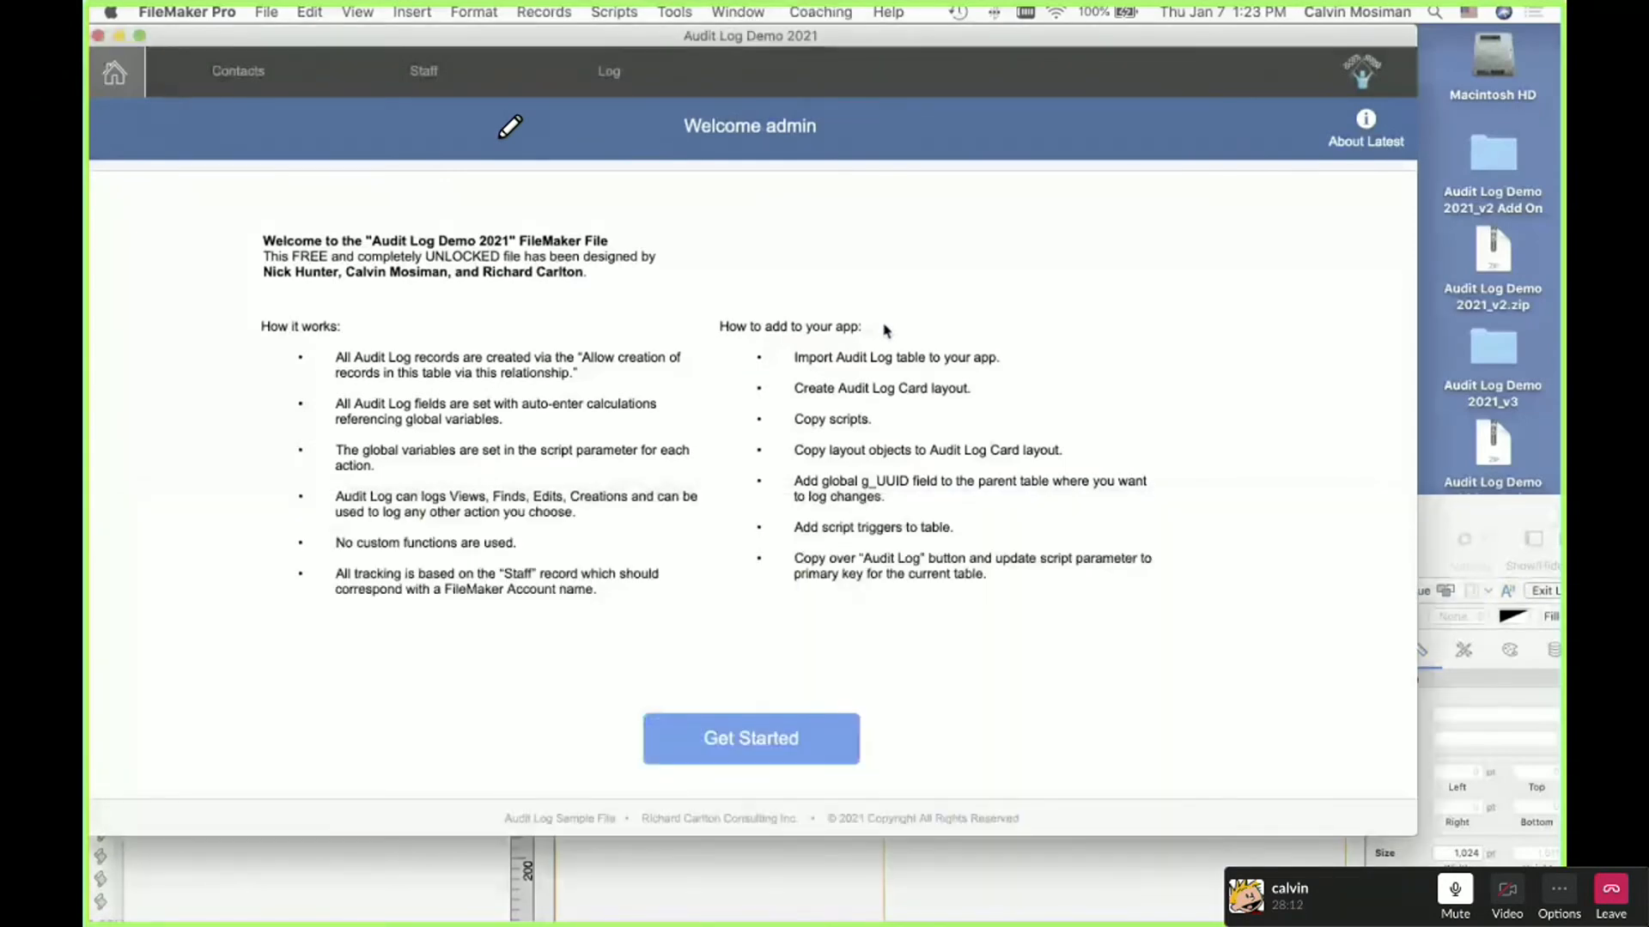
Open the demo's L7_AUDIT_LOG_Card layout in Layout mode and select all its objects
{"action": "key", "text": "super+shift+l"}
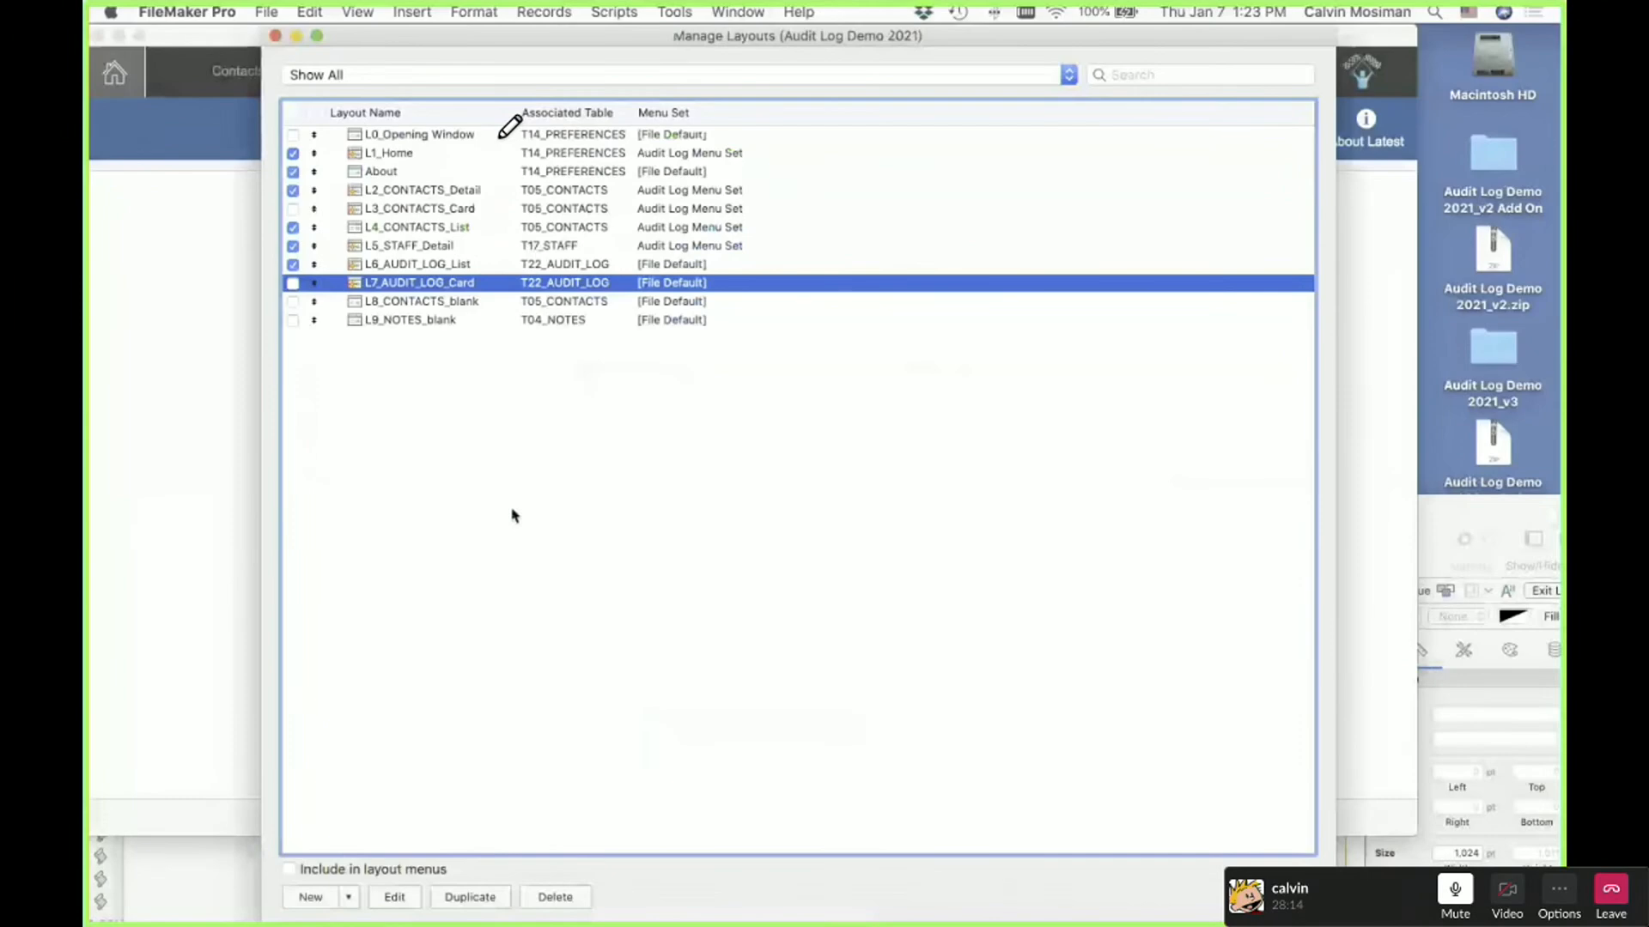
{"action": "key", "text": "Return"}
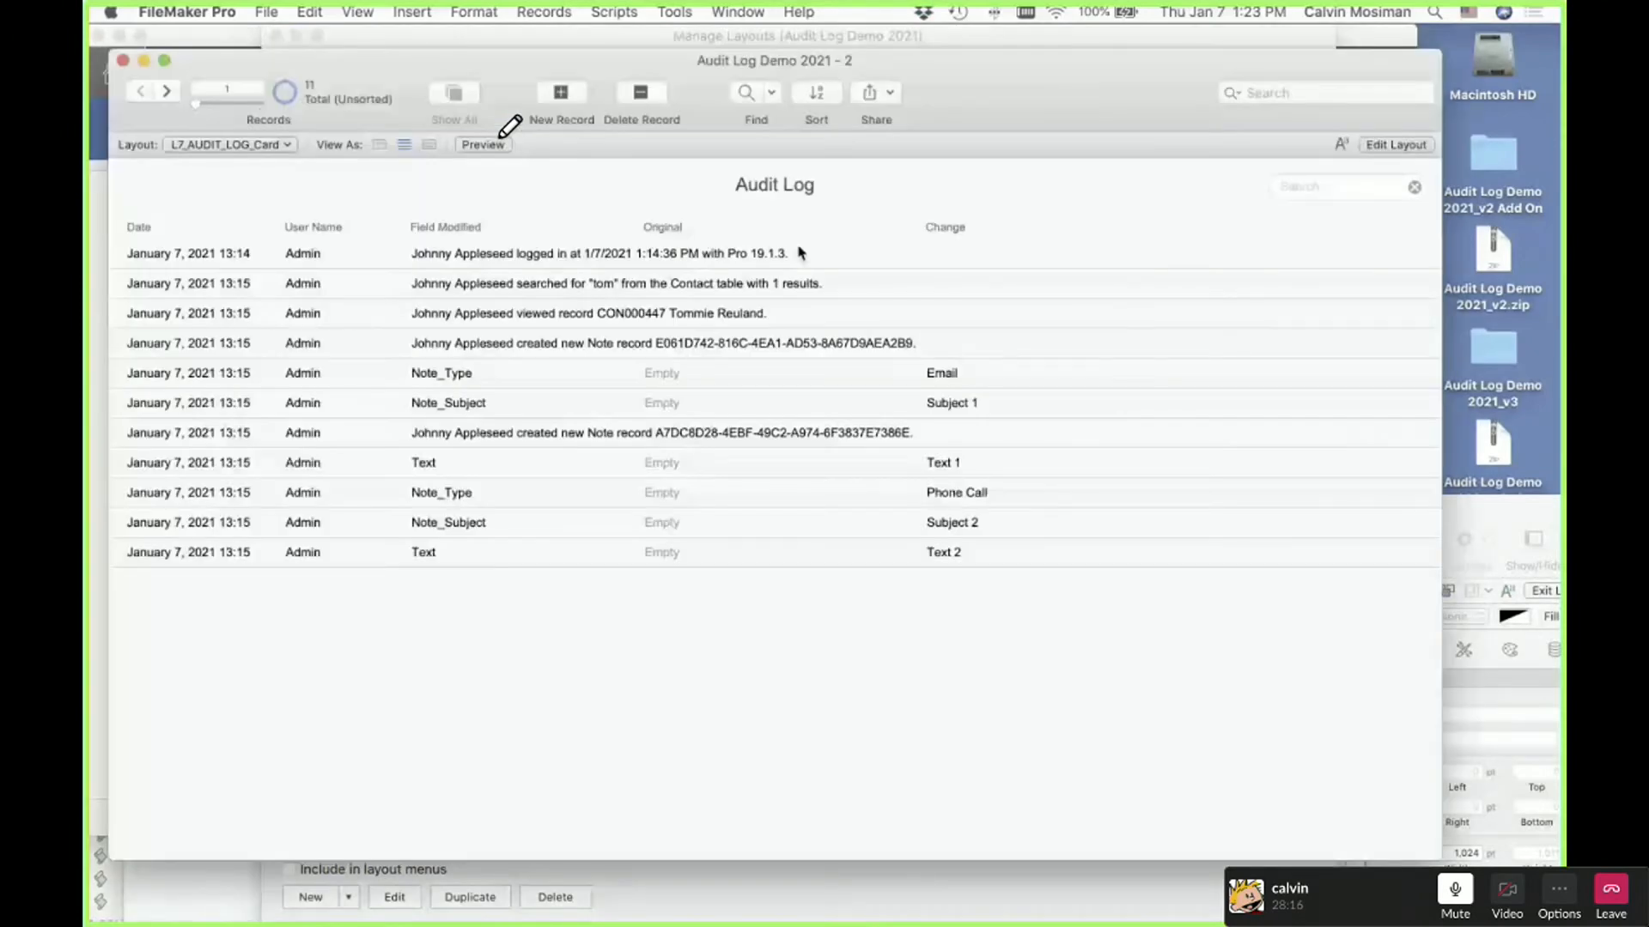
{"action": "key", "text": "super+l"}
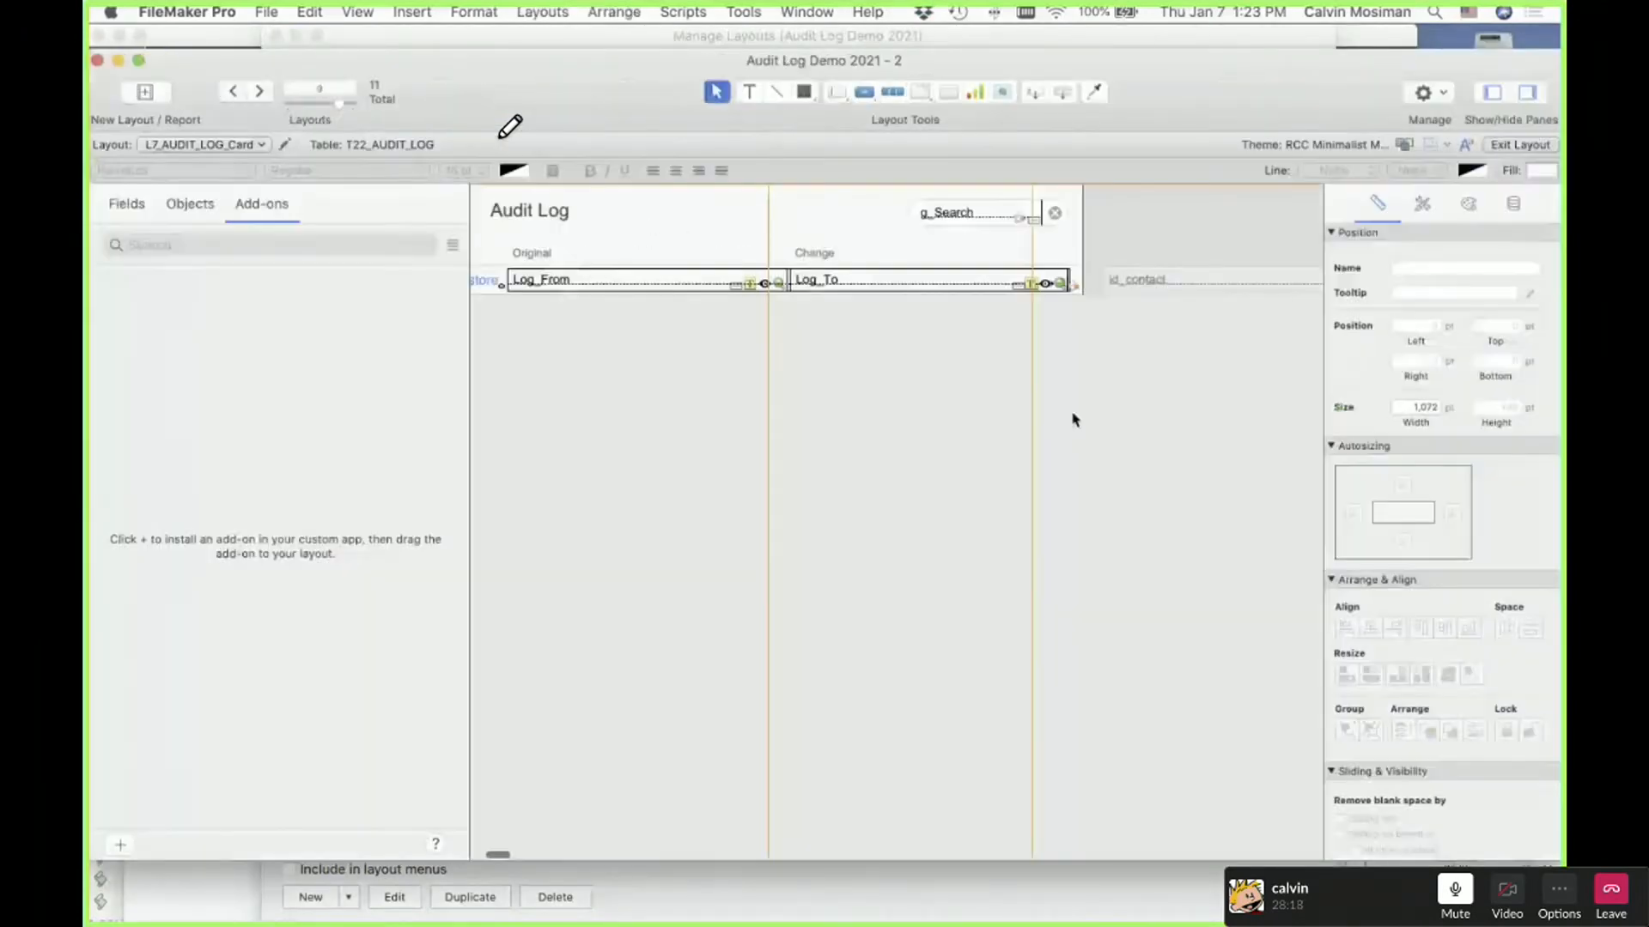
{"action": "key", "text": "super+a"}
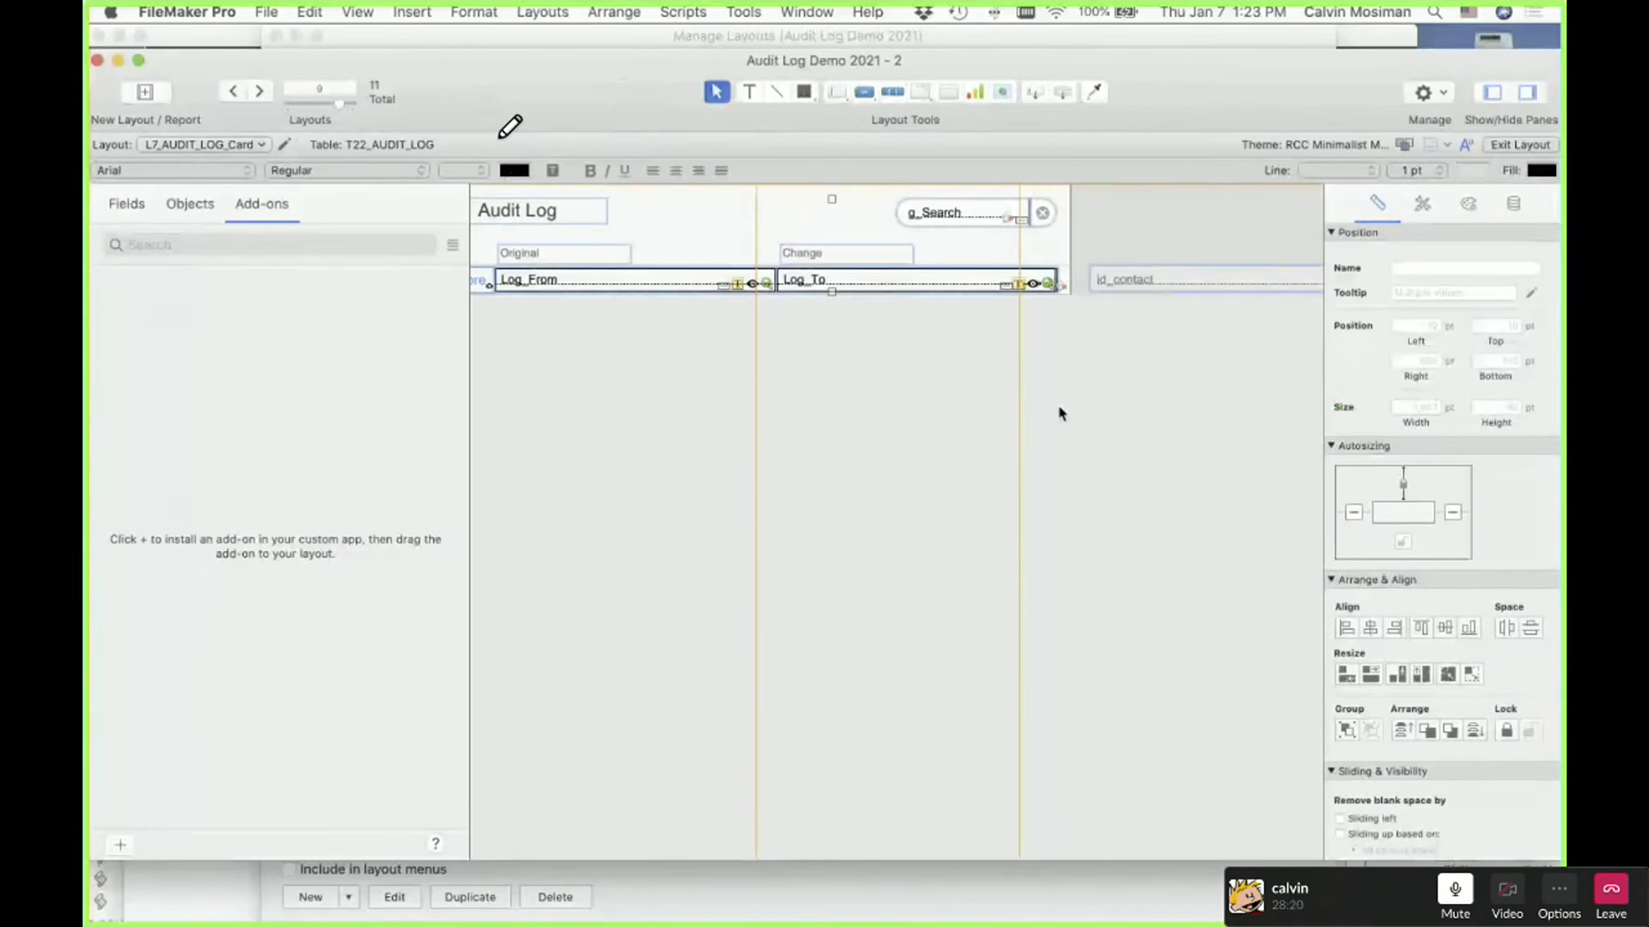
{"action": "scroll", "coordinate": [885, 372], "scroll_direction": "left", "scroll_amount": 10}
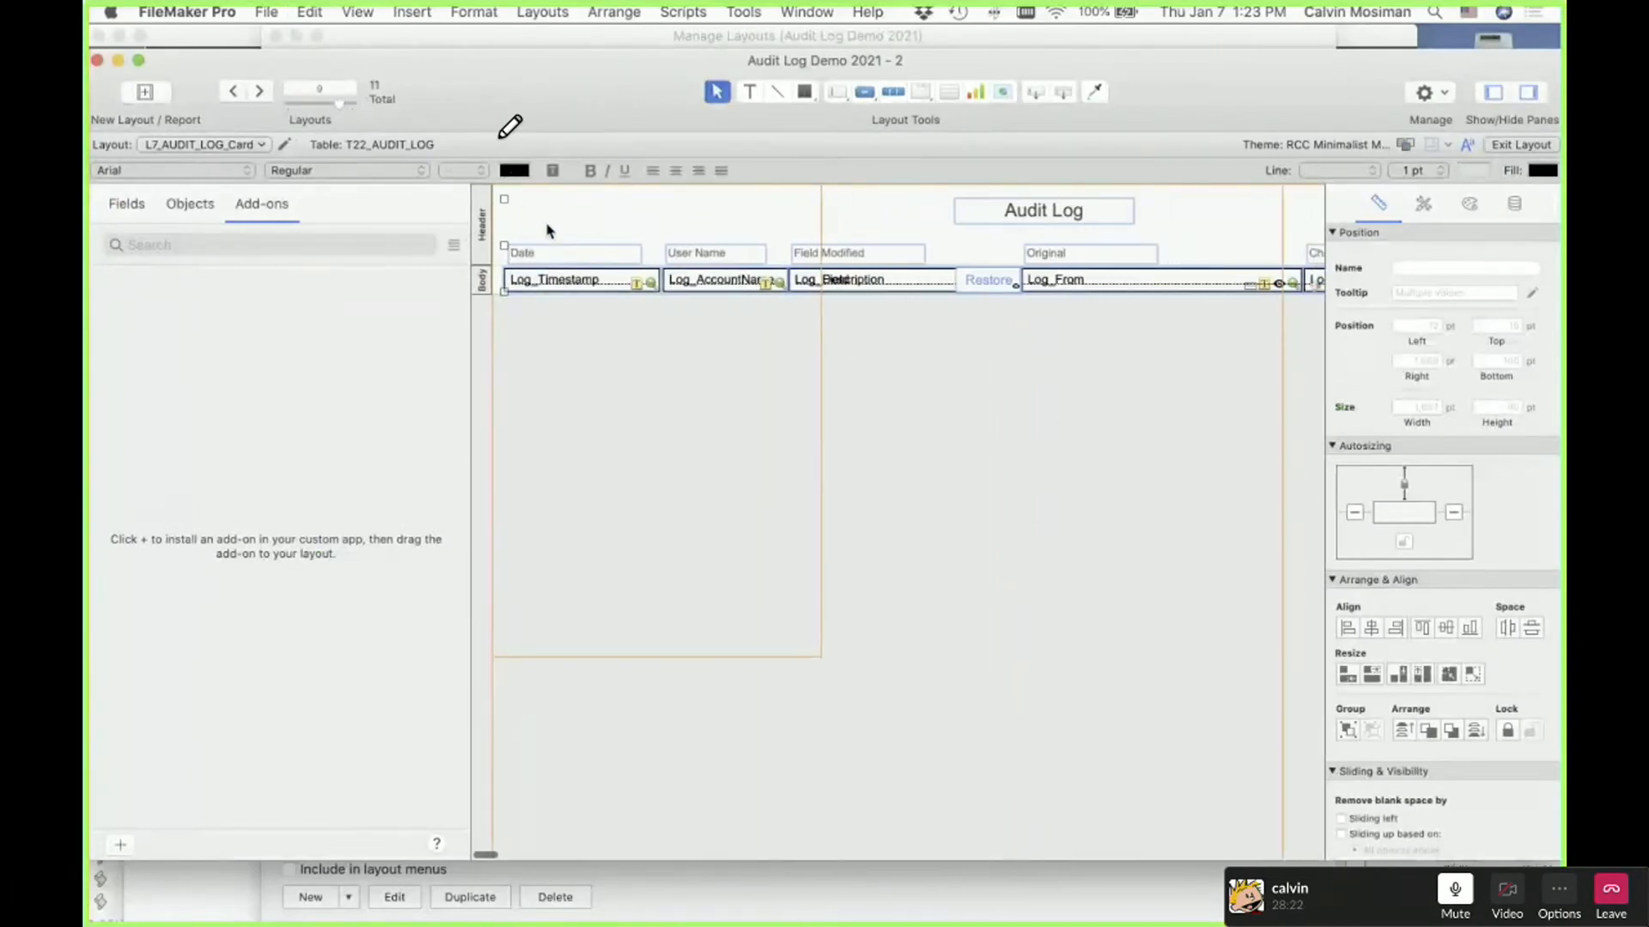
Check the demo layout's Header and Body part heights, then return to the Contacts layout window
{"action": "left_click", "coordinate": [483, 233]}
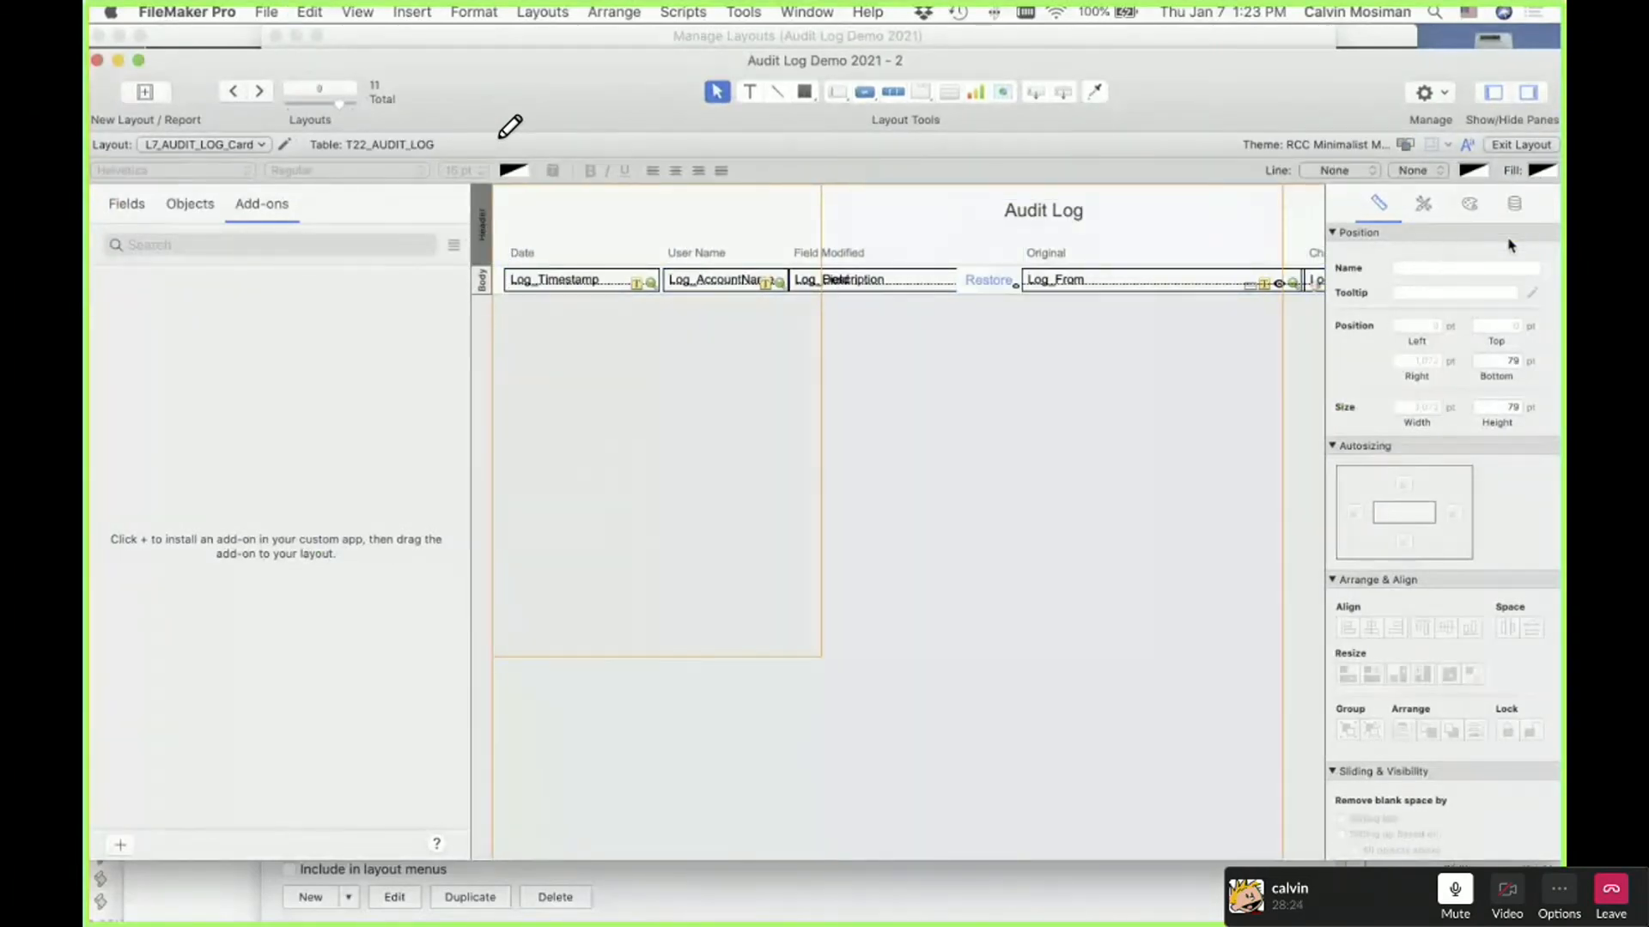
{"action": "left_click", "coordinate": [1177, 904]}
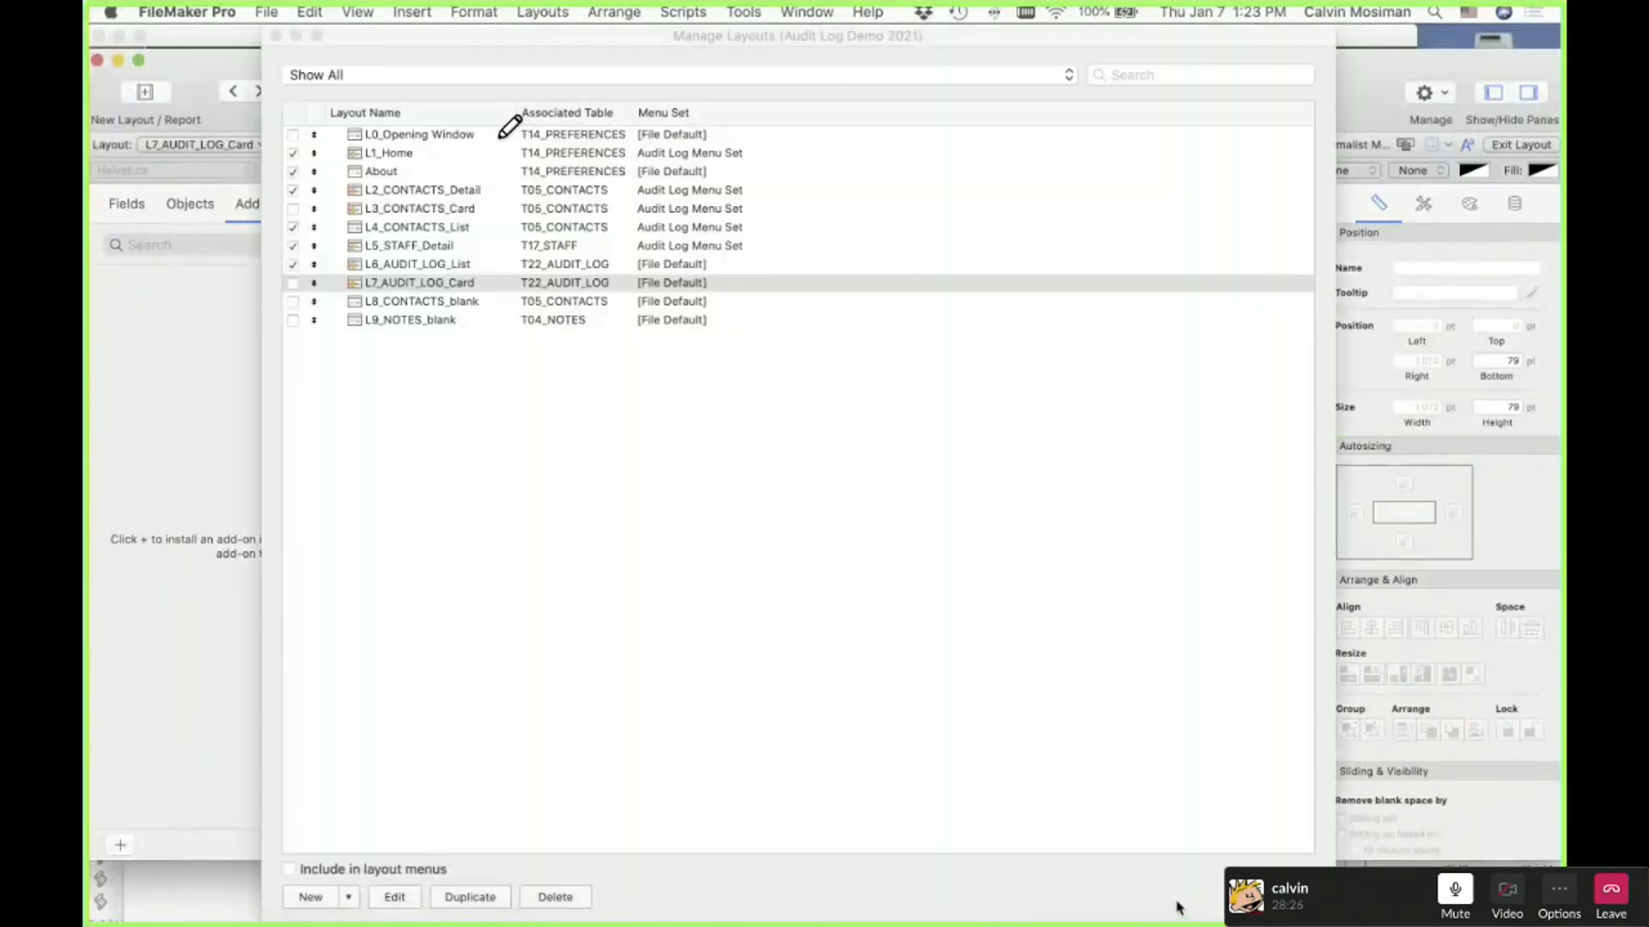
{"action": "key", "text": "super+w"}
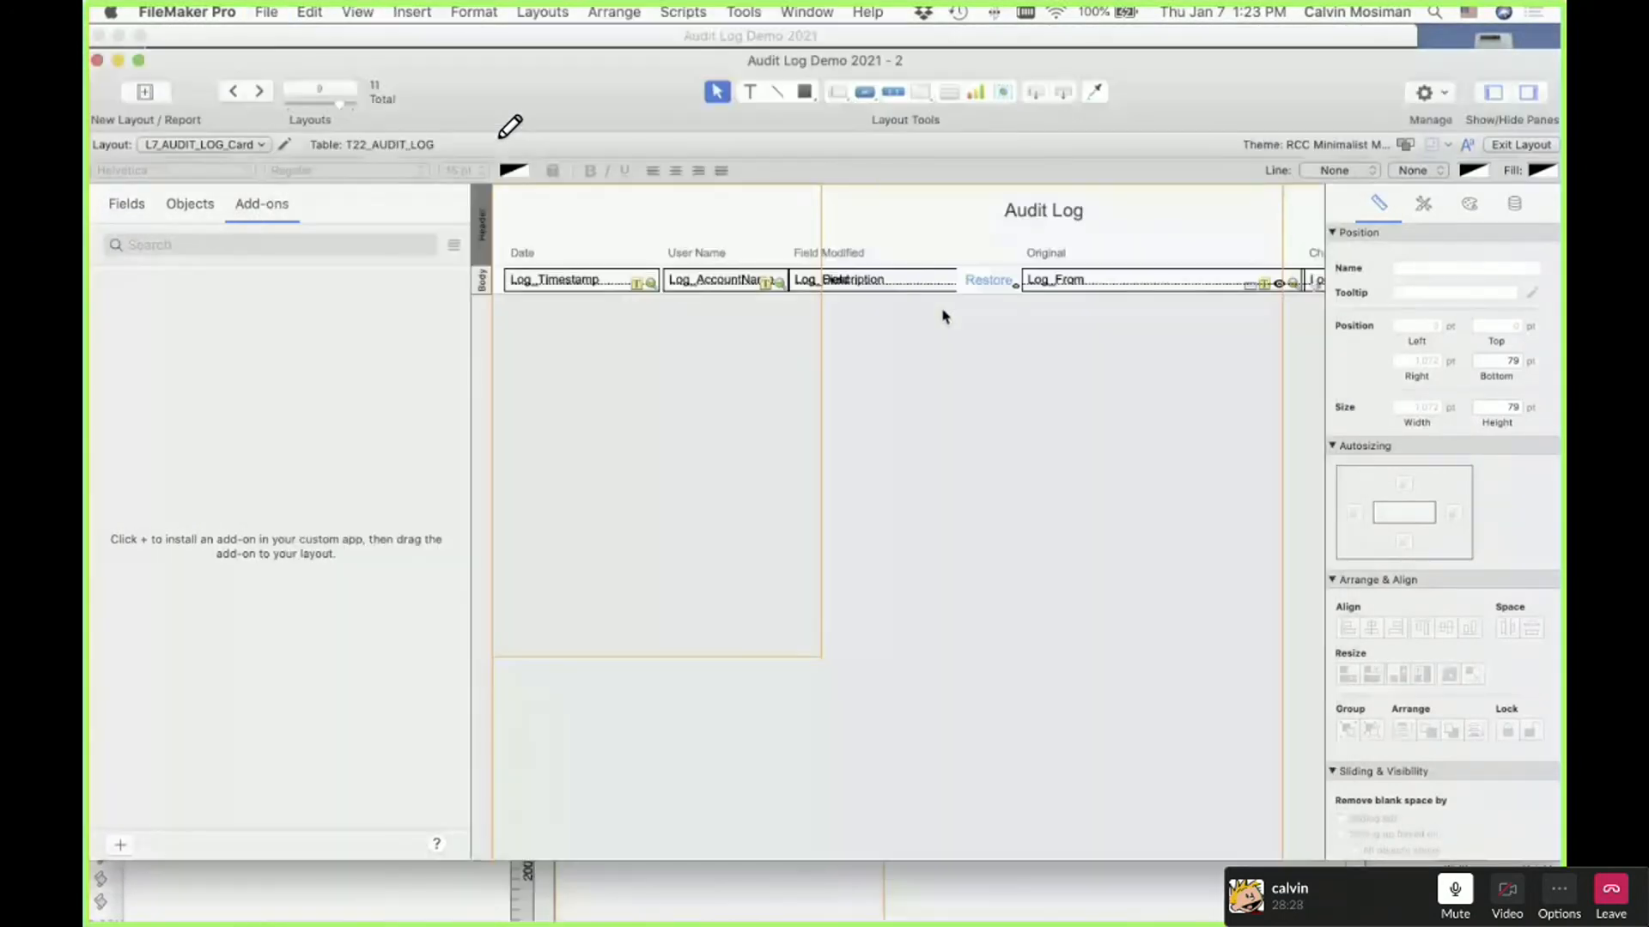
{"action": "left_click", "coordinate": [482, 279]}
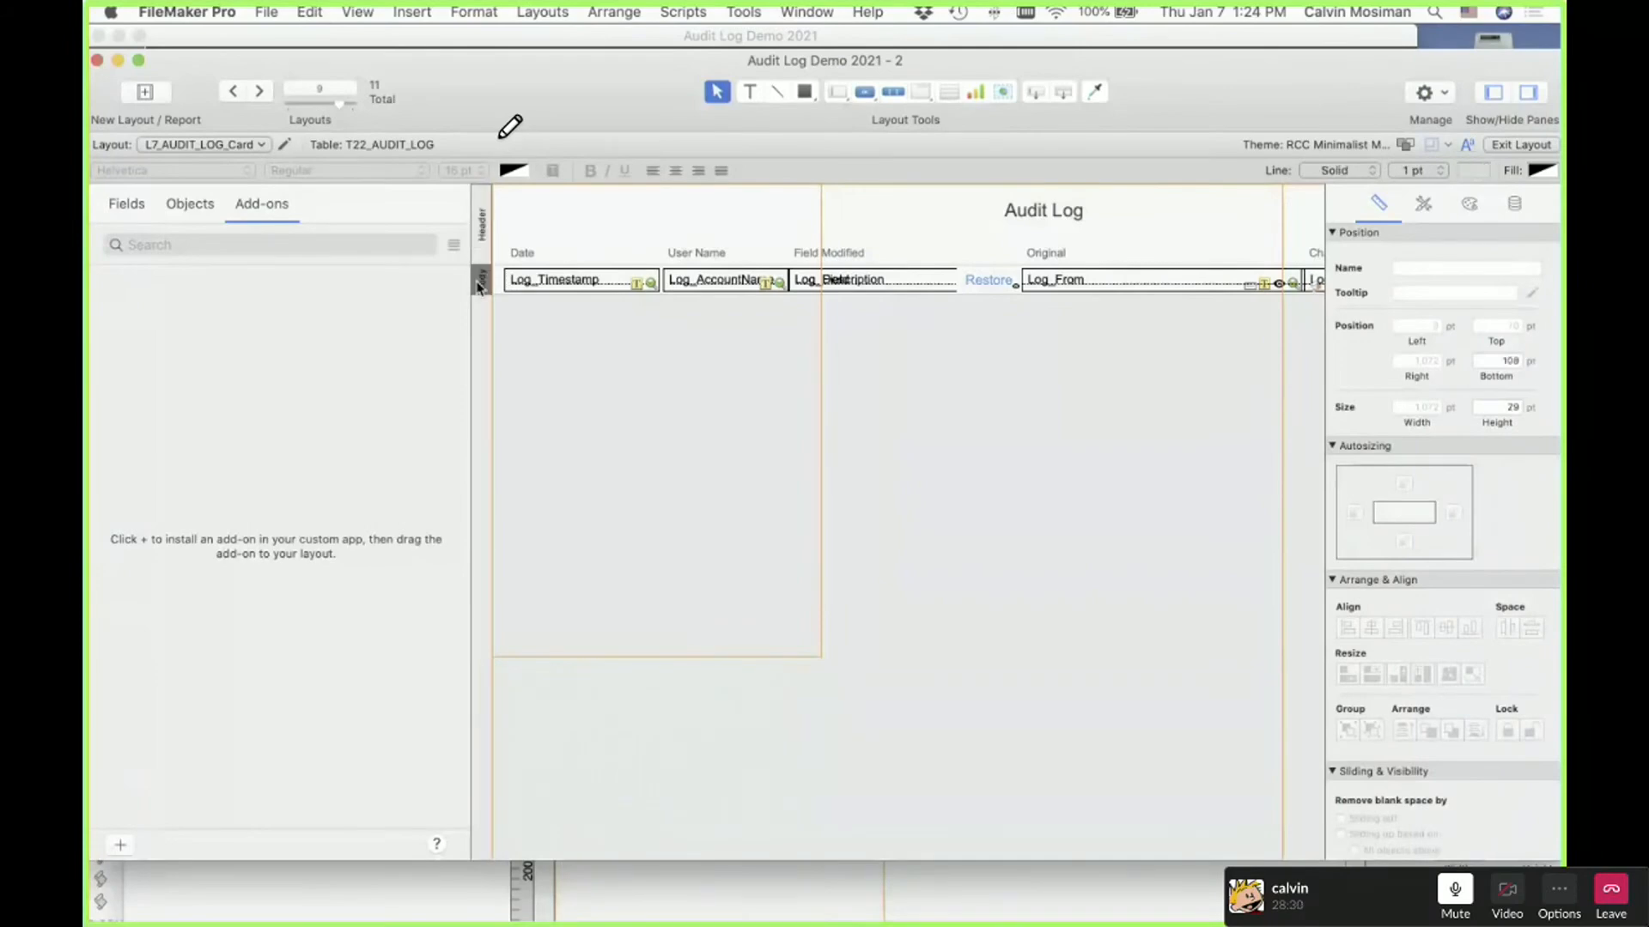
{"action": "key", "text": "ctrl+Up"}
{"action": "left_click", "coordinate": [409, 261]}
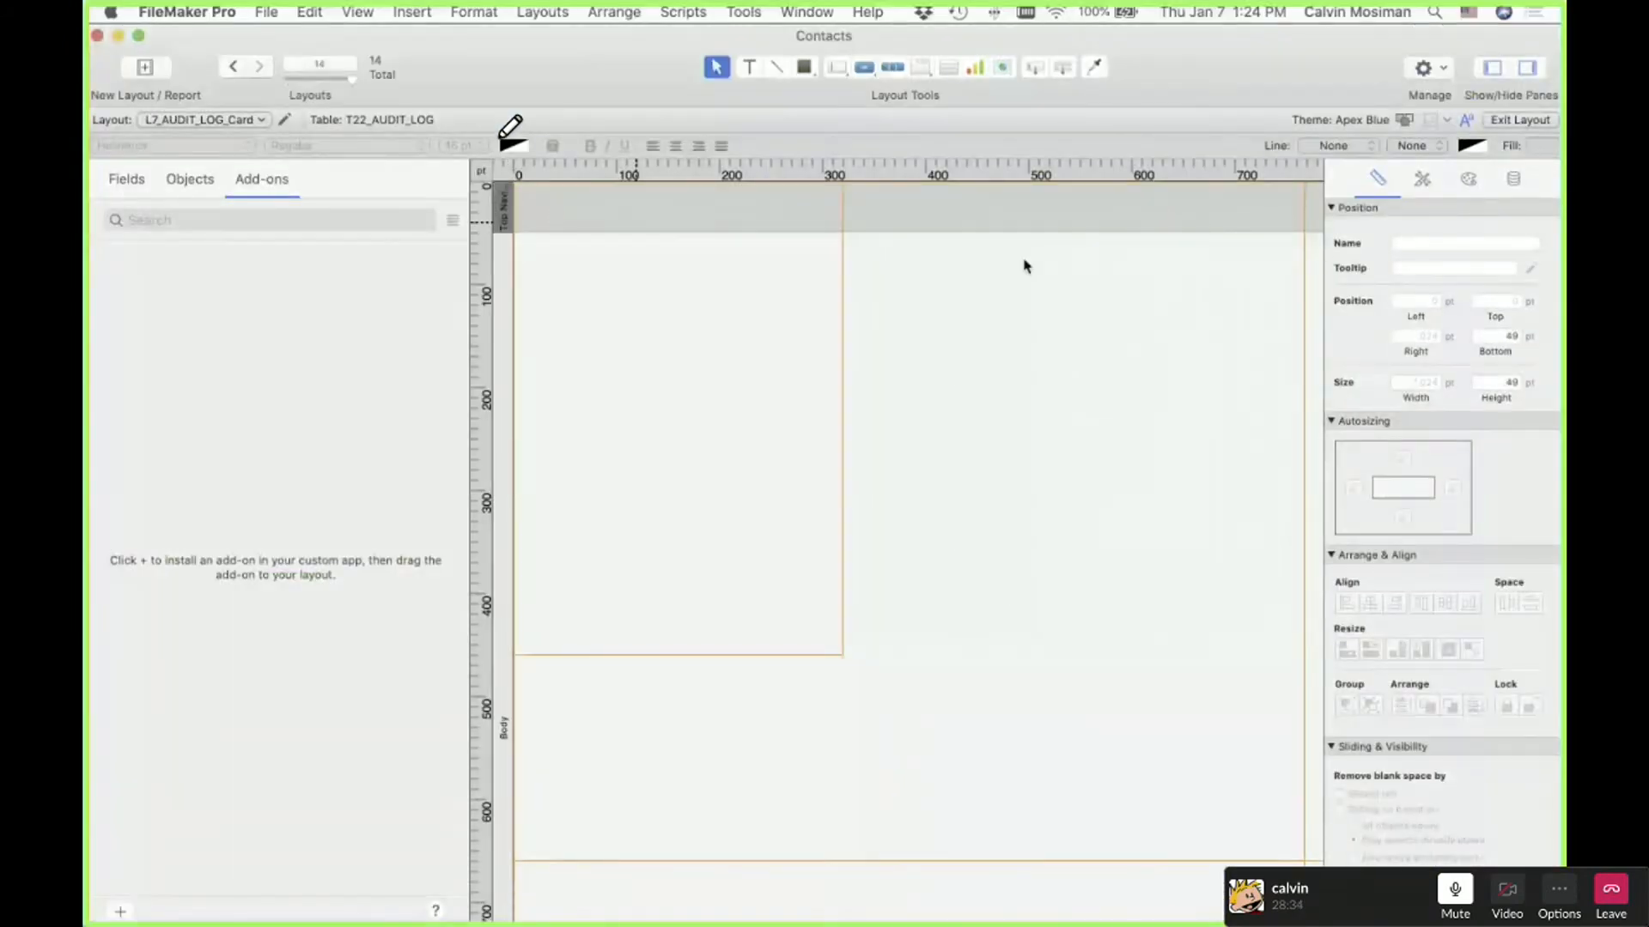
Set the Top Navigation part height to 79 and the Body part to 29 pt
{"action": "left_click", "coordinate": [1495, 387]}
{"action": "key", "text": "Return"}
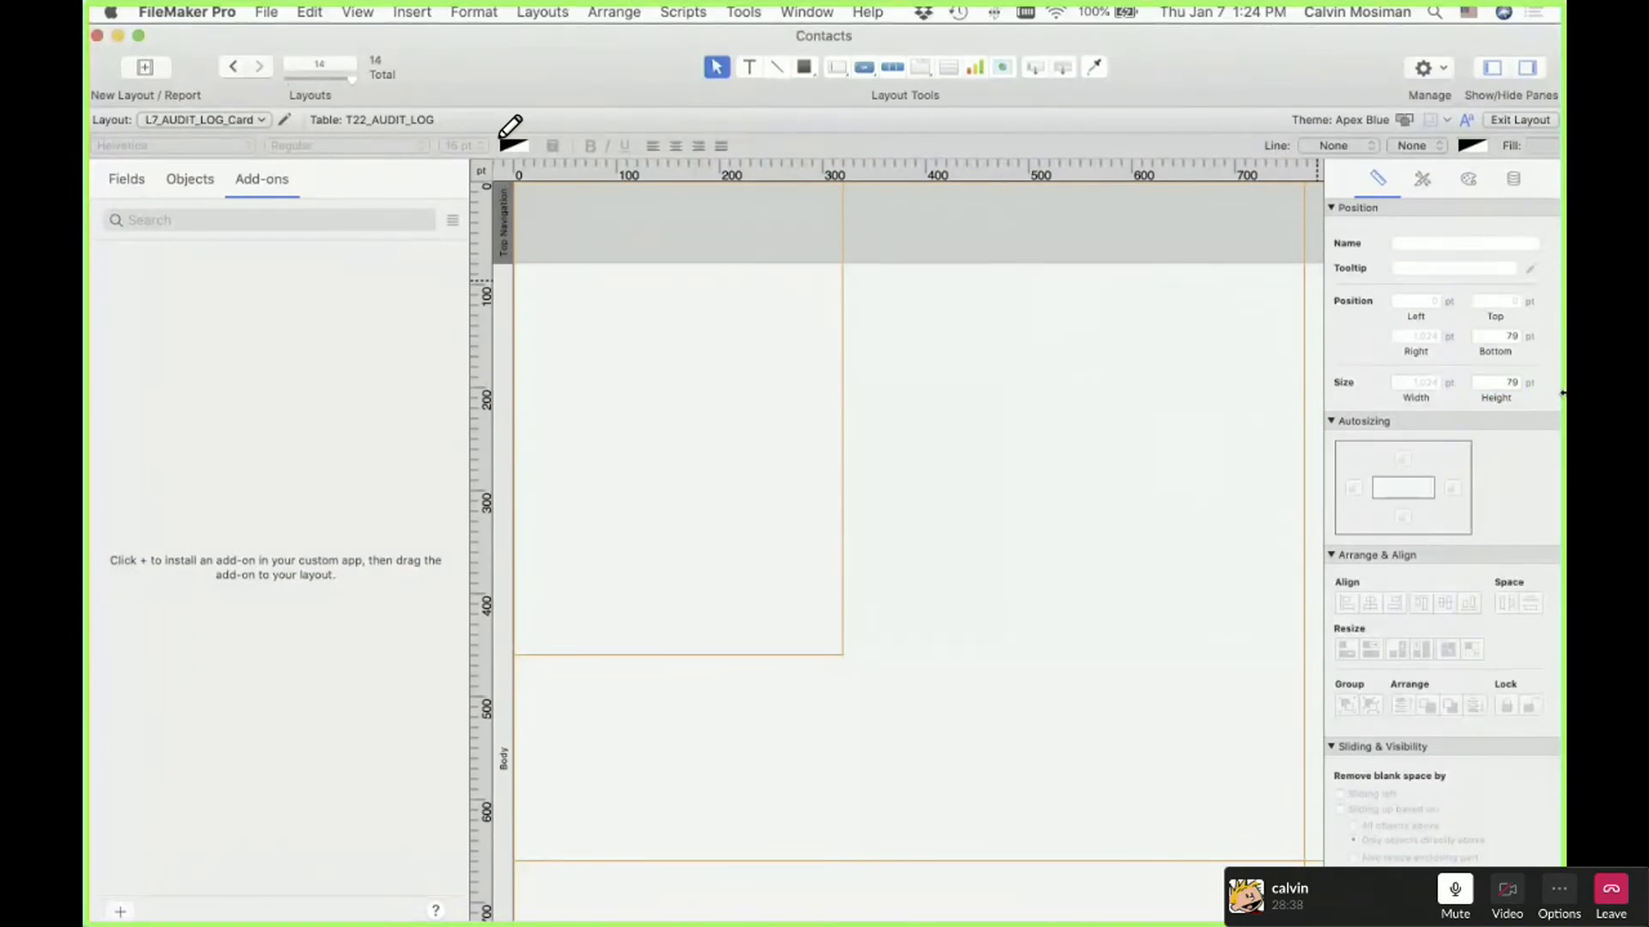
{"action": "left_click", "coordinate": [505, 316]}
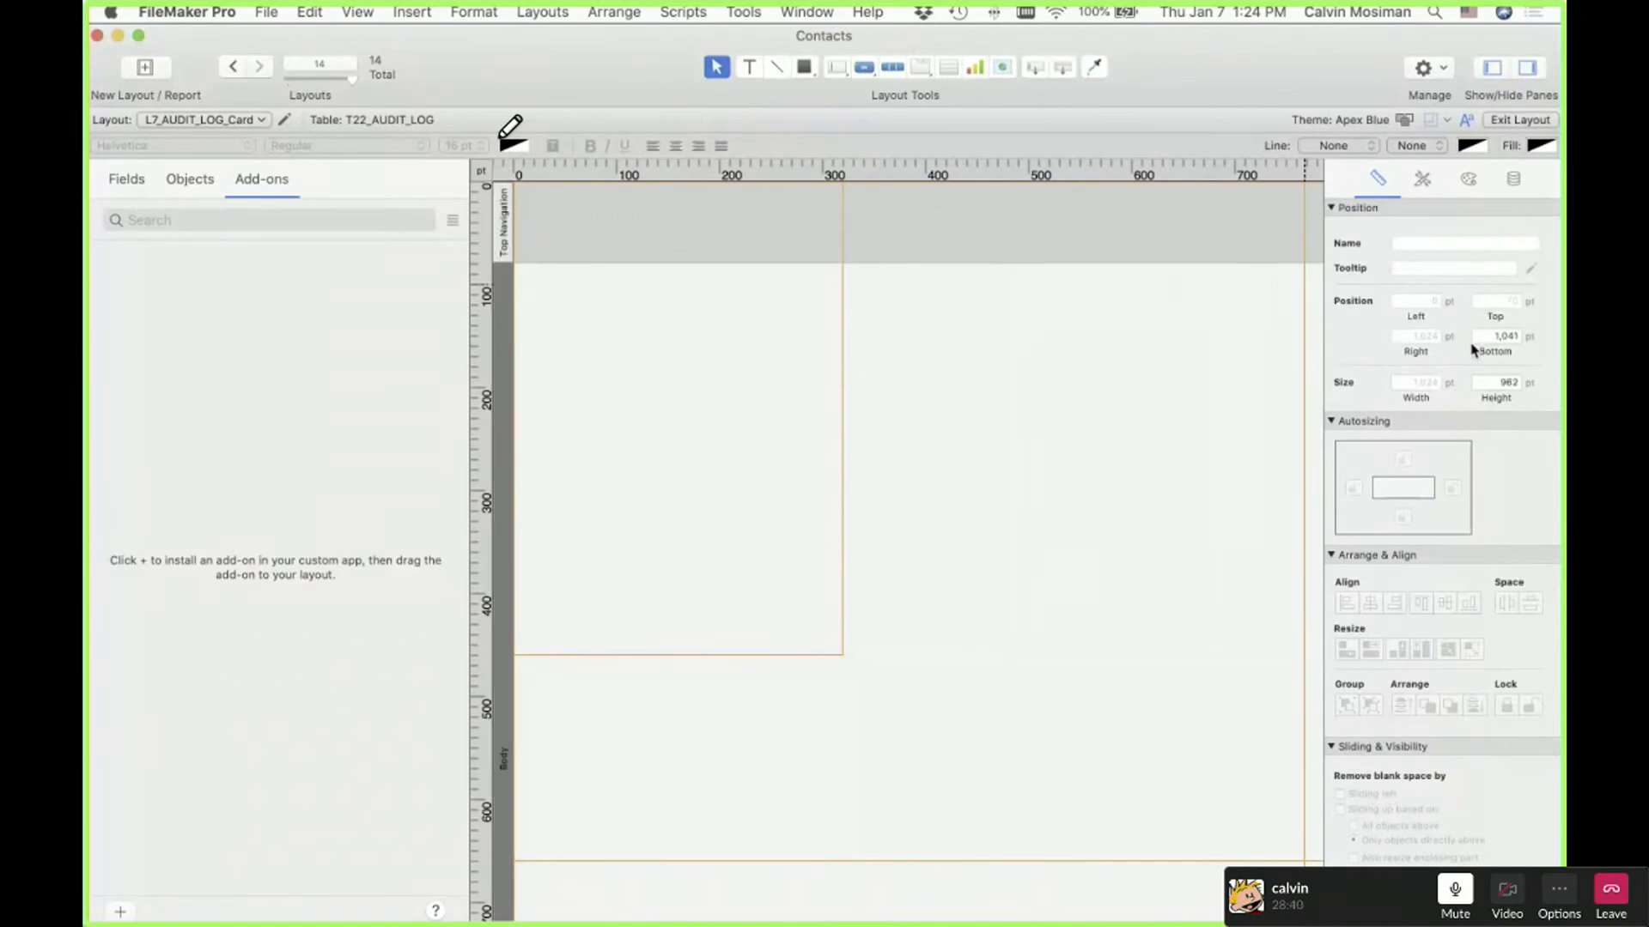
{"action": "left_click", "coordinate": [1491, 383]}
{"action": "key", "text": "Return"}
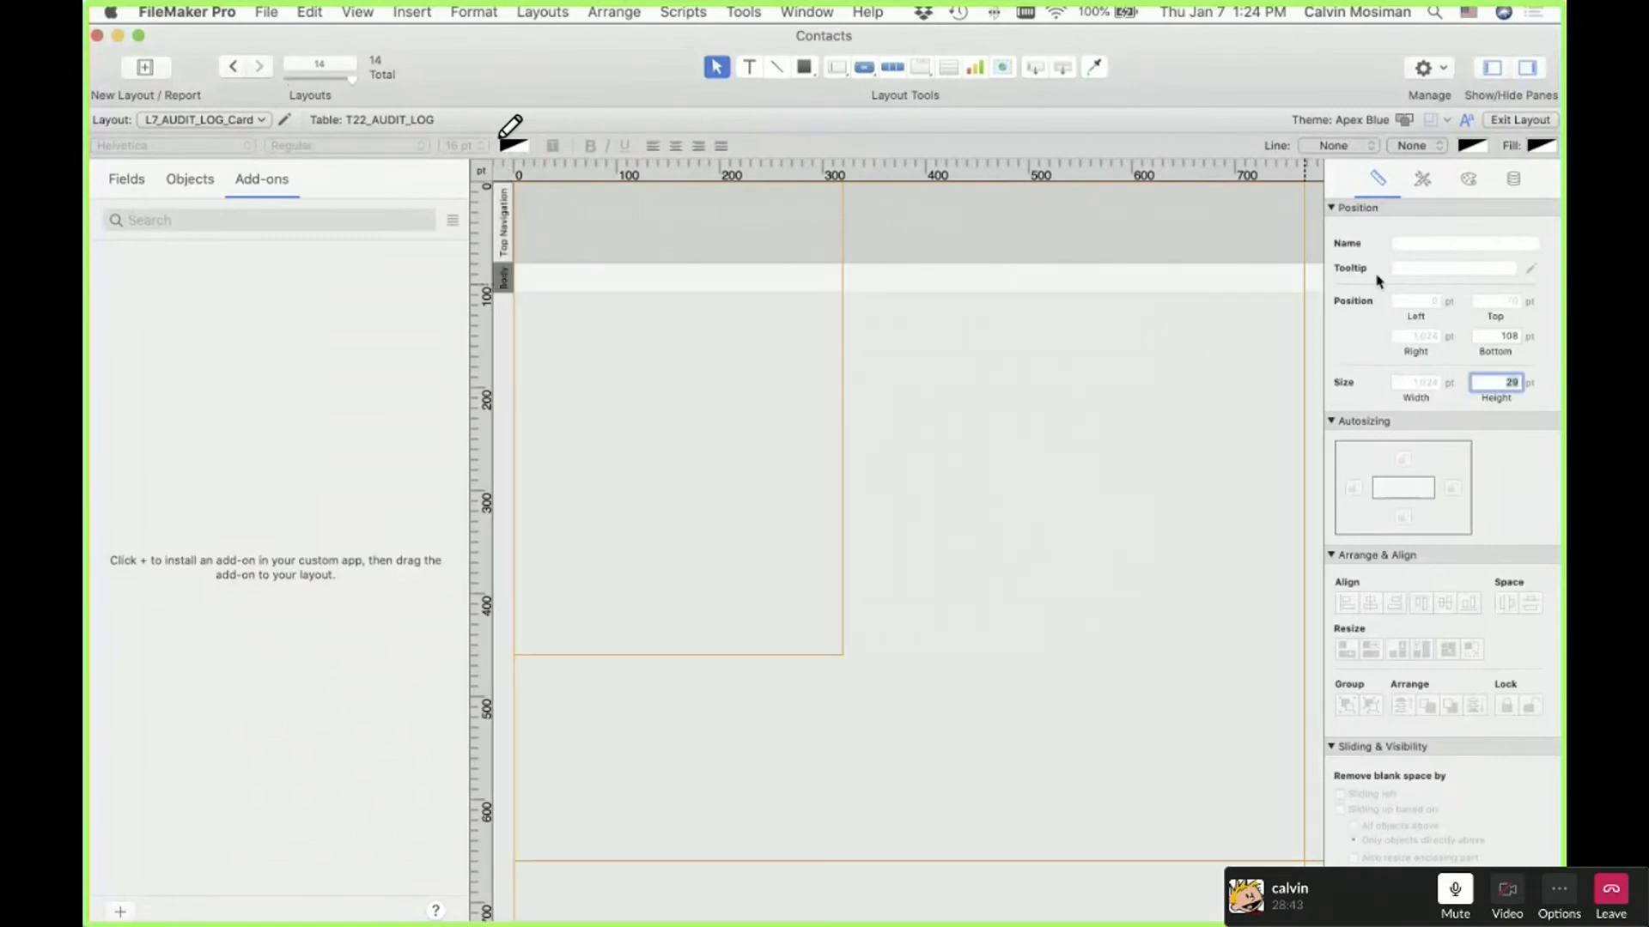
{"action": "left_click", "coordinate": [518, 206]}
Paste the Audit Log header and fields, nudge them down, and delete the Restore button
{"action": "key", "text": "super+v"}
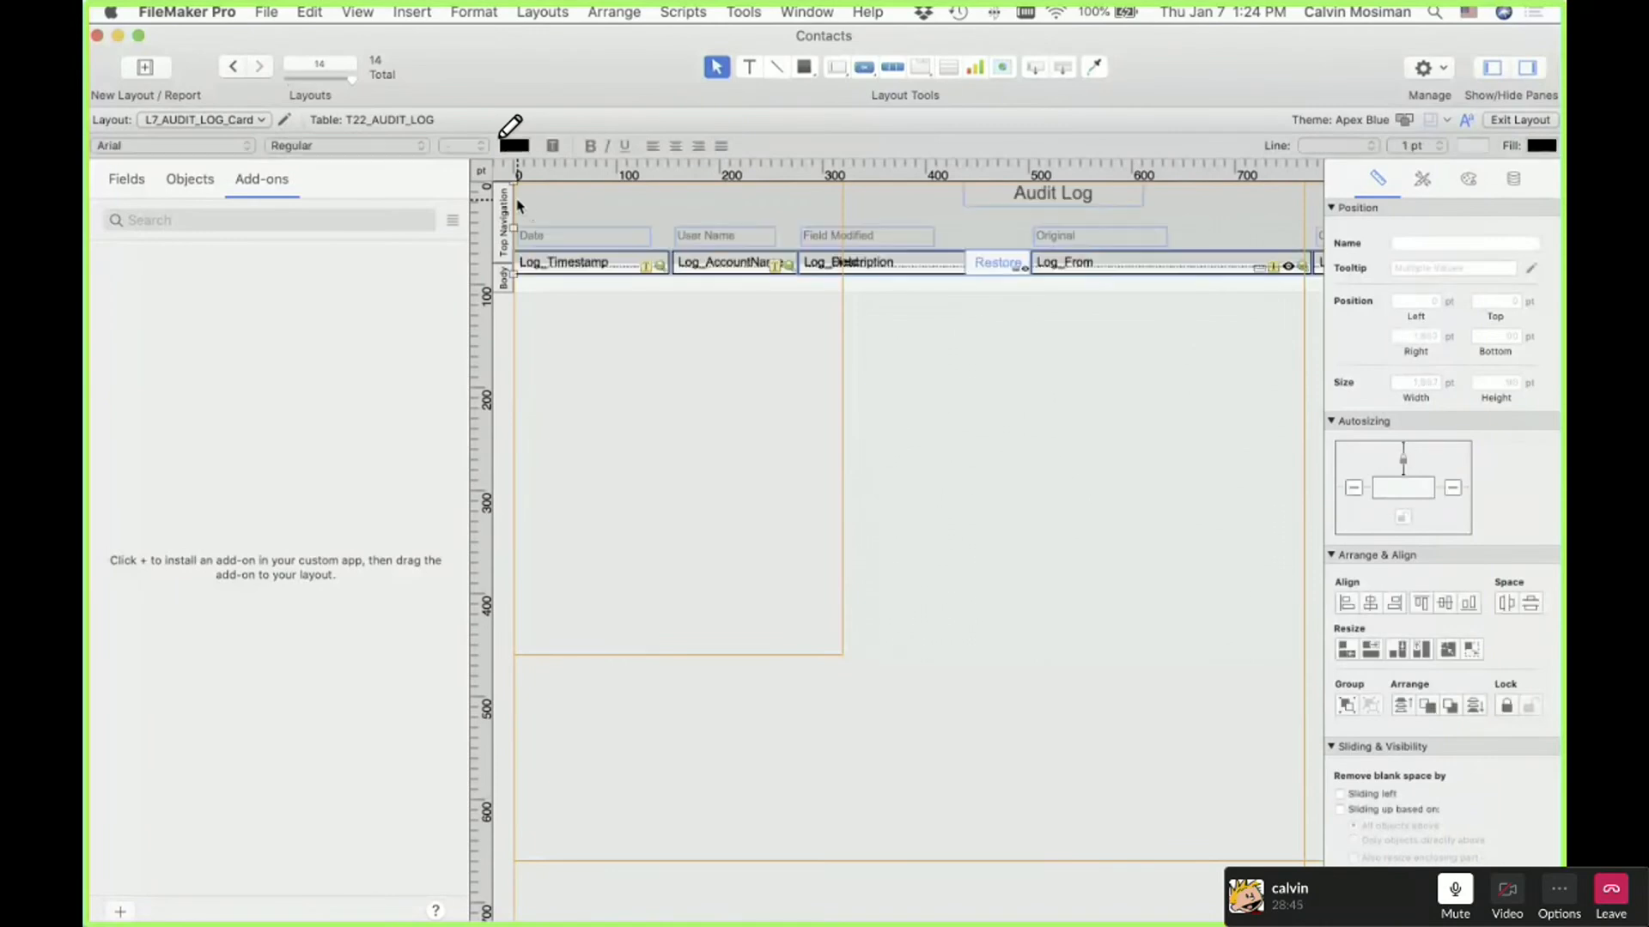
{"action": "left_click", "coordinate": [590, 260]}
{"action": "key", "text": "super+a"}
{"action": "left_click_drag", "start_coordinate": [975, 262], "coordinate": [969, 279]}
{"action": "left_click", "coordinate": [987, 282]}
{"action": "key", "text": "Delete"}
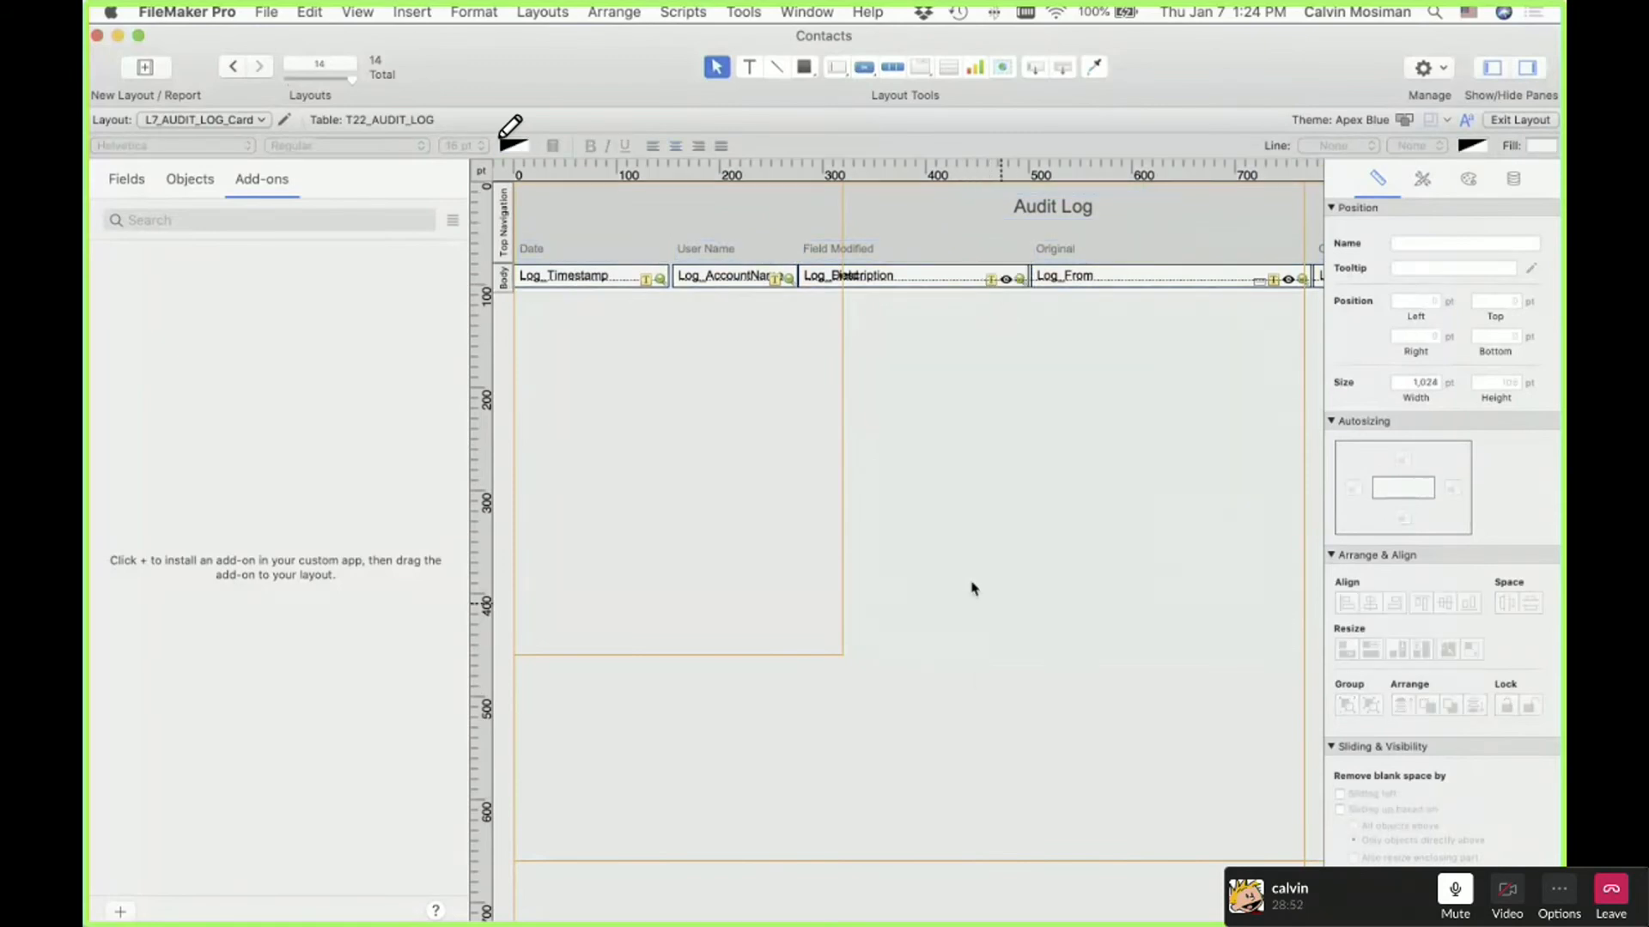
Widen the layout to about 1,058 pt and browse the 11 audit log records
{"action": "scroll", "coordinate": [1200, 405], "scroll_direction": "right", "scroll_amount": 10}
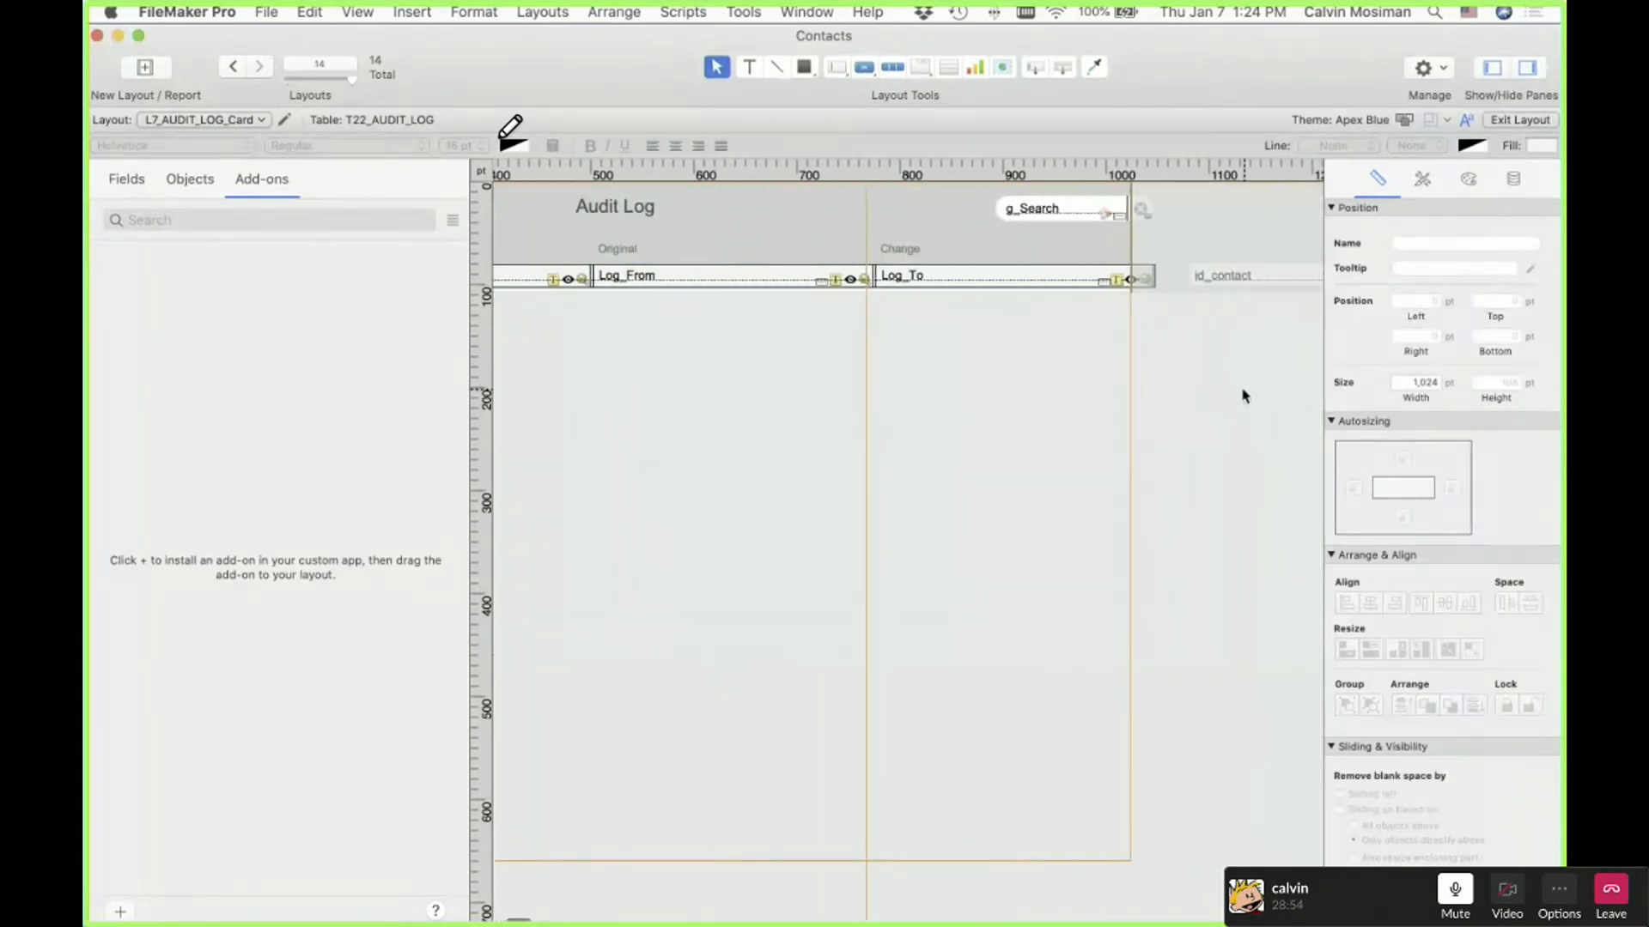
{"action": "left_click_drag", "start_coordinate": [1131, 229], "coordinate": [1166, 229]}
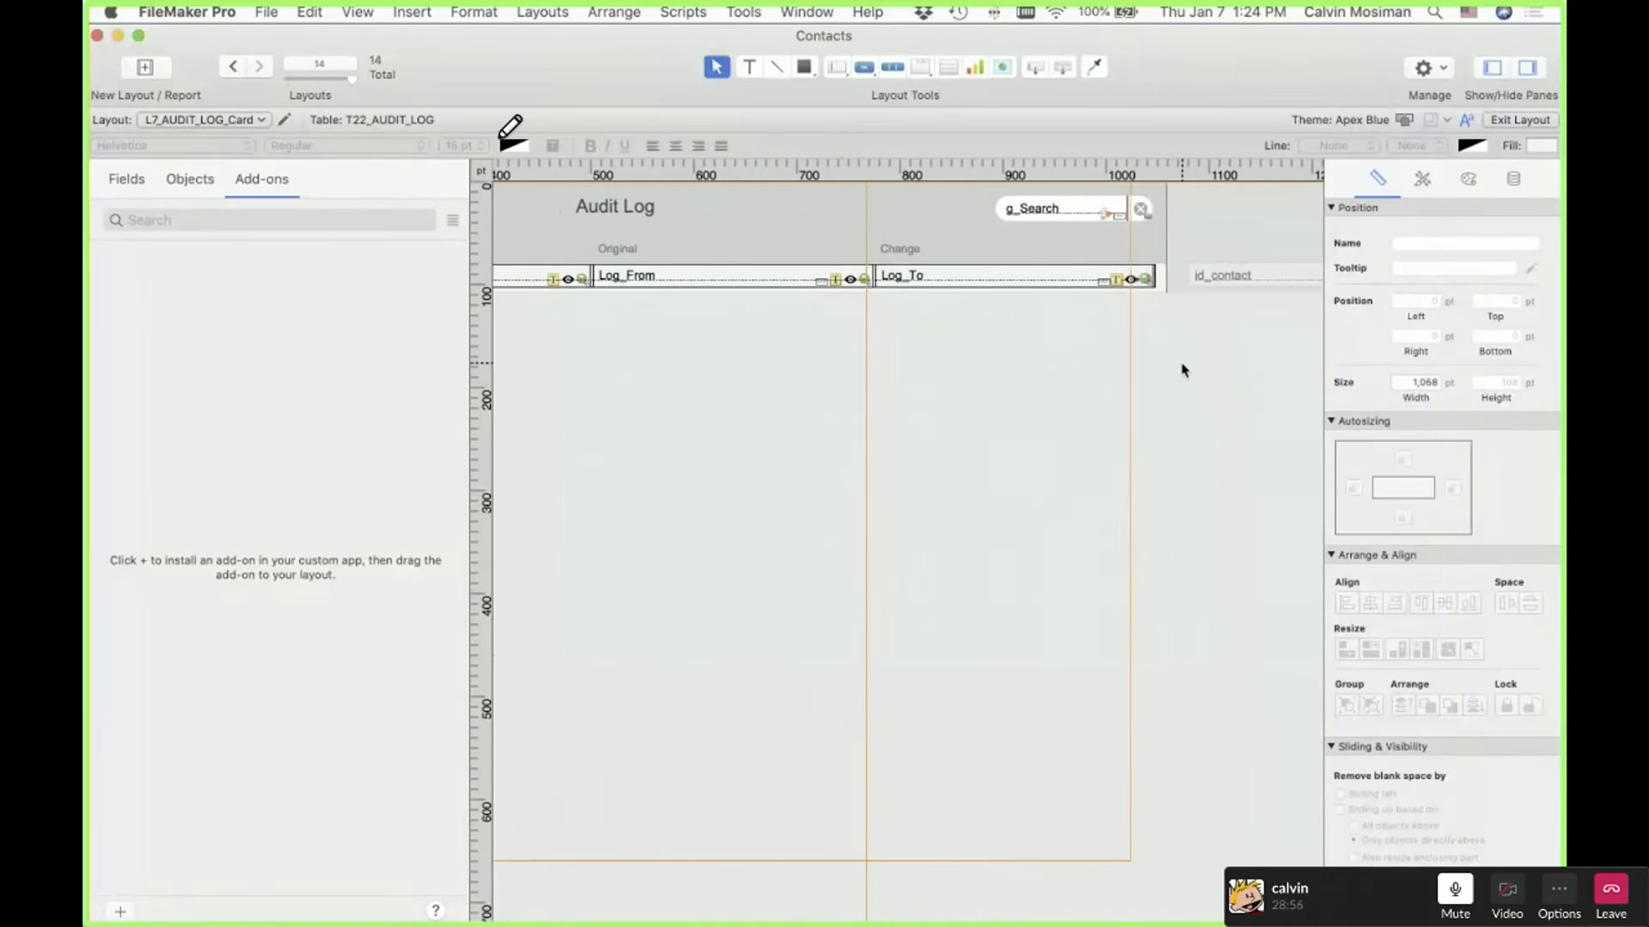
{"action": "key", "text": "super+a"}
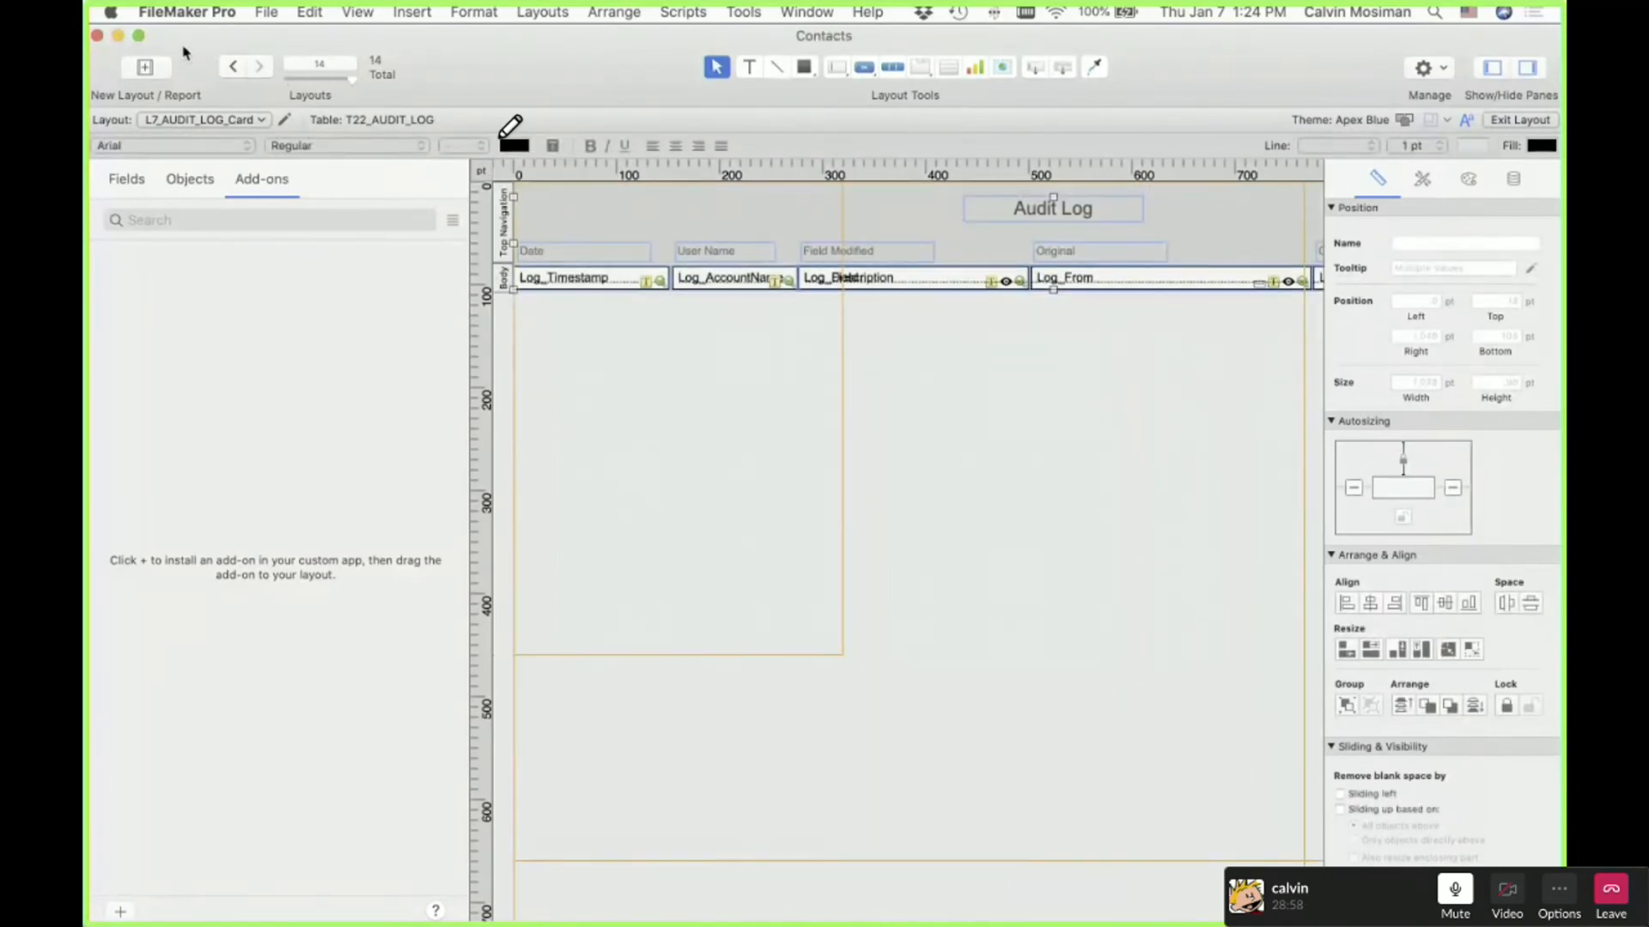
{"action": "left_click", "coordinate": [795, 394]}
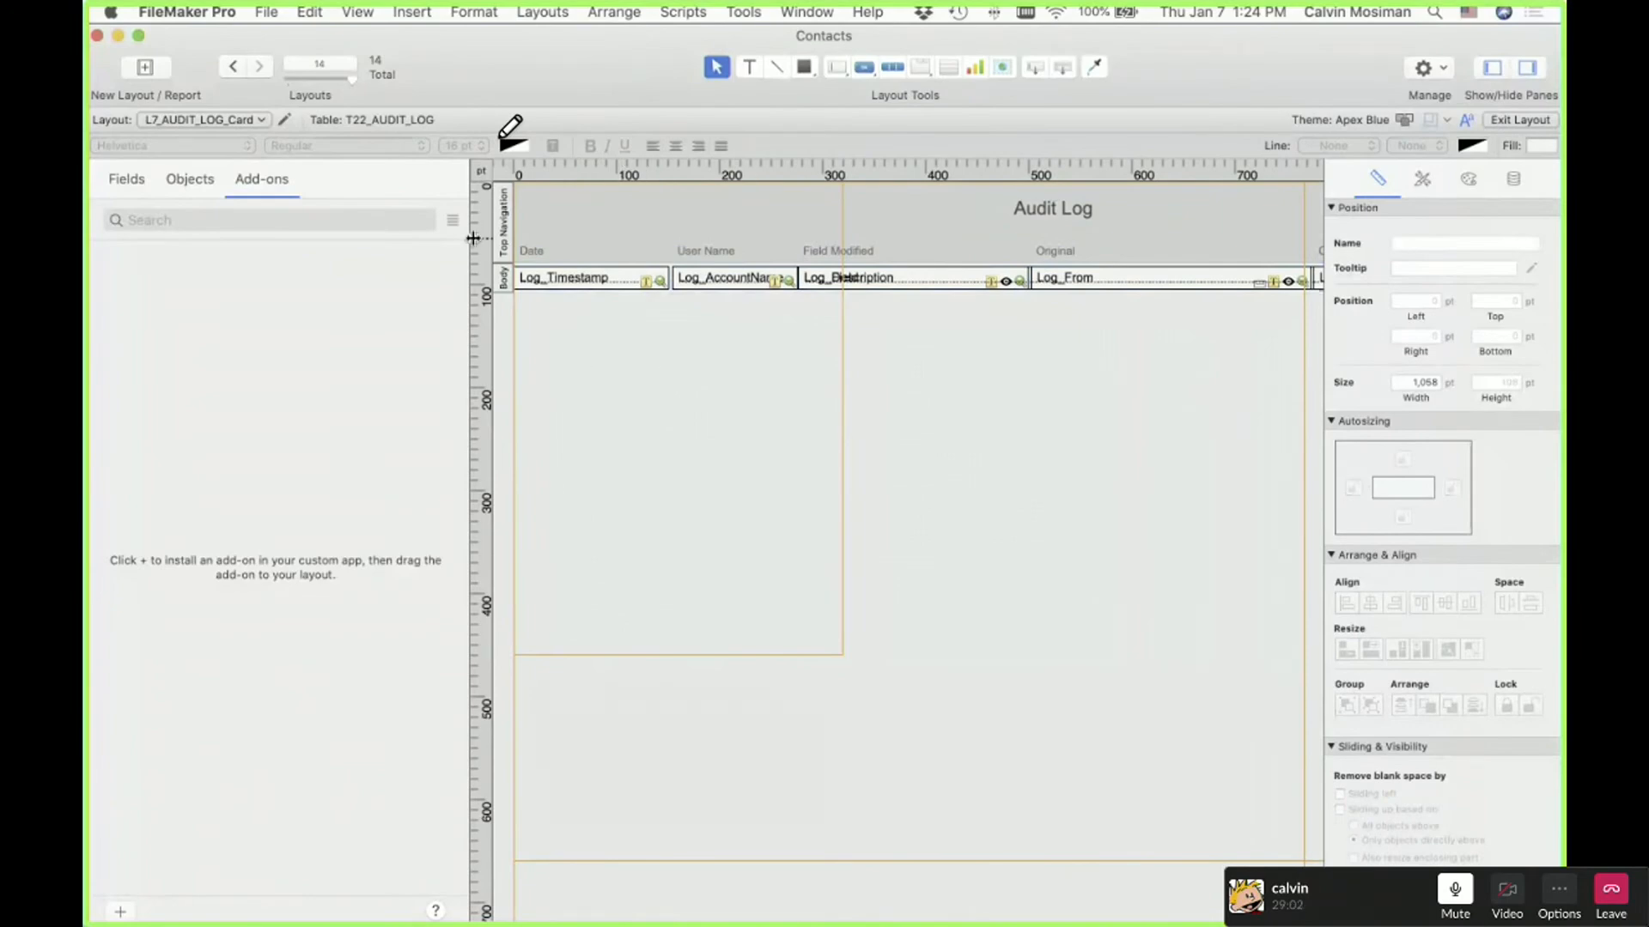
{"action": "key", "text": "super+b"}
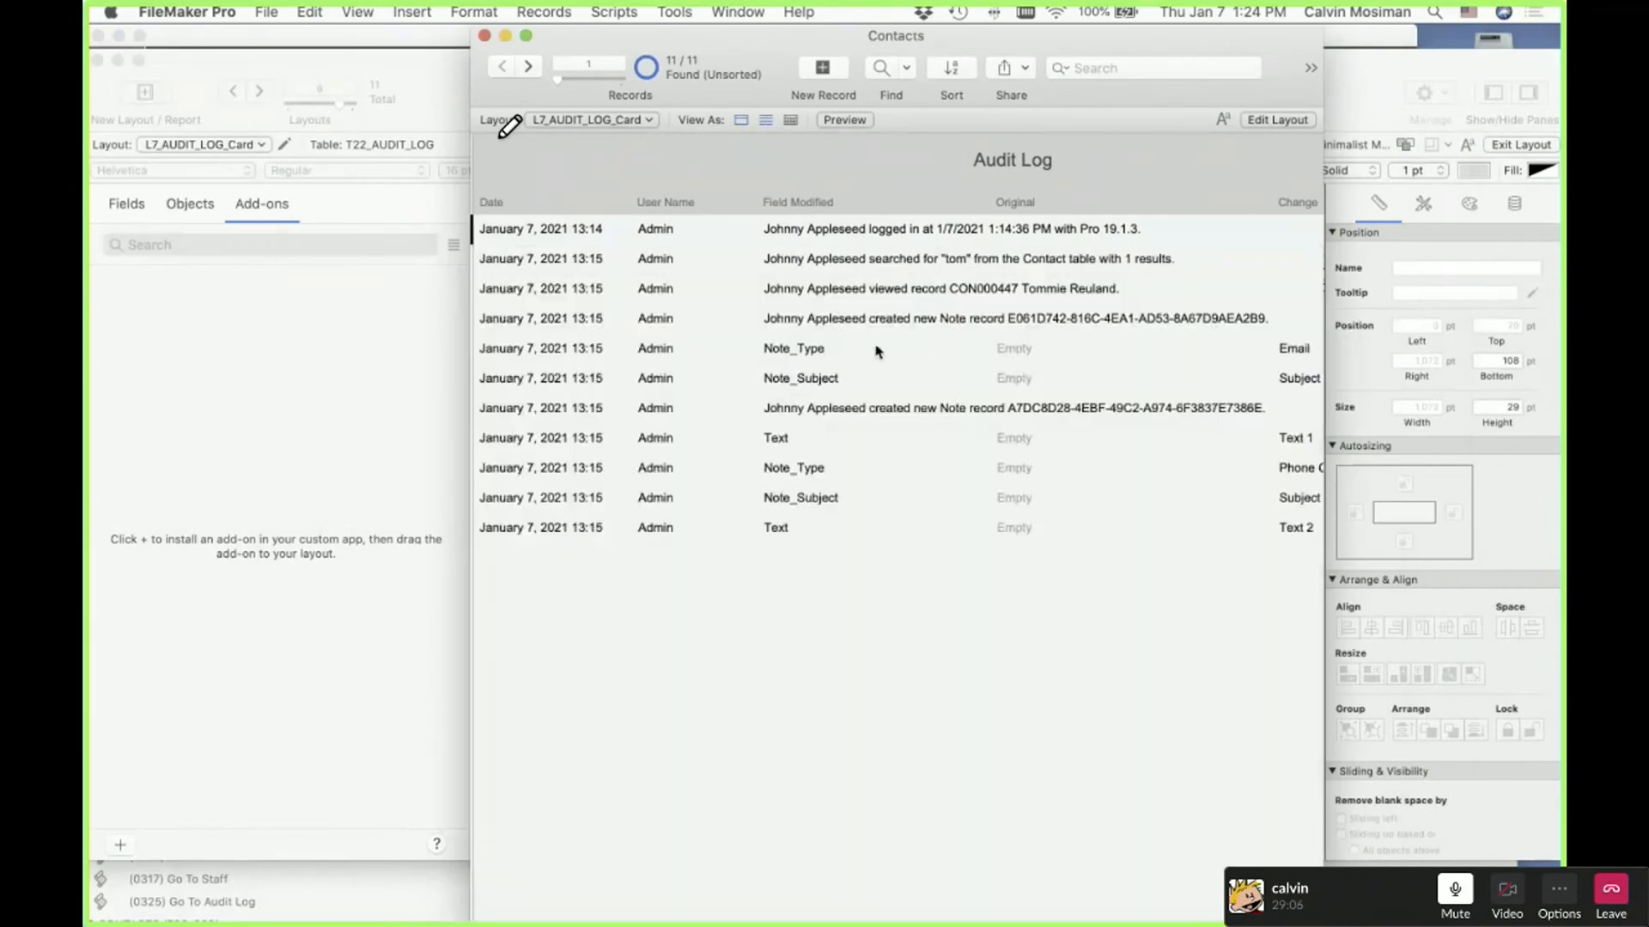
Zoom the Contacts audit log window to full layout width to show the Change column, then reposition it
{"action": "double_click", "coordinate": [647, 53]}
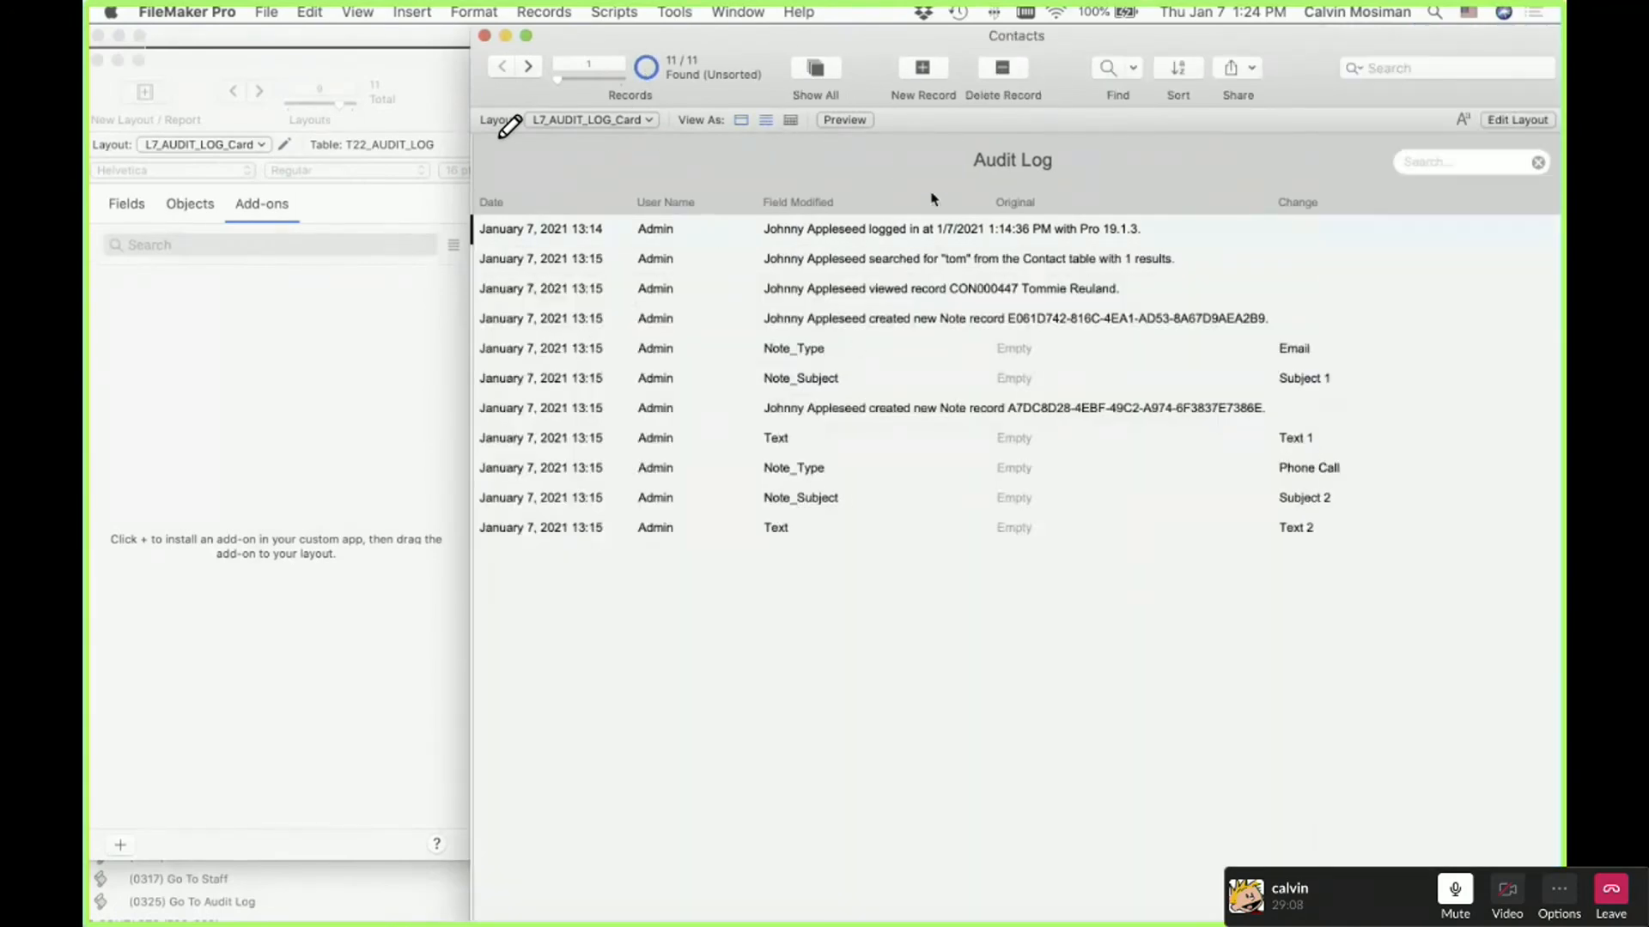
{"action": "left_click_drag", "start_coordinate": [1402, 97], "coordinate": [1112, 71]}
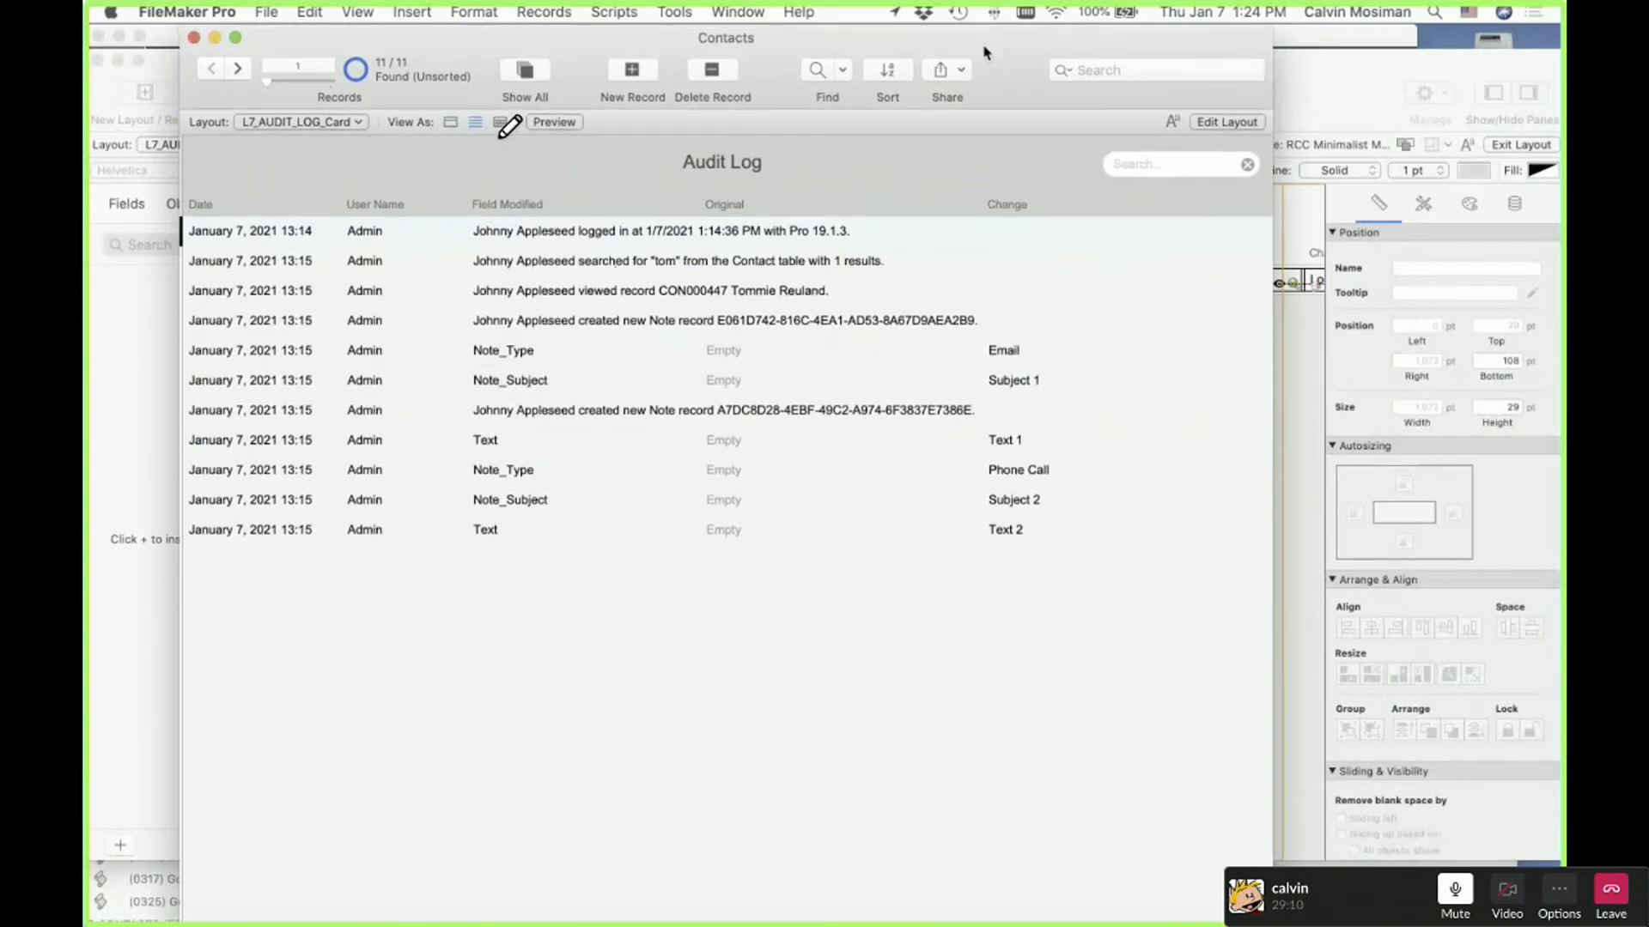
{"action": "left_click_drag", "start_coordinate": [985, 53], "coordinate": [995, 233]}
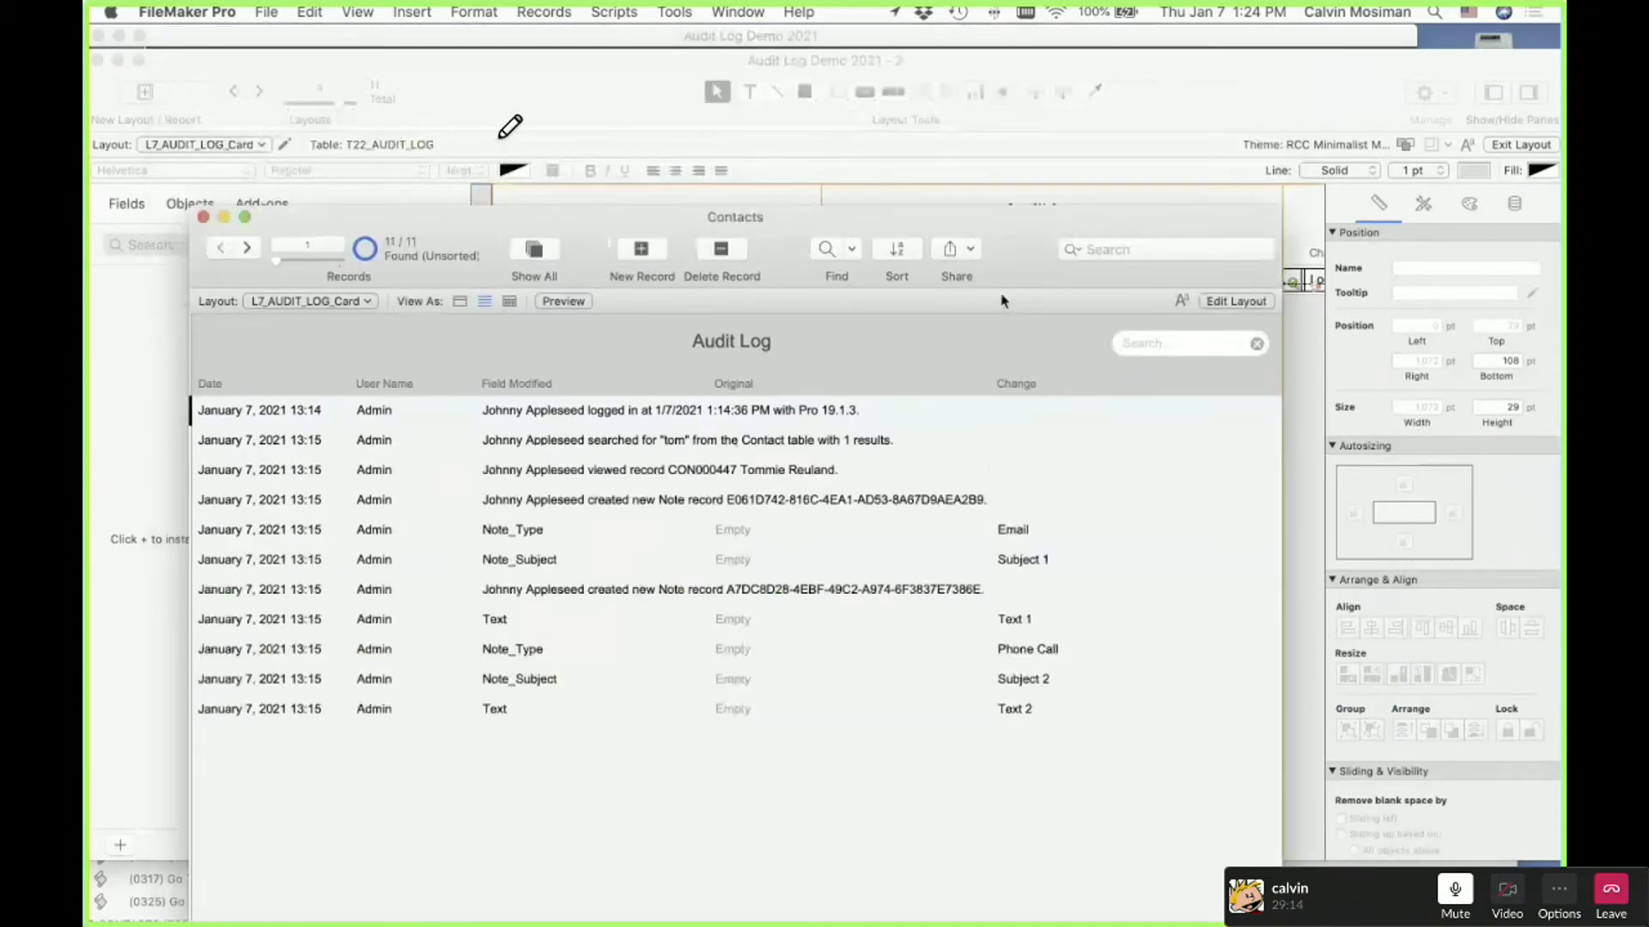
{"action": "left_click_drag", "start_coordinate": [1002, 301], "coordinate": [1001, 522]}
{"action": "key", "text": "super+grave"}
Bring the Audit Log Demo 2021 window forward and open its scripts
{"action": "key", "text": "ctrl+Up"}
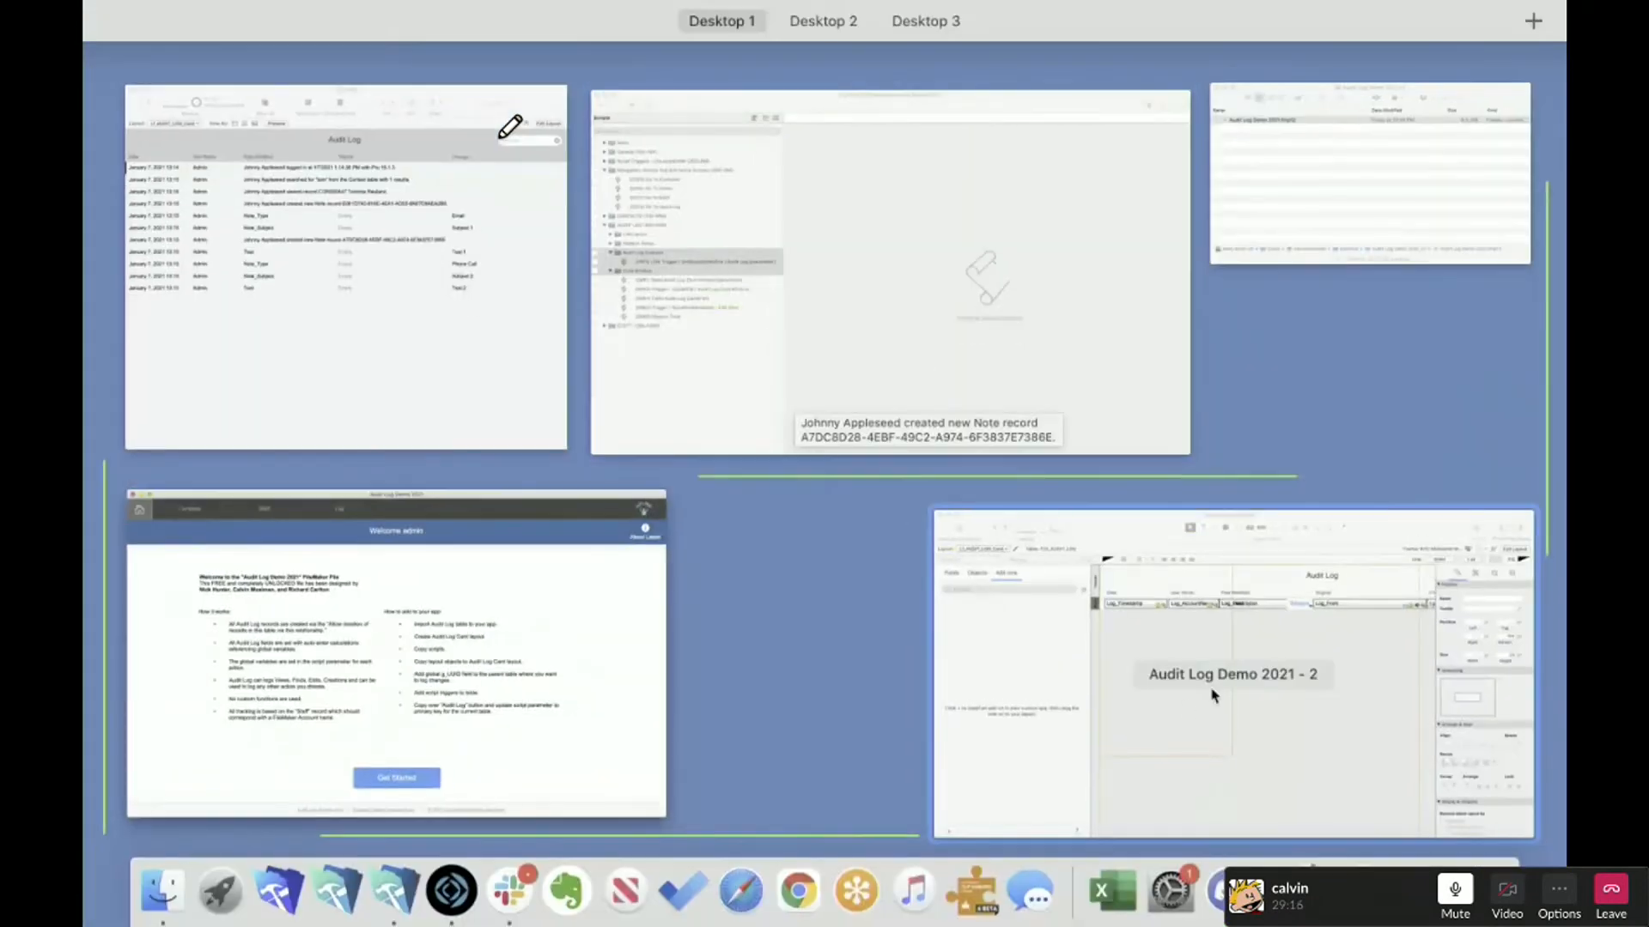
{"action": "left_click", "coordinate": [287, 332]}
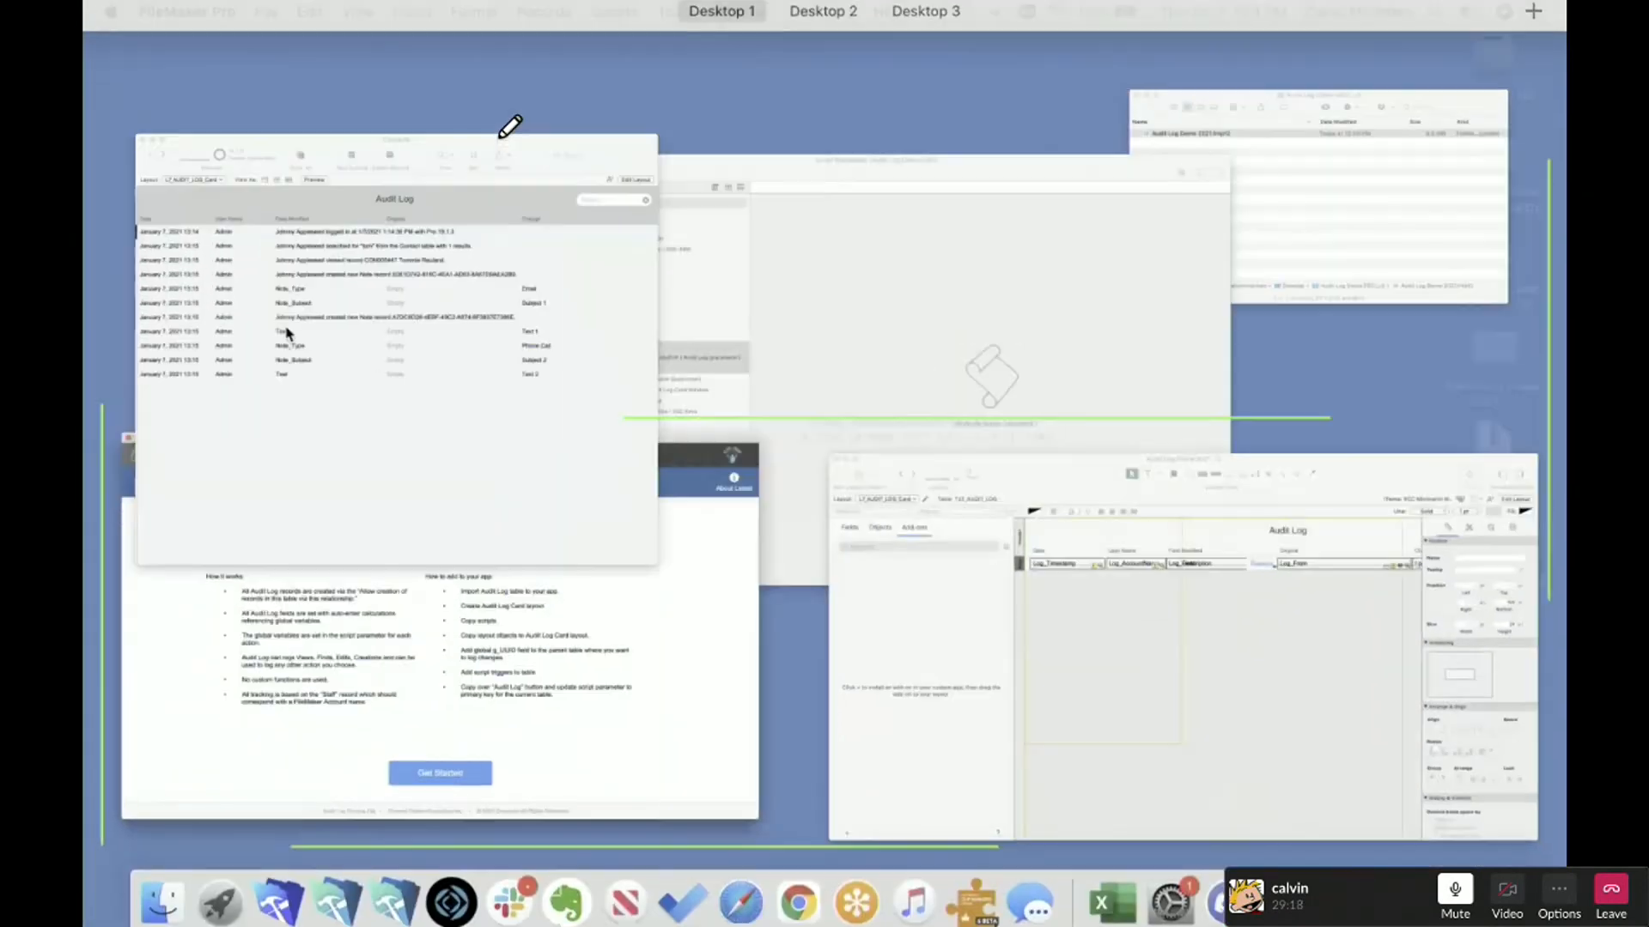
{"action": "left_click", "coordinate": [504, 325]}
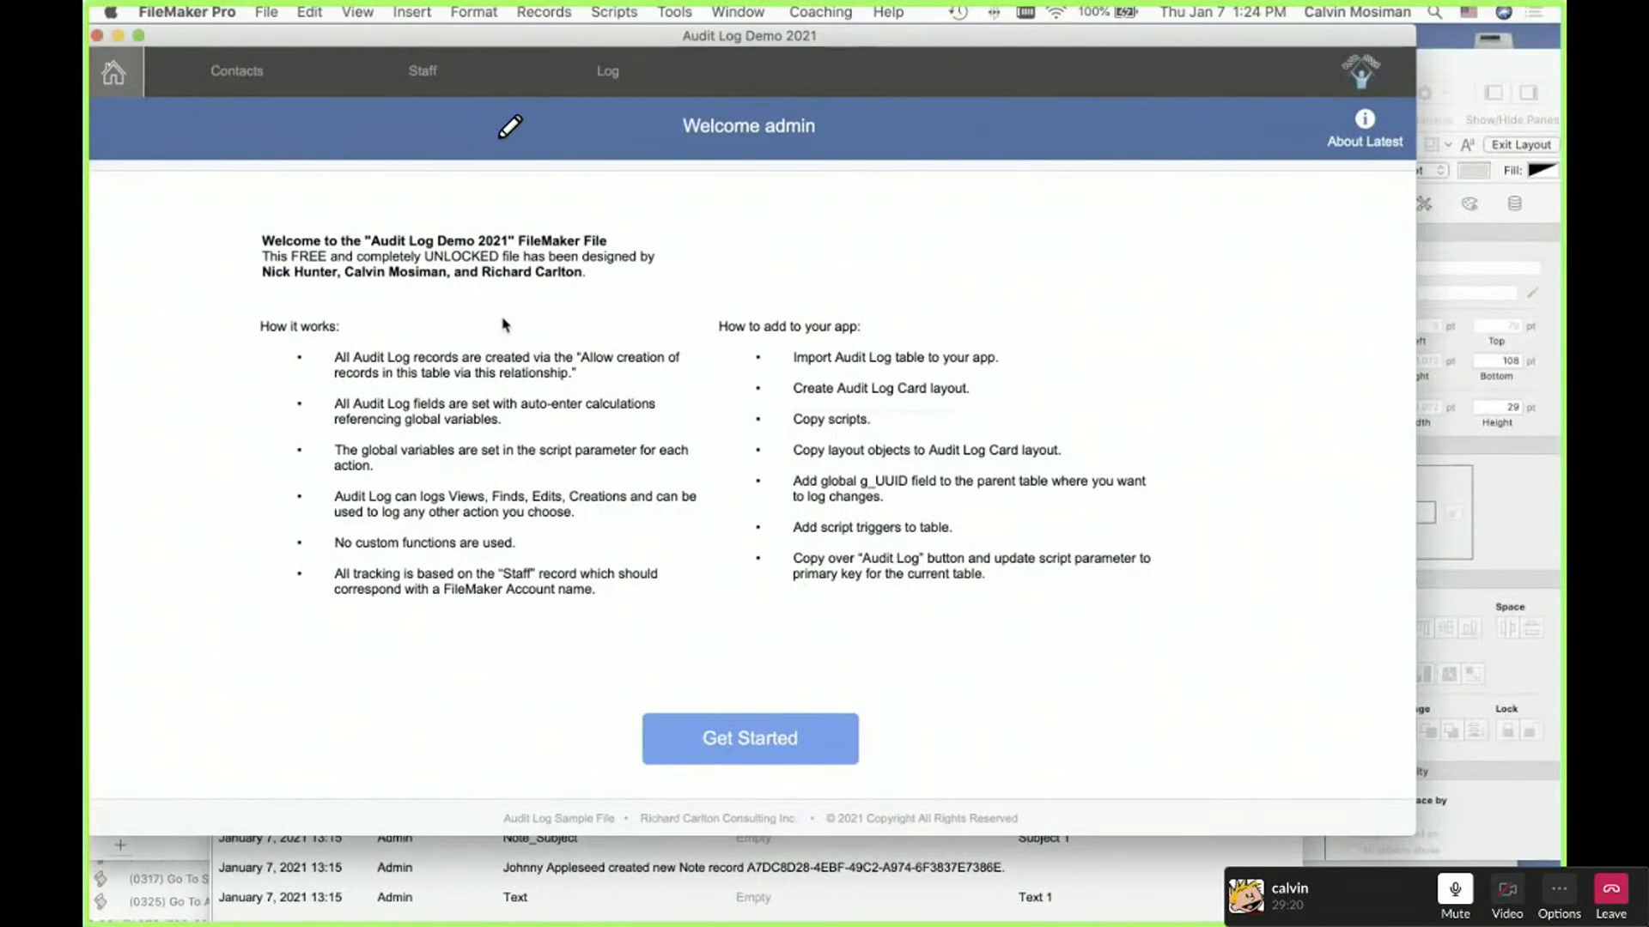
{"action": "key", "text": "super+grave"}
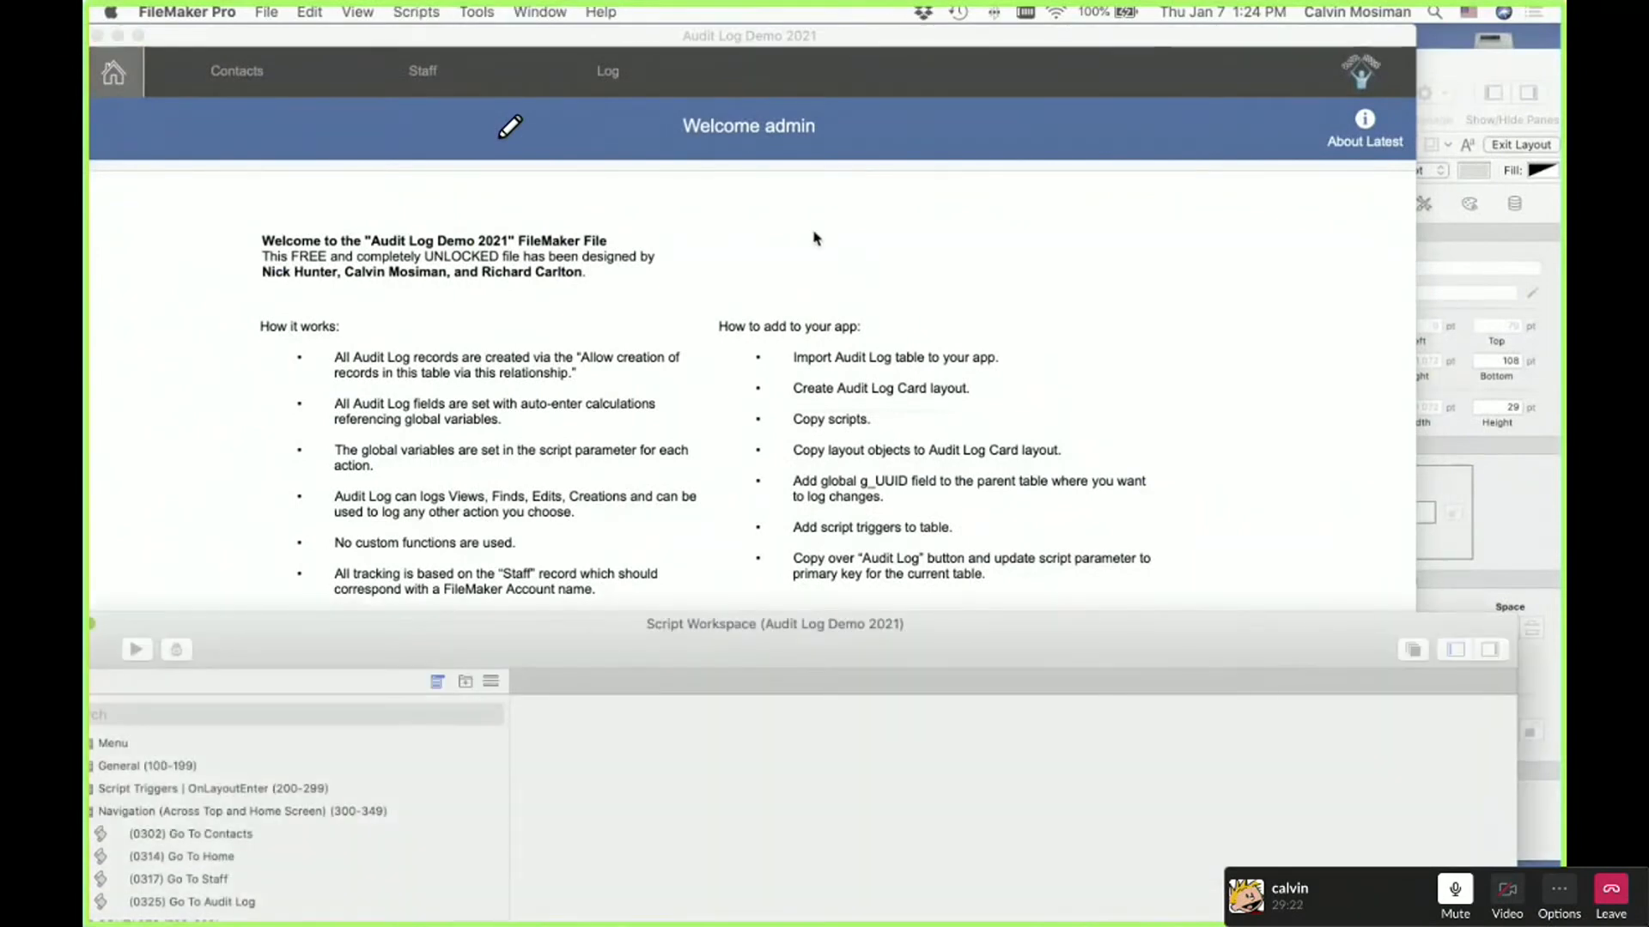
Inspect the demo file's CON_Contacts table fields in Manage Database, then cancel without changes
{"action": "key", "text": "super+shift+d"}
{"action": "left_click", "coordinate": [376, 102]}
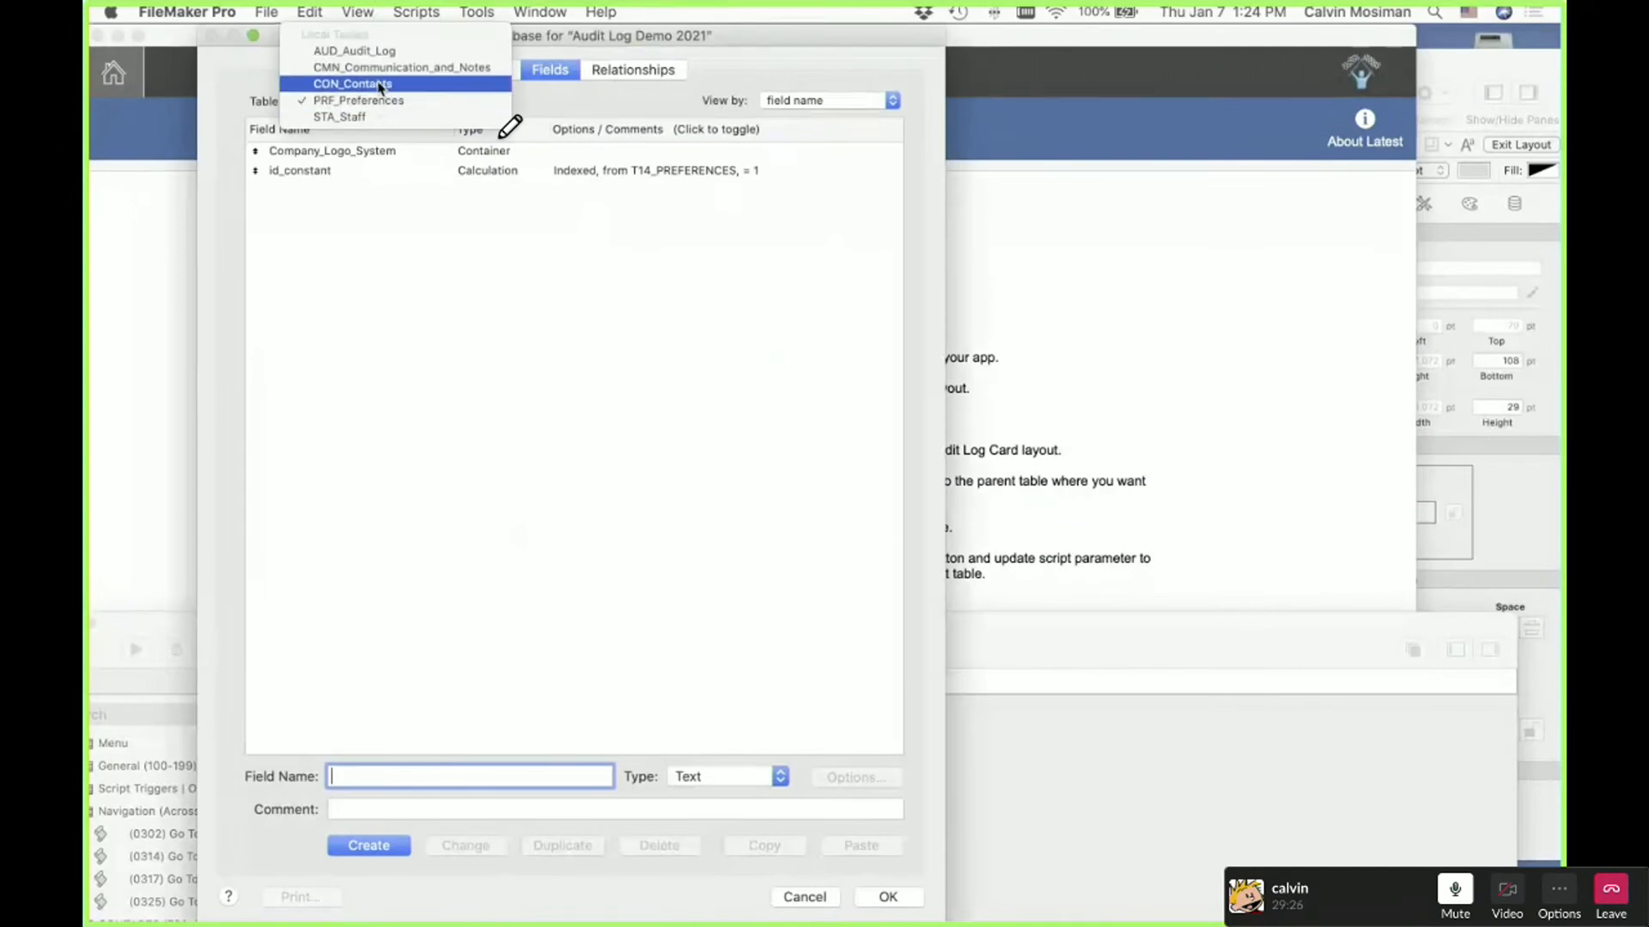
{"action": "left_click", "coordinate": [377, 83]}
{"action": "left_click", "coordinate": [798, 898]}
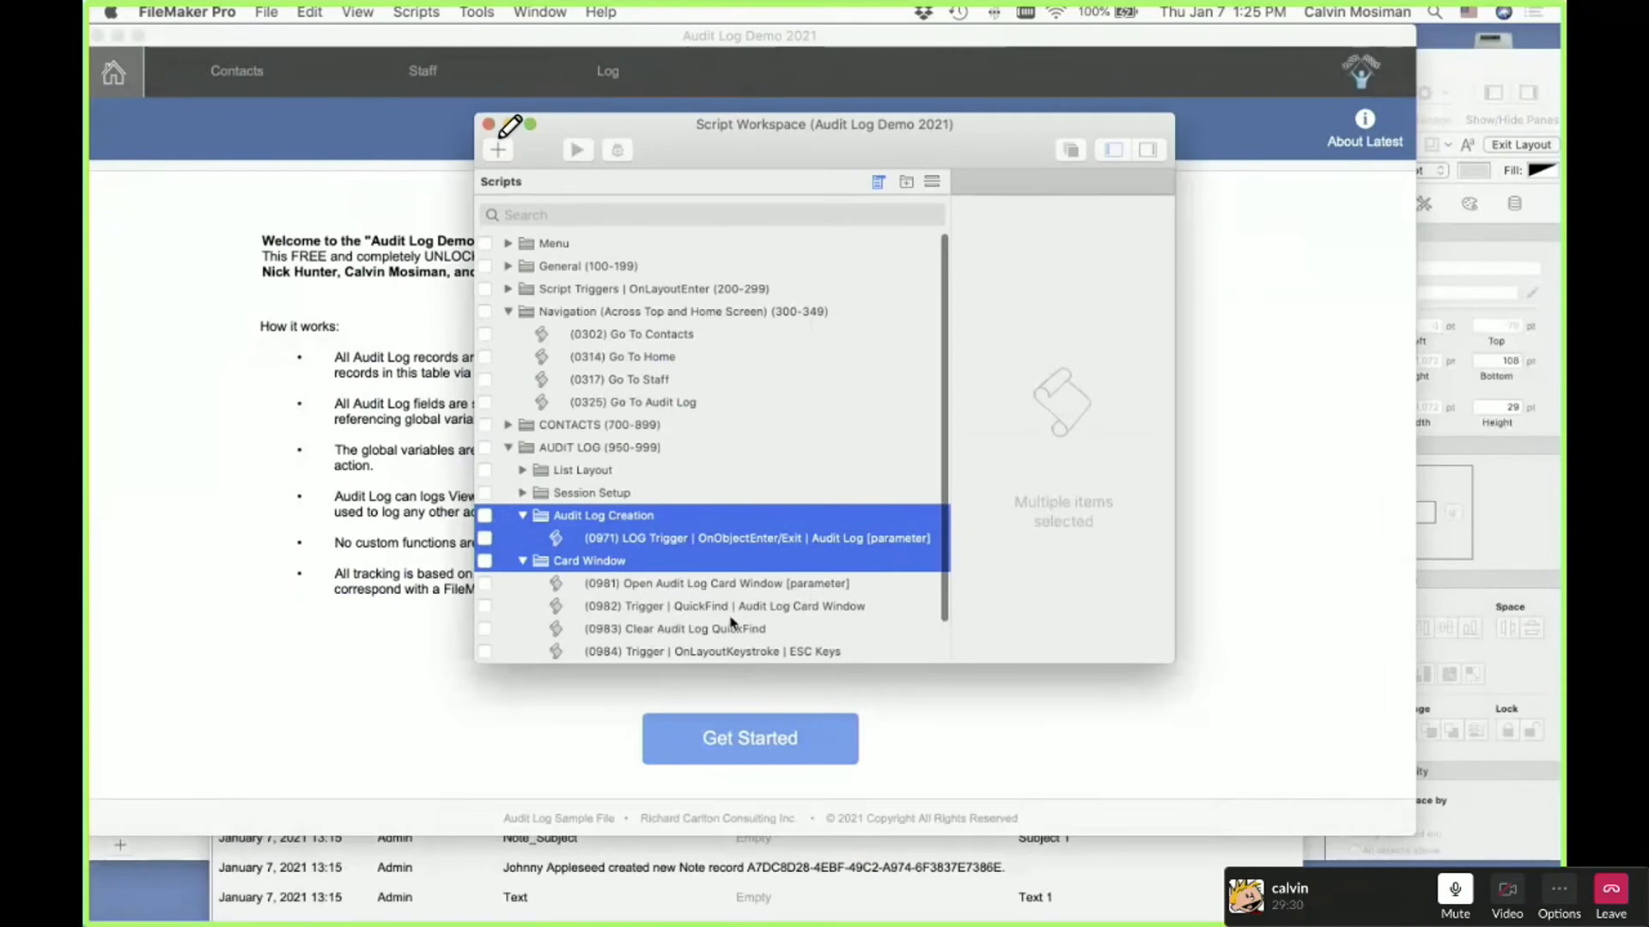
Close the demo's scripts window and place the Contacts audit log window above the welcome screen
{"action": "double_click", "coordinate": [716, 152]}
{"action": "key", "text": "super+w"}
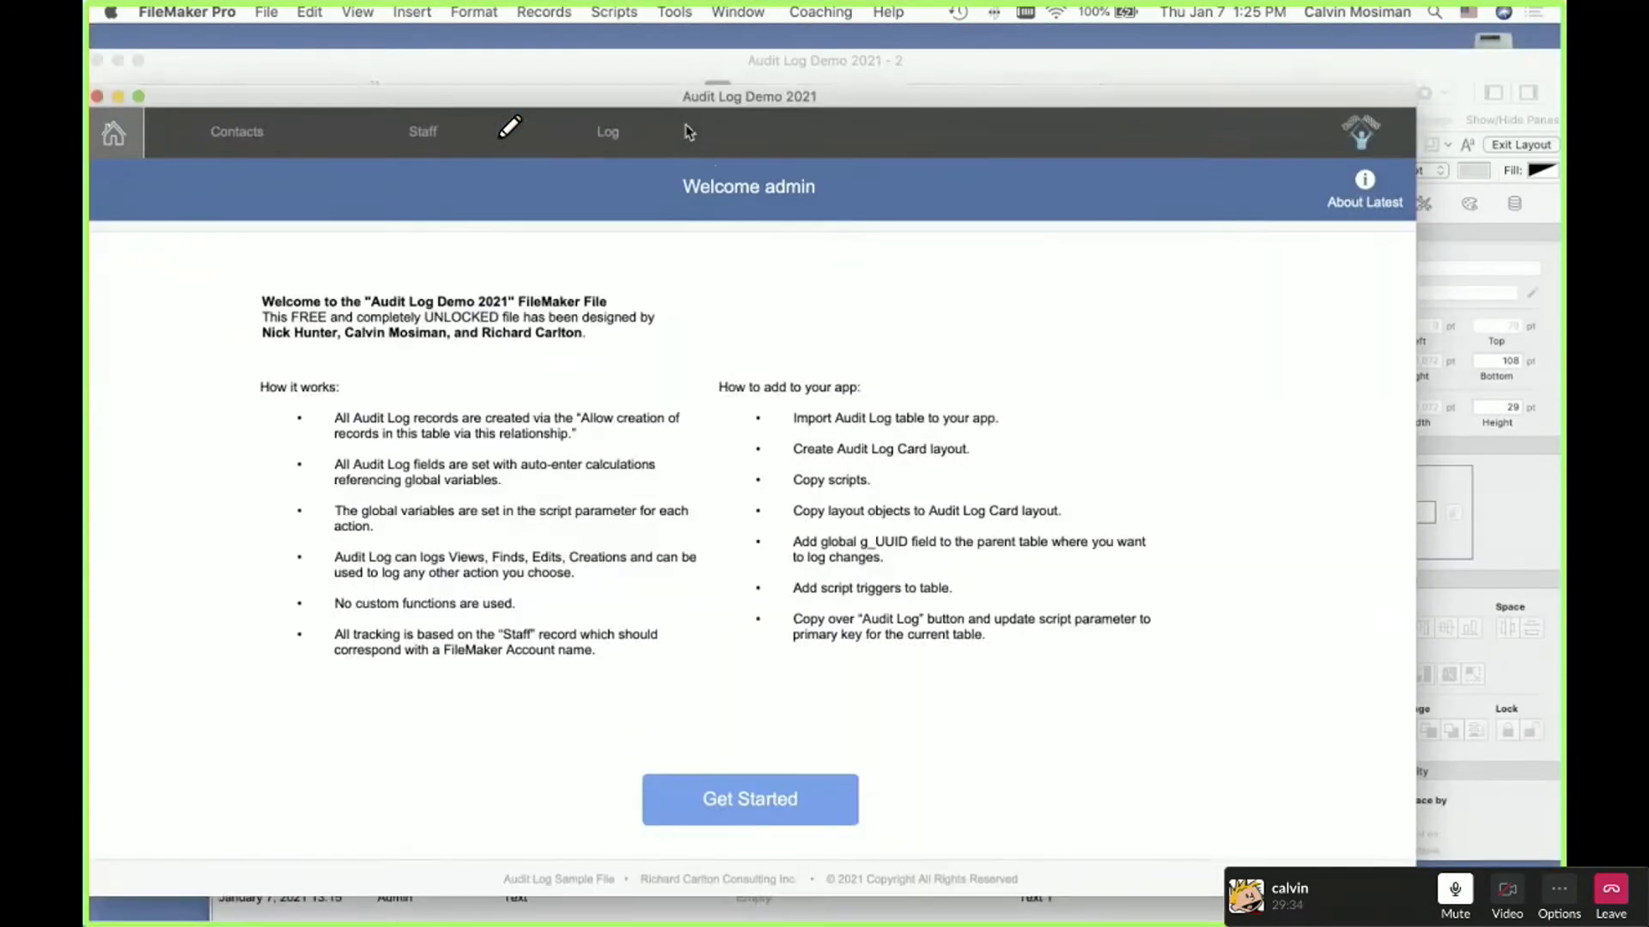
{"action": "left_click_drag", "start_coordinate": [707, 97], "coordinate": [723, 608]}
{"action": "left_click_drag", "start_coordinate": [791, 495], "coordinate": [785, 60]}
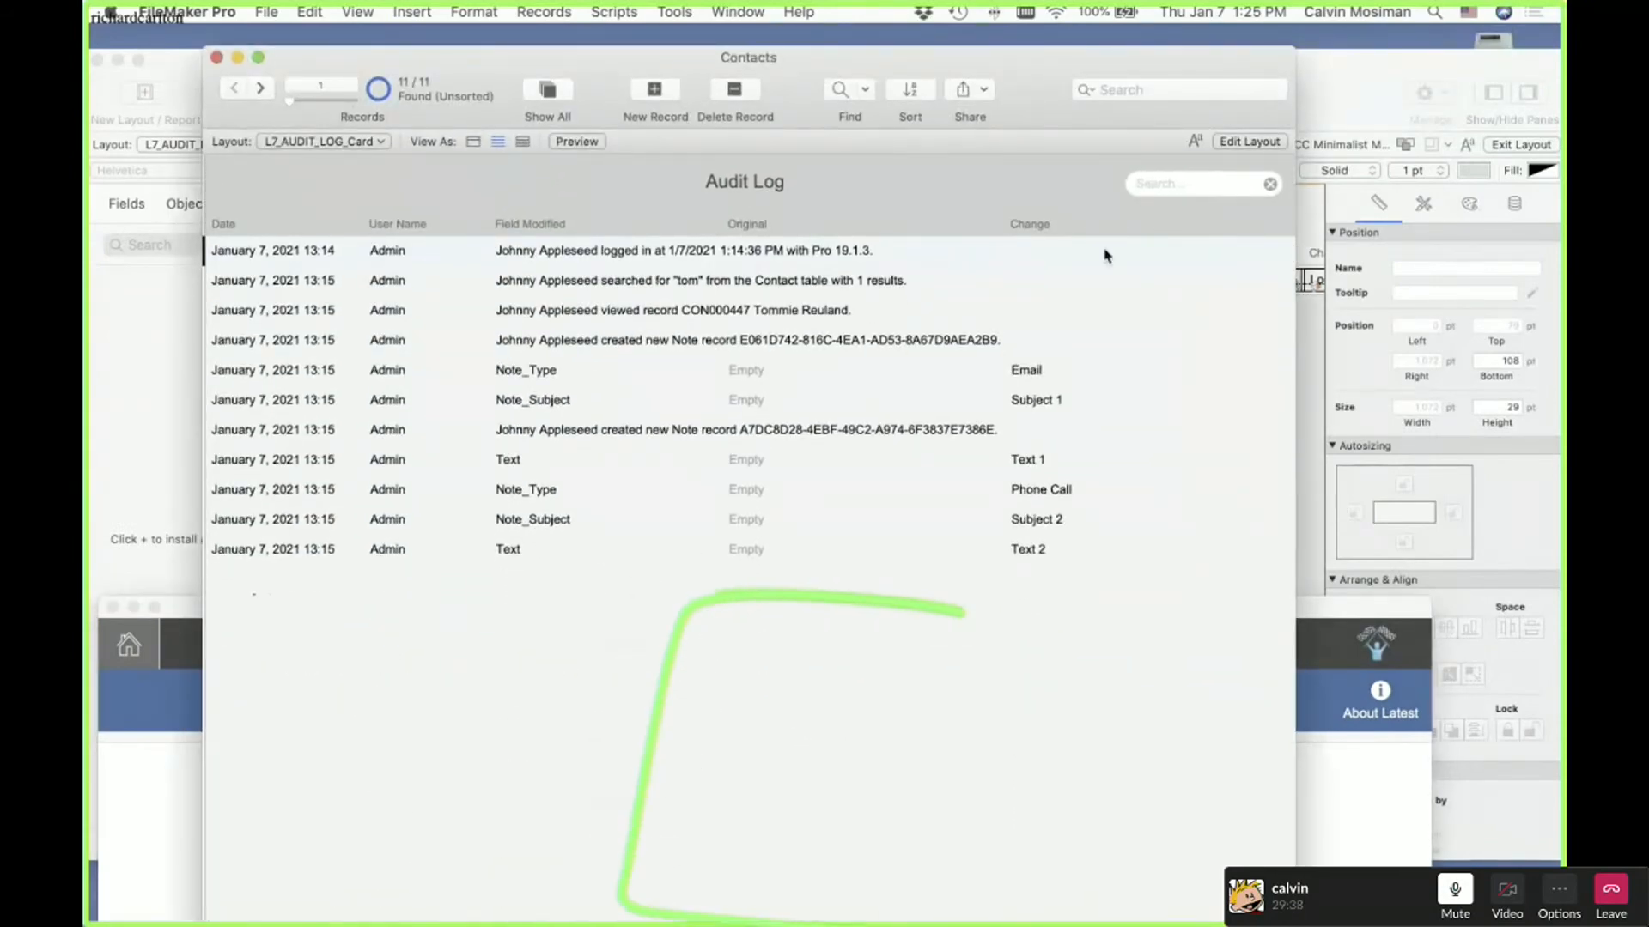
Arrange the windows, switch Contacts to the Contact Details layout, and open its Manage Database field list
{"action": "left_click_drag", "start_coordinate": [1329, 609], "coordinate": [700, 234]}
{"action": "left_click_drag", "start_coordinate": [822, 57], "coordinate": [1084, 14]}
{"action": "left_click", "coordinate": [559, 119]}
{"action": "mouse_move", "coordinate": [553, 55]}
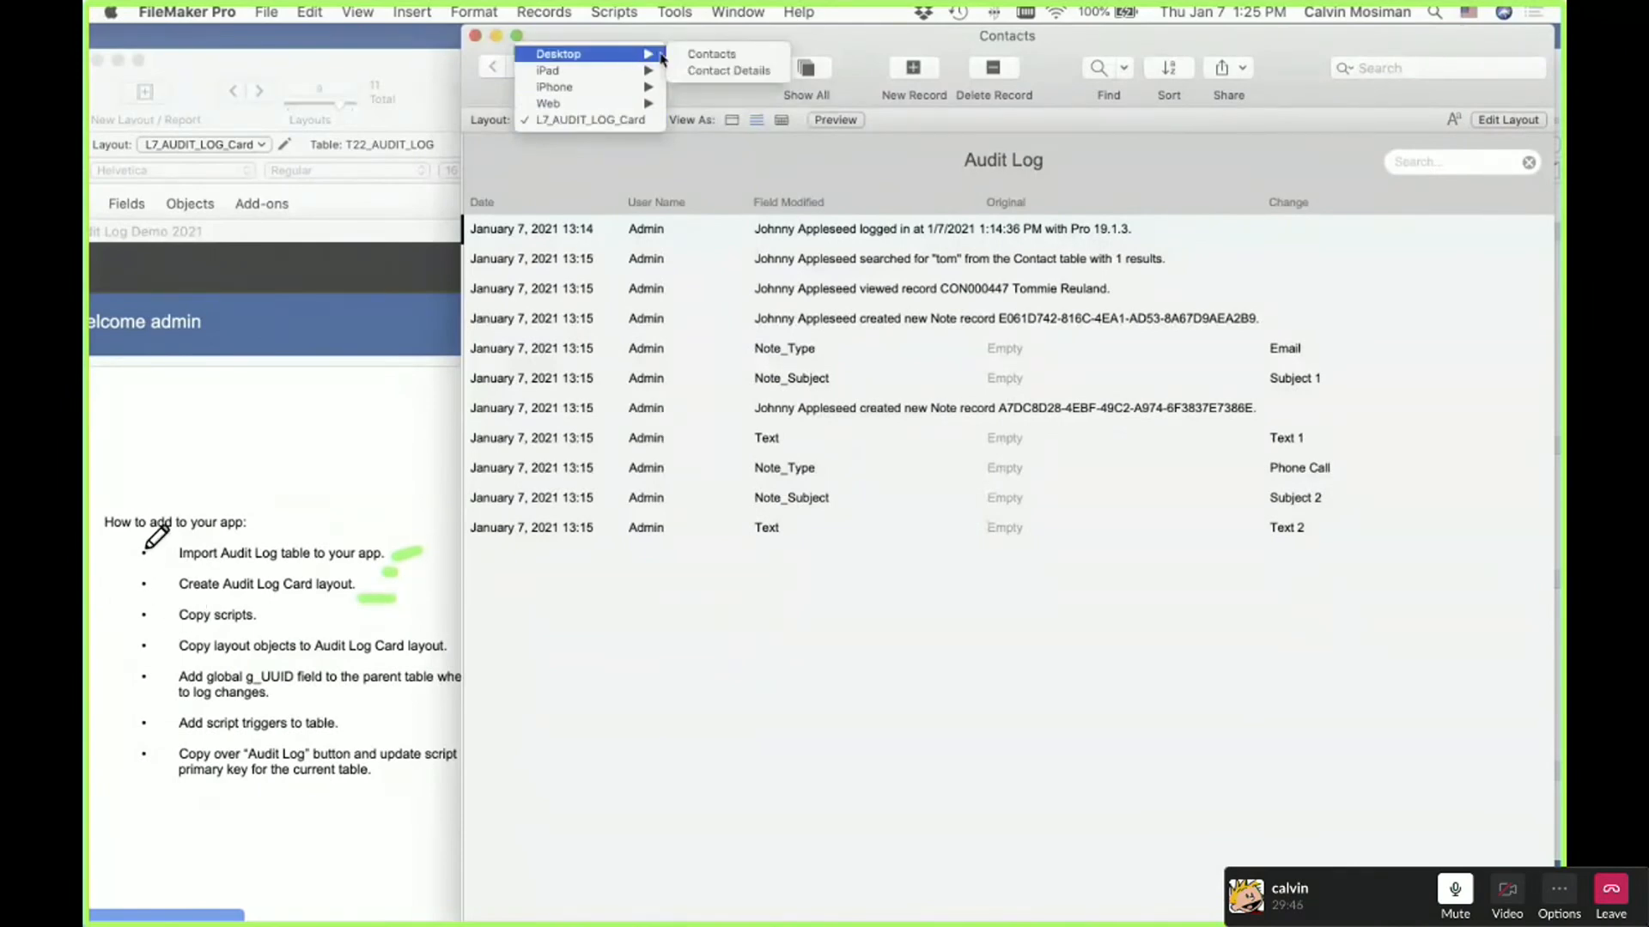
{"action": "left_click", "coordinate": [711, 54]}
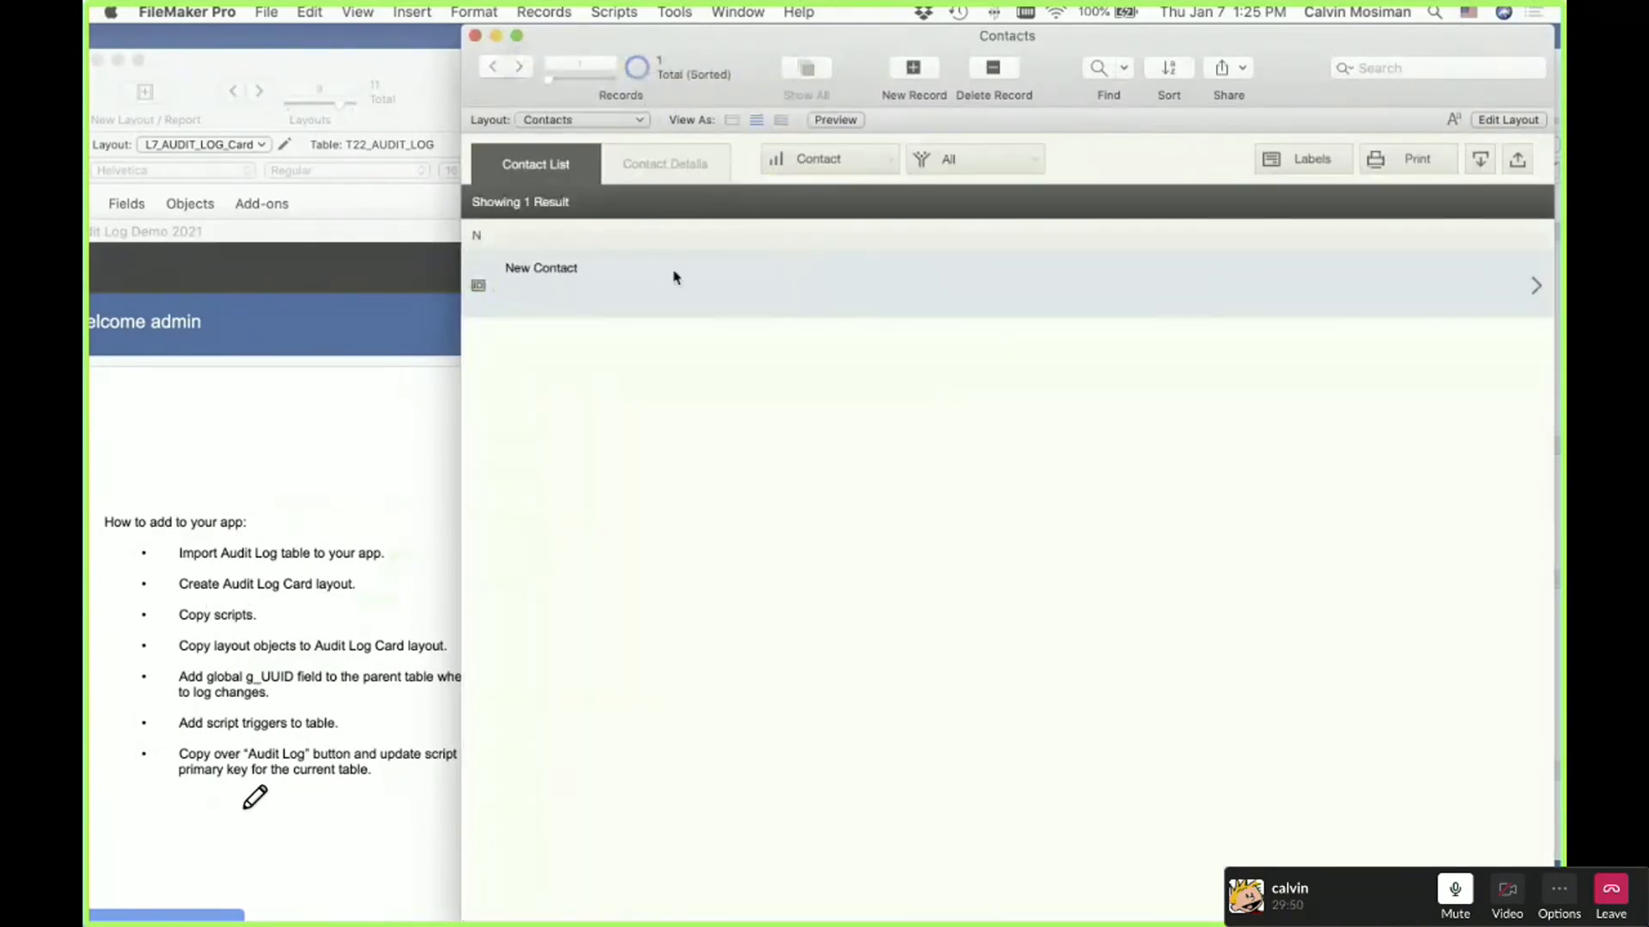
{"action": "left_click", "coordinate": [674, 277]}
{"action": "key", "text": "super+shift+d"}
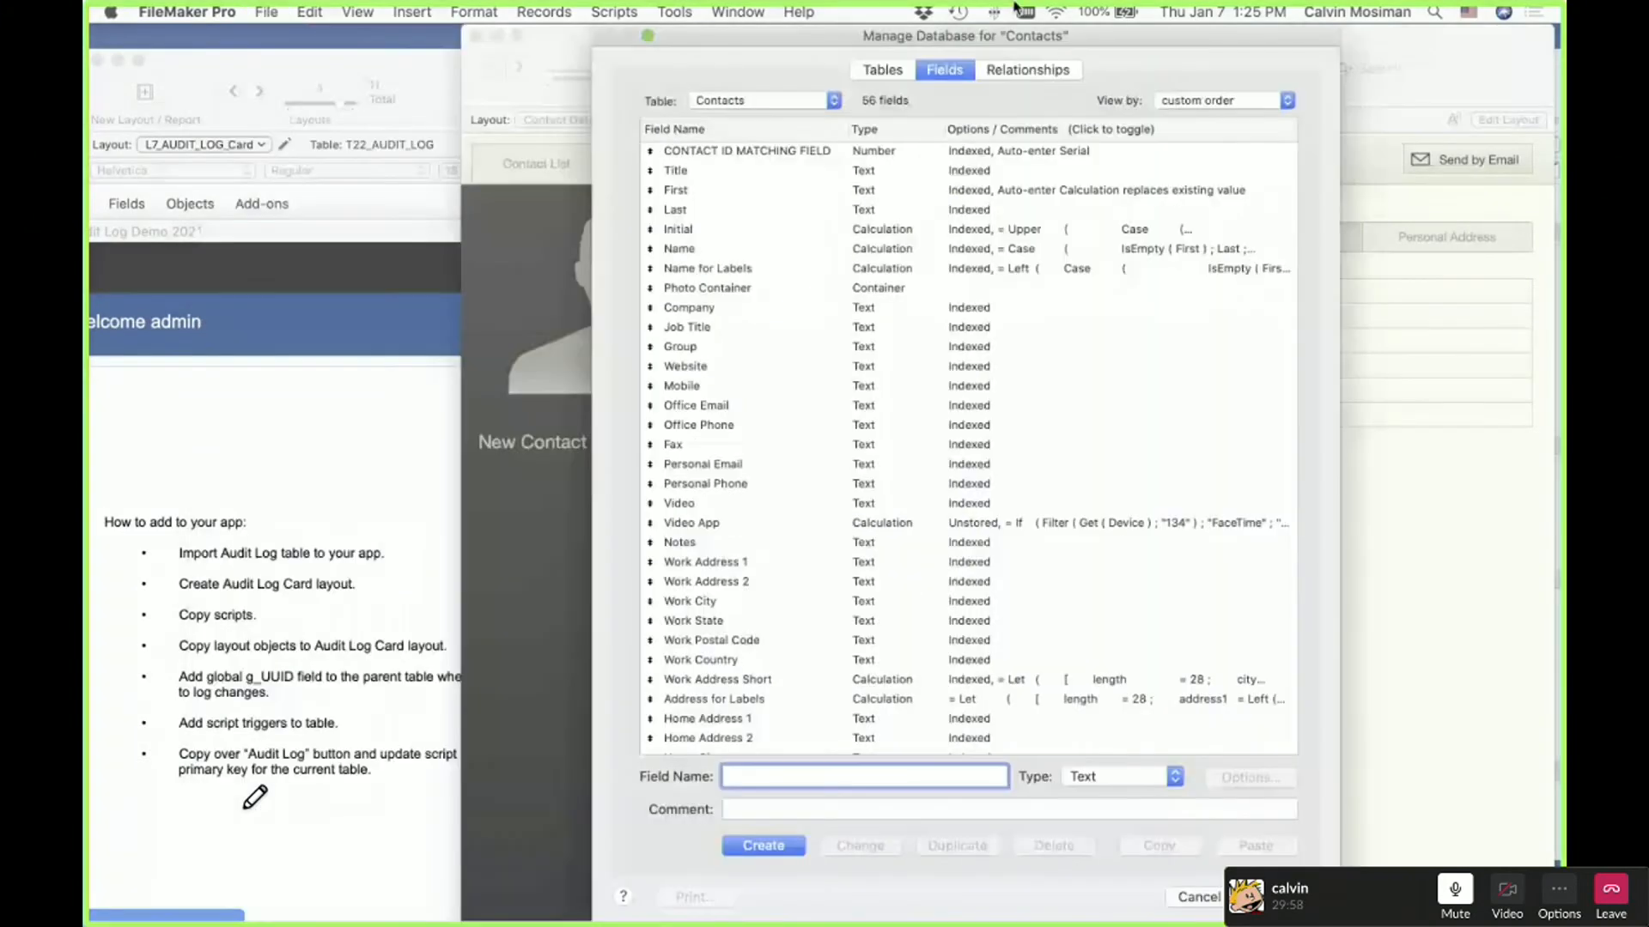
Create a g_UUID field in the Contacts table with global storage
{"action": "type", "text": "g_UU"}
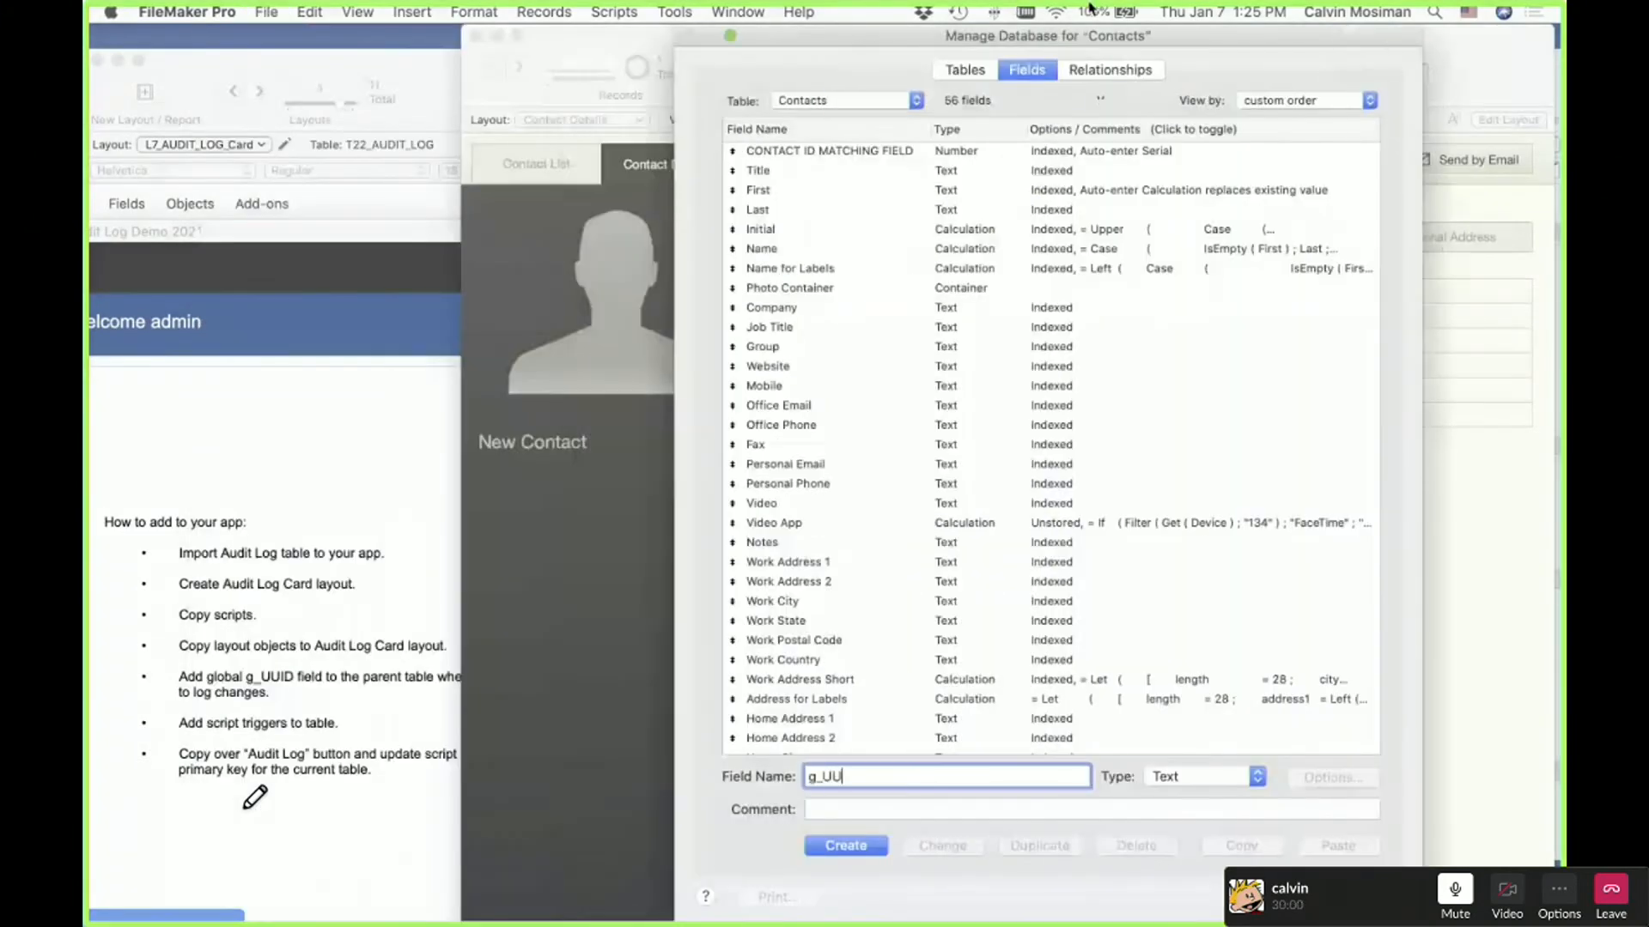
{"action": "type", "text": "ID"}
{"action": "key", "text": "Return"}
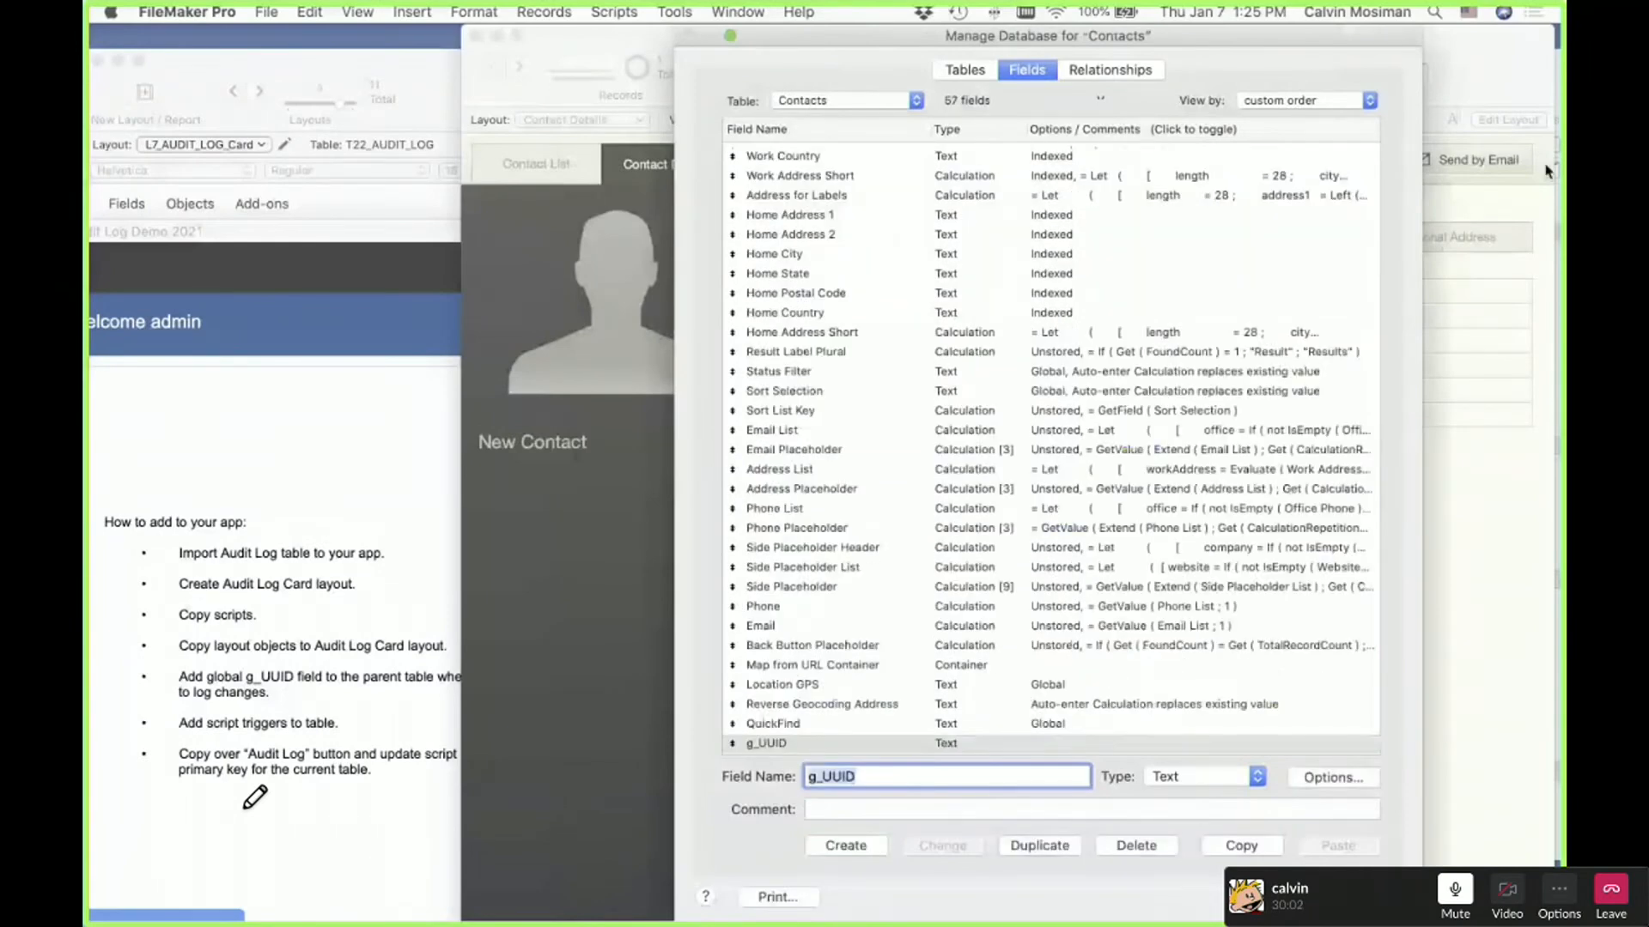
{"action": "key", "text": "Return"}
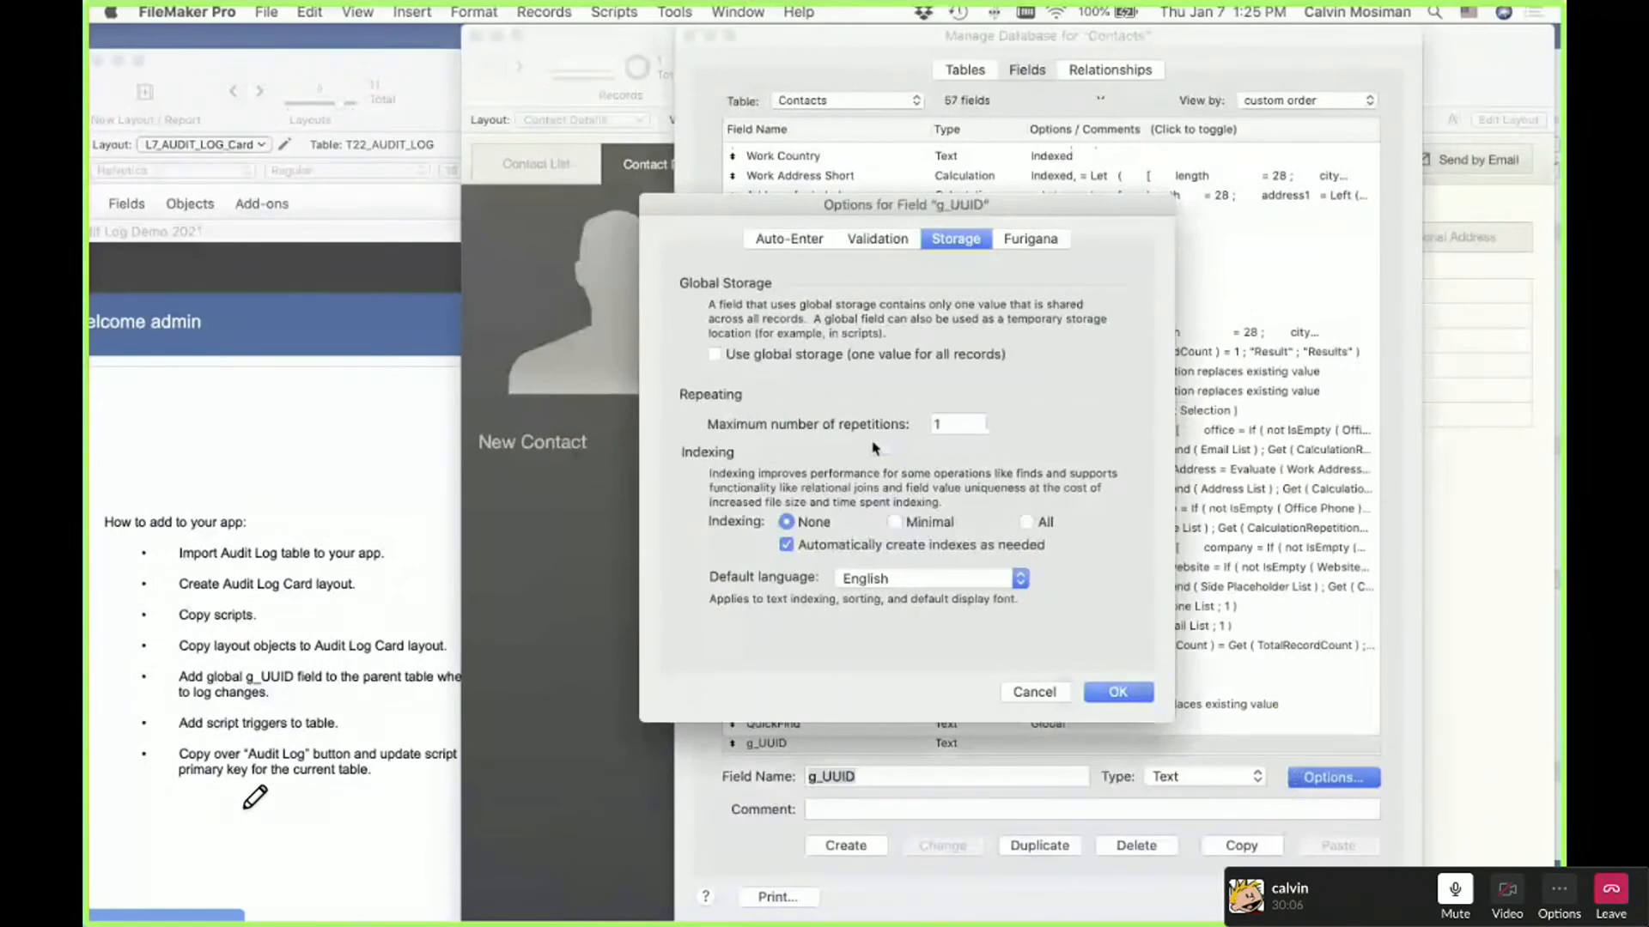
{"action": "left_click", "coordinate": [715, 355]}
{"action": "key", "text": "Return"}
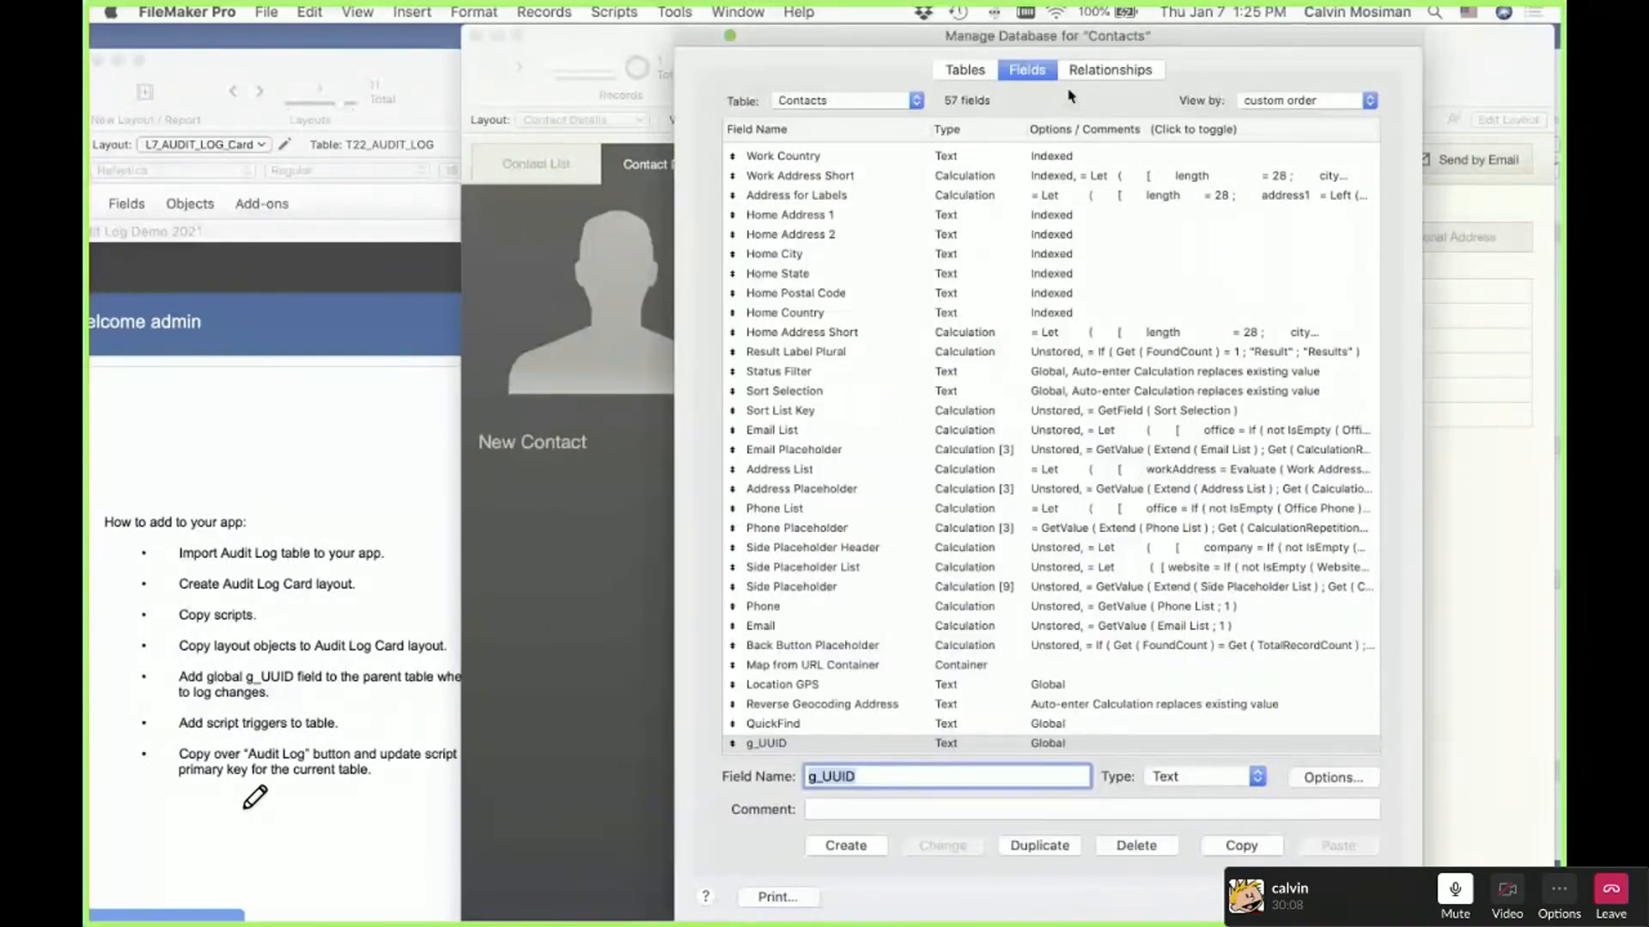
In the relationship graph, enlarge the Contacts box and link Mobile to T22_AUDIT_LOG::ID_Audit
{"action": "left_click", "coordinate": [1108, 70]}
{"action": "left_click_drag", "start_coordinate": [840, 369], "coordinate": [842, 667]}
{"action": "left_click_drag", "start_coordinate": [971, 185], "coordinate": [798, 334]}
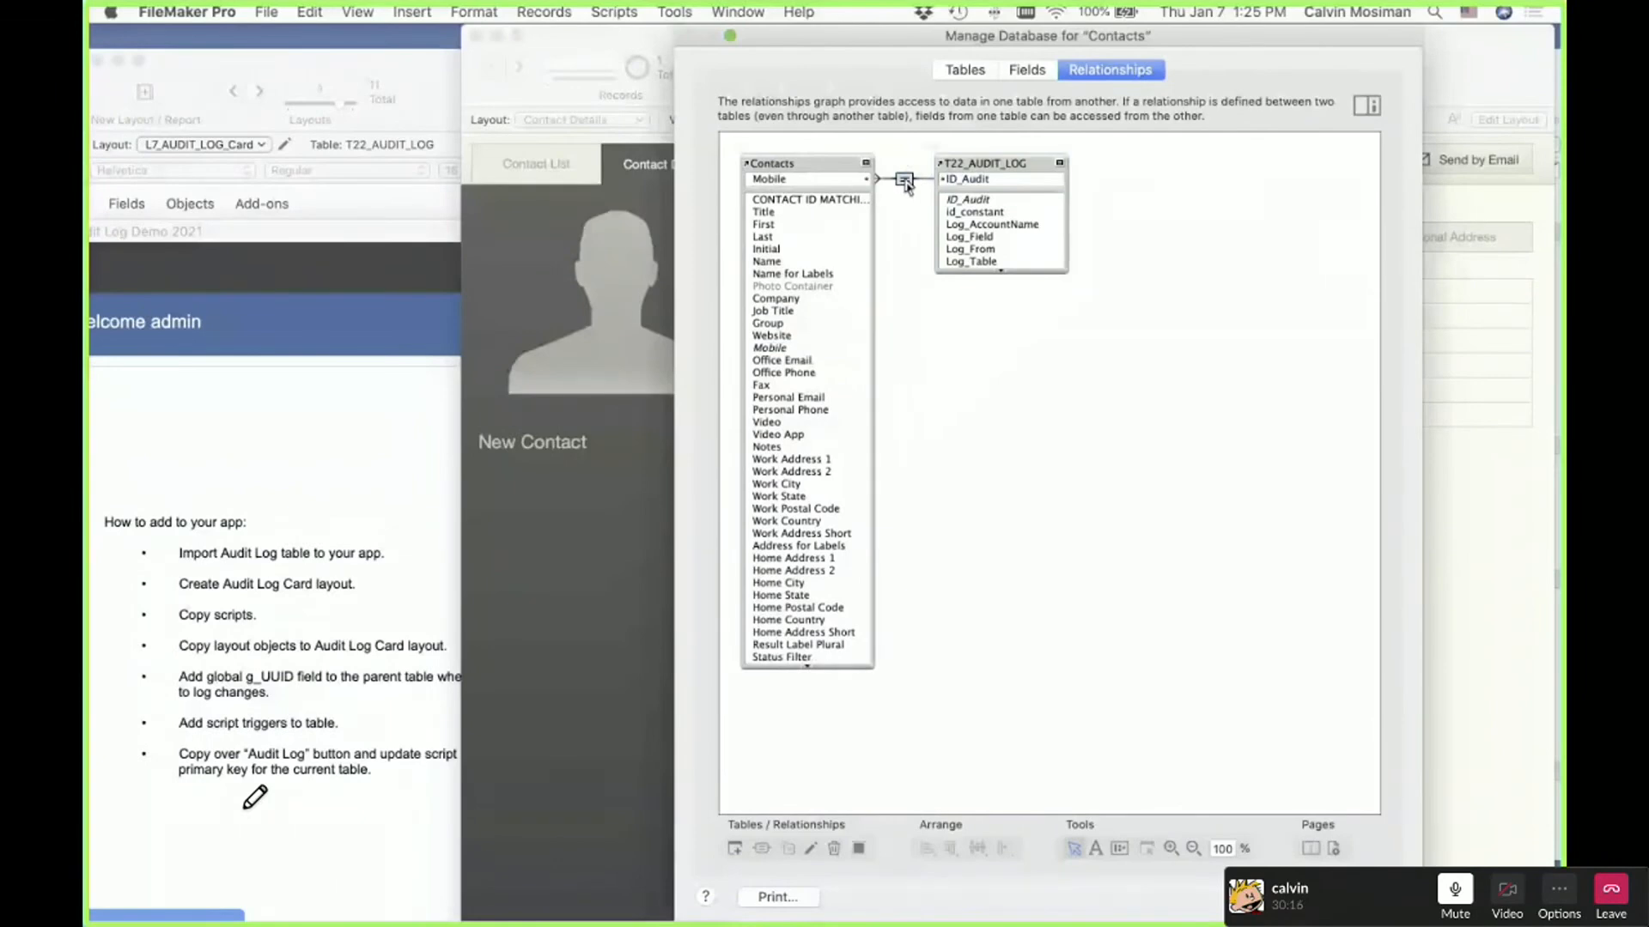
Change the relationship's Contacts match field to g_UUID and allow creating T22_AUDIT_LOG records through it
{"action": "double_click", "coordinate": [905, 181]}
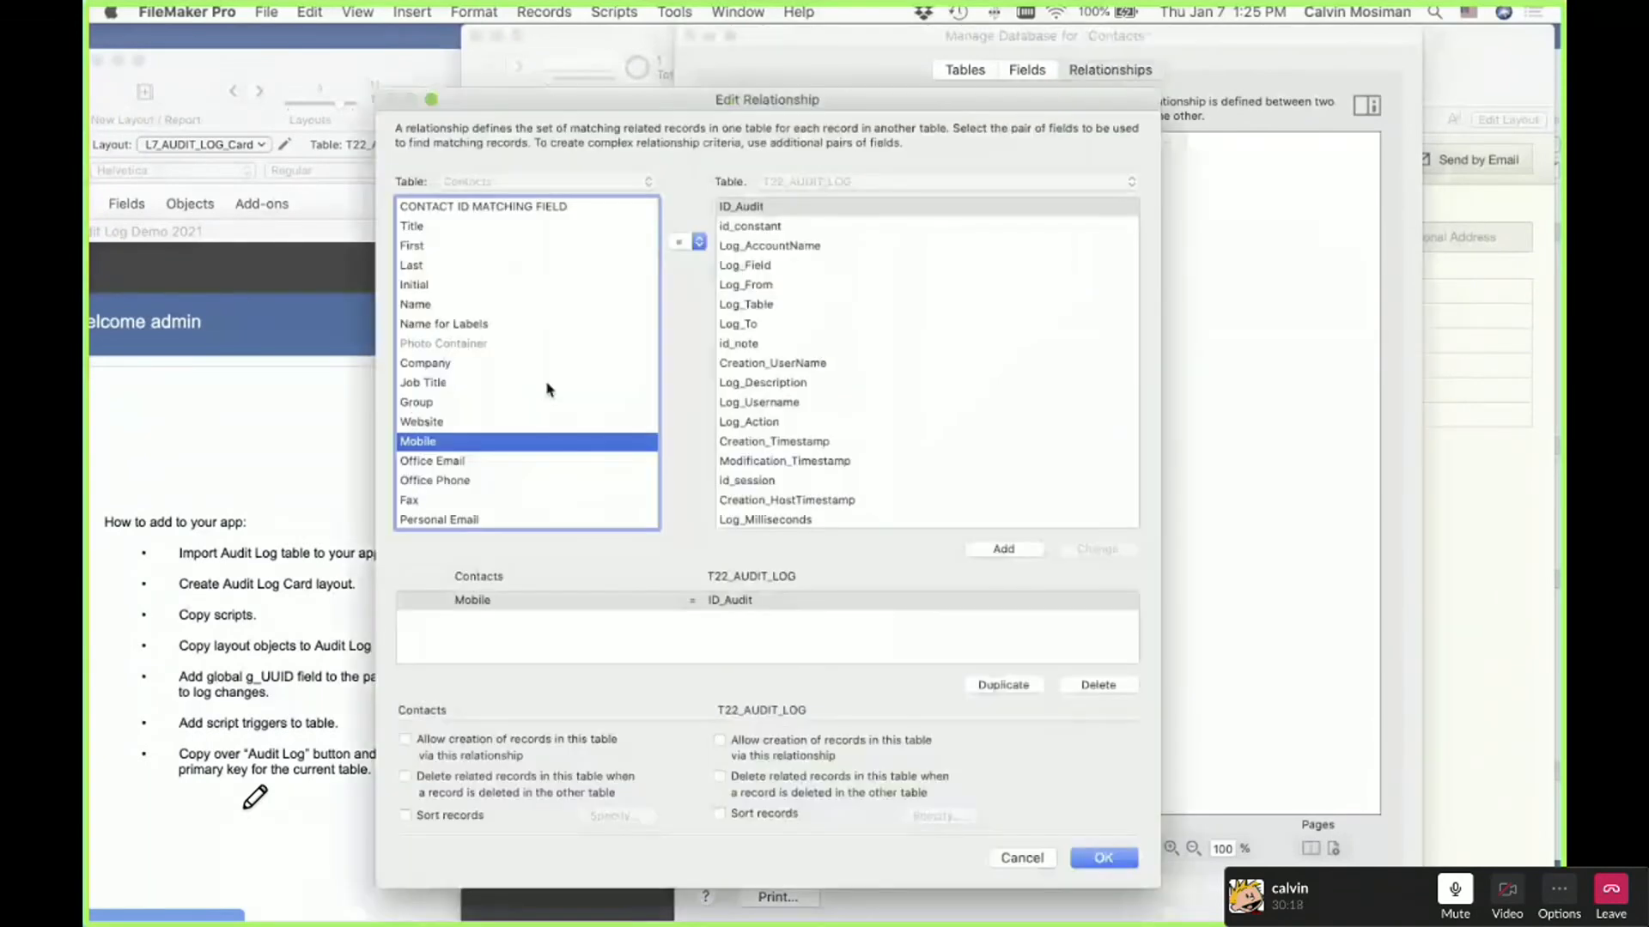
{"action": "scroll", "coordinate": [550, 390], "scroll_direction": "down", "scroll_amount": 15}
{"action": "left_click", "coordinate": [537, 517]}
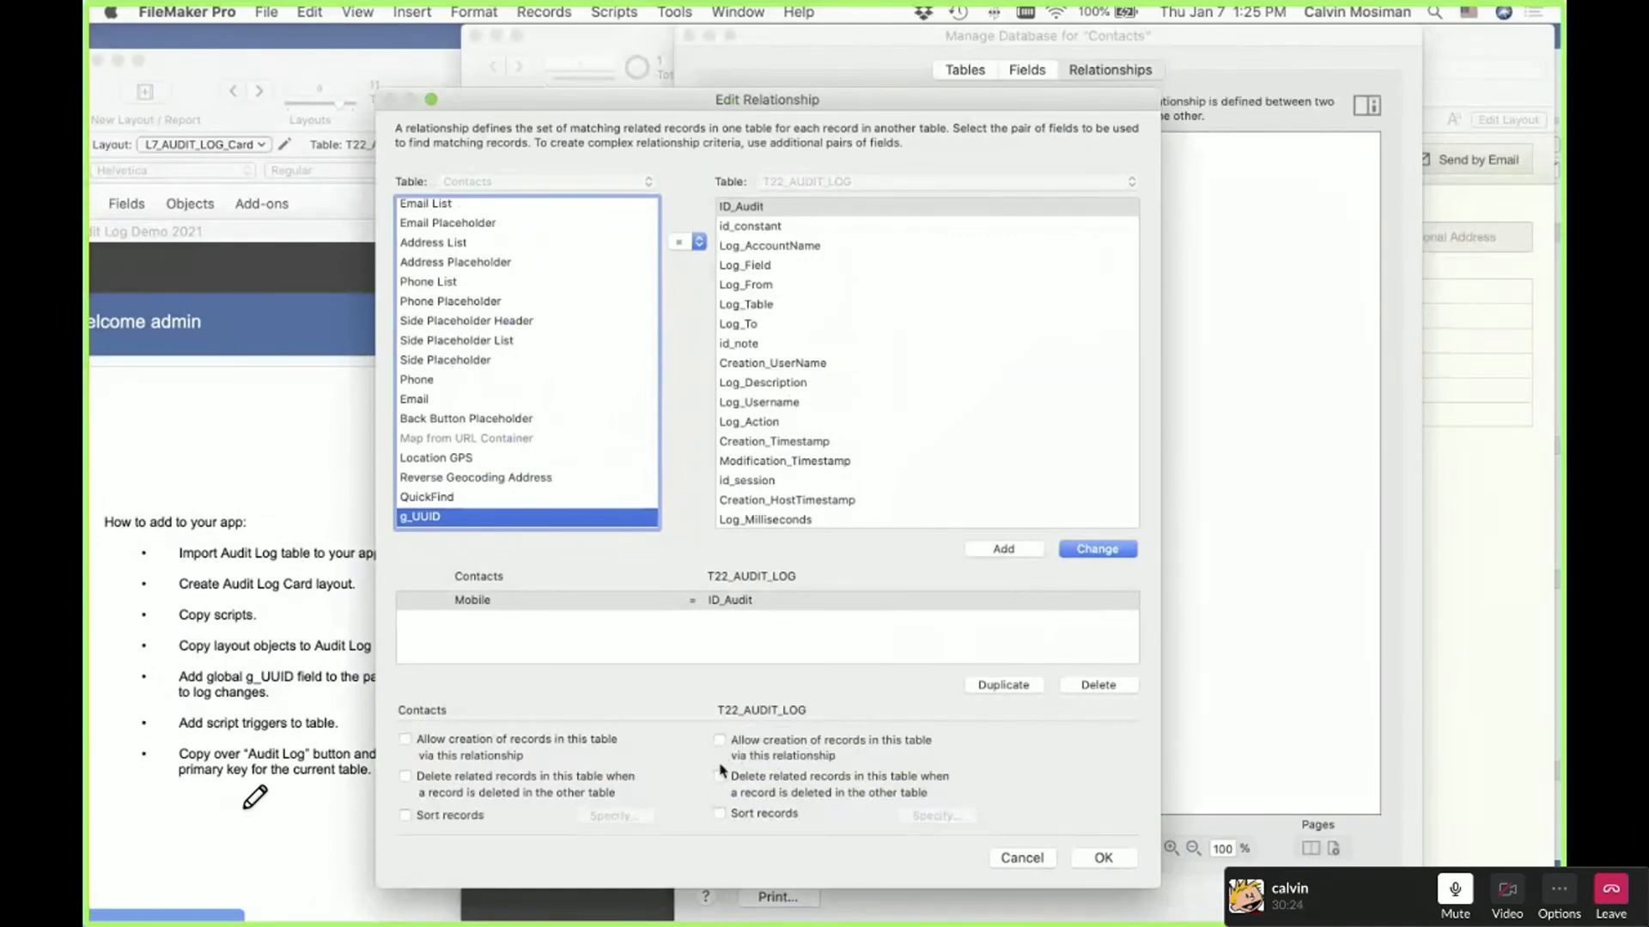
{"action": "left_click", "coordinate": [719, 741]}
{"action": "left_click", "coordinate": [1091, 548]}
{"action": "left_click", "coordinate": [1121, 863]}
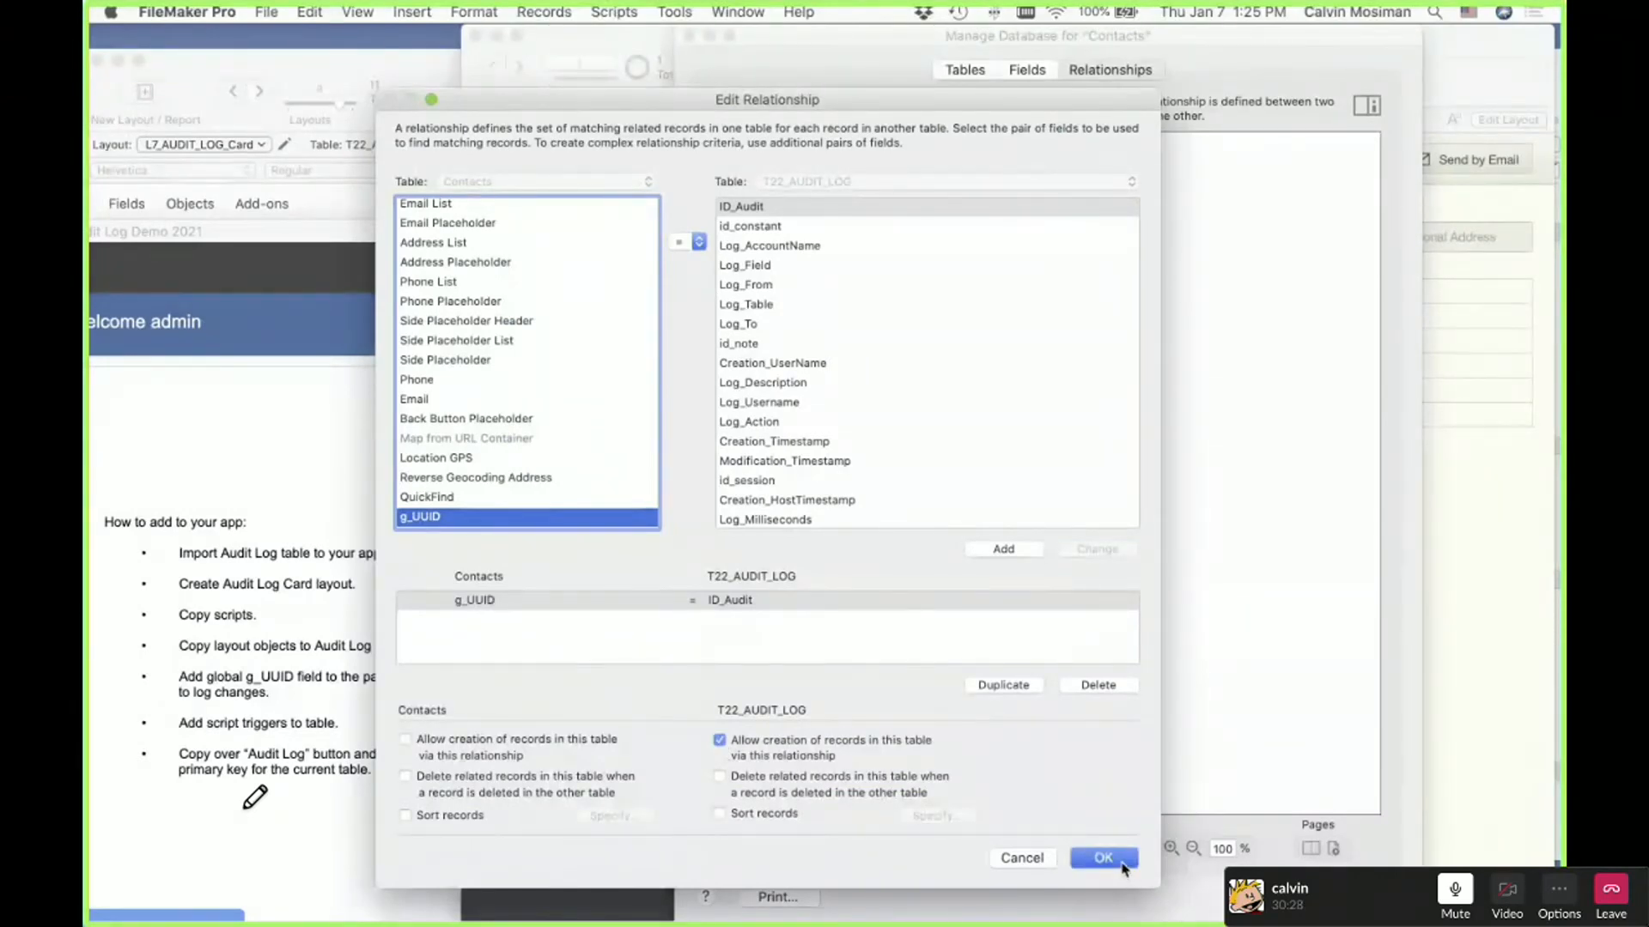
Close Manage Database keeping changes, bring the Contacts window forward, and enter Layout mode
{"action": "key", "text": "Return"}
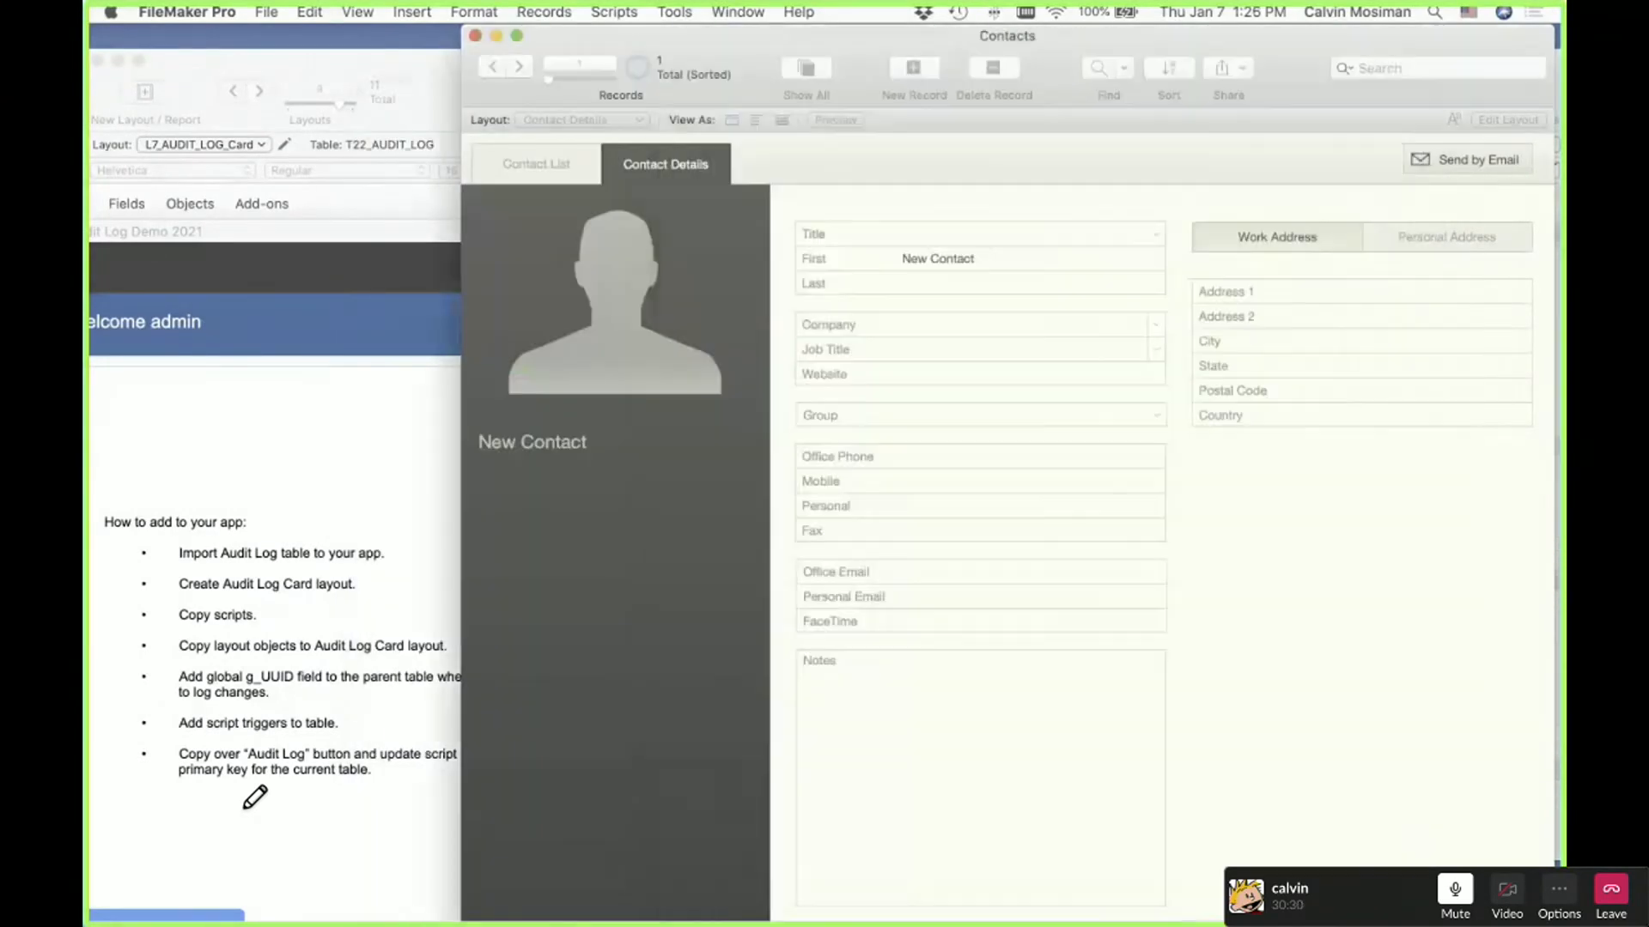
{"action": "left_click_drag", "start_coordinate": [863, 45], "coordinate": [669, 15]}
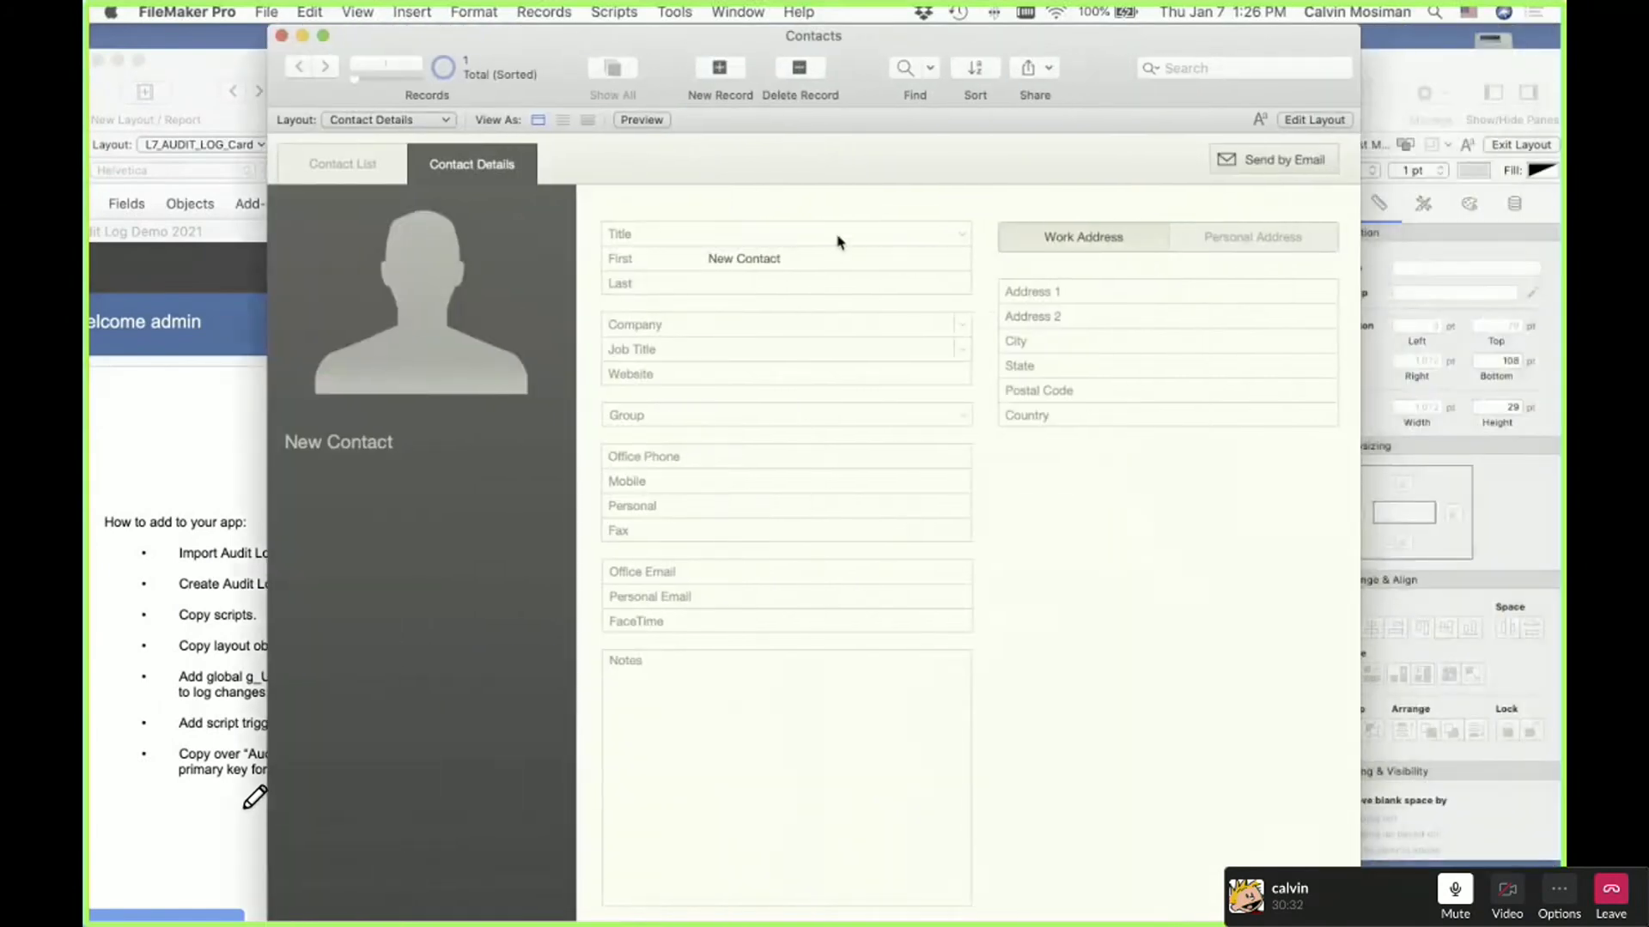
{"action": "left_click", "coordinate": [247, 646]}
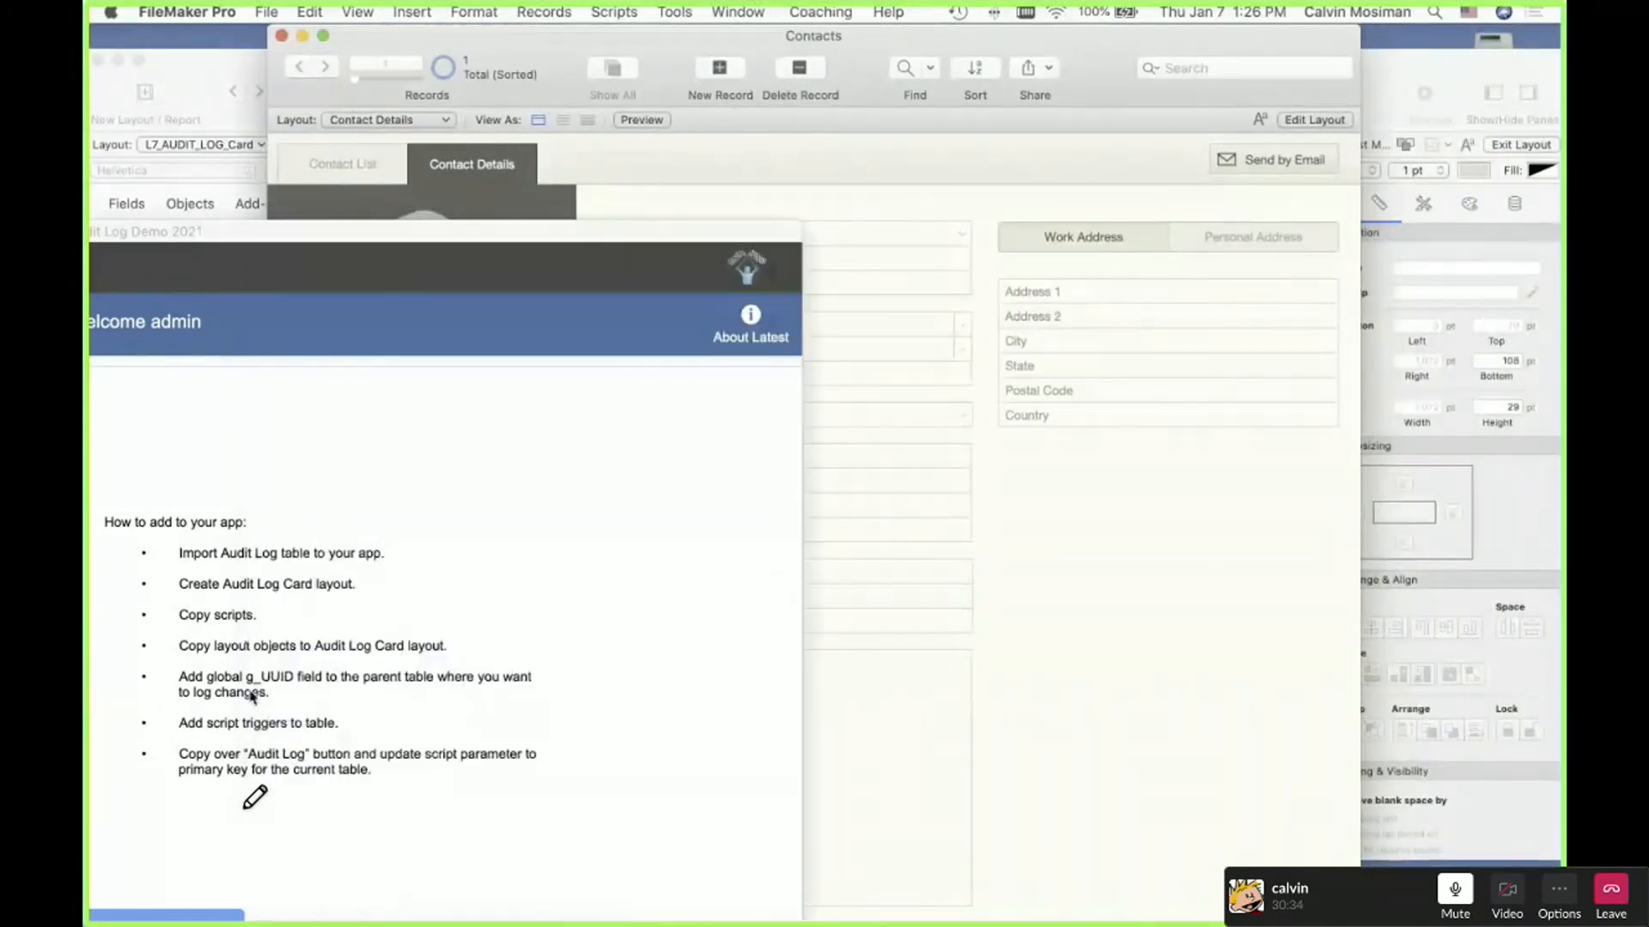
{"action": "left_click", "coordinate": [915, 653]}
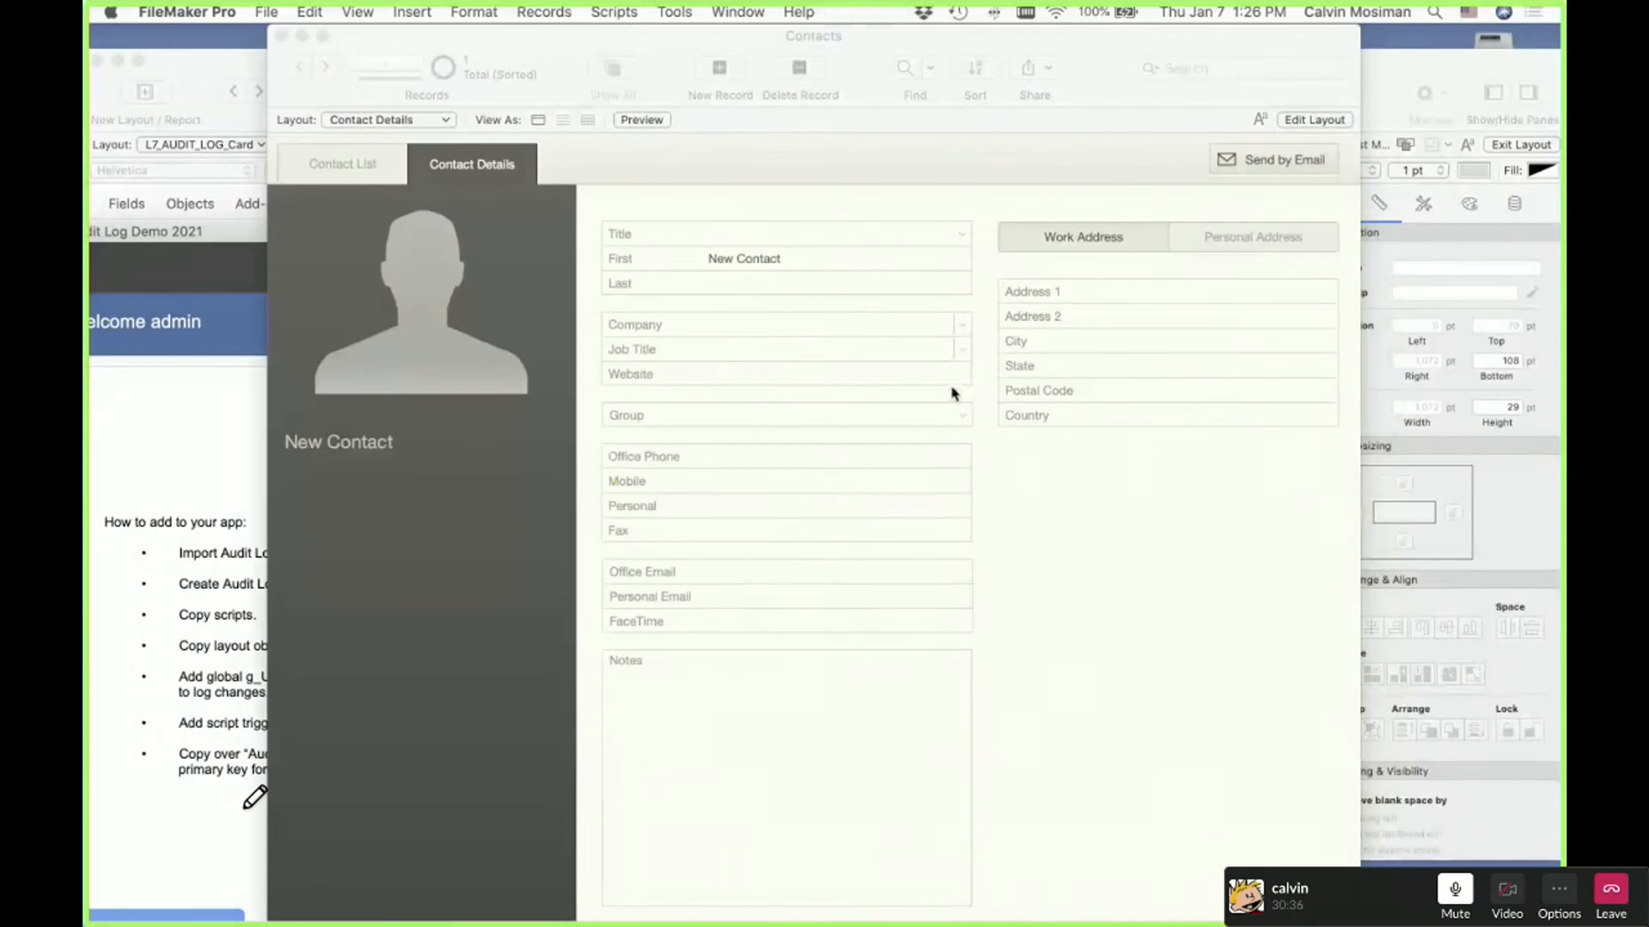
{"action": "key", "text": "super+l"}
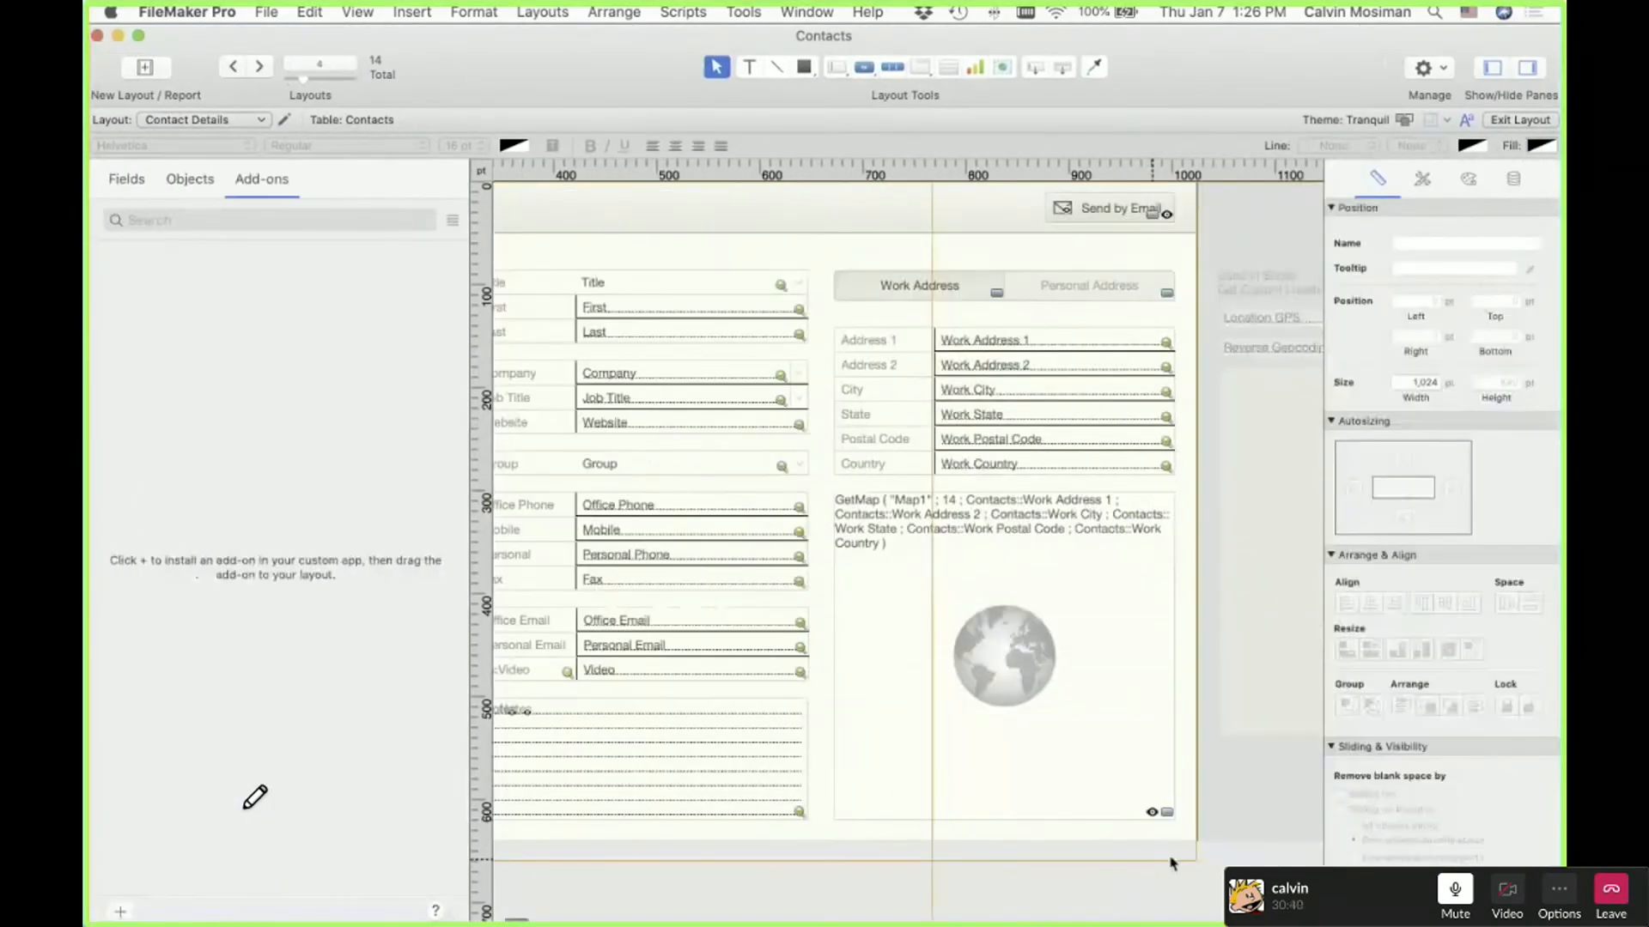
Select the layout's entry fields, excluding State, Postal Code and Country labels, and including Notes
{"action": "left_click_drag", "start_coordinate": [1209, 866], "coordinate": [511, 293]}
{"action": "left_click", "coordinate": [895, 420], "text": "shift"}
{"action": "left_click", "coordinate": [893, 441], "text": "shift"}
{"action": "left_click", "coordinate": [891, 467], "text": "shift"}
{"action": "left_click", "coordinate": [720, 744], "text": "shift"}
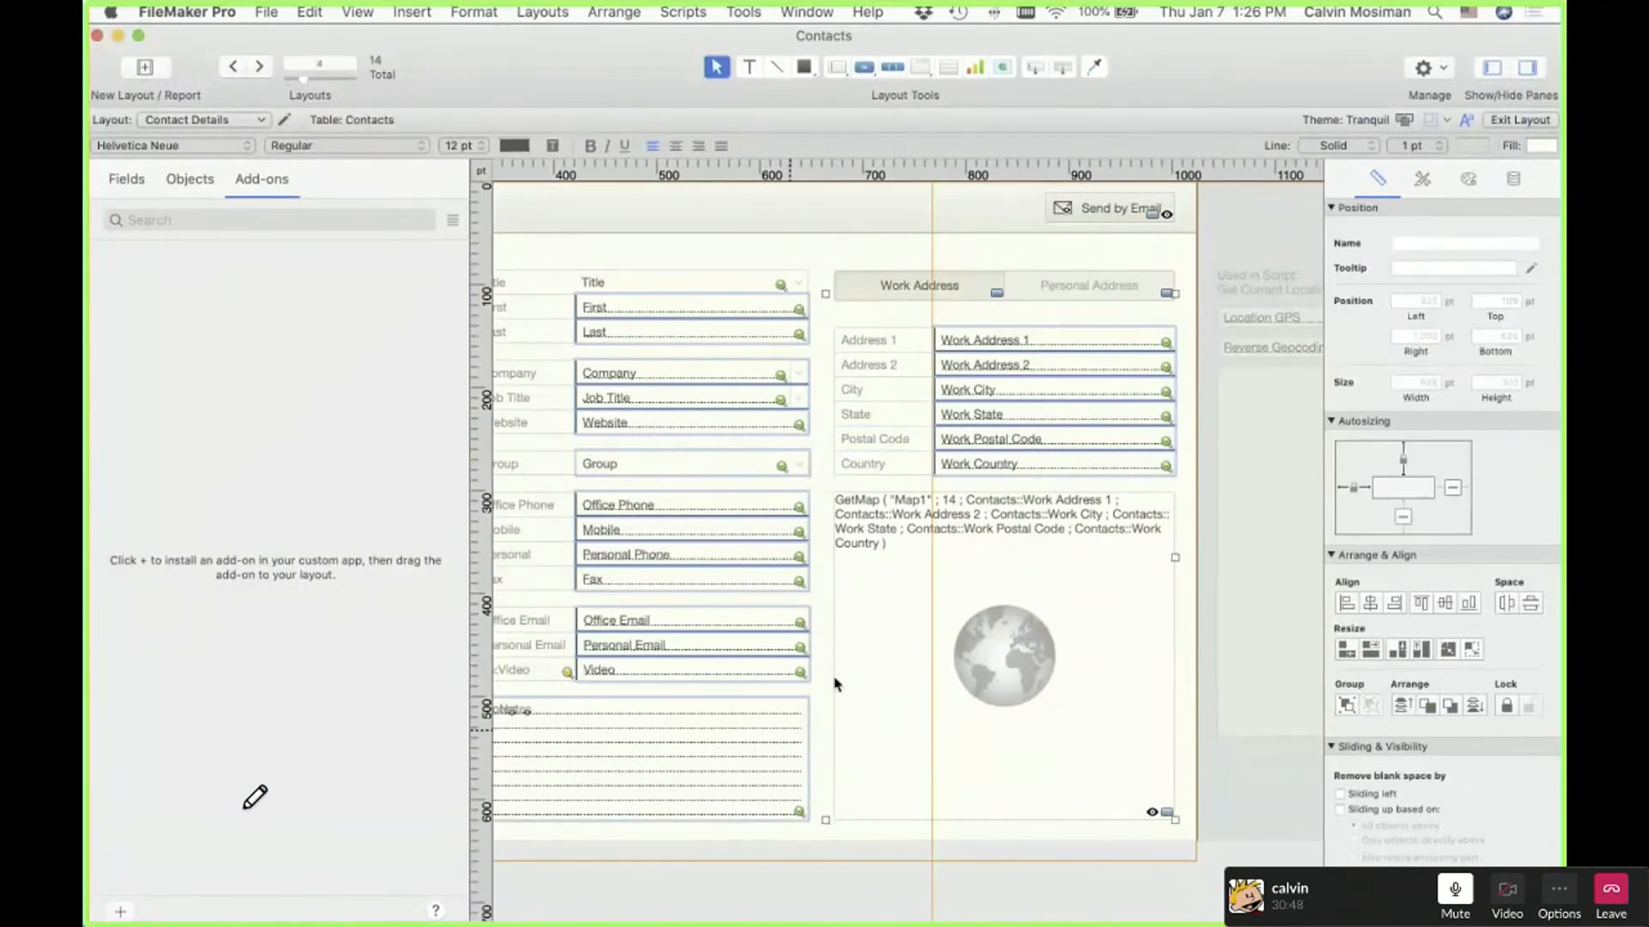
{"action": "scroll", "coordinate": [740, 674], "scroll_direction": "left", "scroll_amount": 5}
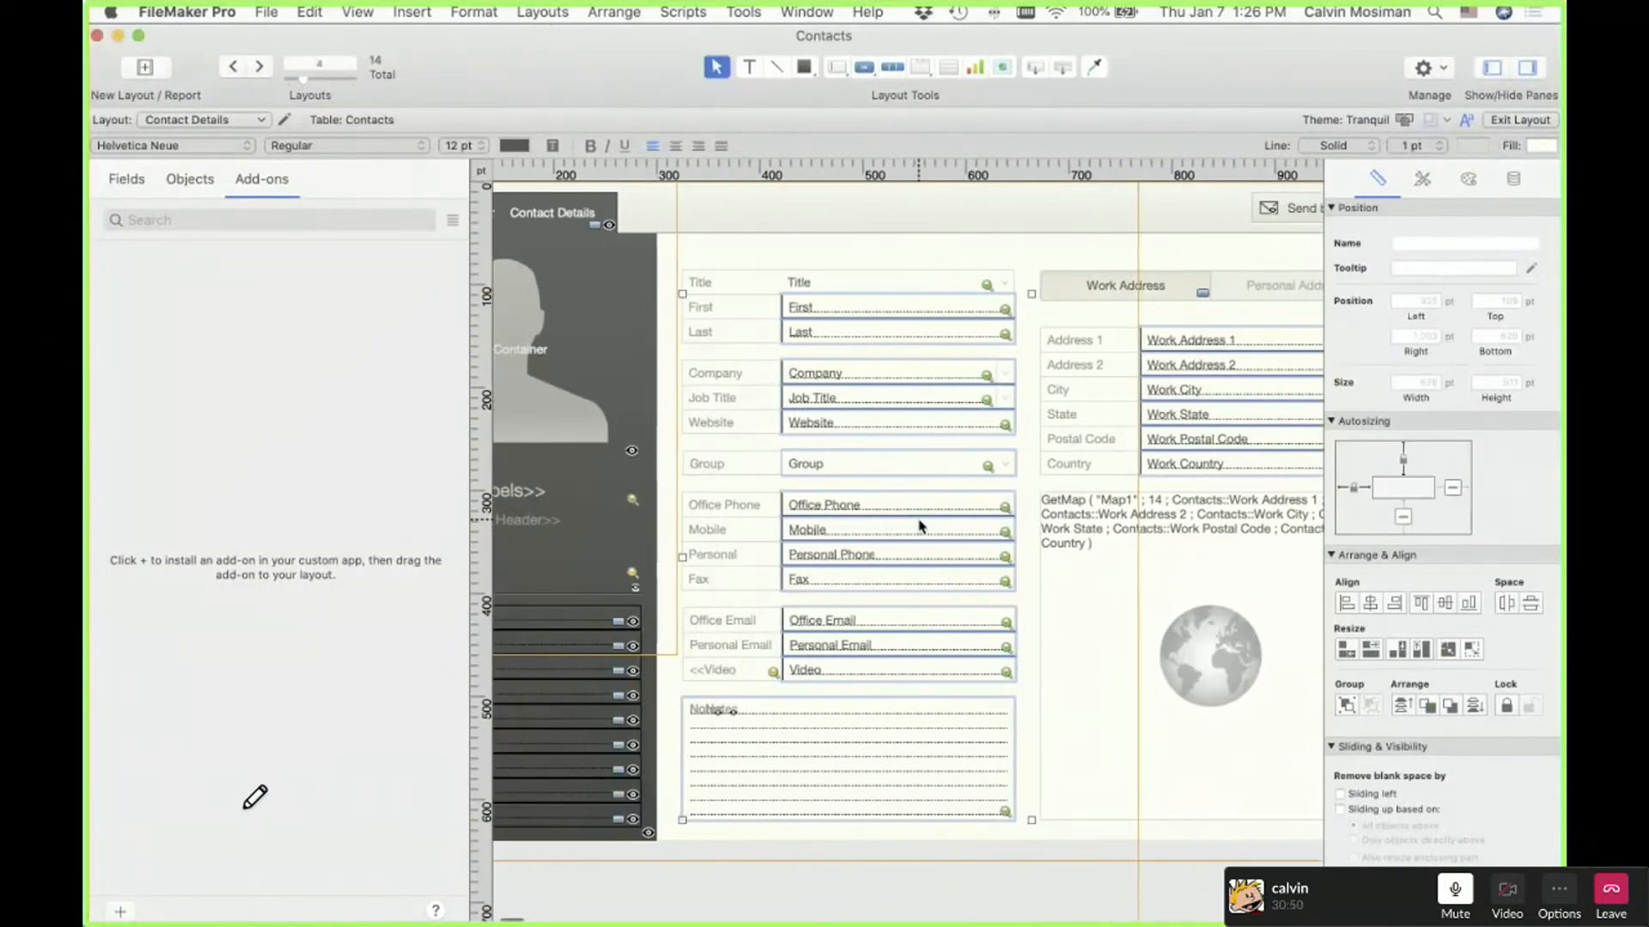
{"action": "right_click", "coordinate": [888, 376]}
Set OnObjectEnter to run LOG Trigger with the enter parameter calculation copied from its step 6 comment
{"action": "left_click", "coordinate": [966, 577]}
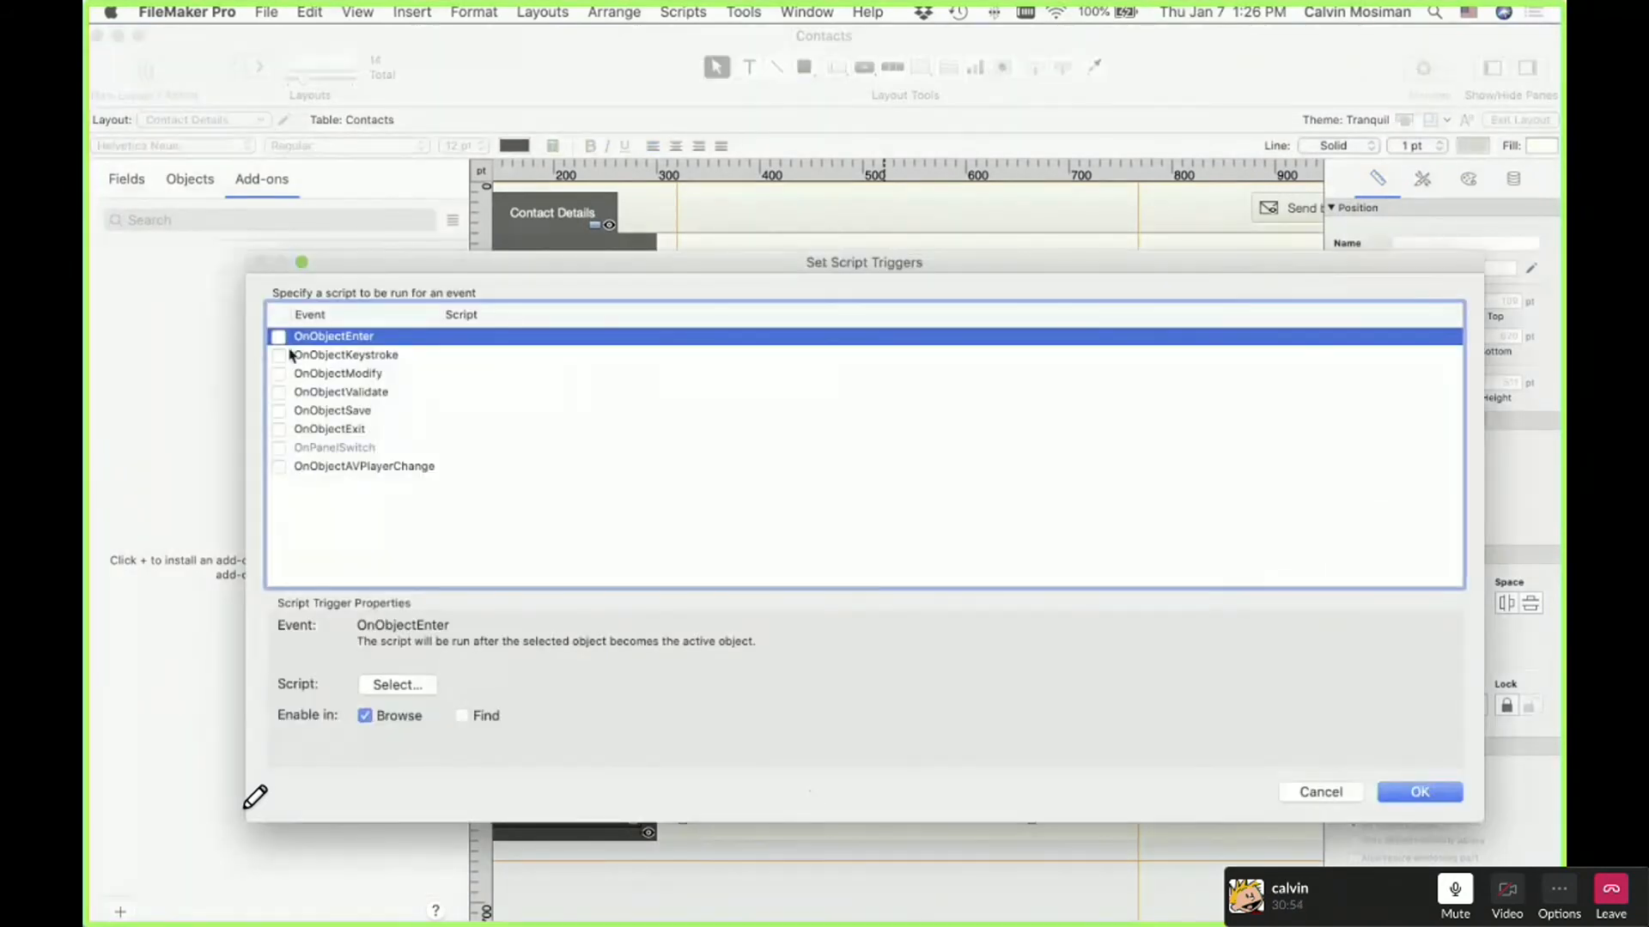
{"action": "left_click", "coordinate": [277, 338]}
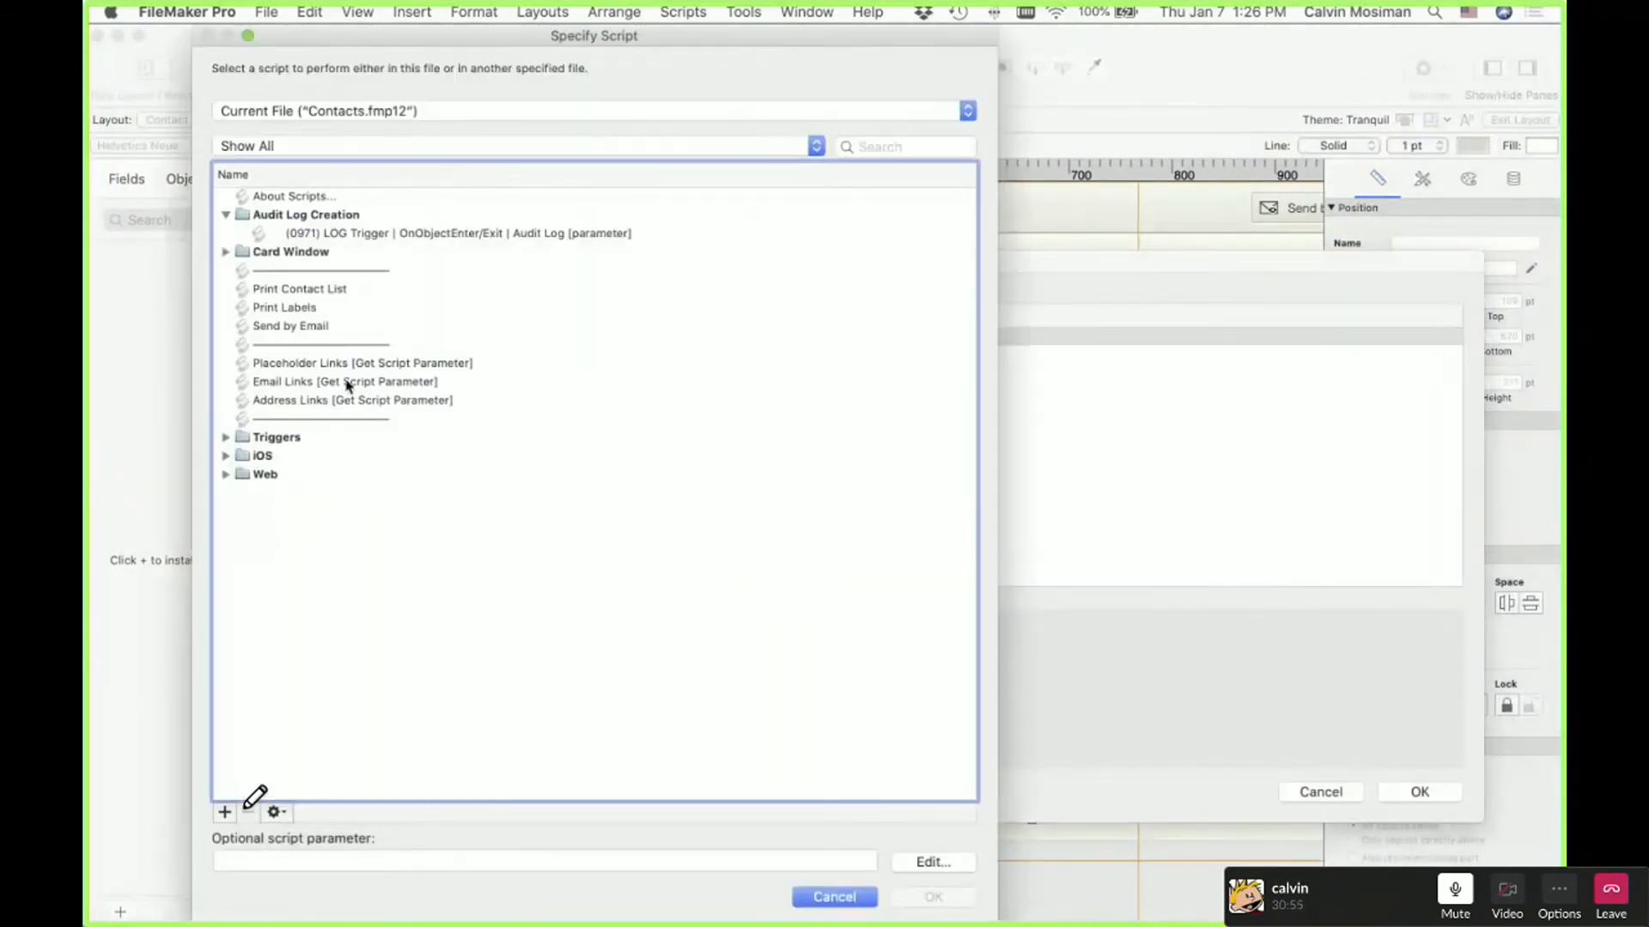
{"action": "left_click", "coordinate": [326, 236]}
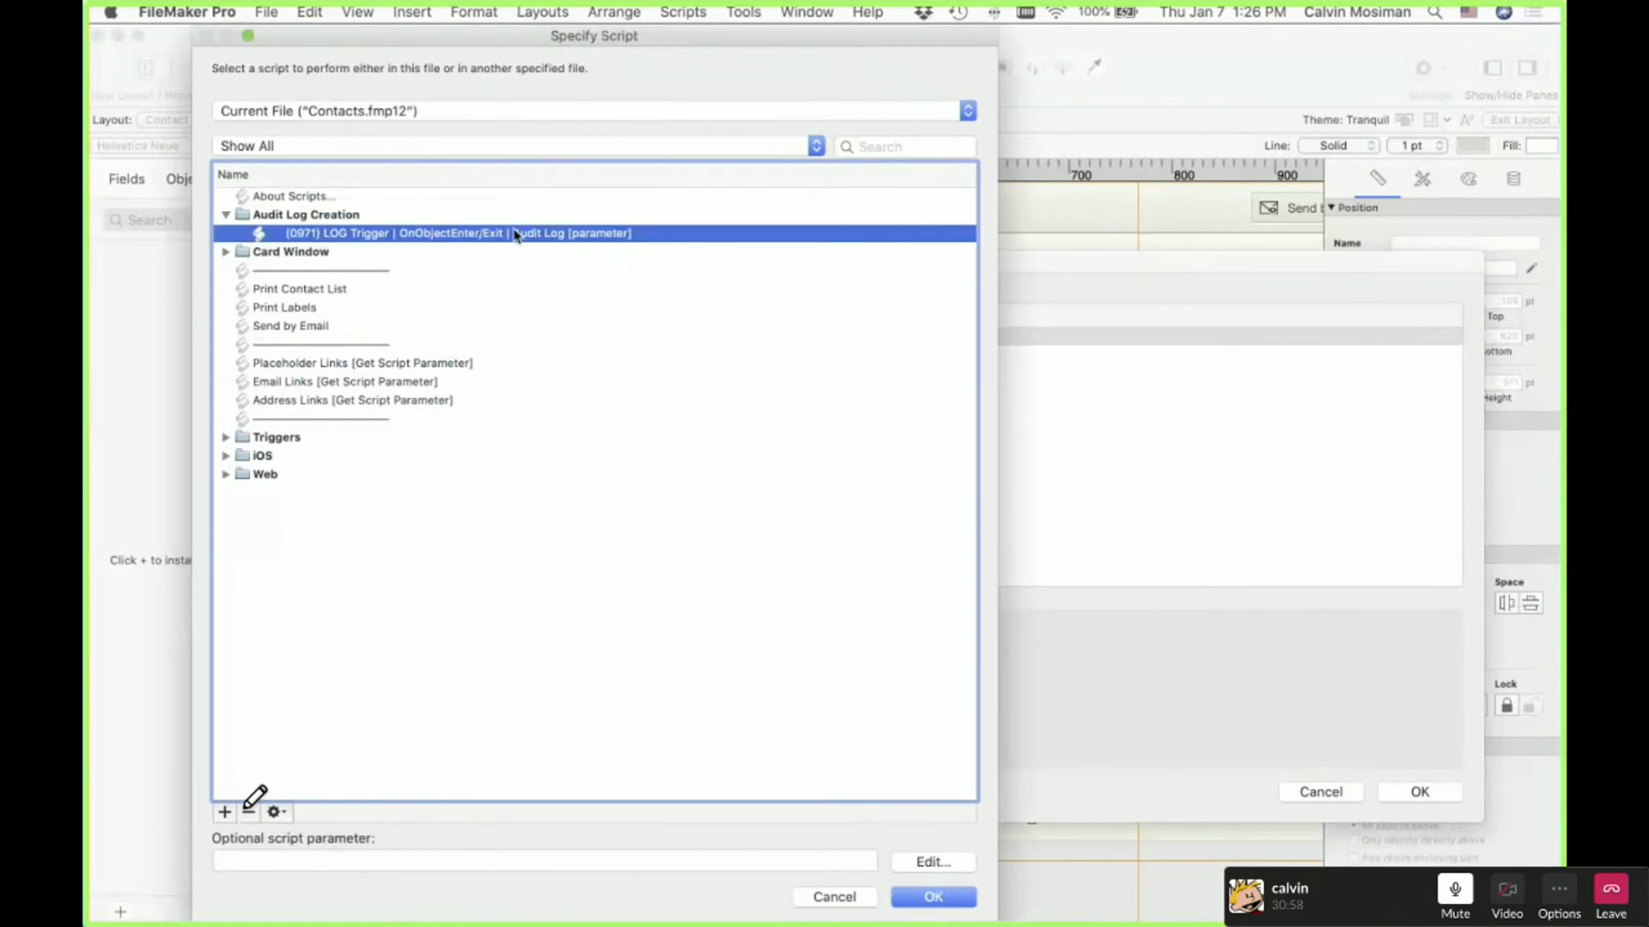
{"action": "left_click", "coordinate": [275, 813]}
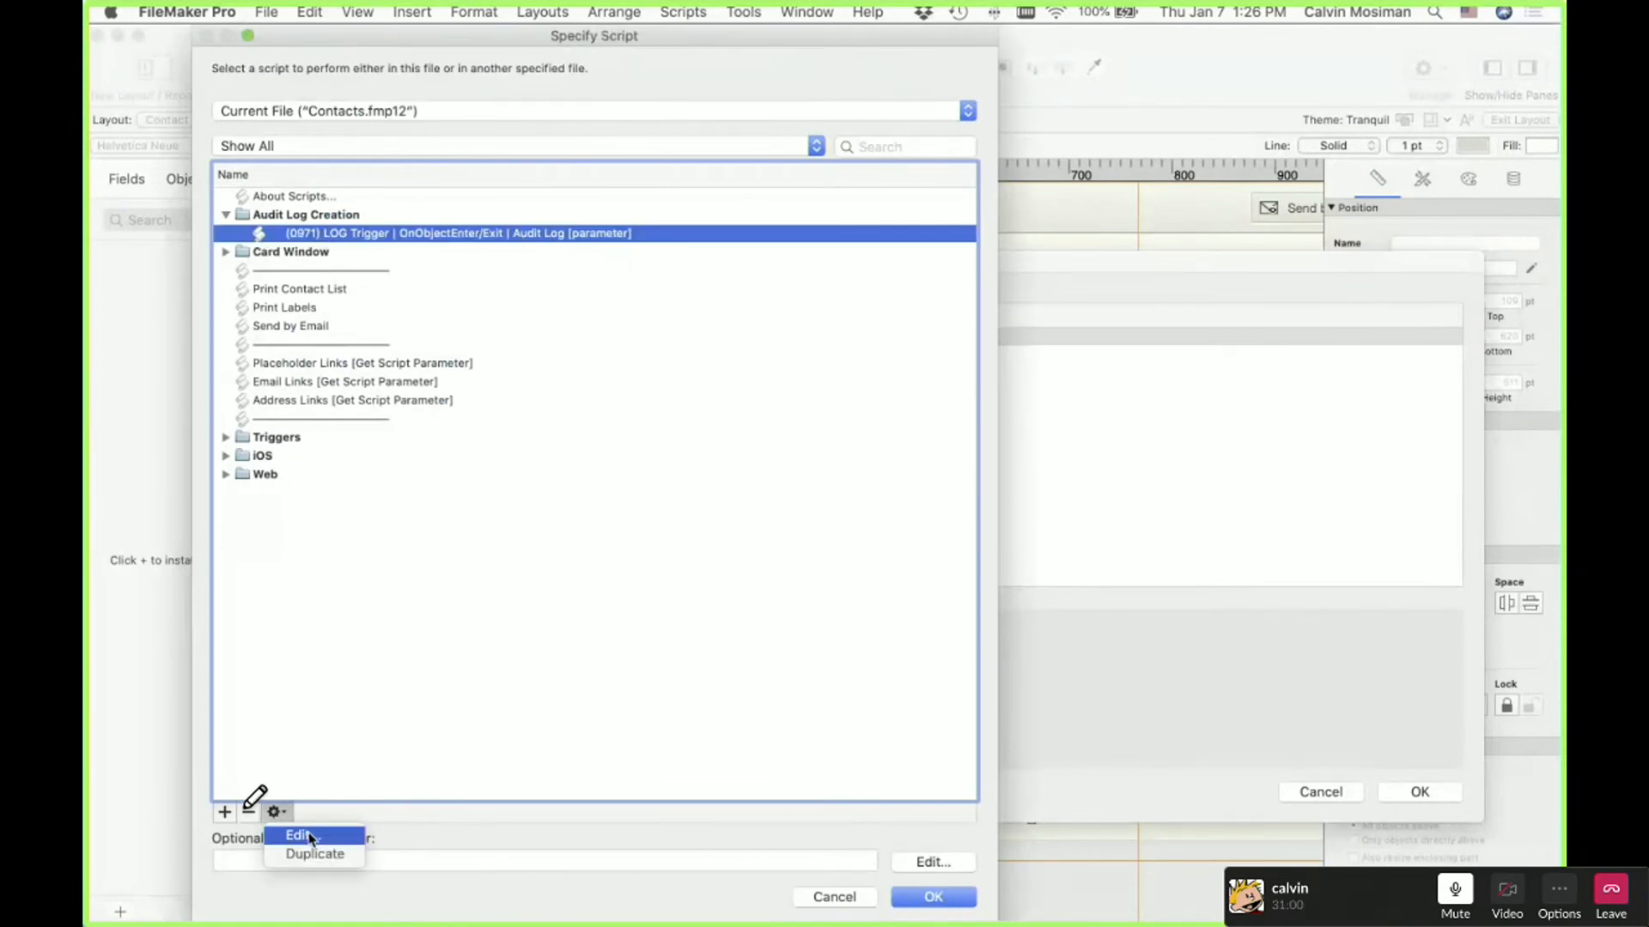
{"action": "left_click", "coordinate": [311, 839]}
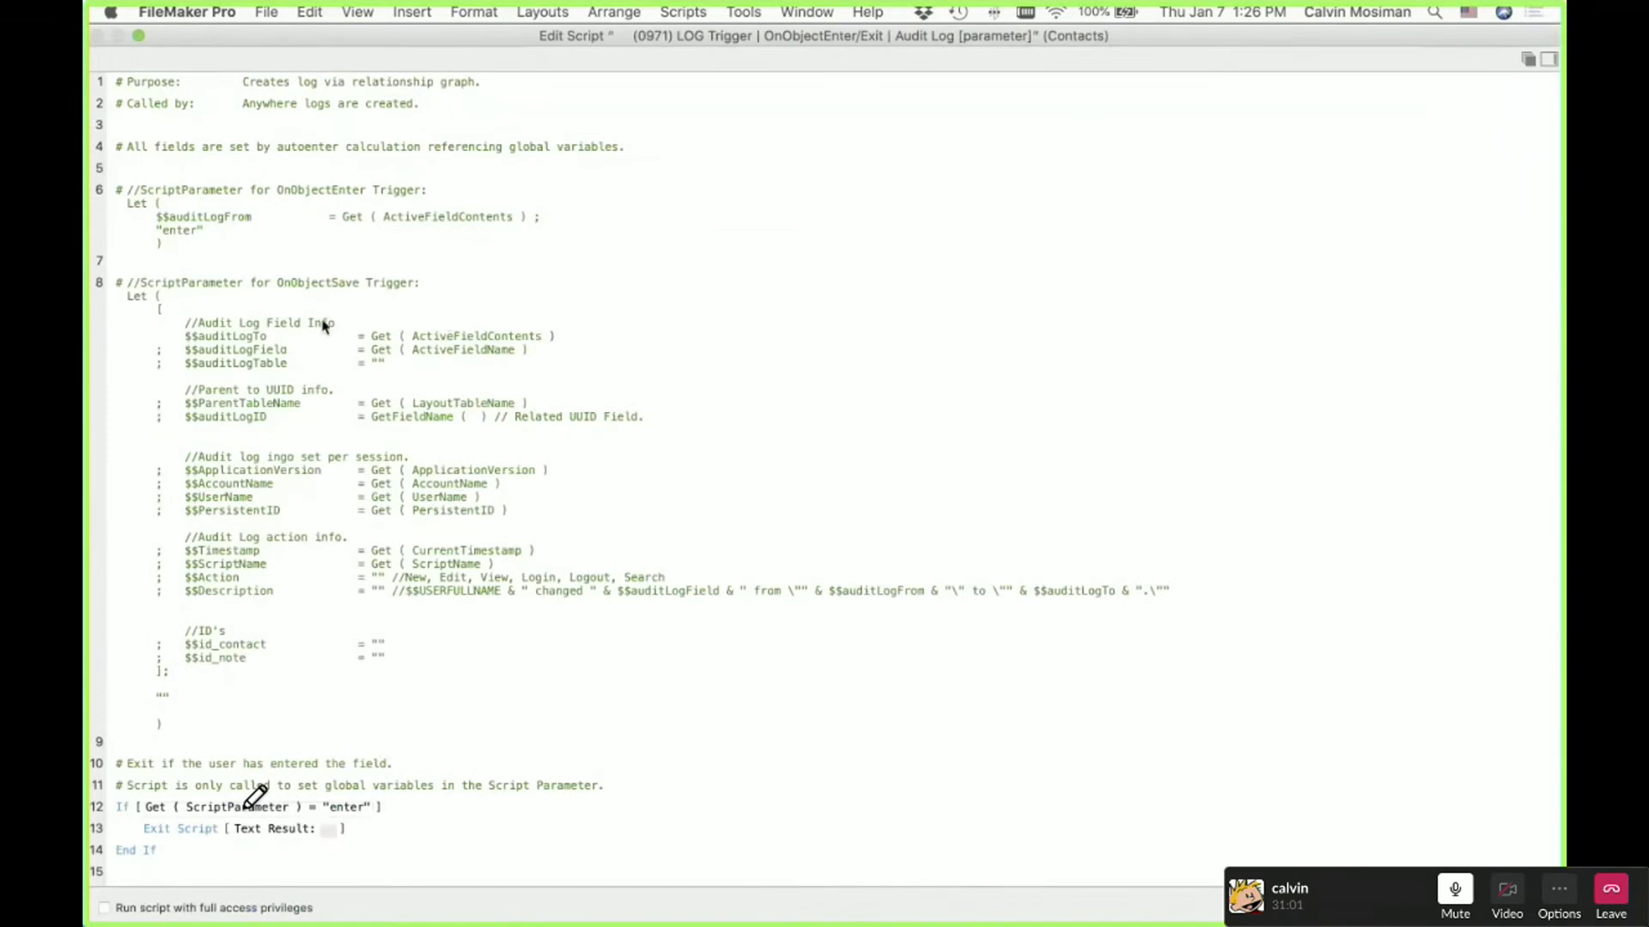
{"action": "left_click", "coordinate": [277, 244]}
{"action": "left_click", "coordinate": [276, 245]}
{"action": "key", "text": "super+a"}
{"action": "key", "text": "super+c"}
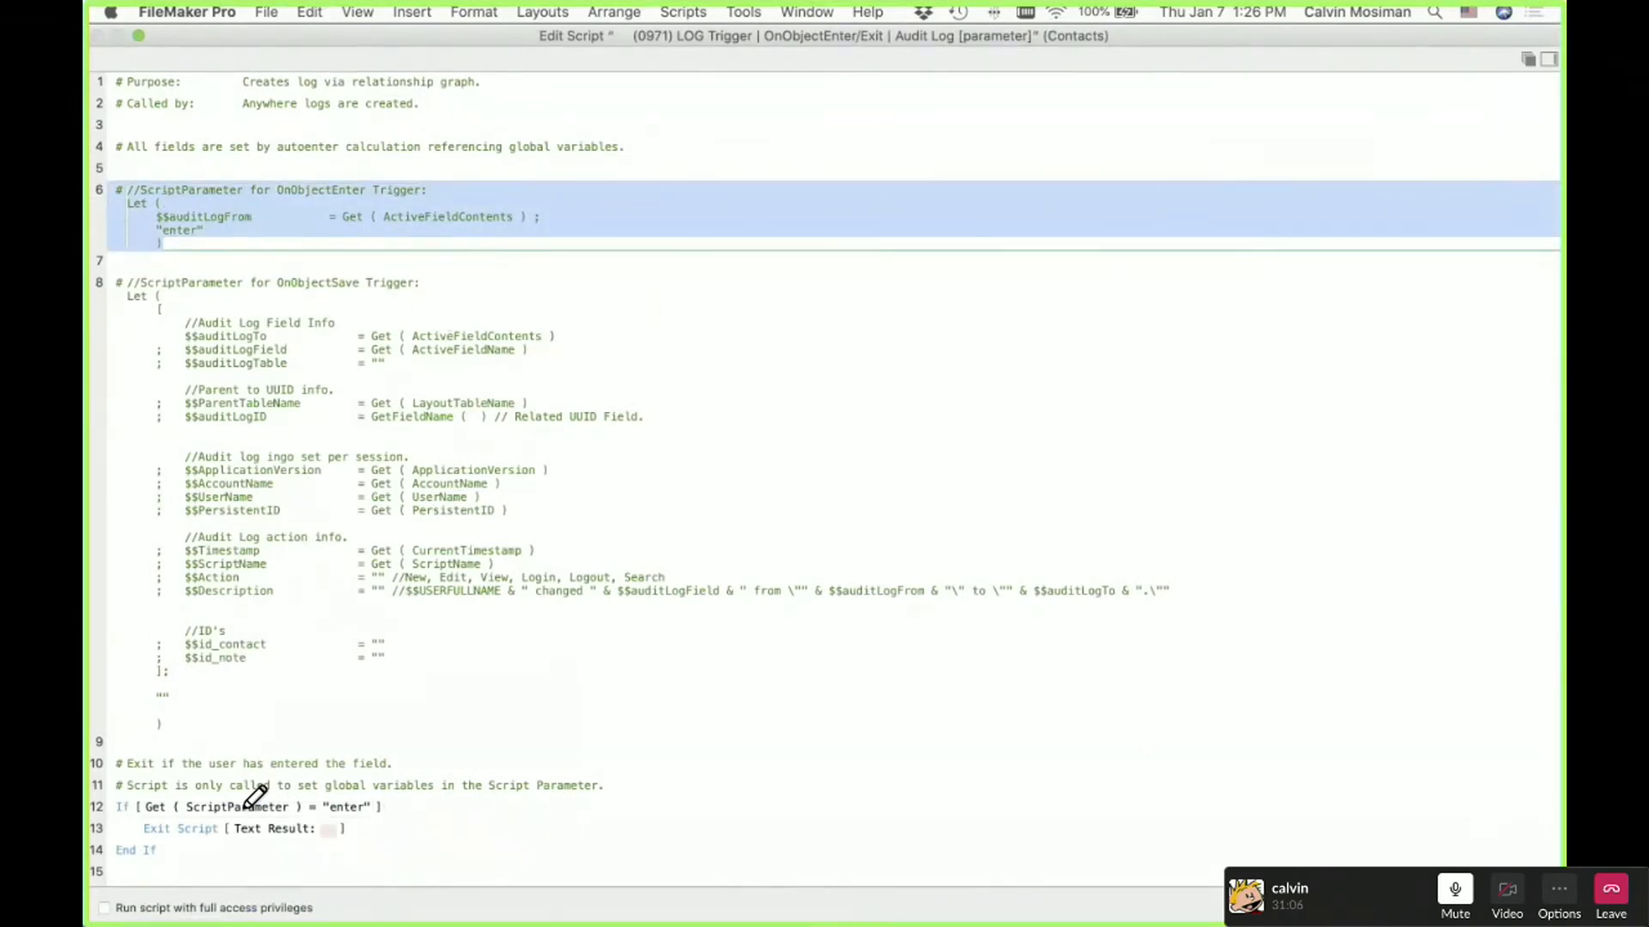
{"action": "key", "text": "super+w"}
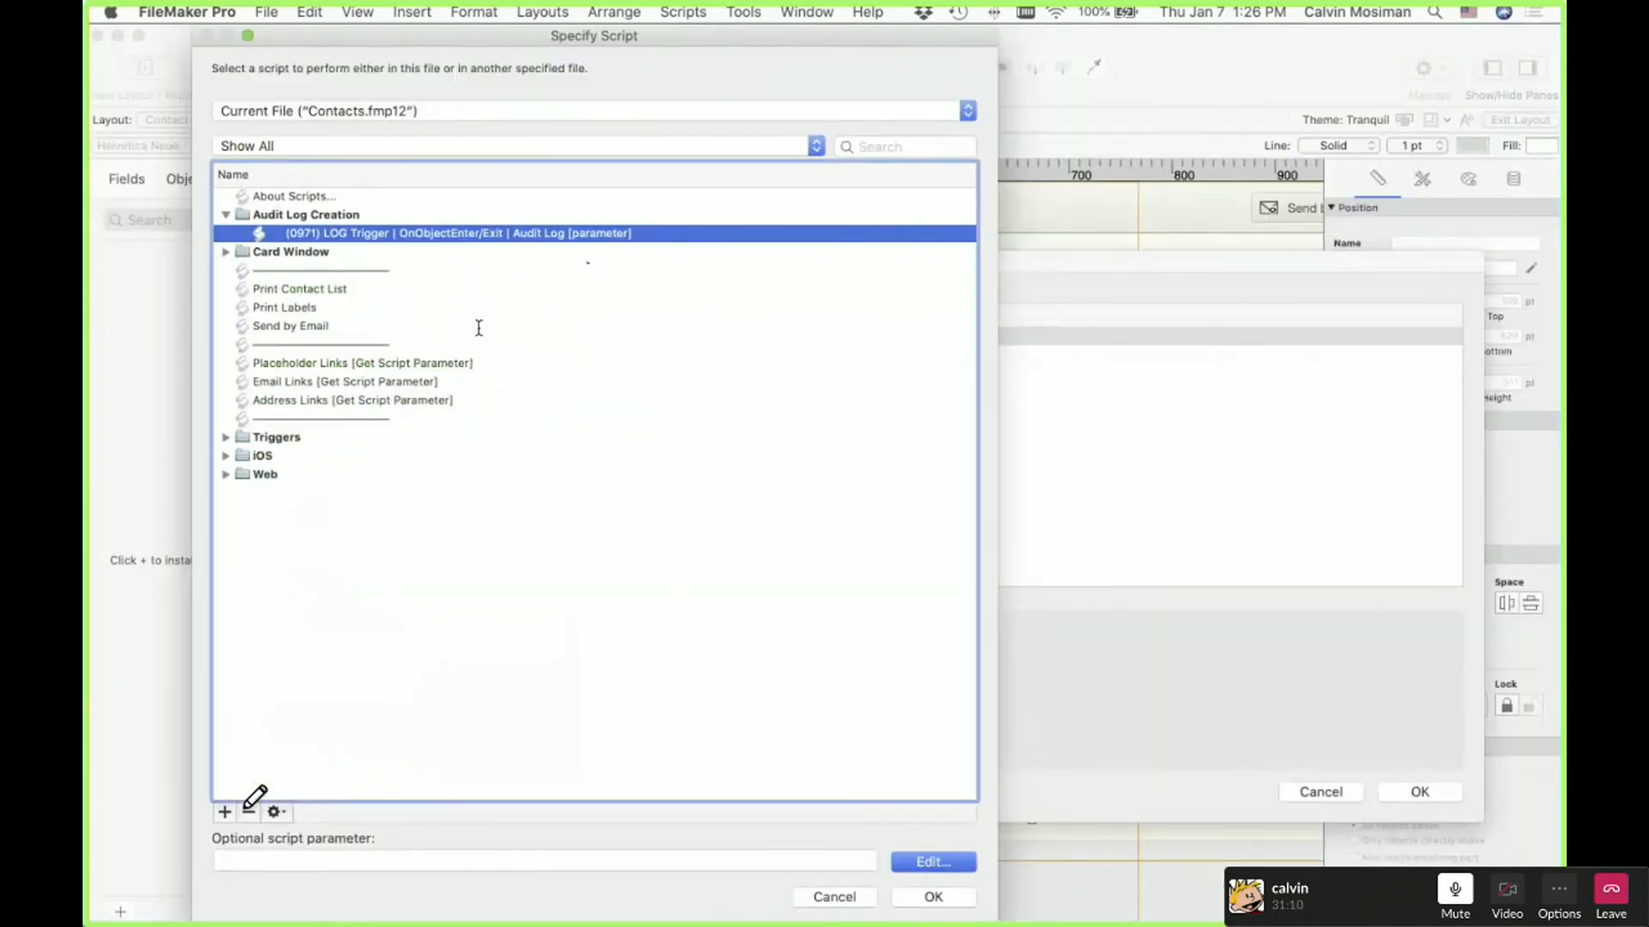
{"action": "key", "text": "super+v"}
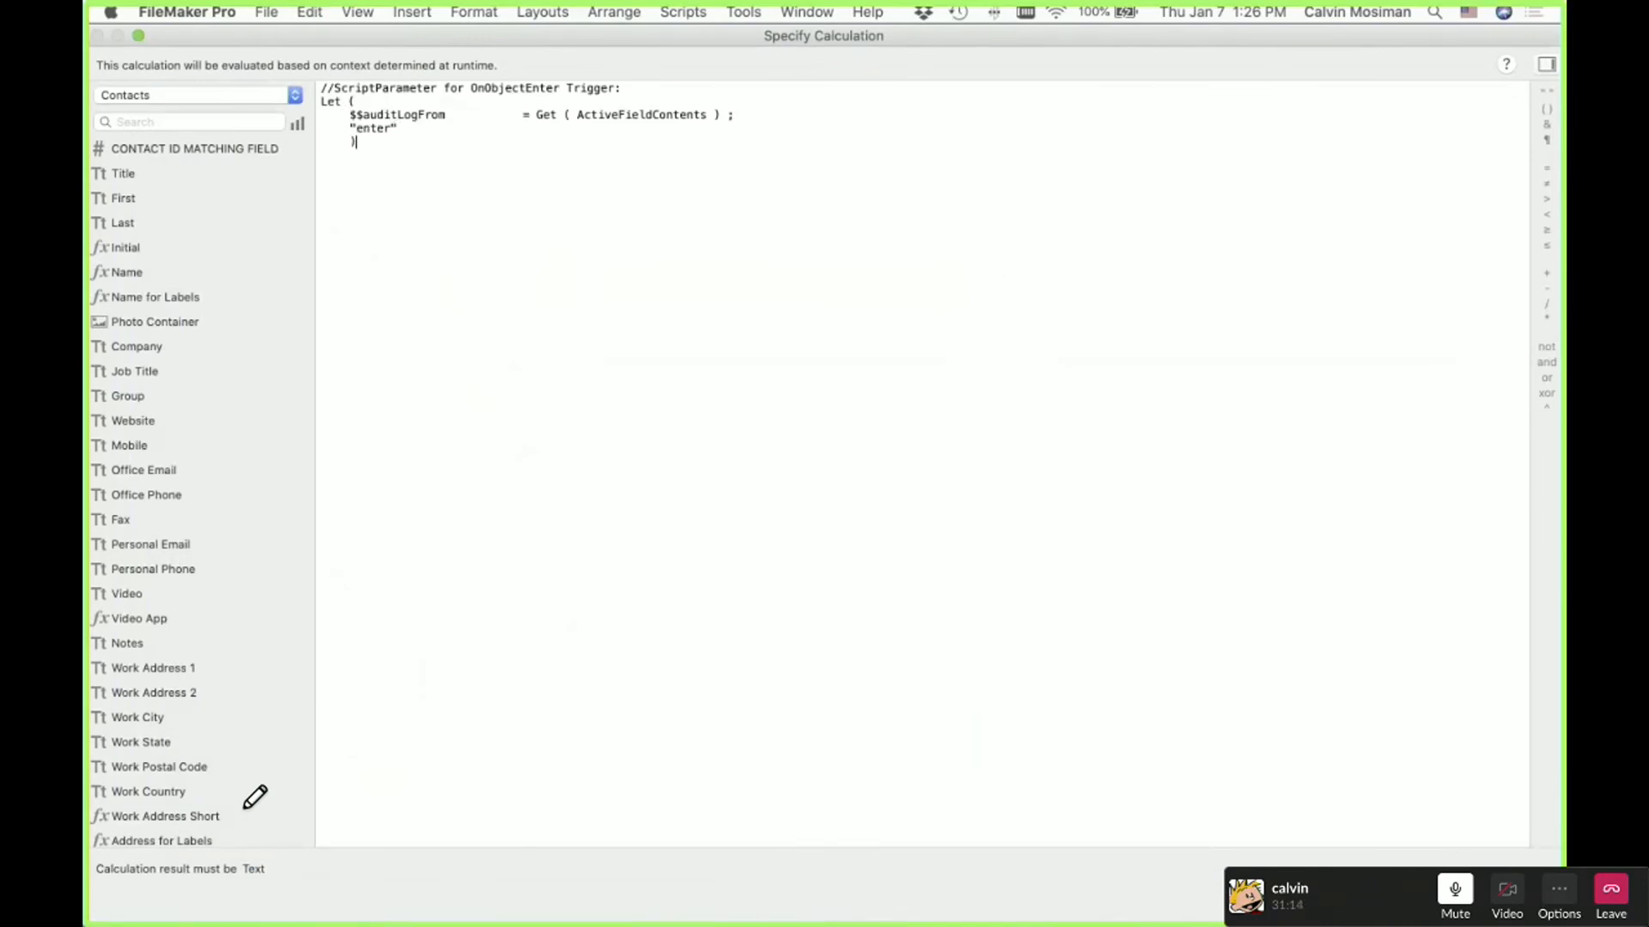
{"action": "left_click", "coordinate": [1496, 897]}
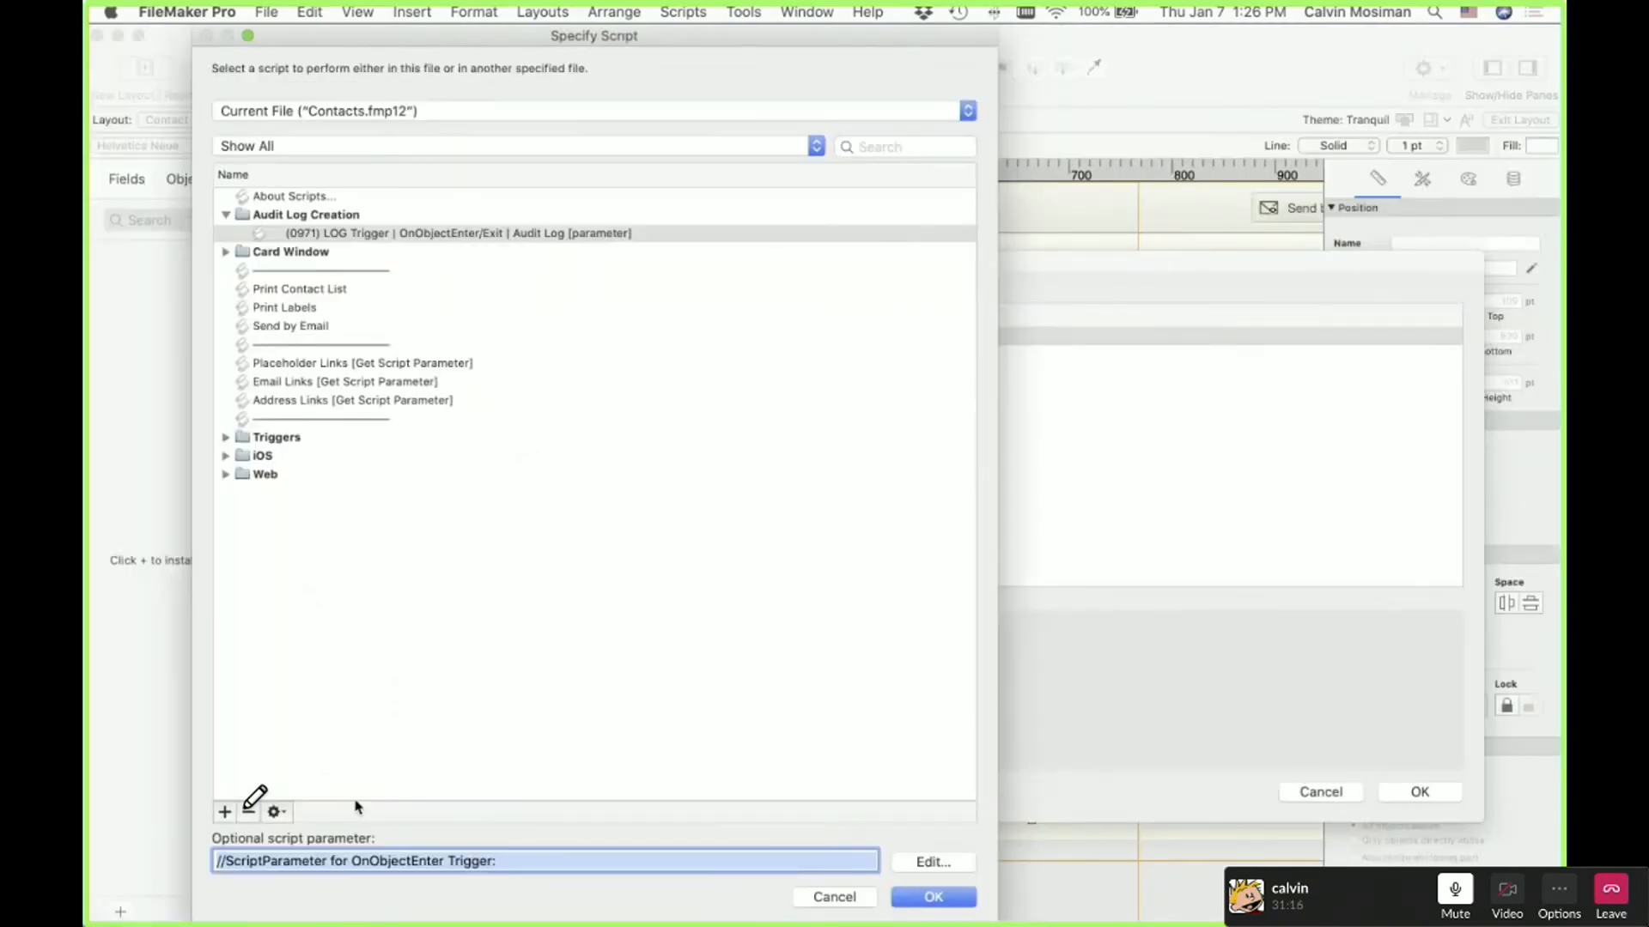
{"action": "left_click", "coordinate": [934, 898]}
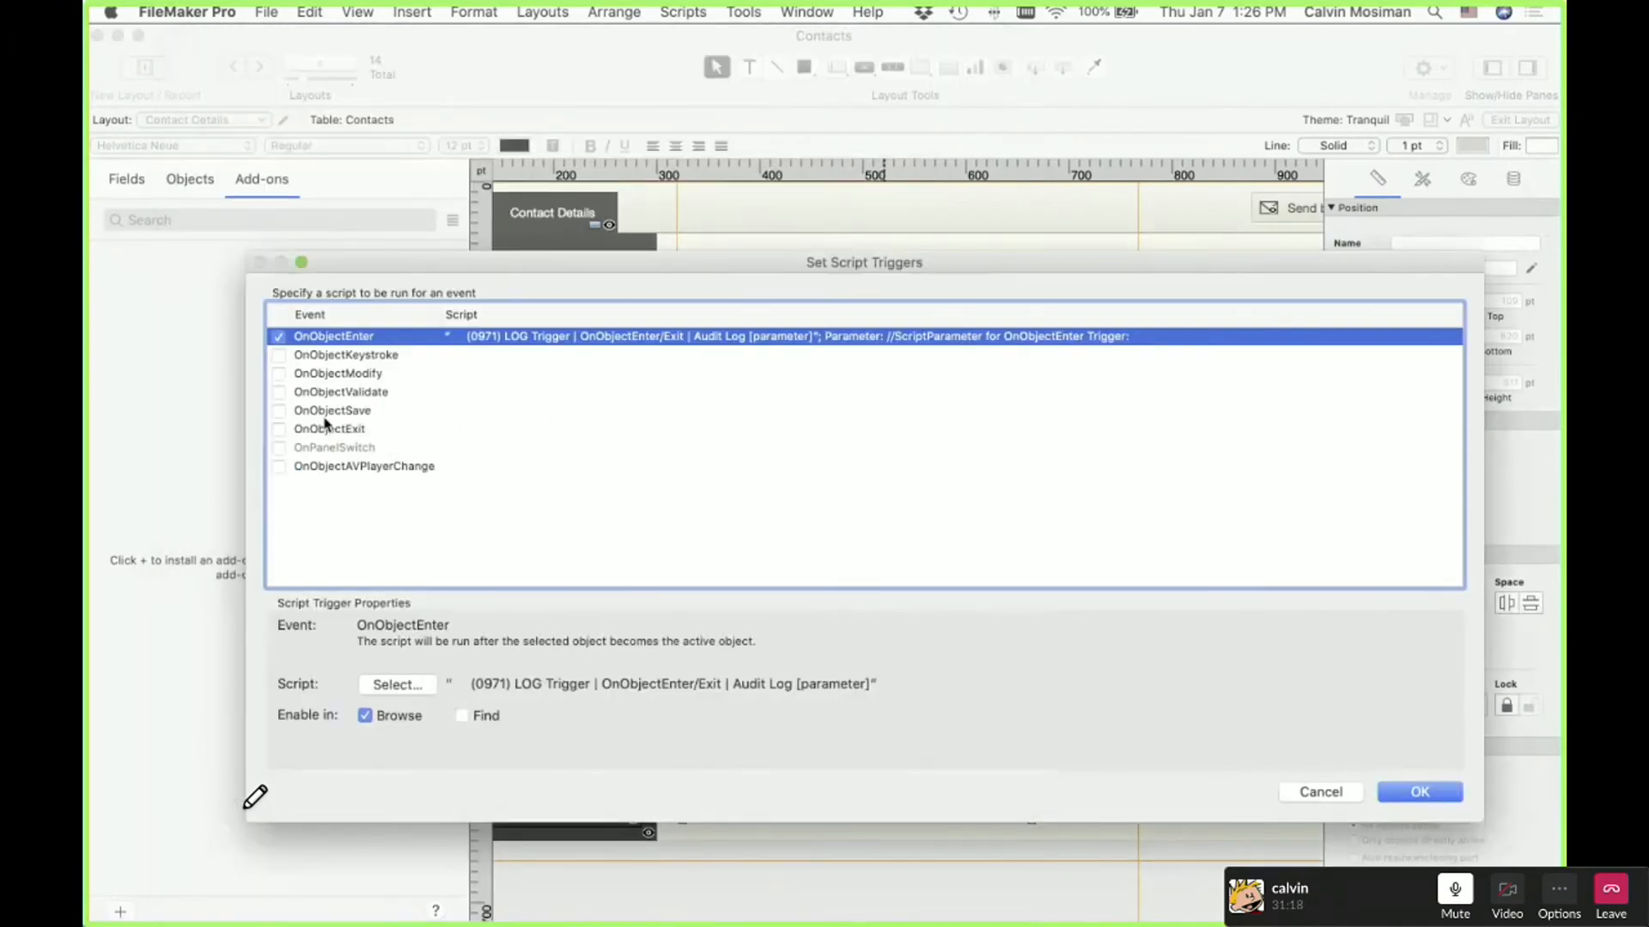
Enable OnObjectSave with LOG Trigger, copying the step 8 parameter calculation for its parameter
{"action": "left_click", "coordinate": [280, 429]}
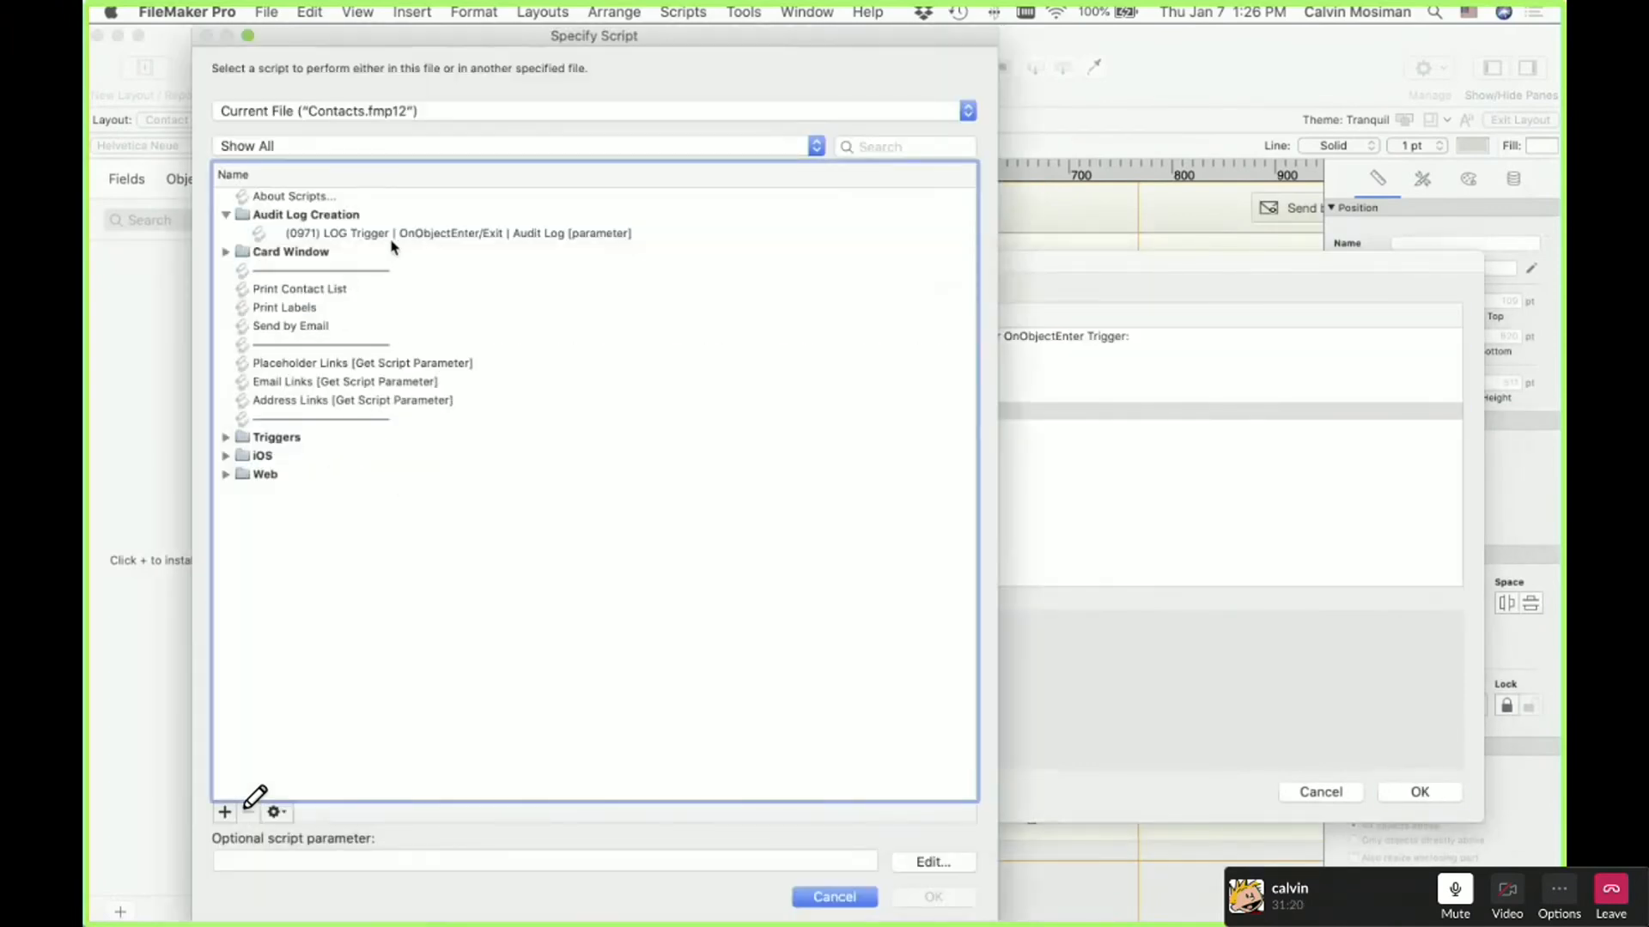
{"action": "left_click", "coordinate": [395, 234]}
{"action": "left_click", "coordinate": [277, 812]}
{"action": "left_click", "coordinate": [292, 830]}
{"action": "left_click", "coordinate": [220, 538]}
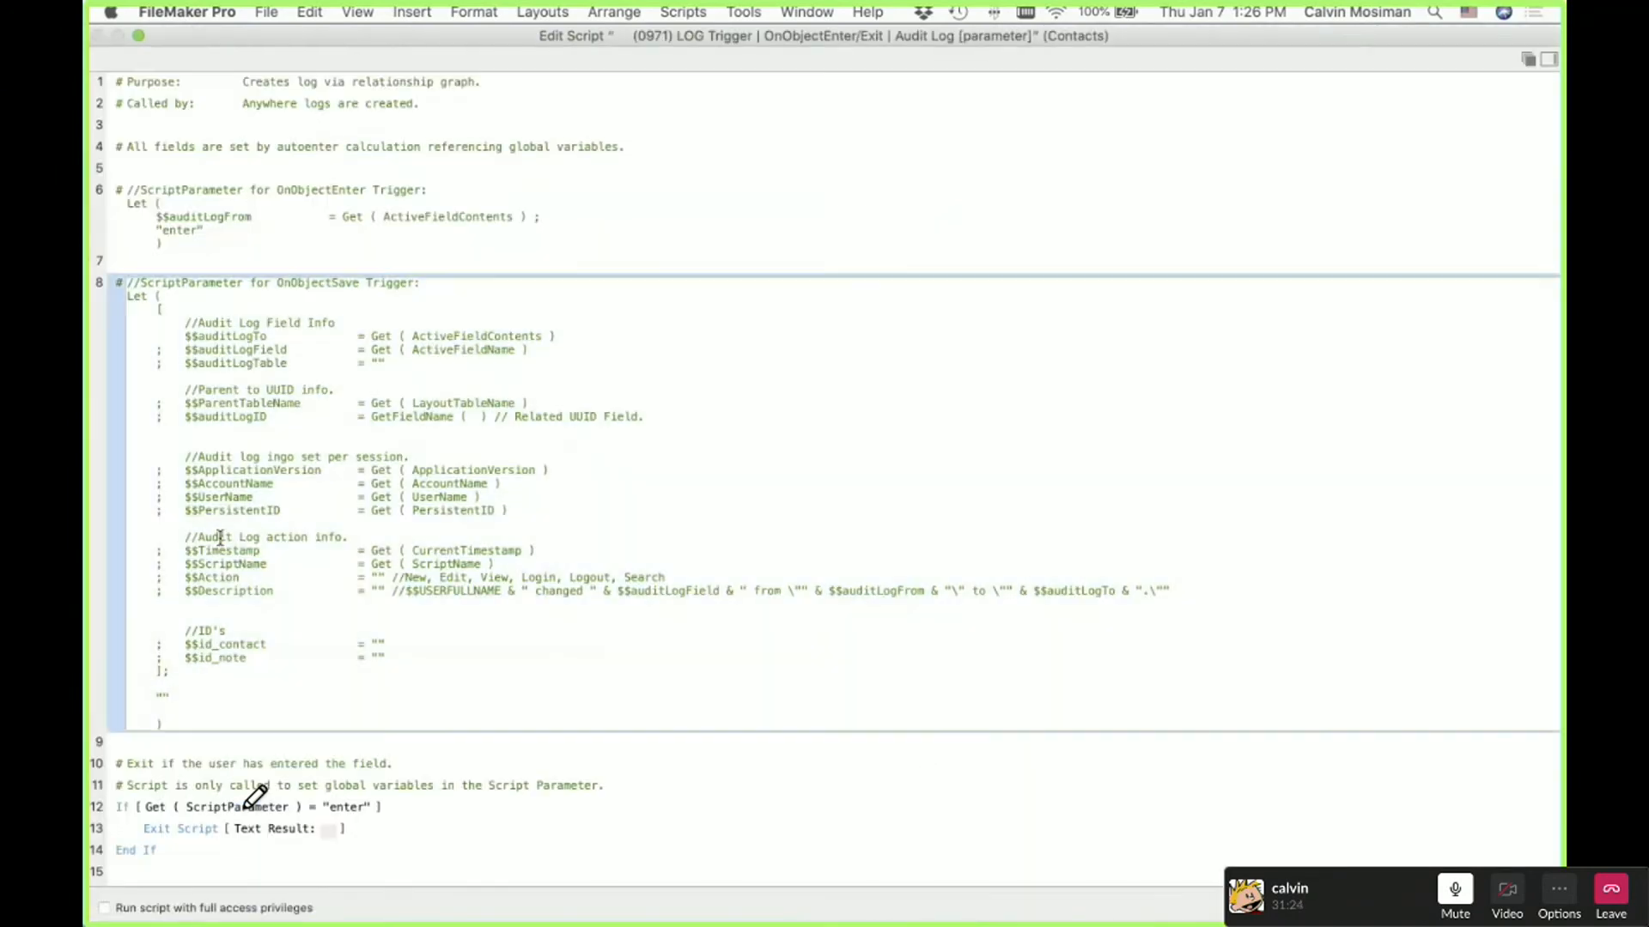
{"action": "key", "text": "super+a"}
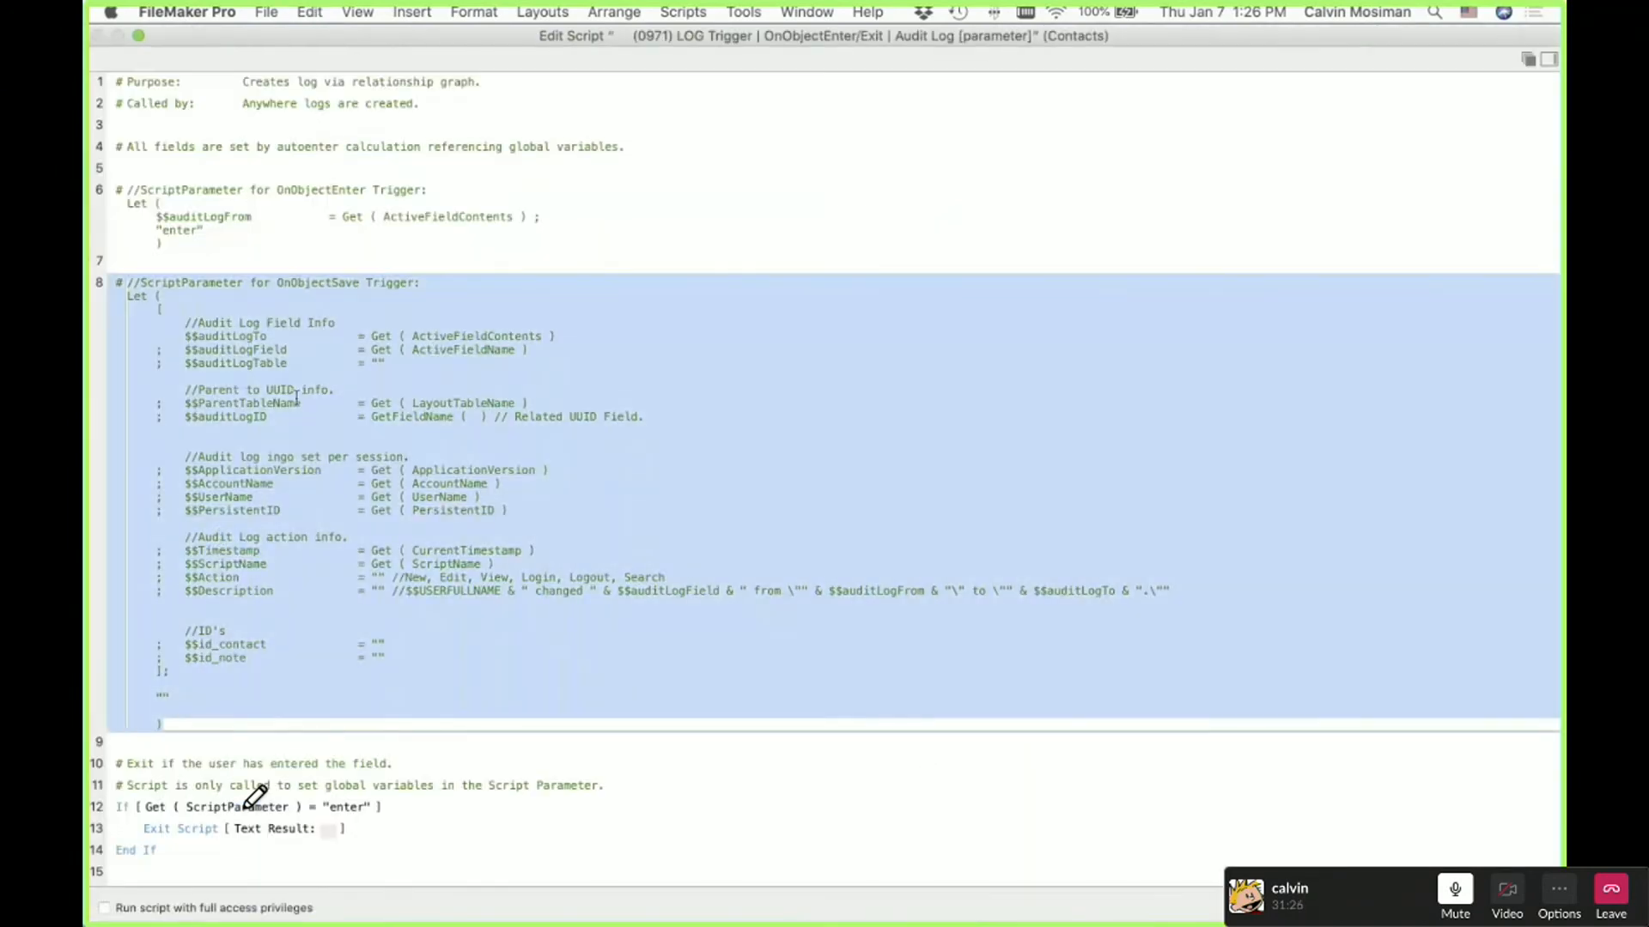
{"action": "left_click", "coordinate": [1501, 907]}
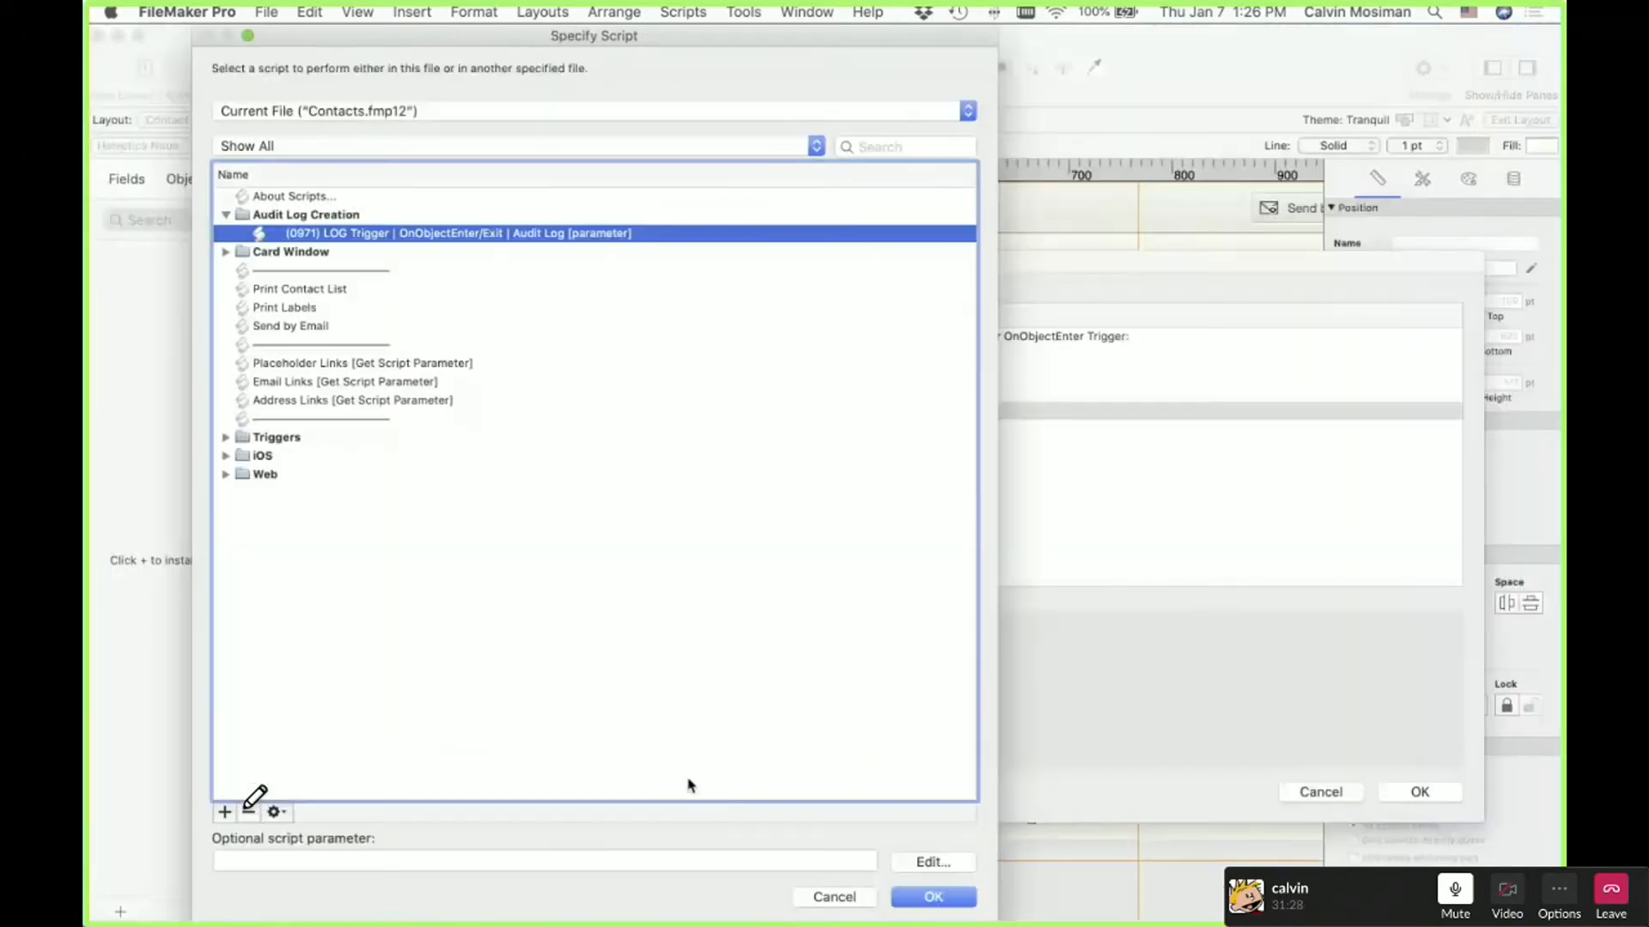
{"action": "left_click", "coordinate": [921, 862]}
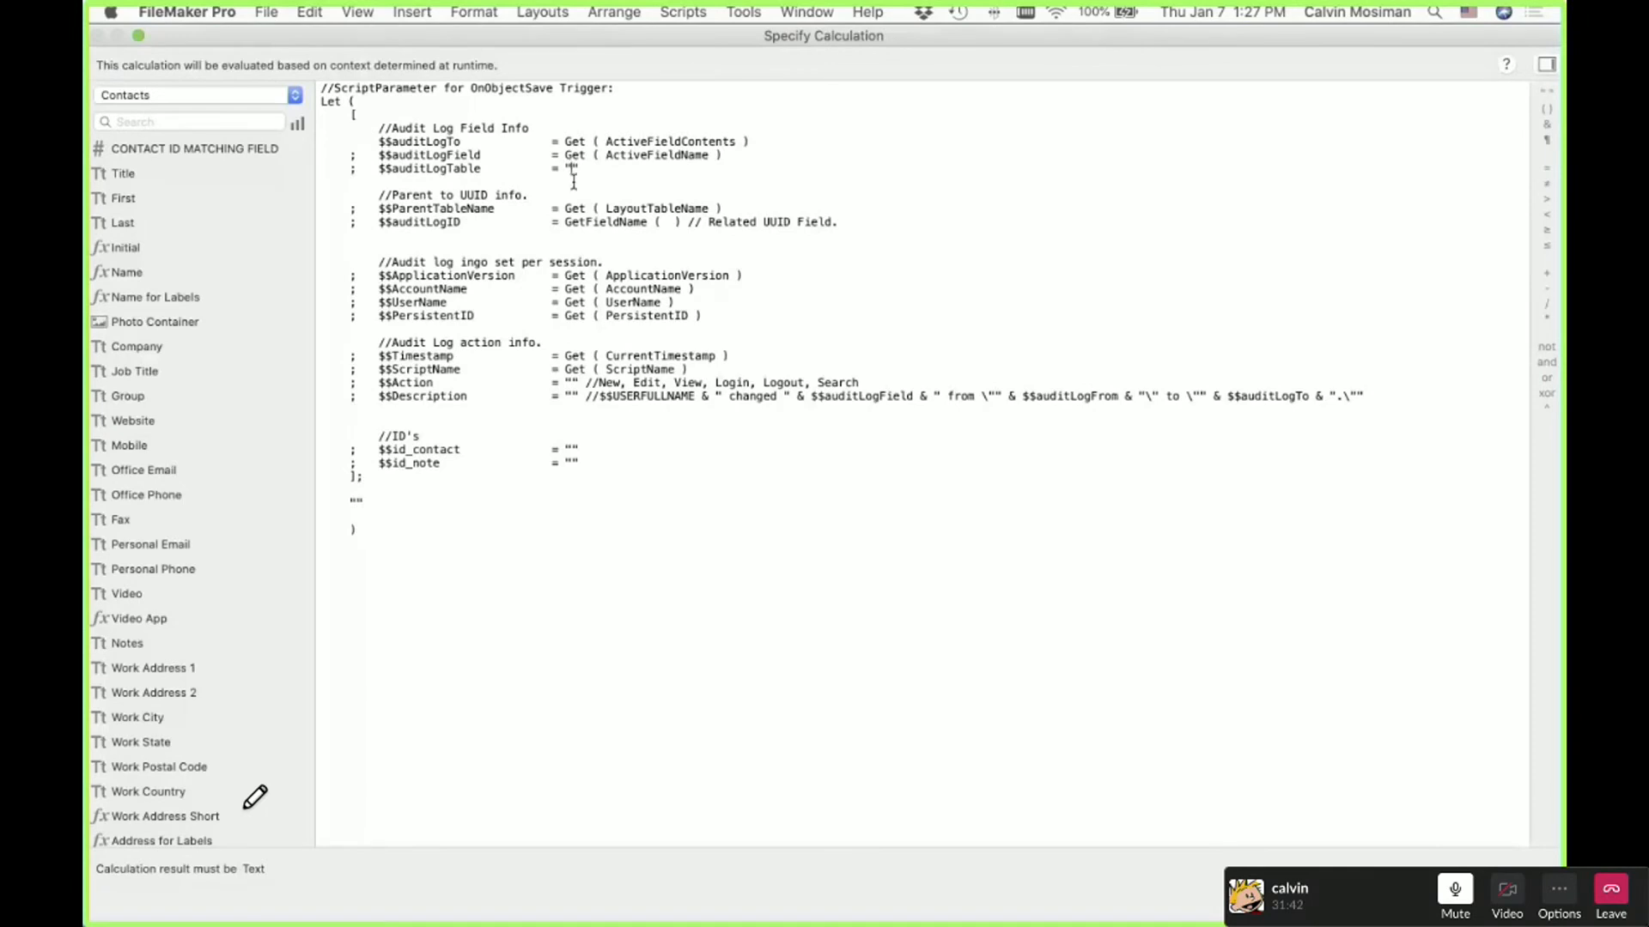
Insert T22_AUDIT_LOG::ID_Audit into the calculation's GetFieldName reference
{"action": "type", "text": "tacts"}
{"action": "left_click", "coordinate": [196, 96]}
{"action": "left_click", "coordinate": [196, 112]}
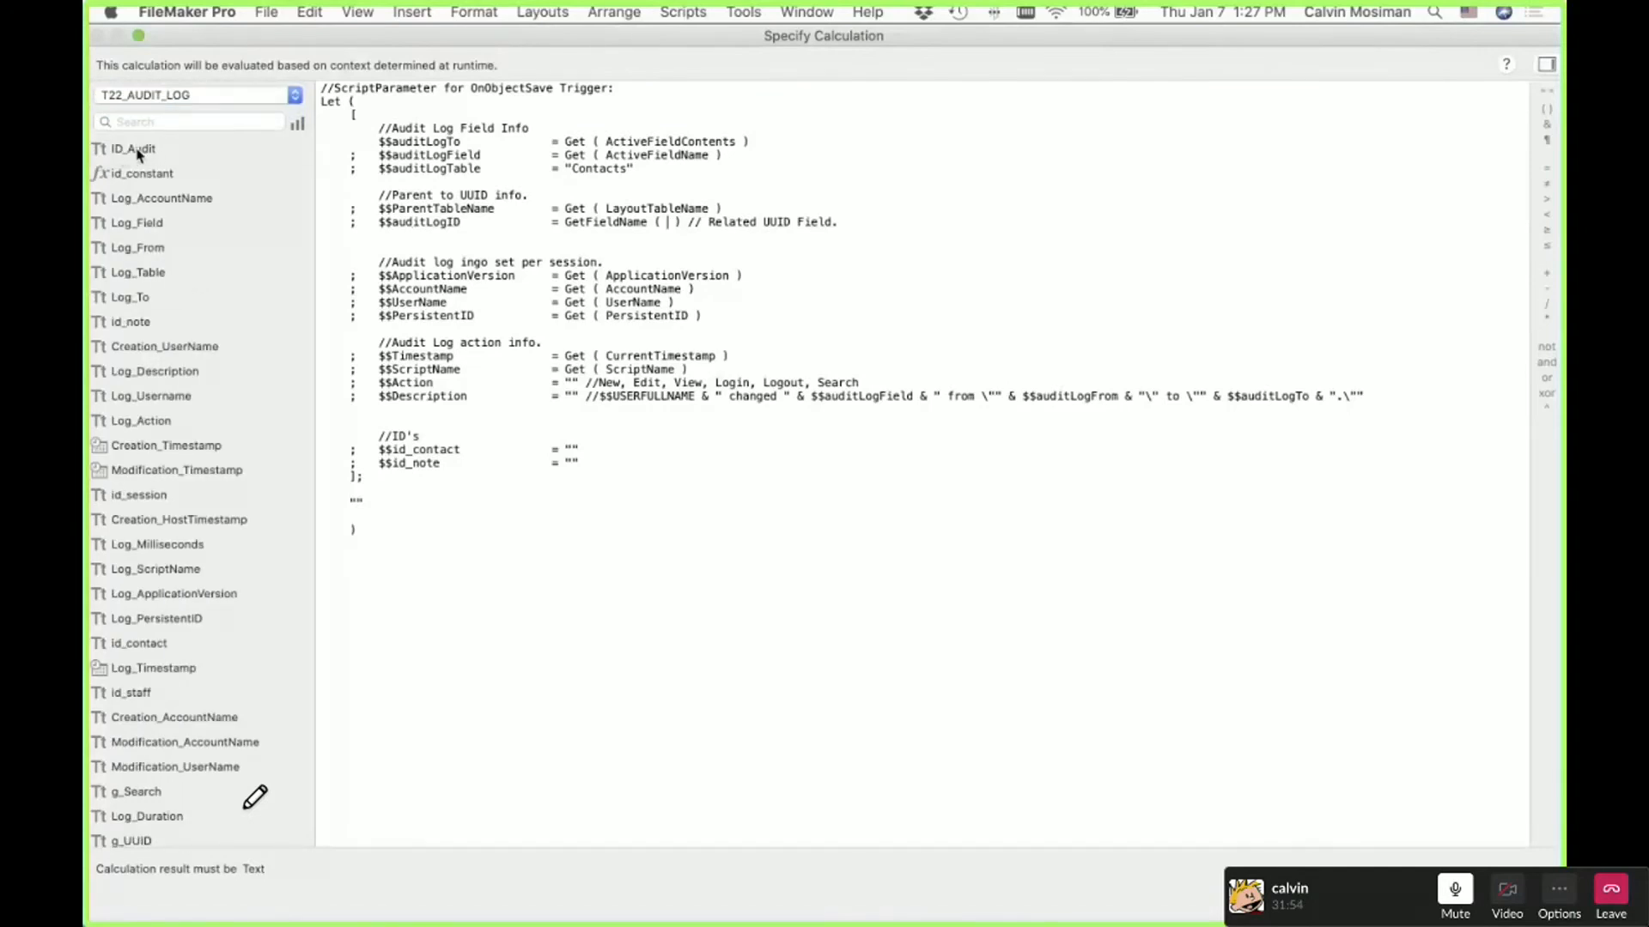
{"action": "left_click", "coordinate": [146, 96]}
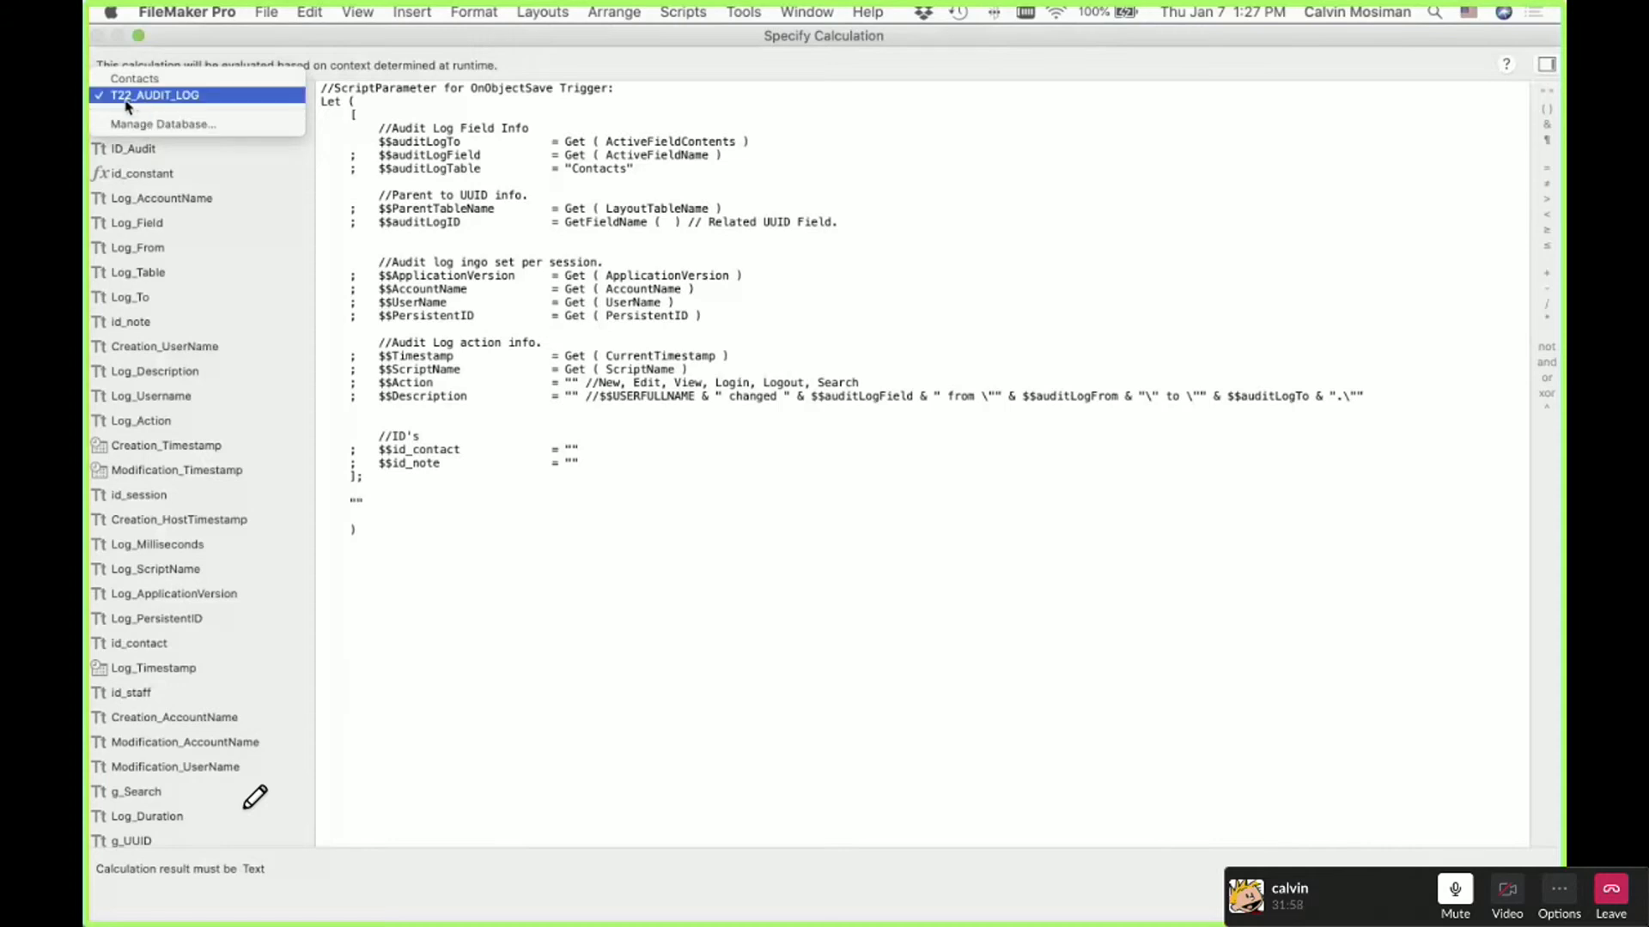
{"action": "left_click", "coordinate": [147, 98]}
{"action": "double_click", "coordinate": [134, 148]}
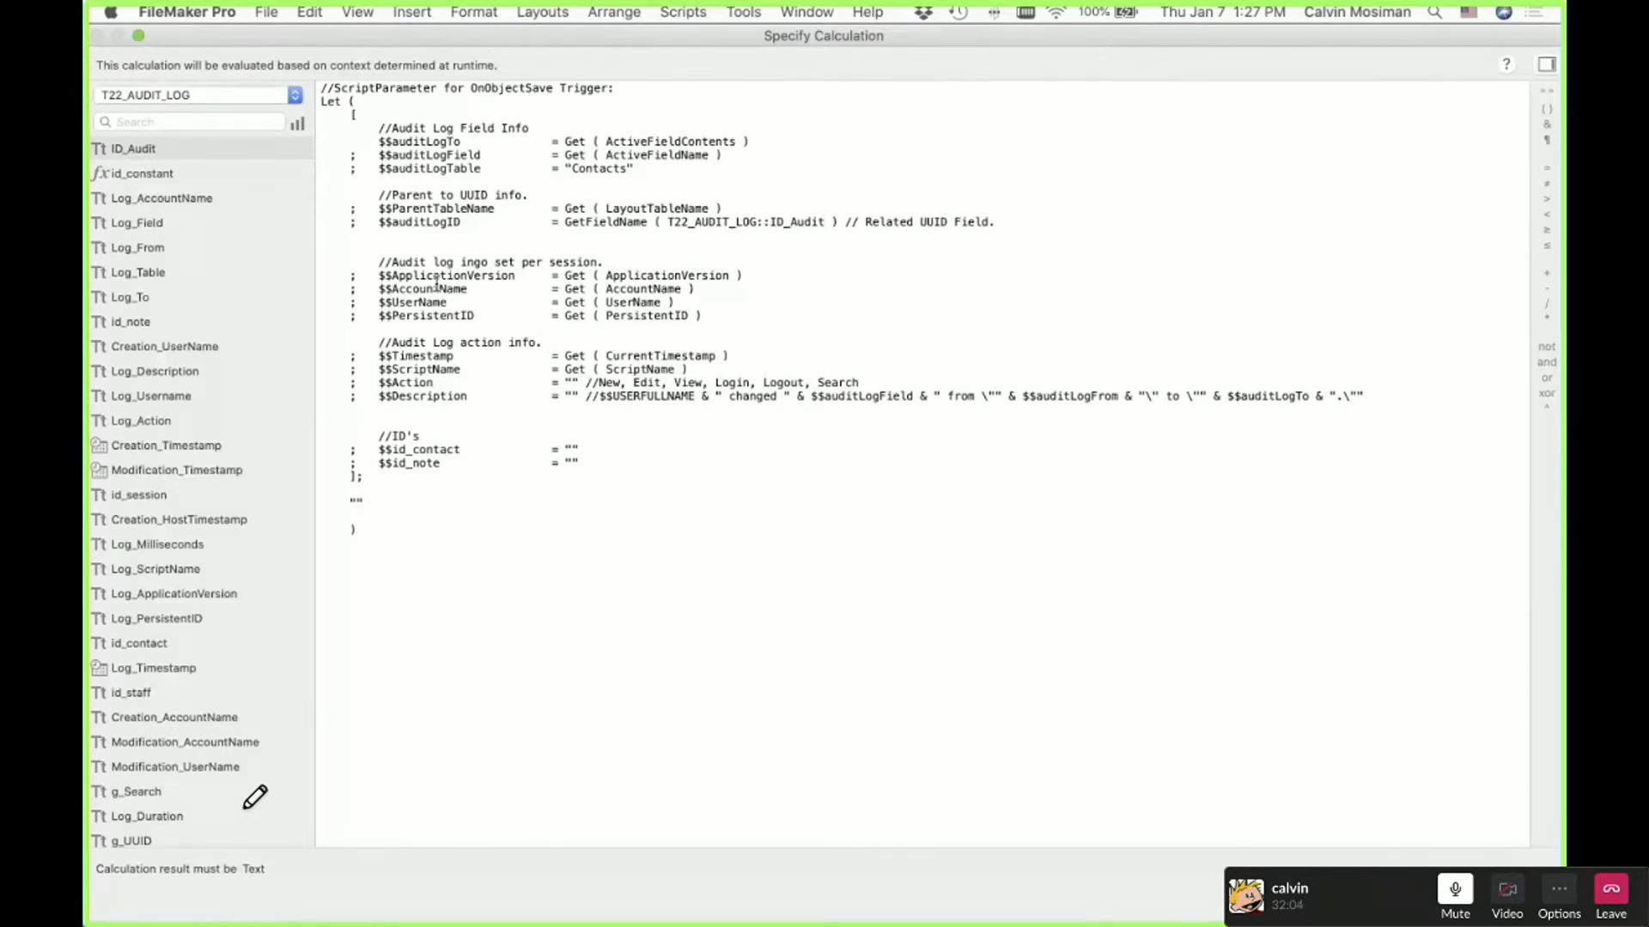
Delete the session info block and ScriptName line, and set $$Action to "Edit"
{"action": "left_click_drag", "start_coordinate": [723, 317], "coordinate": [277, 269]}
{"action": "key", "text": "BackSpace"}
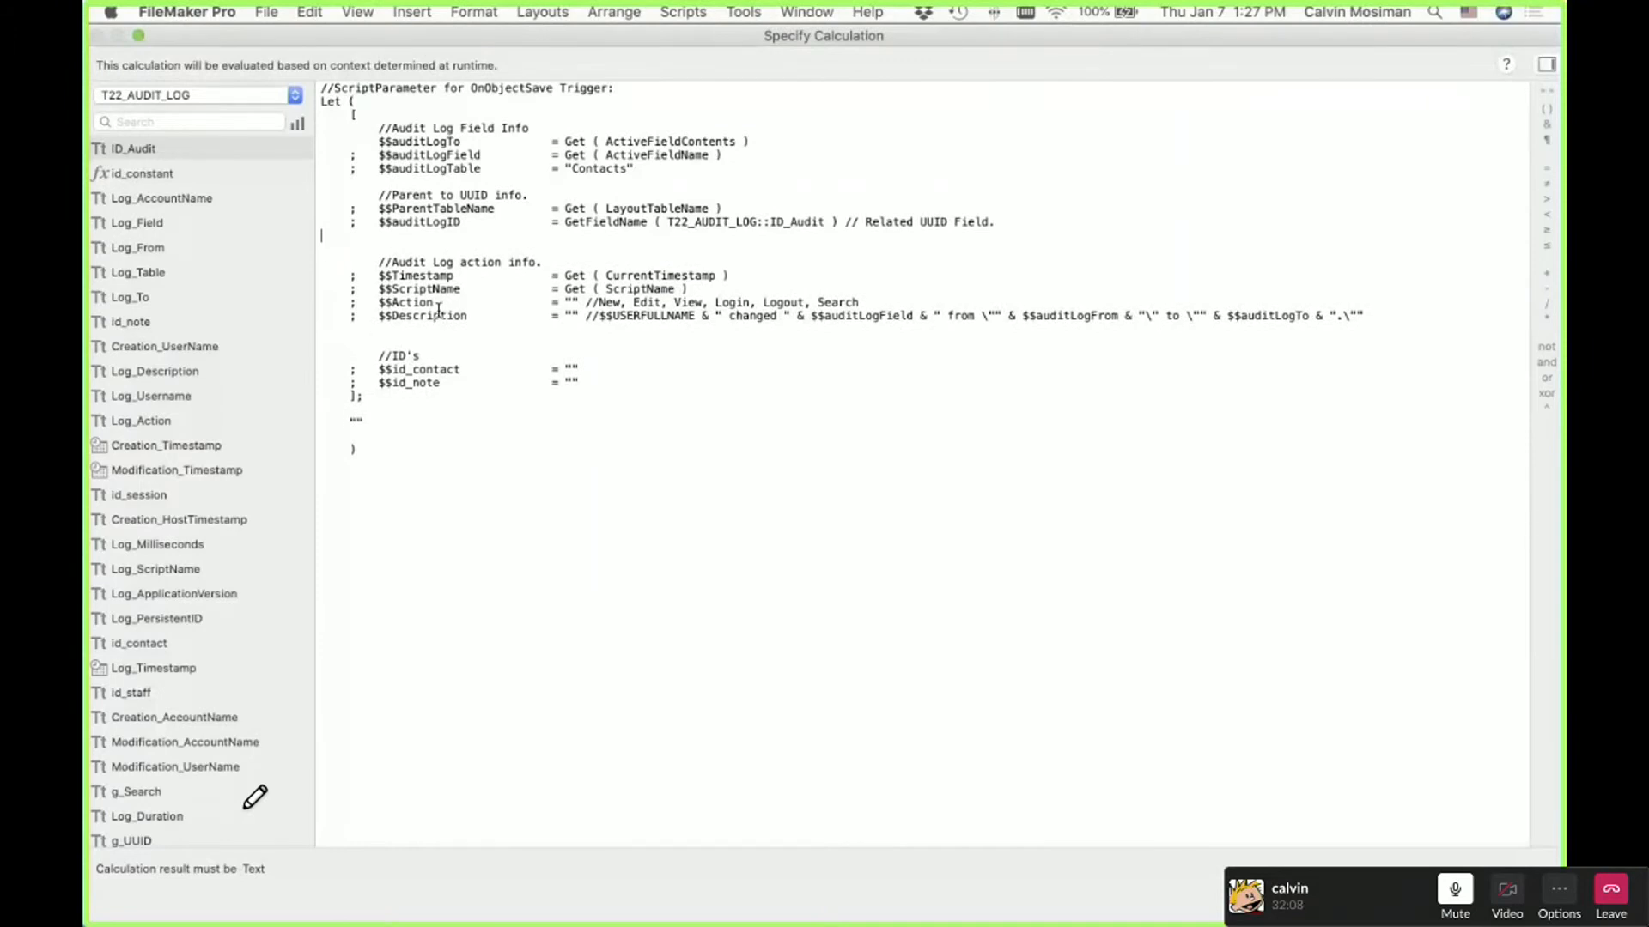
{"action": "triple_click", "coordinate": [420, 289]}
{"action": "key", "text": "BackSpace"}
{"action": "left_click", "coordinate": [574, 288]}
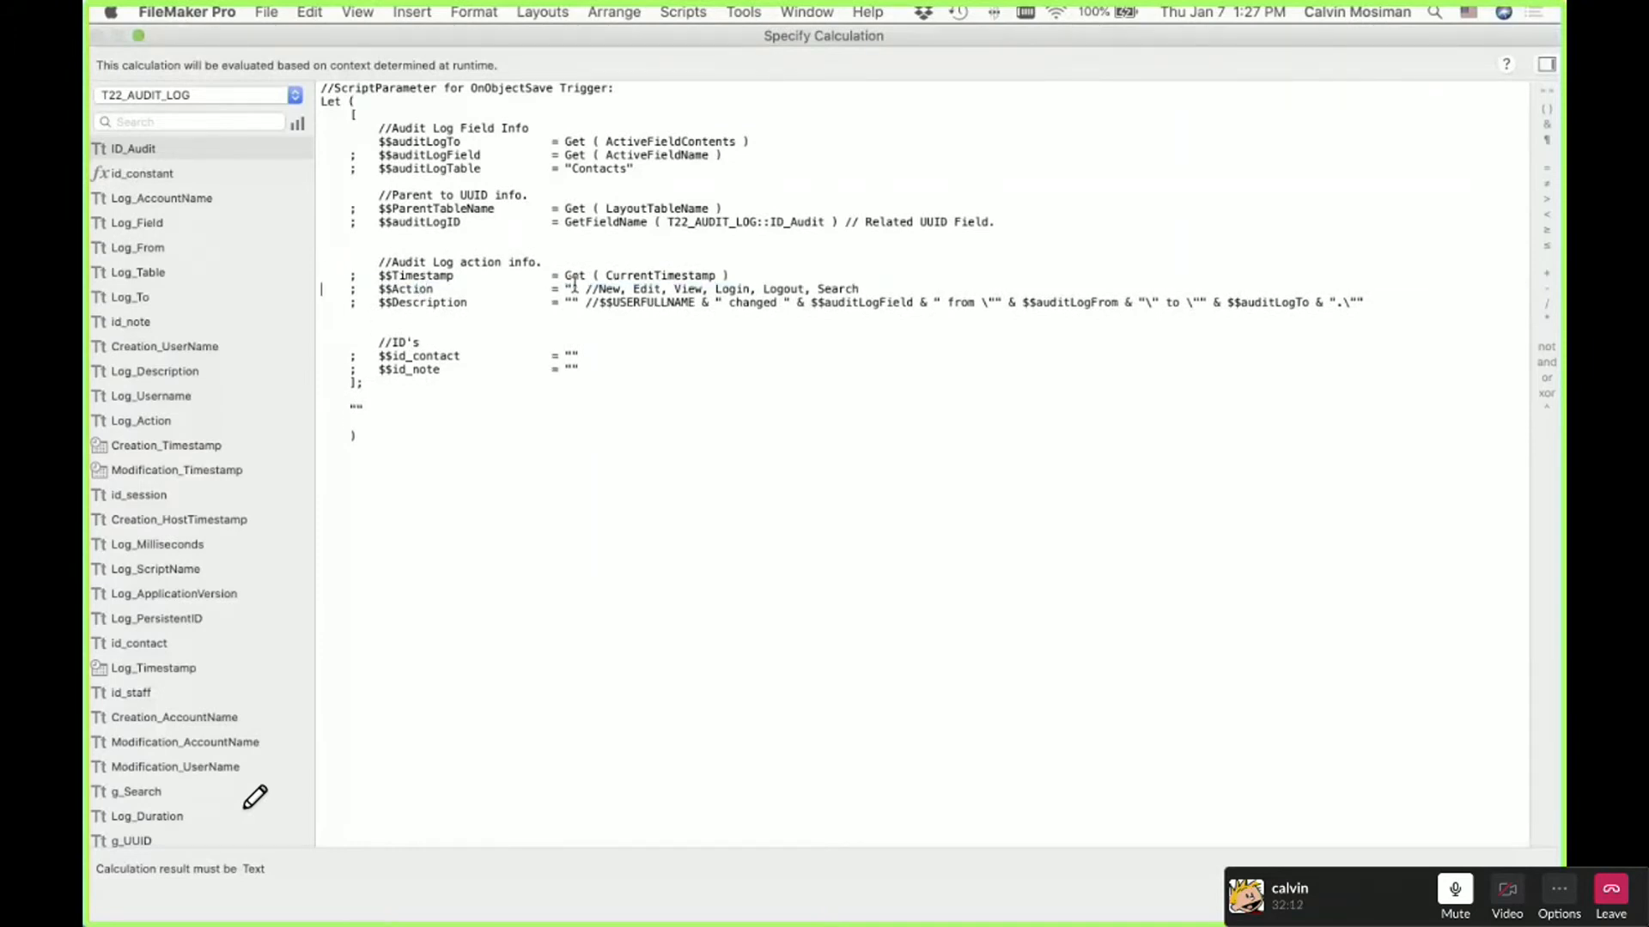
{"action": "type", "text": "Edit"}
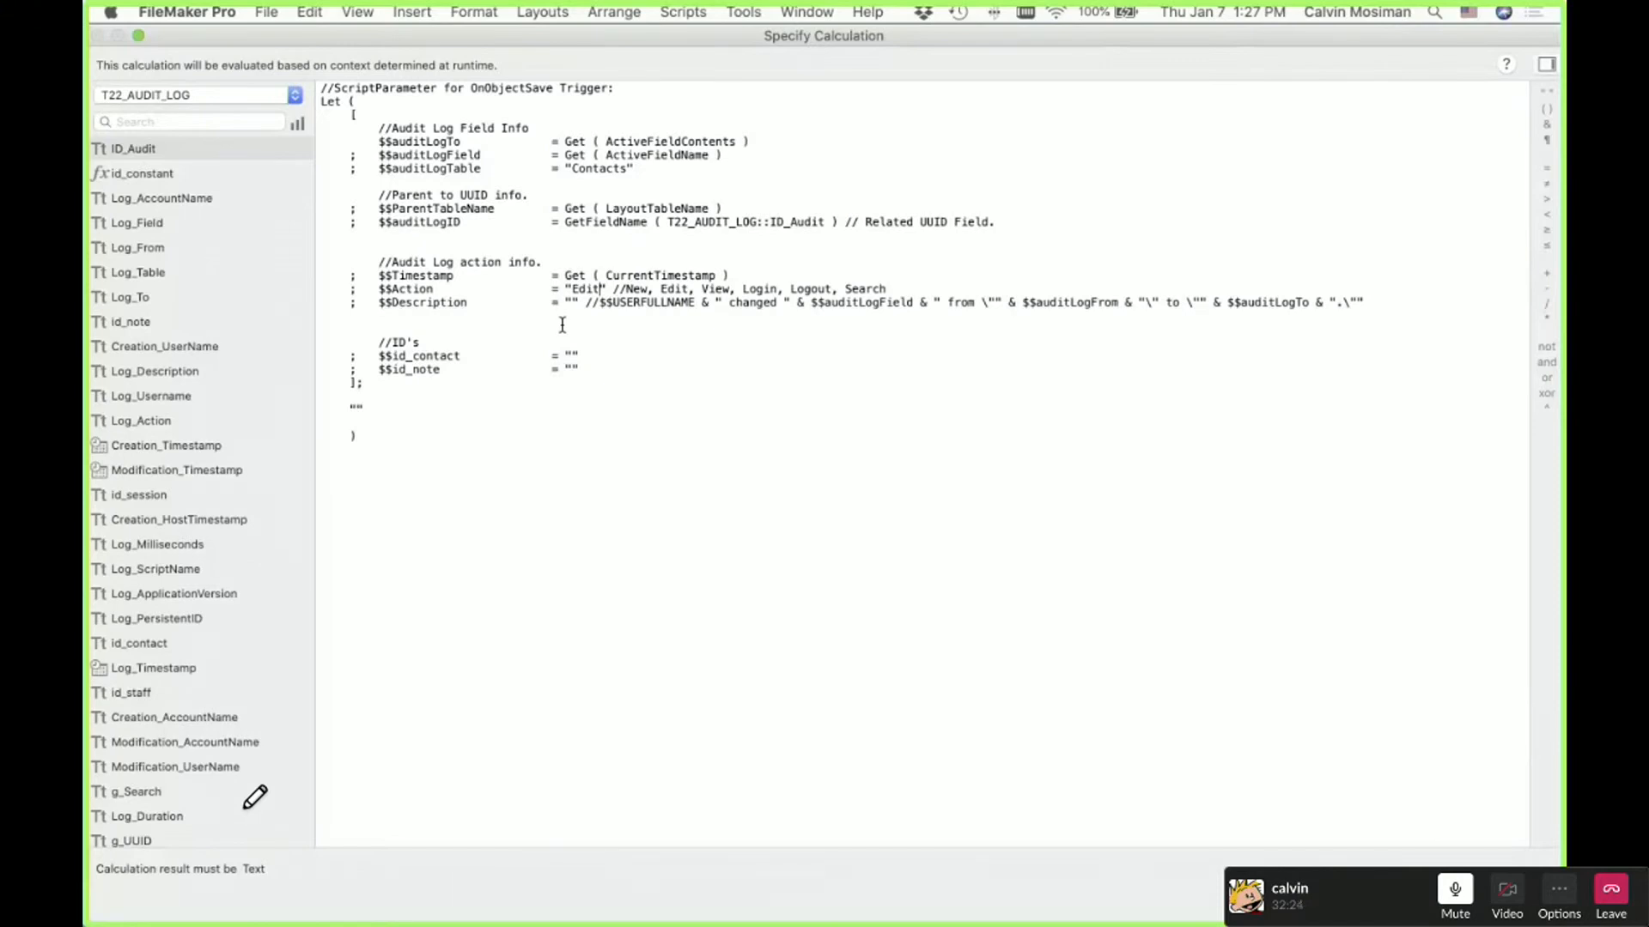
Replace $$USERFULLNAME in the $$Description expression with Get ( AccountName )
{"action": "left_click", "coordinate": [600, 302]}
{"action": "key", "text": "BackSpace"}
{"action": "key", "text": "BackSpace"}
{"action": "key", "text": "BackSpace"}
{"action": "key", "text": "BackSpace"}
{"action": "key", "text": "BackSpace"}
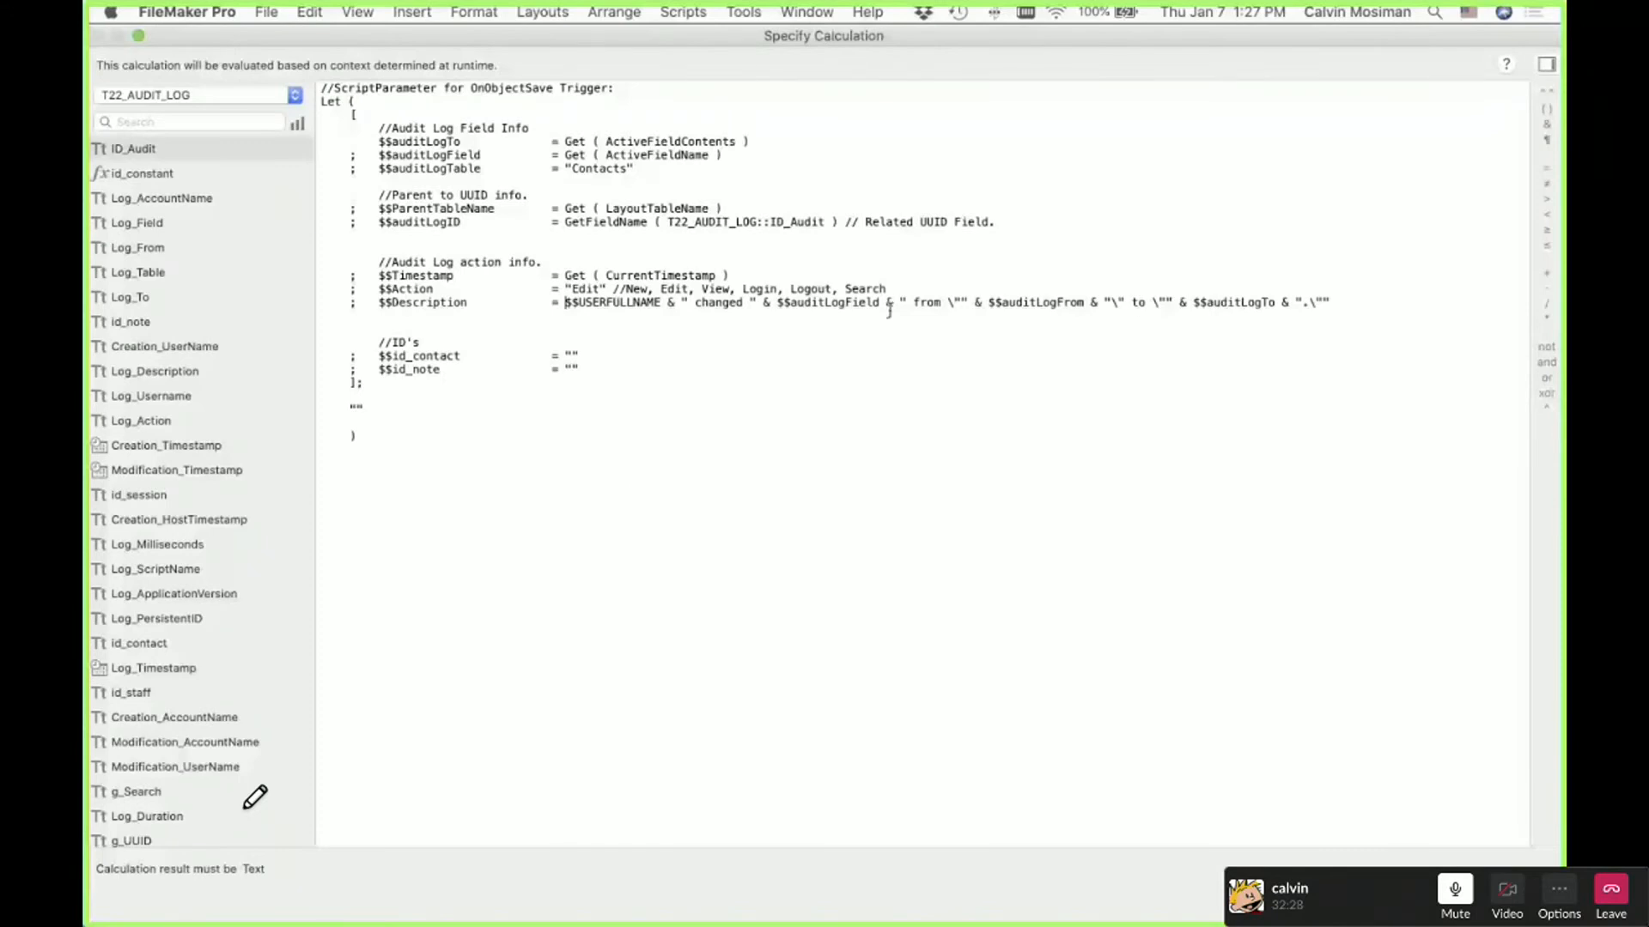
{"action": "double_click", "coordinate": [607, 302]}
{"action": "key", "text": "BackSpace"}
{"action": "key", "text": "BackSpace"}
{"action": "key", "text": "BackSpace"}
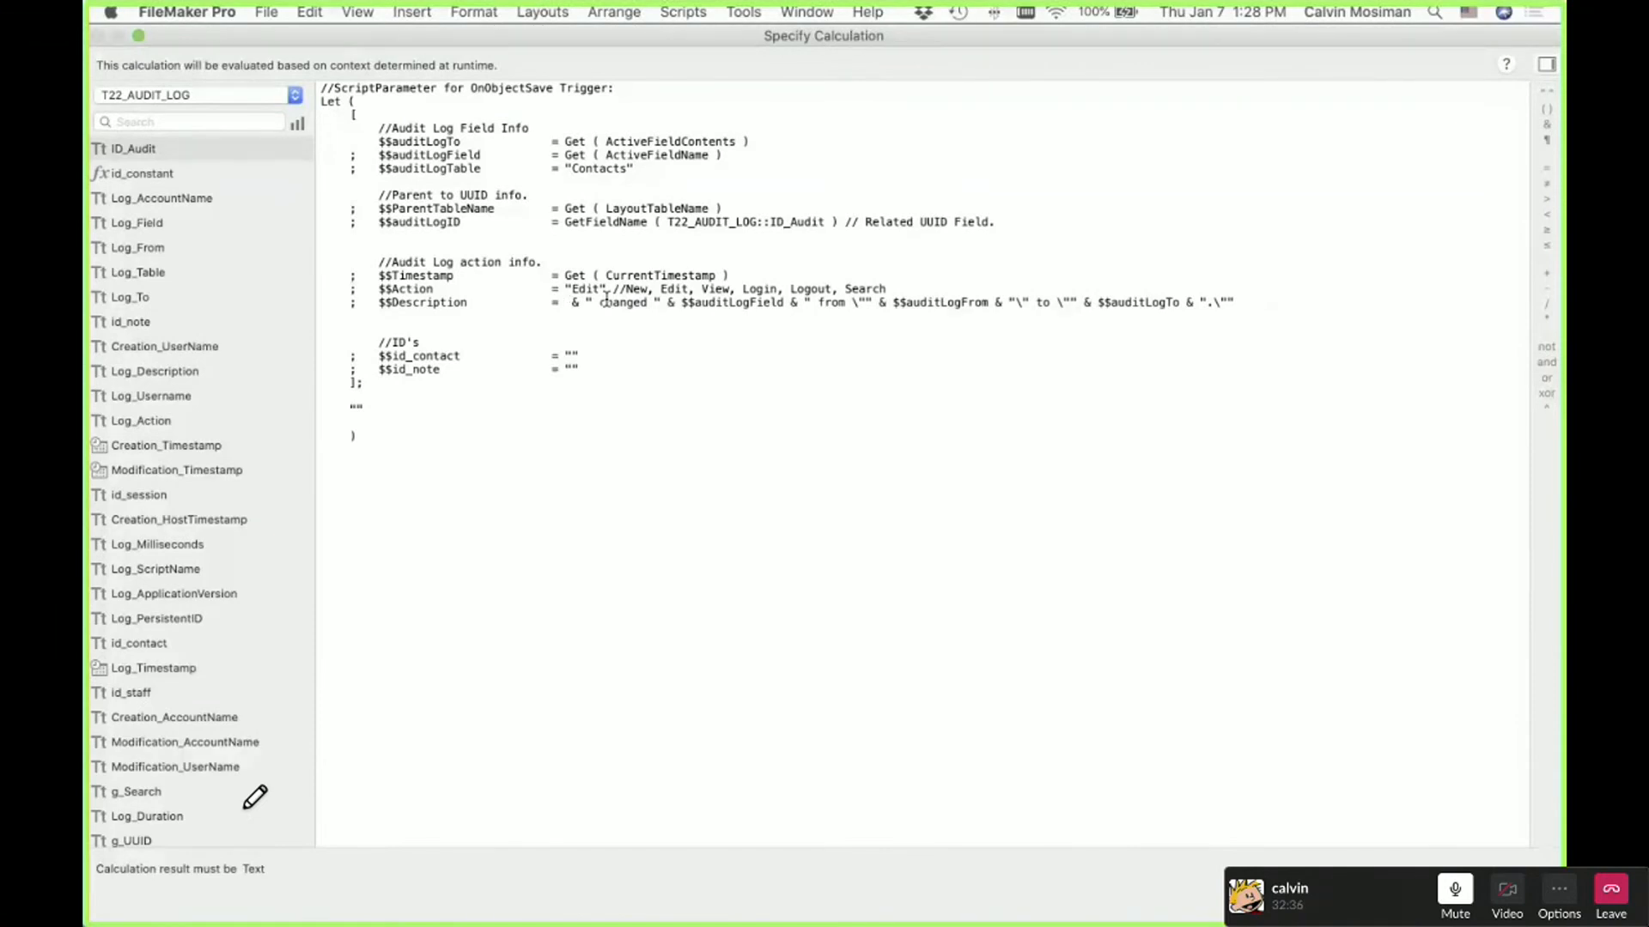
{"action": "type", "text": "Get ( Accountn"}
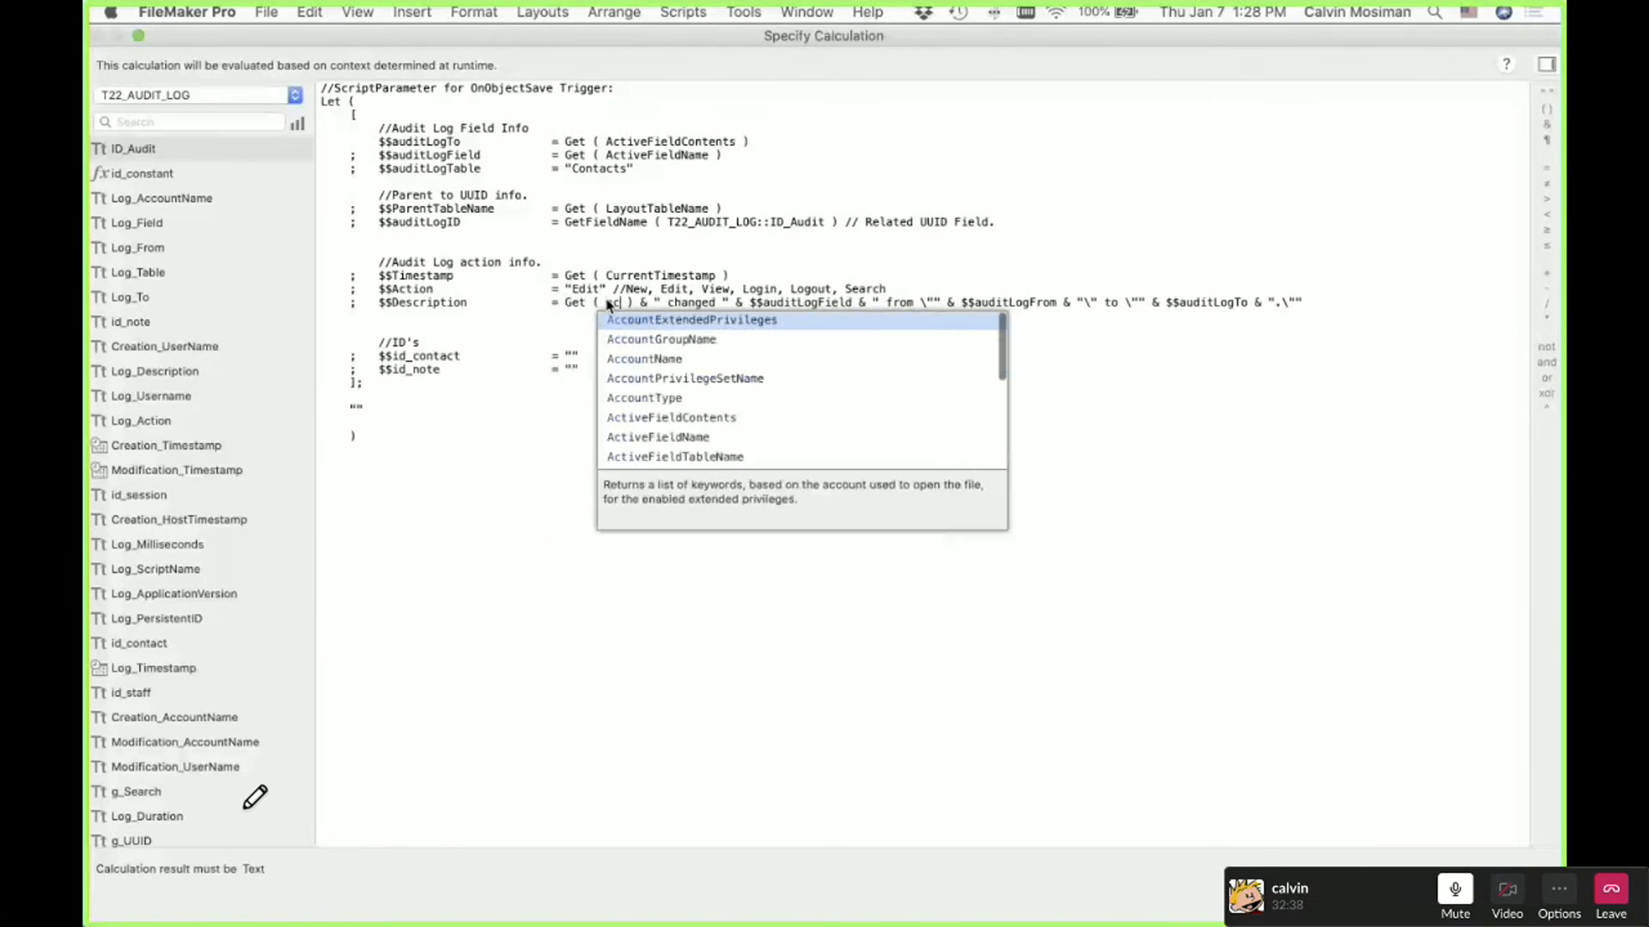
{"action": "key", "text": "Return"}
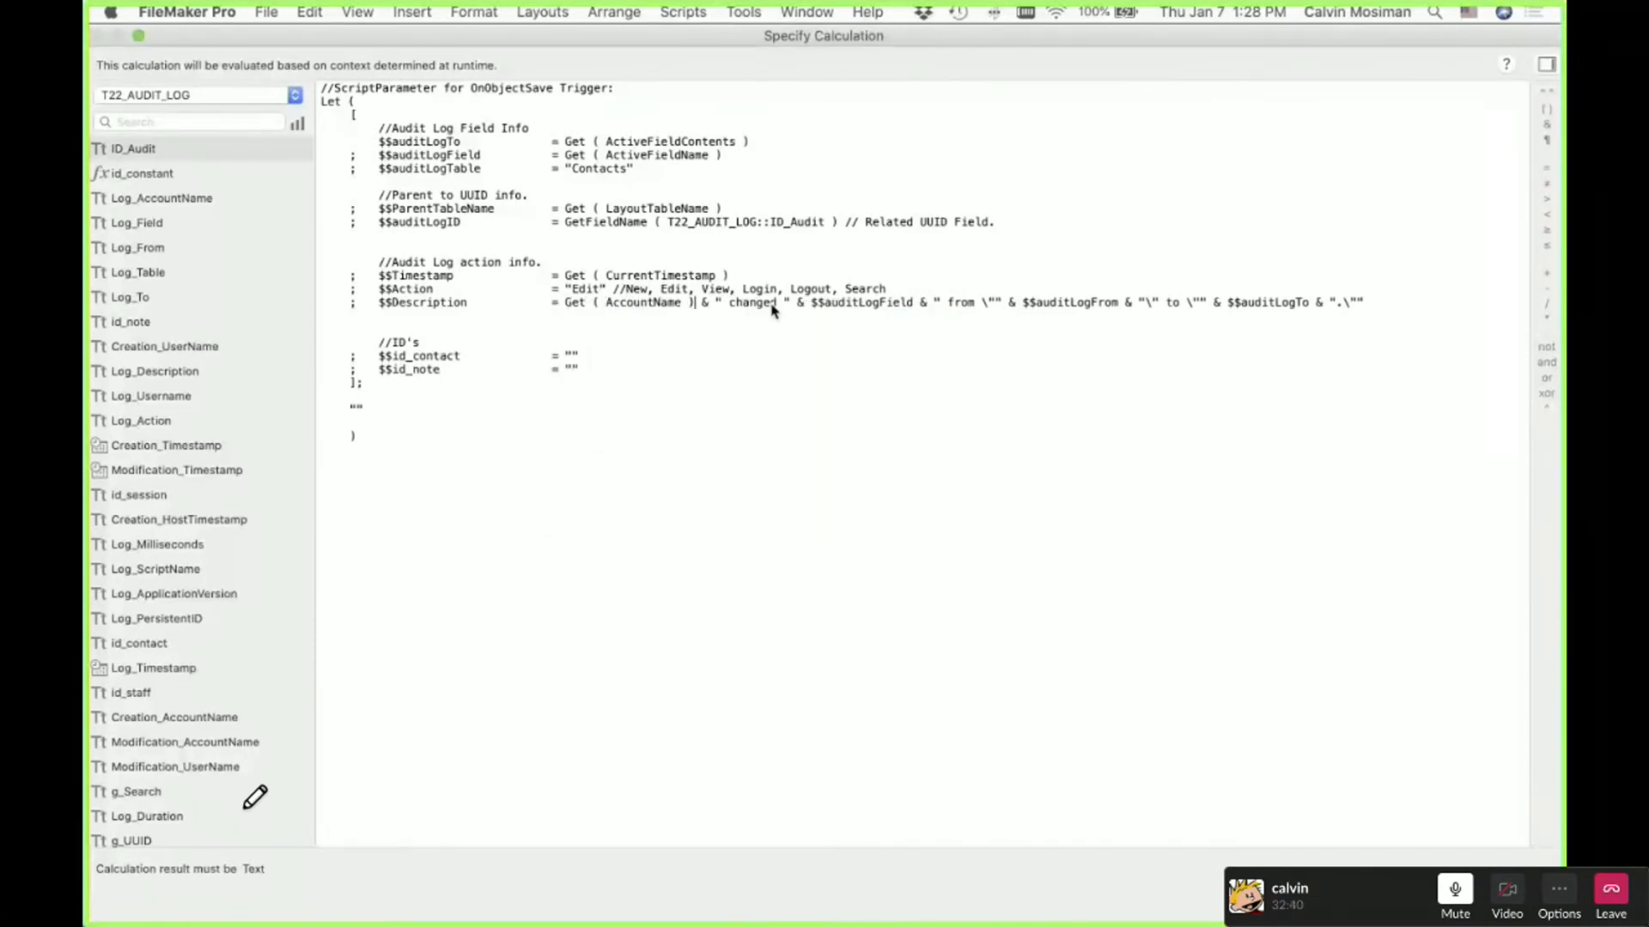
Set $$id_contact to Contacts::CONTACT ID MATCHING FIELD, remove the $$id_note line, and confirm
{"action": "double_click", "coordinate": [571, 356]}
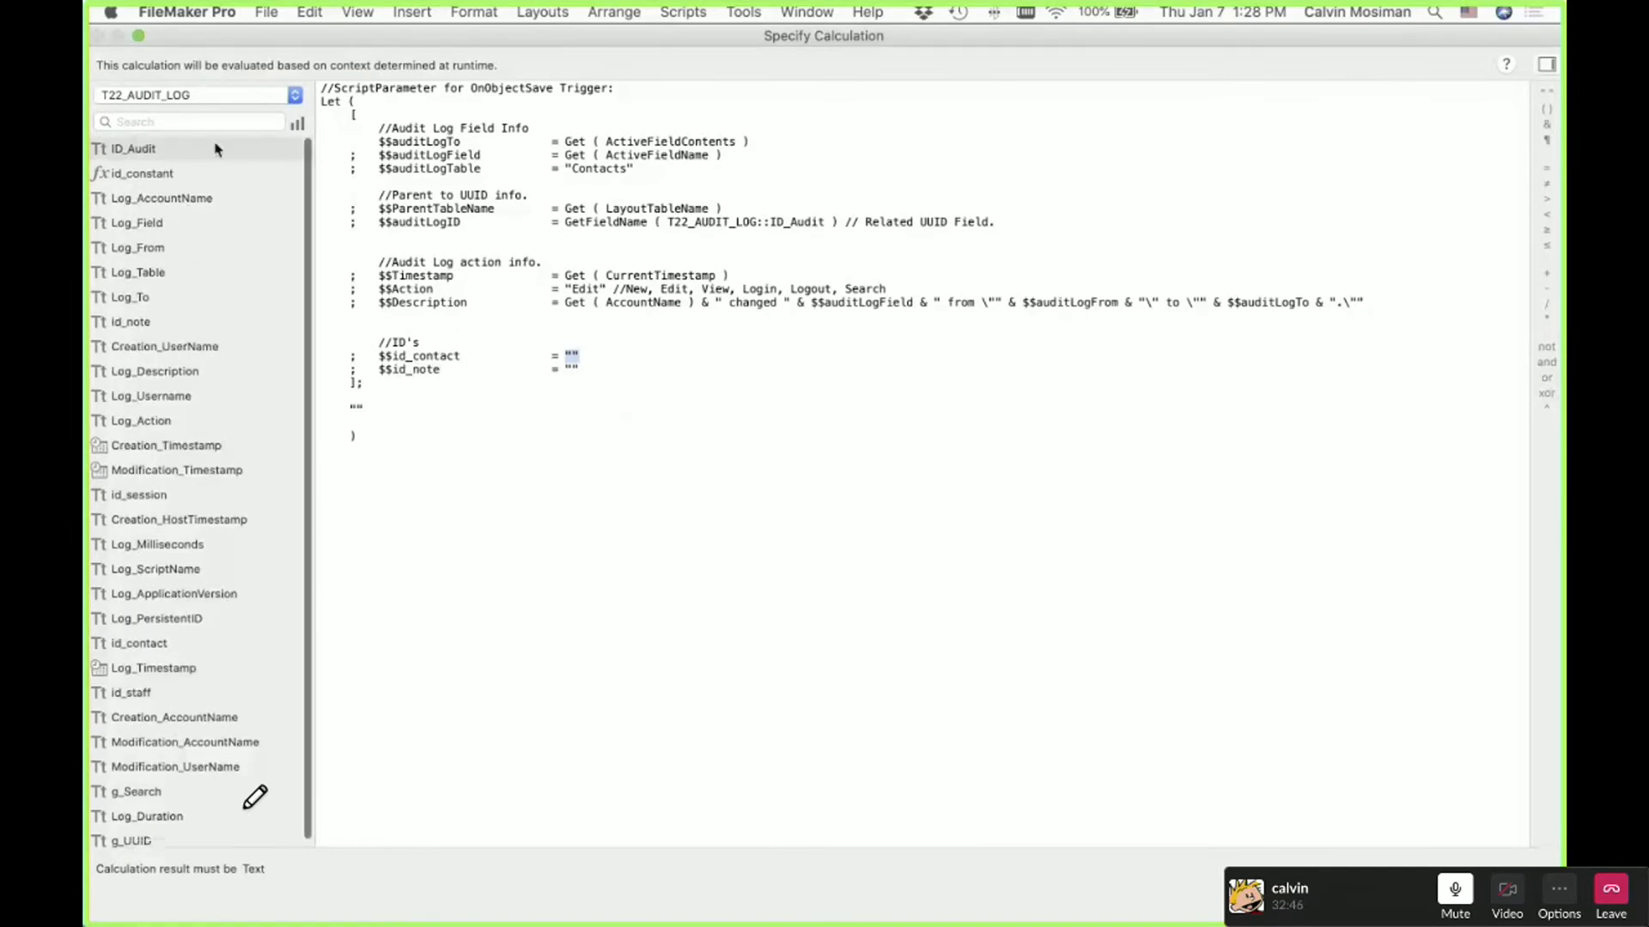
{"action": "left_click", "coordinate": [154, 96]}
{"action": "left_click", "coordinate": [153, 137]}
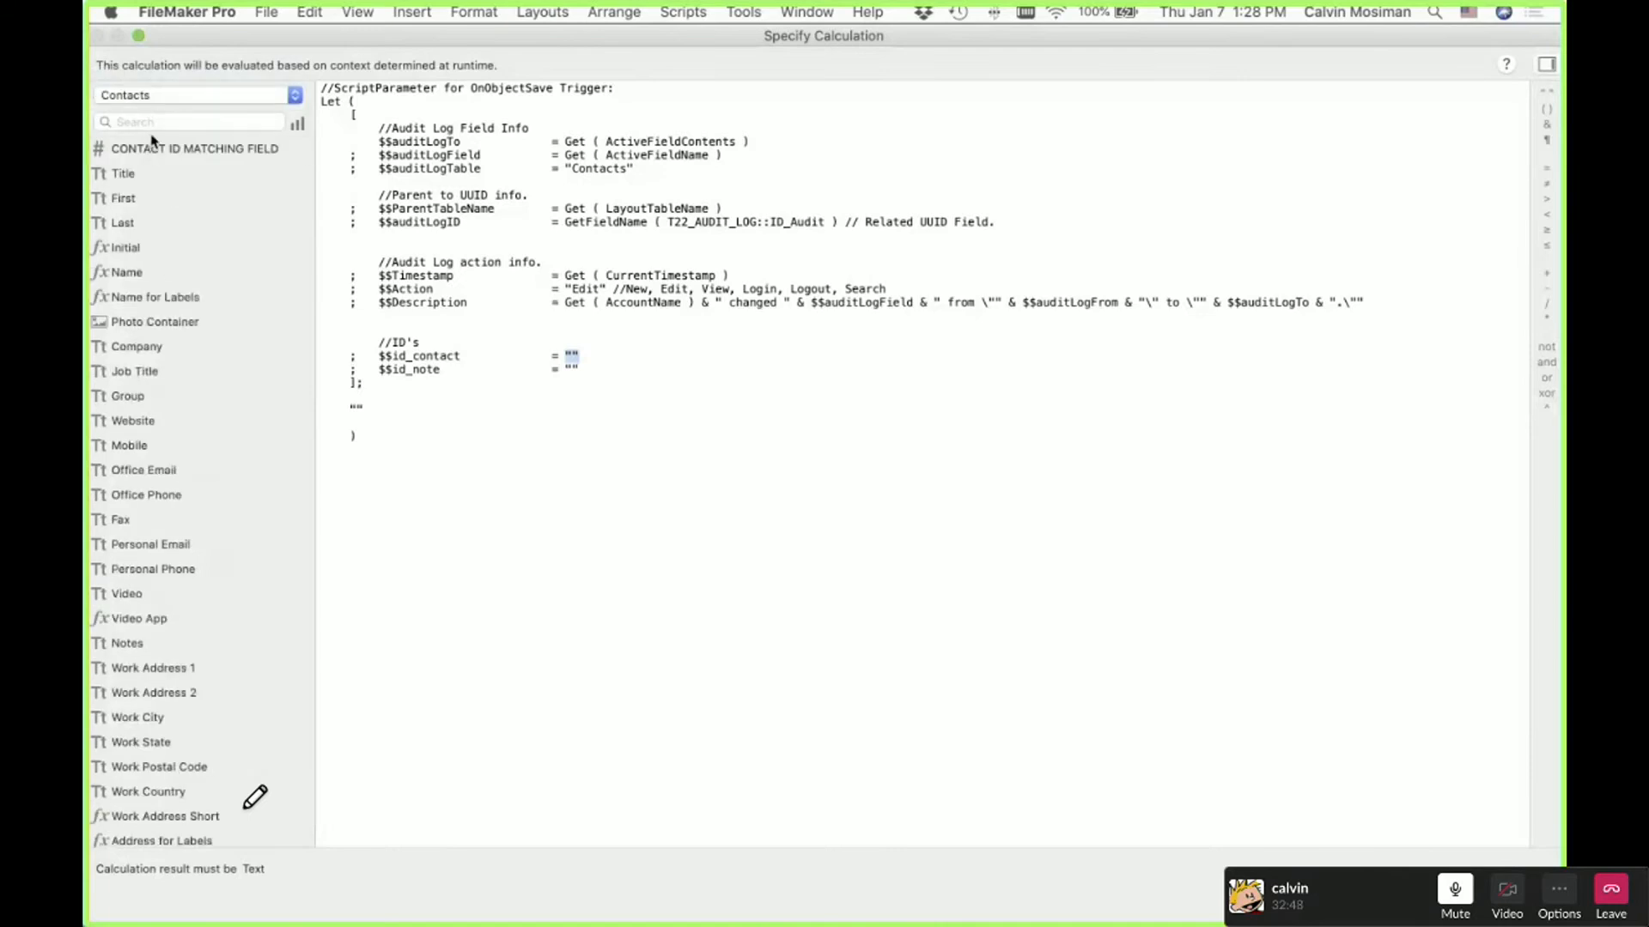
{"action": "double_click", "coordinate": [166, 154]}
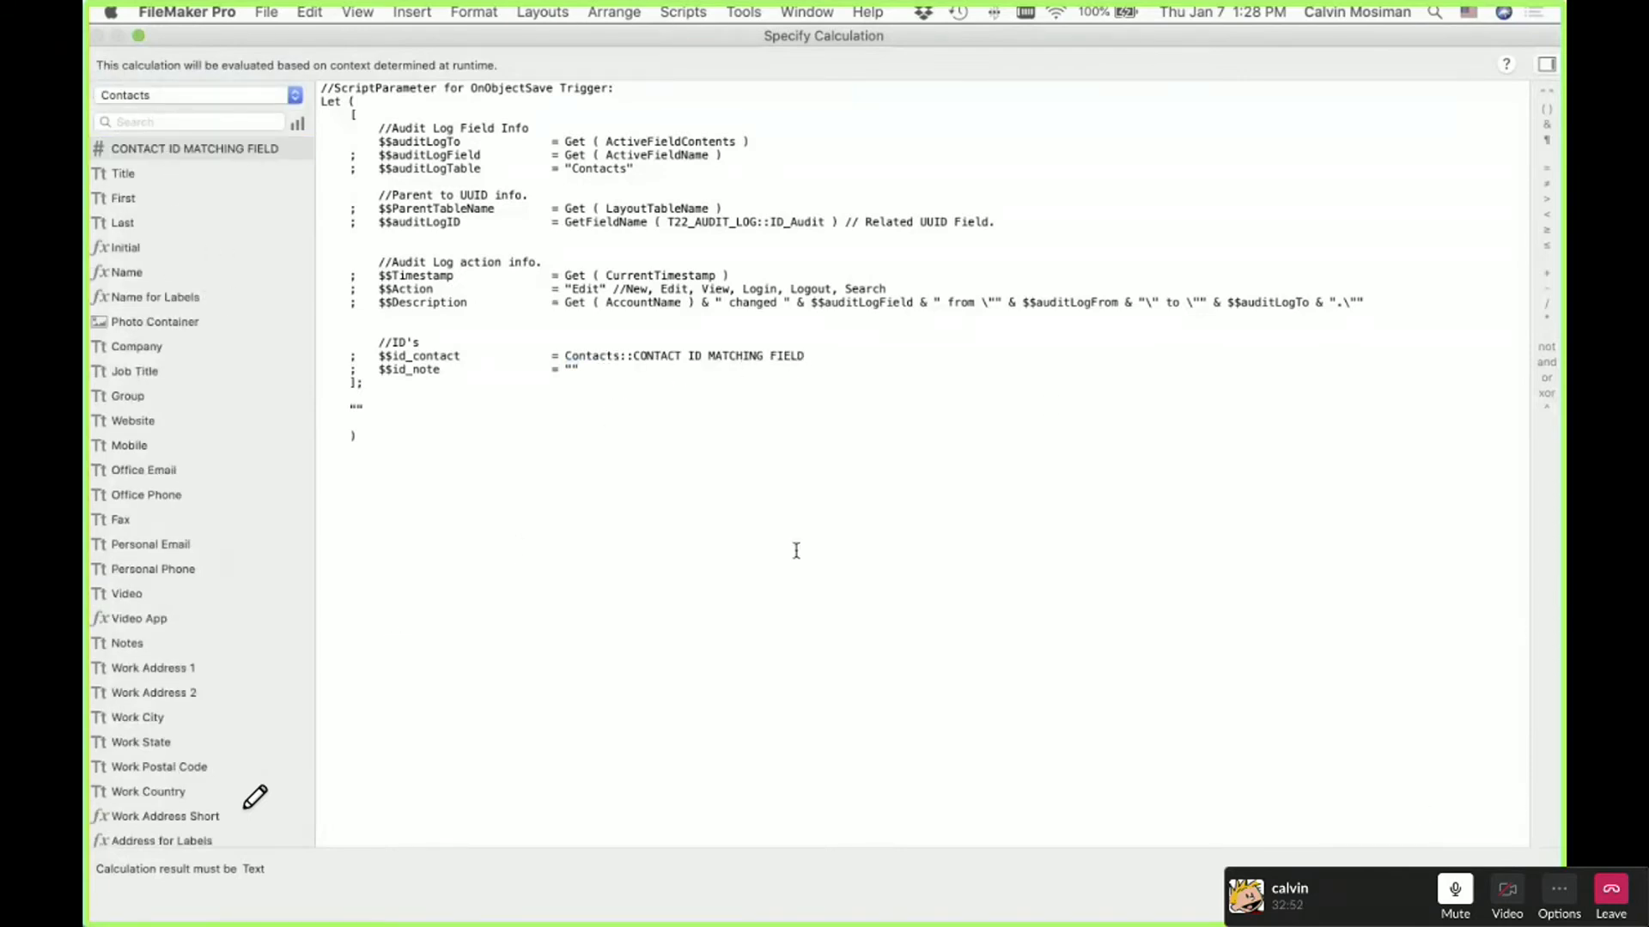
{"action": "triple_click", "coordinate": [373, 371]}
{"action": "key", "text": "Delete"}
{"action": "left_click", "coordinate": [1499, 895]}
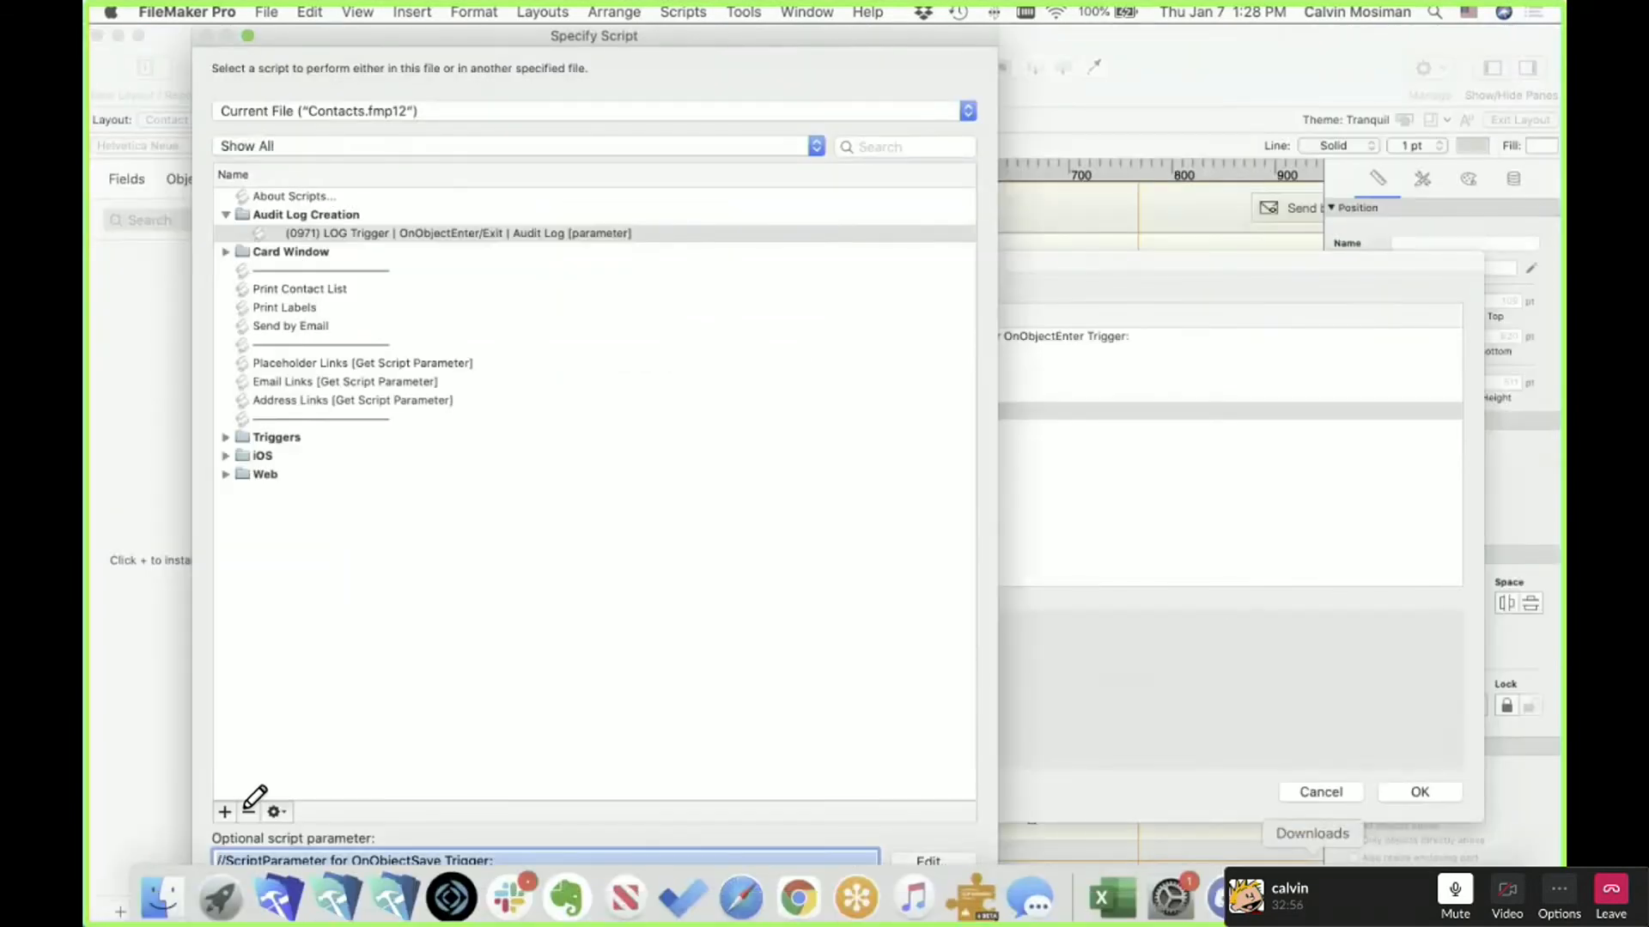
Save the script trigger settings and switch to Browse mode for testing
{"action": "left_click", "coordinate": [948, 897]}
{"action": "left_click", "coordinate": [1399, 794]}
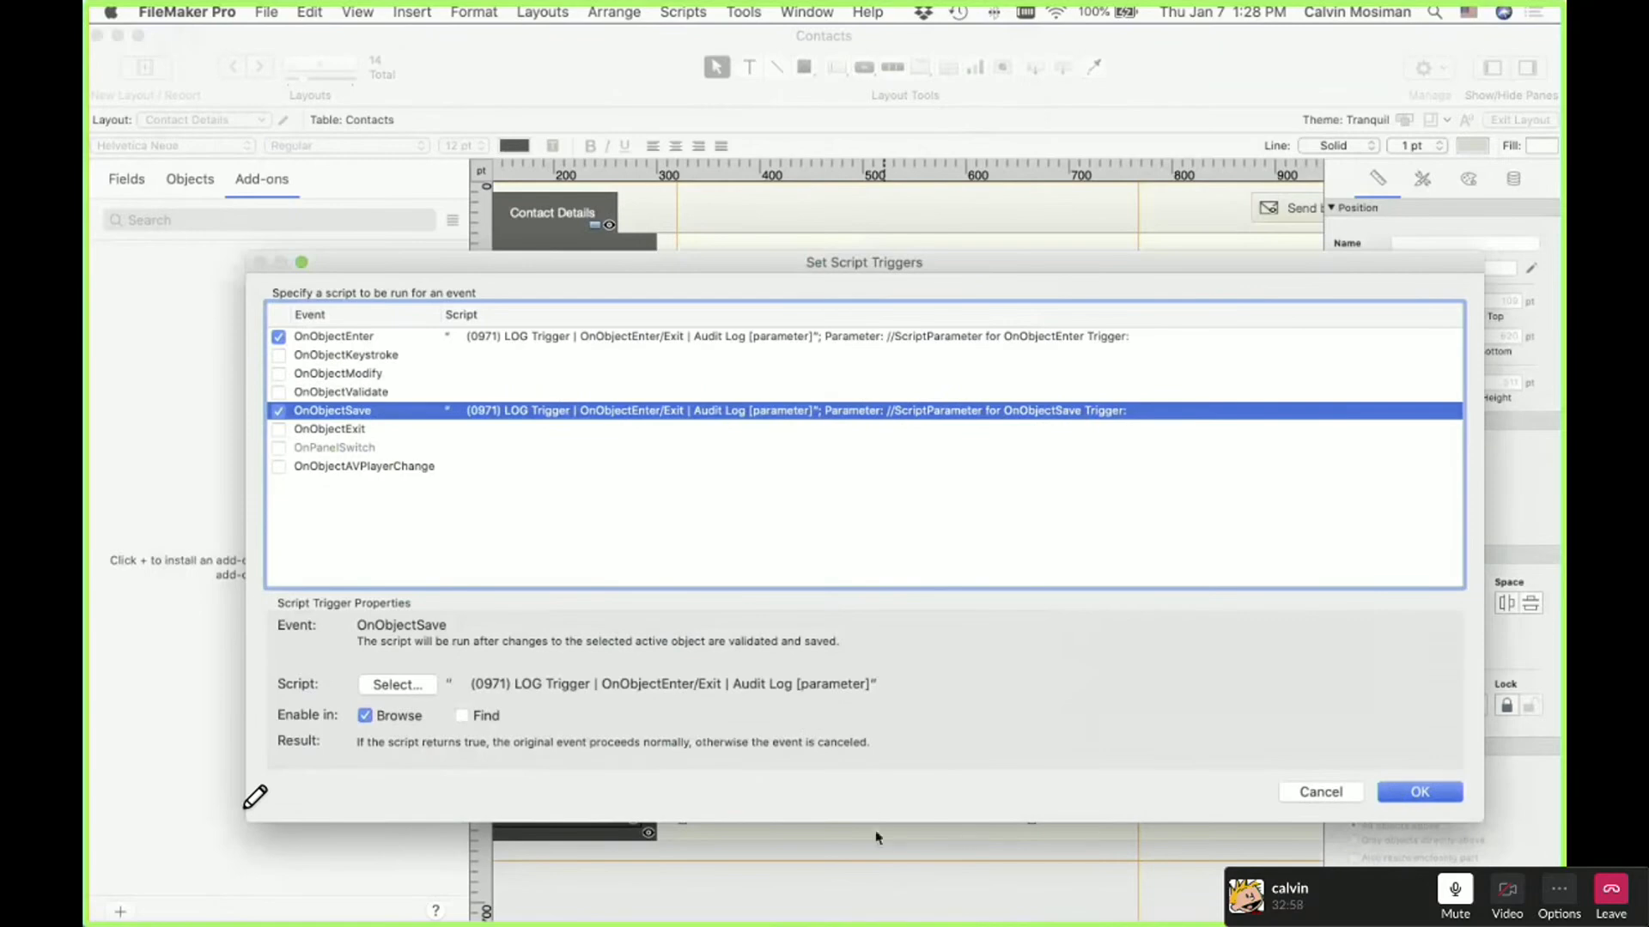
{"action": "key", "text": "super+b"}
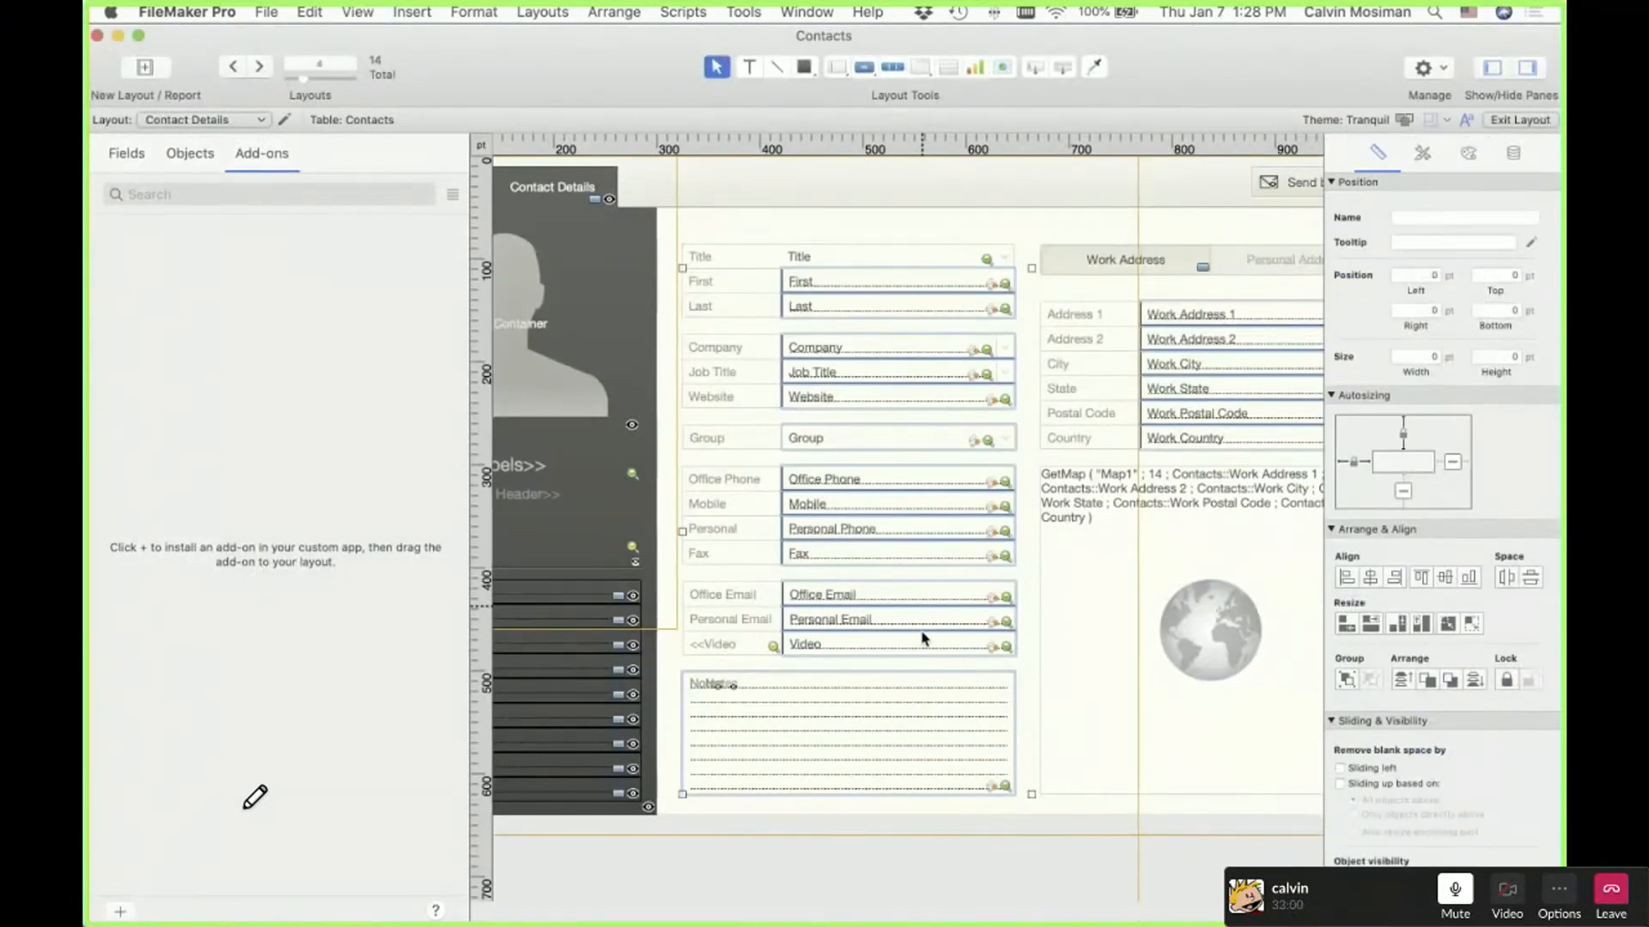
Fill in a test contact with title Mr., a first and last name, then return to Layout mode
{"action": "left_click", "coordinate": [797, 265]}
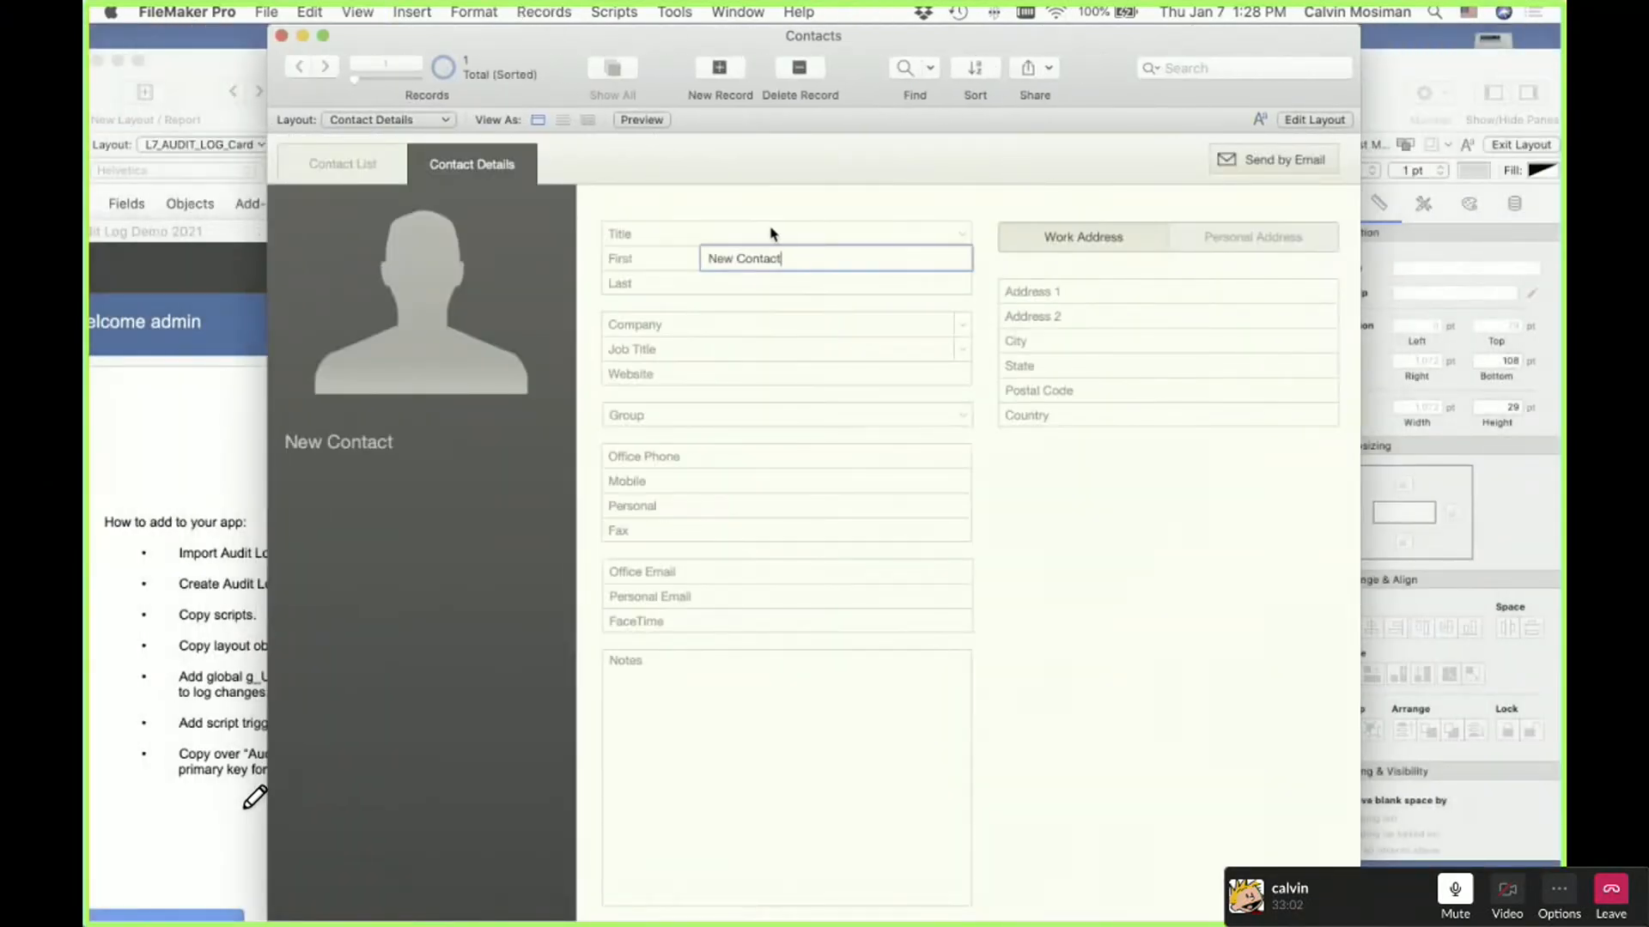
{"action": "left_click", "coordinate": [770, 233]}
{"action": "left_click", "coordinate": [770, 237]}
{"action": "left_click_drag", "start_coordinate": [780, 257], "coordinate": [628, 259]}
{"action": "type", "text": "Johny"}
{"action": "key", "text": "Tab"}
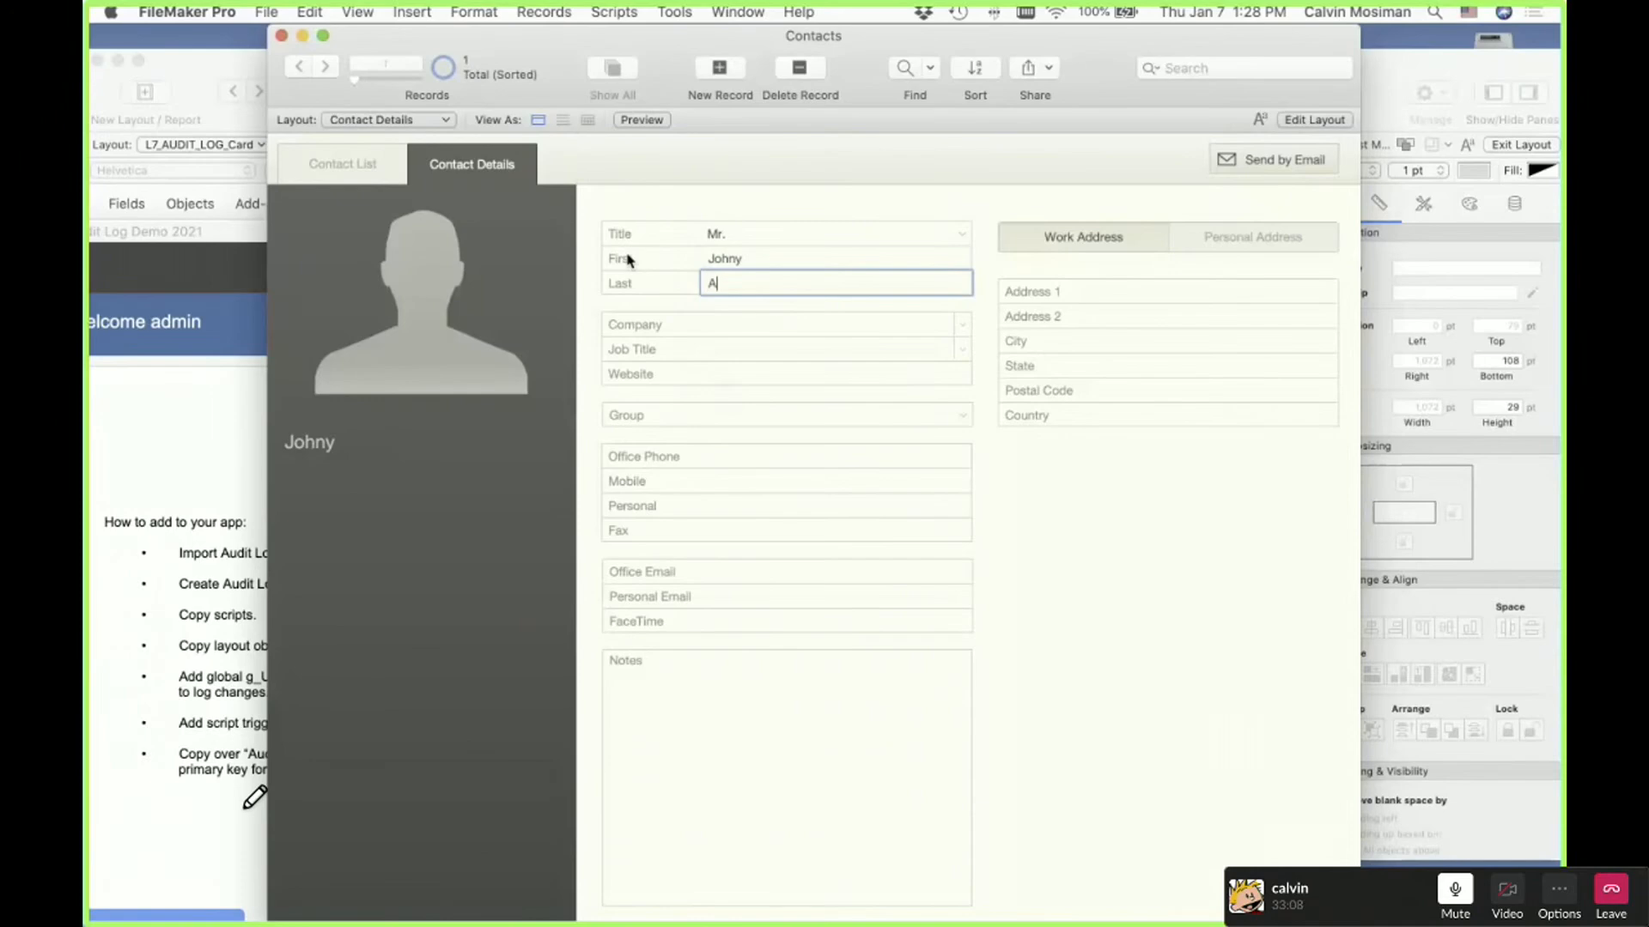
{"action": "key", "text": "Tab"}
{"action": "left_click", "coordinate": [830, 218]}
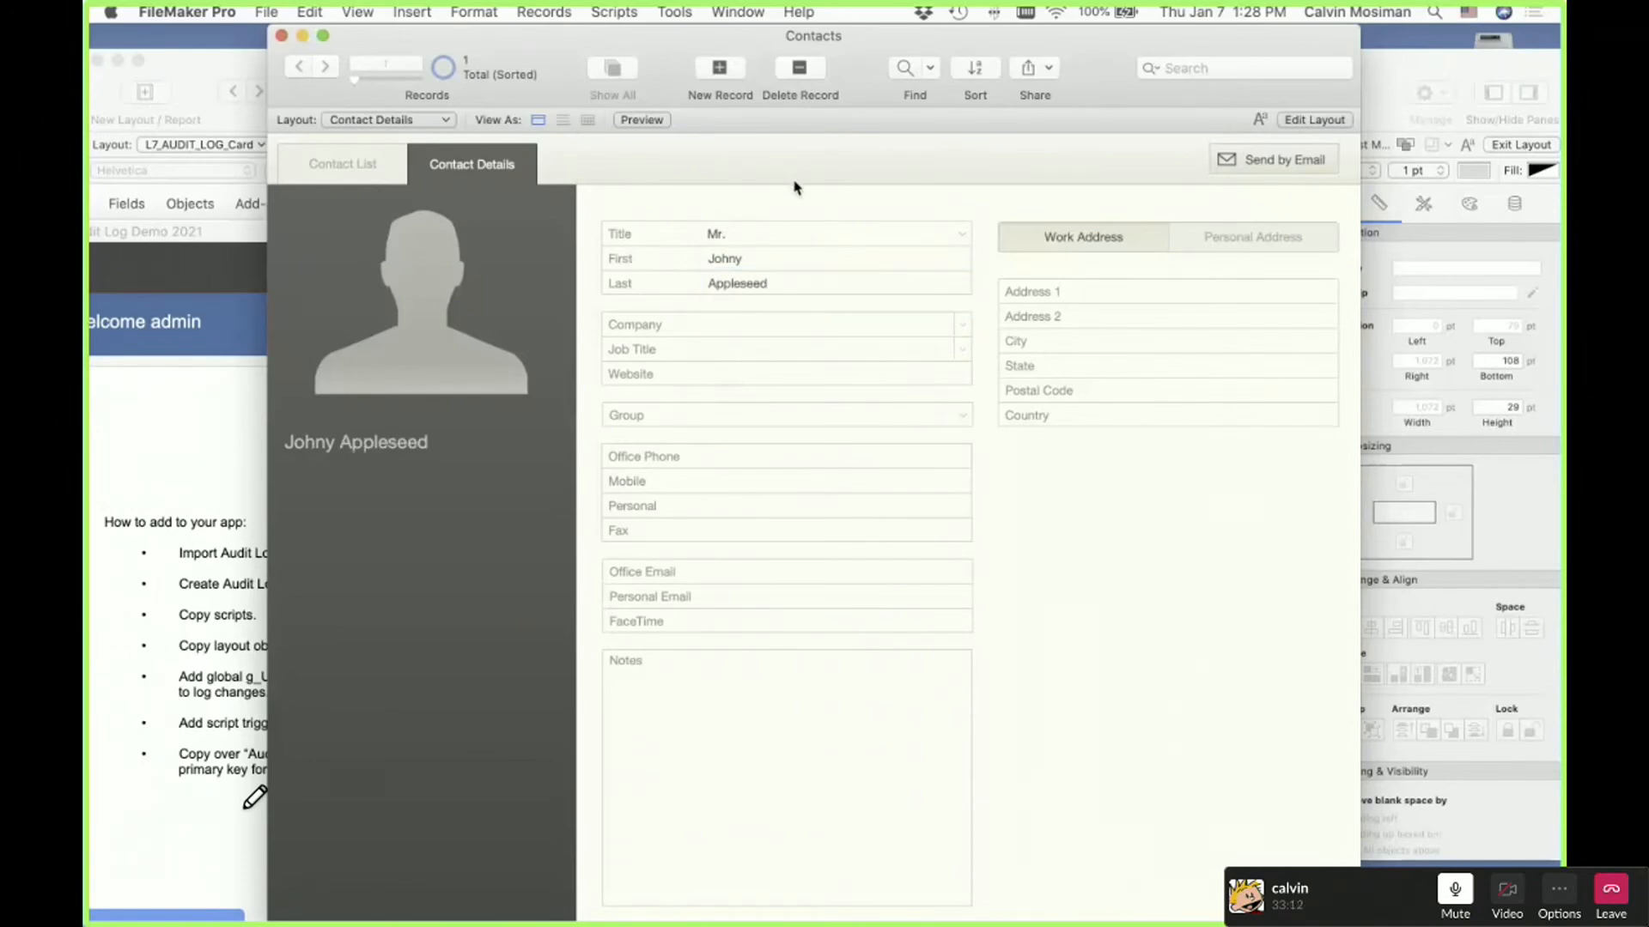
{"action": "key", "text": "super+l"}
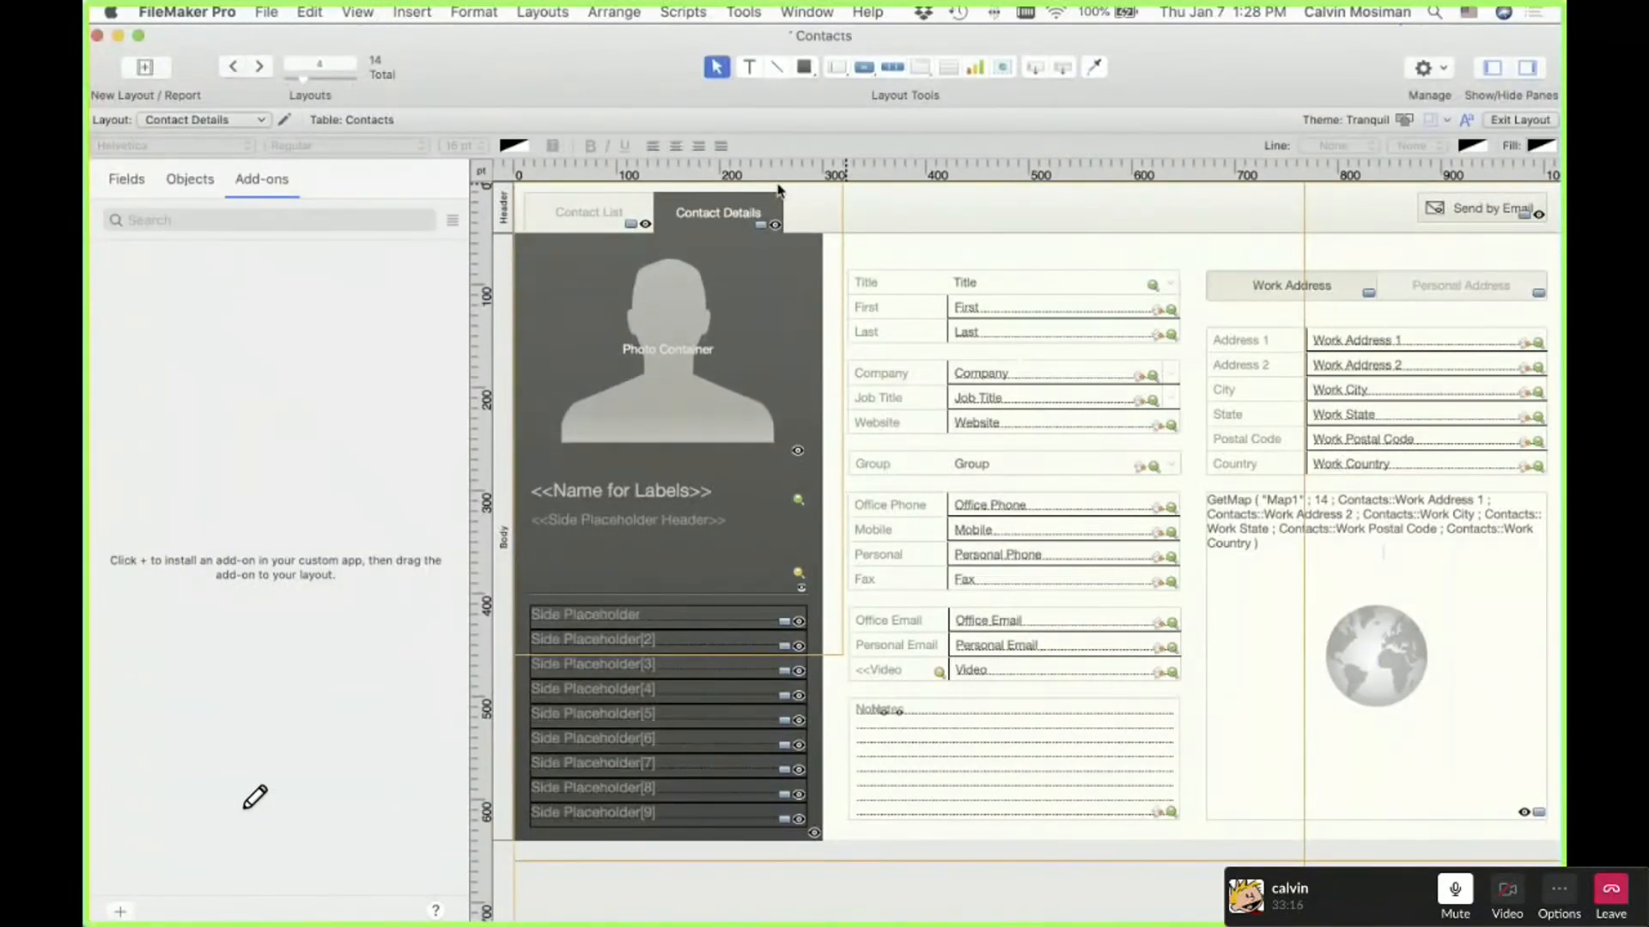
Draw a button above the Title field labelled 'Audit Log'
{"action": "left_click", "coordinate": [864, 67]}
{"action": "mouse_move", "coordinate": [1048, 237]}
{"action": "left_mouse_down"}
{"action": "mouse_move", "coordinate": [1206, 279]}
{"action": "mouse_move", "coordinate": [1165, 264]}
{"action": "left_mouse_up"}
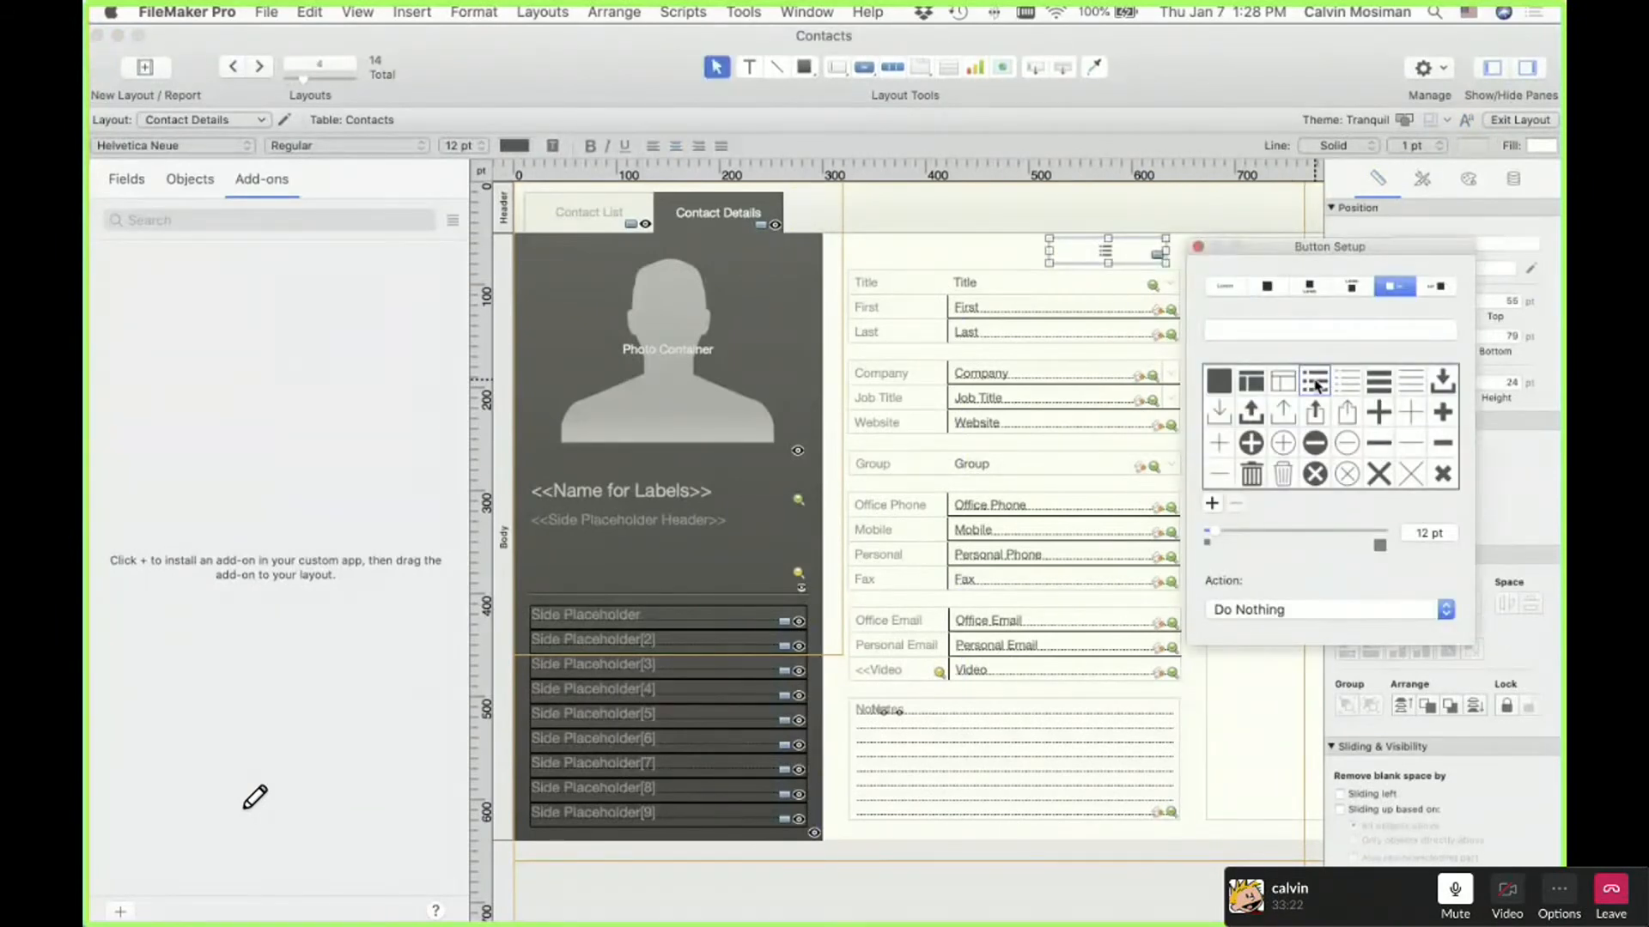
{"action": "left_click", "coordinate": [1291, 334]}
{"action": "type", "text": "Audit Log"}
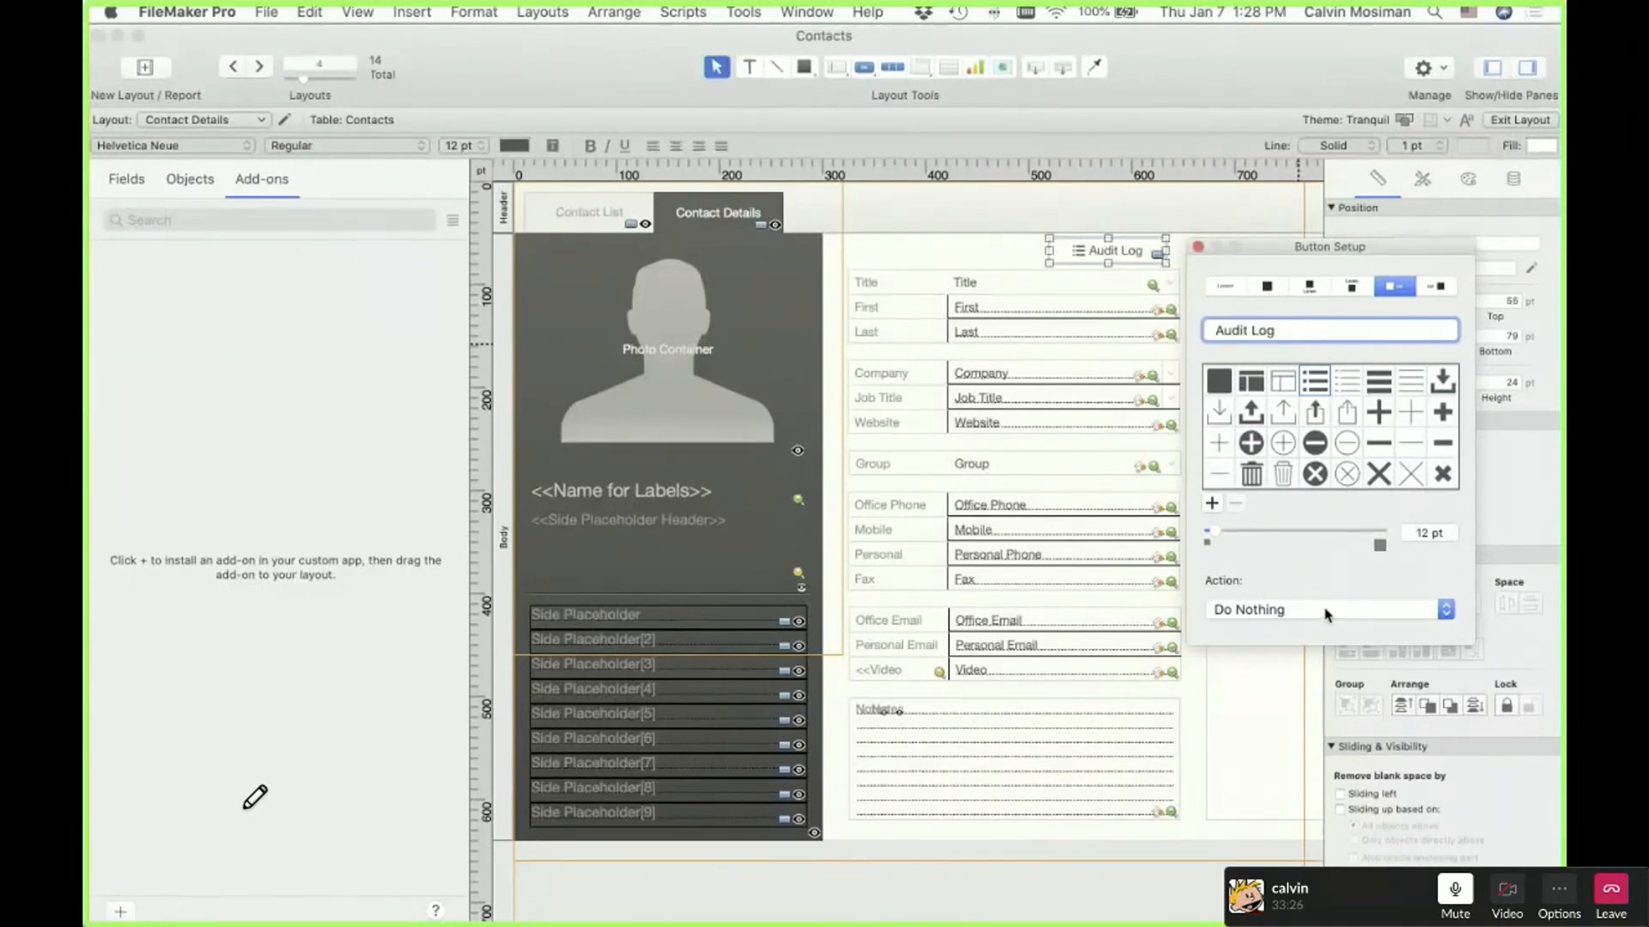
Make the button perform script (0981) Open Audit Log Card Window, then try it in Browse mode
{"action": "left_click", "coordinate": [1326, 611]}
{"action": "left_click", "coordinate": [1325, 660]}
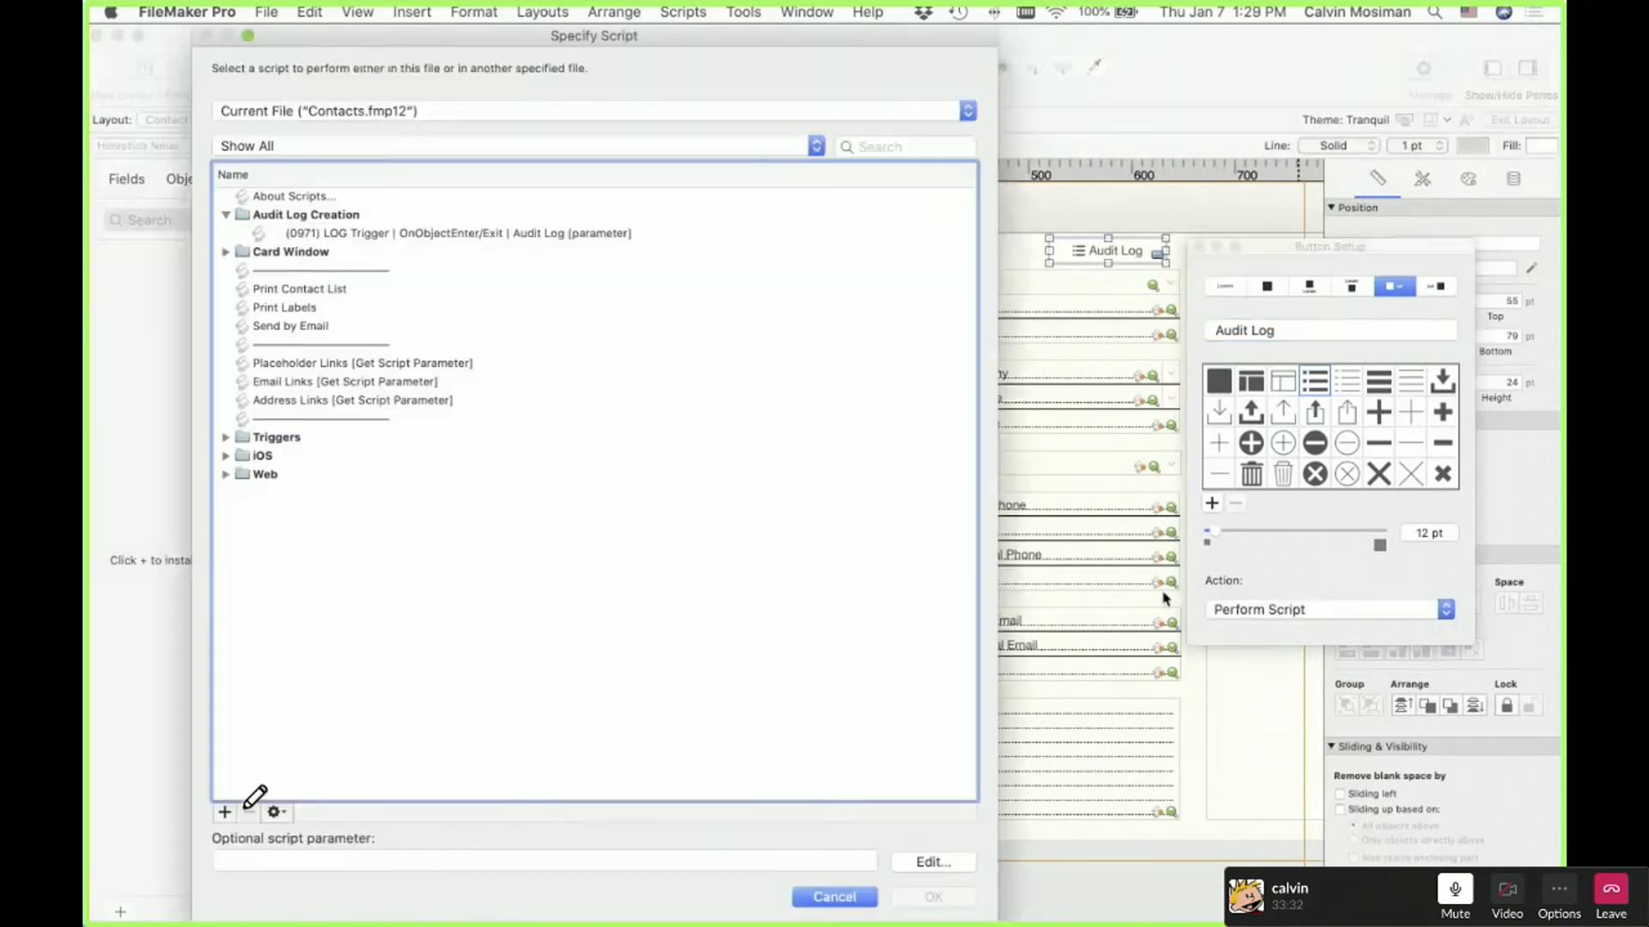
{"action": "left_click", "coordinate": [226, 253]}
{"action": "left_click", "coordinate": [324, 276]}
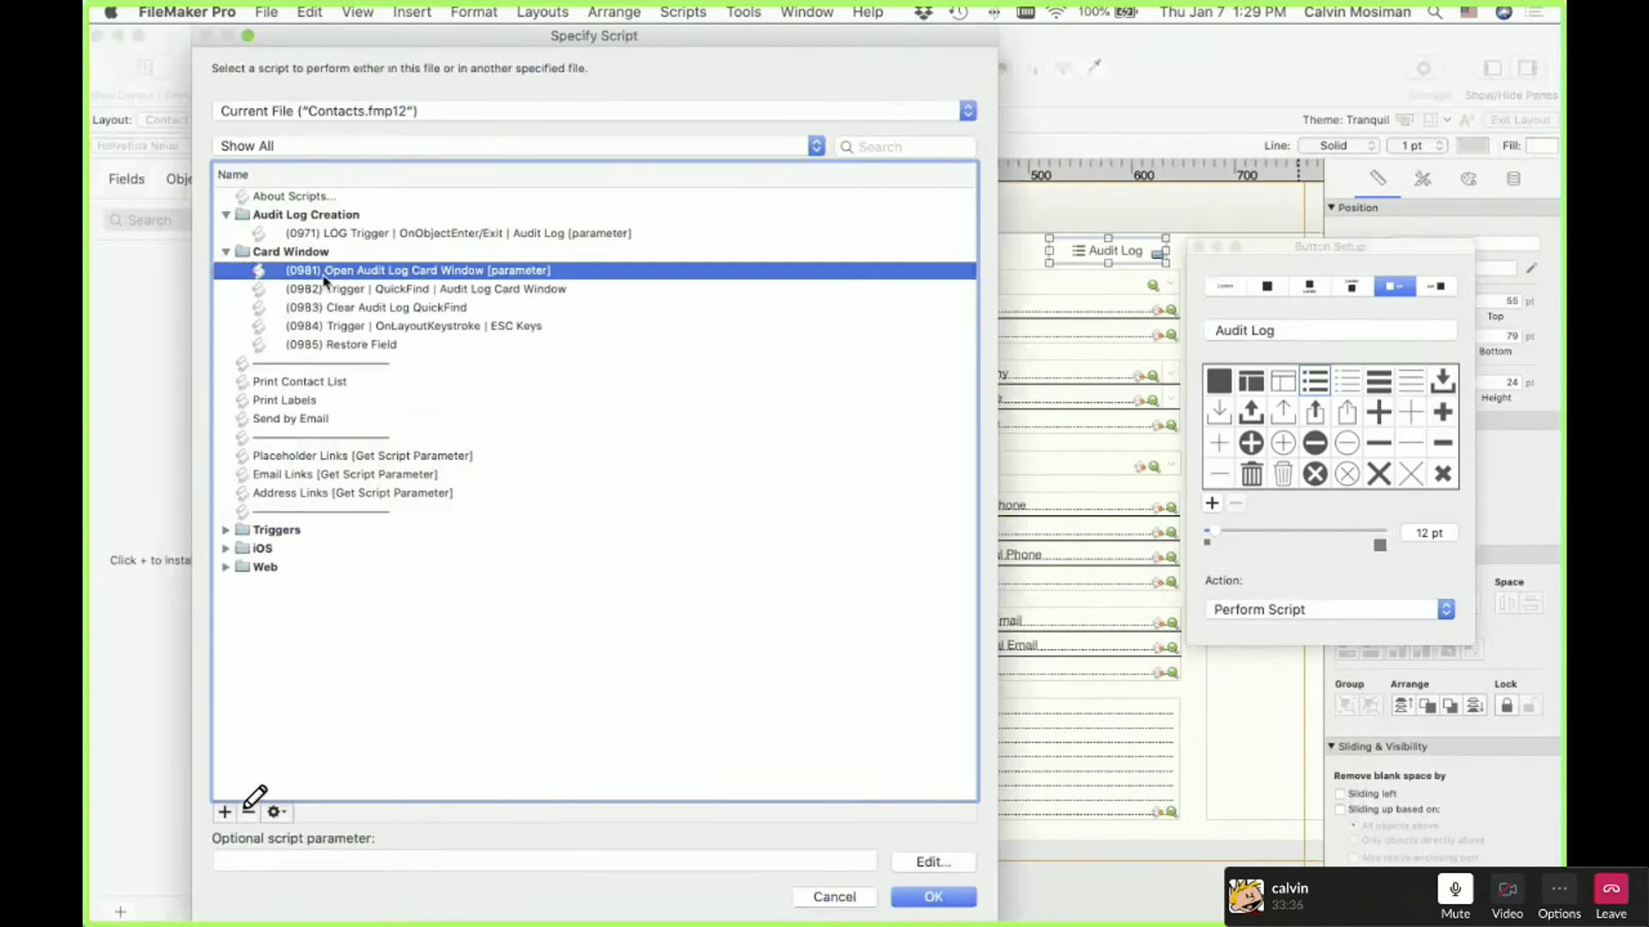
{"action": "key", "text": "Return"}
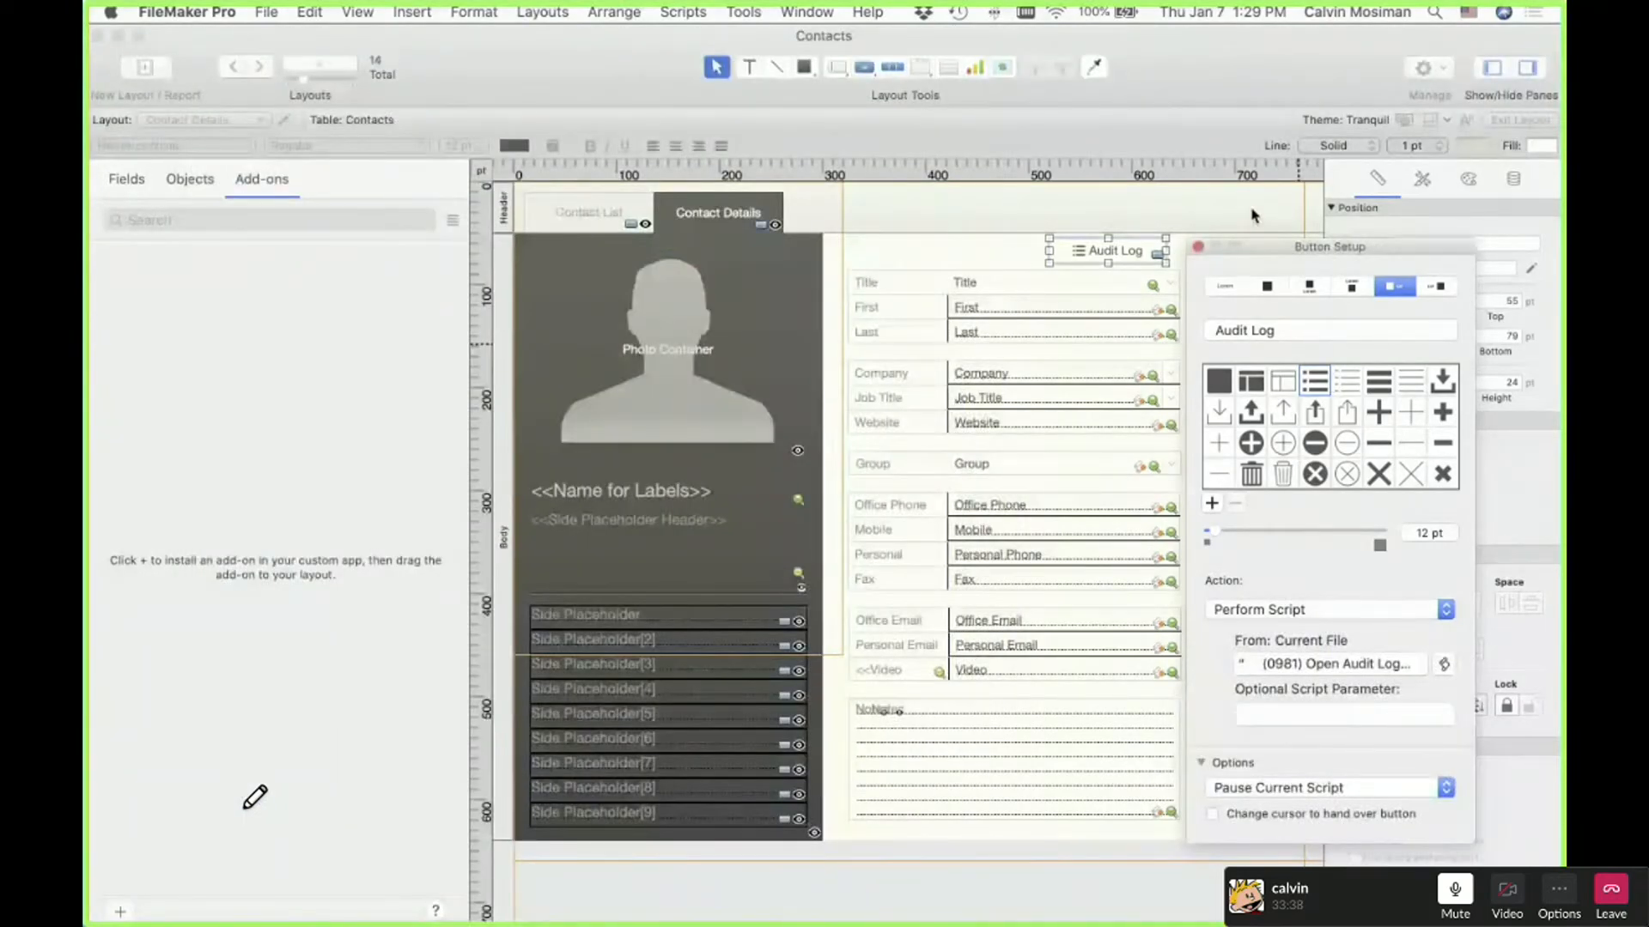
{"action": "key", "text": "super+b"}
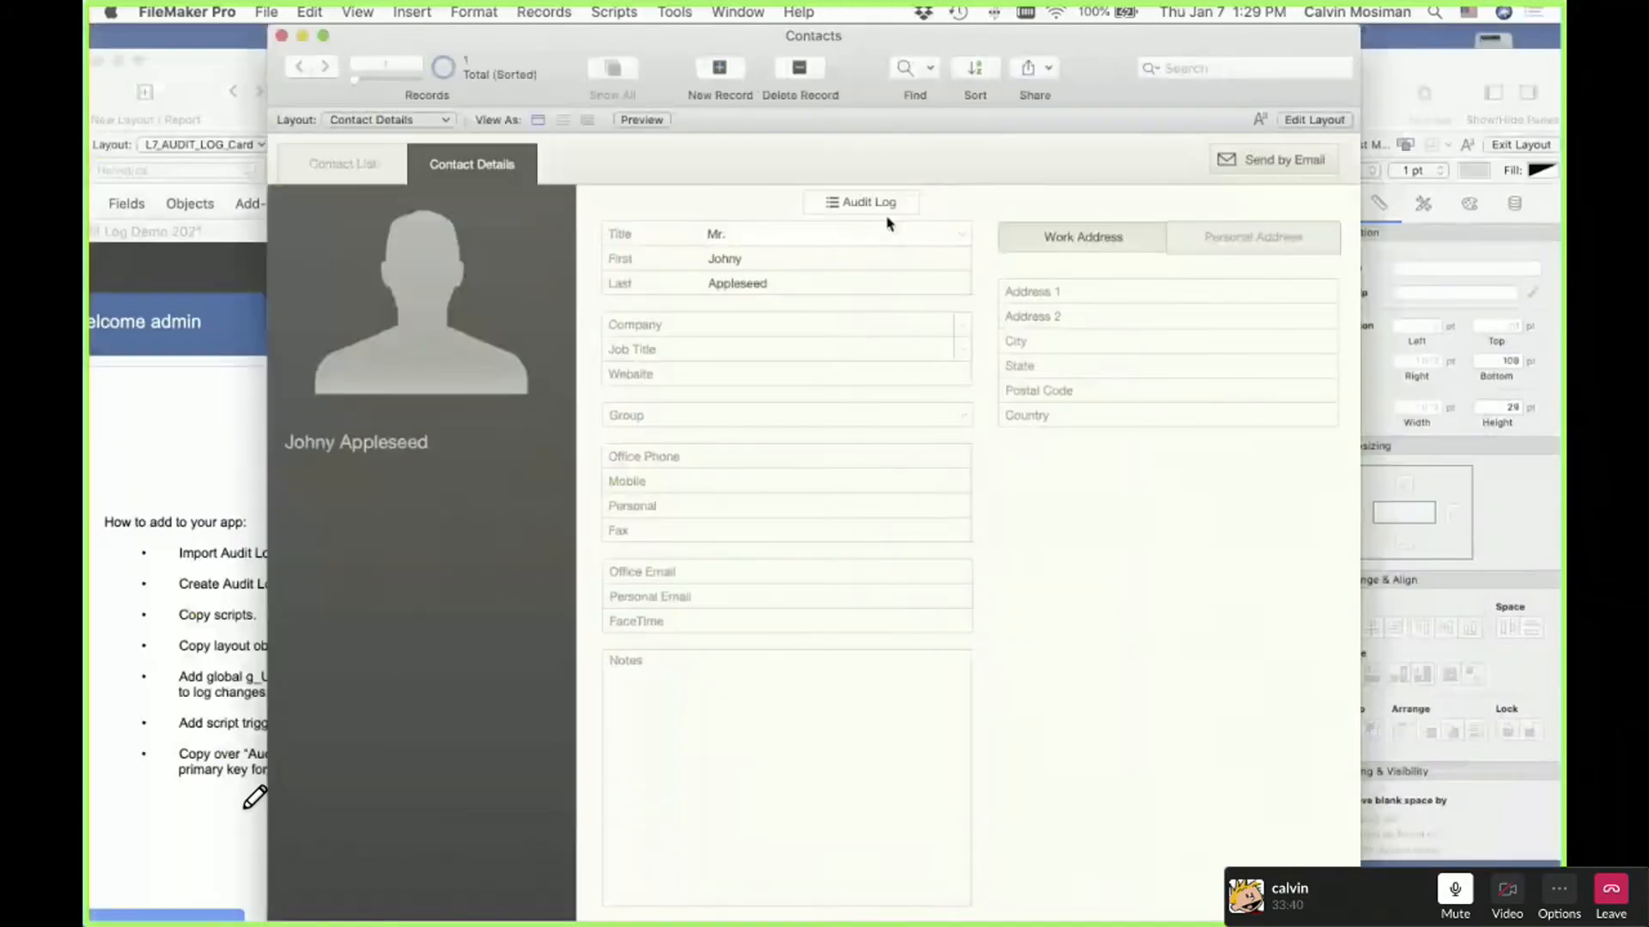
Set the Audit Log button's script parameter to Contacts::CONTACT ID MATCHING FIELD
{"action": "left_click", "coordinate": [884, 204]}
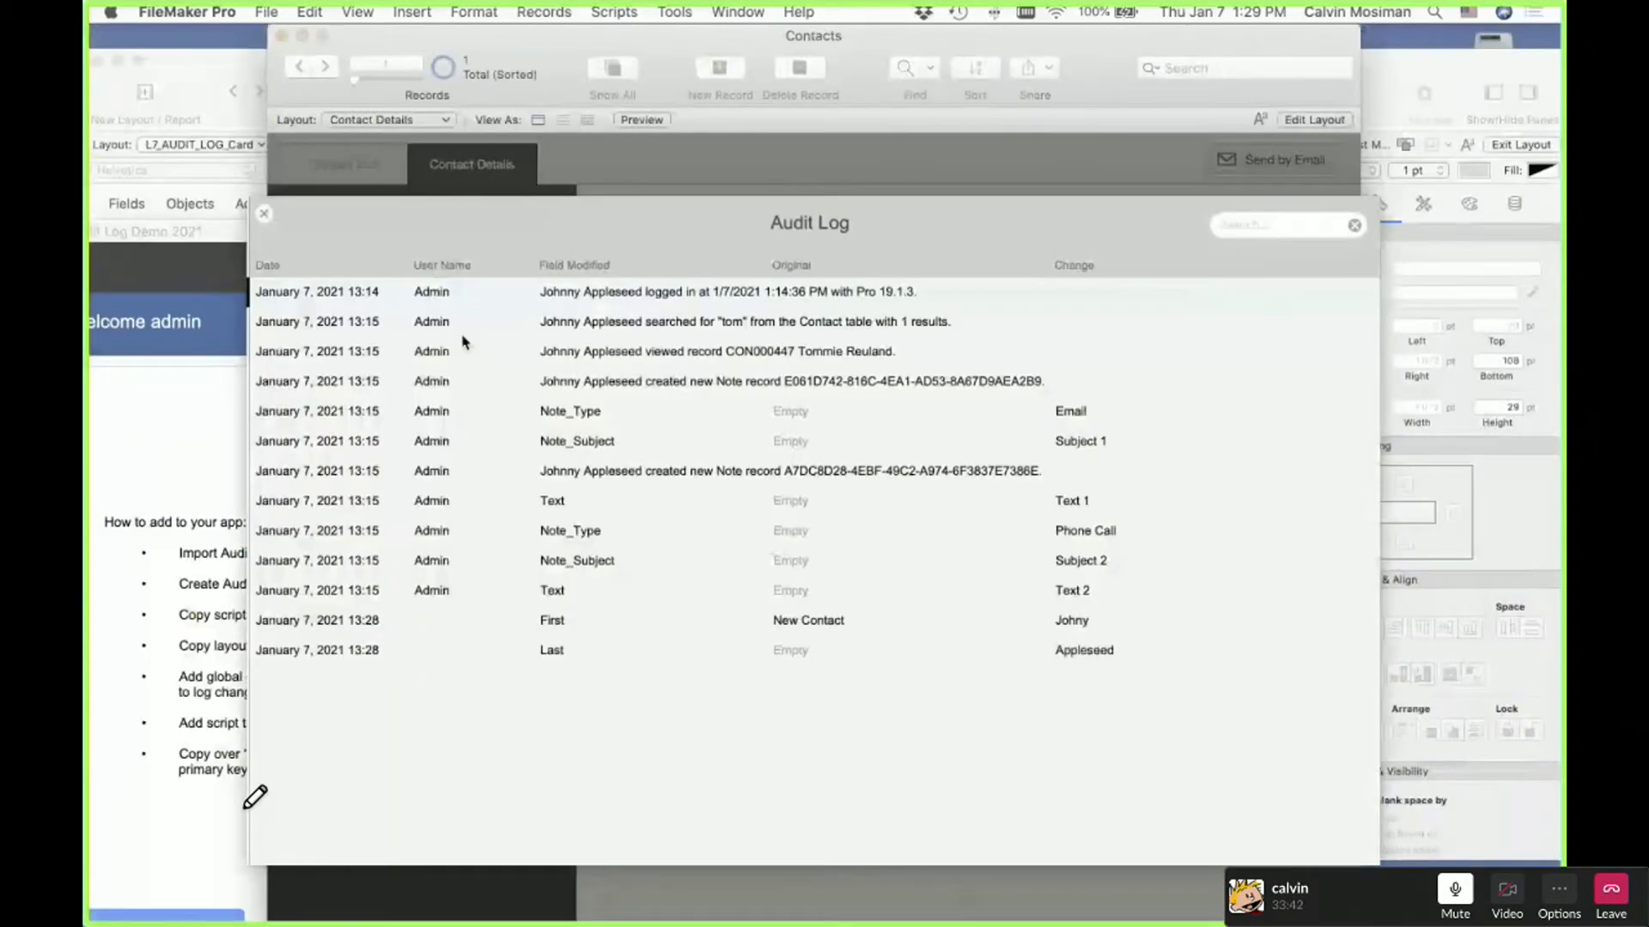
{"action": "key", "text": "super+l"}
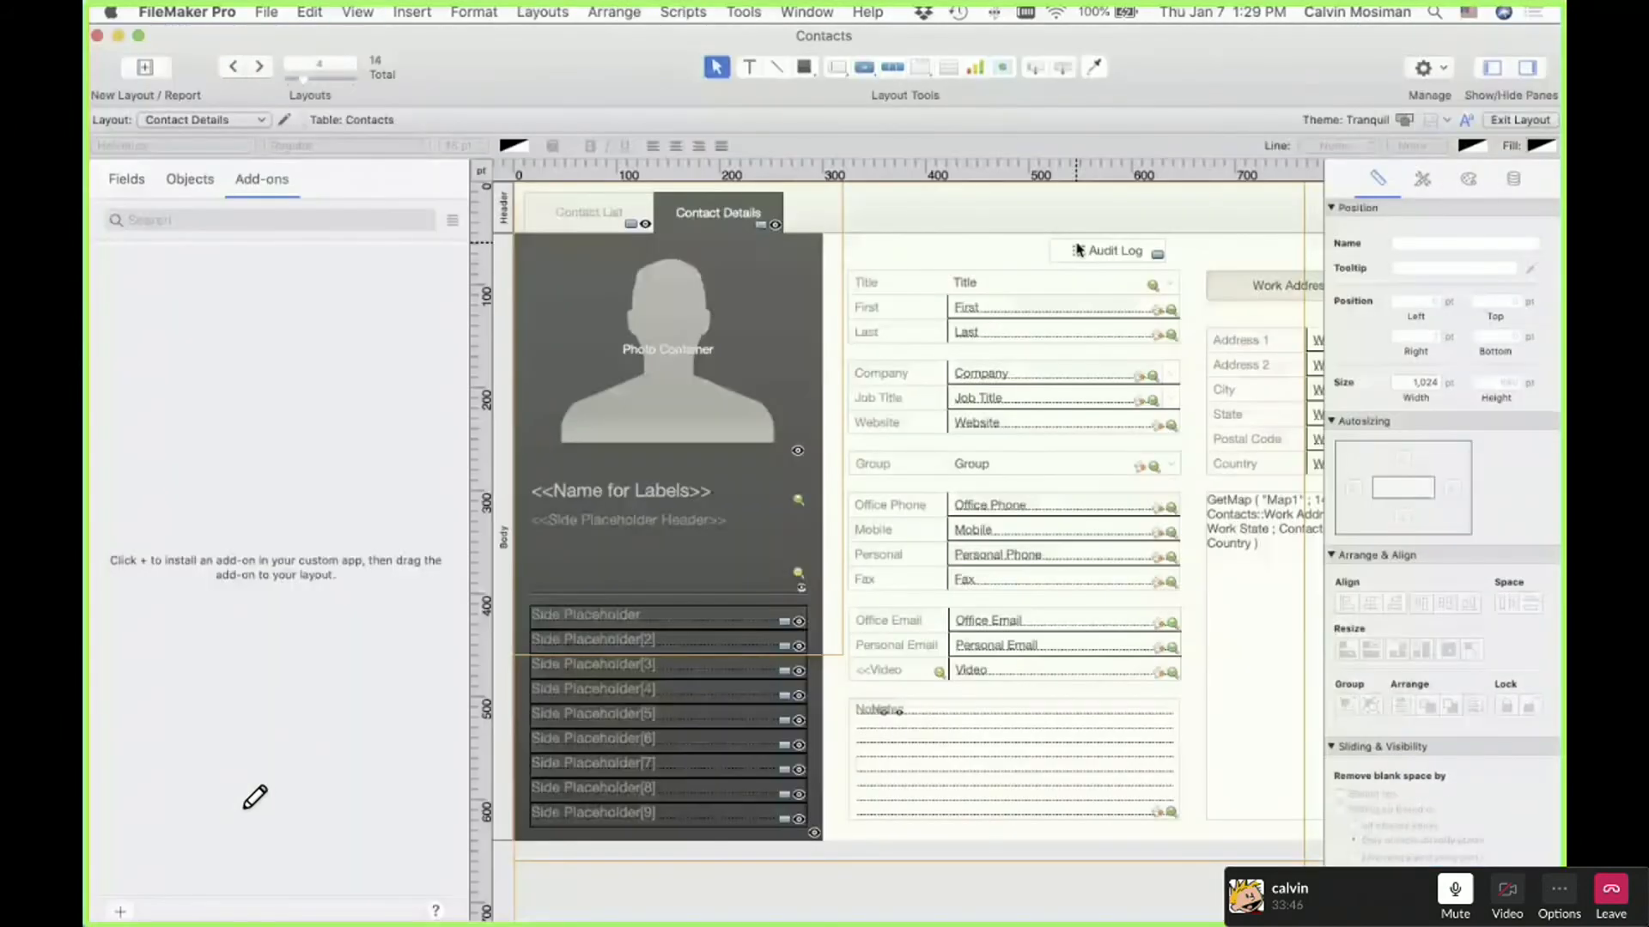
{"action": "double_click", "coordinate": [1080, 250]}
{"action": "left_click", "coordinate": [1439, 666]}
{"action": "double_click", "coordinate": [199, 149]}
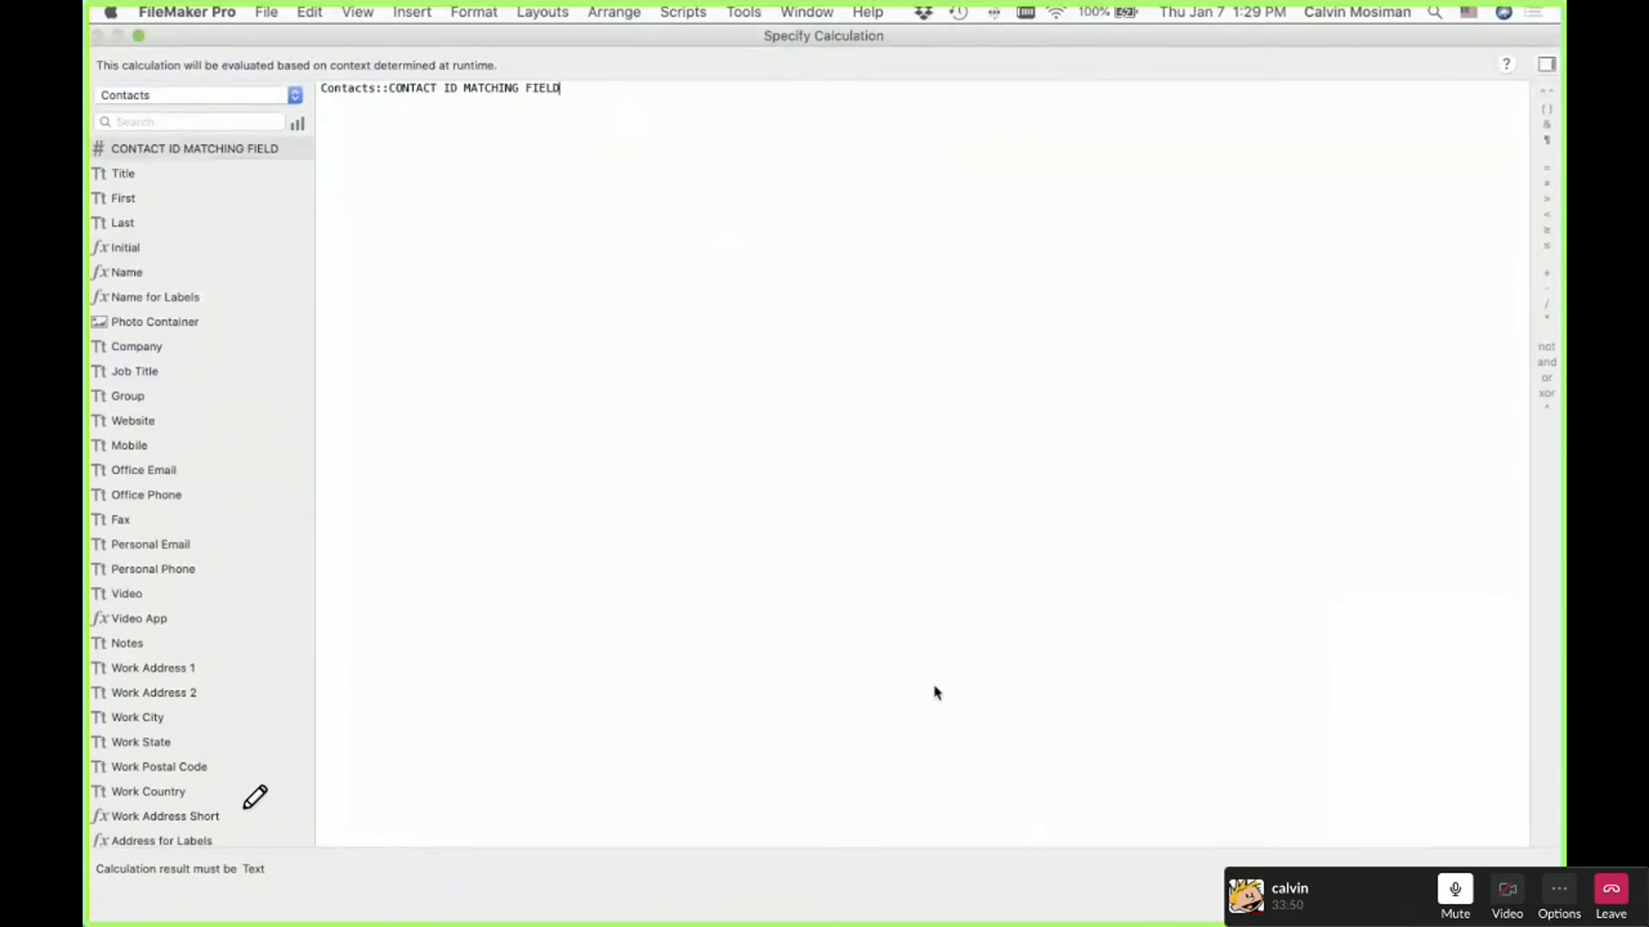
{"action": "key", "text": "Return"}
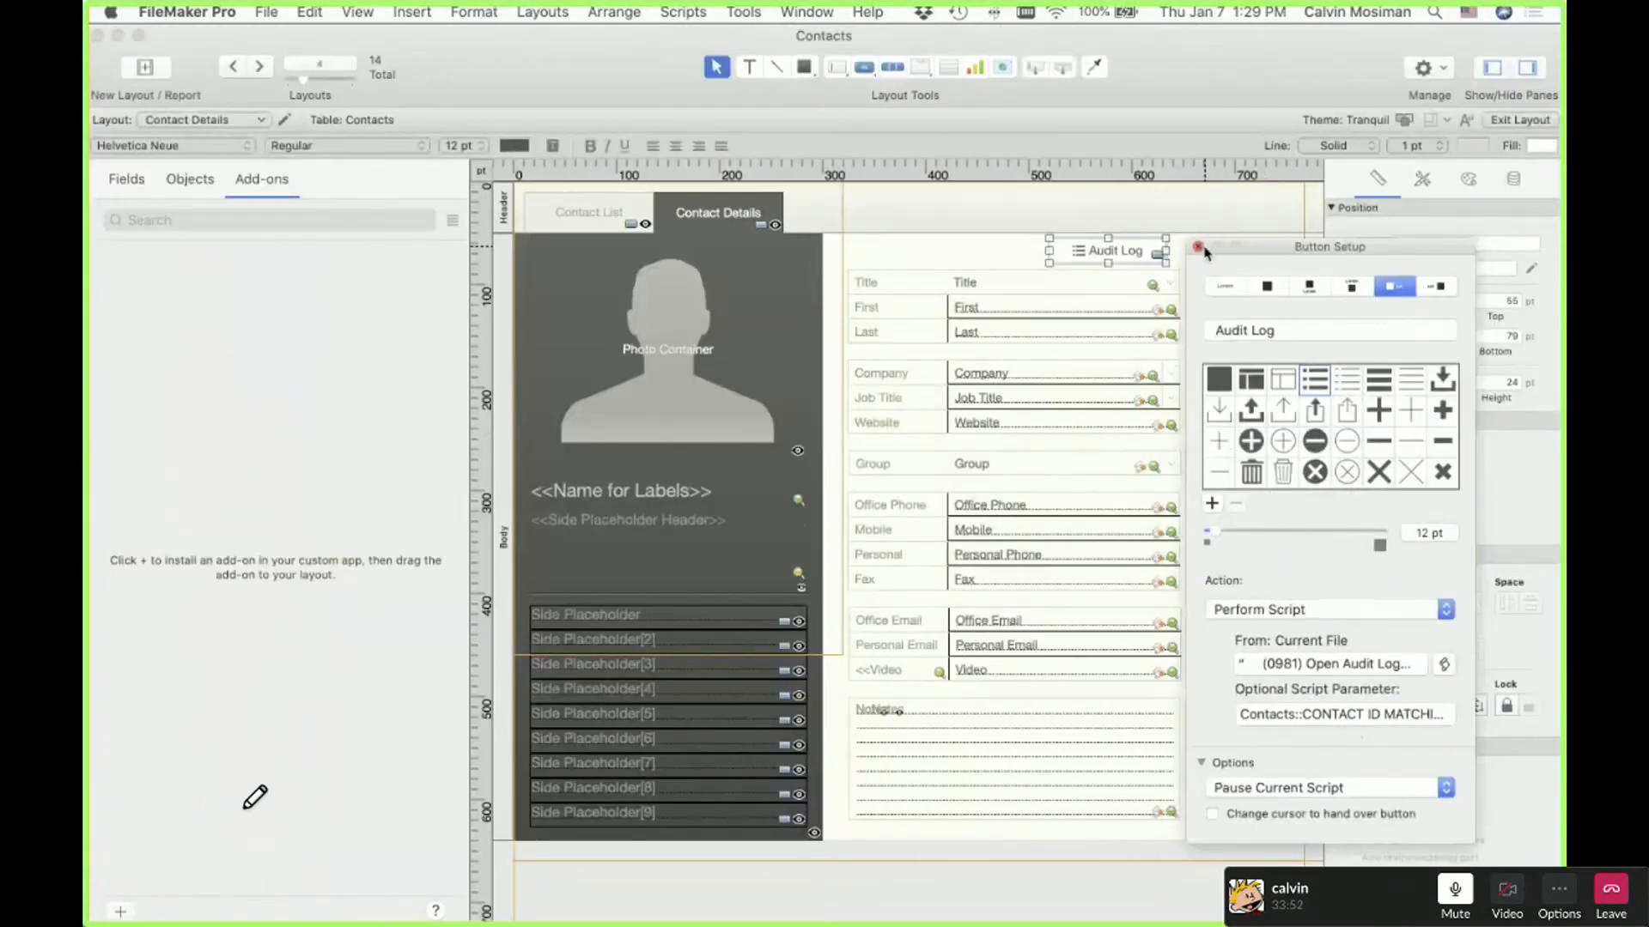
{"action": "left_click", "coordinate": [1202, 248]}
Back in Browse mode, check the Audit Log card for the contact and close it
{"action": "key", "text": "super+b"}
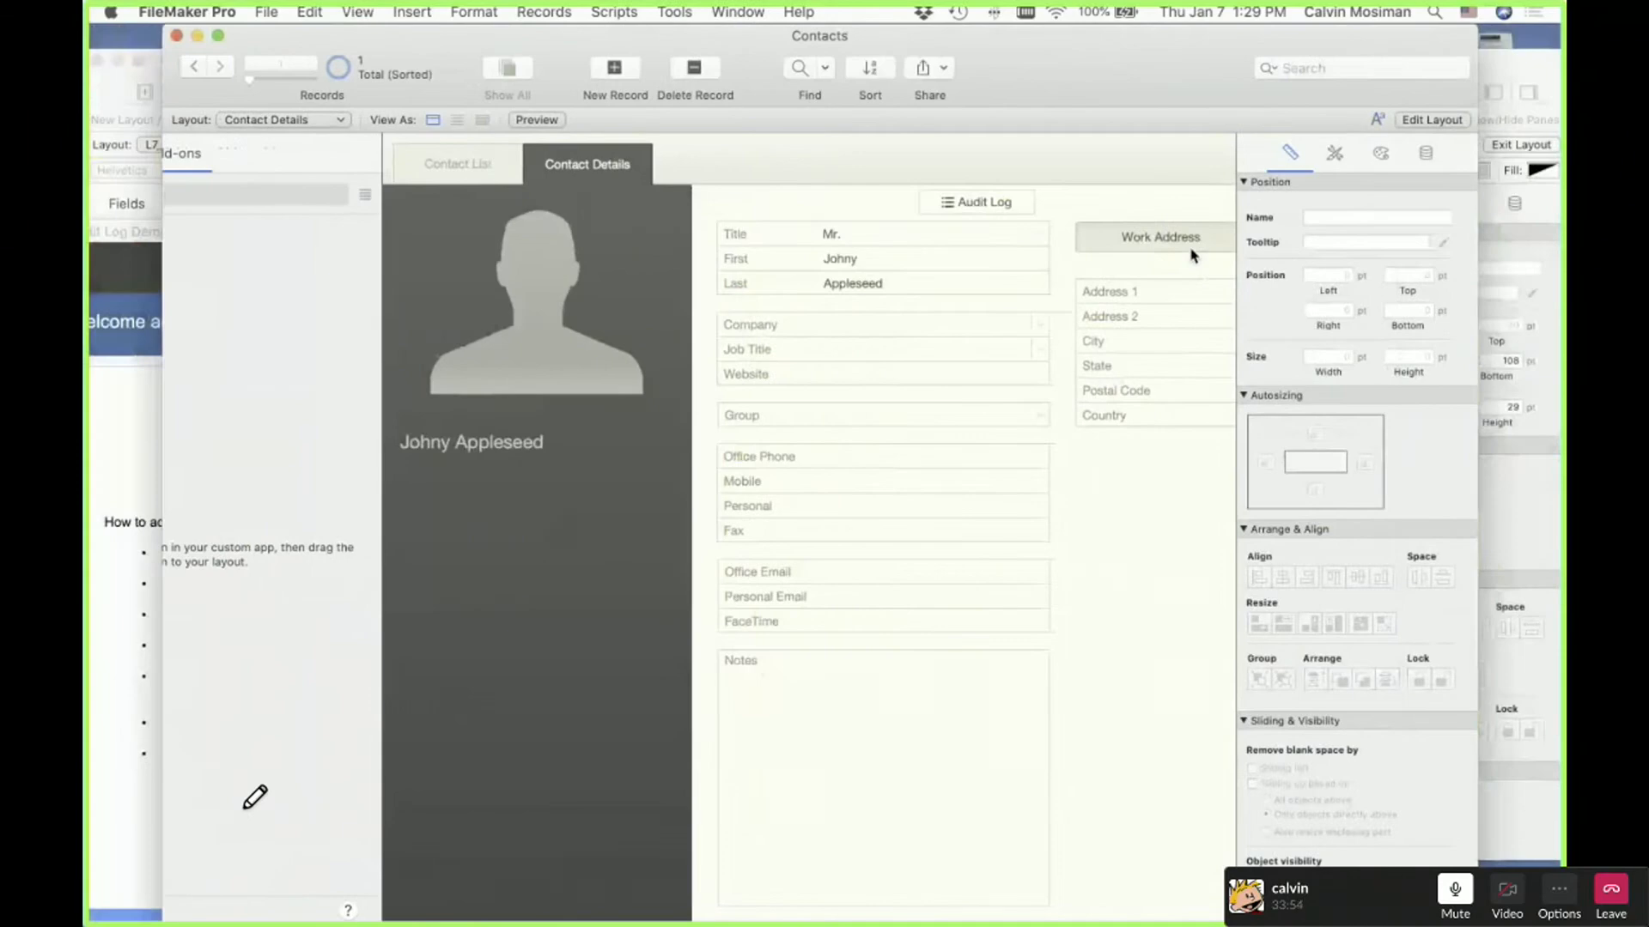
{"action": "left_click", "coordinate": [863, 204]}
{"action": "left_click", "coordinate": [260, 214]}
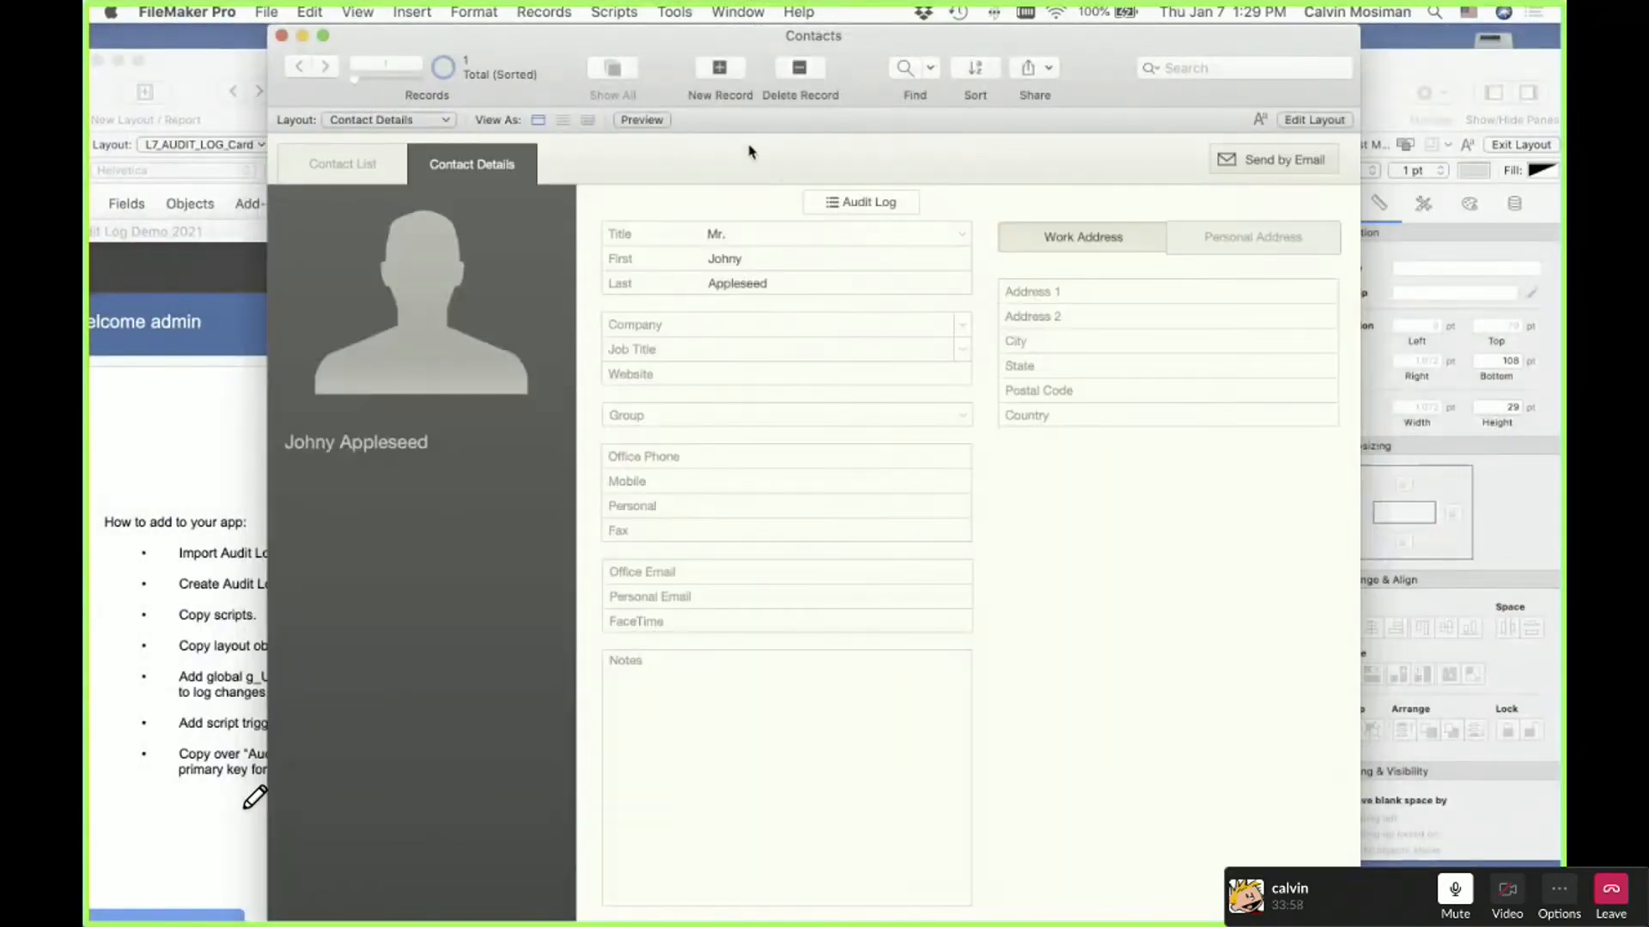
Open the L7_AUDIT_LOG_Card layout in a new window, Contacts - 2
{"action": "key", "text": "super+shift+l"}
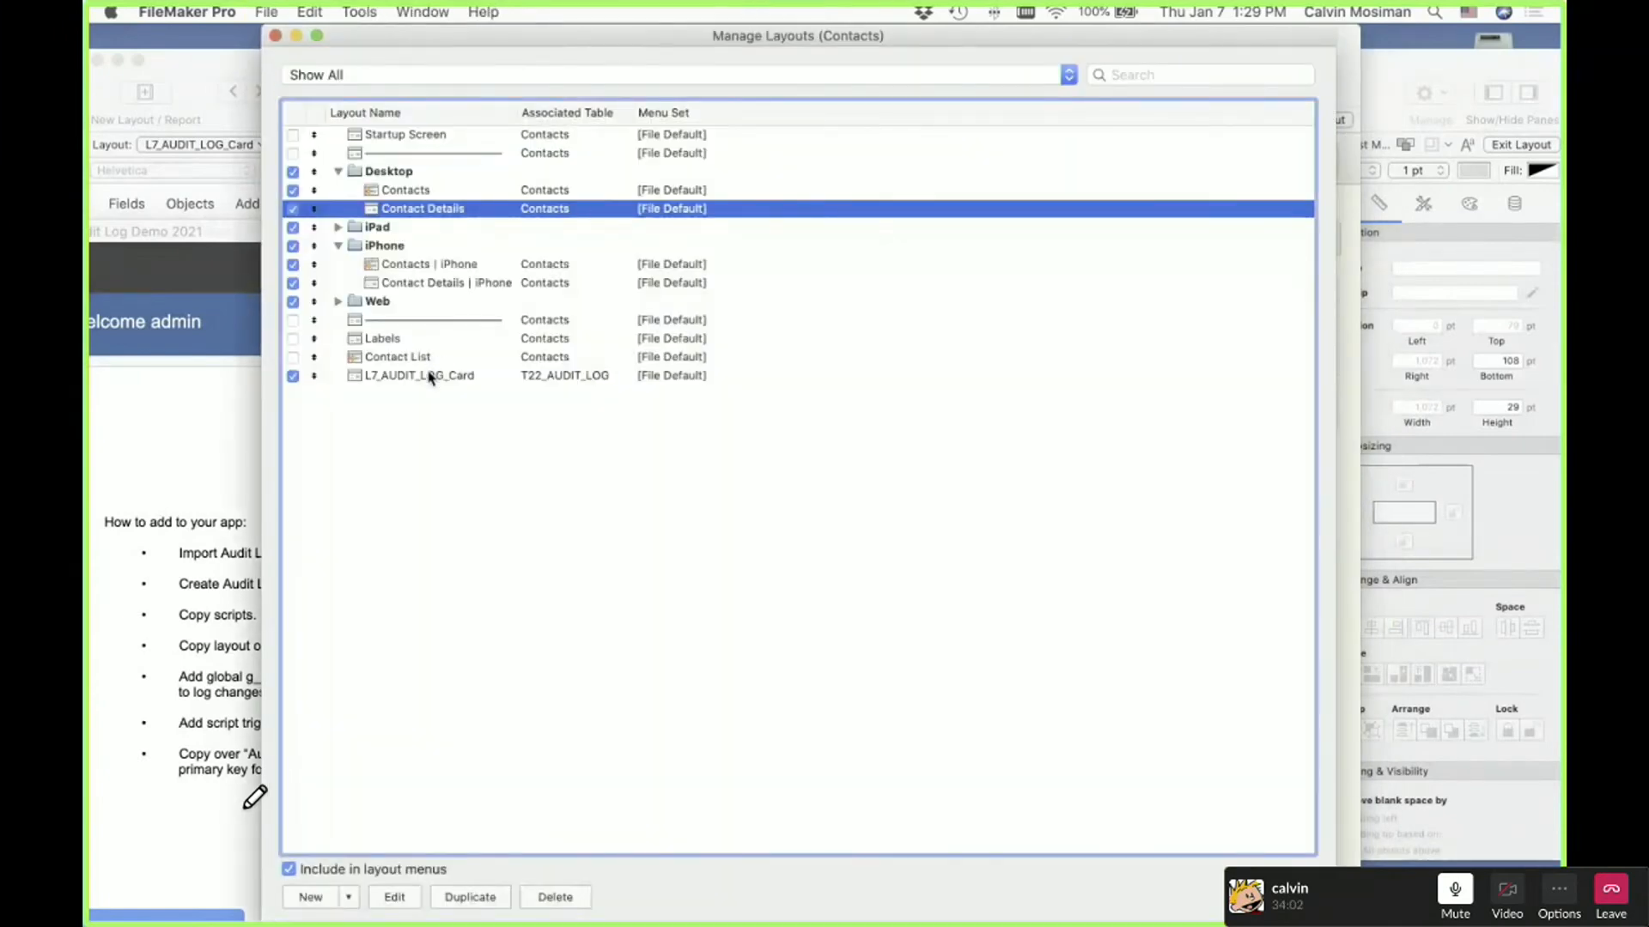
{"action": "left_click", "coordinate": [430, 377]}
{"action": "left_click", "coordinate": [1279, 897]}
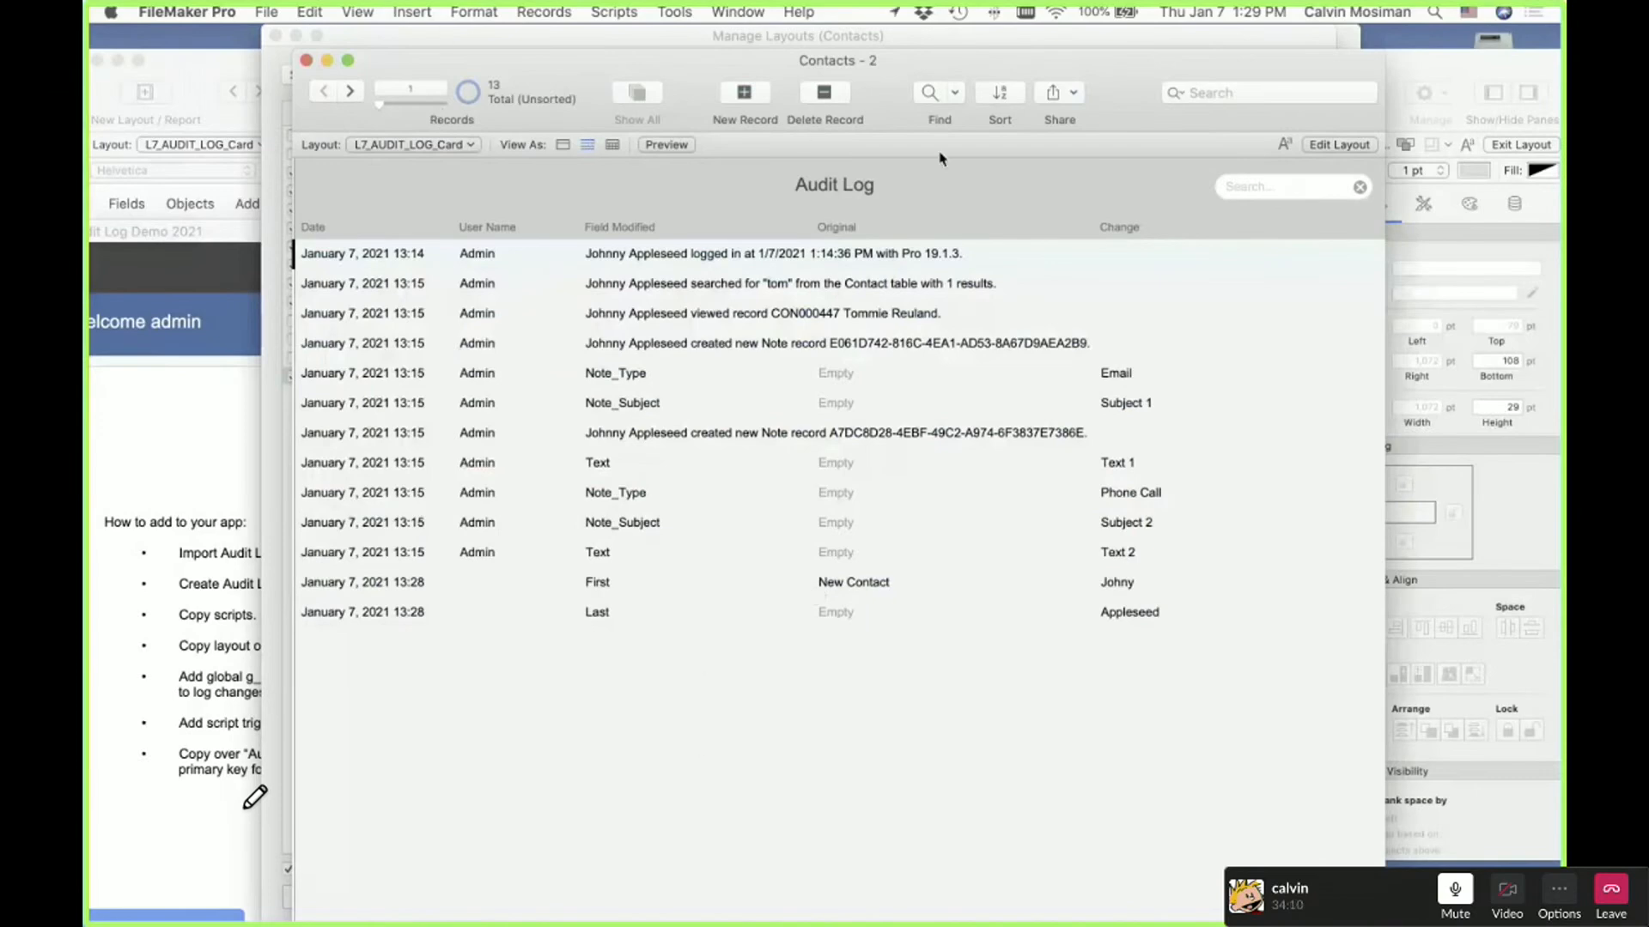
Inspect the audit log layout in Layout mode, then browse its 13 entries
{"action": "key", "text": "super+l"}
{"action": "scroll", "coordinate": [945, 318], "scroll_direction": "right", "scroll_amount": 10}
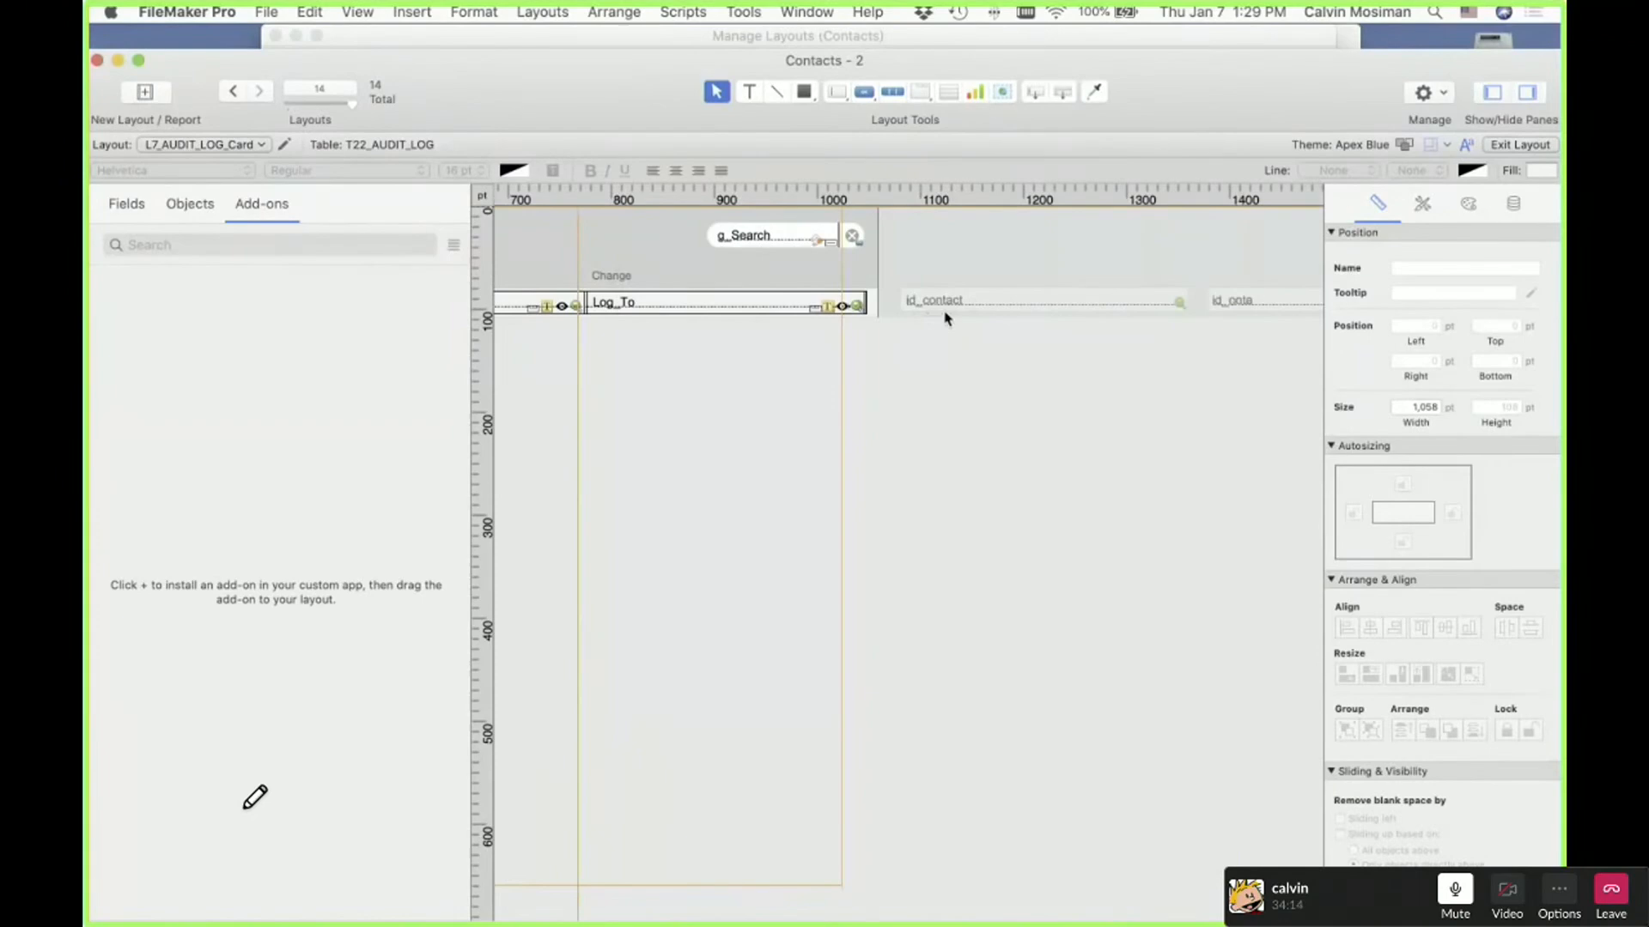
{"action": "scroll", "coordinate": [945, 318], "scroll_direction": "right", "scroll_amount": 2}
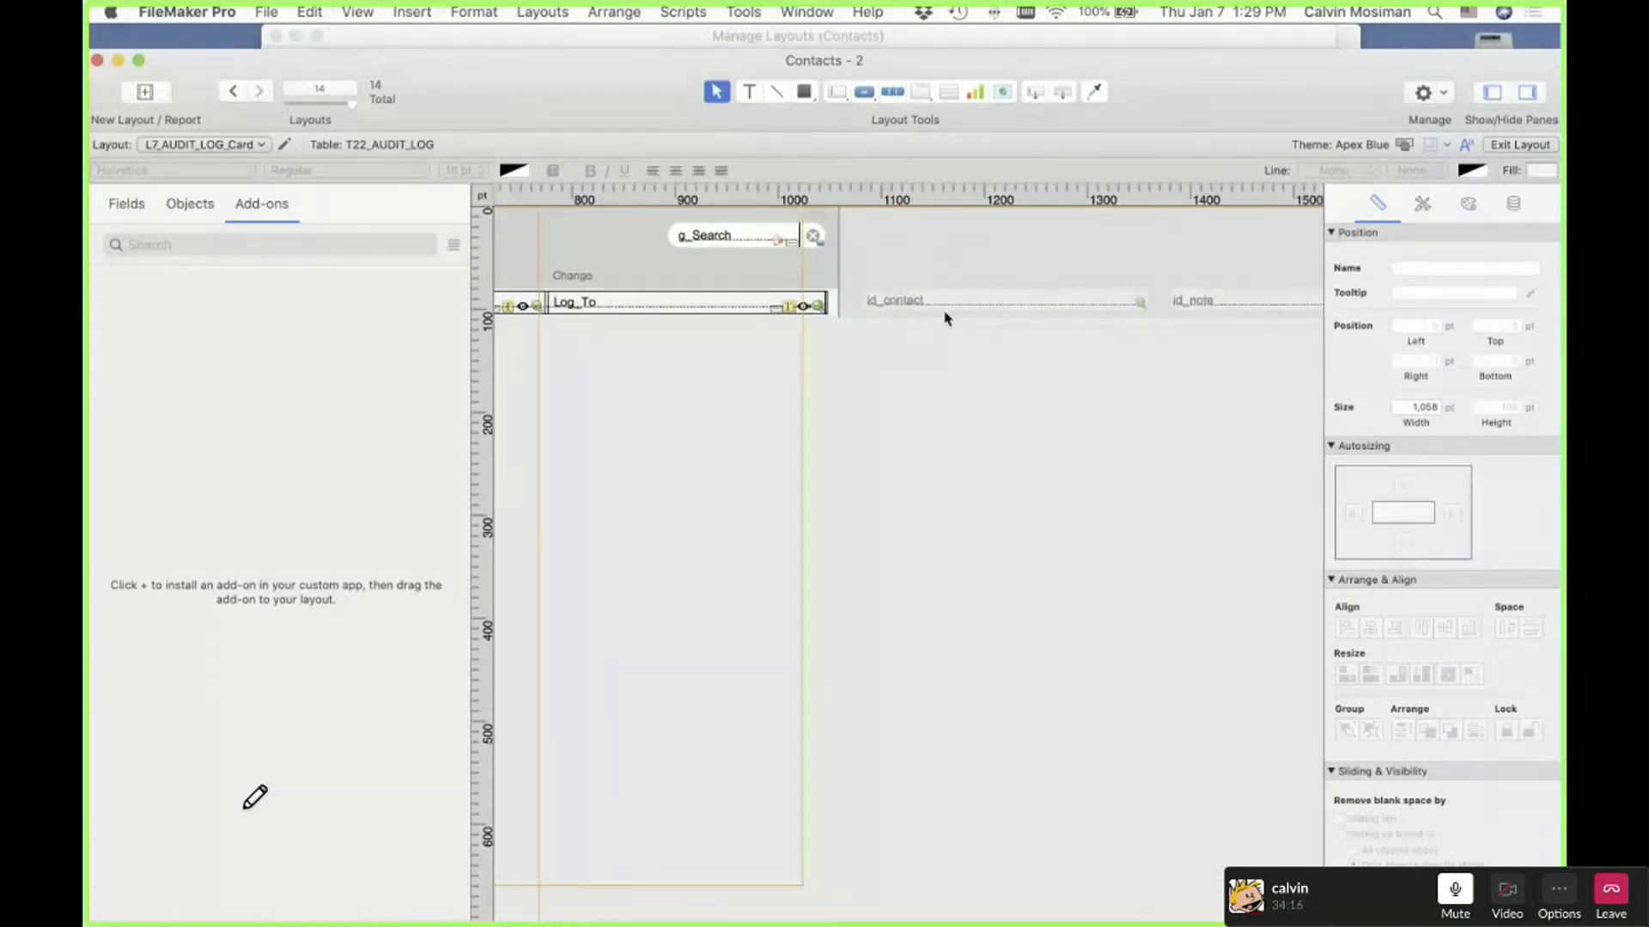
{"action": "key", "text": "super+b"}
{"action": "left_click", "coordinate": [544, 12]}
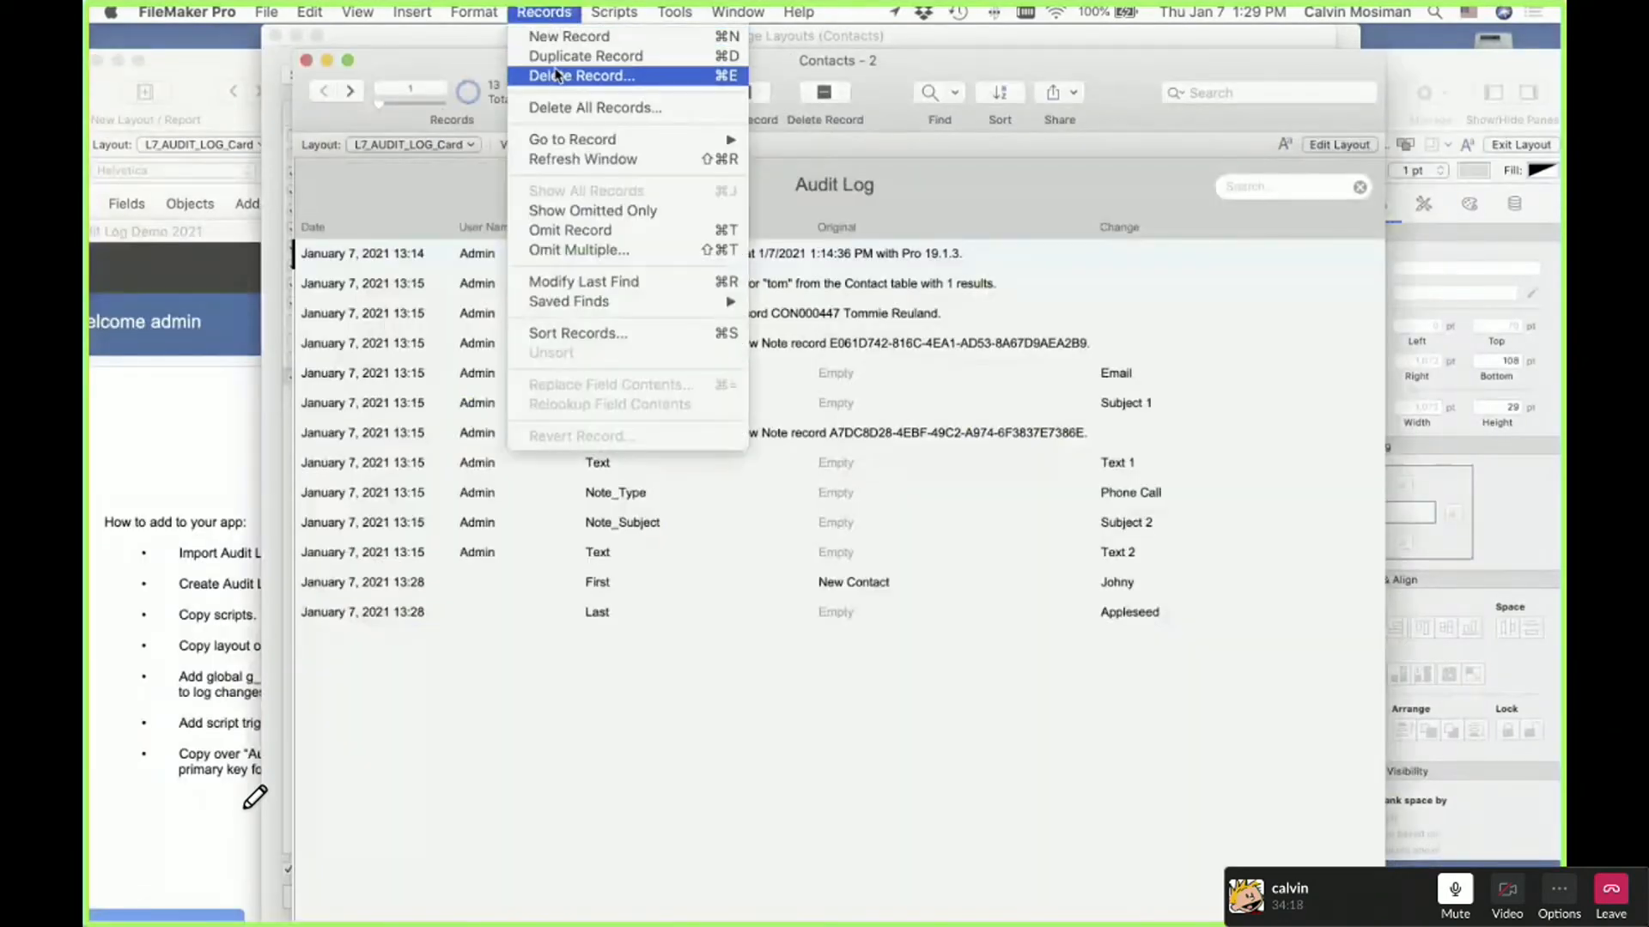
Delete all 13 audit log records and close the audit log and layouts windows
{"action": "left_click", "coordinate": [560, 112]}
{"action": "left_click", "coordinate": [868, 335]}
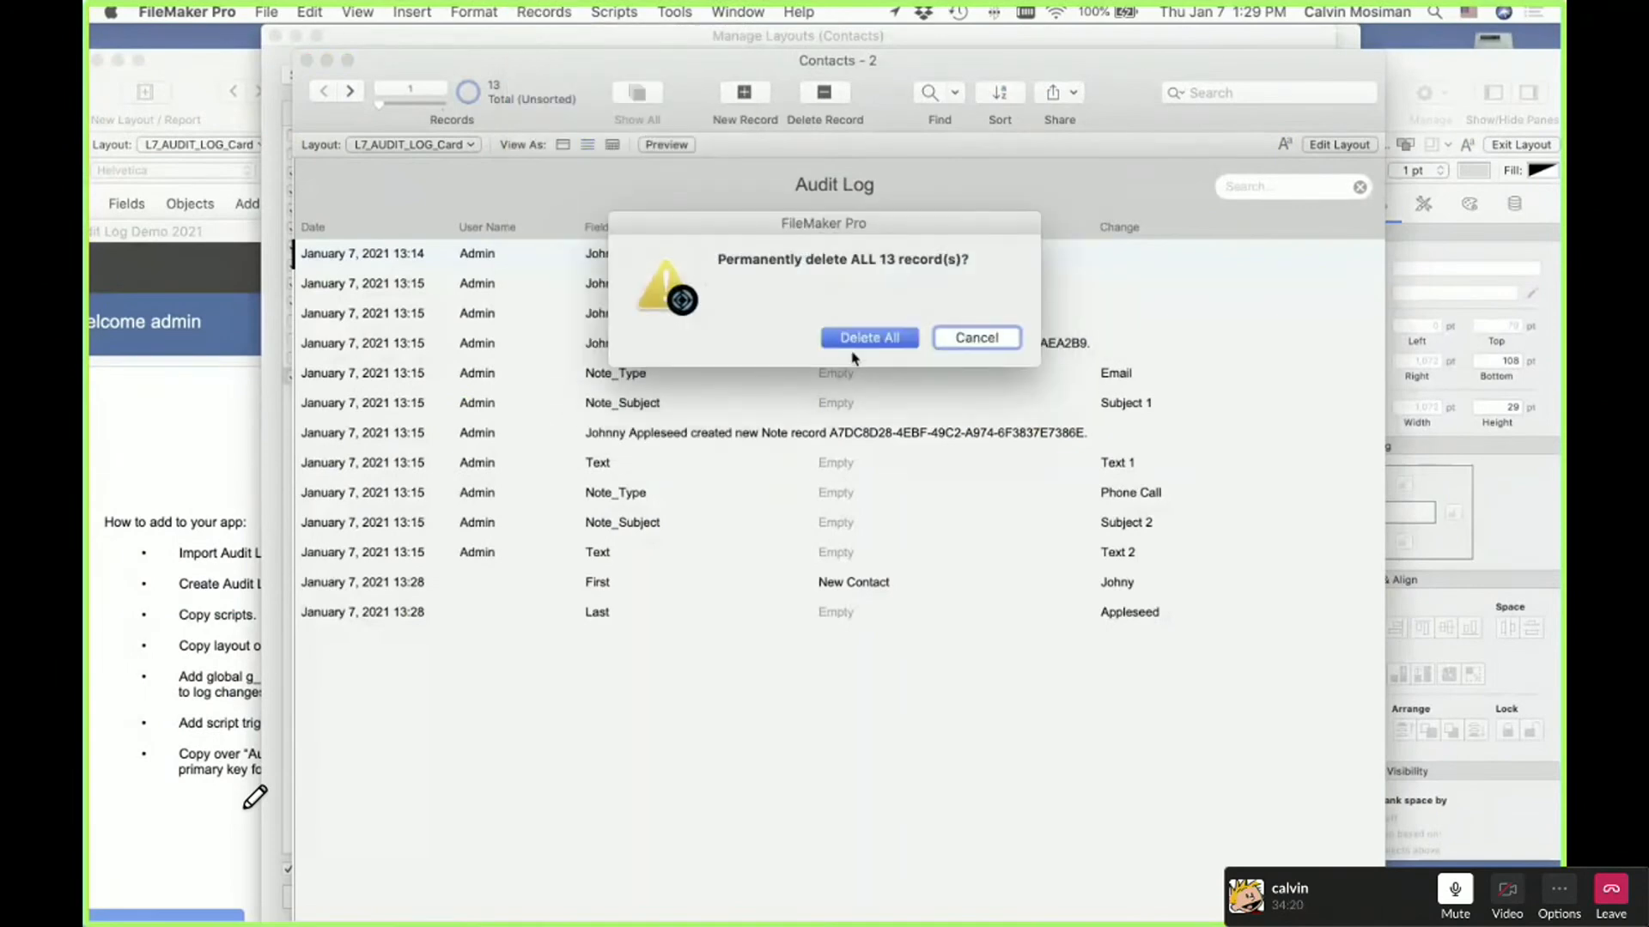
{"action": "left_click", "coordinate": [308, 62]}
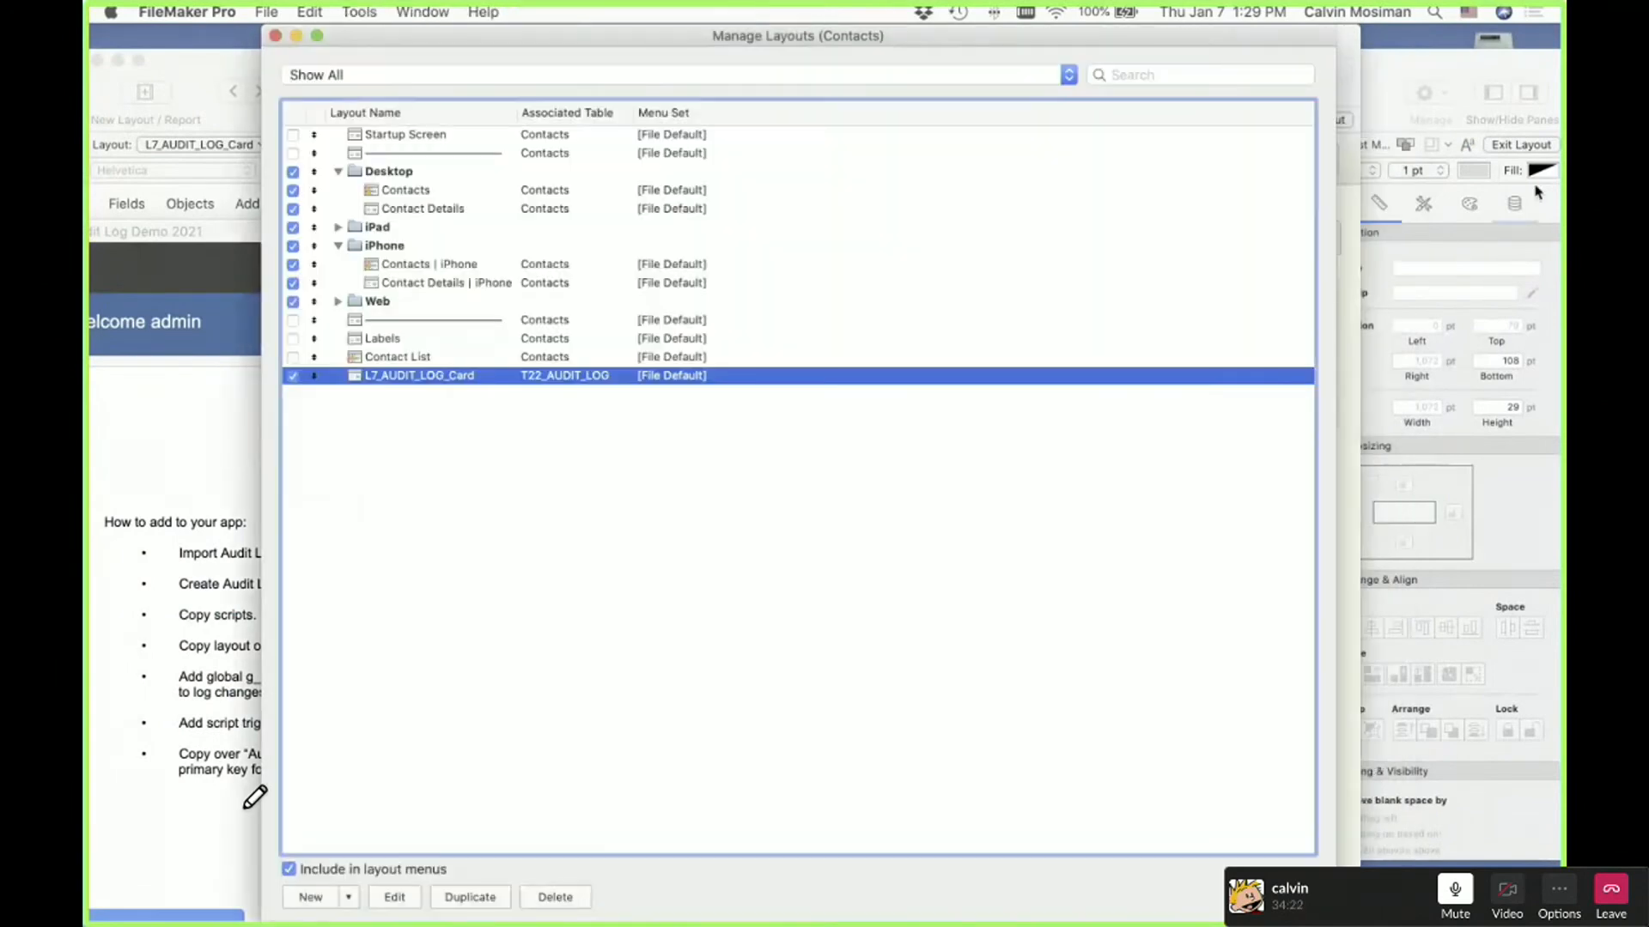
{"action": "left_click", "coordinate": [1349, 93]}
Rename the contact to John Doe and check its Audit Log entries
{"action": "left_click", "coordinate": [755, 258]}
{"action": "key", "text": "Tab"}
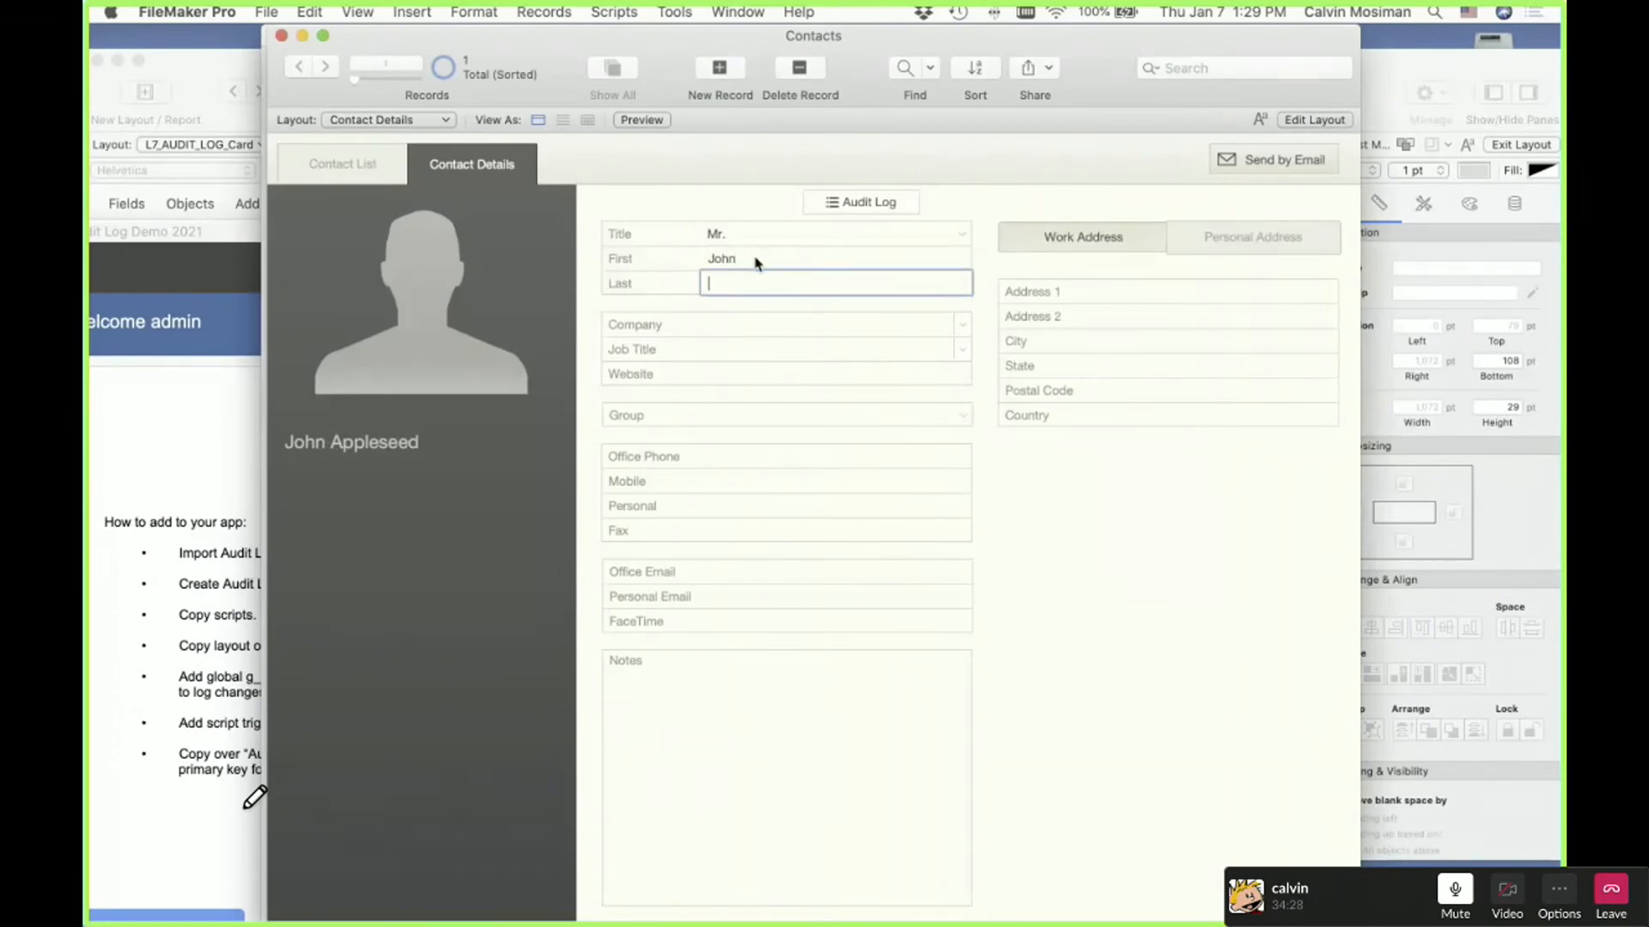
{"action": "key", "text": "Tab"}
{"action": "left_click", "coordinate": [742, 203]}
{"action": "left_click", "coordinate": [842, 203]}
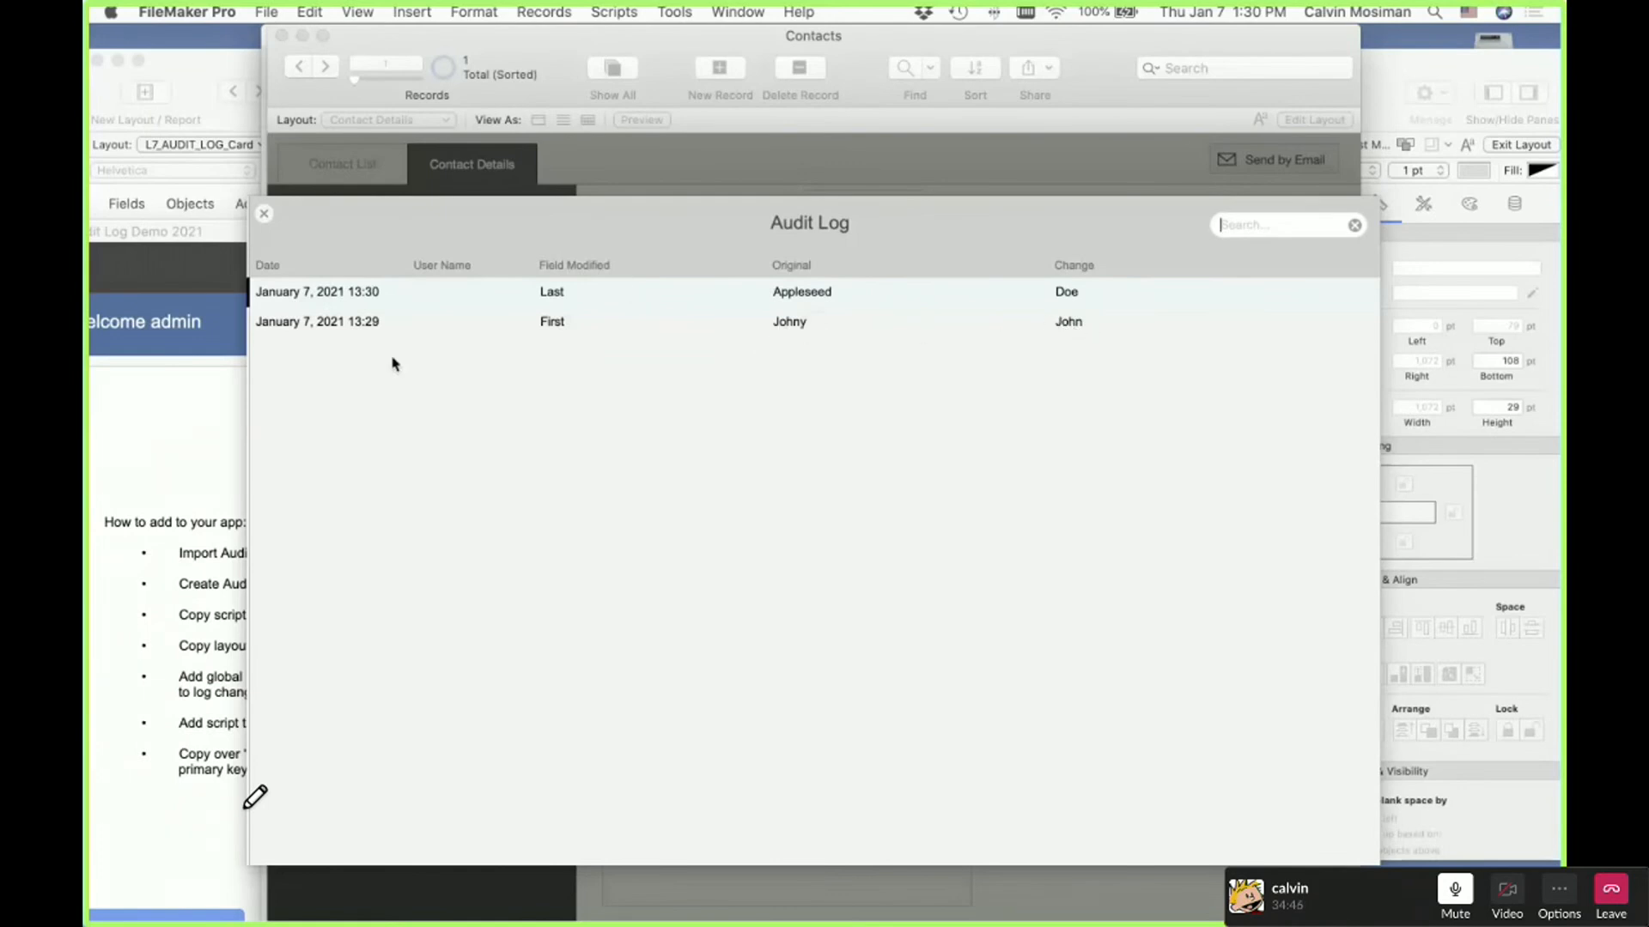
{"action": "left_click", "coordinate": [264, 215]}
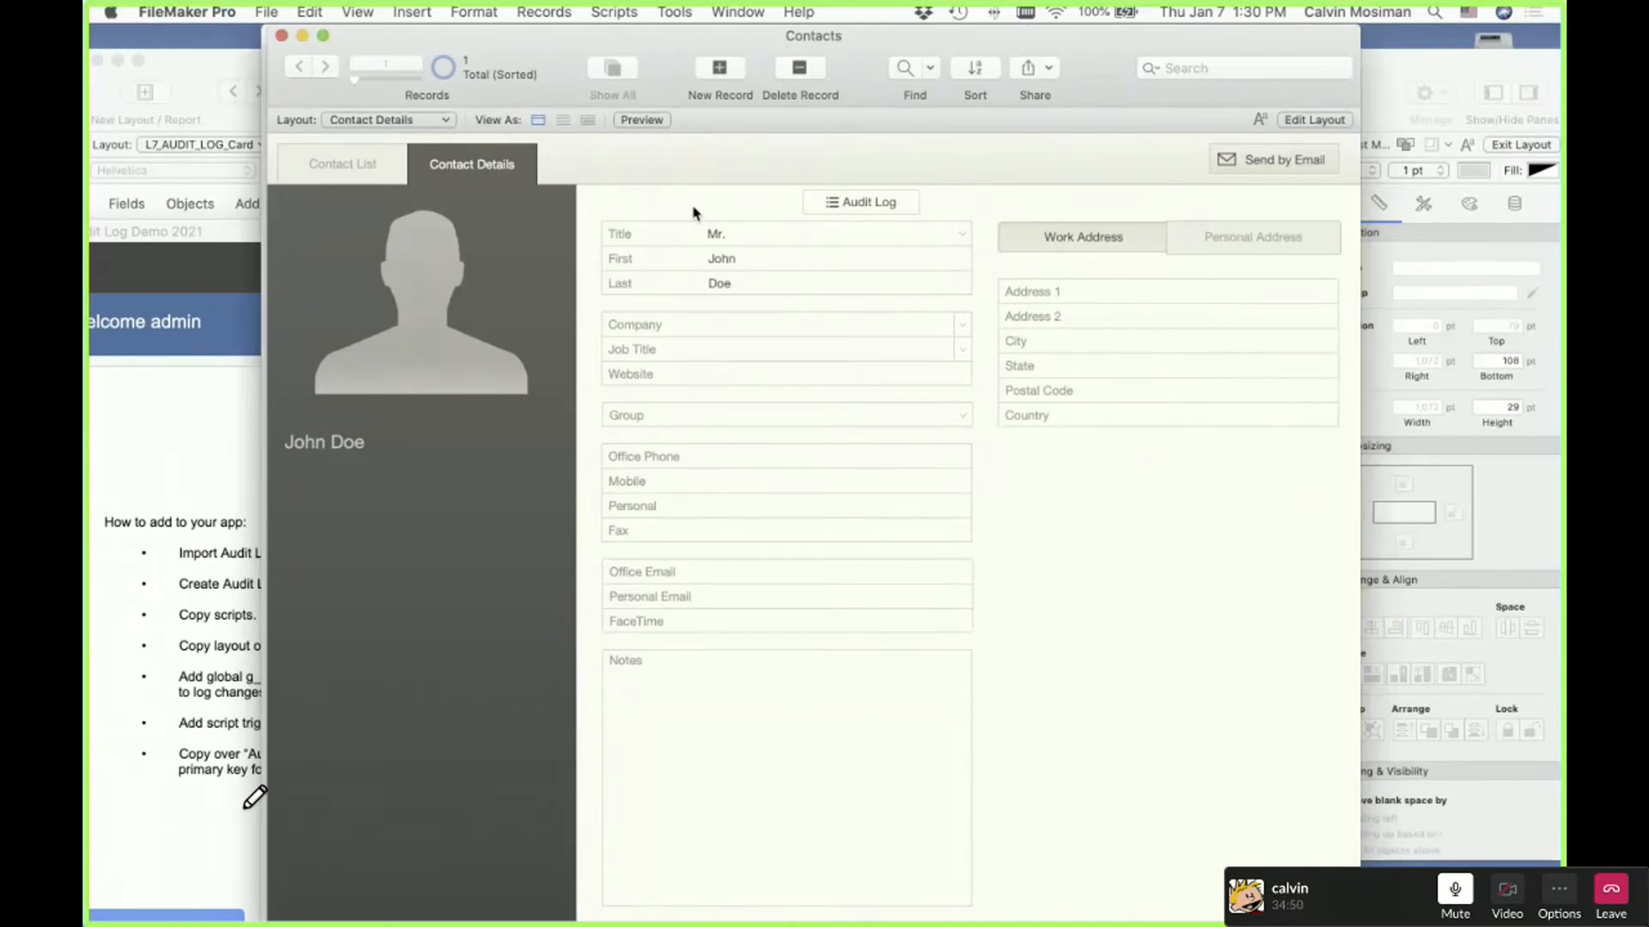
{"action": "key", "text": "super+shift+d"}
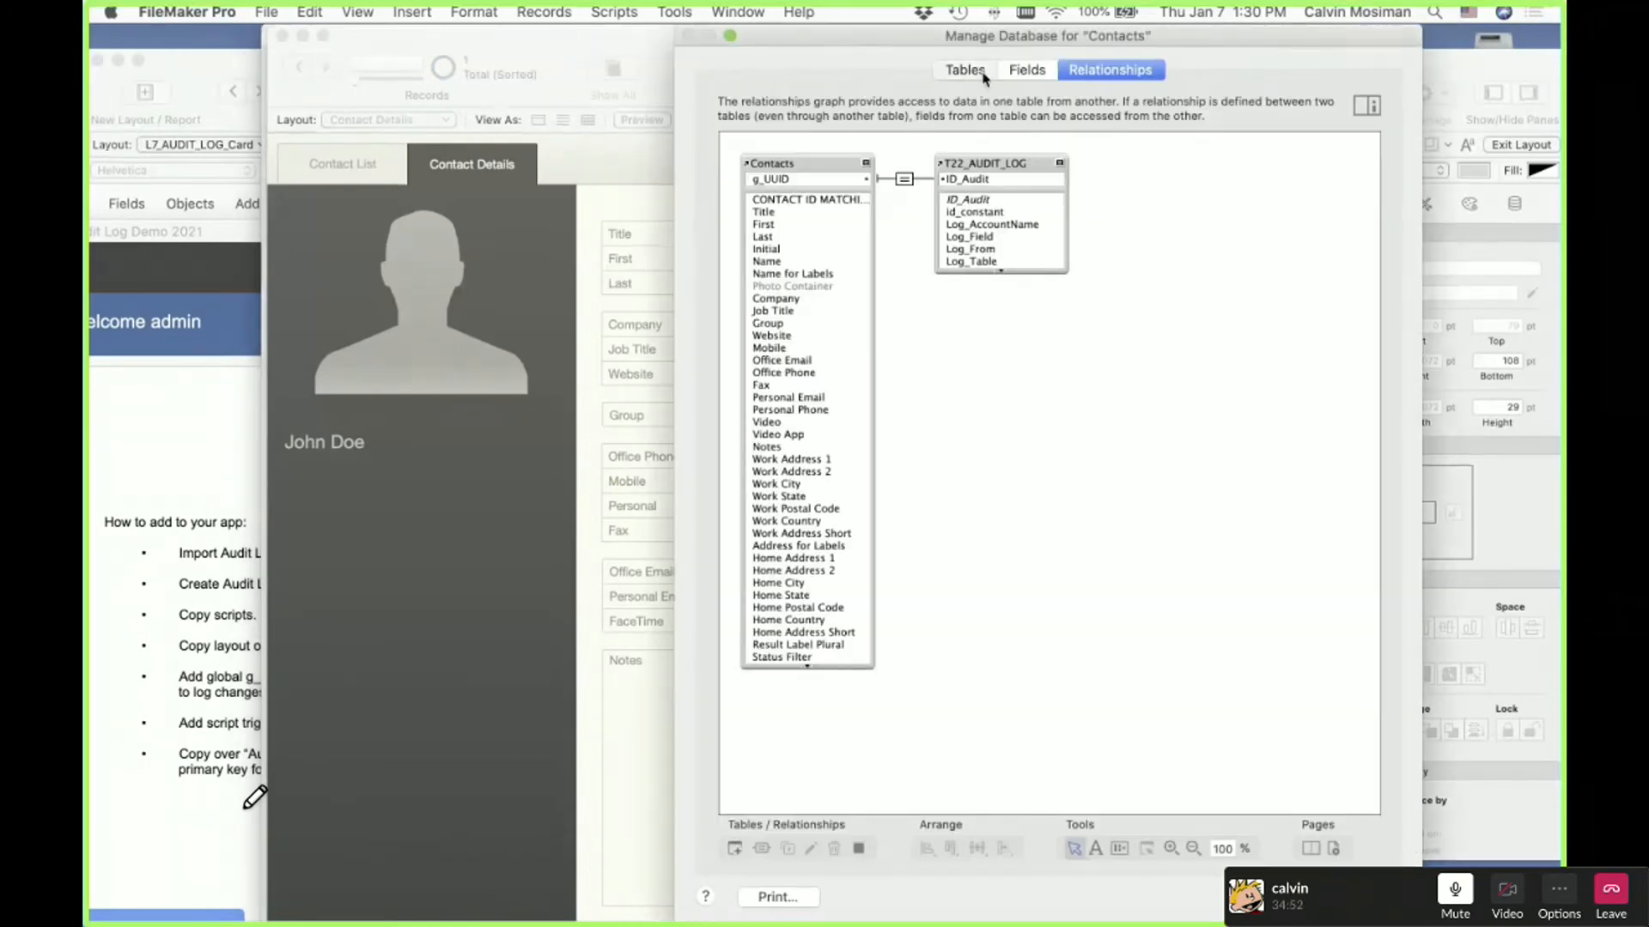
List the T22_AUDIT_LOG table's fields in Manage Database, sorted by name
{"action": "left_click", "coordinate": [964, 70]}
{"action": "double_click", "coordinate": [778, 176]}
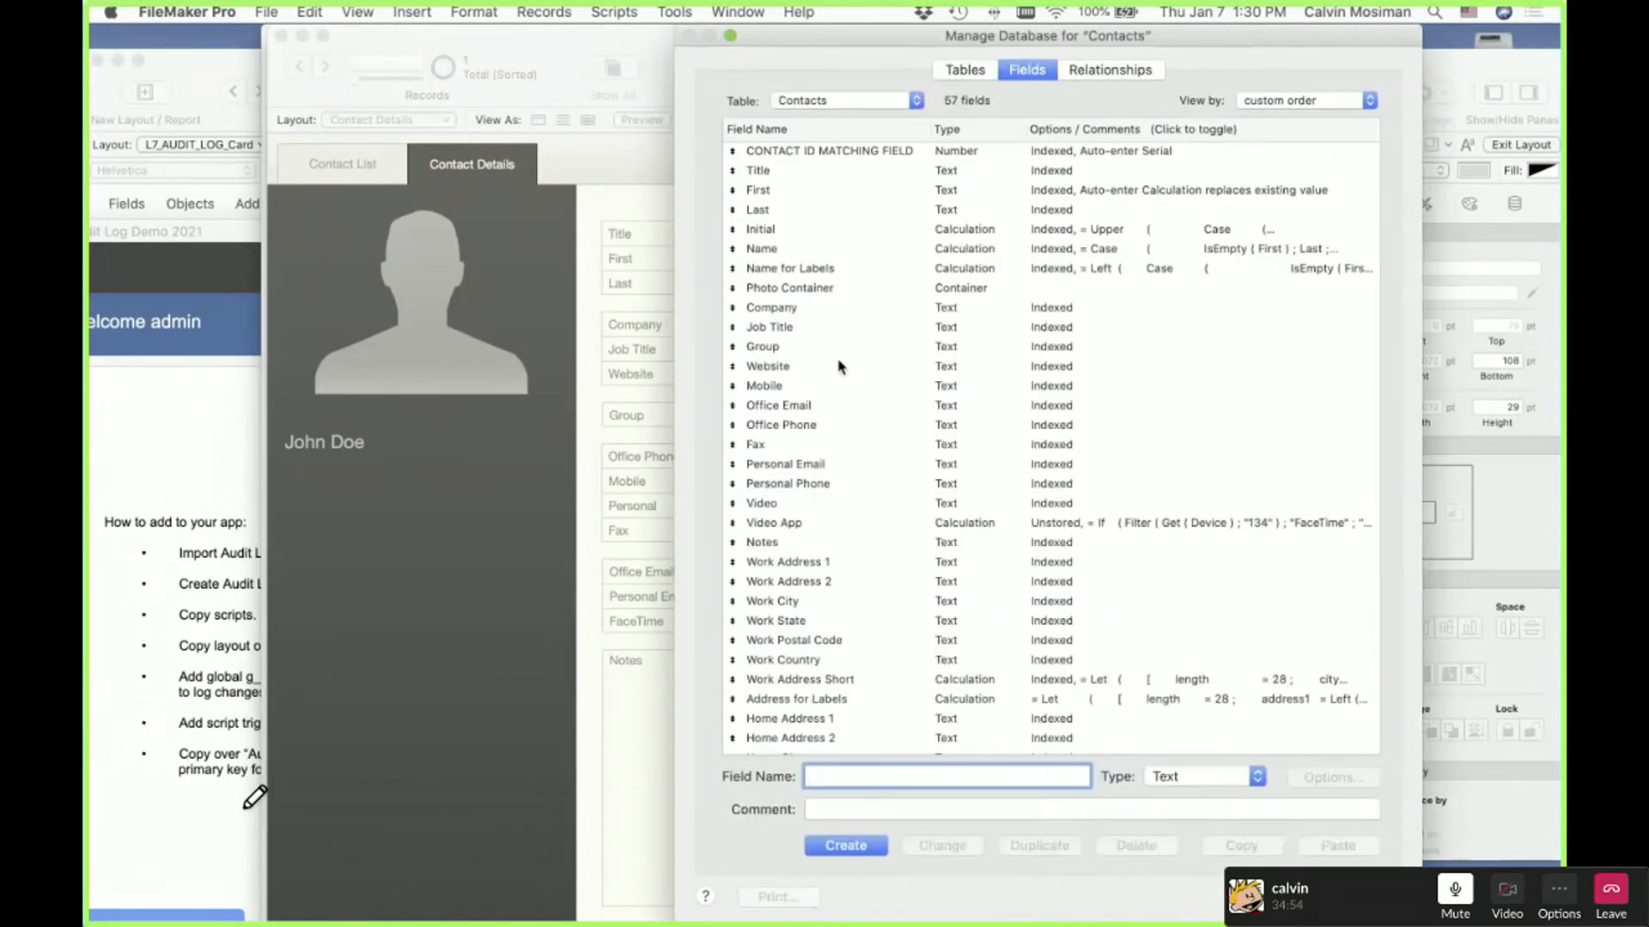
{"action": "left_click", "coordinate": [840, 366]}
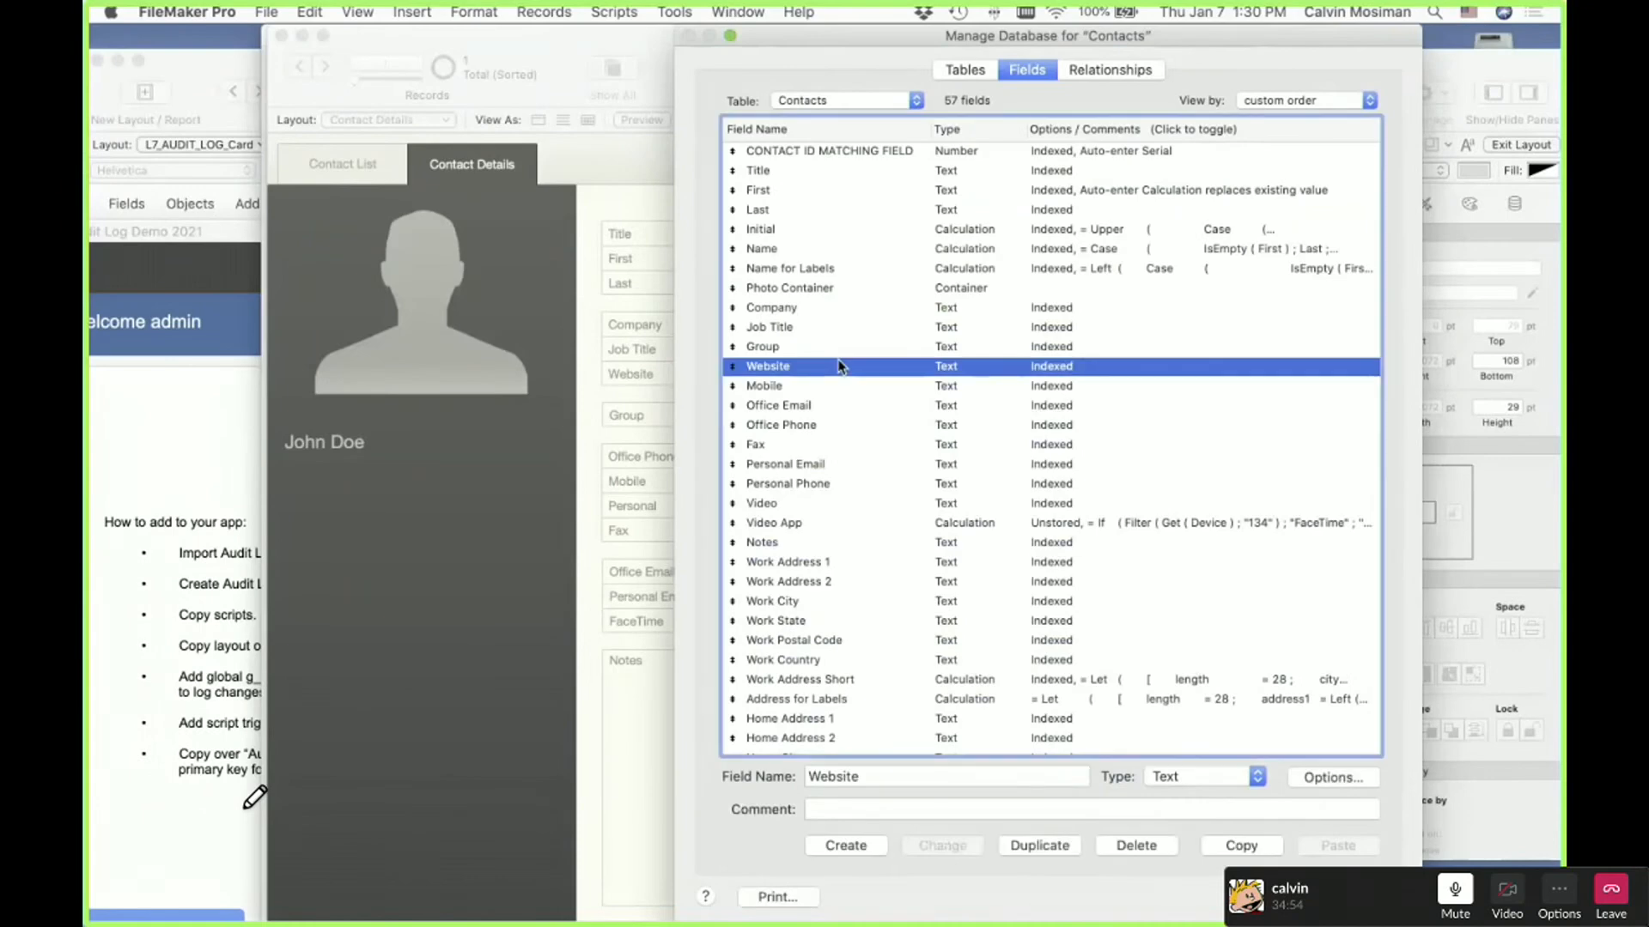
{"action": "left_click", "coordinate": [846, 100]}
{"action": "left_click", "coordinate": [850, 116]}
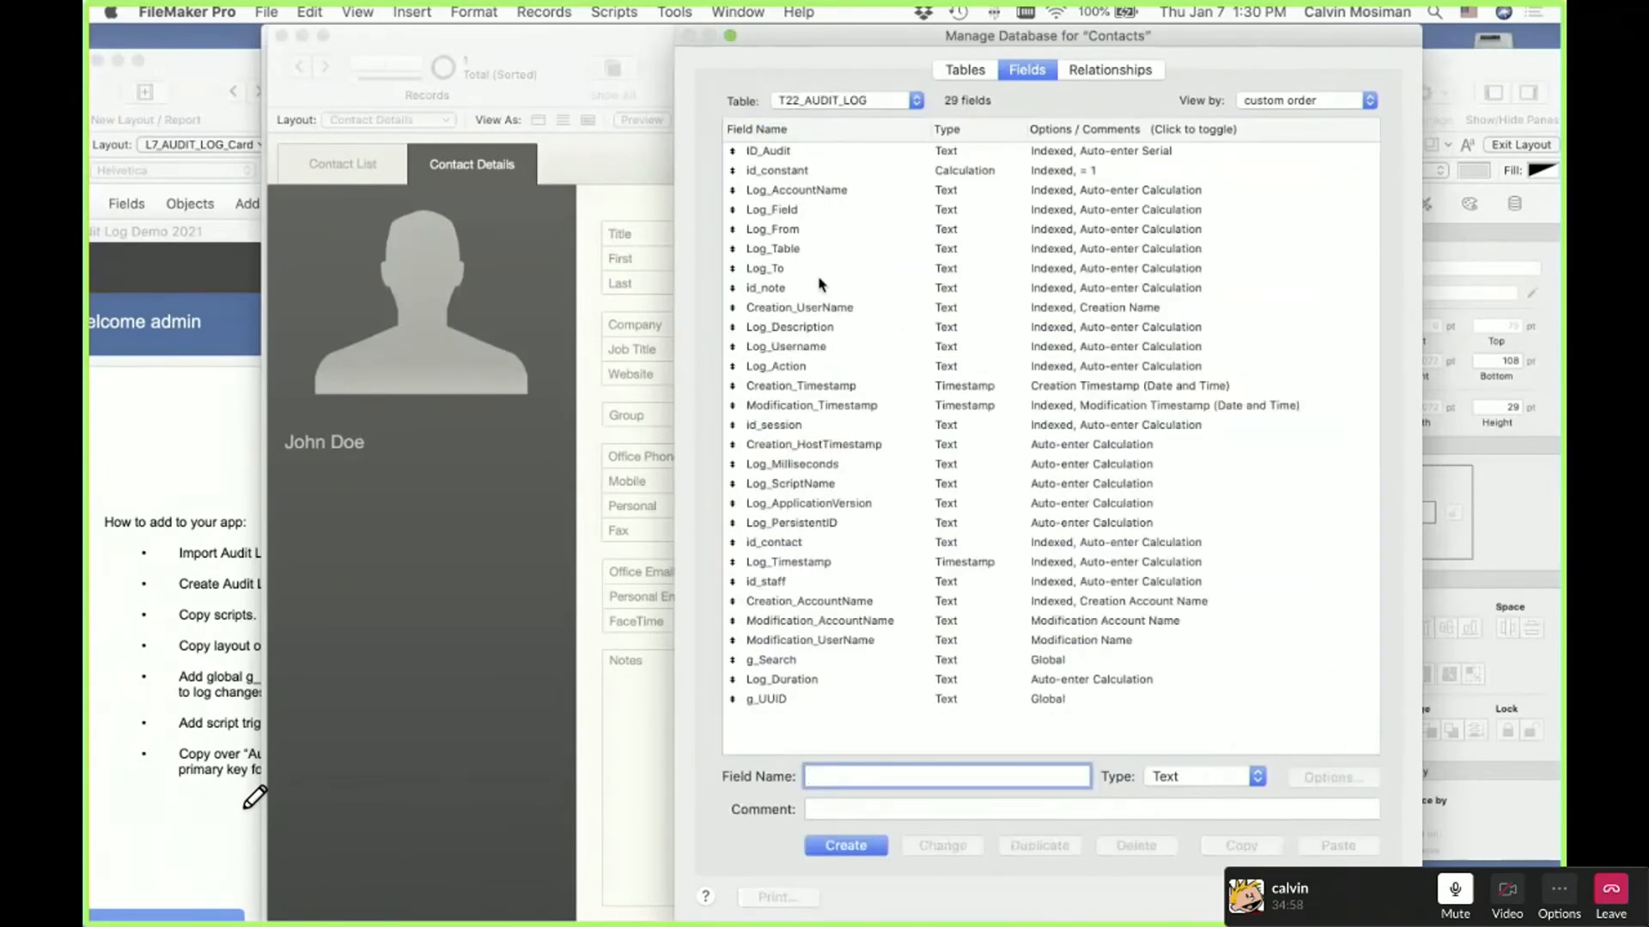
{"action": "left_click", "coordinate": [816, 129]}
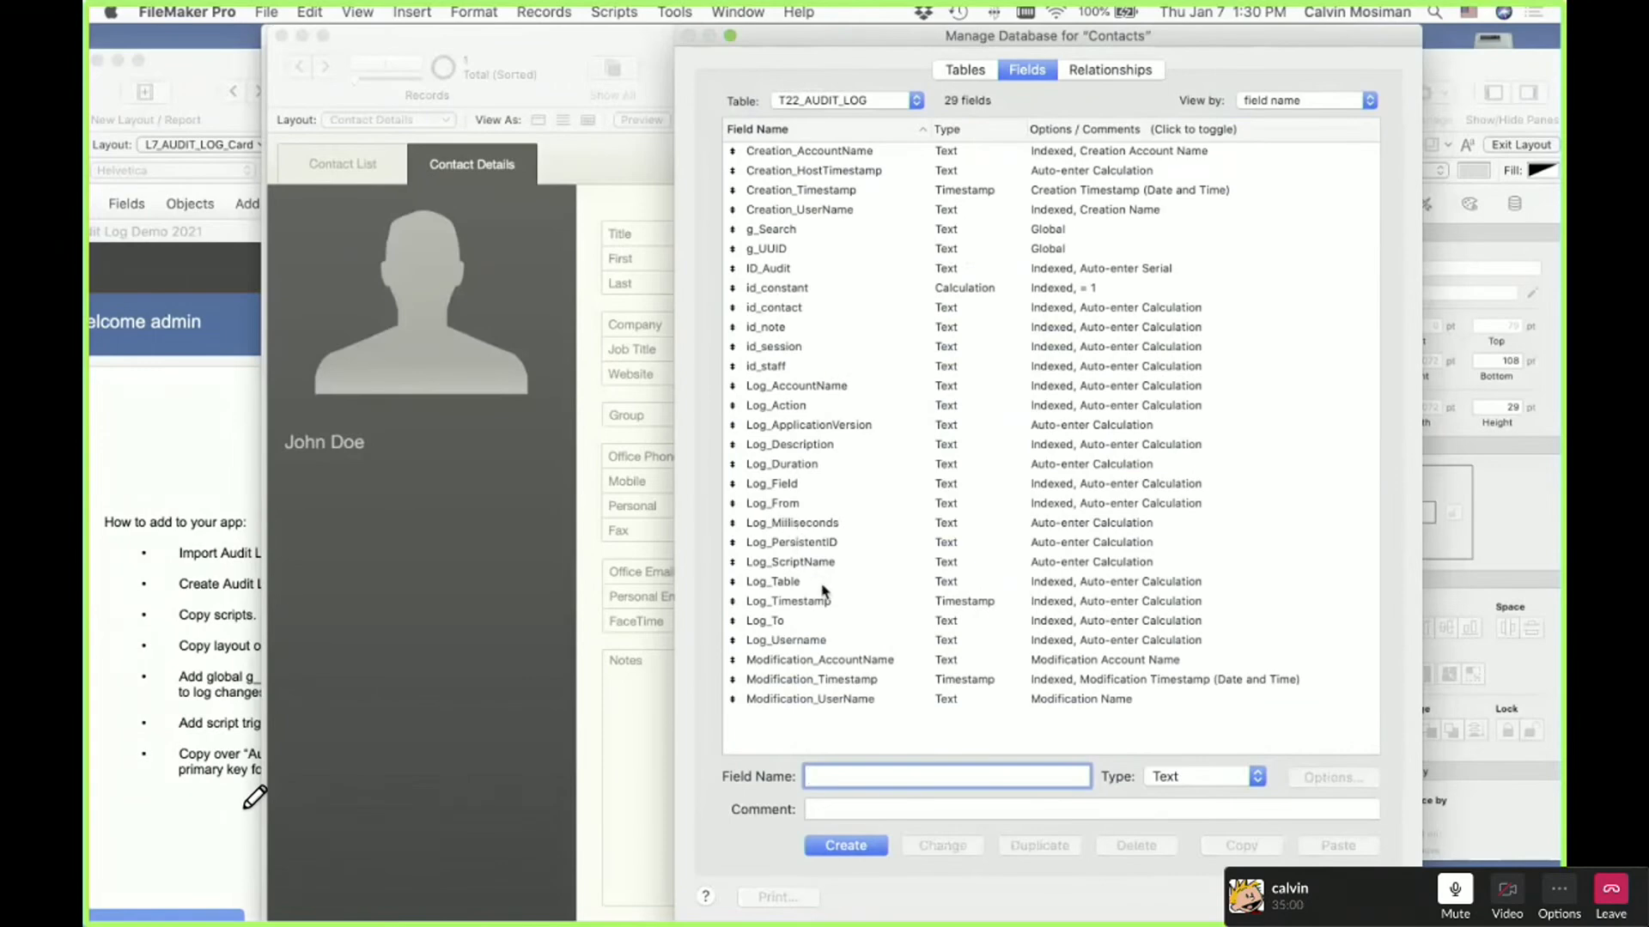
Review Log_Username's auto-enter calculation $$UserName, then close the database settings
{"action": "double_click", "coordinate": [810, 642]}
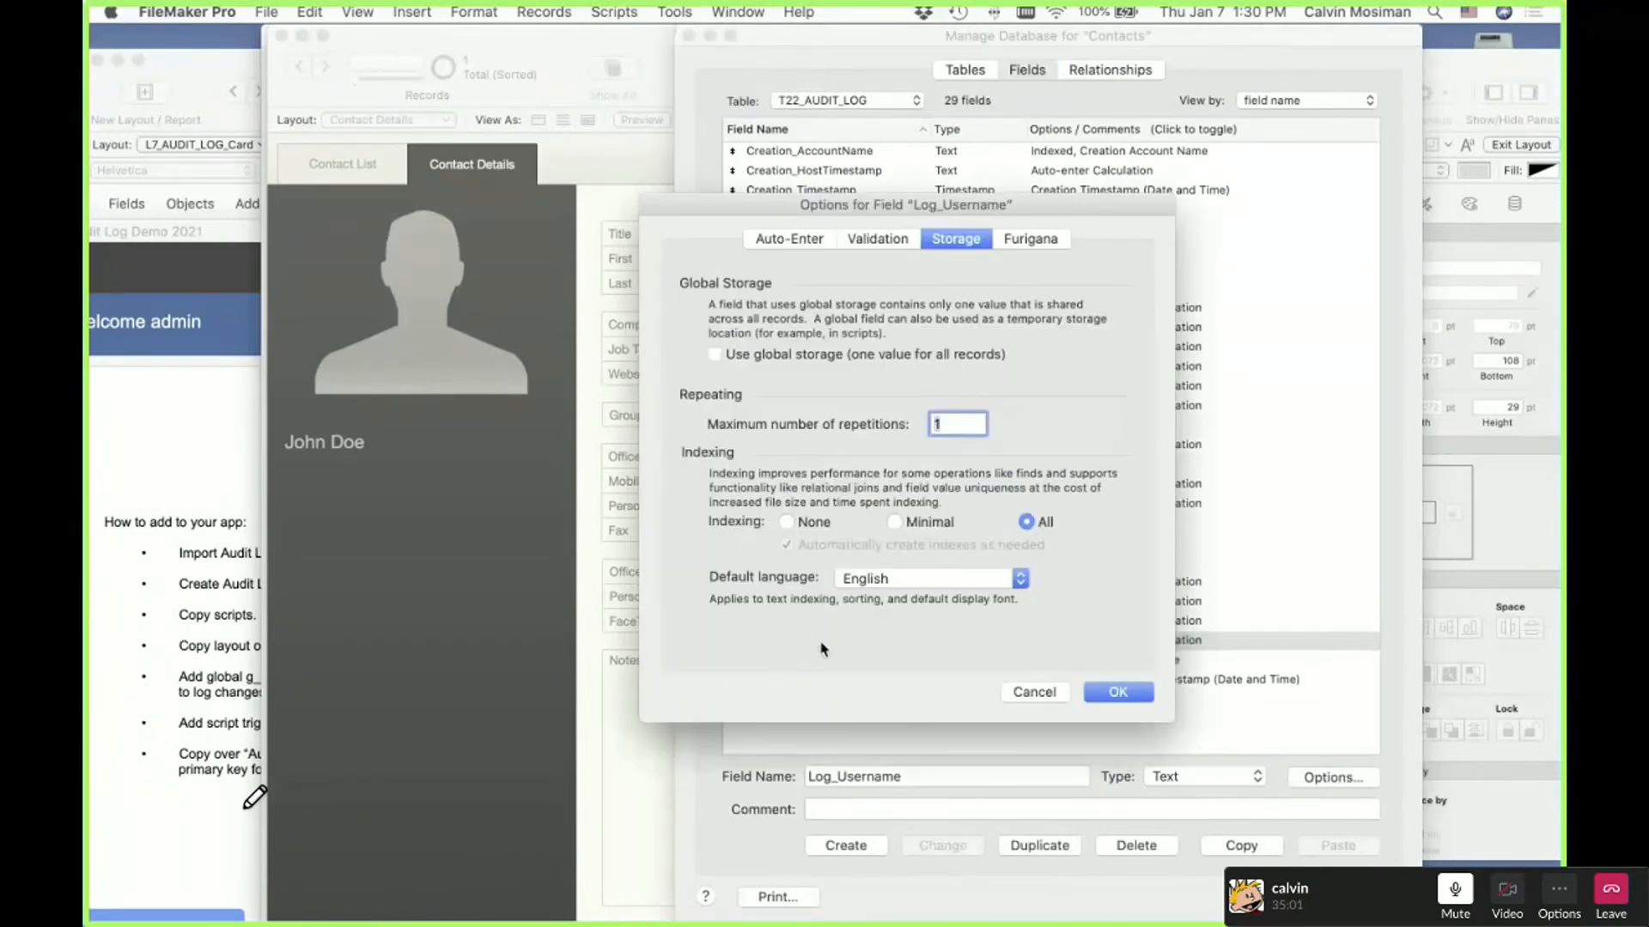
{"action": "left_click", "coordinate": [780, 239]}
{"action": "left_click", "coordinate": [895, 561]}
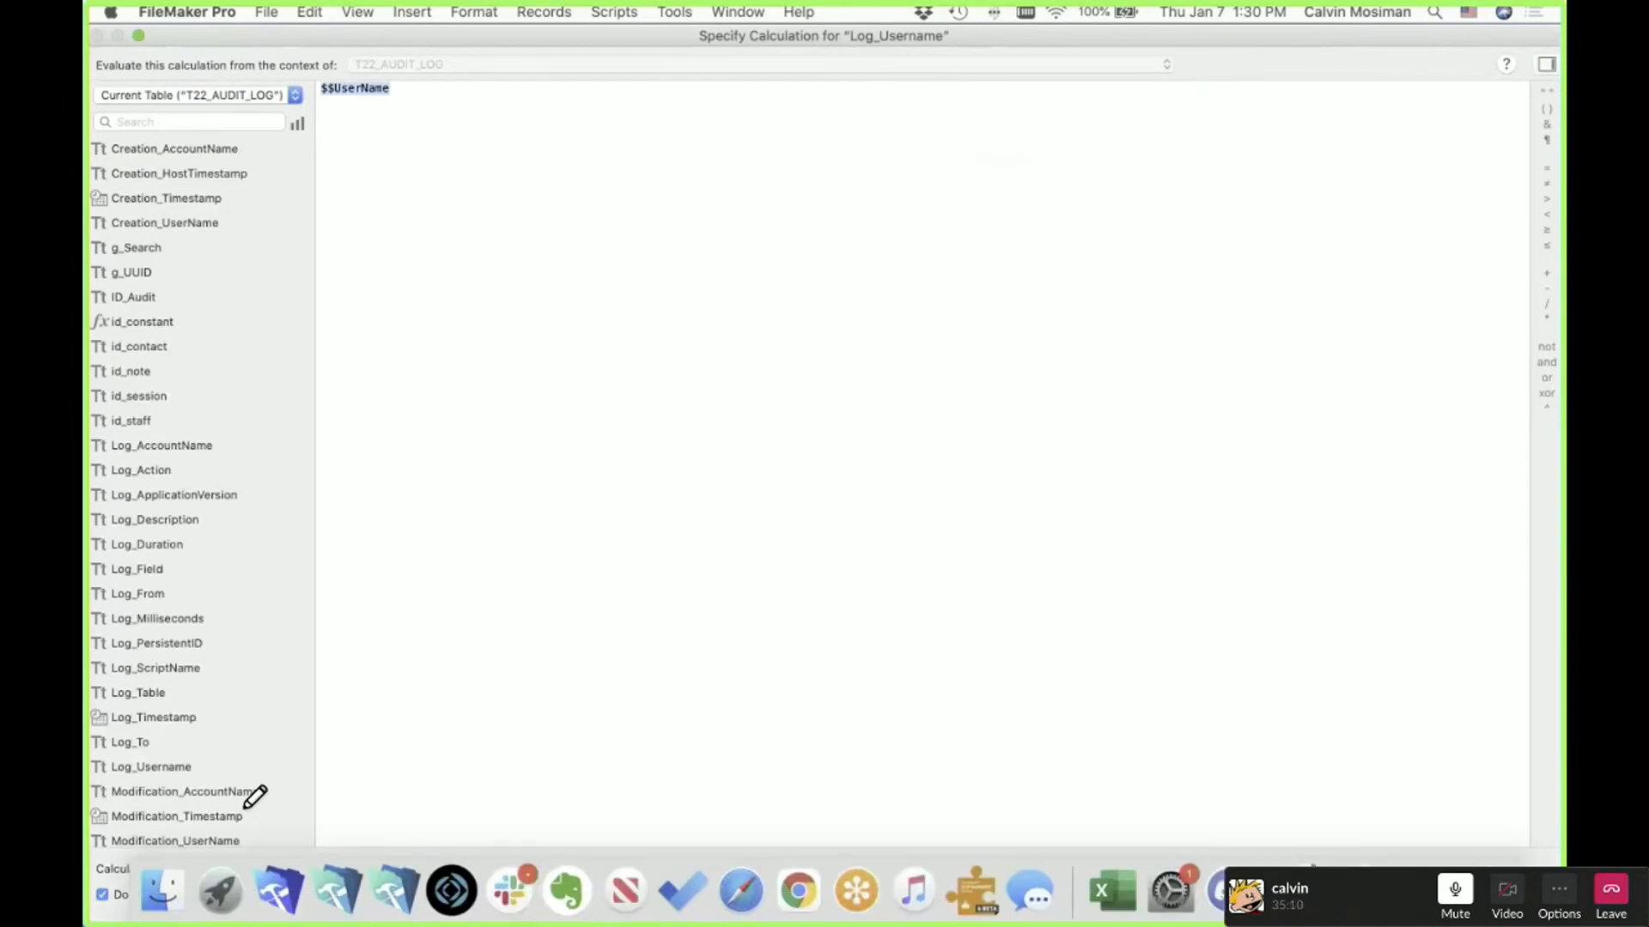
{"action": "key", "text": "Escape"}
{"action": "left_click", "coordinate": [1127, 693]}
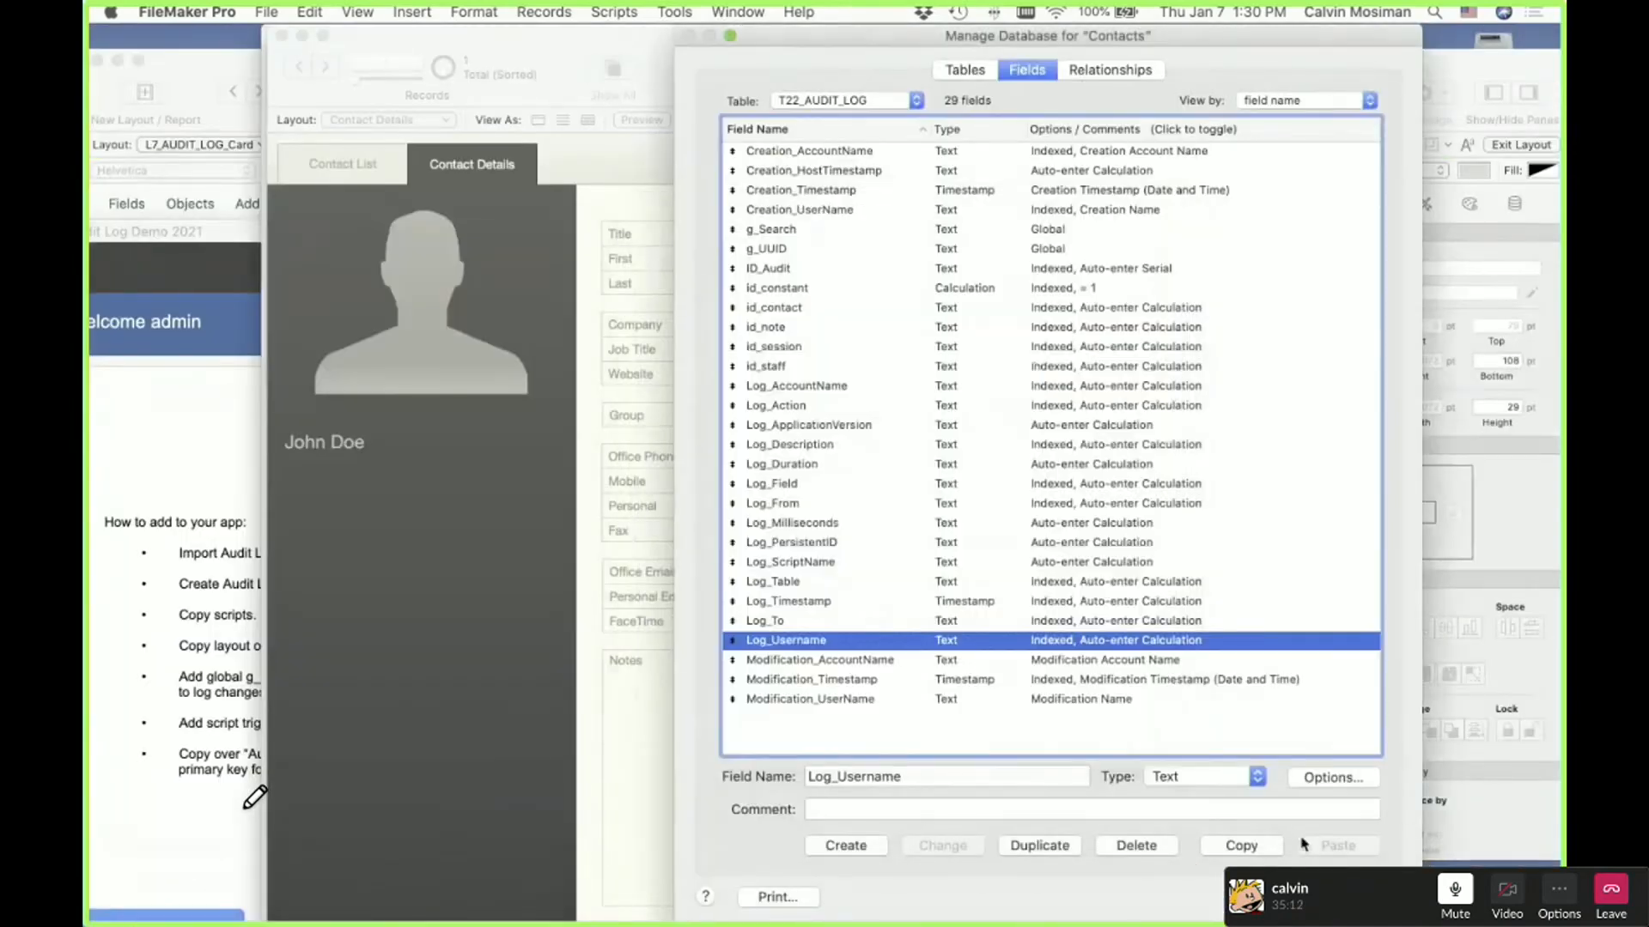
{"action": "key", "text": "Return"}
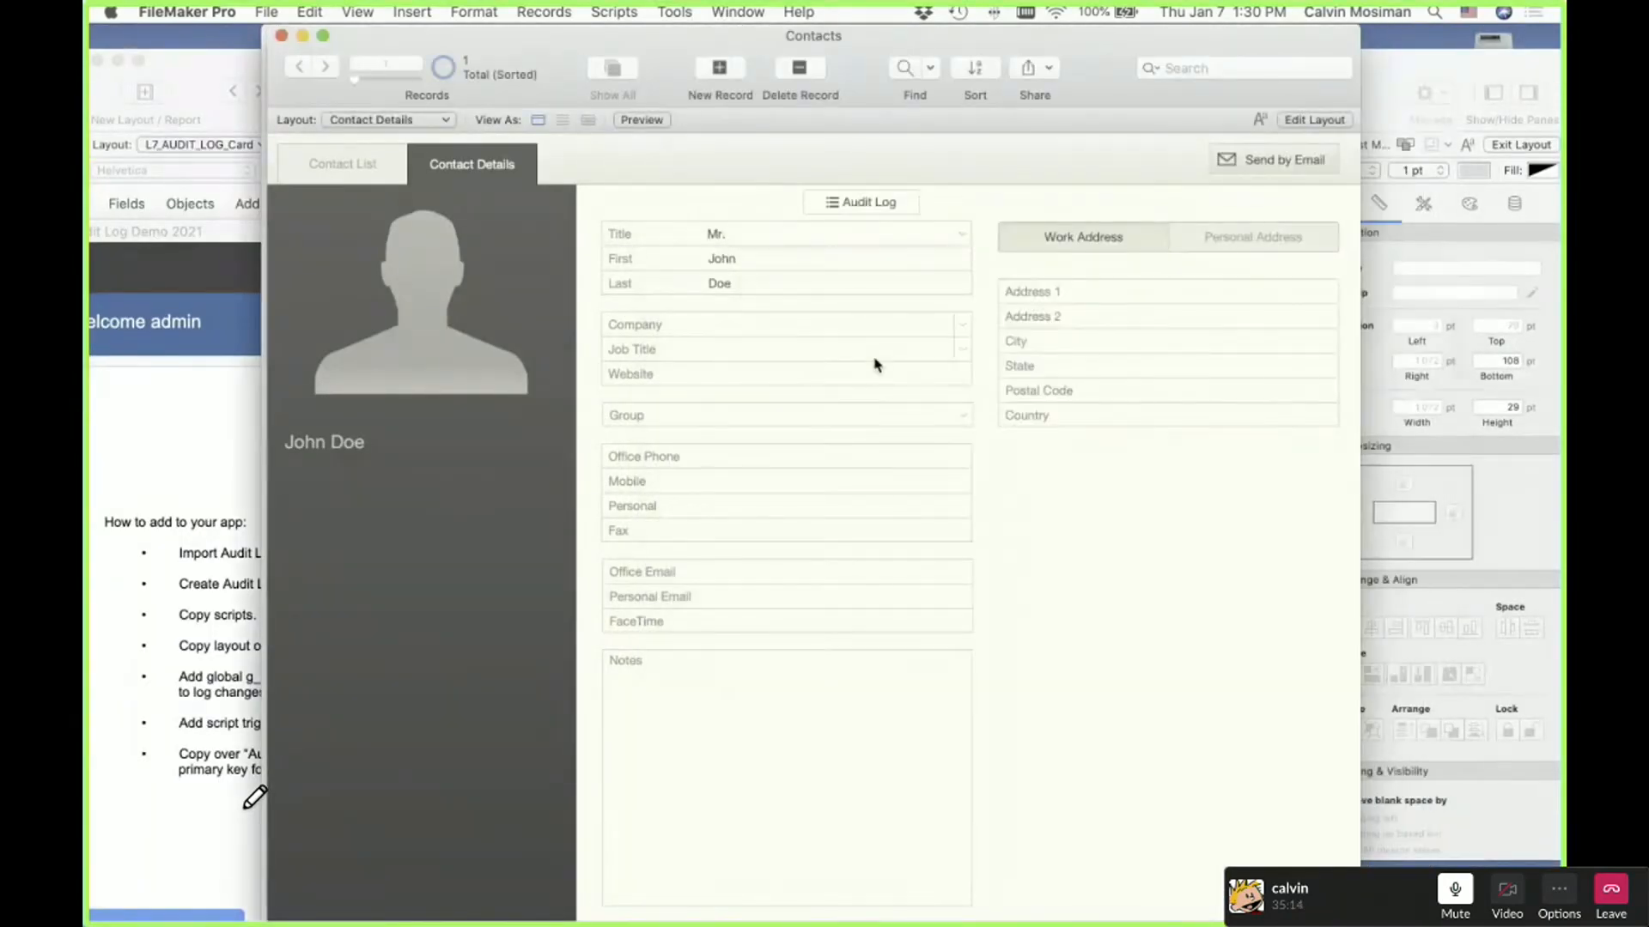
In Layout mode, marquee-select the fields on the Contact Details layout
{"action": "key", "text": "super+l"}
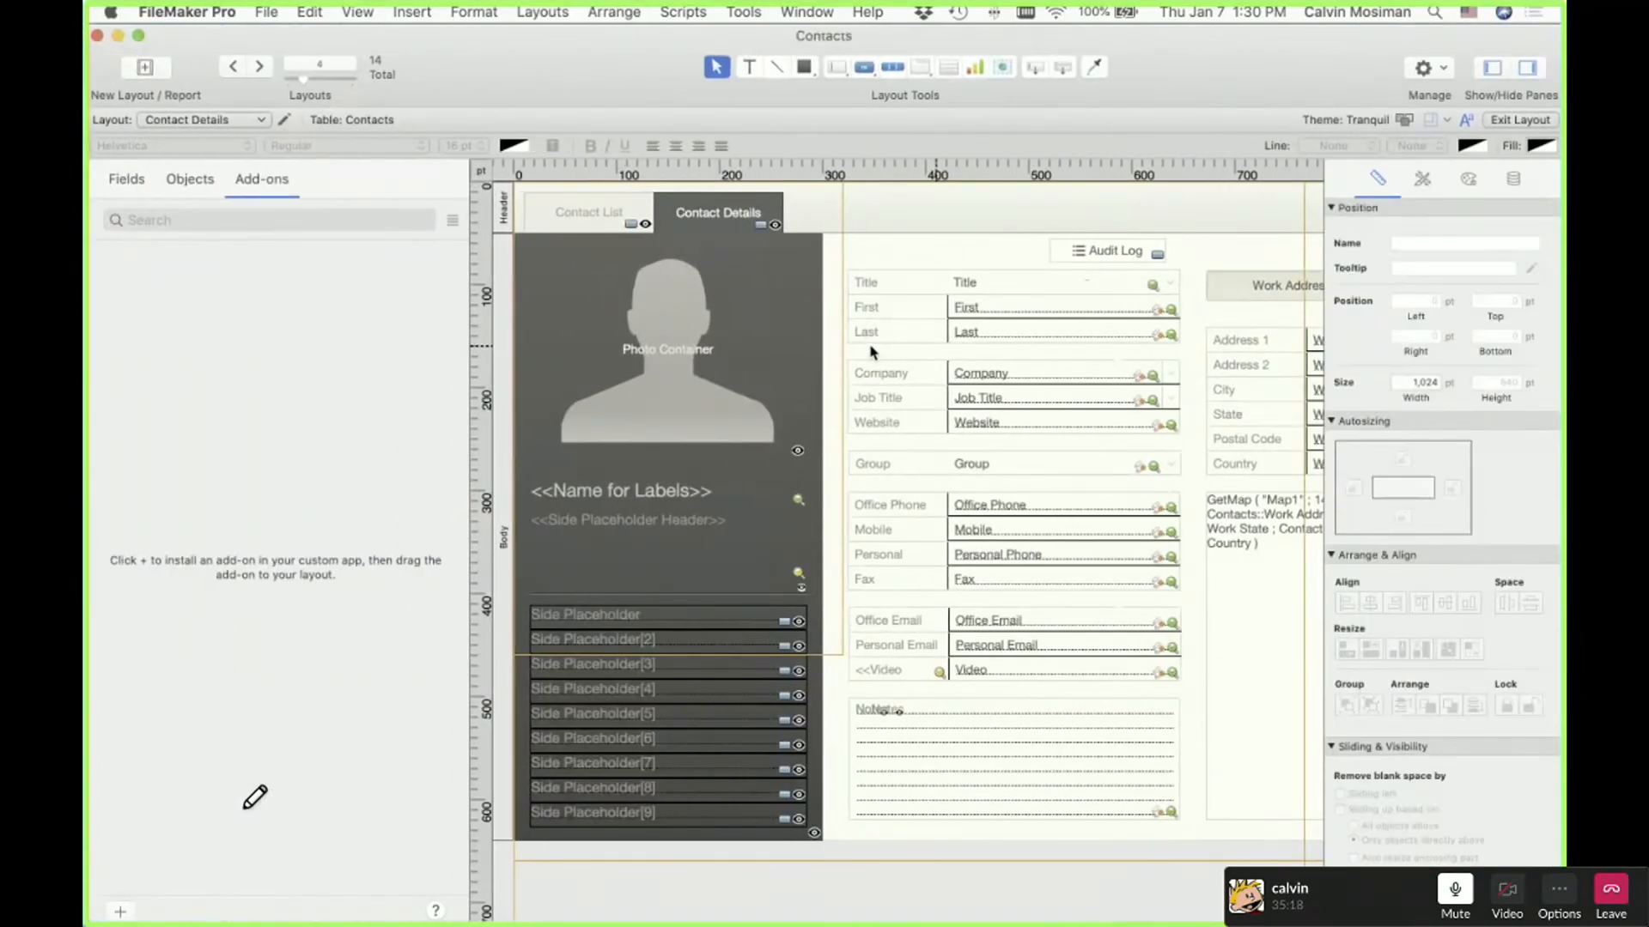
{"action": "scroll", "coordinate": [1267, 360], "scroll_direction": "right", "scroll_amount": 10}
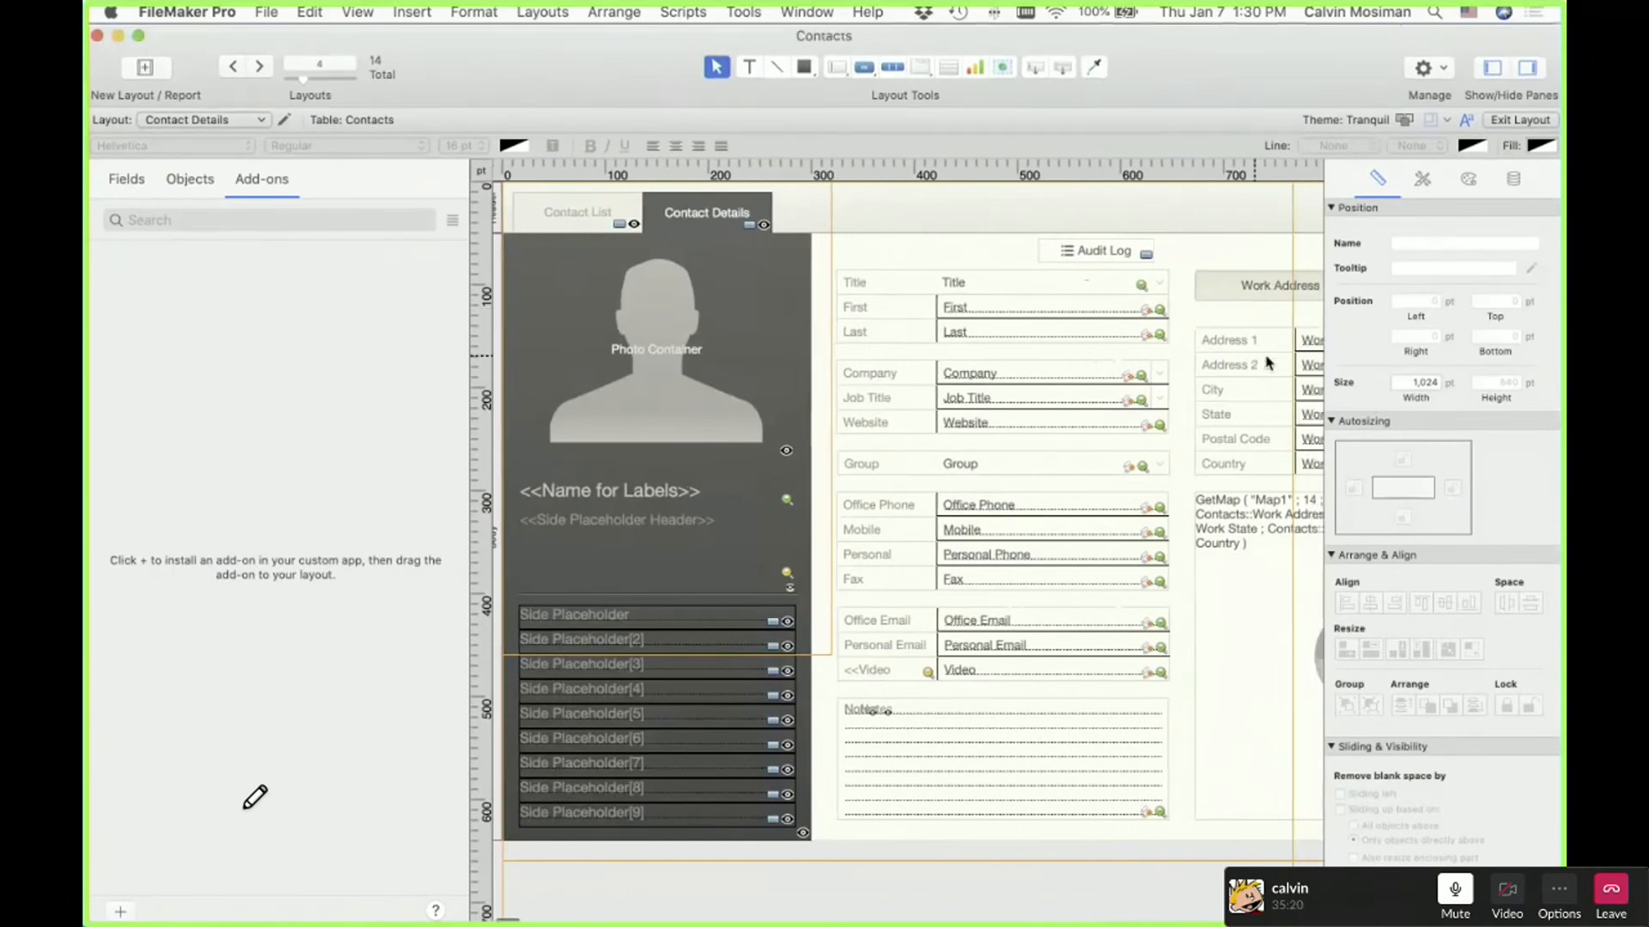
{"action": "left_click_drag", "start_coordinate": [1199, 851], "coordinate": [916, 278]}
Refine the selection to Title through Notes, dropping the address labels and map field
{"action": "left_click", "coordinate": [909, 760], "text": "shift"}
{"action": "left_click", "coordinate": [1263, 343], "text": "shift"}
{"action": "left_click", "coordinate": [1262, 365], "text": "shift"}
{"action": "left_click", "coordinate": [1262, 390], "text": "shift"}
{"action": "left_click", "coordinate": [1262, 415], "text": "shift"}
{"action": "left_click", "coordinate": [1262, 439], "text": "shift"}
{"action": "left_click", "coordinate": [1263, 464], "text": "shift"}
{"action": "left_click", "coordinate": [1262, 499], "text": "shift"}
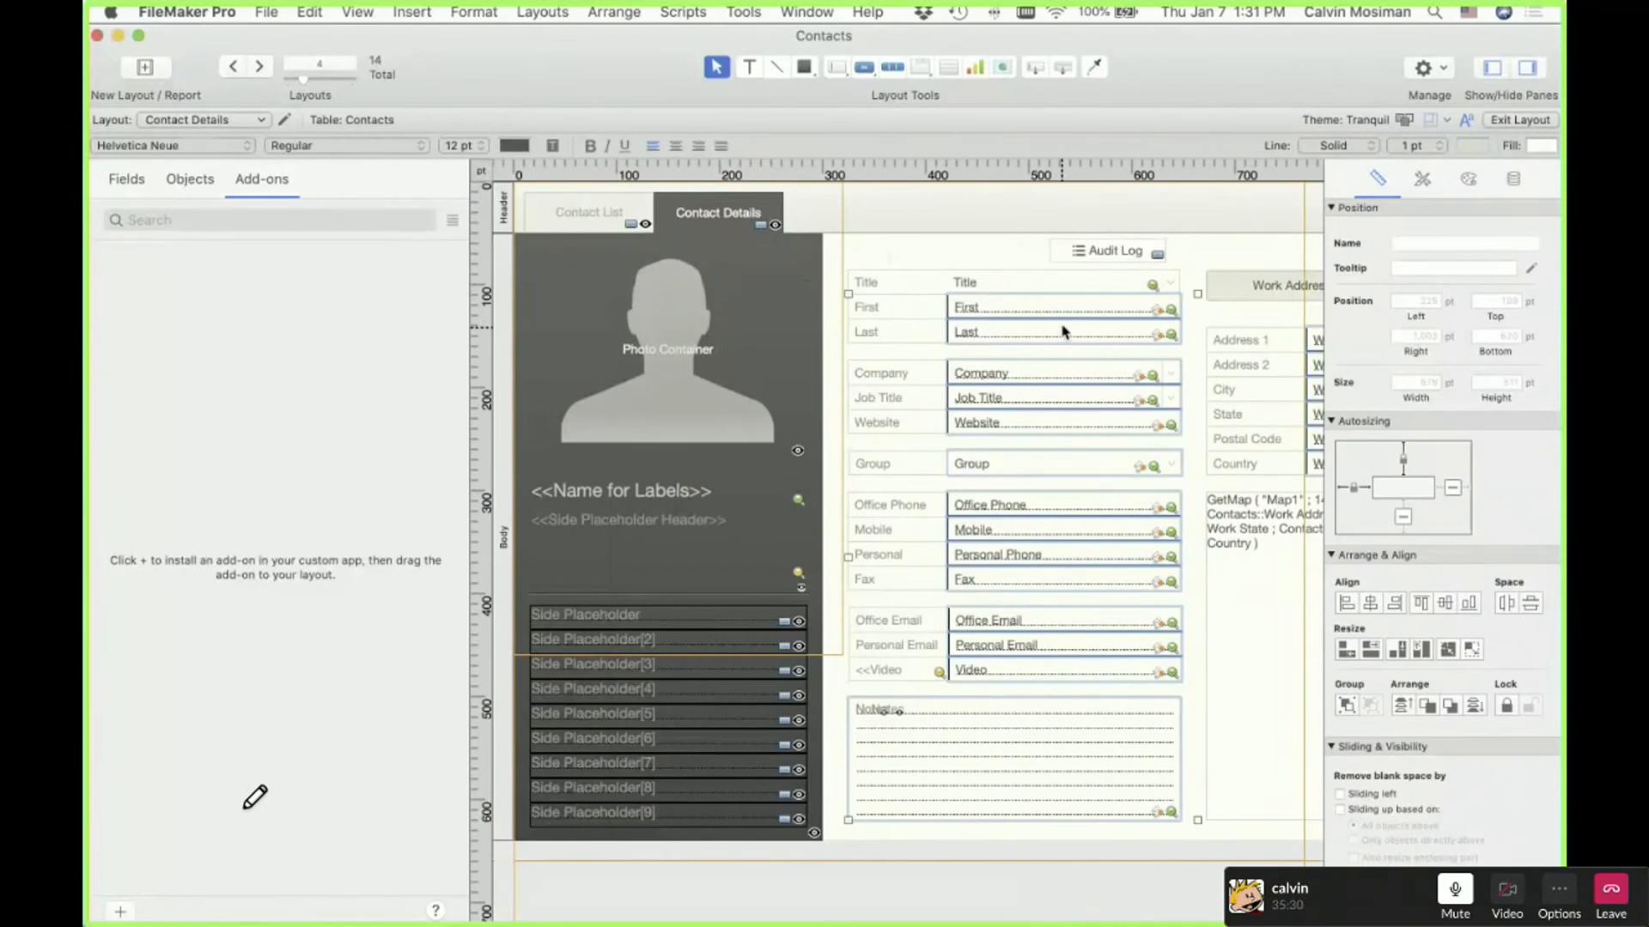
{"action": "left_click", "coordinate": [1044, 290], "text": "shift"}
{"action": "right_click", "coordinate": [1044, 292]}
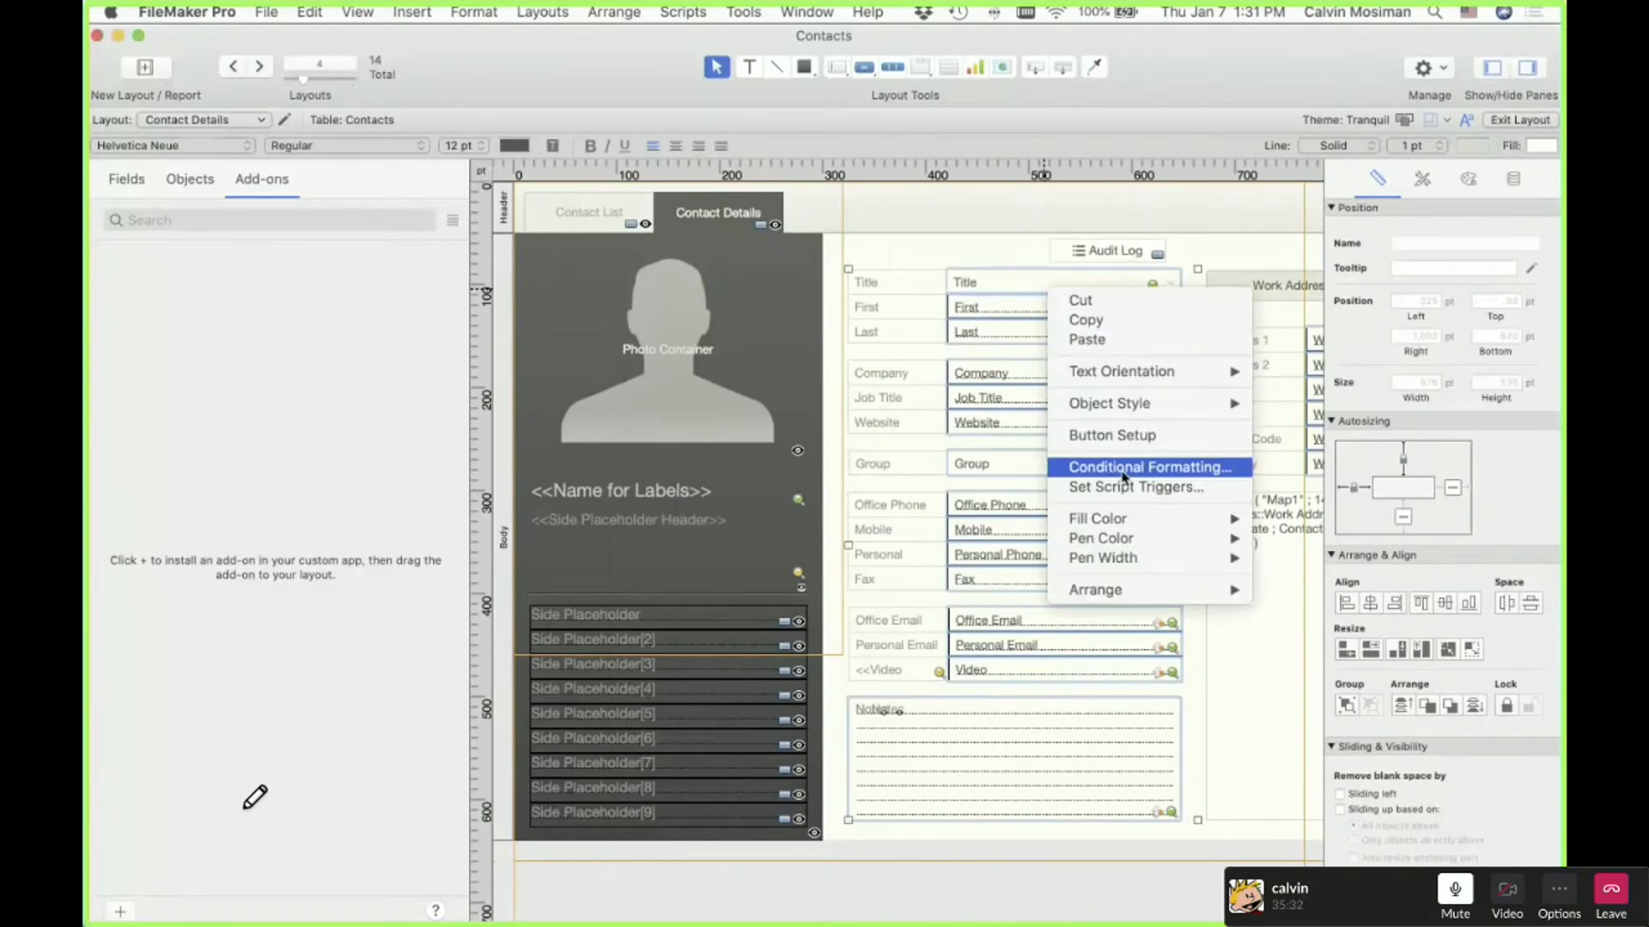
Assign the LOG Trigger script to the selected fields' OnObjectEnter trigger
{"action": "left_click", "coordinate": [1128, 489]}
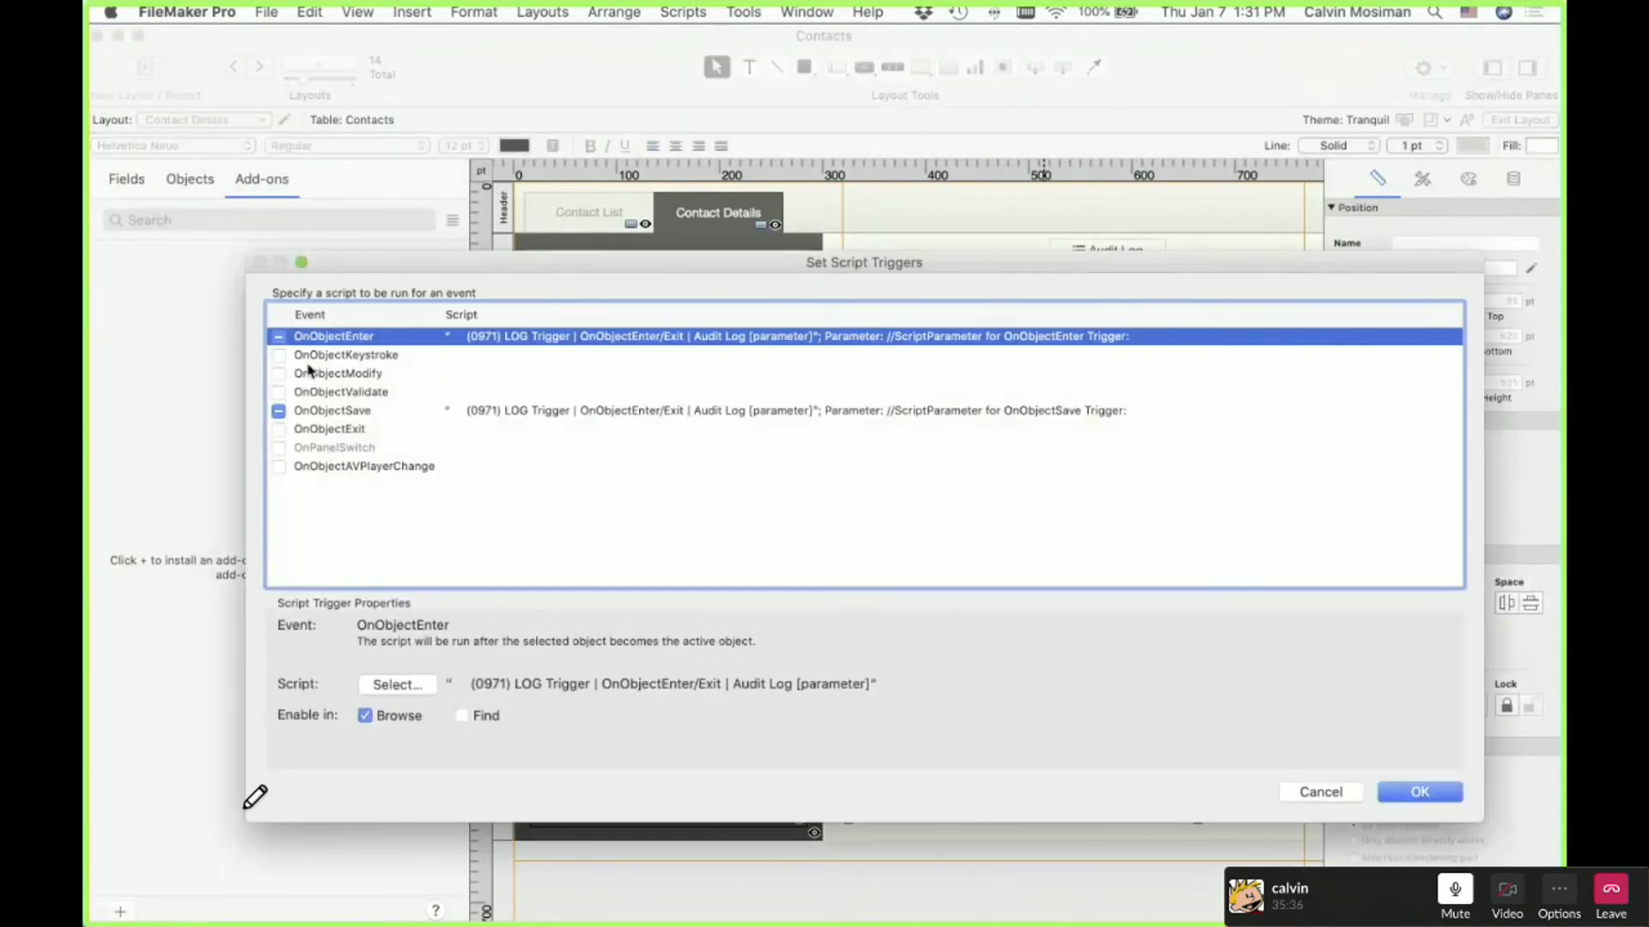
{"action": "double_click", "coordinate": [570, 340]}
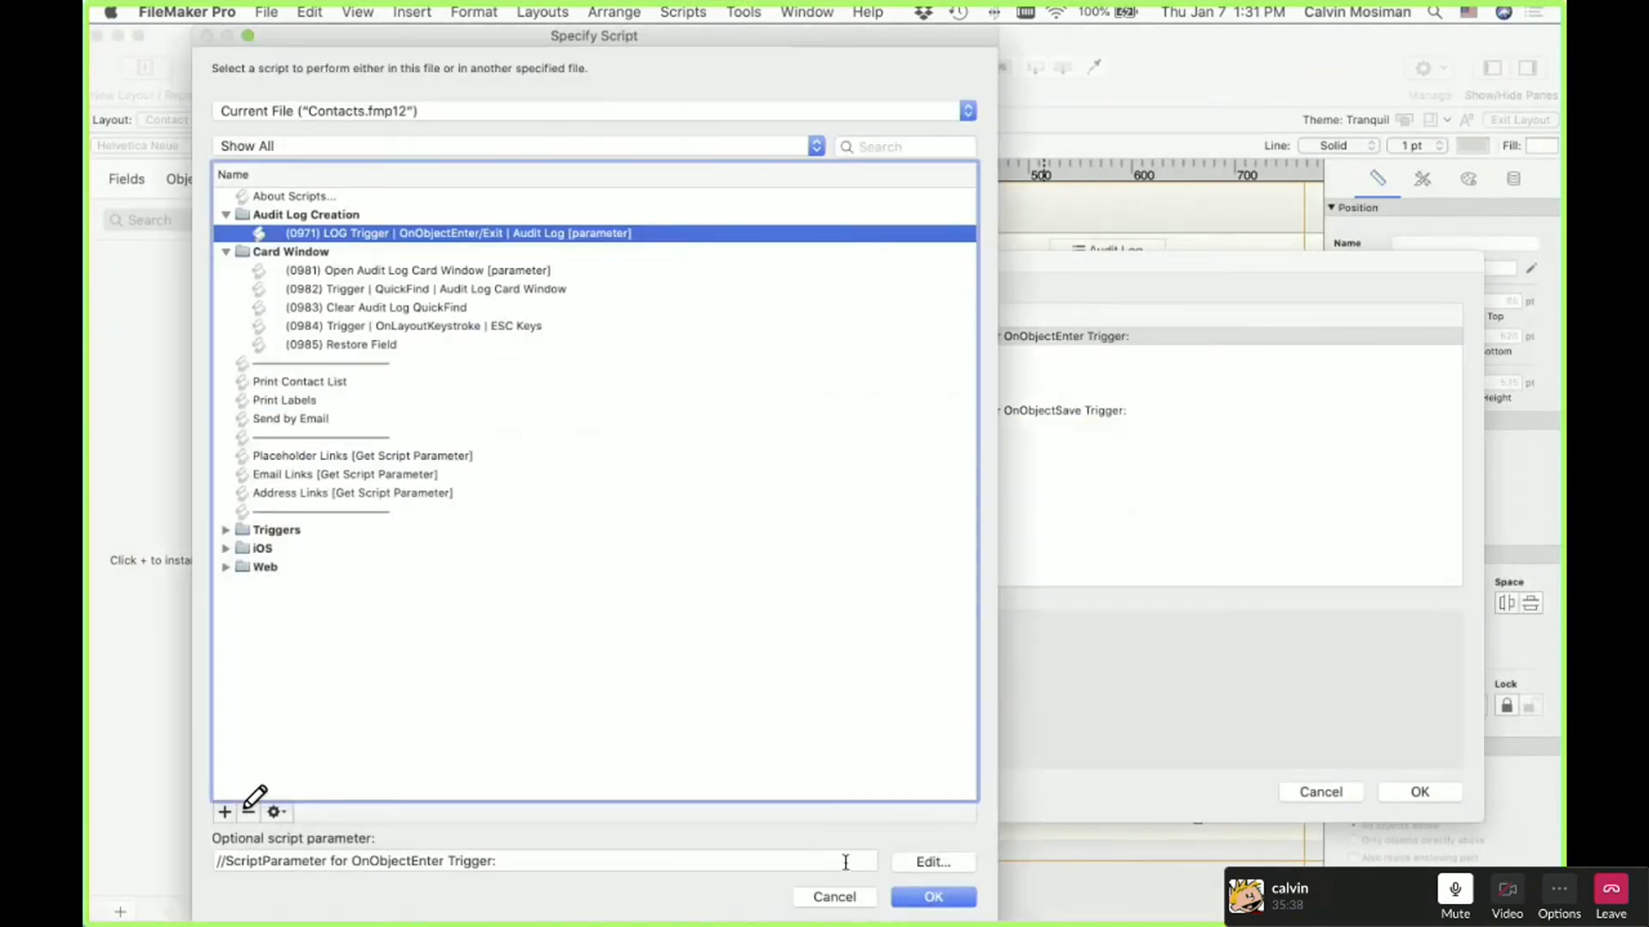
{"action": "left_click", "coordinate": [833, 897]}
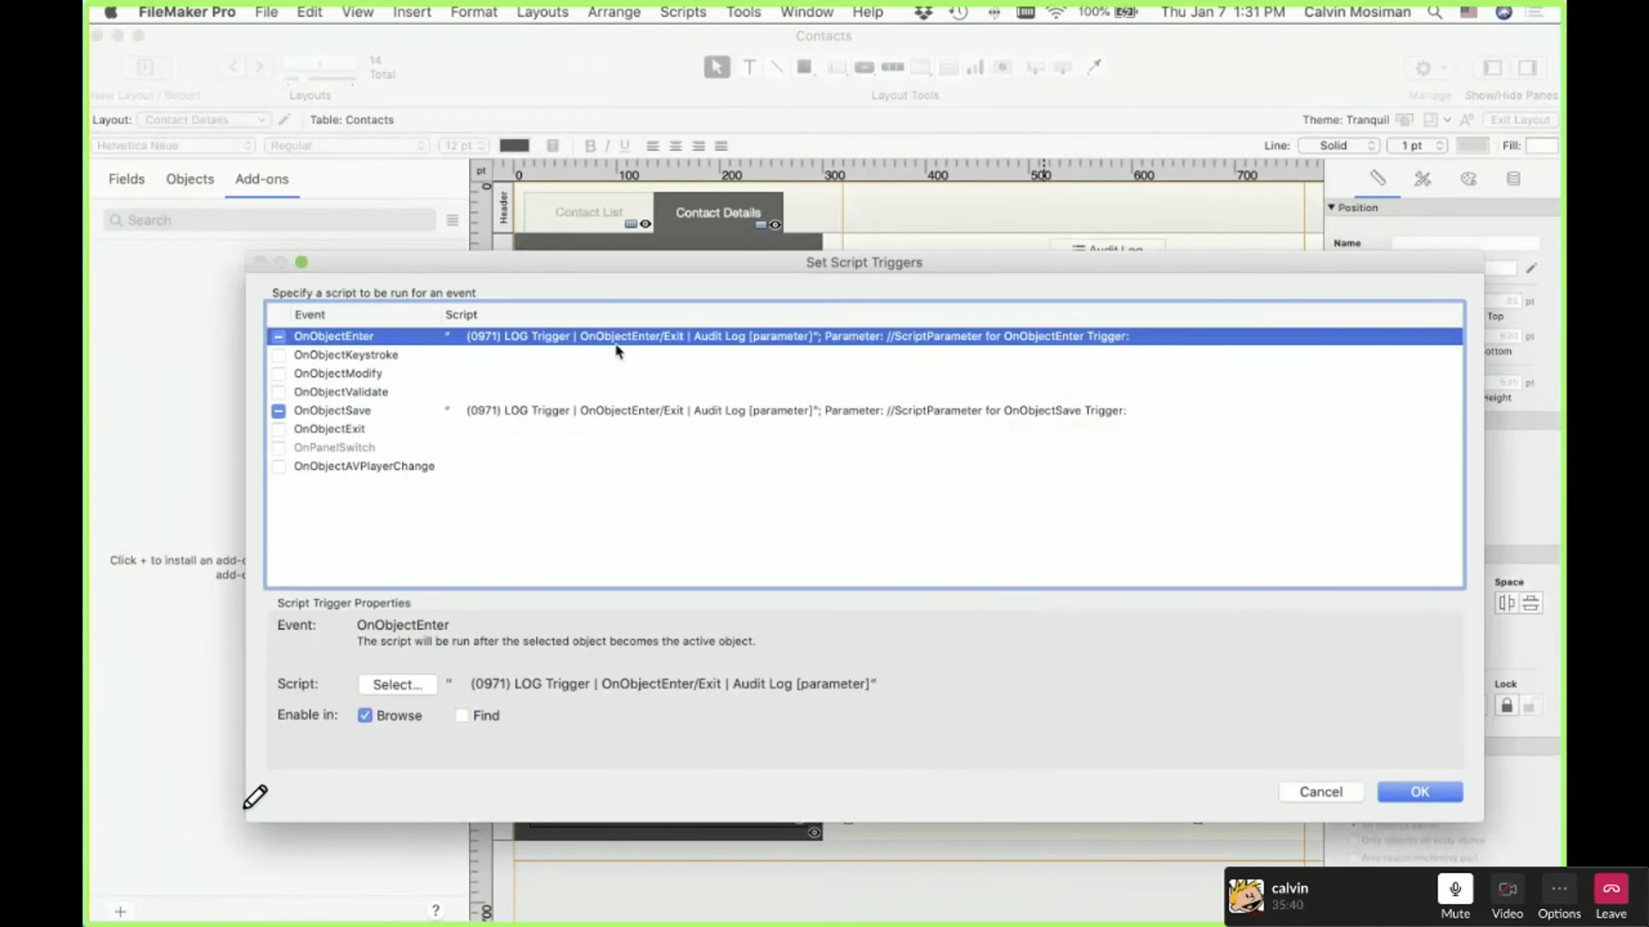
{"action": "double_click", "coordinate": [692, 340]}
{"action": "left_click", "coordinate": [938, 895]}
Review the OnObjectSave parameter calculation, then open 0971 LOG Trigger for editing
{"action": "double_click", "coordinate": [754, 417]}
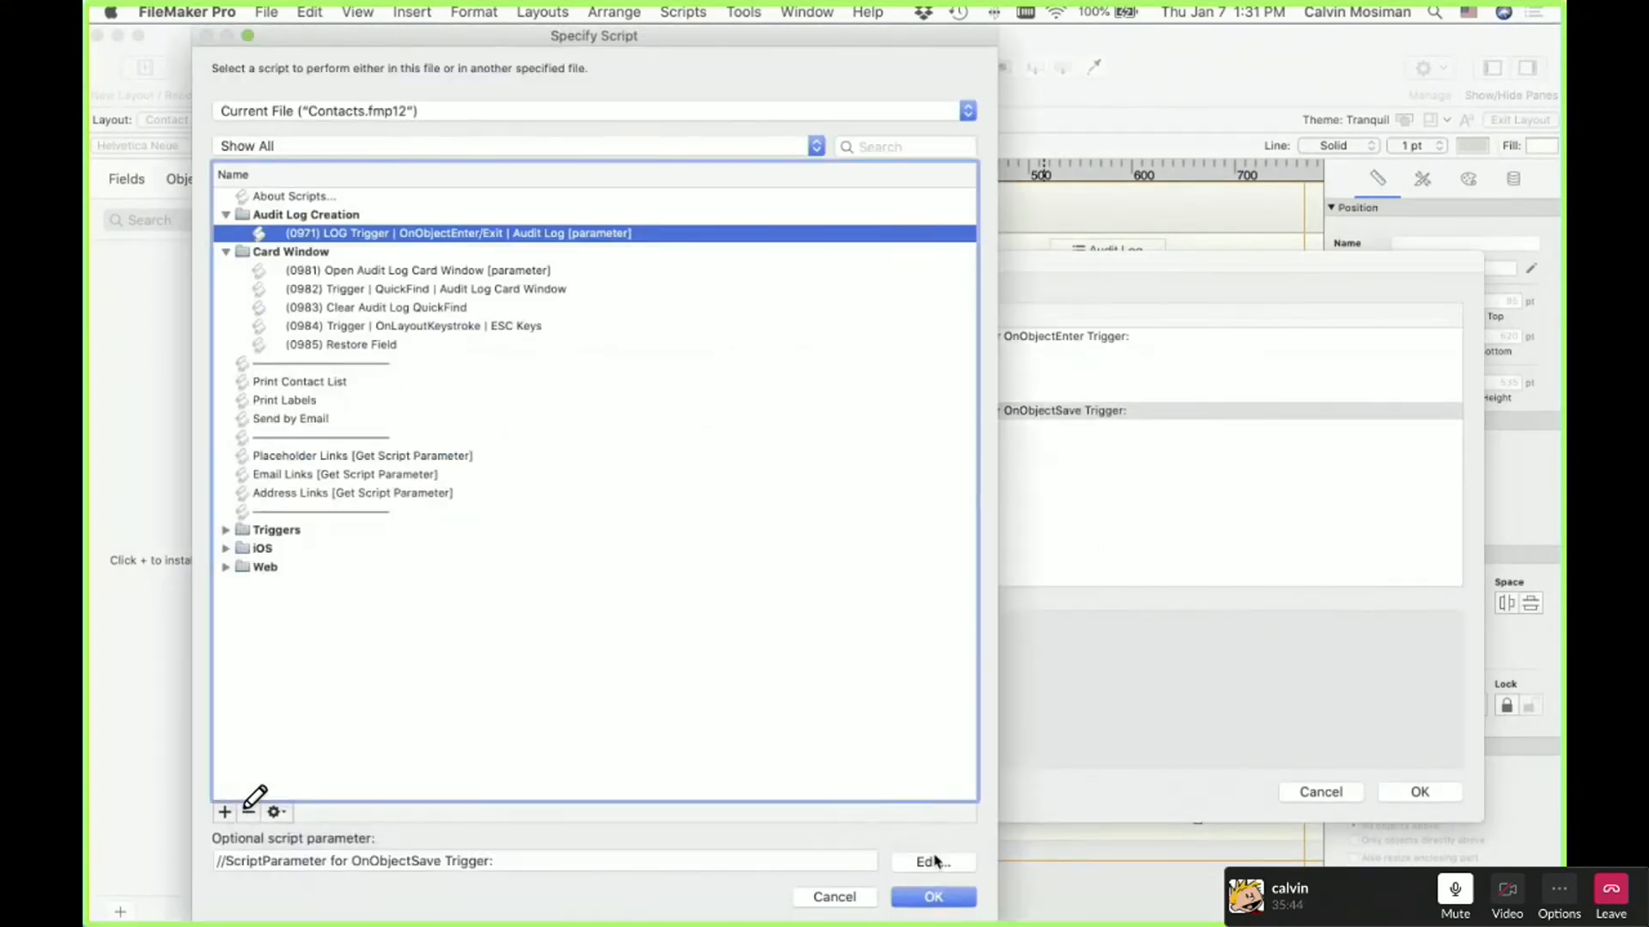
{"action": "left_click", "coordinate": [936, 862]}
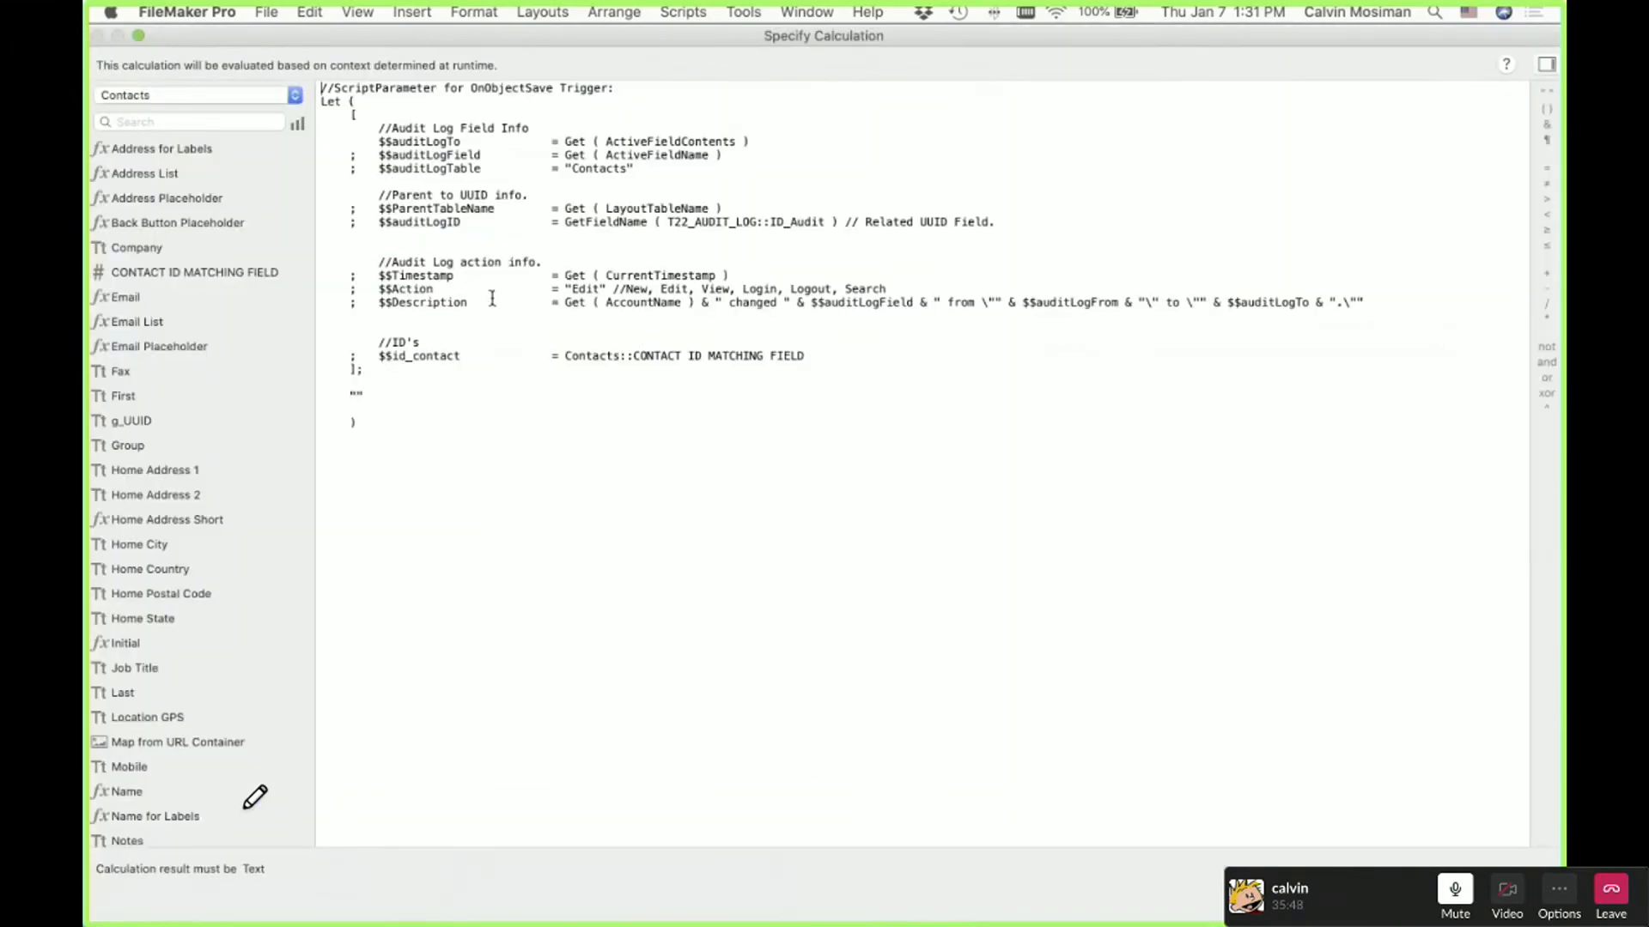
{"action": "triple_click", "coordinate": [451, 226]}
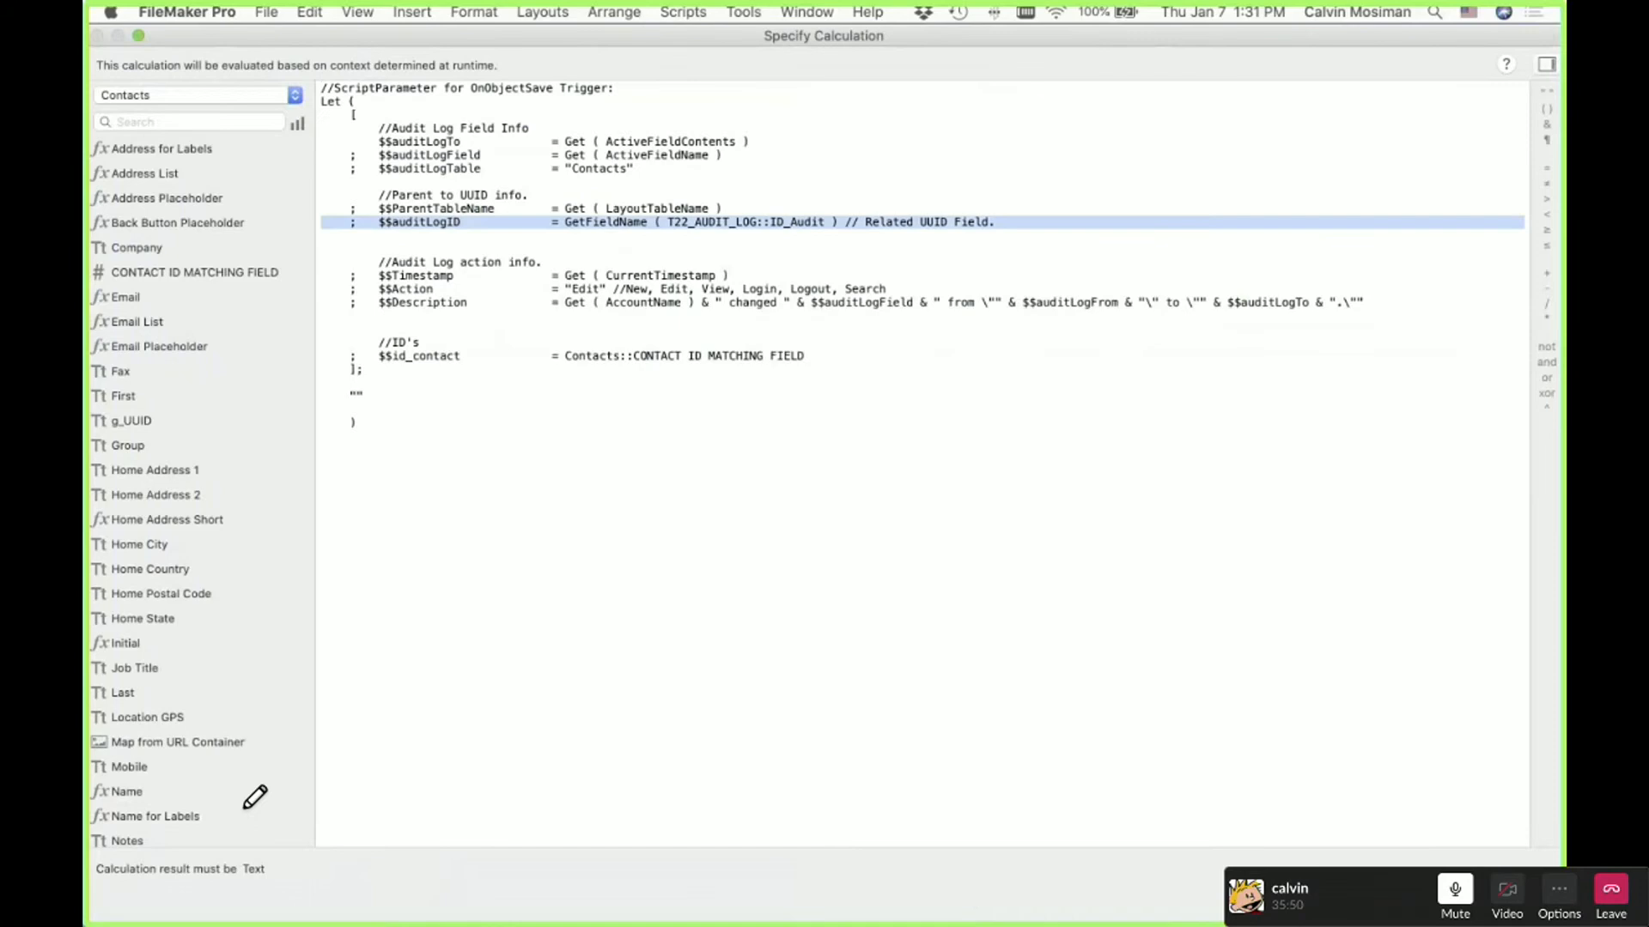
{"action": "key", "text": "Escape"}
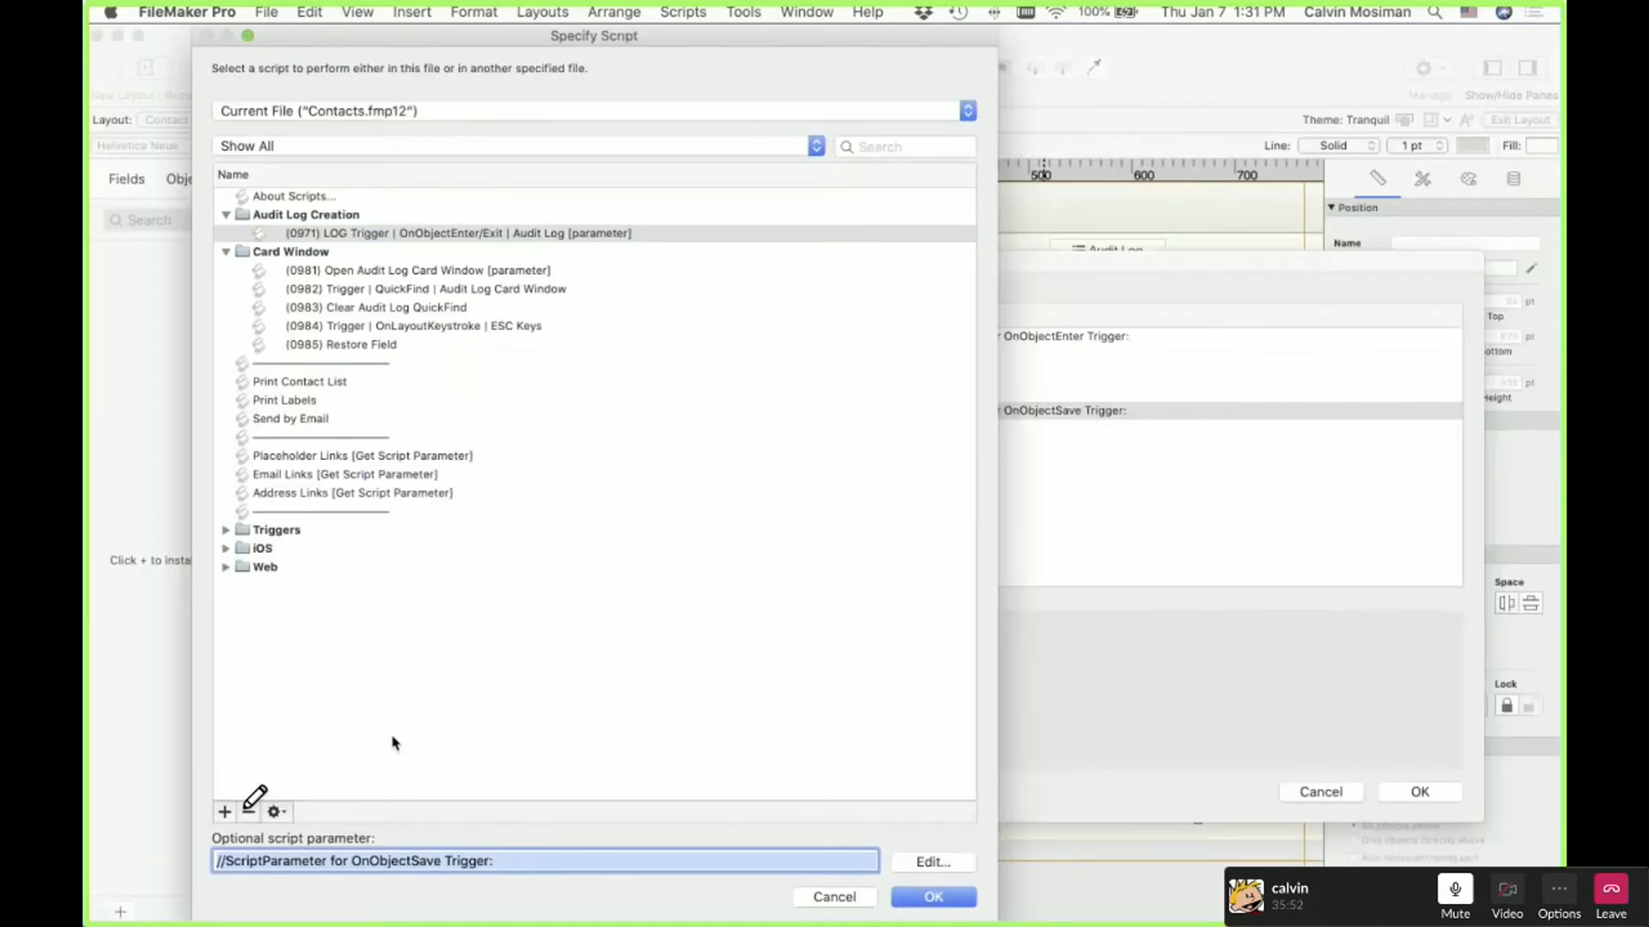
{"action": "left_click", "coordinate": [275, 812]}
{"action": "left_click", "coordinate": [300, 837]}
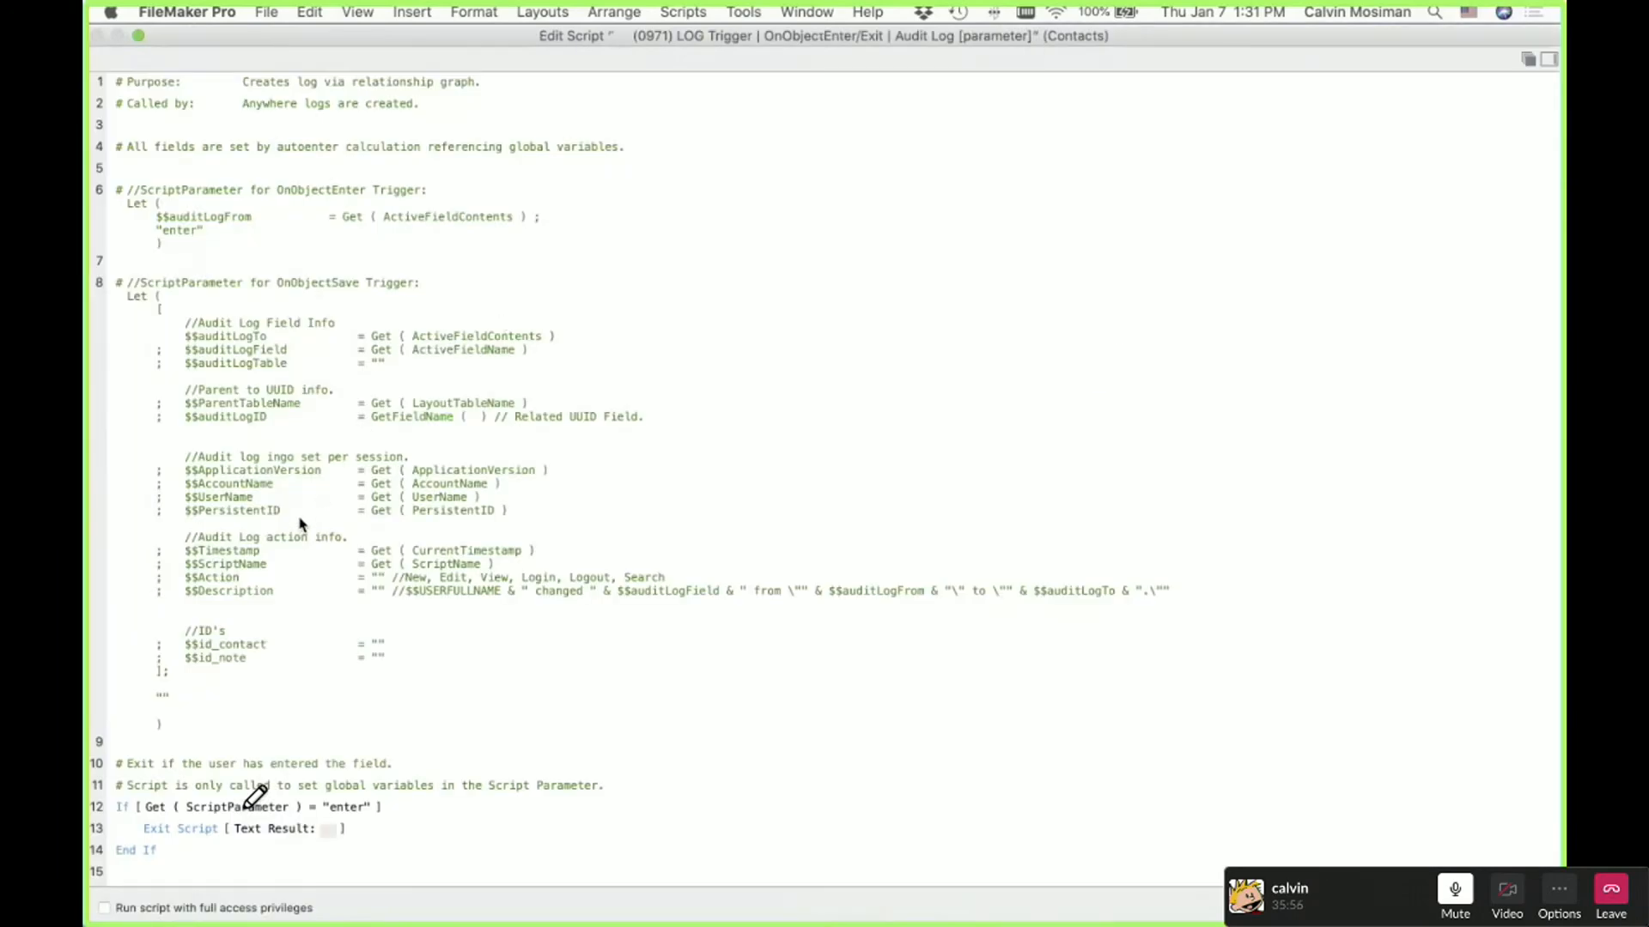
Copy the $$UserName line from step 8 of the LOG Trigger script and close the editor
{"action": "left_click", "coordinate": [300, 523]}
{"action": "left_click", "coordinate": [250, 499]}
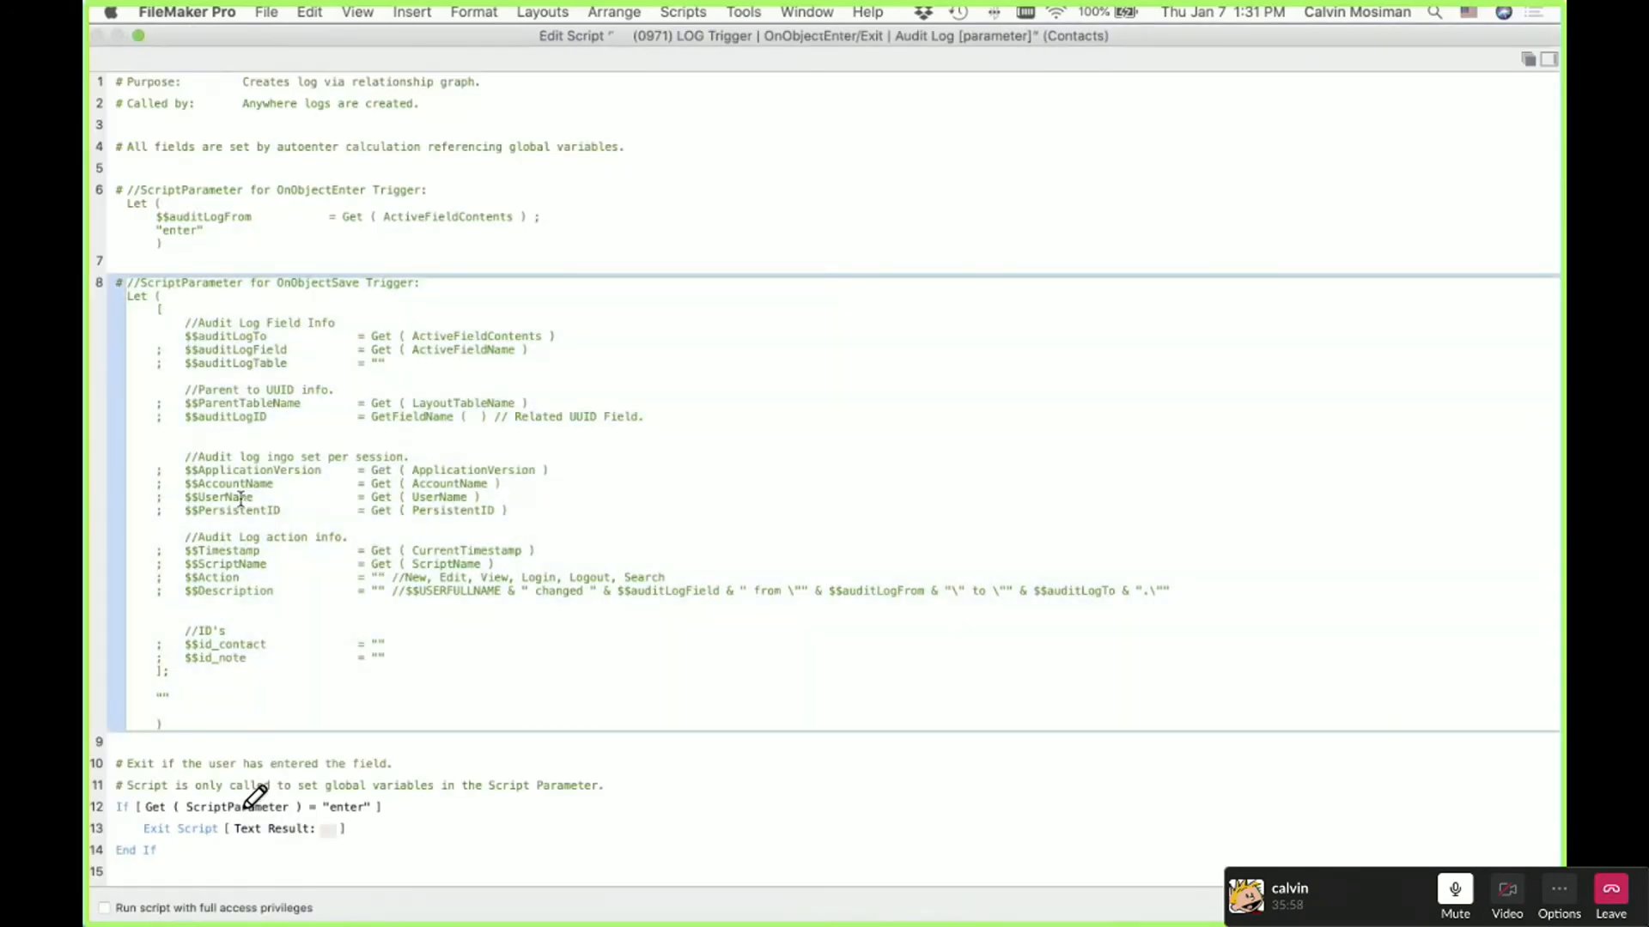
{"action": "triple_click", "coordinate": [240, 498]}
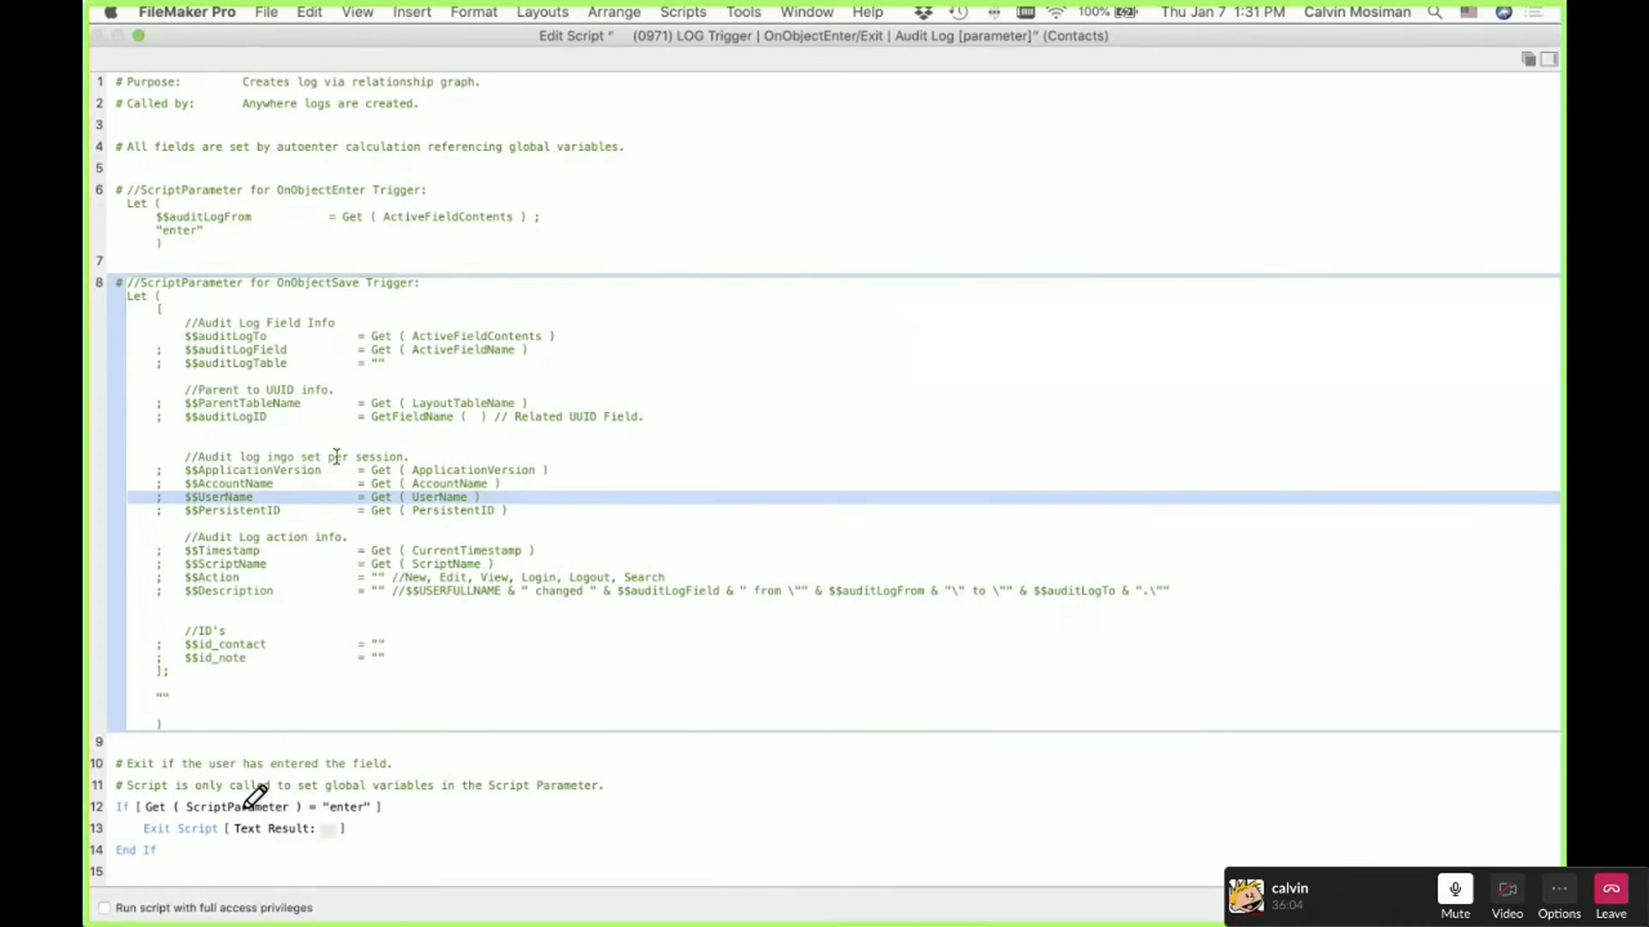
{"action": "triple_click", "coordinate": [242, 499]}
{"action": "key", "text": "super+c"}
{"action": "key", "text": "Escape"}
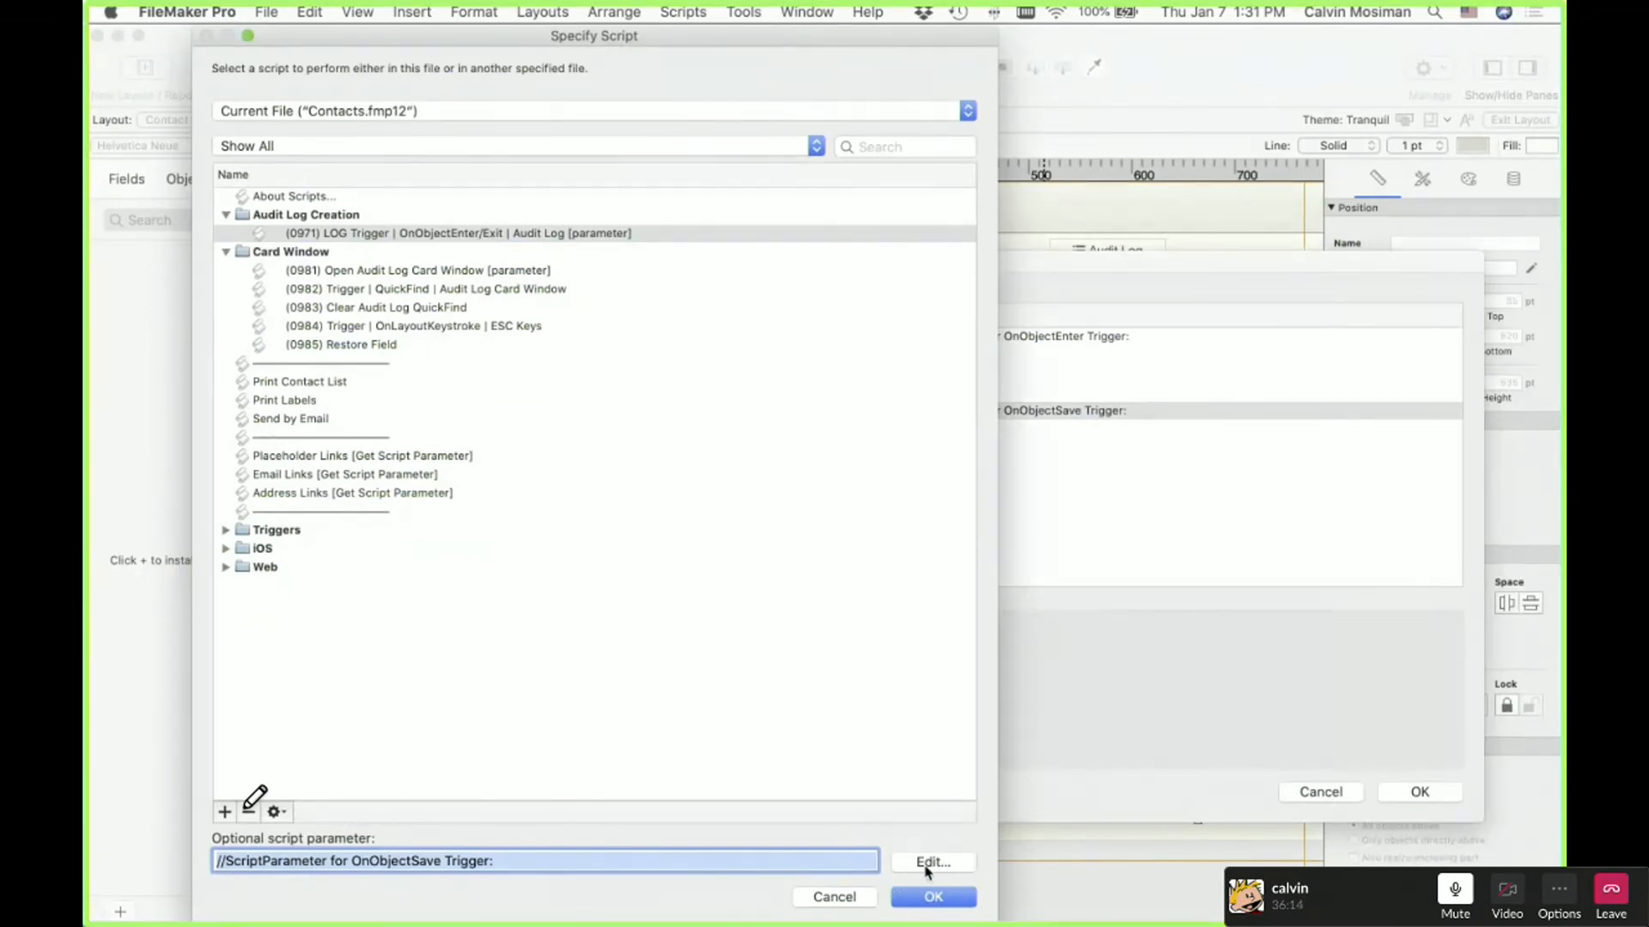
Paste $$UserName = Get ( UserName ) into the OnObjectSave parameter, confirm, and return to Browse
{"action": "left_click", "coordinate": [926, 863]}
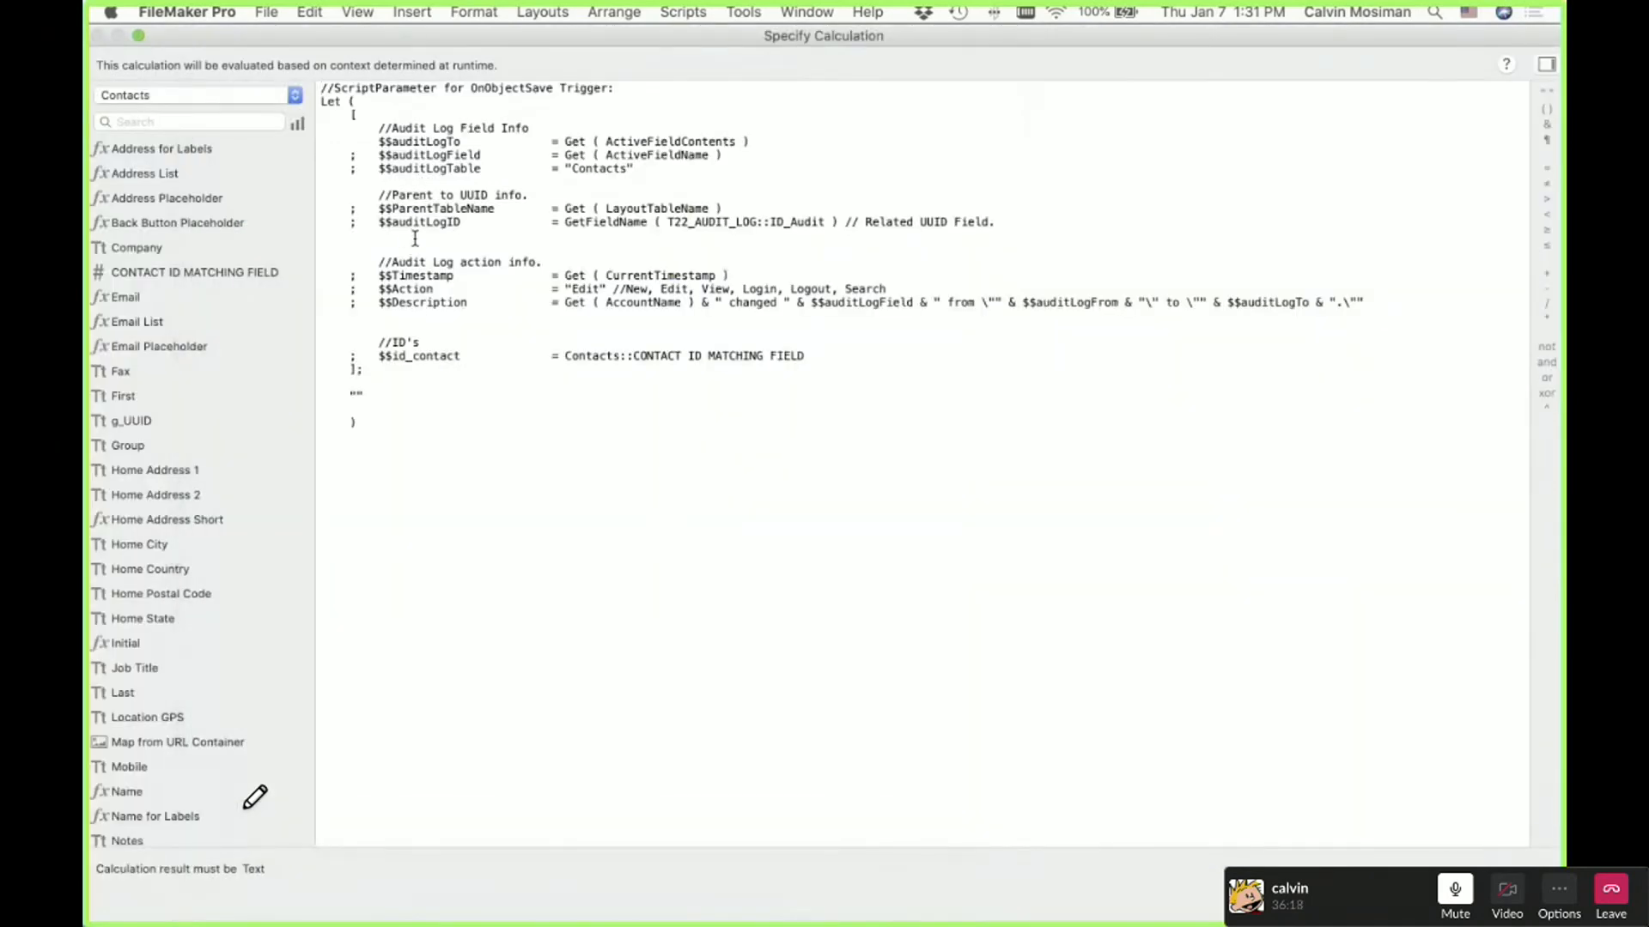
{"action": "key", "text": "super+v"}
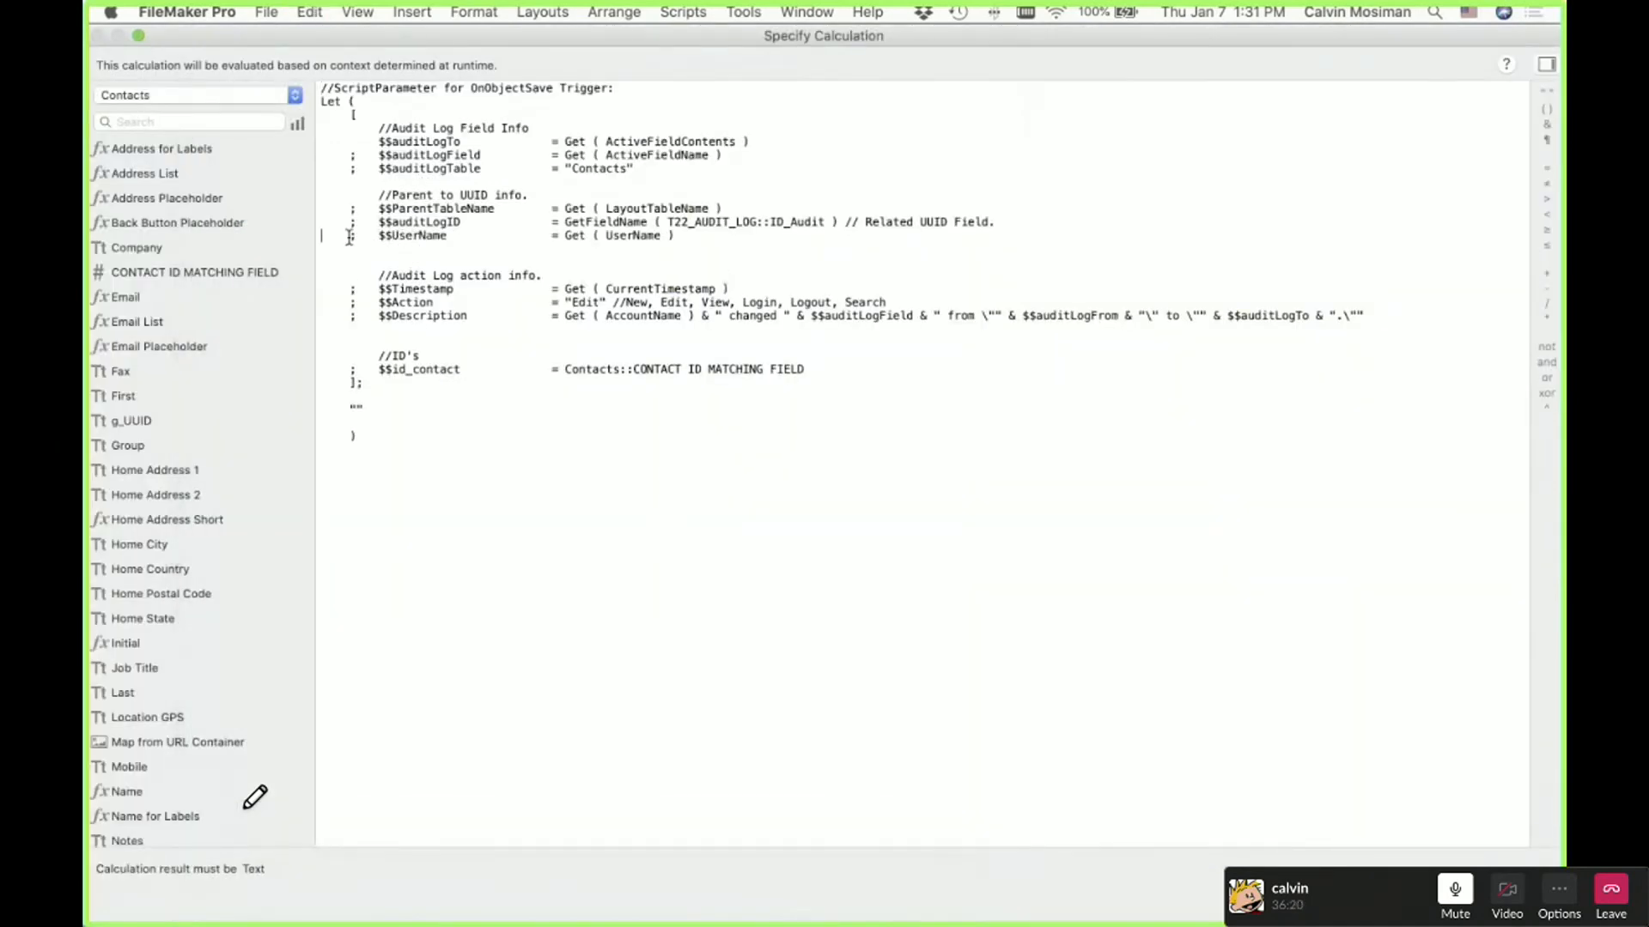
{"action": "key", "text": "Return"}
{"action": "key", "text": "Return"}
{"action": "left_click", "coordinate": [1490, 897]}
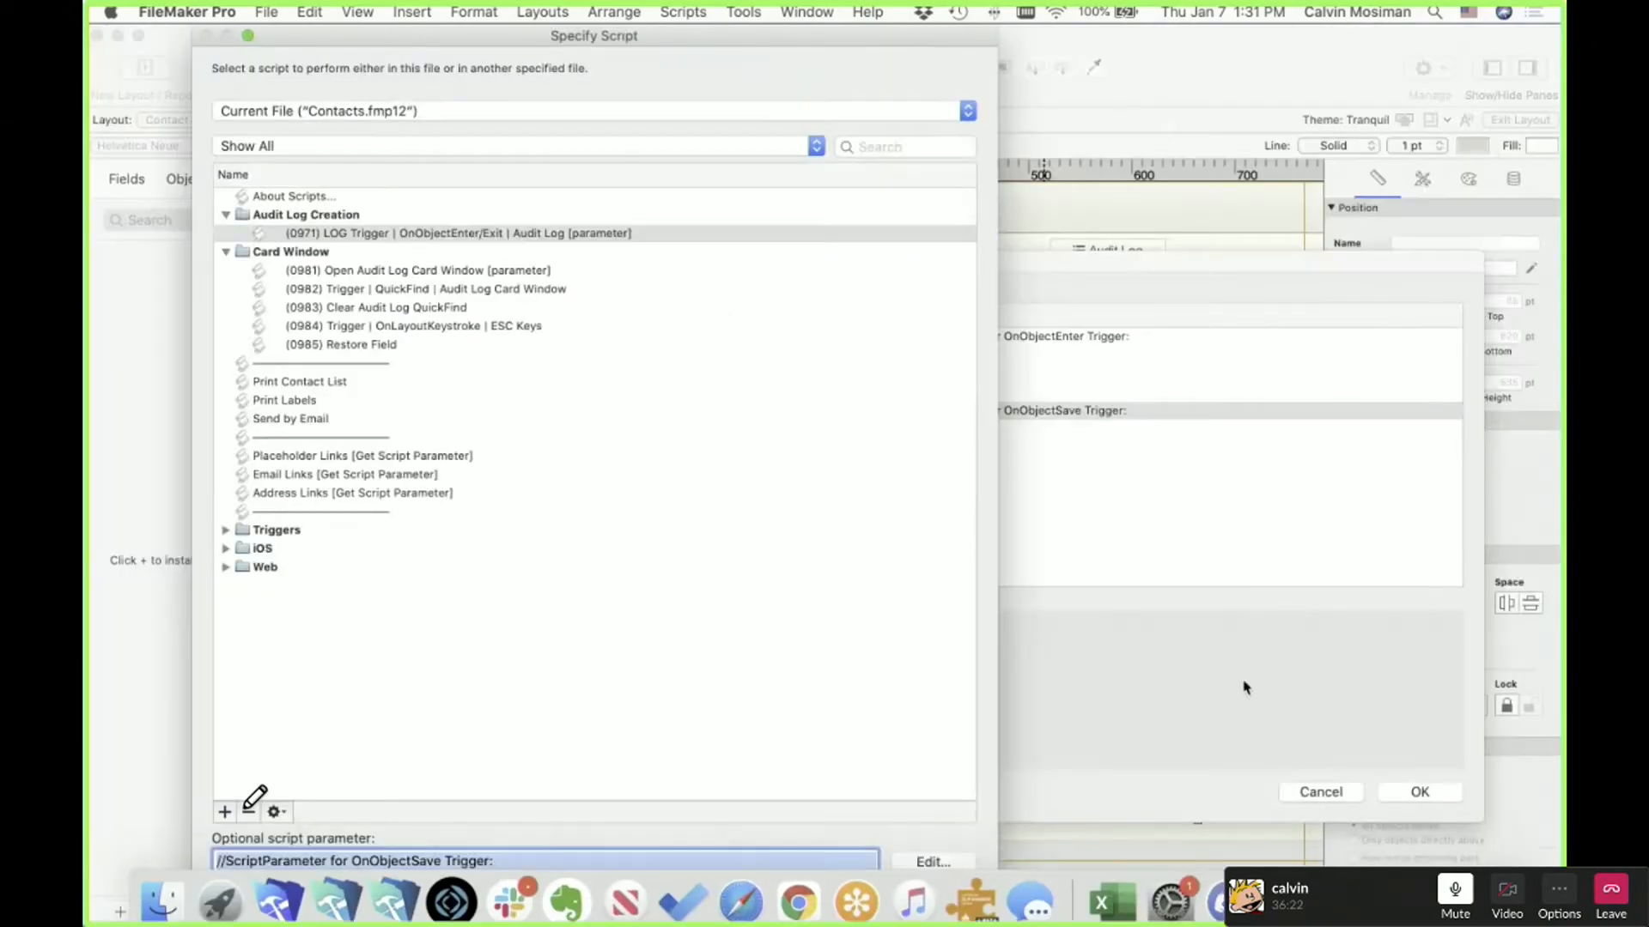
{"action": "left_click", "coordinate": [934, 900]}
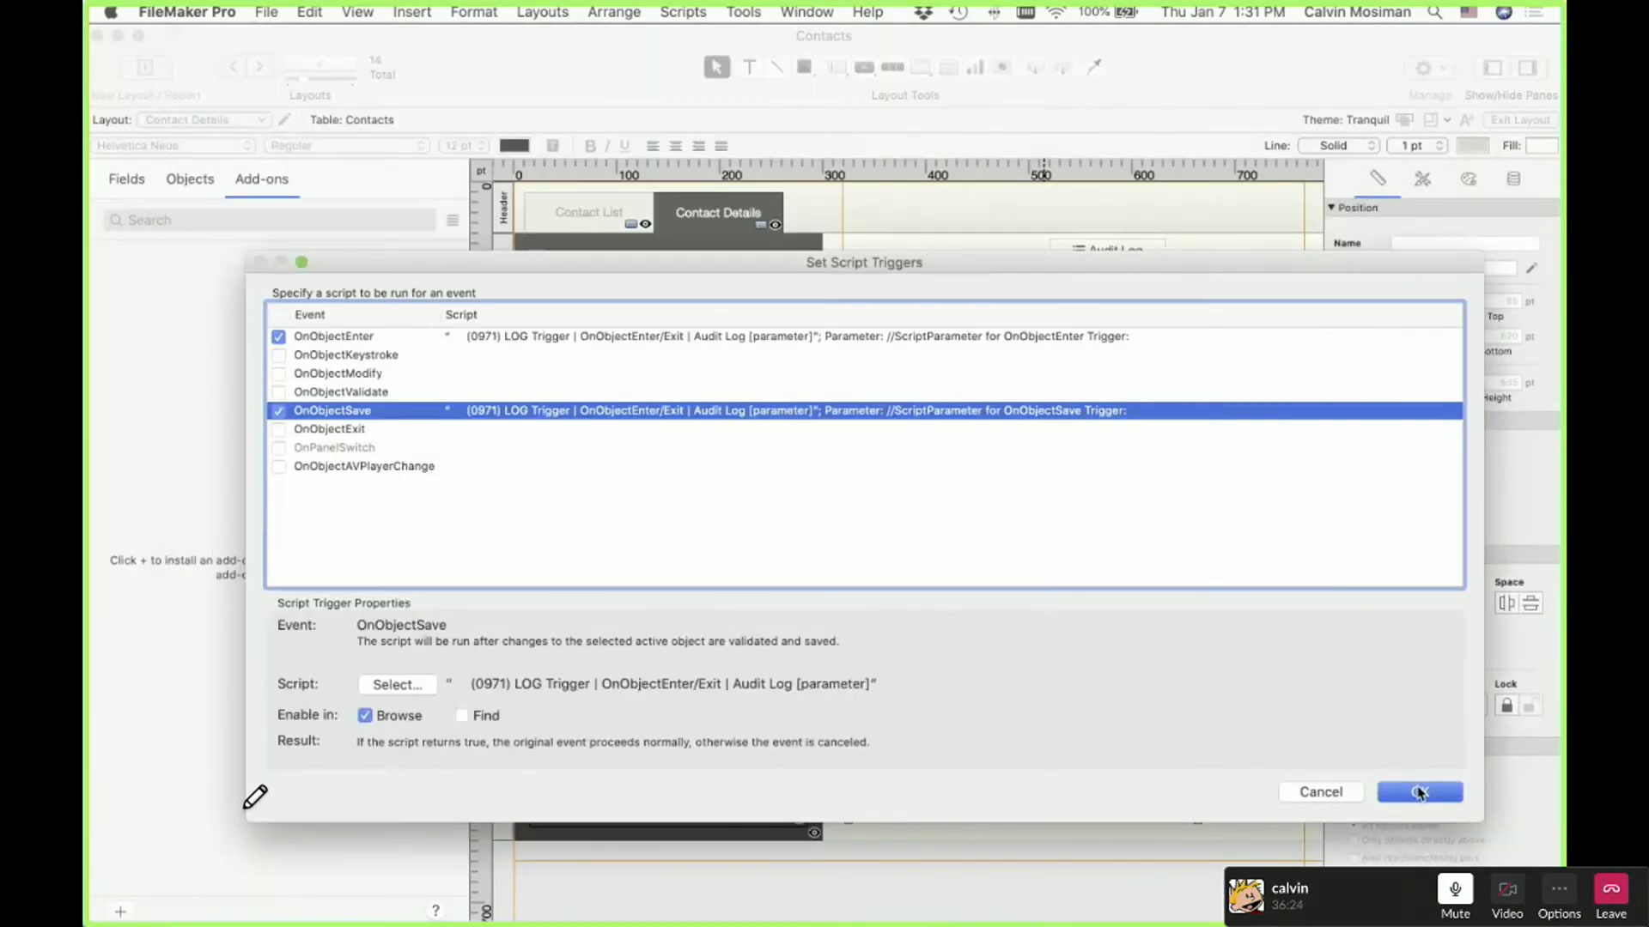
{"action": "left_click", "coordinate": [1421, 791]}
{"action": "key", "text": "super+b"}
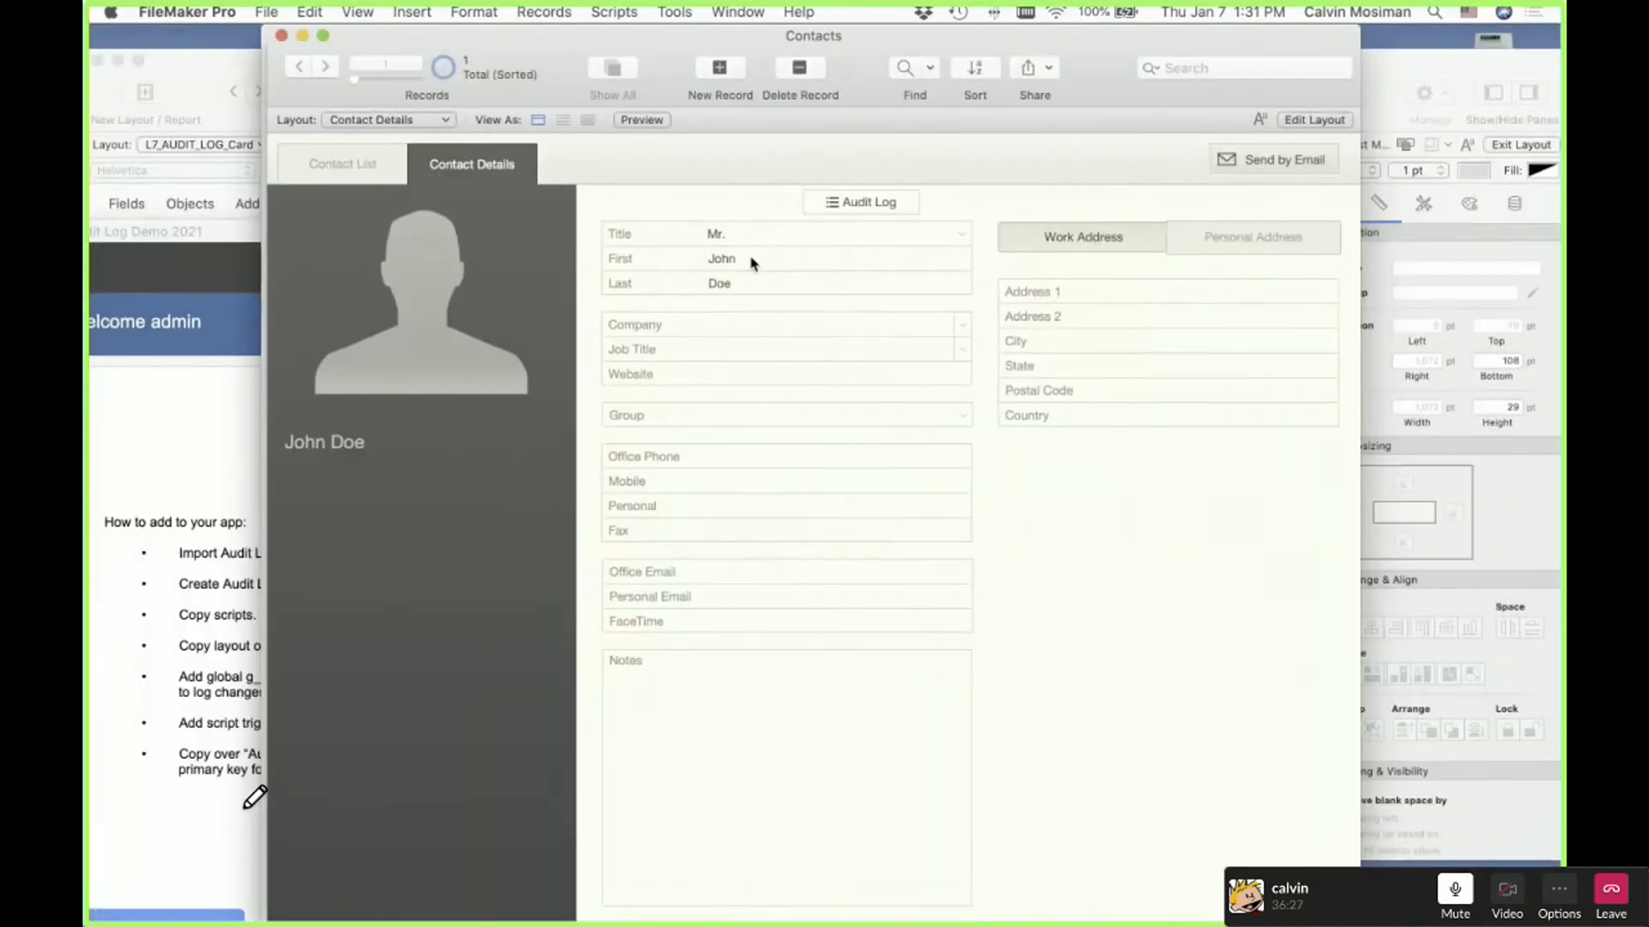
Change the contact's first and last names to Jack Johnson
{"action": "left_click", "coordinate": [750, 257]}
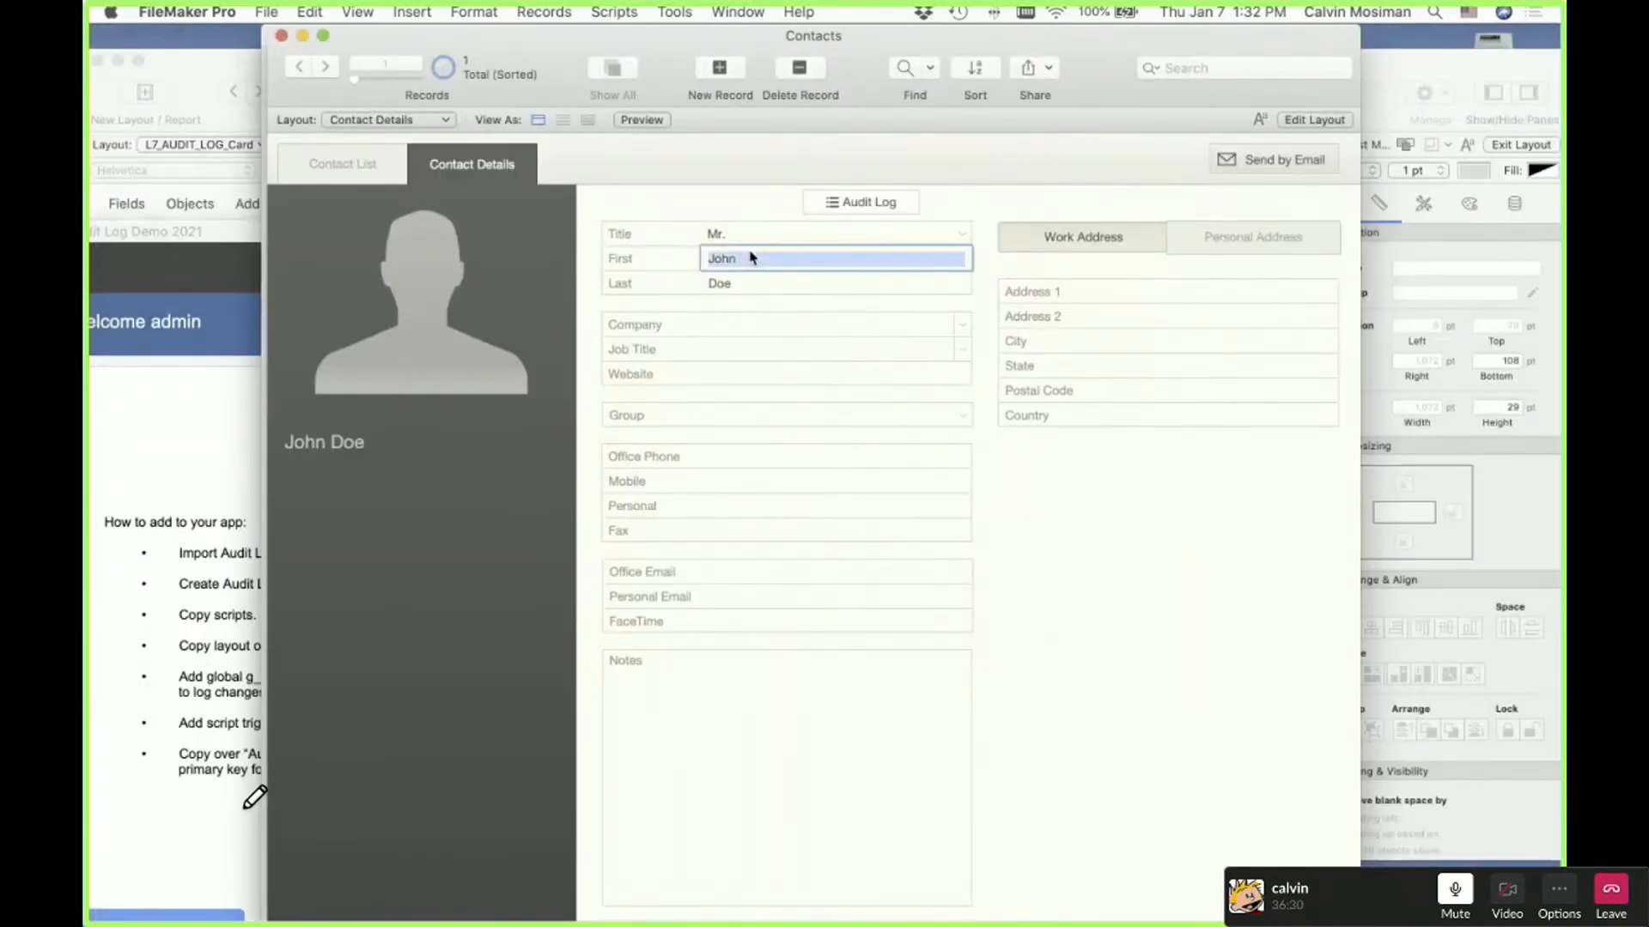
{"action": "type", "text": "Jack"}
{"action": "key", "text": "Tab"}
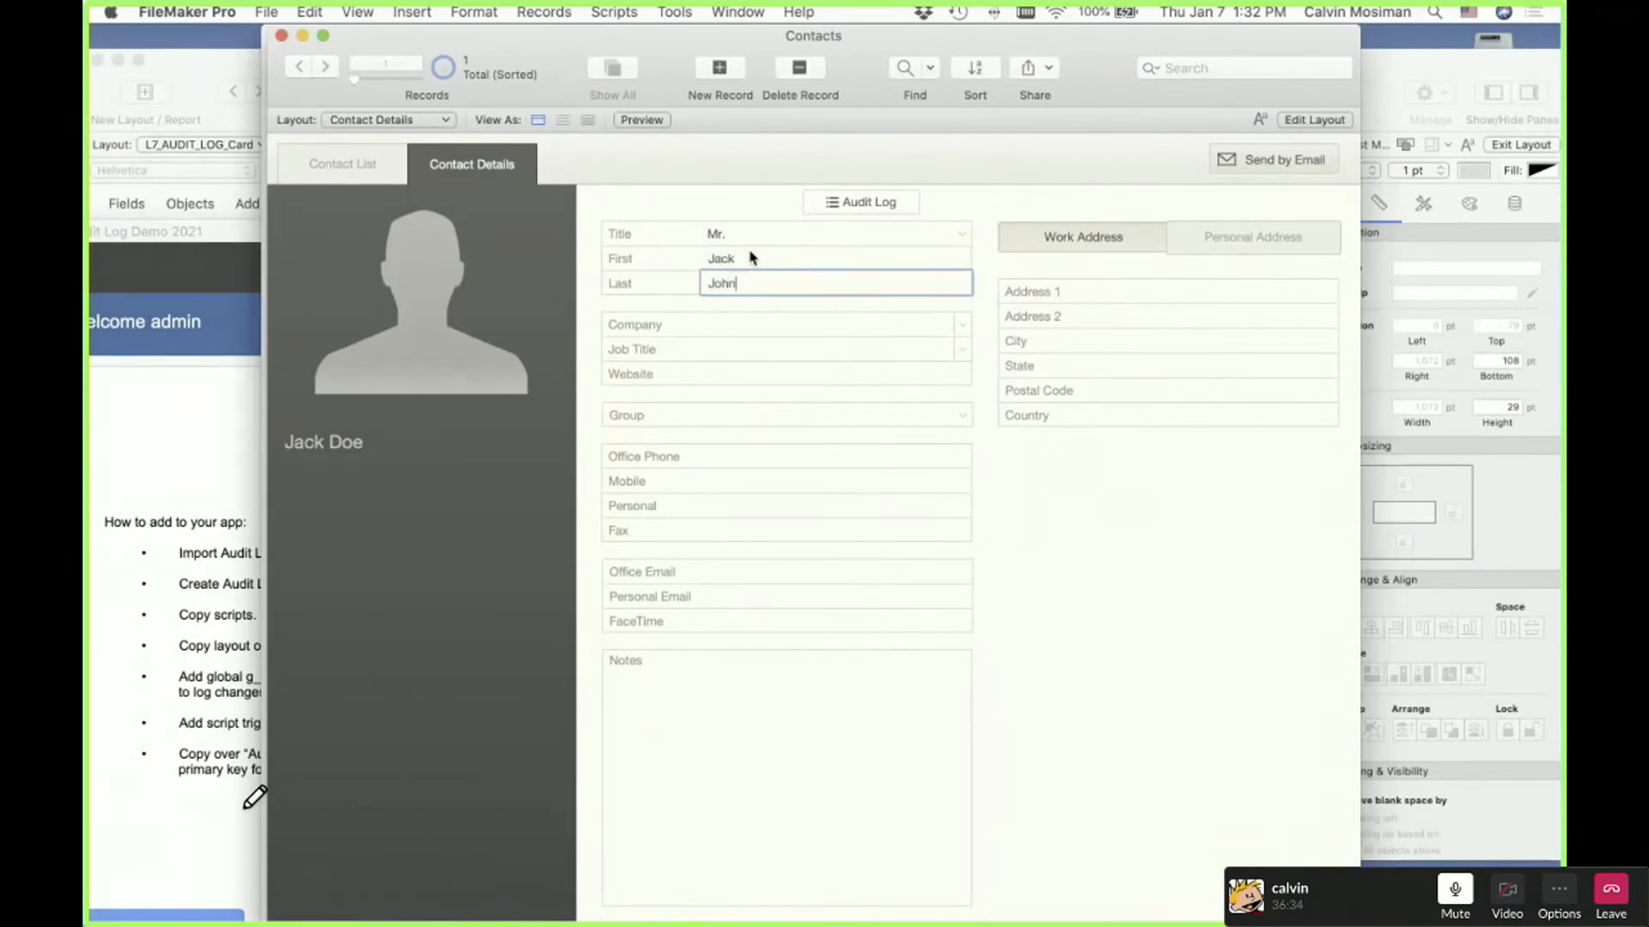
{"action": "left_click", "coordinate": [1020, 215]}
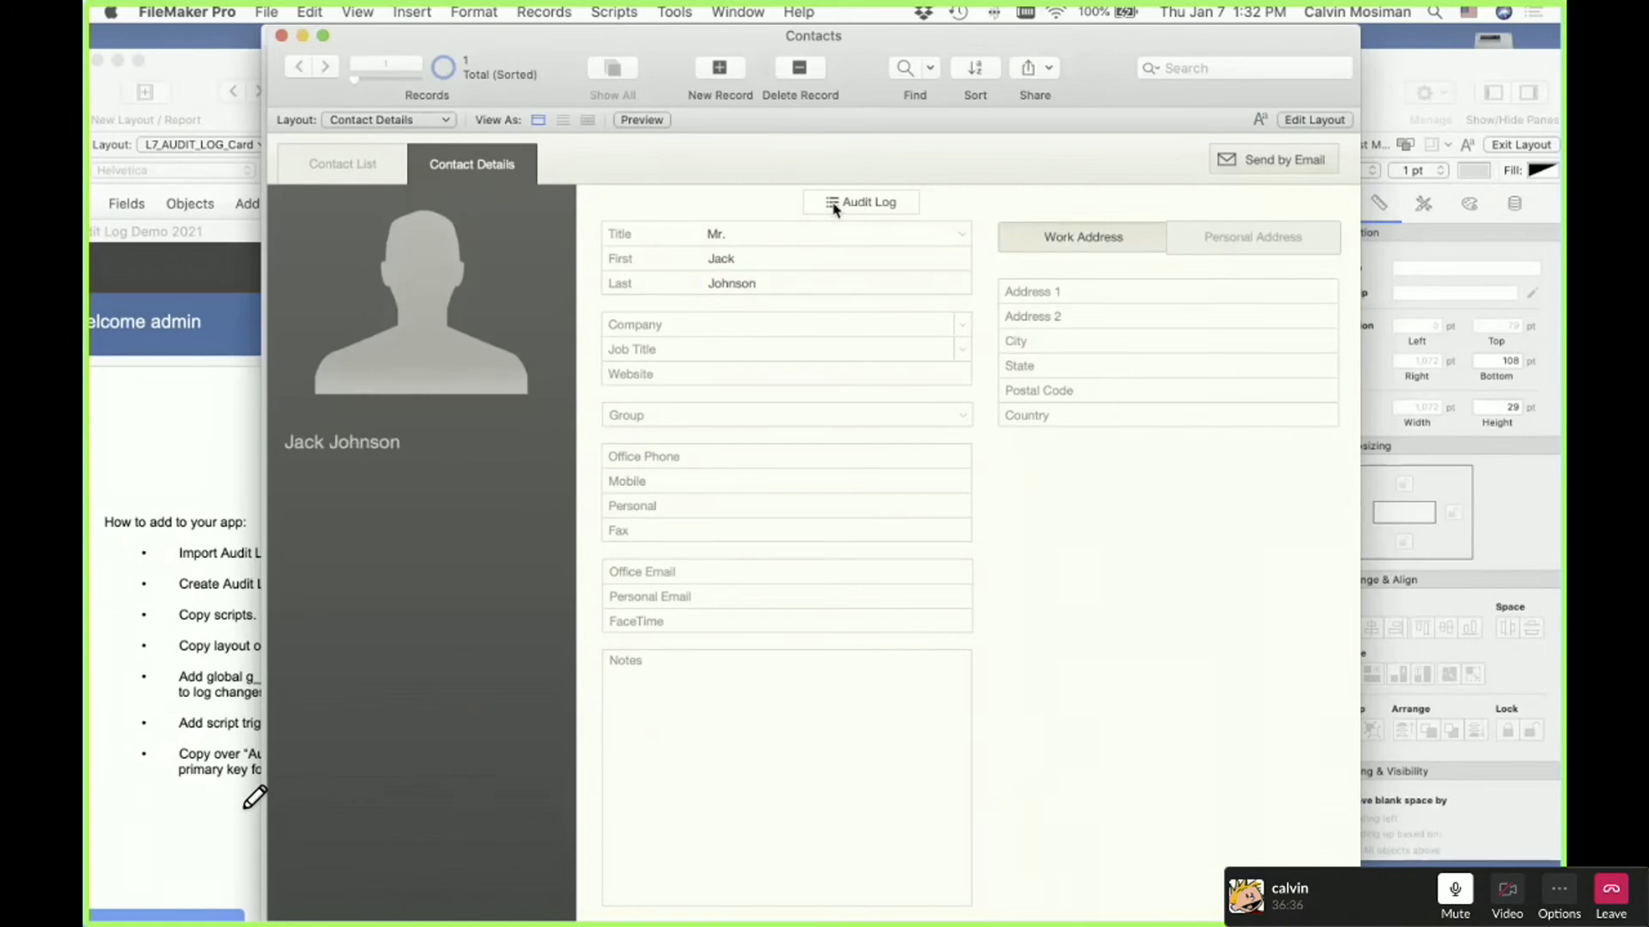
Check the Audit Log card: both 13:32 name changes appear with blank User Name
{"action": "left_click", "coordinate": [835, 207]}
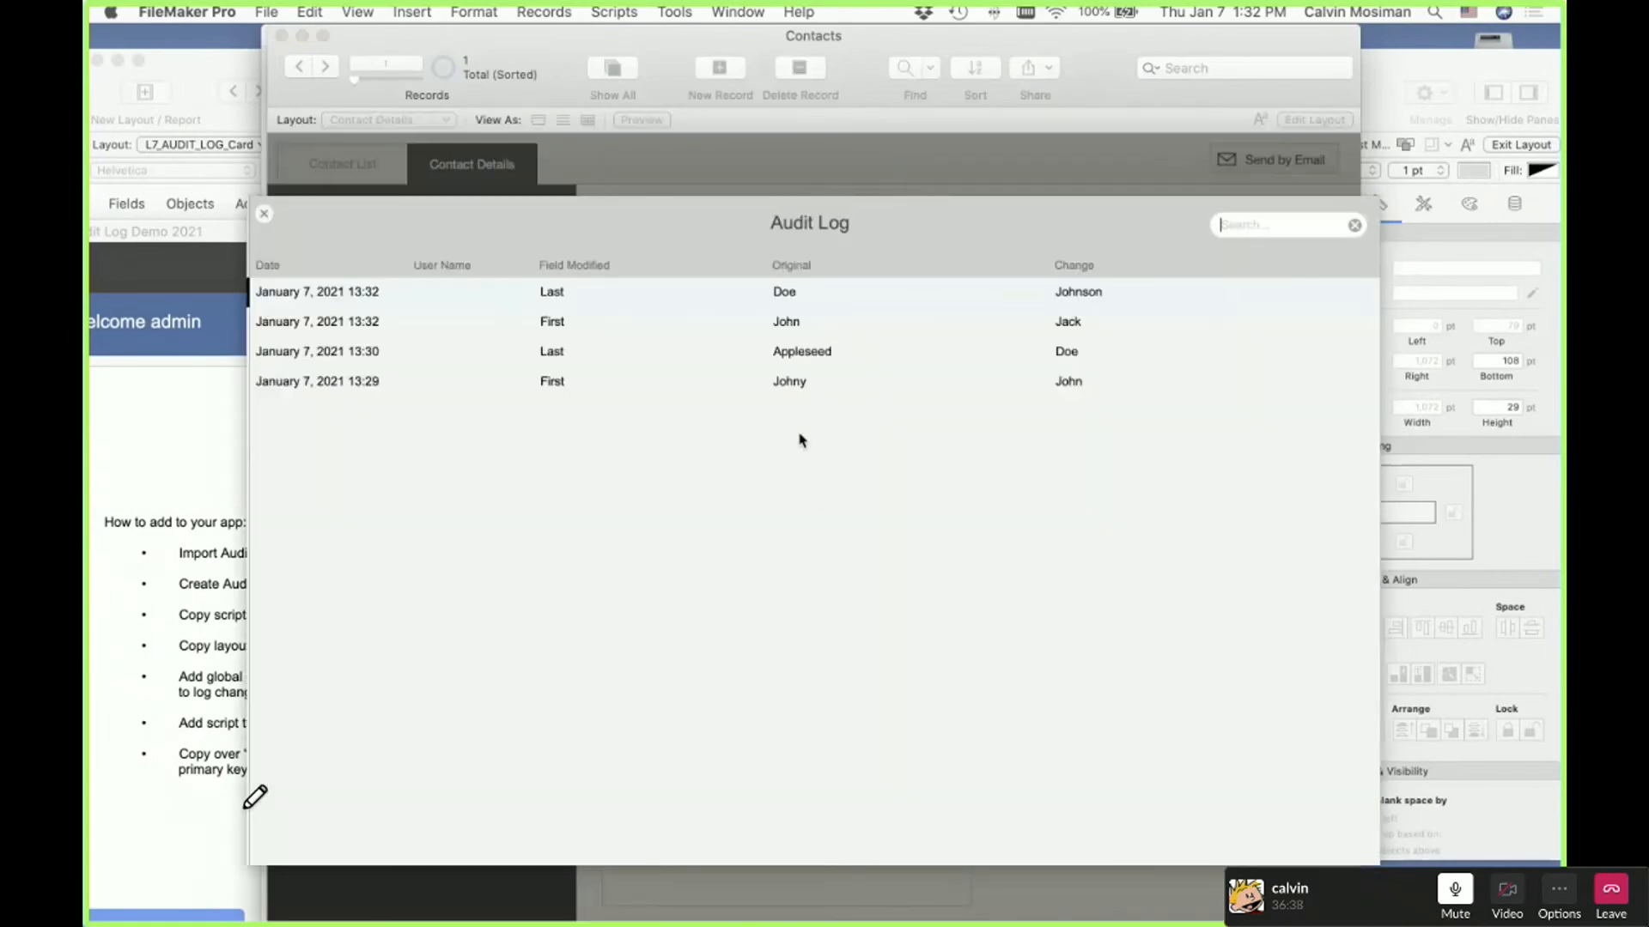
{"action": "left_click", "coordinate": [263, 215]}
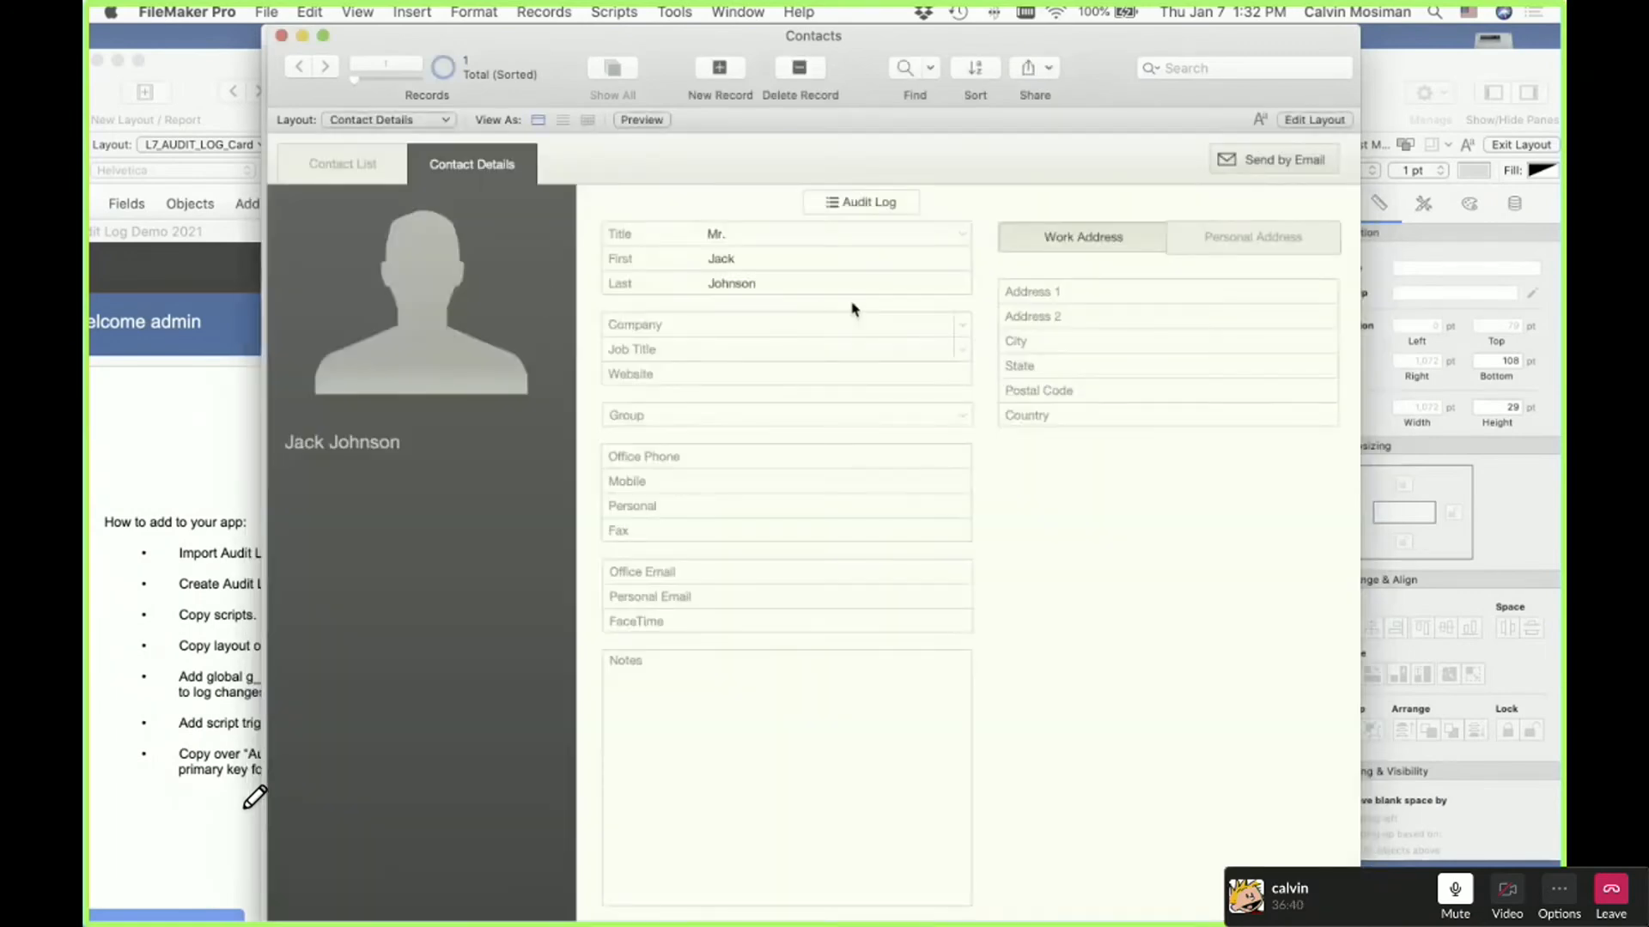
{"action": "left_click", "coordinate": [853, 261]}
{"action": "left_click", "coordinate": [858, 212]}
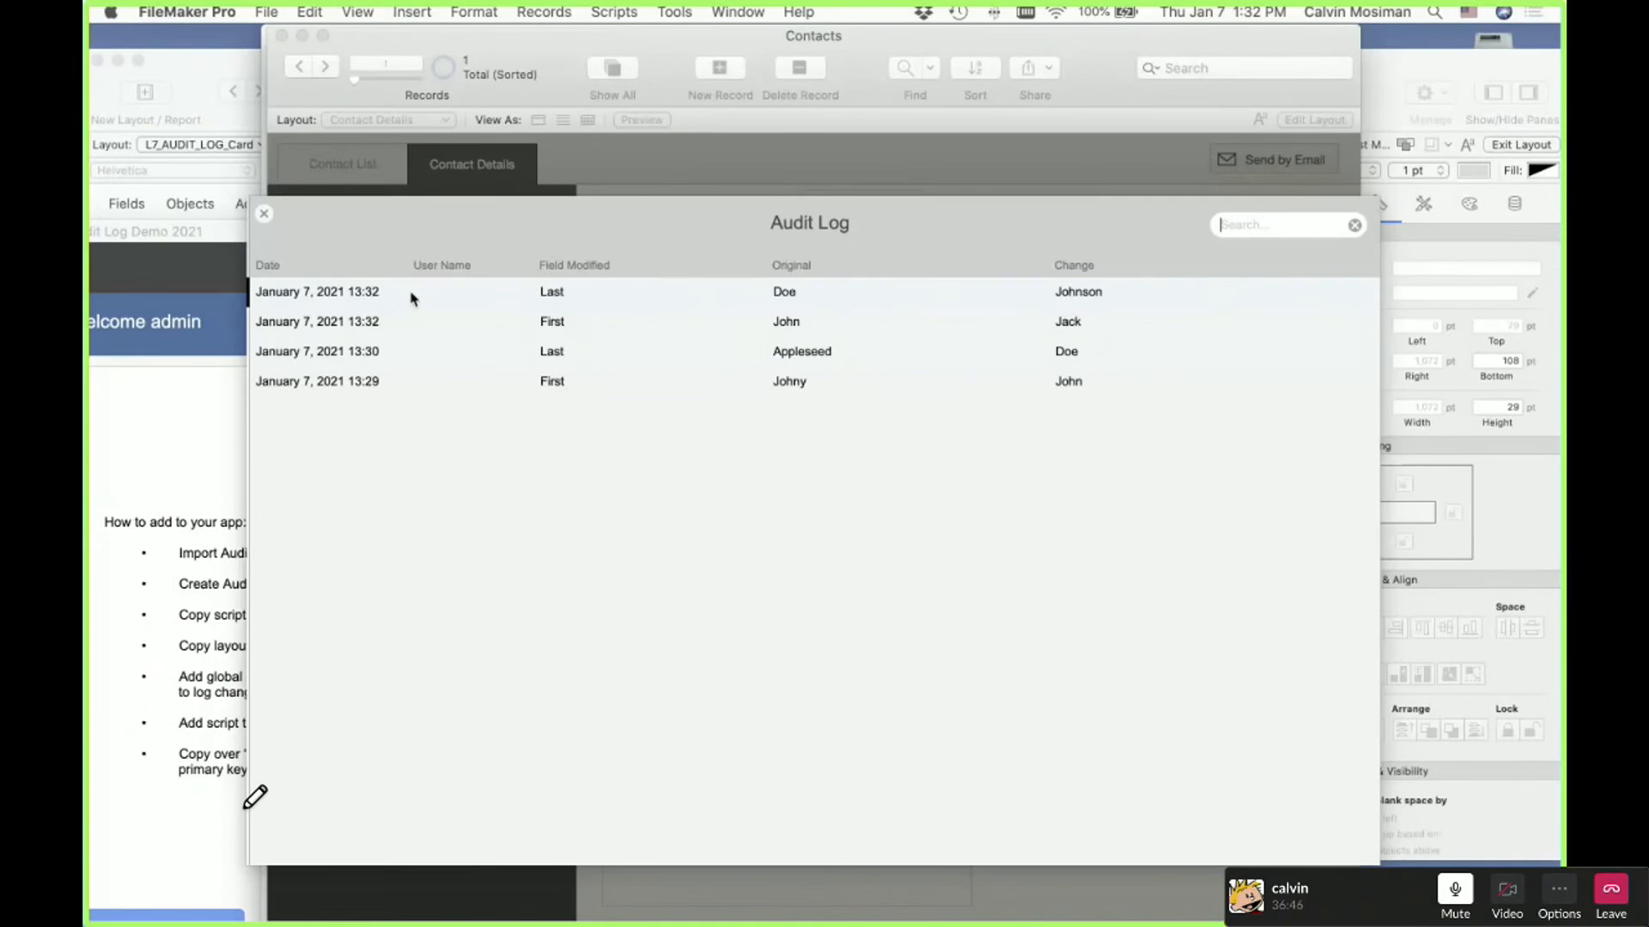
{"action": "left_click", "coordinate": [264, 215]}
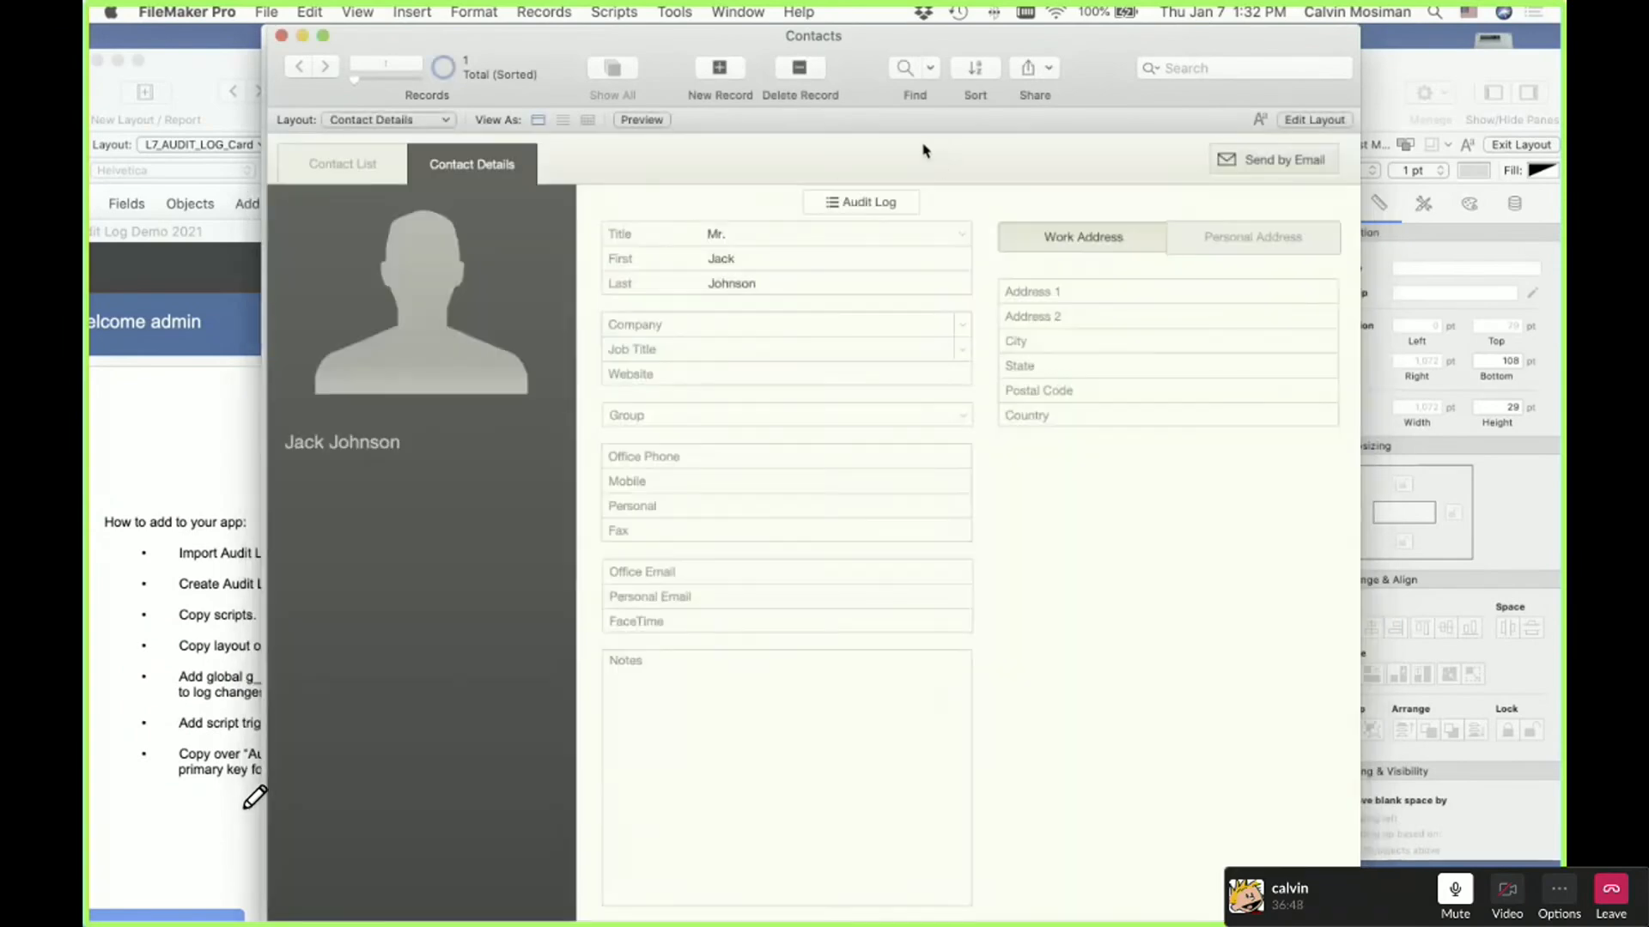
{"action": "key", "text": "super+l"}
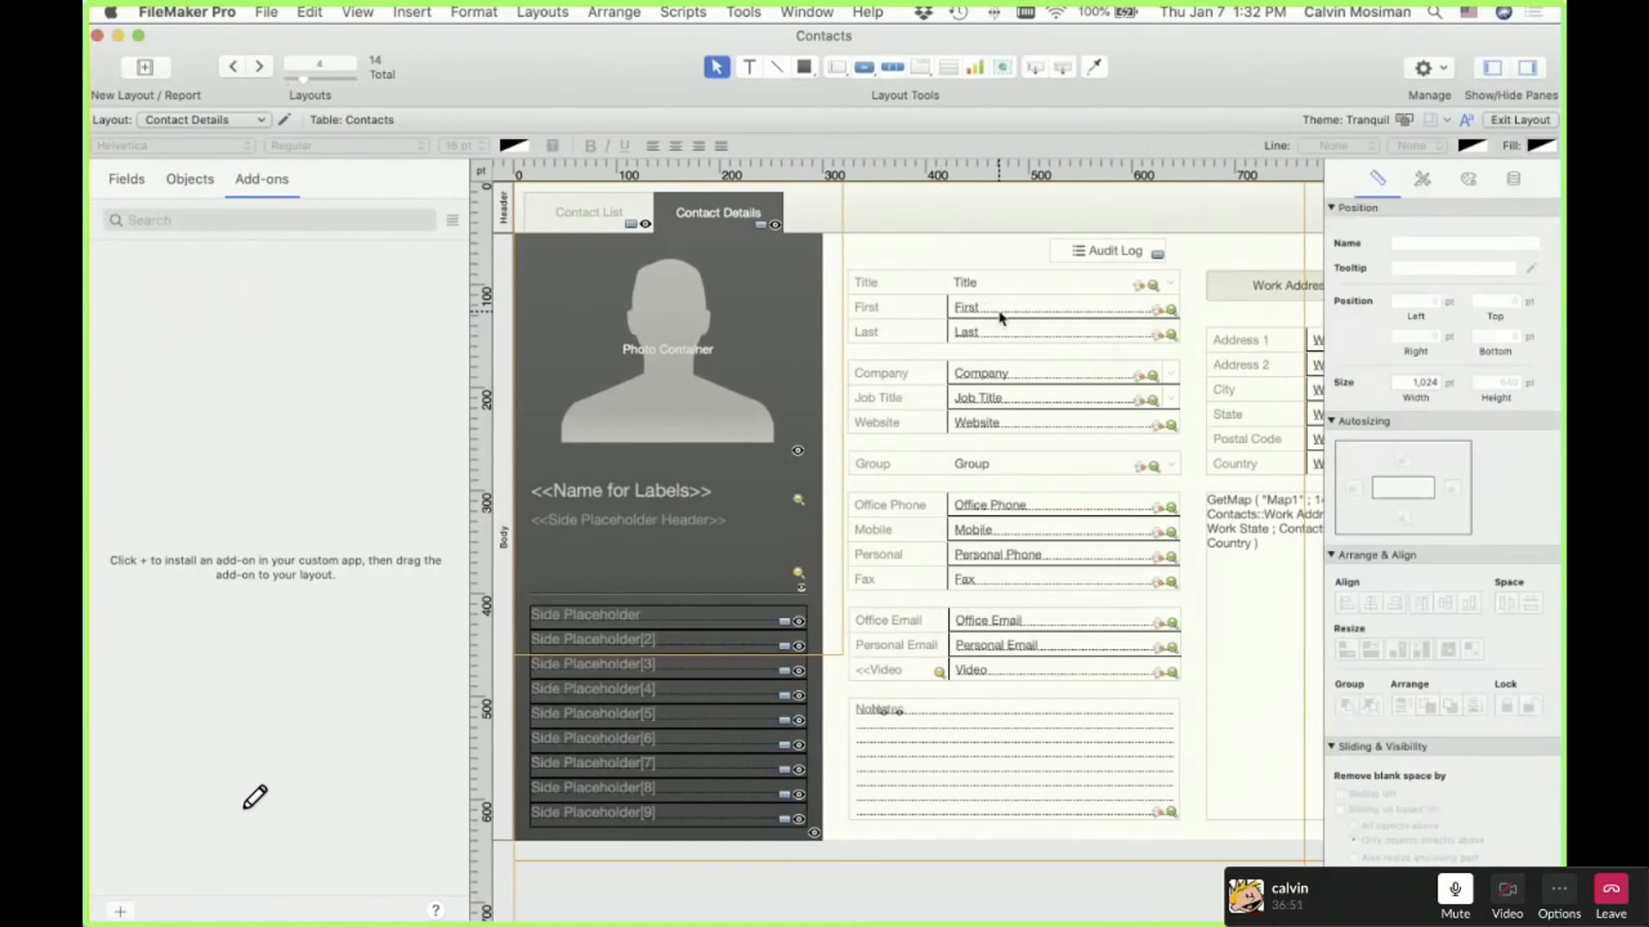
Select the Title, First and Last fields and open their script trigger settings
{"action": "left_click", "coordinate": [998, 313]}
{"action": "left_click", "coordinate": [995, 332], "text": "shift"}
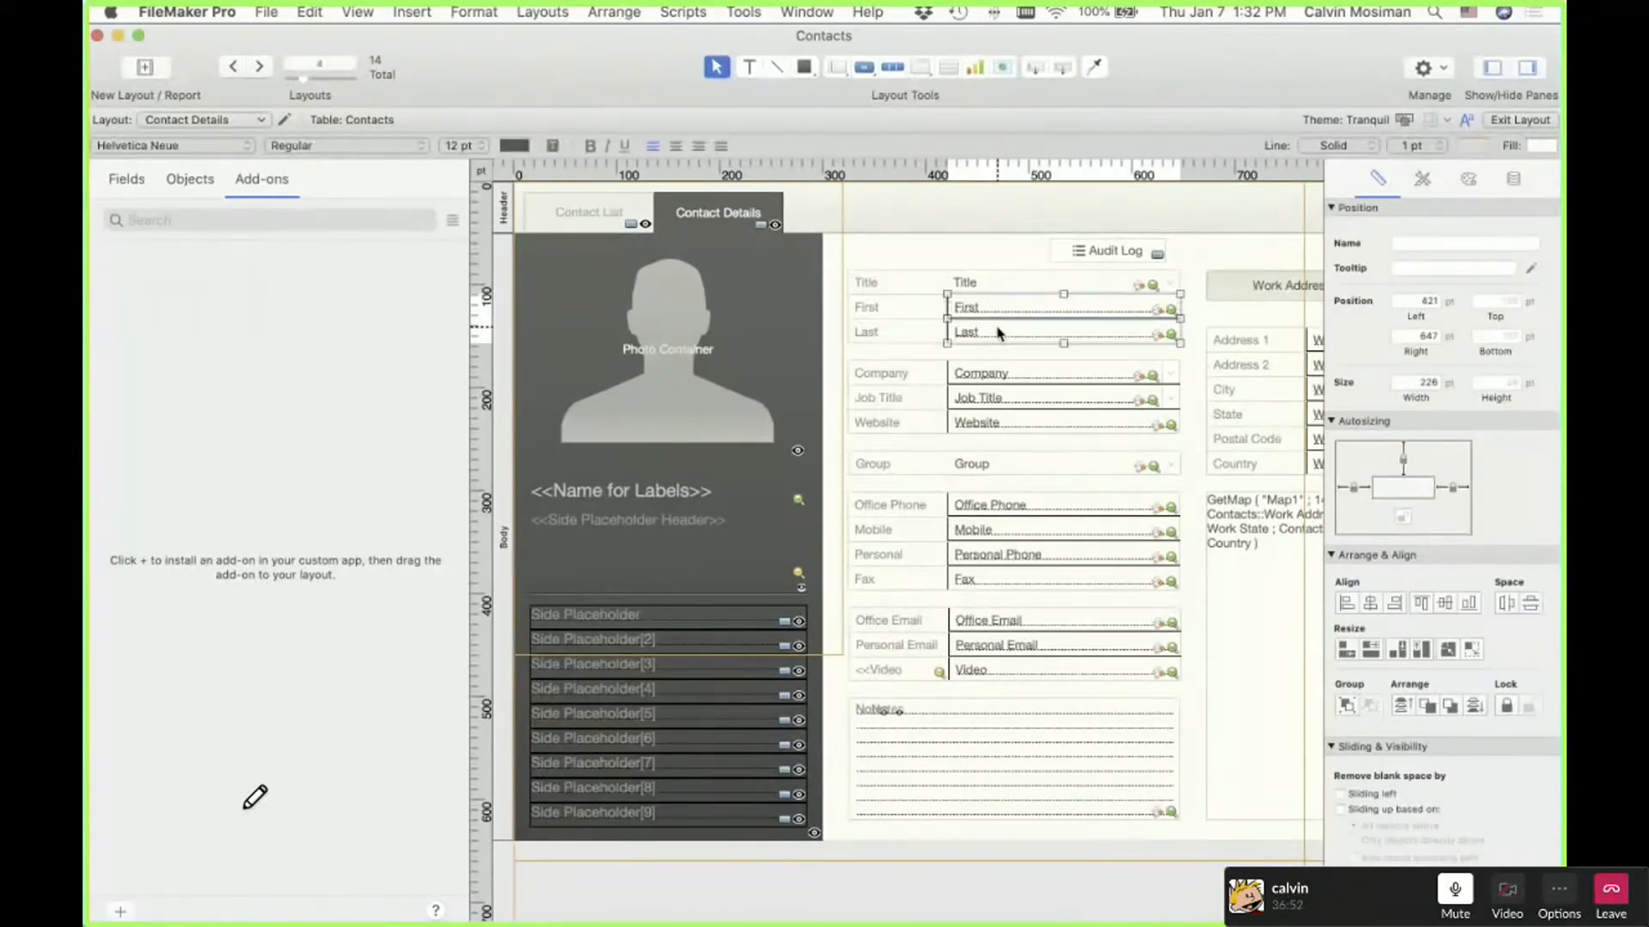
{"action": "left_click", "coordinate": [987, 284], "text": "shift"}
{"action": "right_click", "coordinate": [989, 285]}
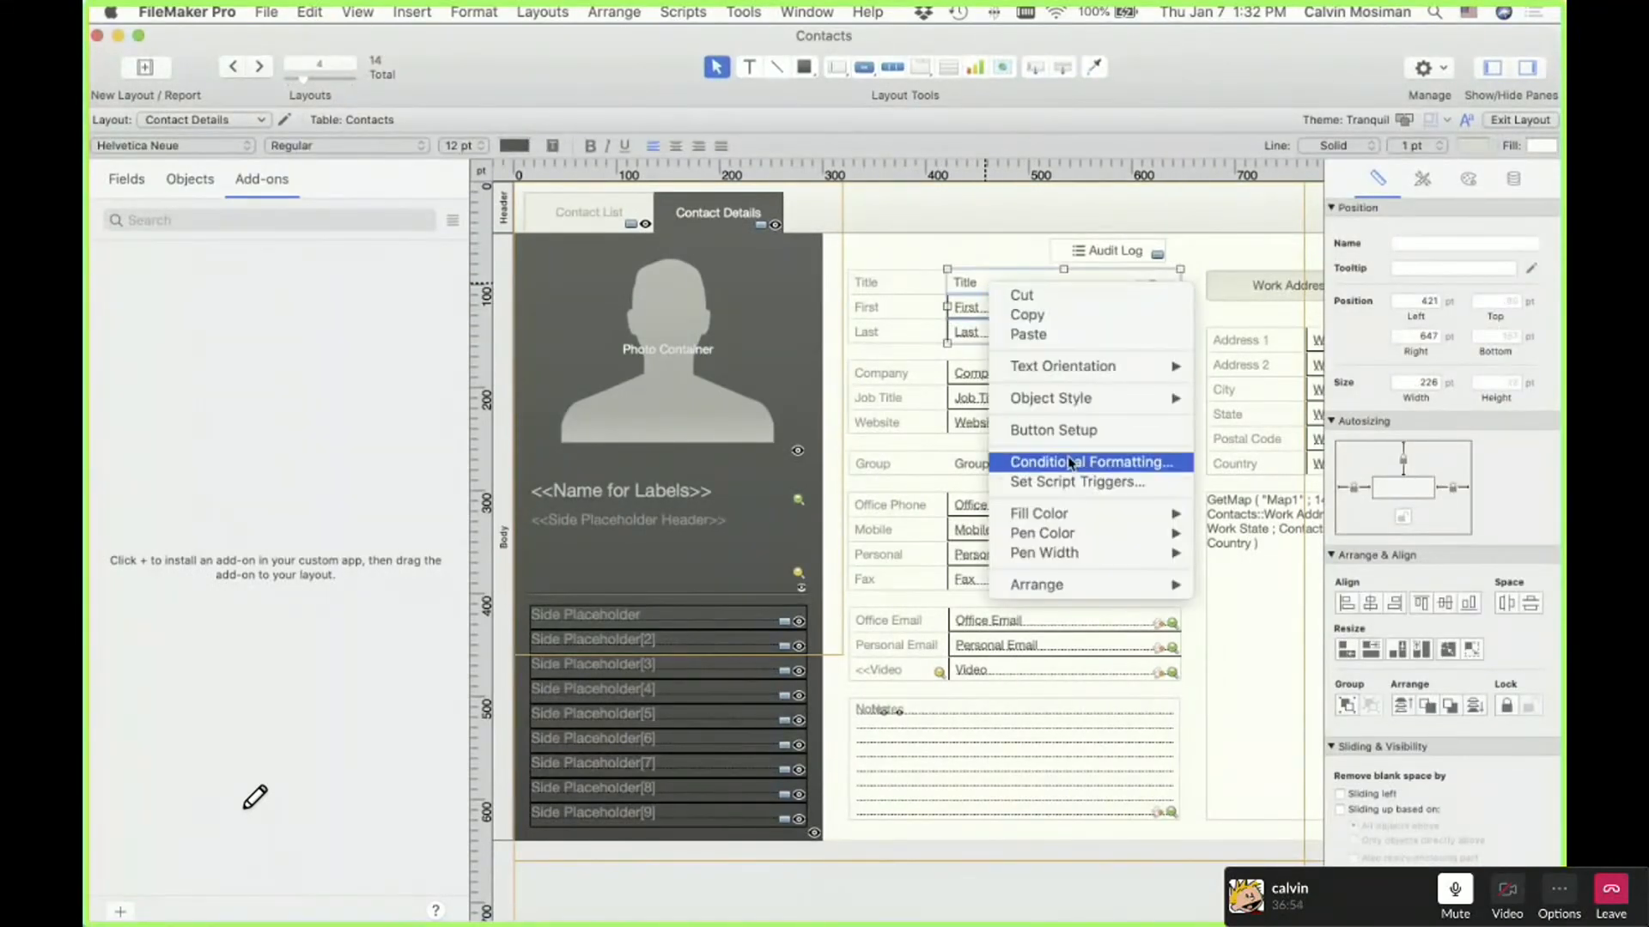
{"action": "left_click", "coordinate": [1070, 483]}
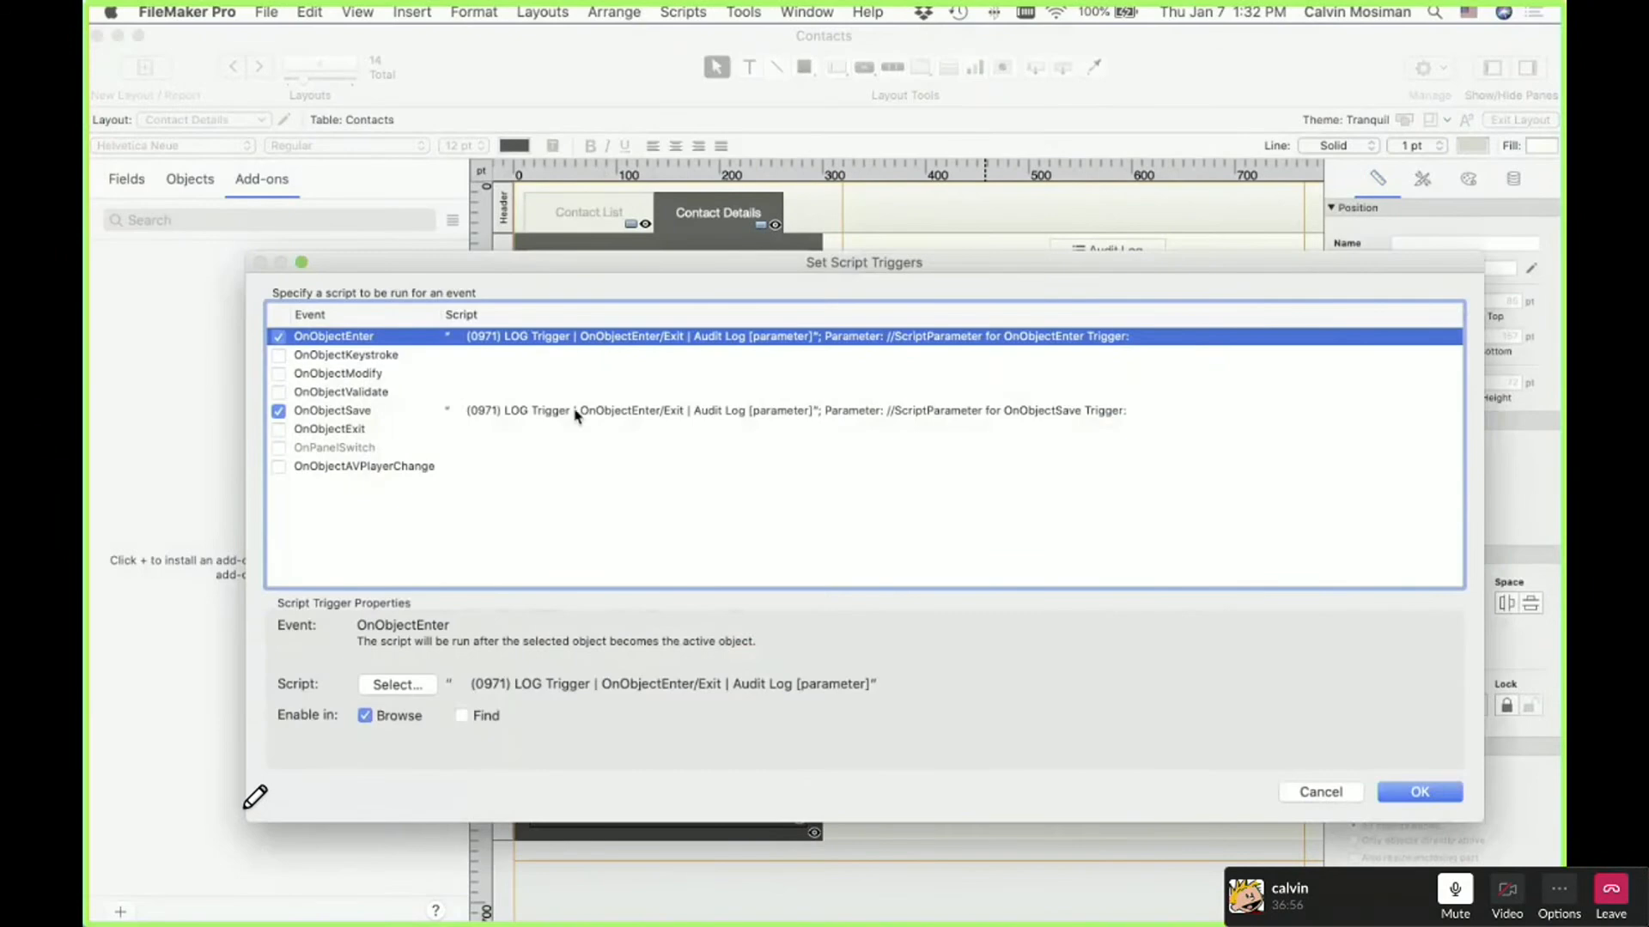
Confirm OnObjectSave runs 0971 LOG Trigger with the $$UserName parameter, and apply
{"action": "left_click", "coordinate": [589, 413]}
{"action": "double_click", "coordinate": [589, 413]}
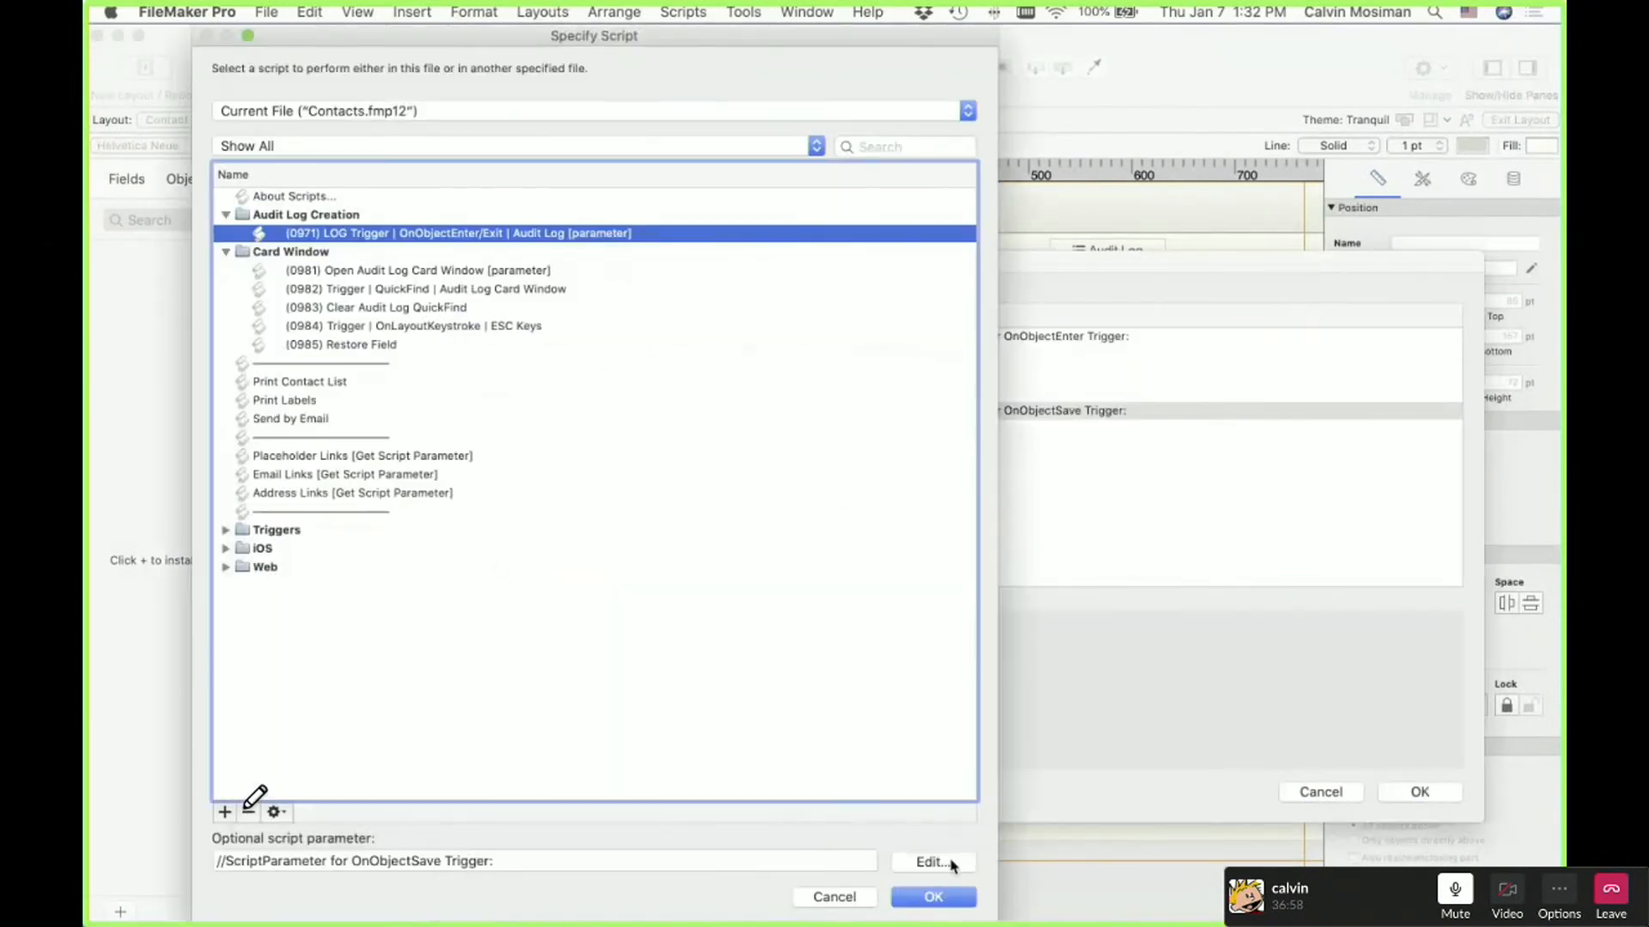
{"action": "key", "text": "Return"}
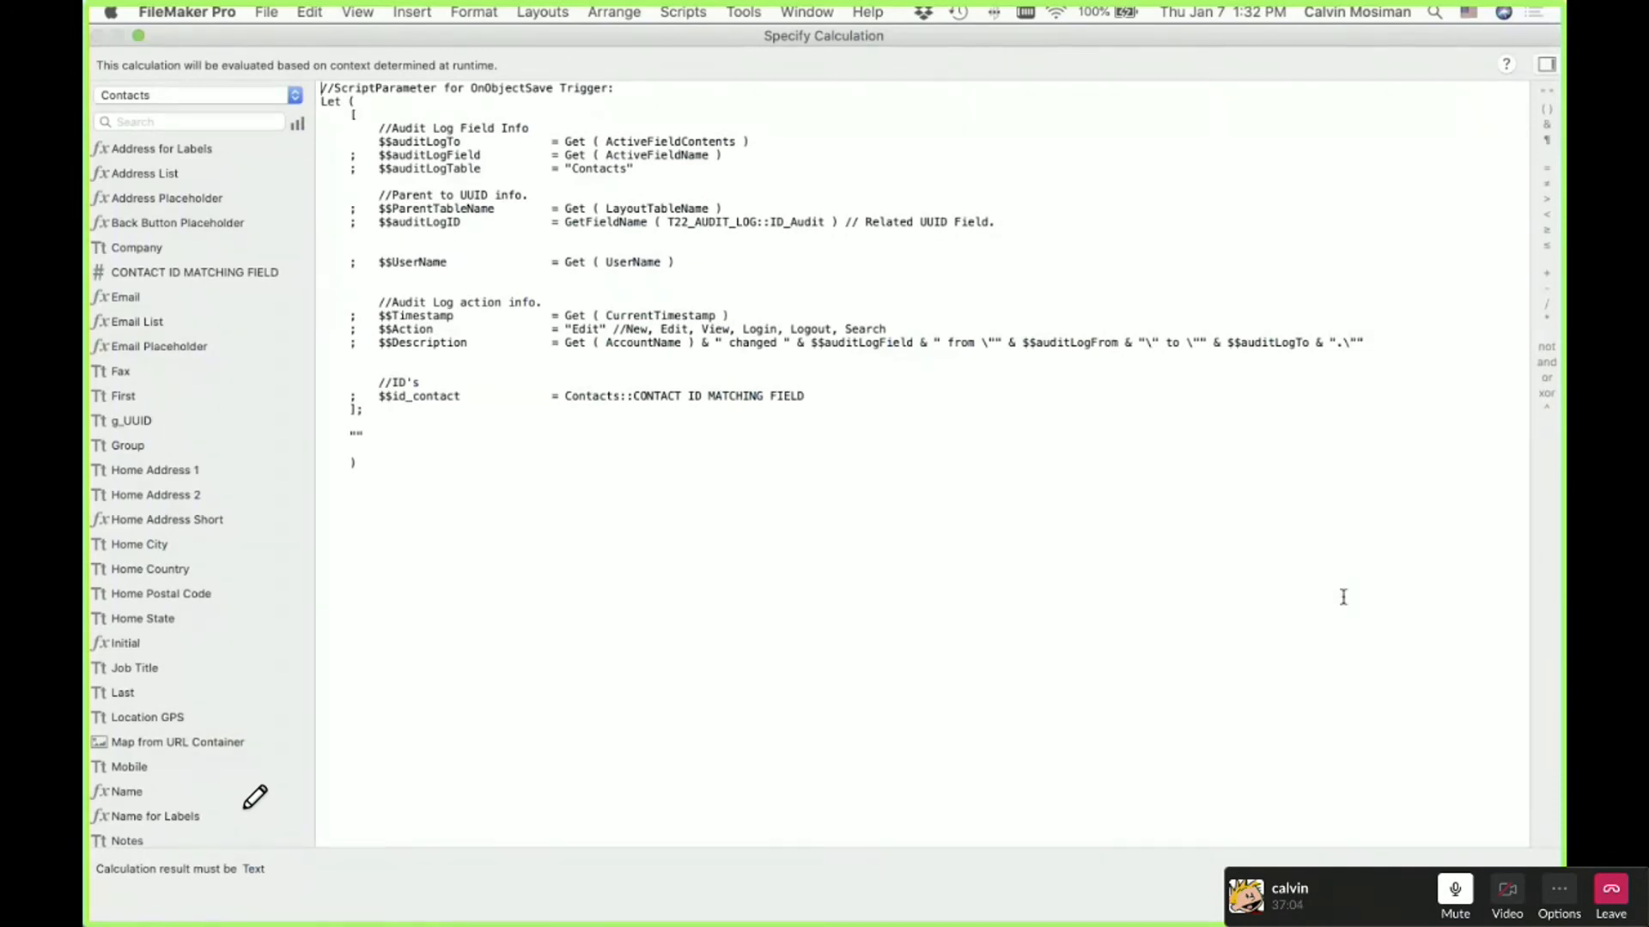
{"action": "left_click", "coordinate": [1498, 898]}
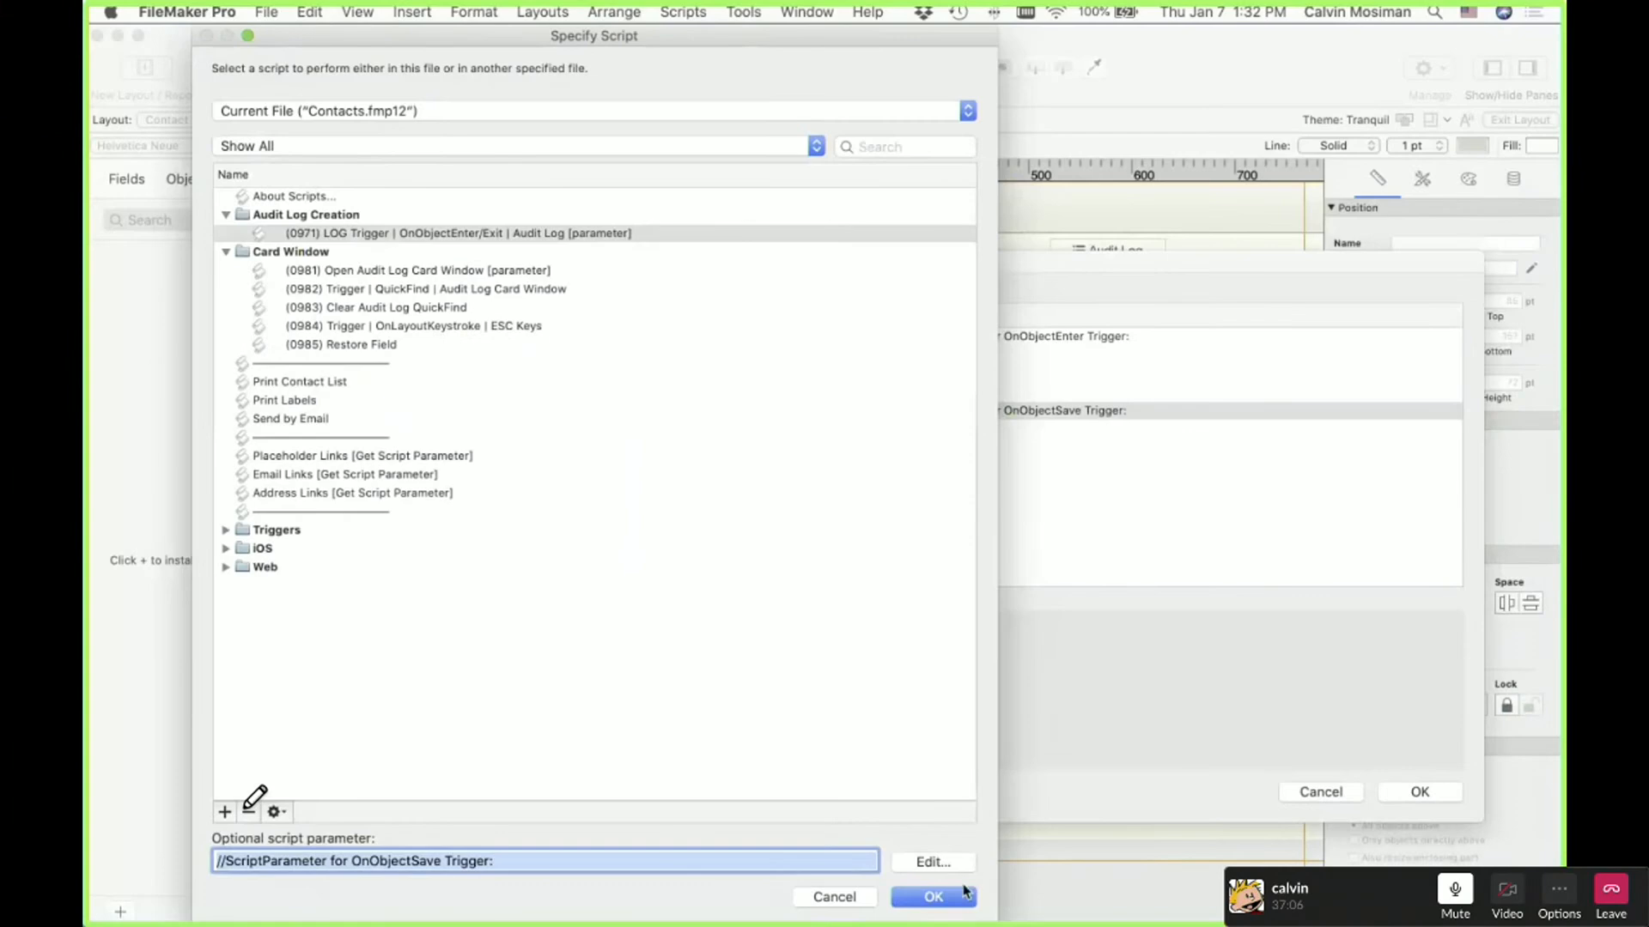
{"action": "left_click", "coordinate": [938, 900]}
{"action": "left_click", "coordinate": [1419, 791]}
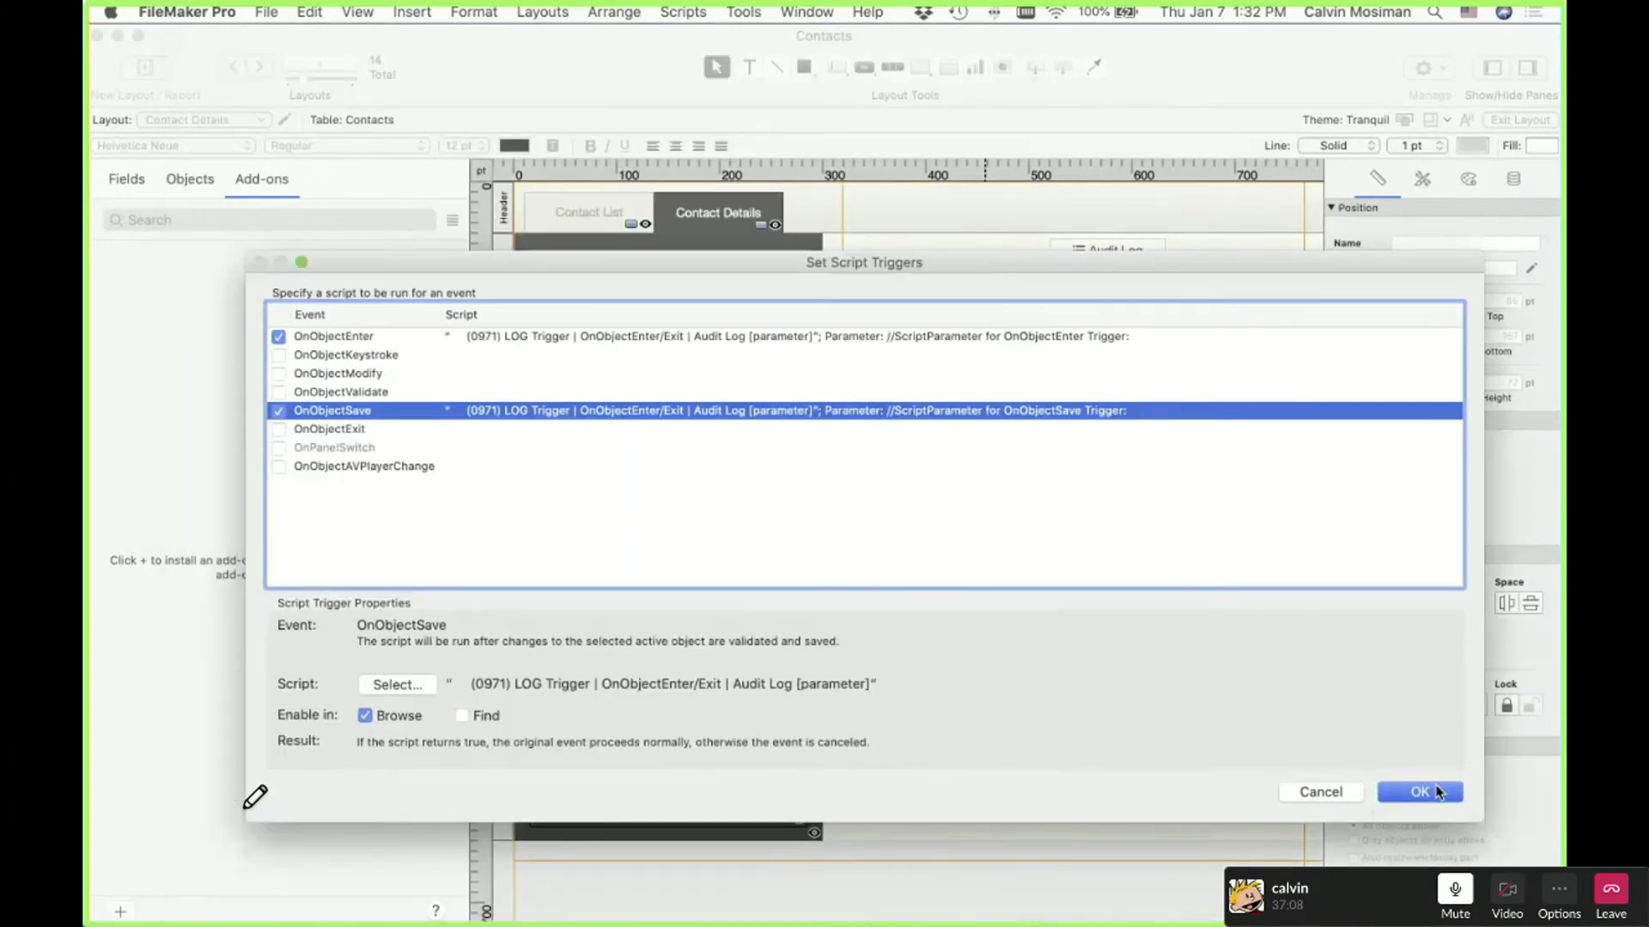
Create a new table-view layout on T22_AUDIT_LOG with all fields and show all records
{"action": "key", "text": "super+b"}
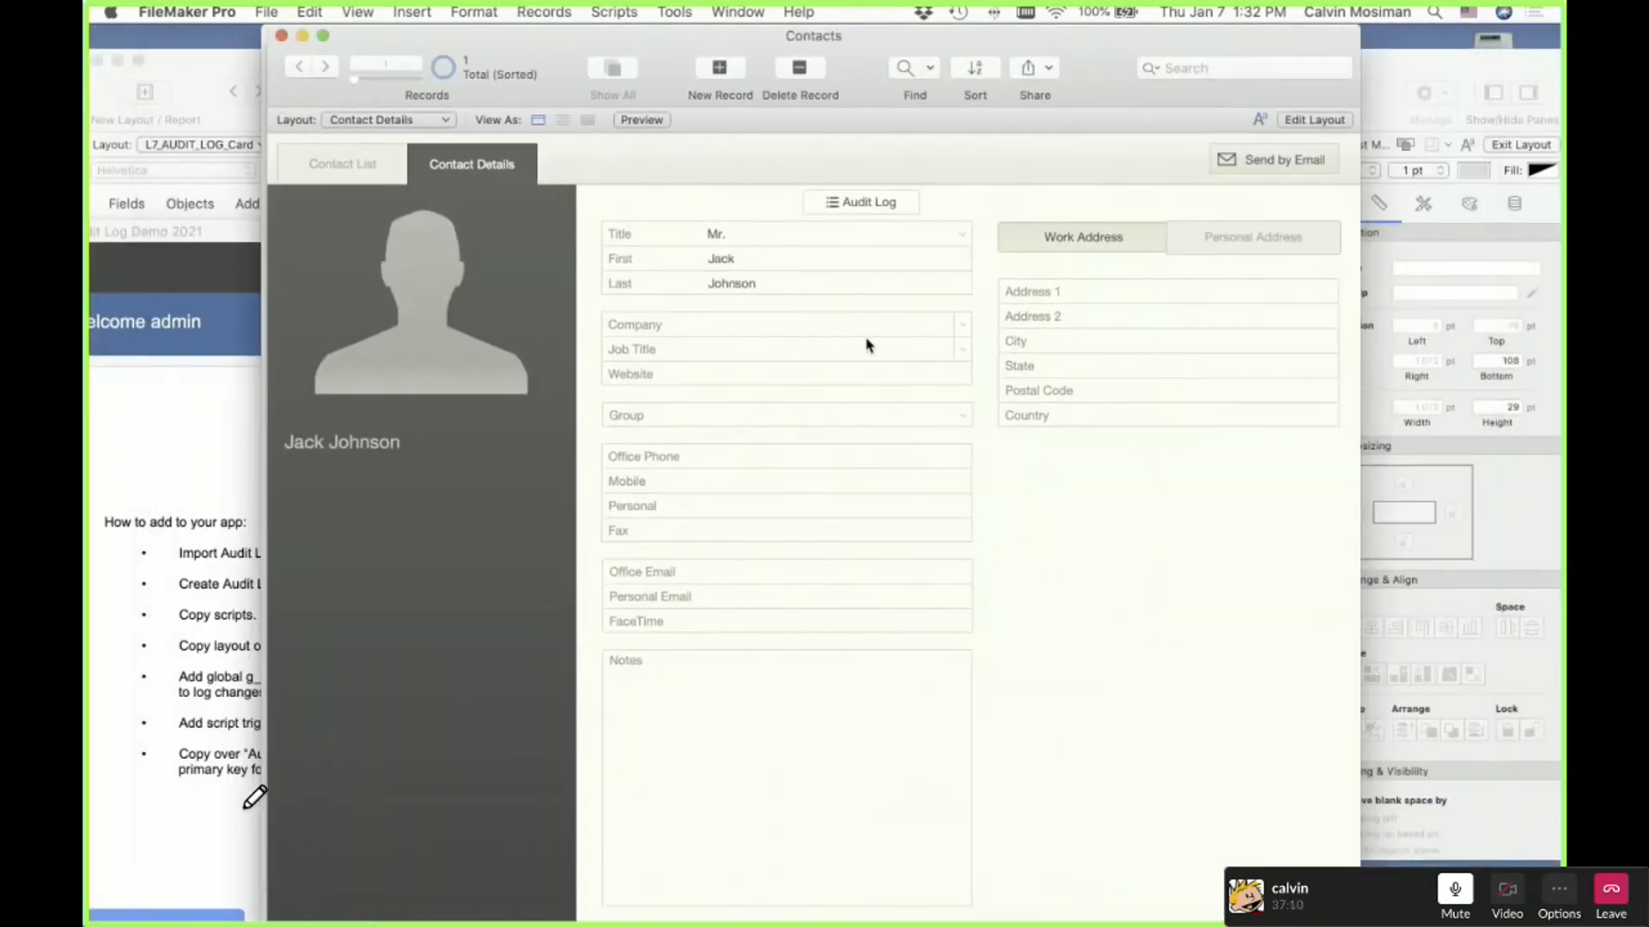
{"action": "key", "text": "super+shift+l"}
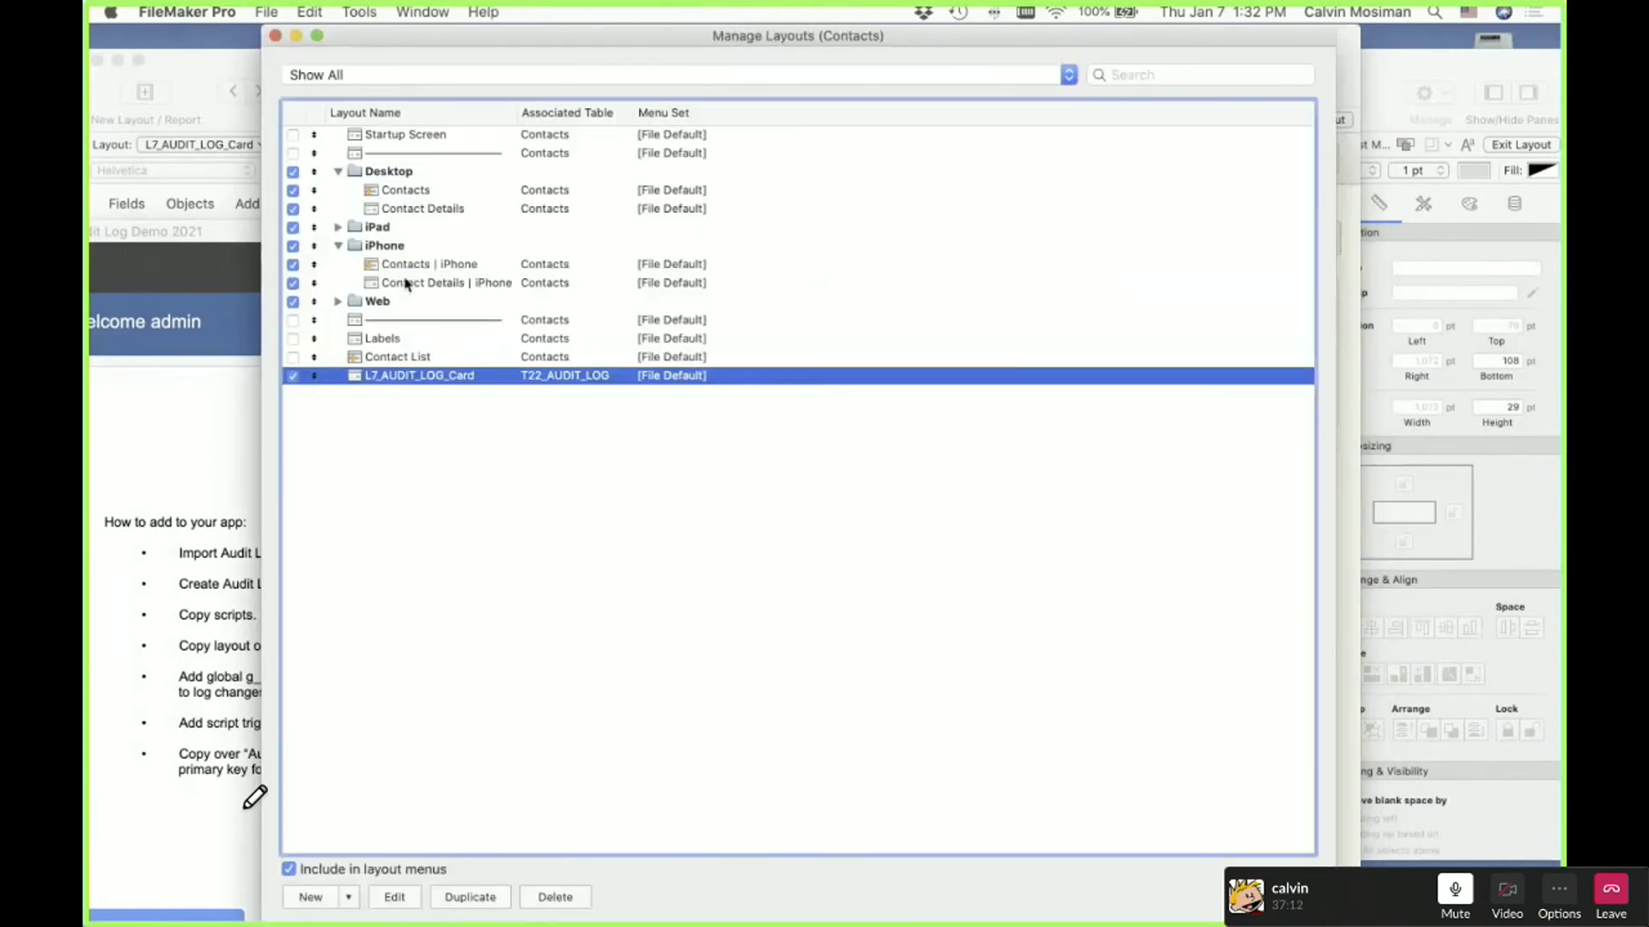
{"action": "left_click", "coordinate": [311, 897]}
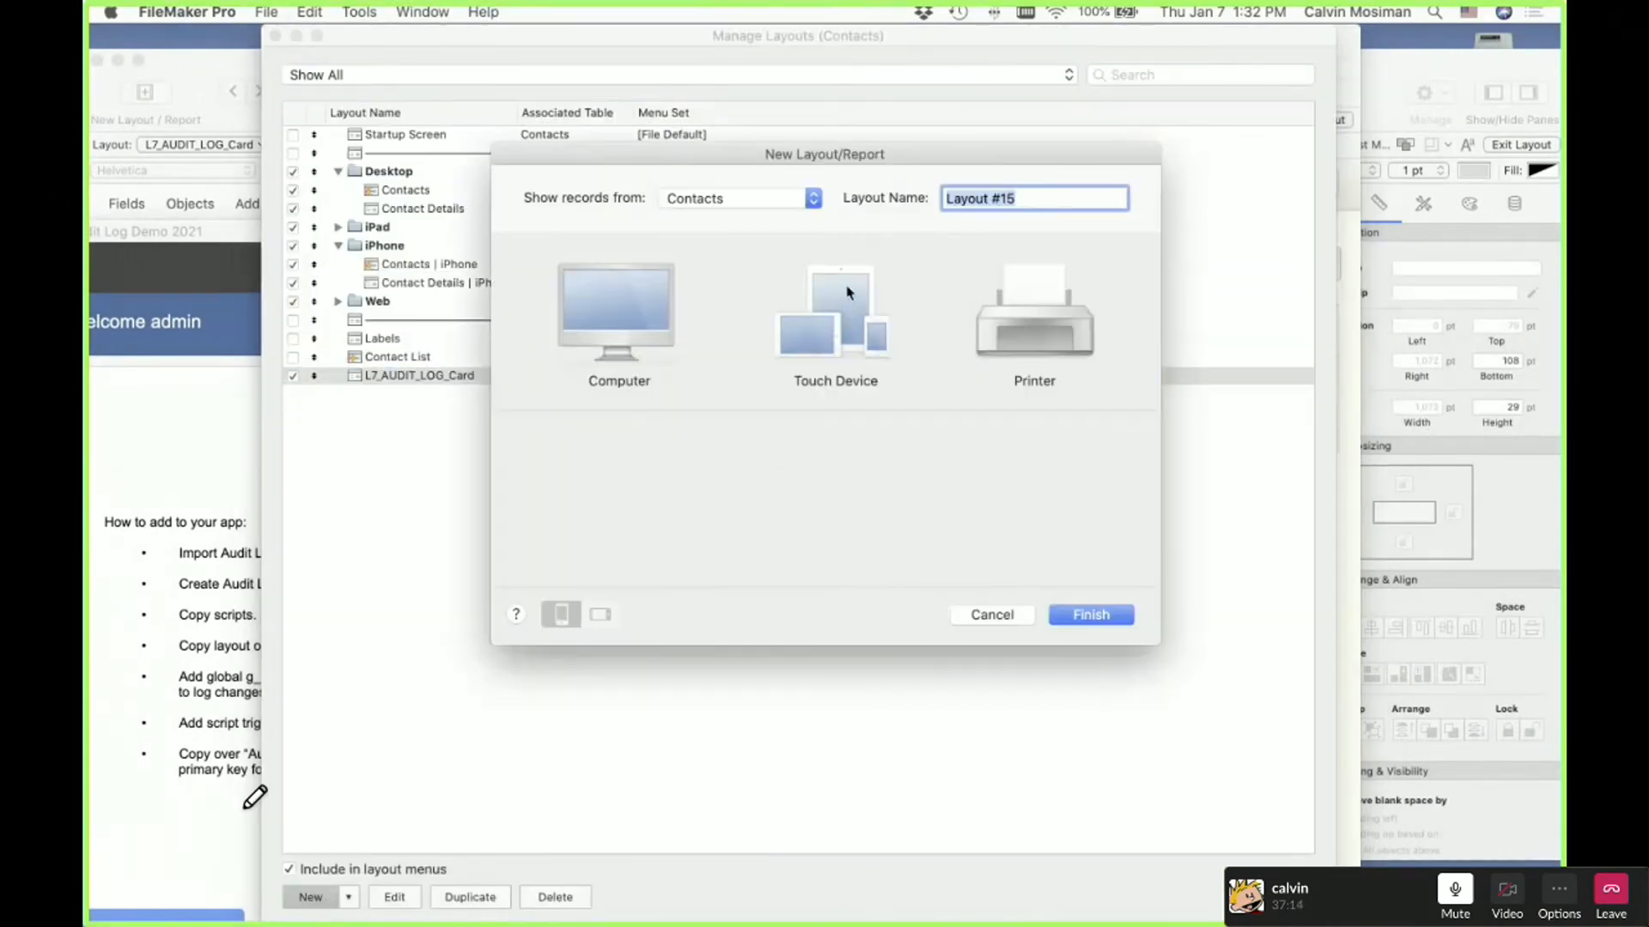
{"action": "left_click", "coordinate": [743, 189]}
{"action": "left_click", "coordinate": [729, 219]}
{"action": "left_click", "coordinate": [1091, 615]}
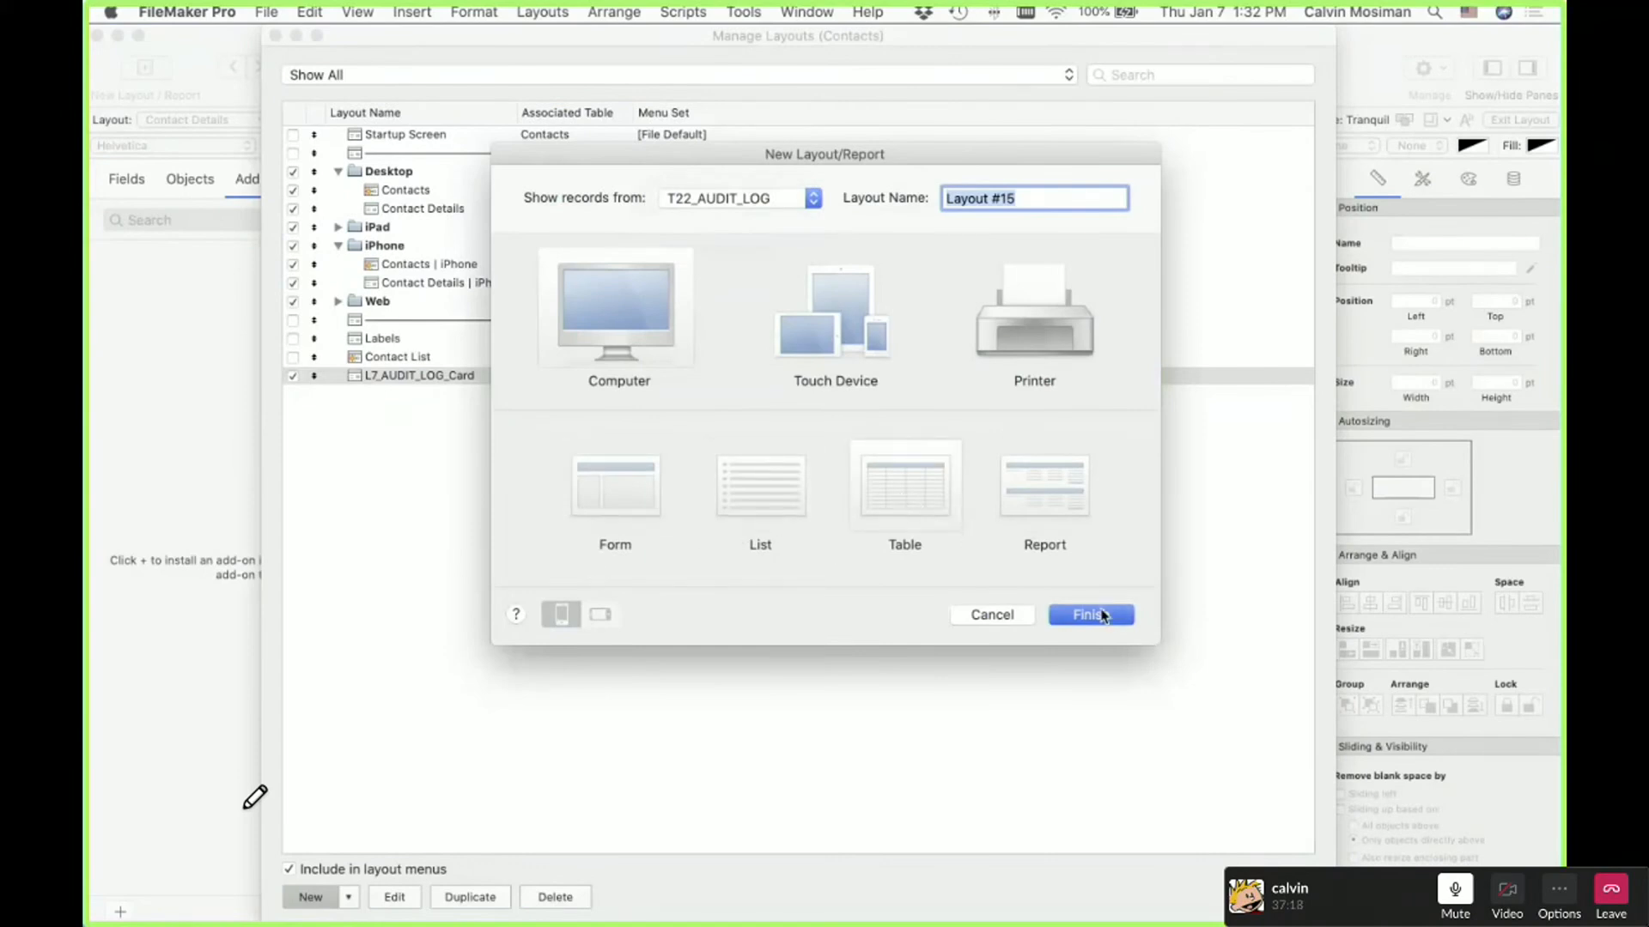
{"action": "key", "text": "super+a"}
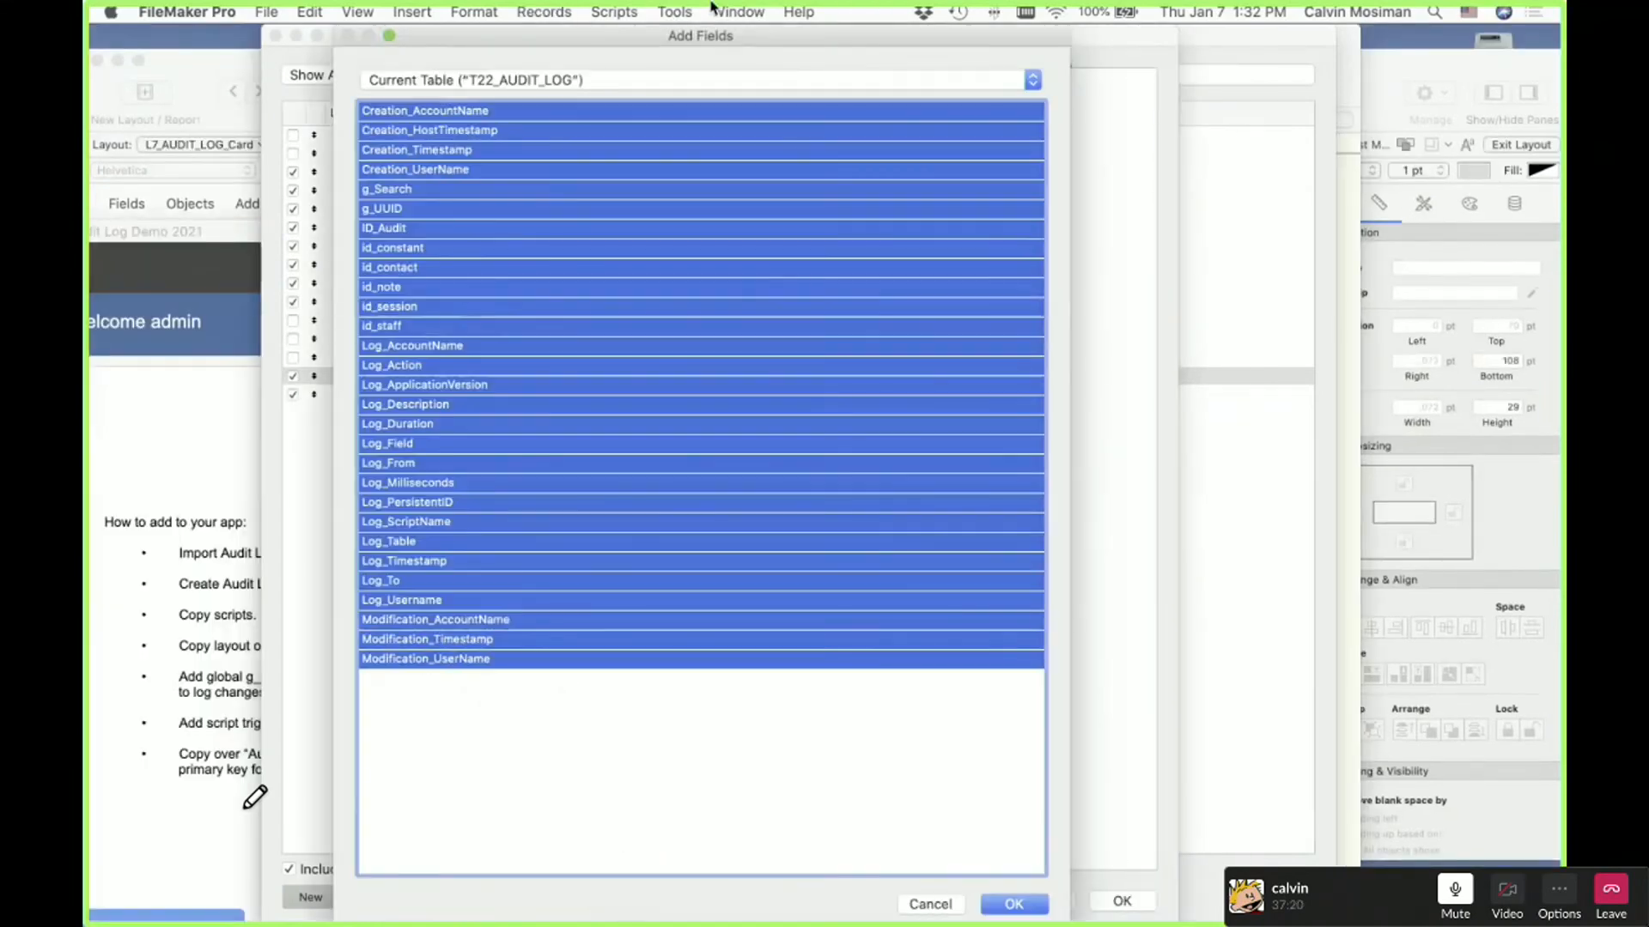
{"action": "left_click", "coordinate": [1014, 905]}
{"action": "left_click", "coordinate": [1122, 901]}
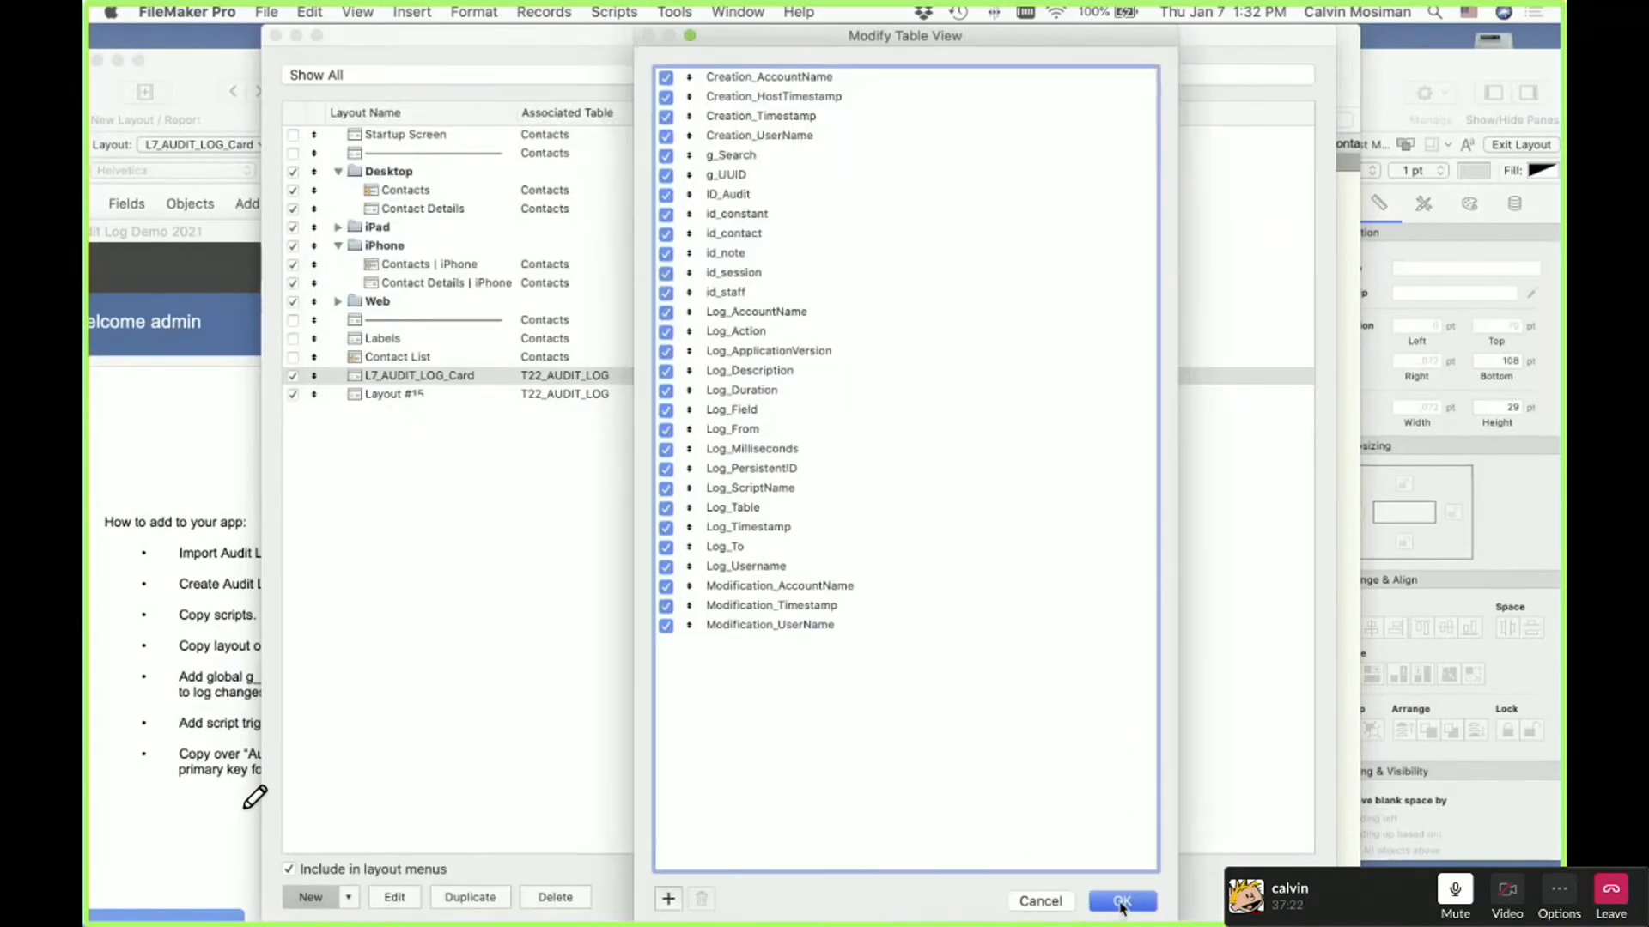
{"action": "key", "text": "super+w"}
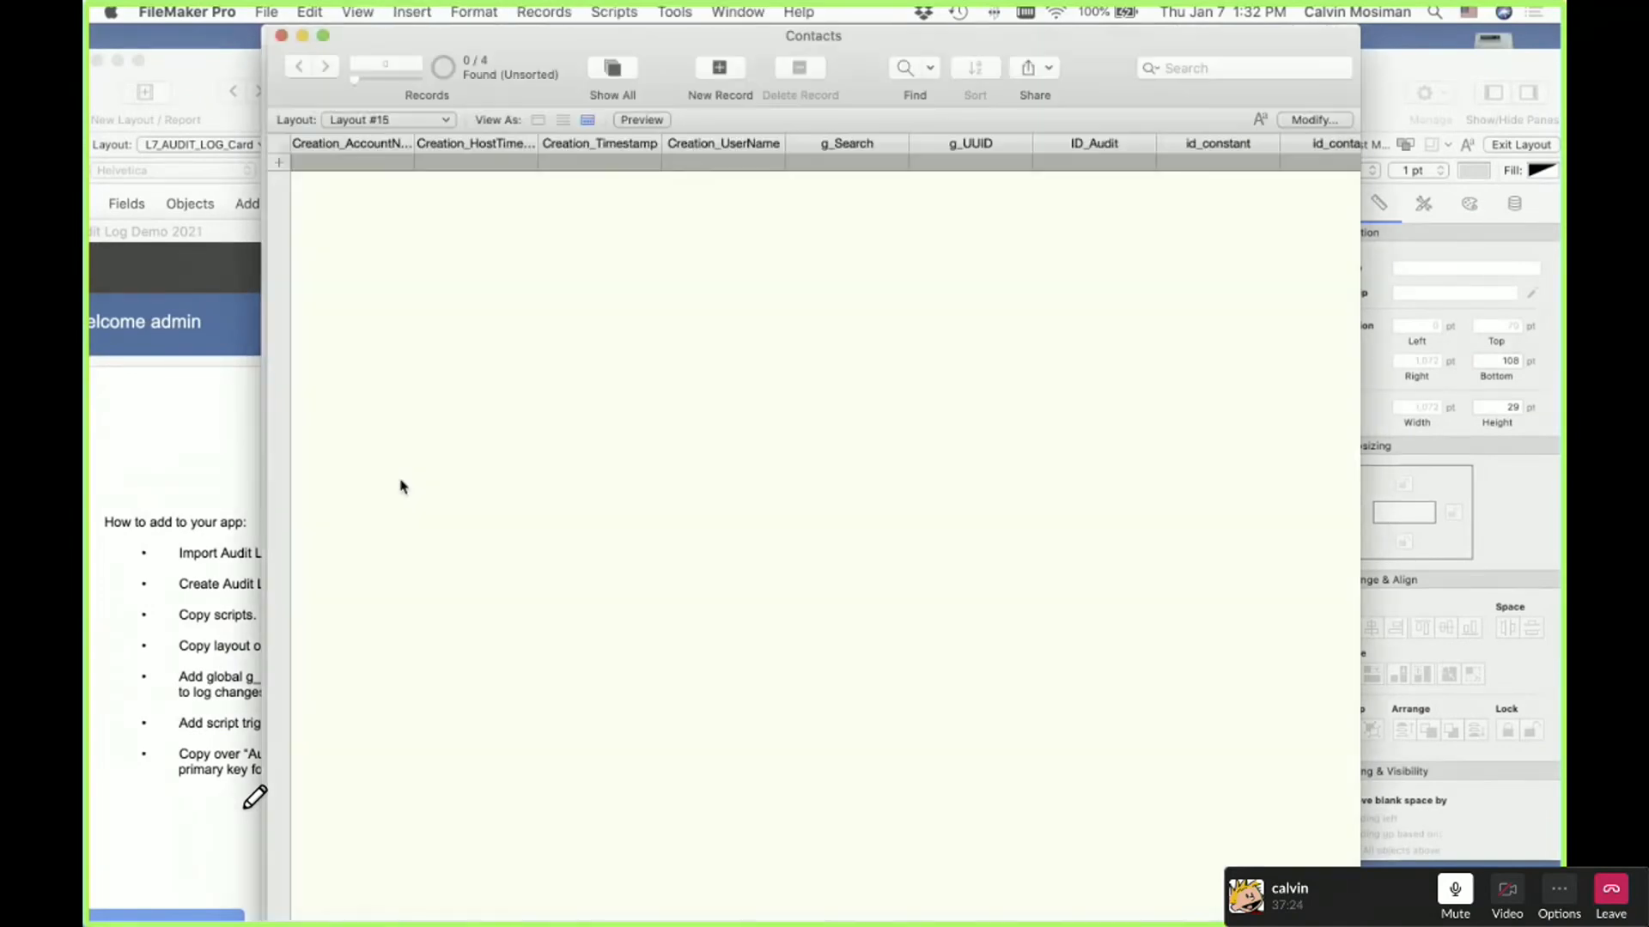
{"action": "key", "text": "super+j"}
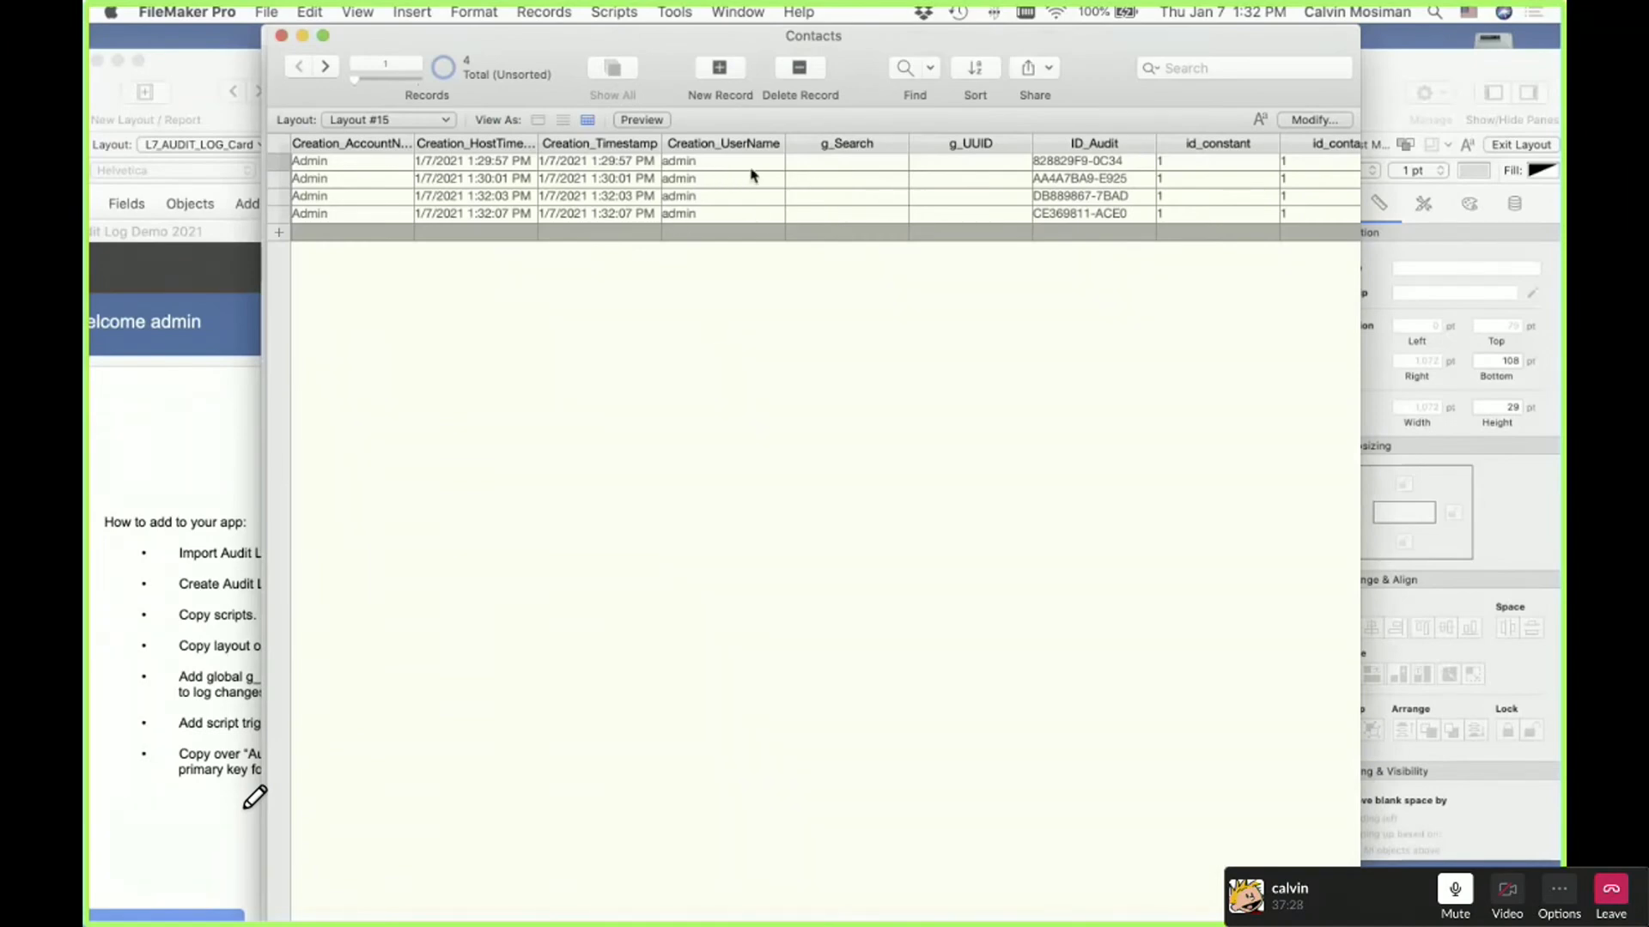
Move Log_Username to the first column and hide the seven Creation, g_UUID and ID_Audit columns
{"action": "left_click", "coordinate": [1315, 121]}
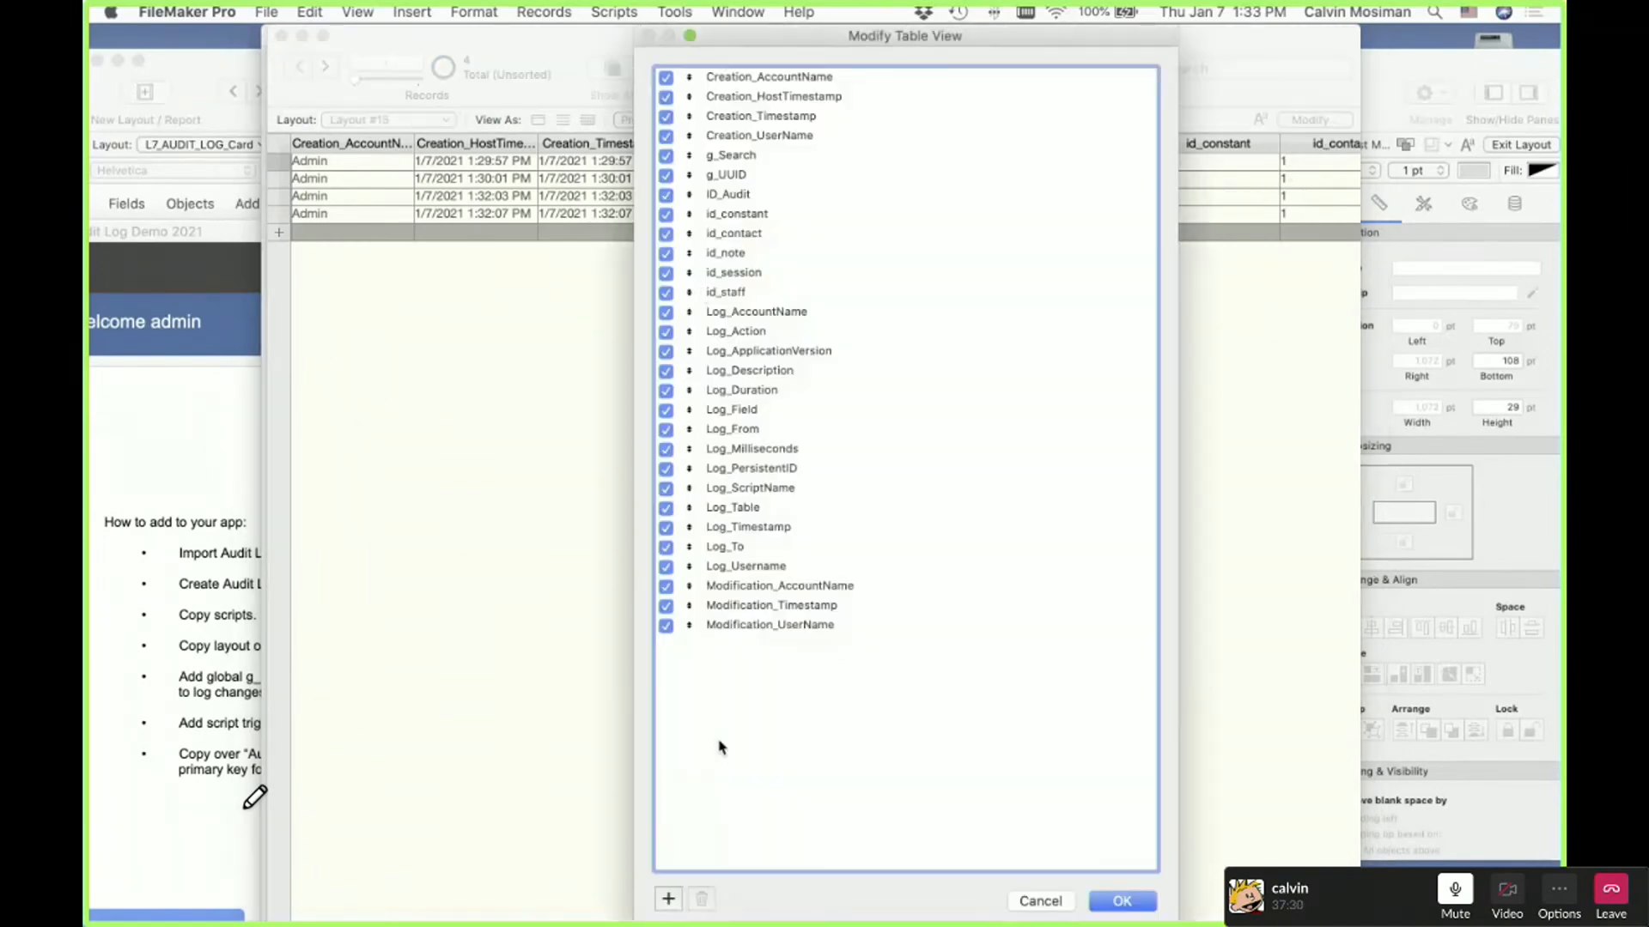
{"action": "left_click", "coordinate": [751, 563]}
{"action": "left_click_drag", "start_coordinate": [688, 566], "coordinate": [723, 81]}
{"action": "left_click", "coordinate": [771, 96]}
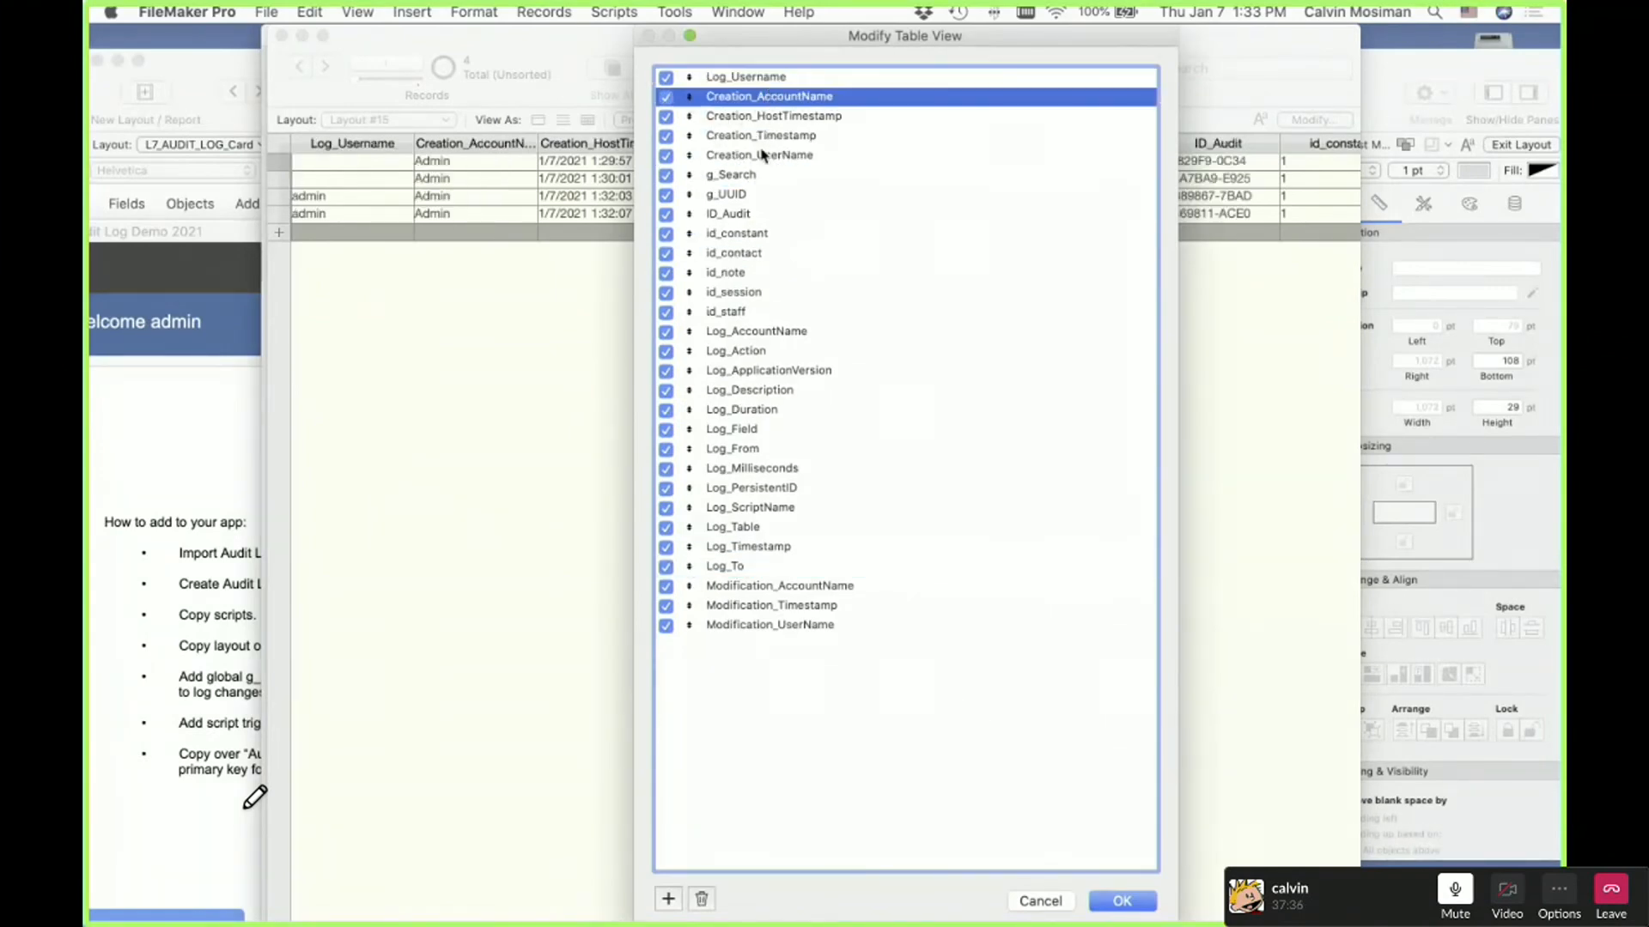
{"action": "left_click", "coordinate": [745, 195], "text": "shift"}
{"action": "left_click", "coordinate": [745, 214], "text": "shift"}
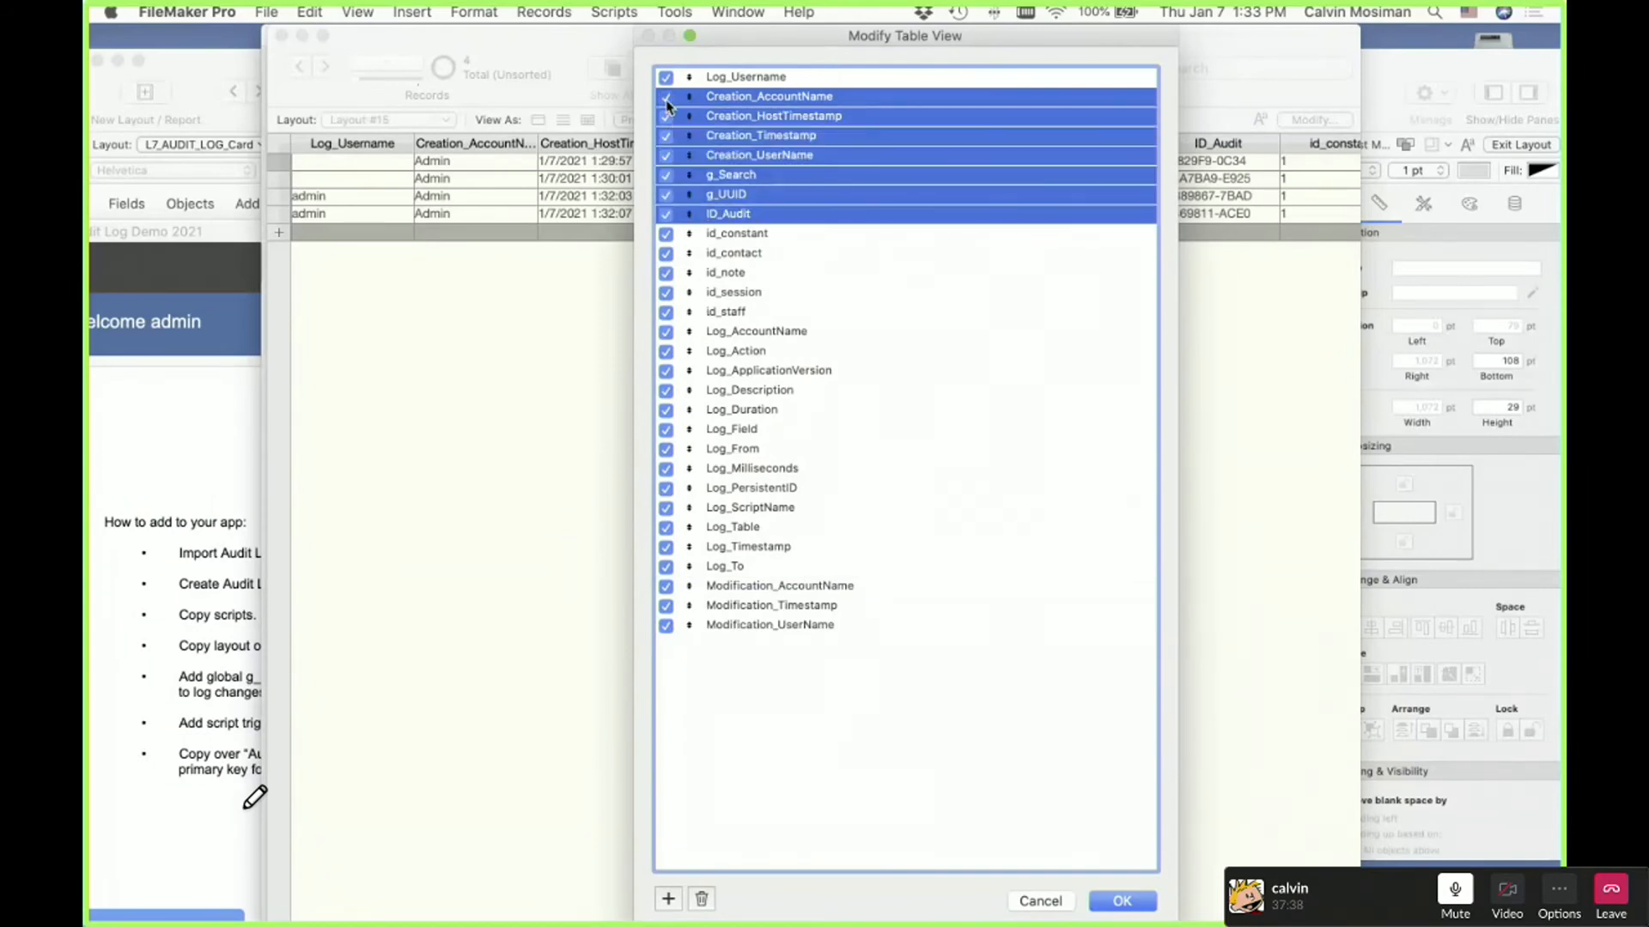
{"action": "left_click", "coordinate": [666, 98]}
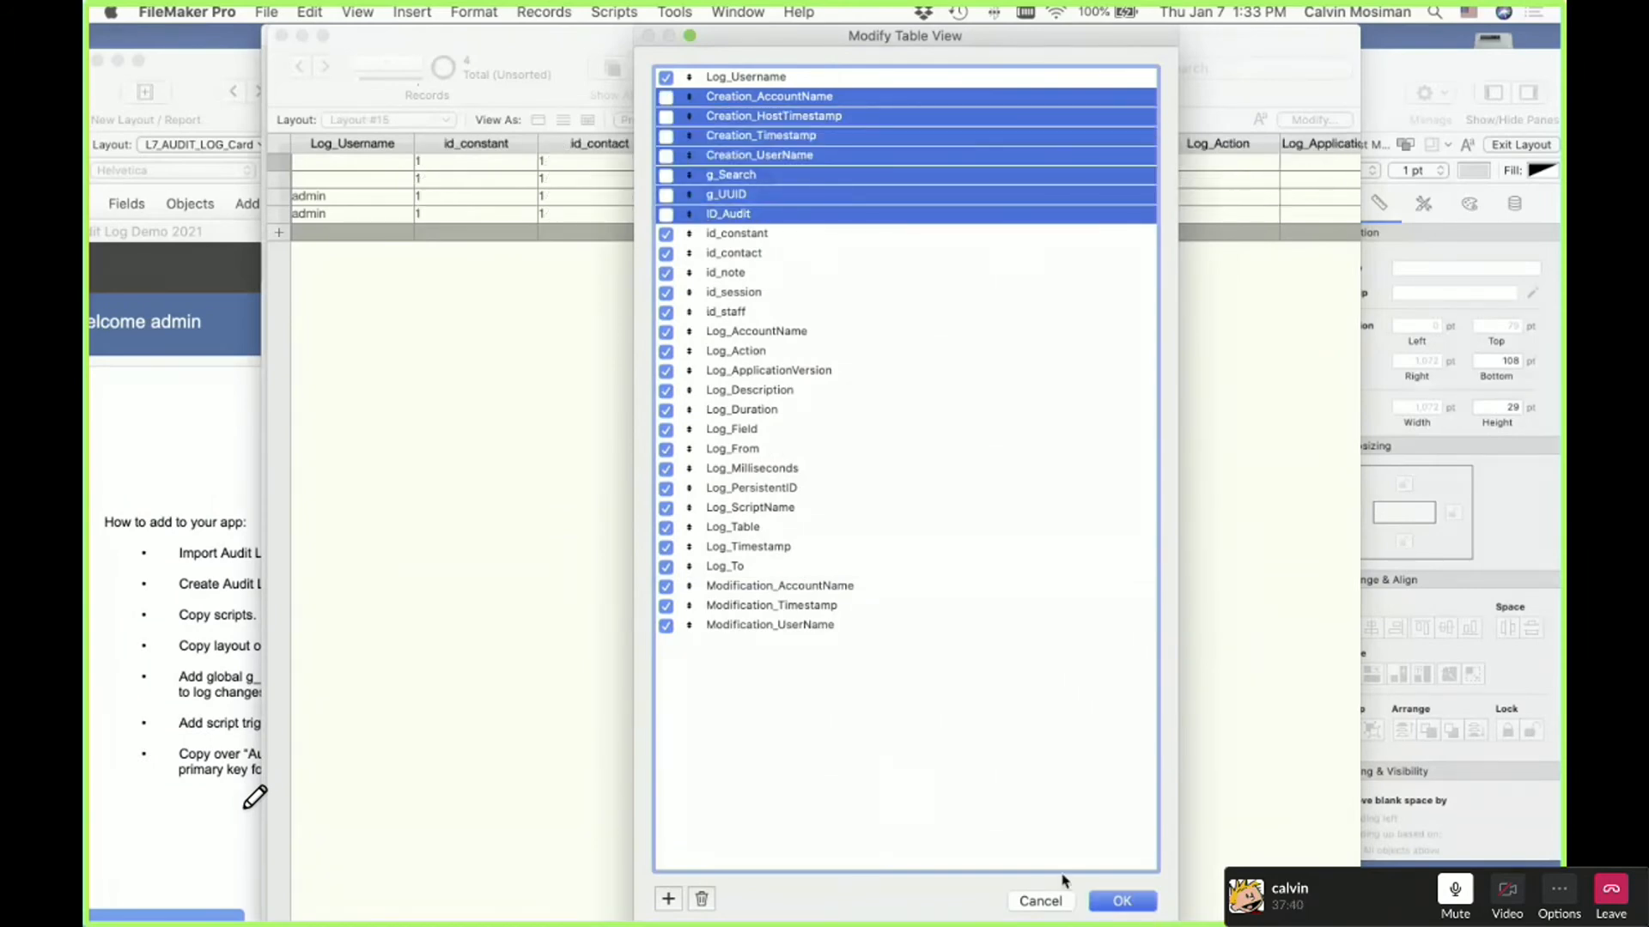
{"action": "left_click", "coordinate": [1122, 901]}
{"action": "left_click_drag", "start_coordinate": [366, 38], "coordinate": [667, 43]}
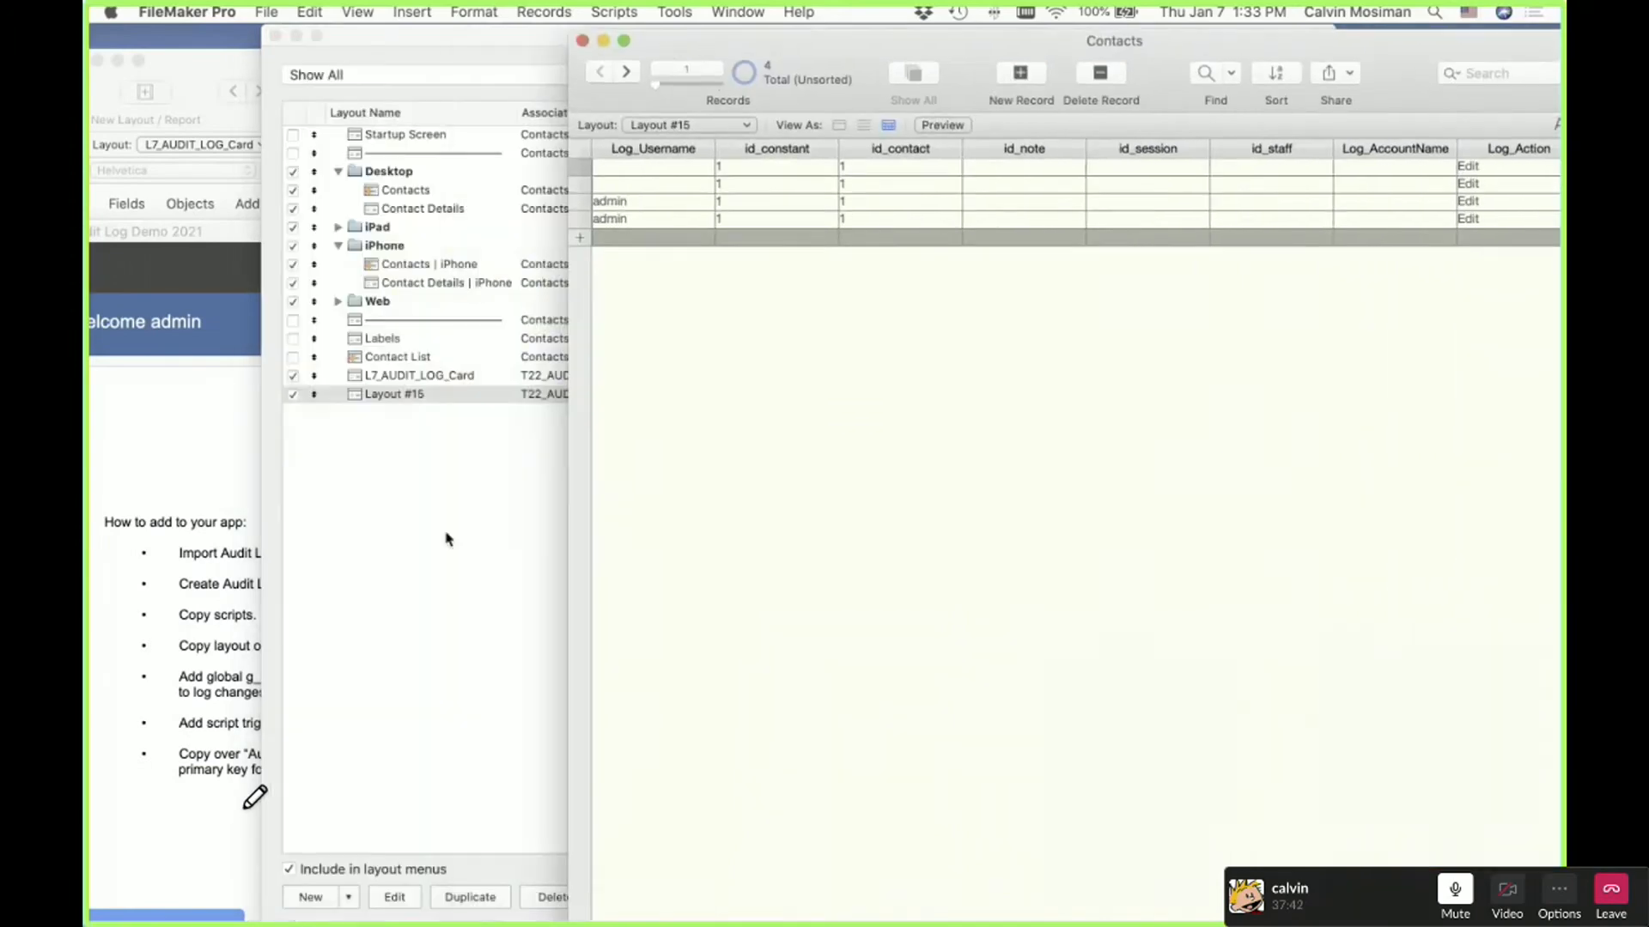
{"action": "key", "text": "ctrl+Up"}
Assign Log_Username to the Audit Log card's User Name field and return to Browse mode
{"action": "left_click", "coordinate": [589, 681]}
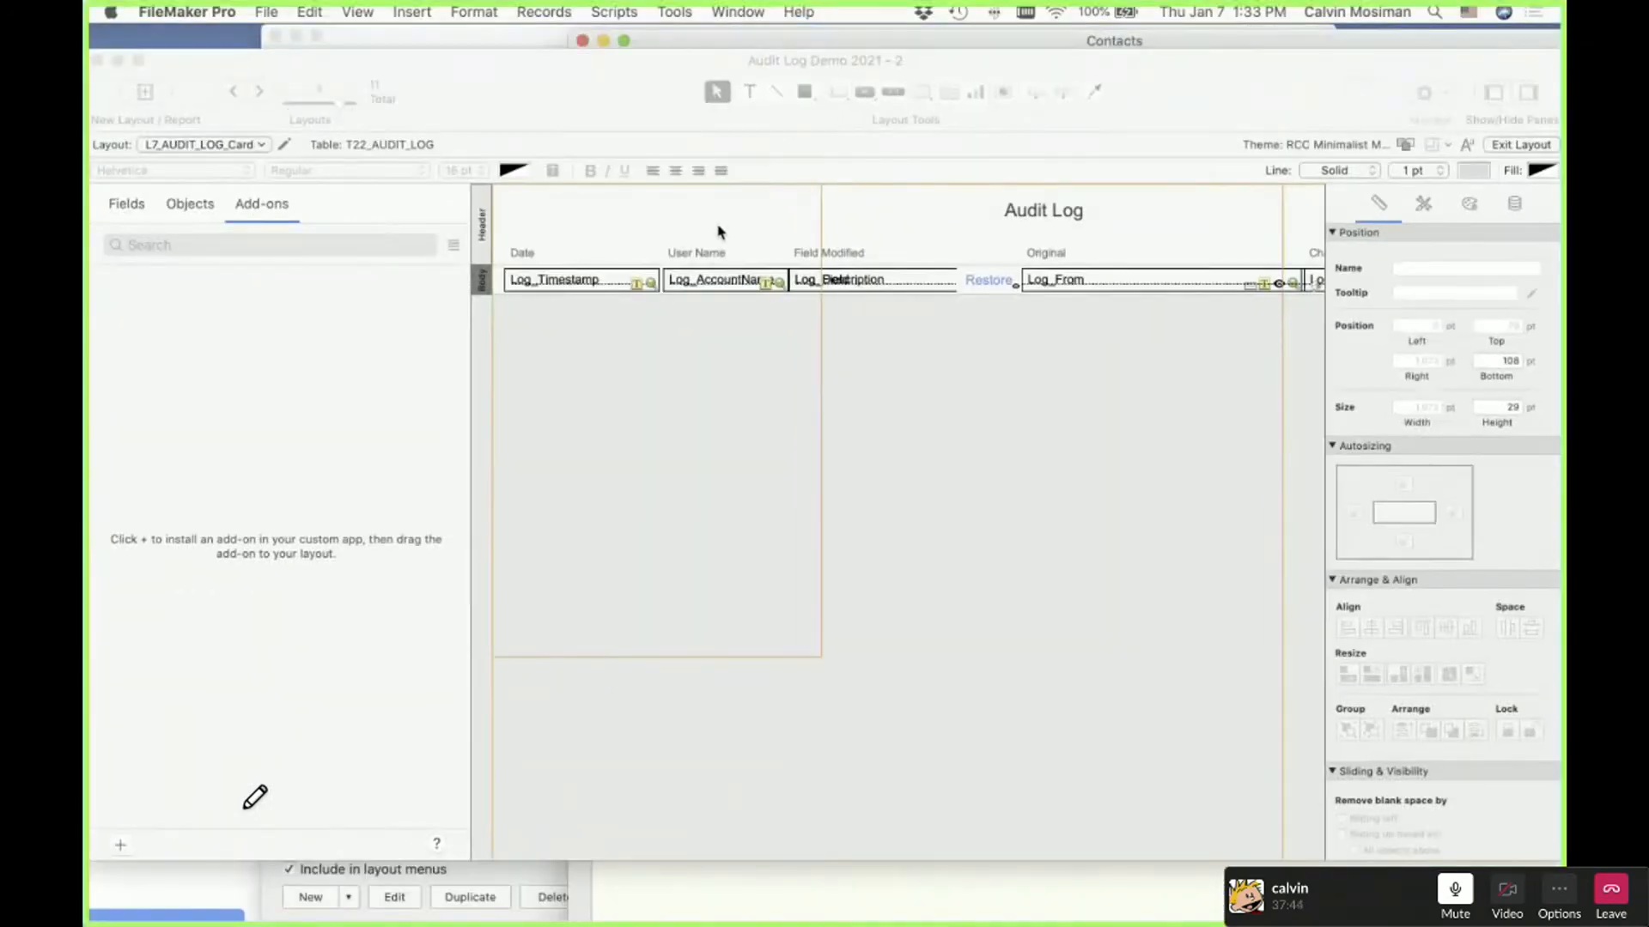
{"action": "left_click", "coordinate": [721, 283]}
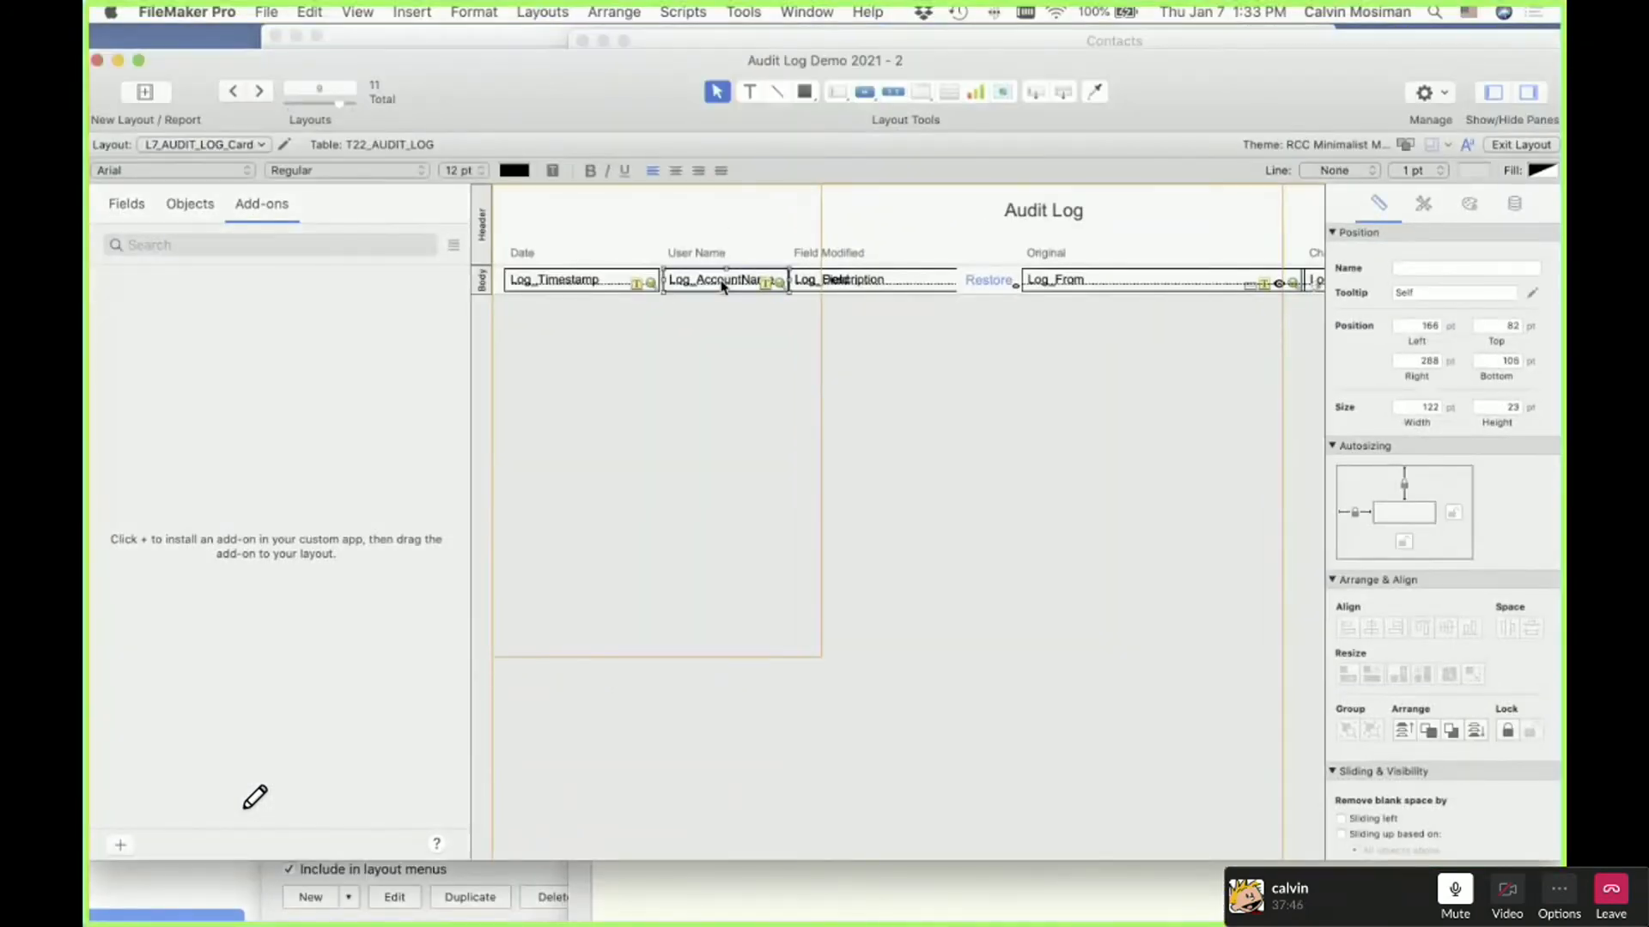
{"action": "double_click", "coordinate": [722, 284]}
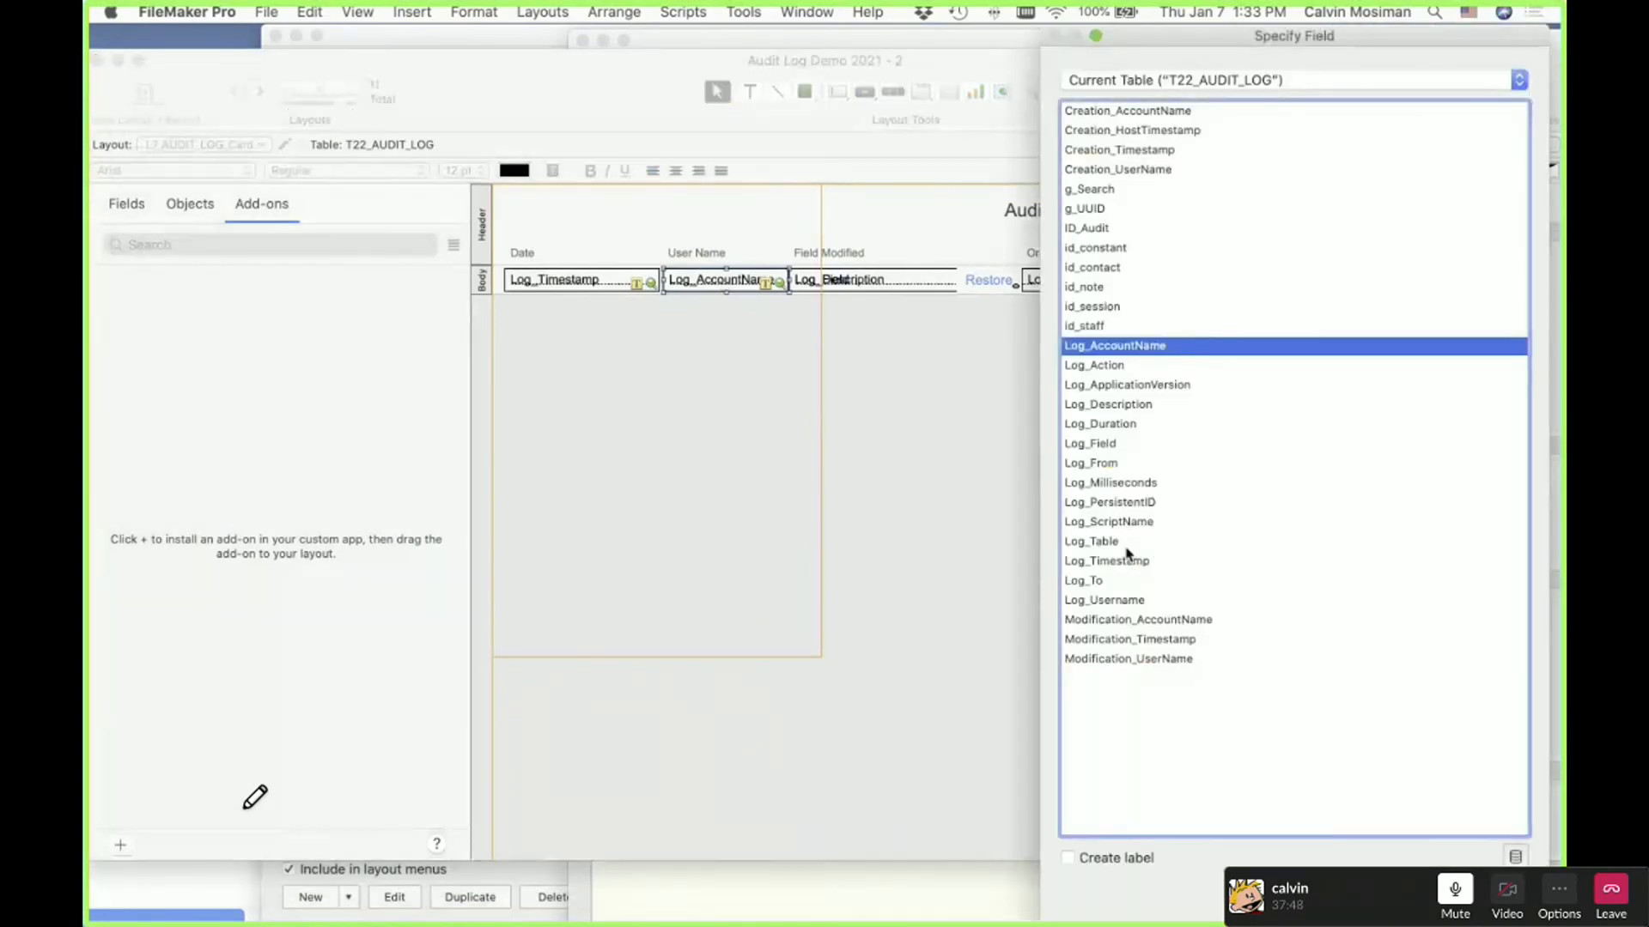
{"action": "double_click", "coordinate": [1135, 600]}
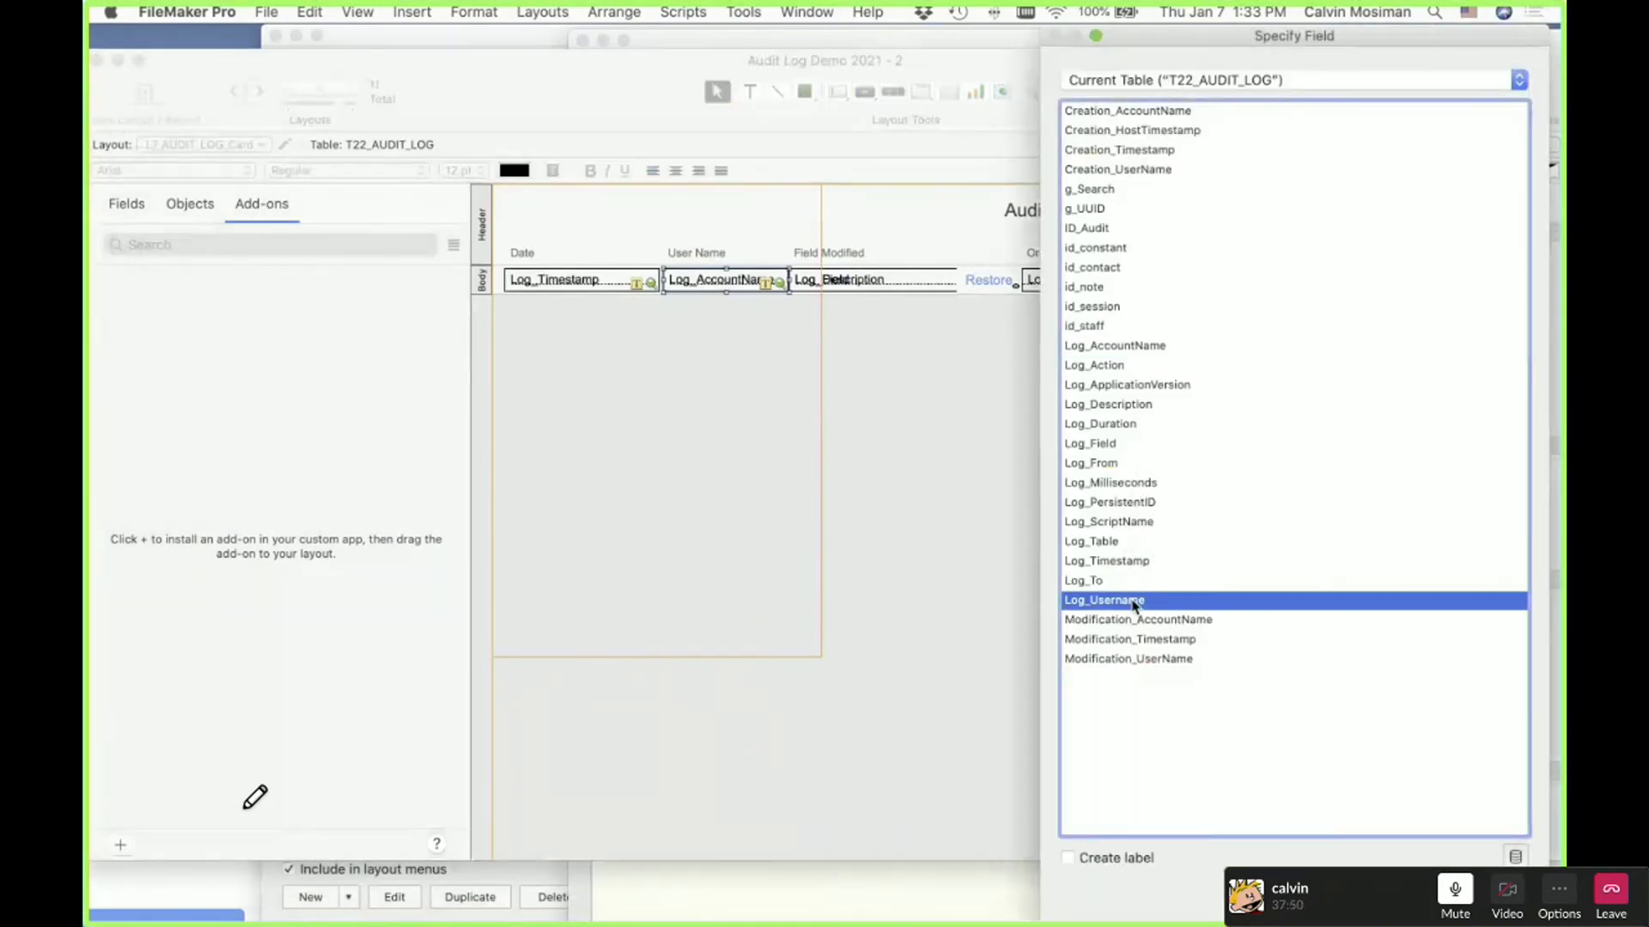
{"action": "left_click", "coordinate": [745, 527]}
{"action": "key", "text": "super+b"}
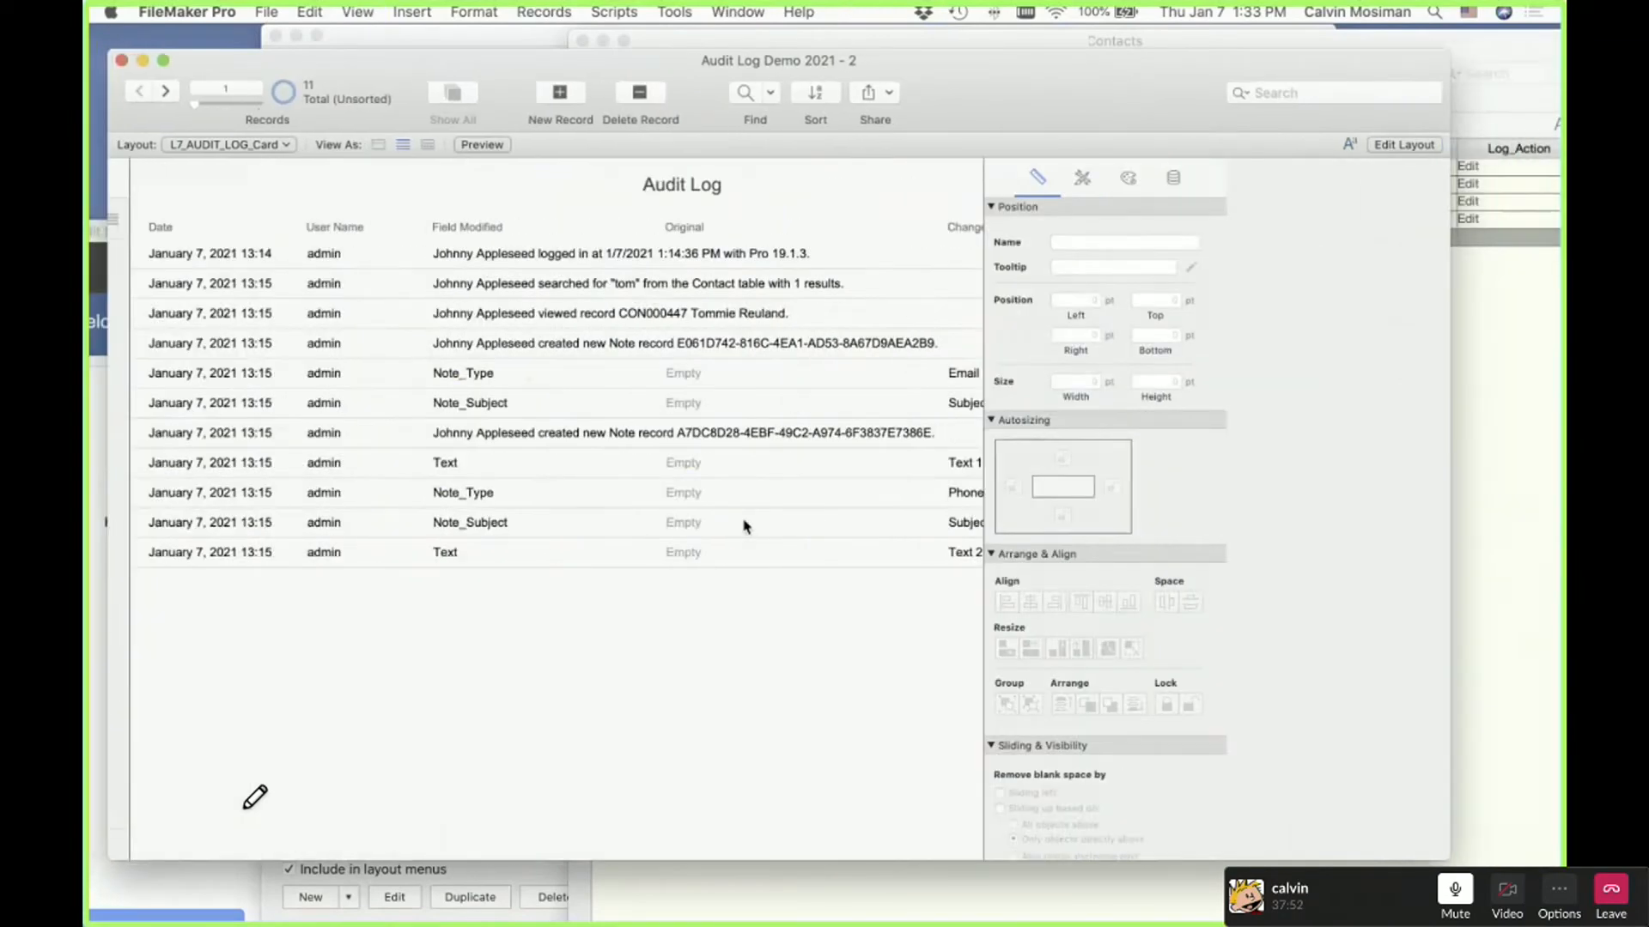
Switch the Audit Log window to the L2_CONTACTS_Detail layout, then close the Audit Log Demo window
{"action": "key", "text": "ctrl+Up"}
{"action": "left_click", "coordinate": [902, 666]}
{"action": "key", "text": "ctrl+Up"}
{"action": "left_click", "coordinate": [547, 691]}
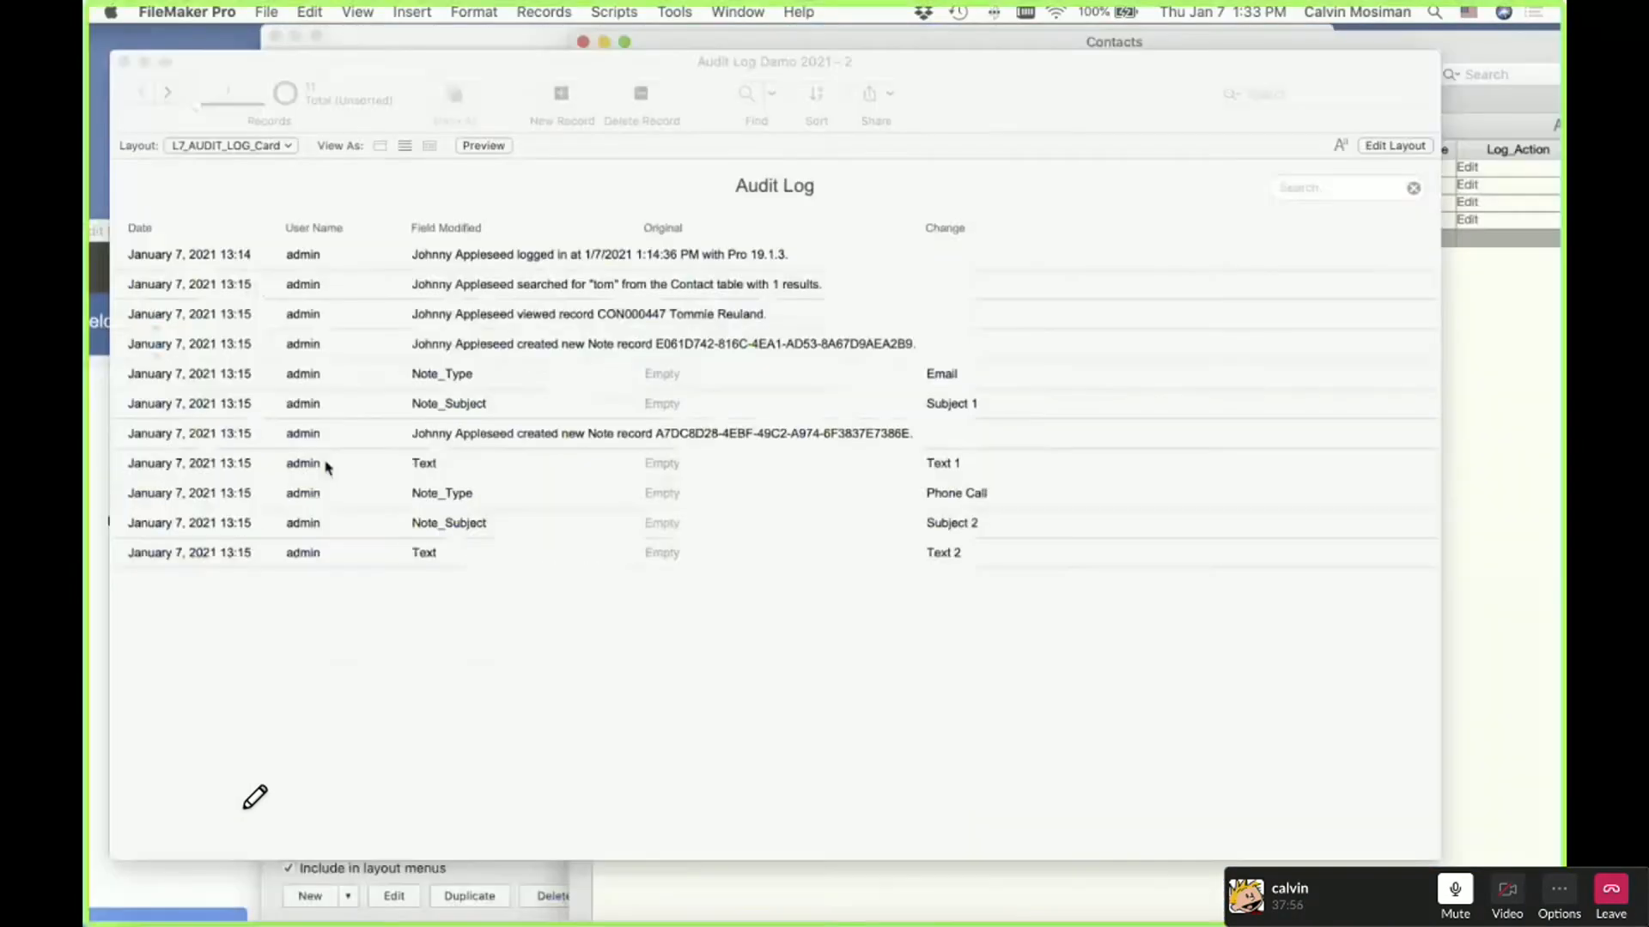
{"action": "left_click", "coordinate": [217, 146]}
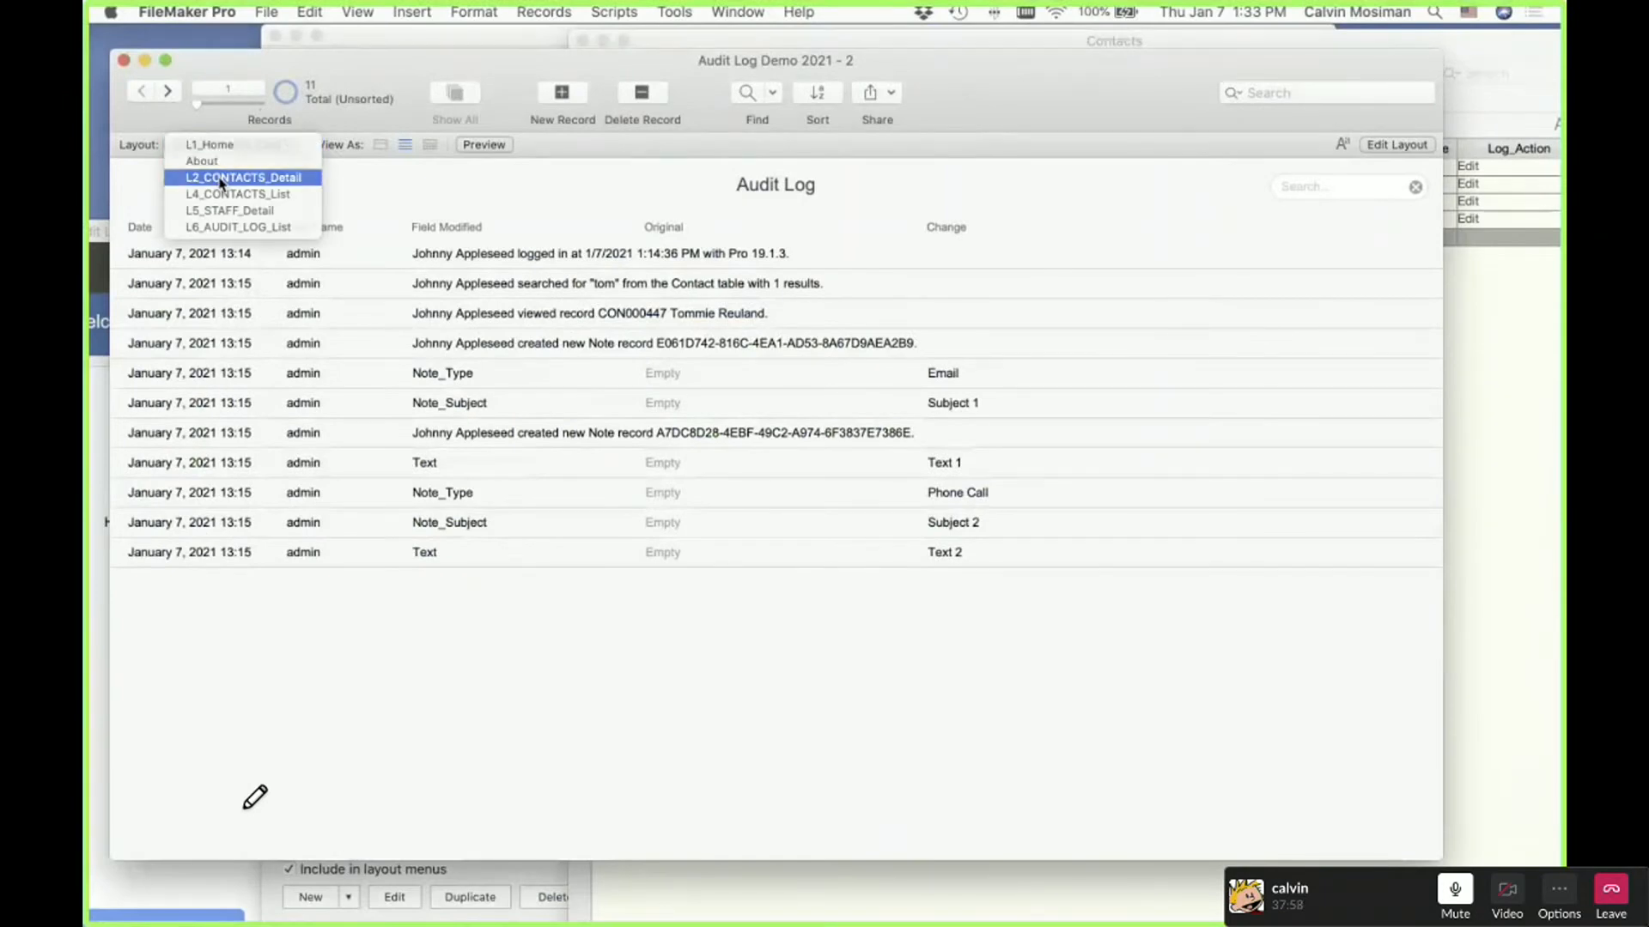
{"action": "left_click", "coordinate": [221, 180]}
{"action": "key", "text": "super+w"}
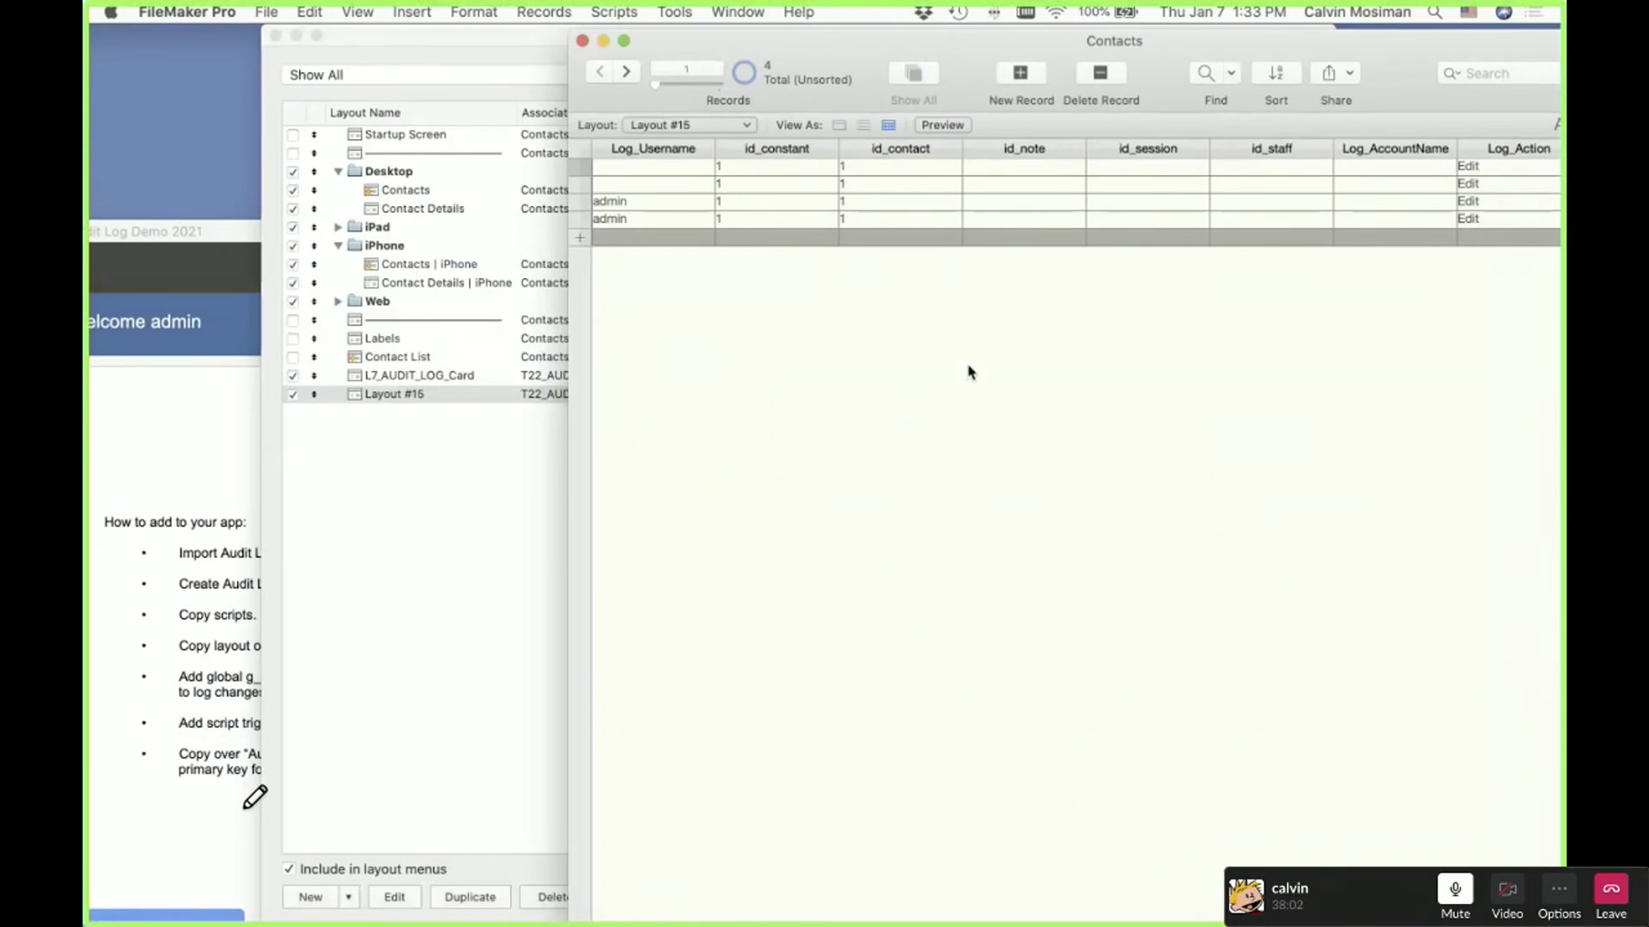
Go to the Contacts list layout and open Jack Johnson's contact details
{"action": "left_click", "coordinate": [713, 125]}
{"action": "mouse_move", "coordinate": [698, 43]}
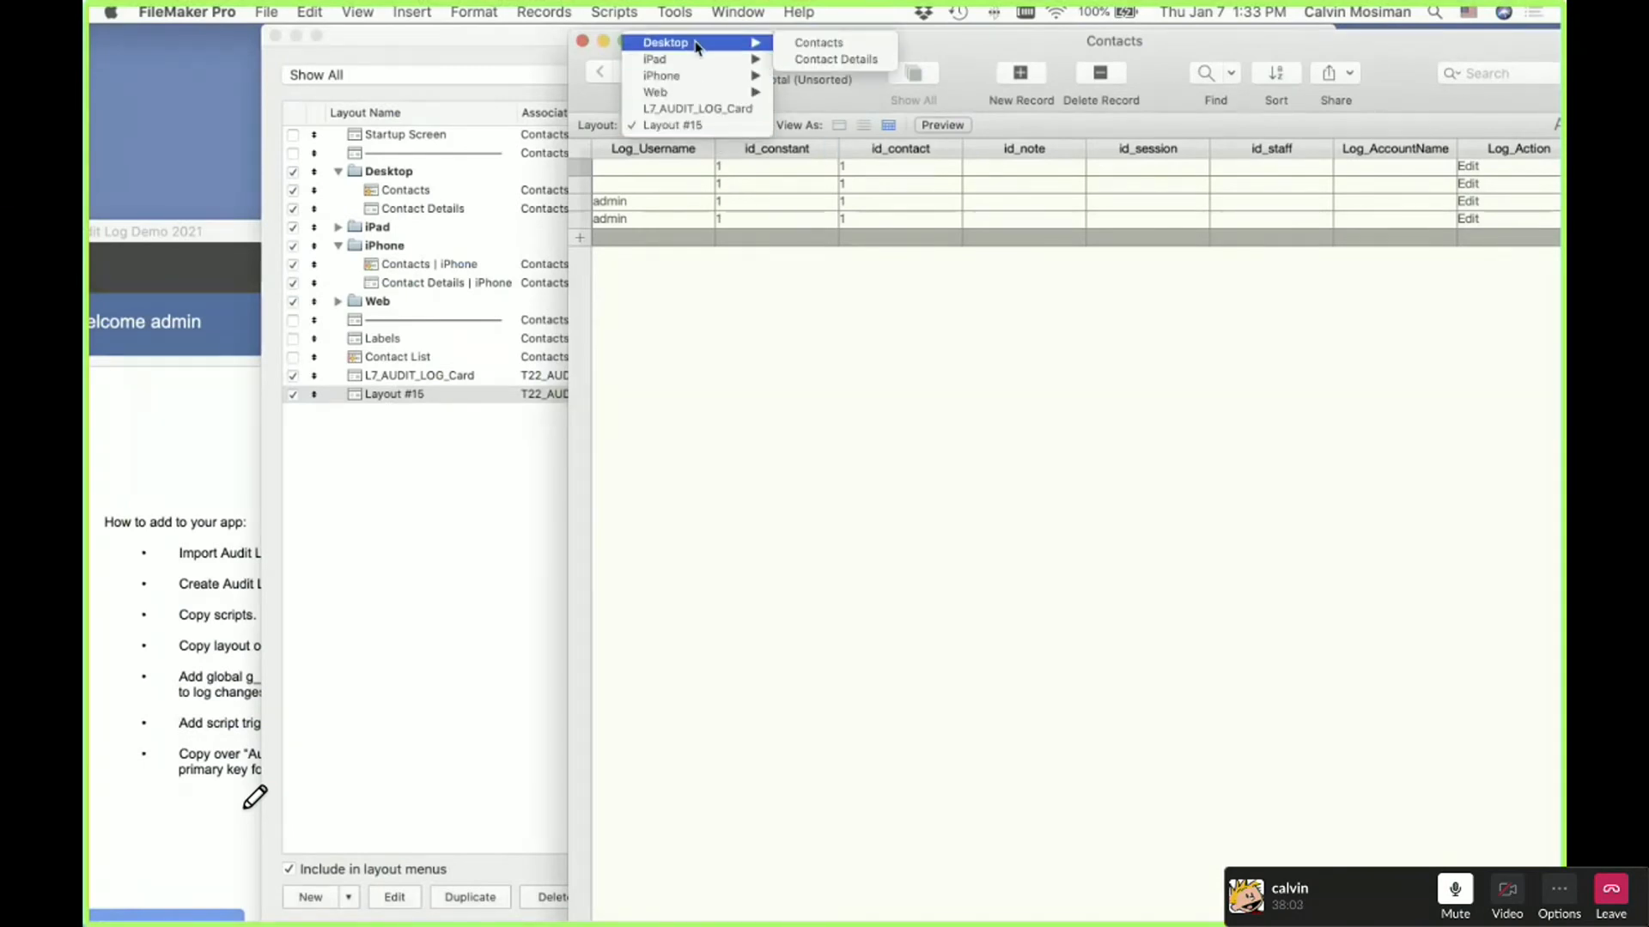
{"action": "left_click", "coordinate": [824, 42]}
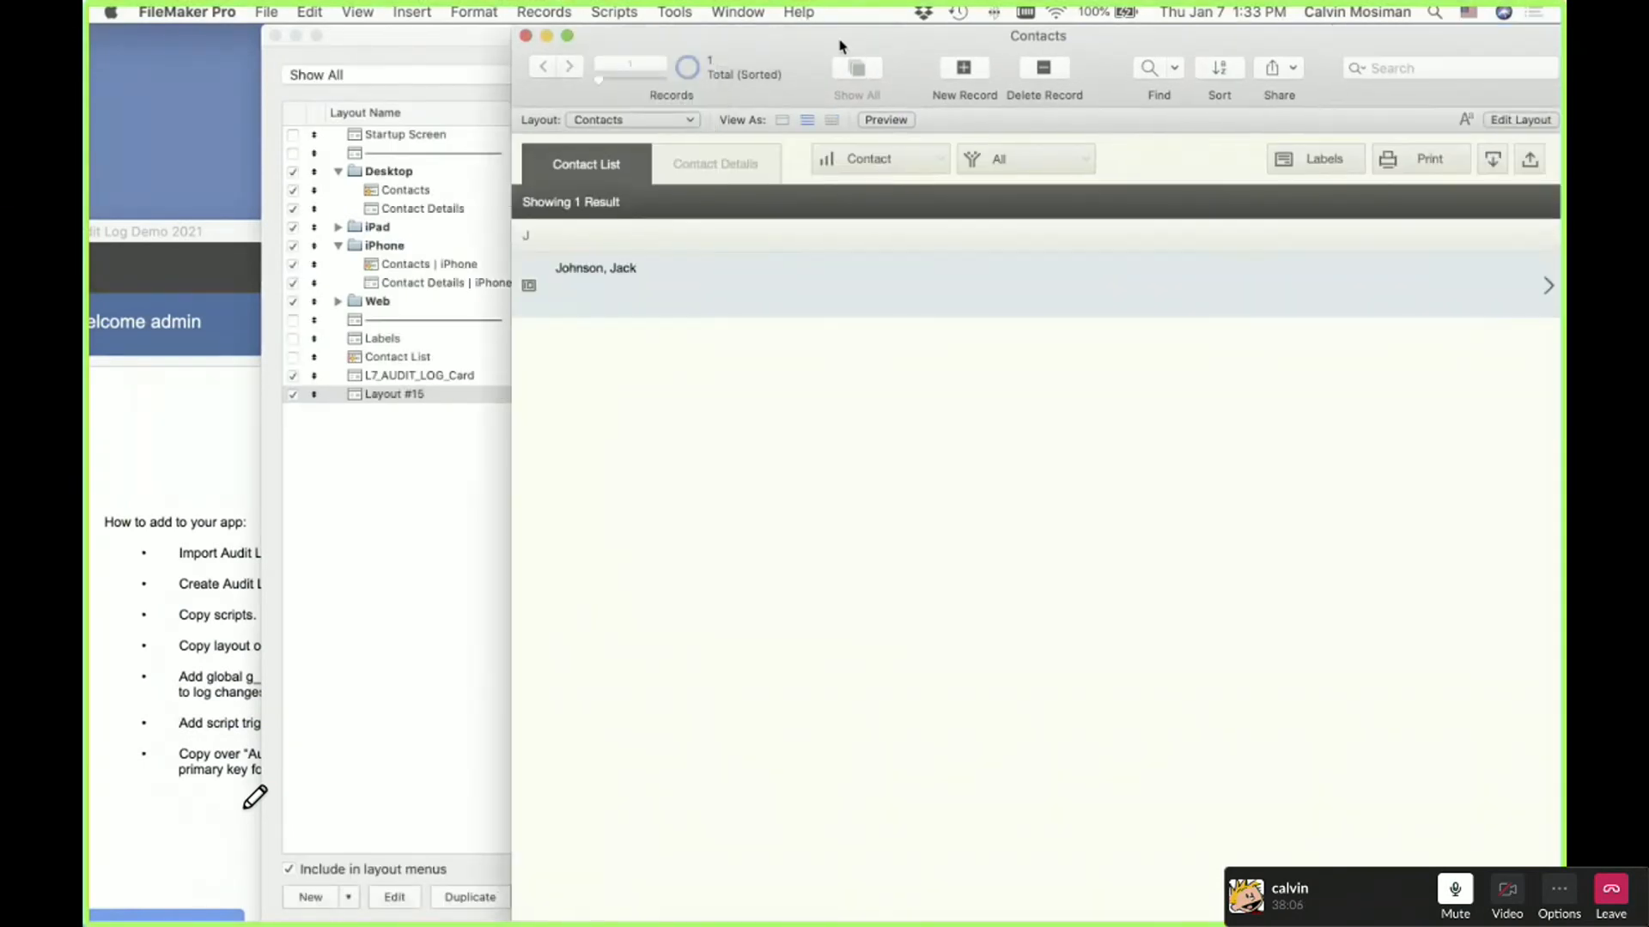
{"action": "left_click", "coordinate": [826, 315]}
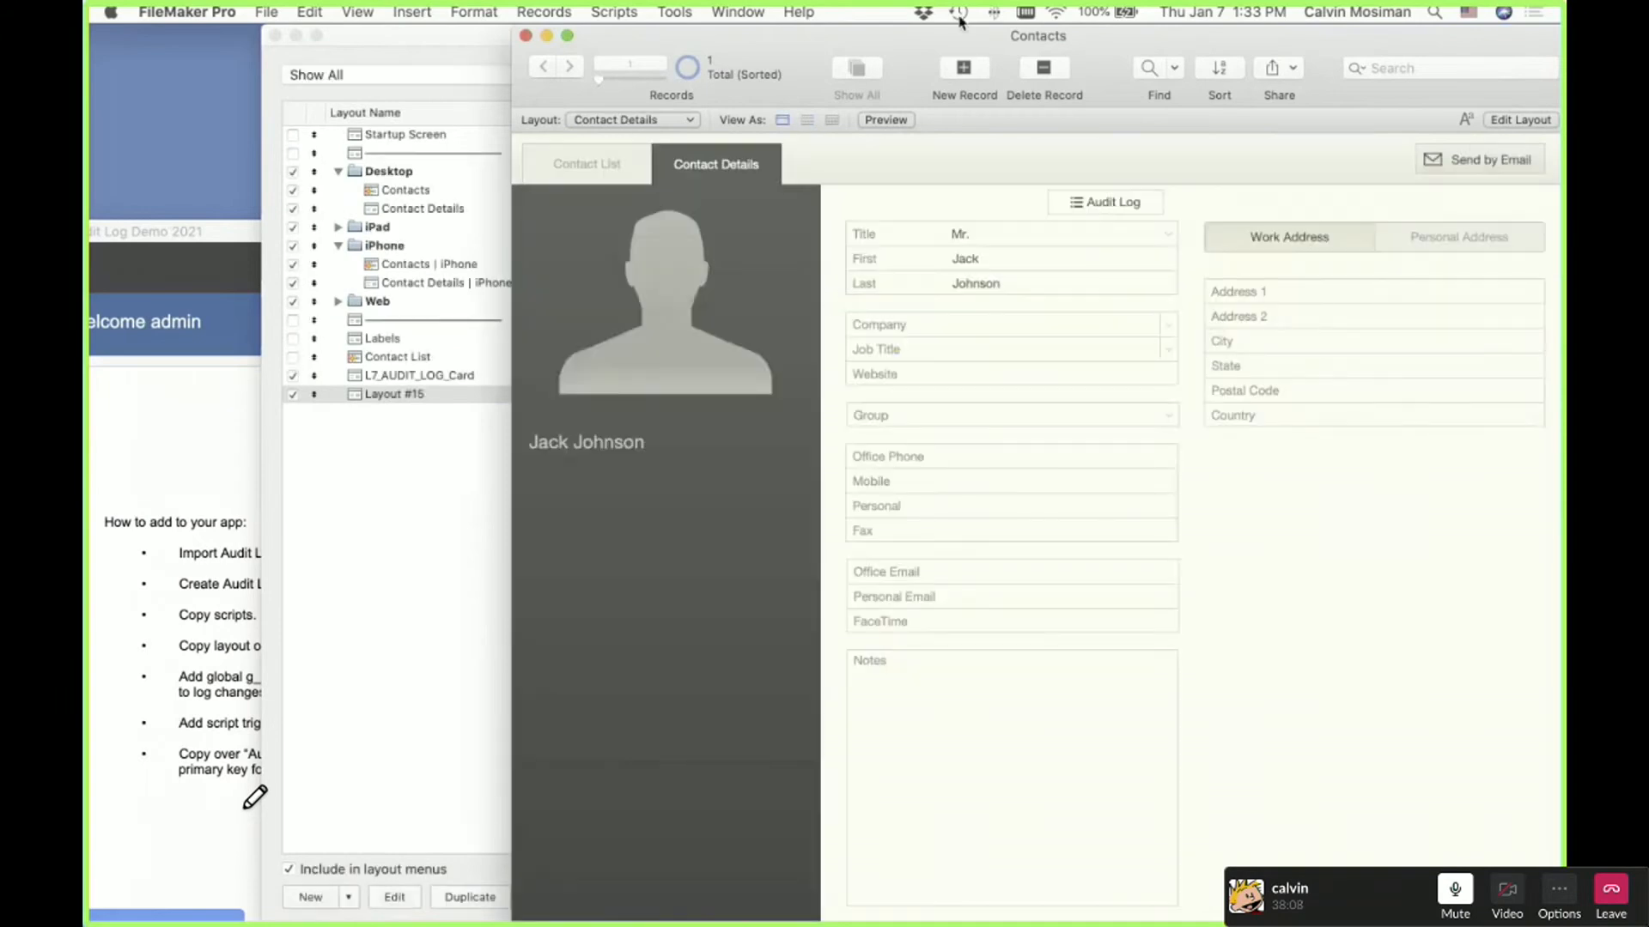
{"action": "left_click_drag", "start_coordinate": [744, 50], "coordinate": [532, 46]}
Bring the Contacts window to the front and select the first name 'Jack'
{"action": "left_click", "coordinate": [1099, 296]}
{"action": "left_click", "coordinate": [206, 614]}
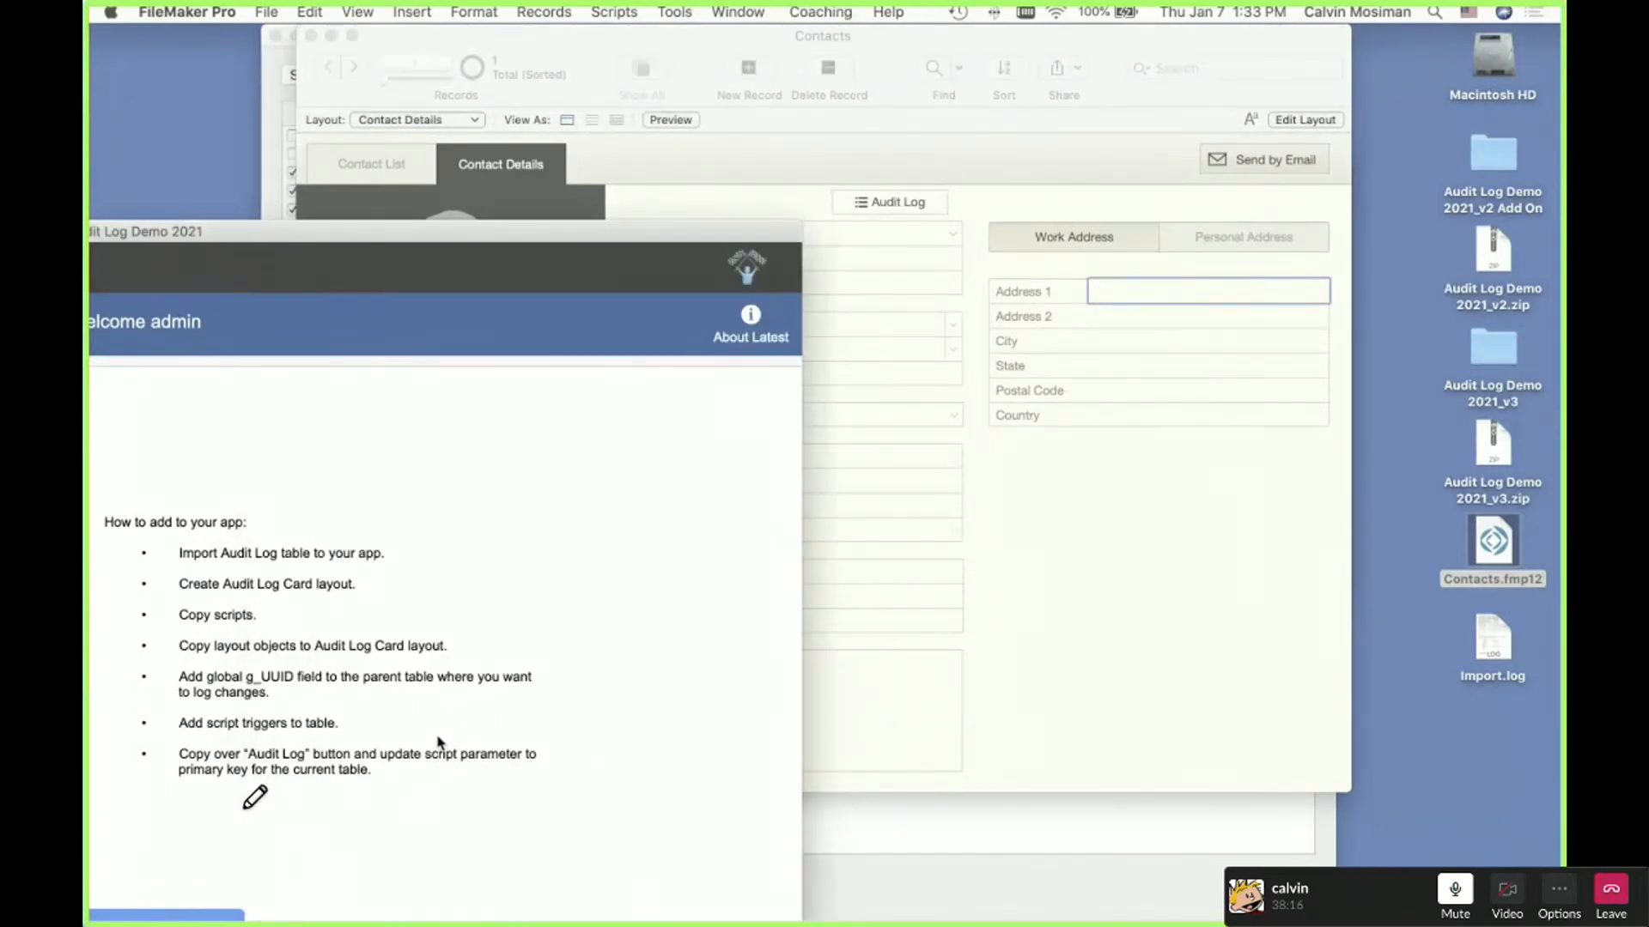
{"action": "left_click", "coordinate": [1062, 706]}
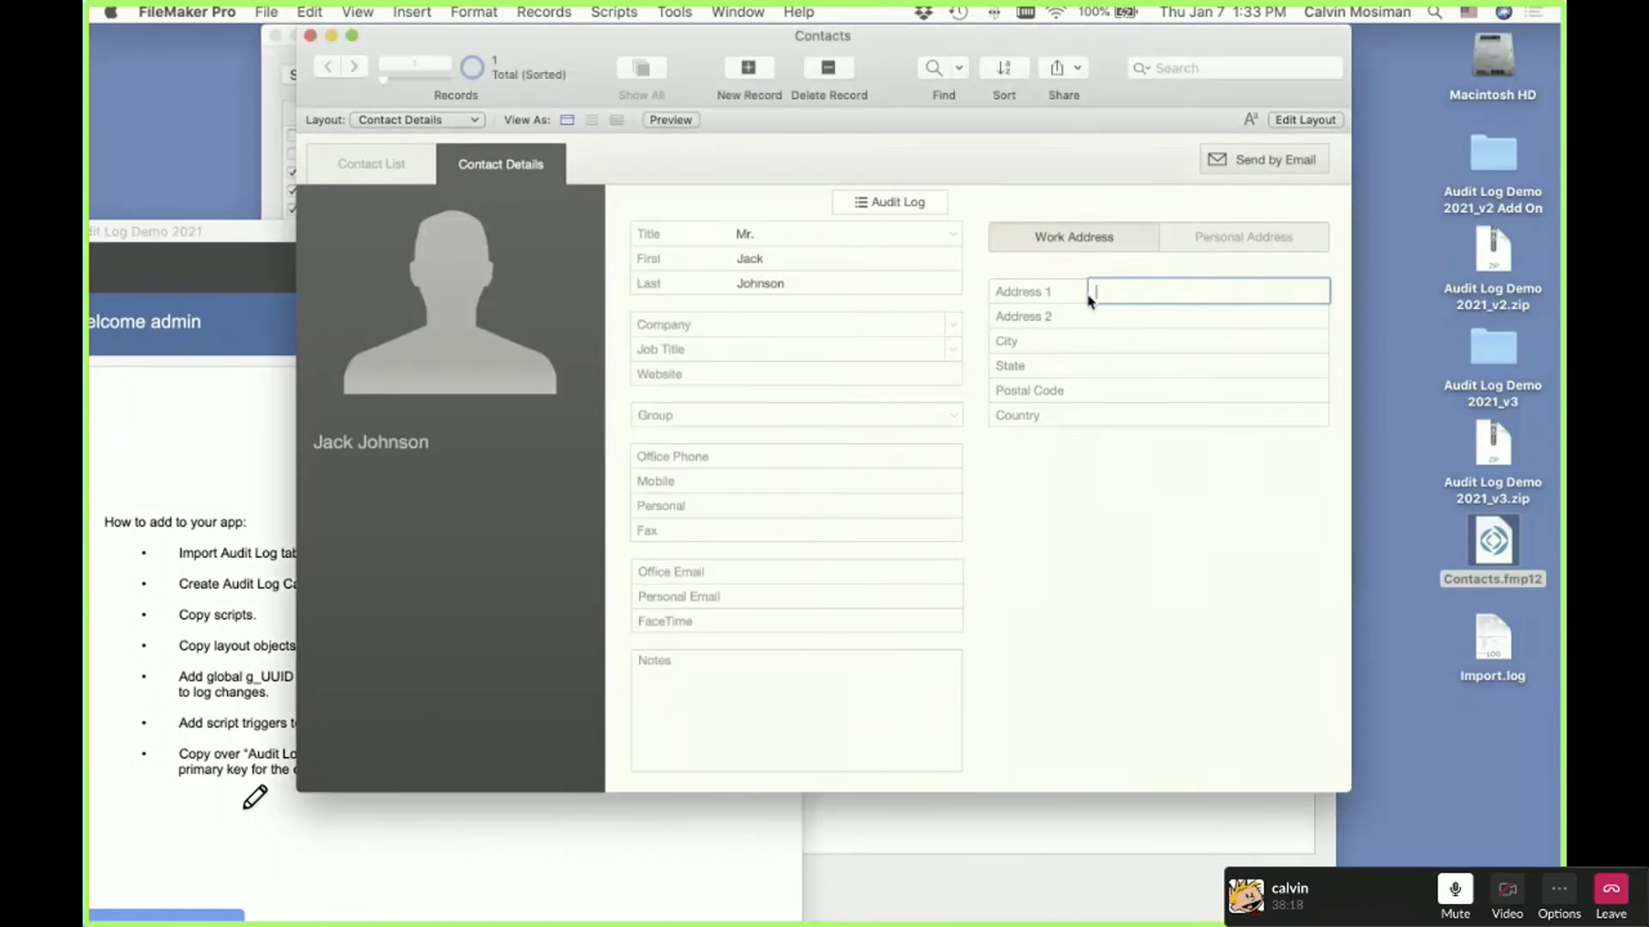
{"action": "left_click", "coordinate": [819, 262]}
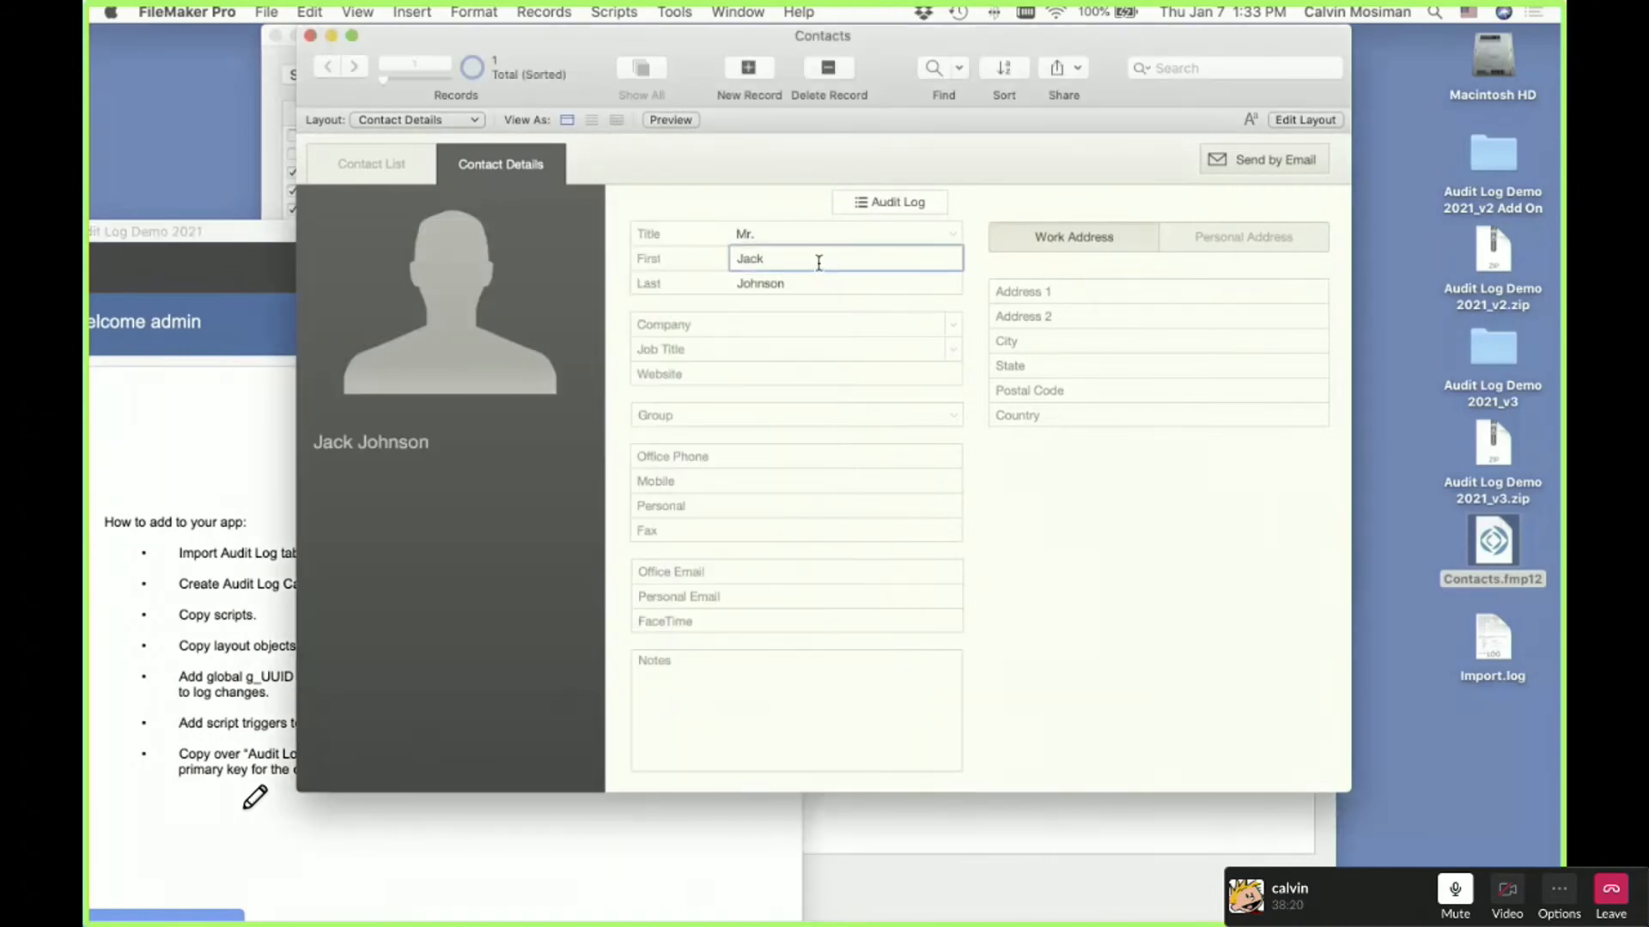
{"action": "triple_click", "coordinate": [818, 262]}
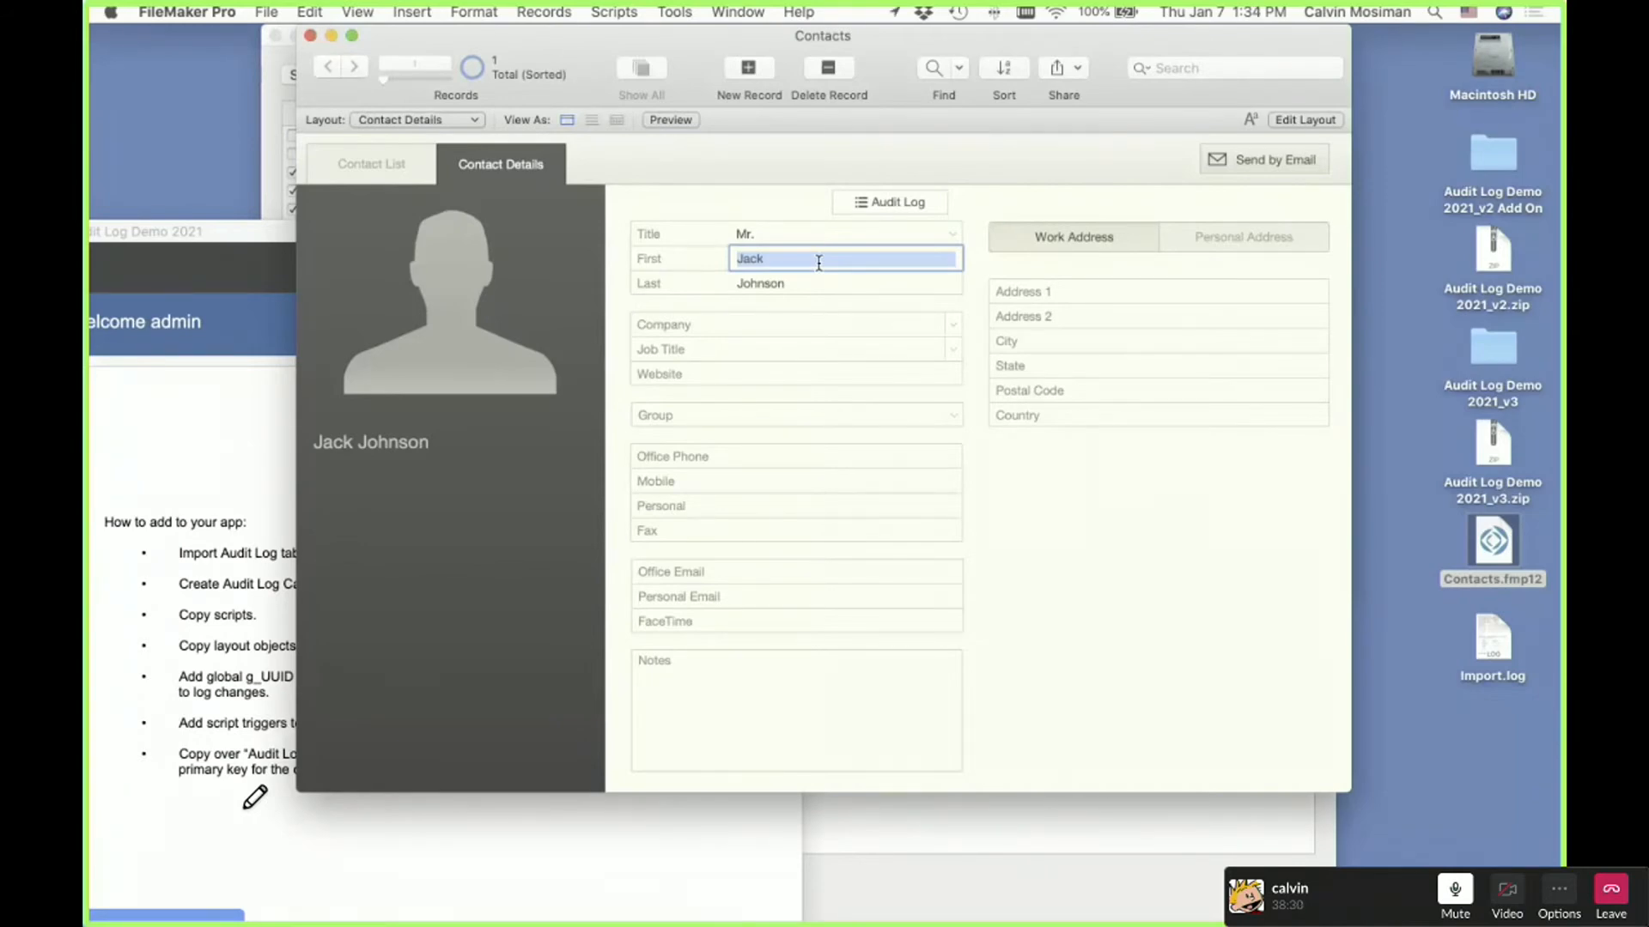
Change the first name to John and the last name to Johnsonnnne, then commit the edit
{"action": "type", "text": "John"}
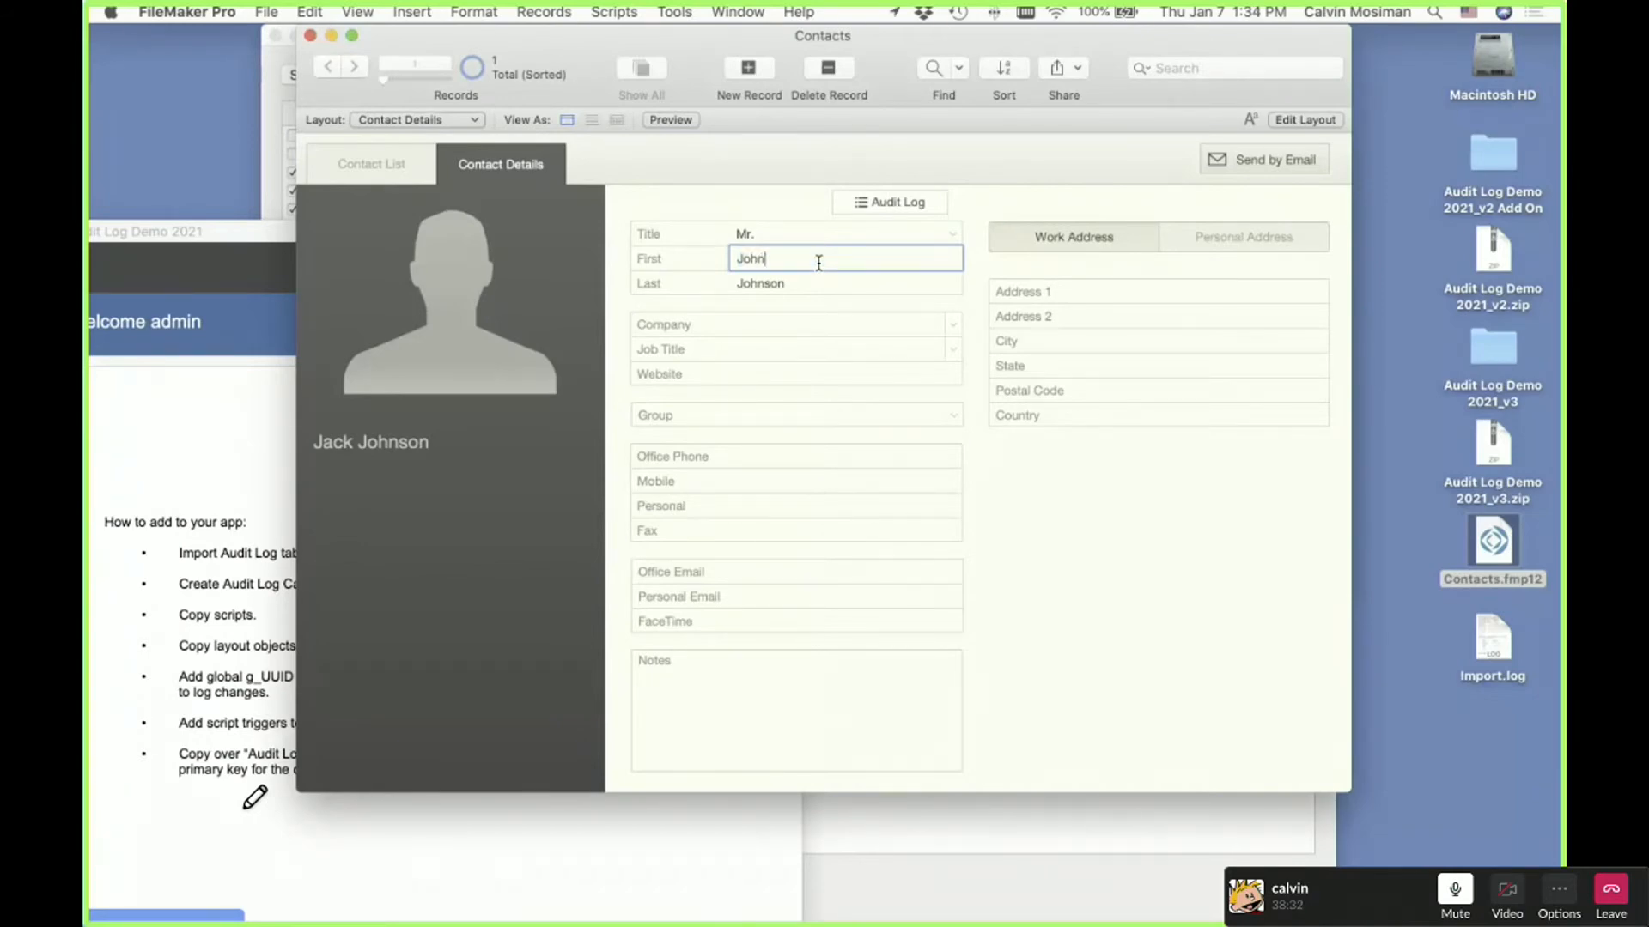
{"action": "key", "text": "Tab"}
{"action": "type", "text": "nnne"}
{"action": "left_click", "coordinate": [761, 319]}
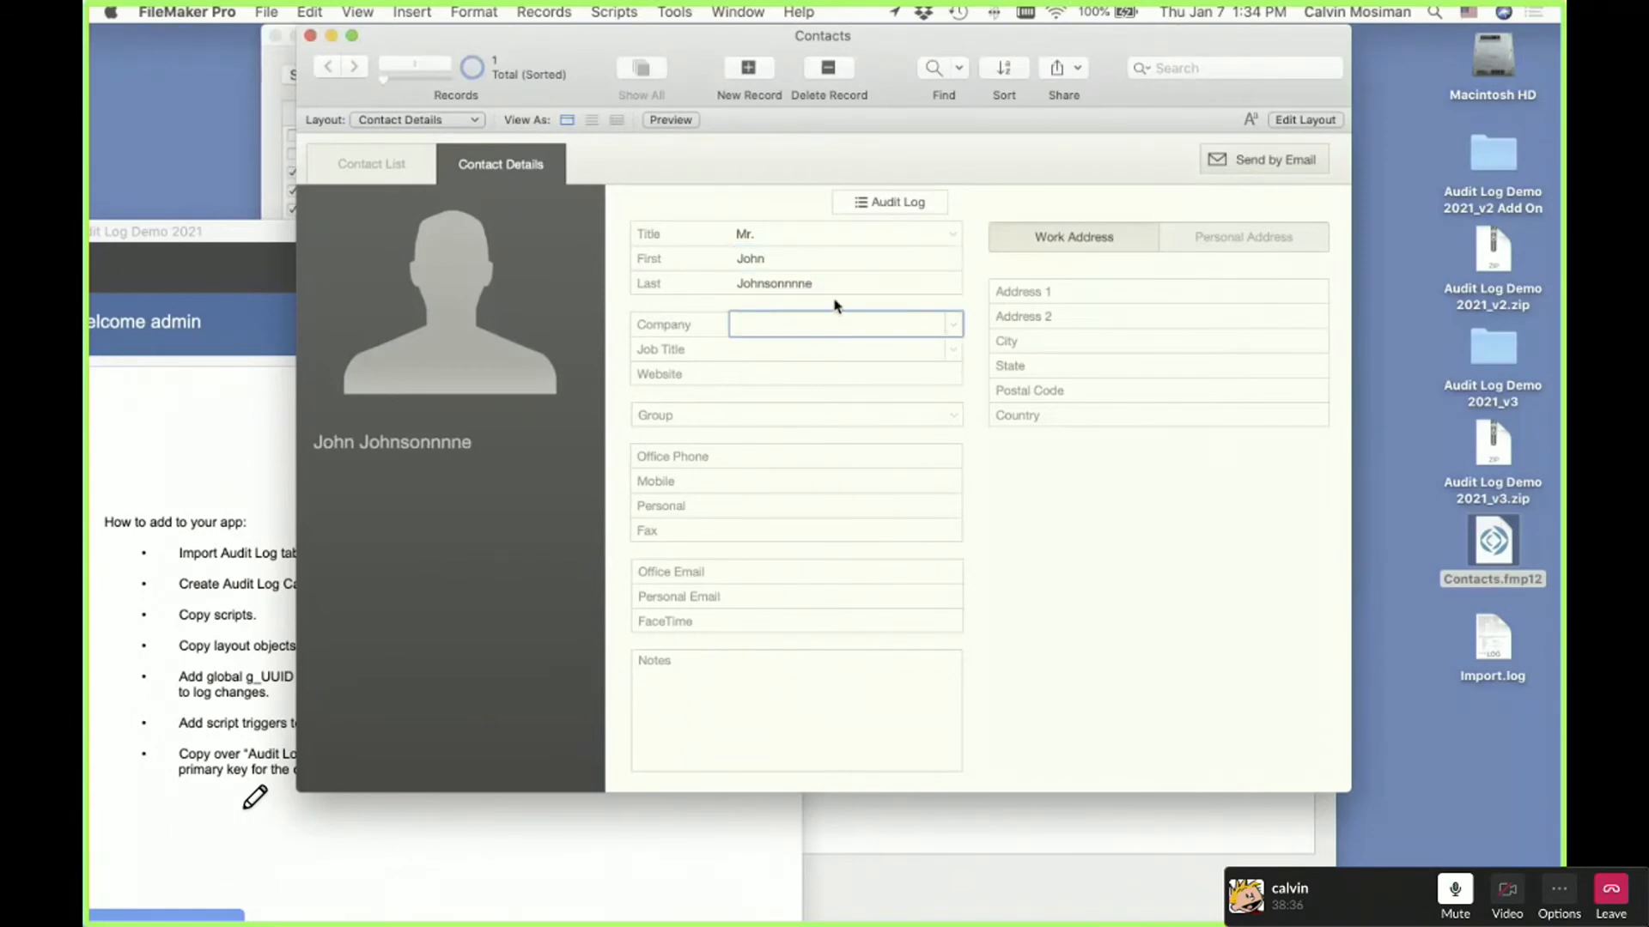
Check the Audit Log for both name changes, close it, and show all open windows
{"action": "left_click", "coordinate": [900, 204]}
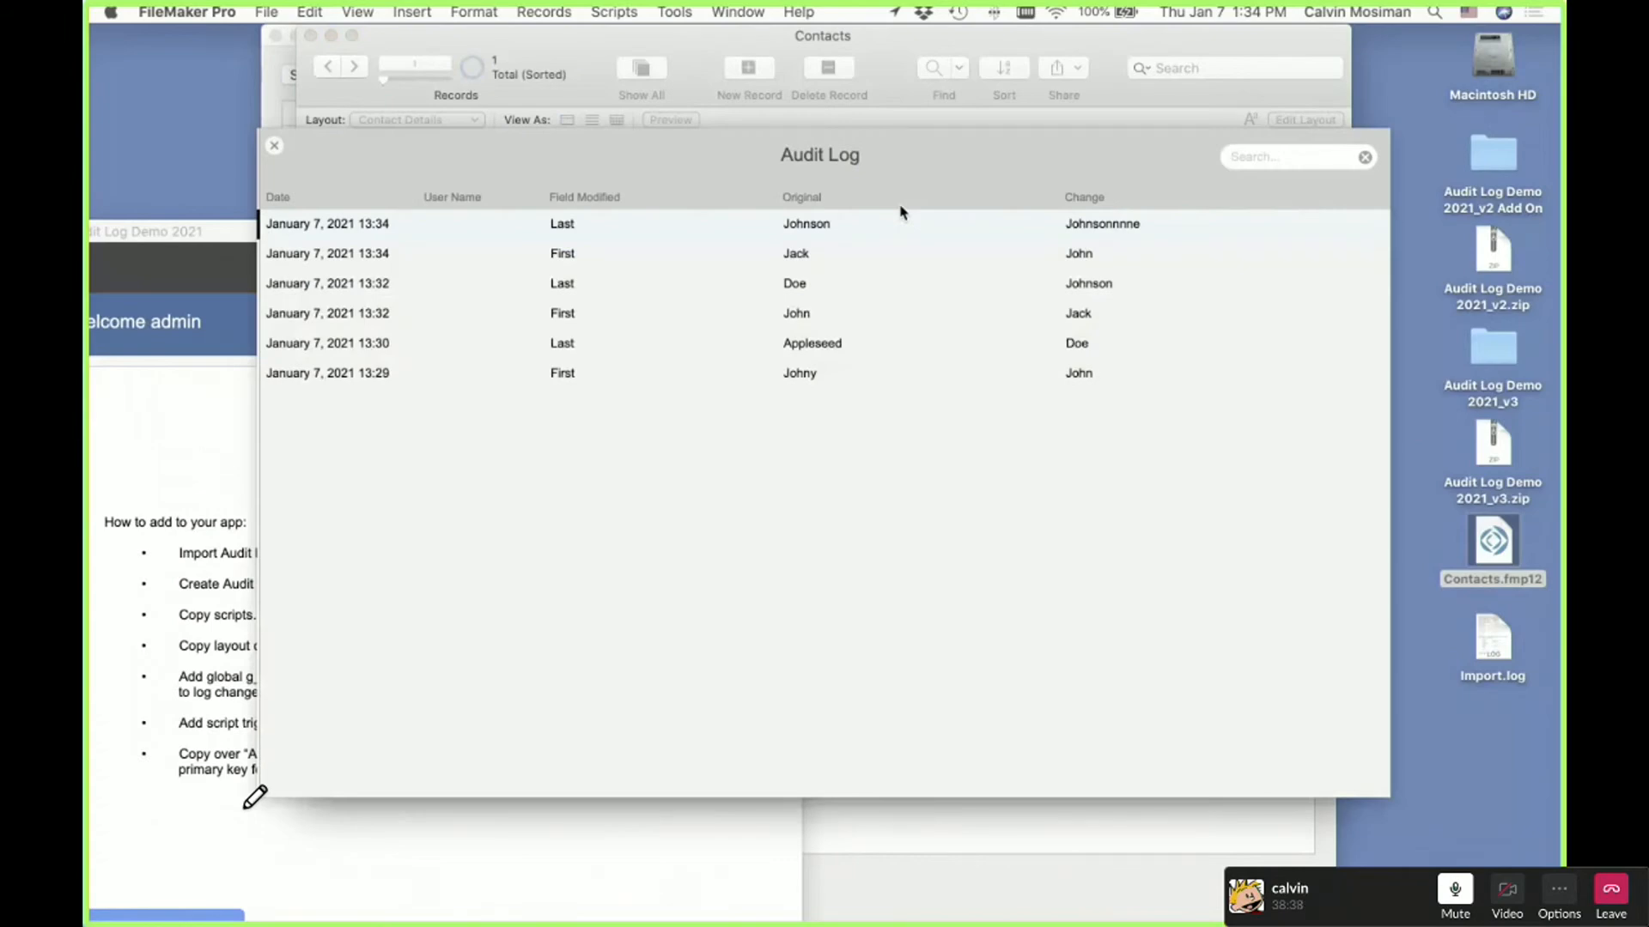
{"action": "left_click", "coordinate": [274, 146]}
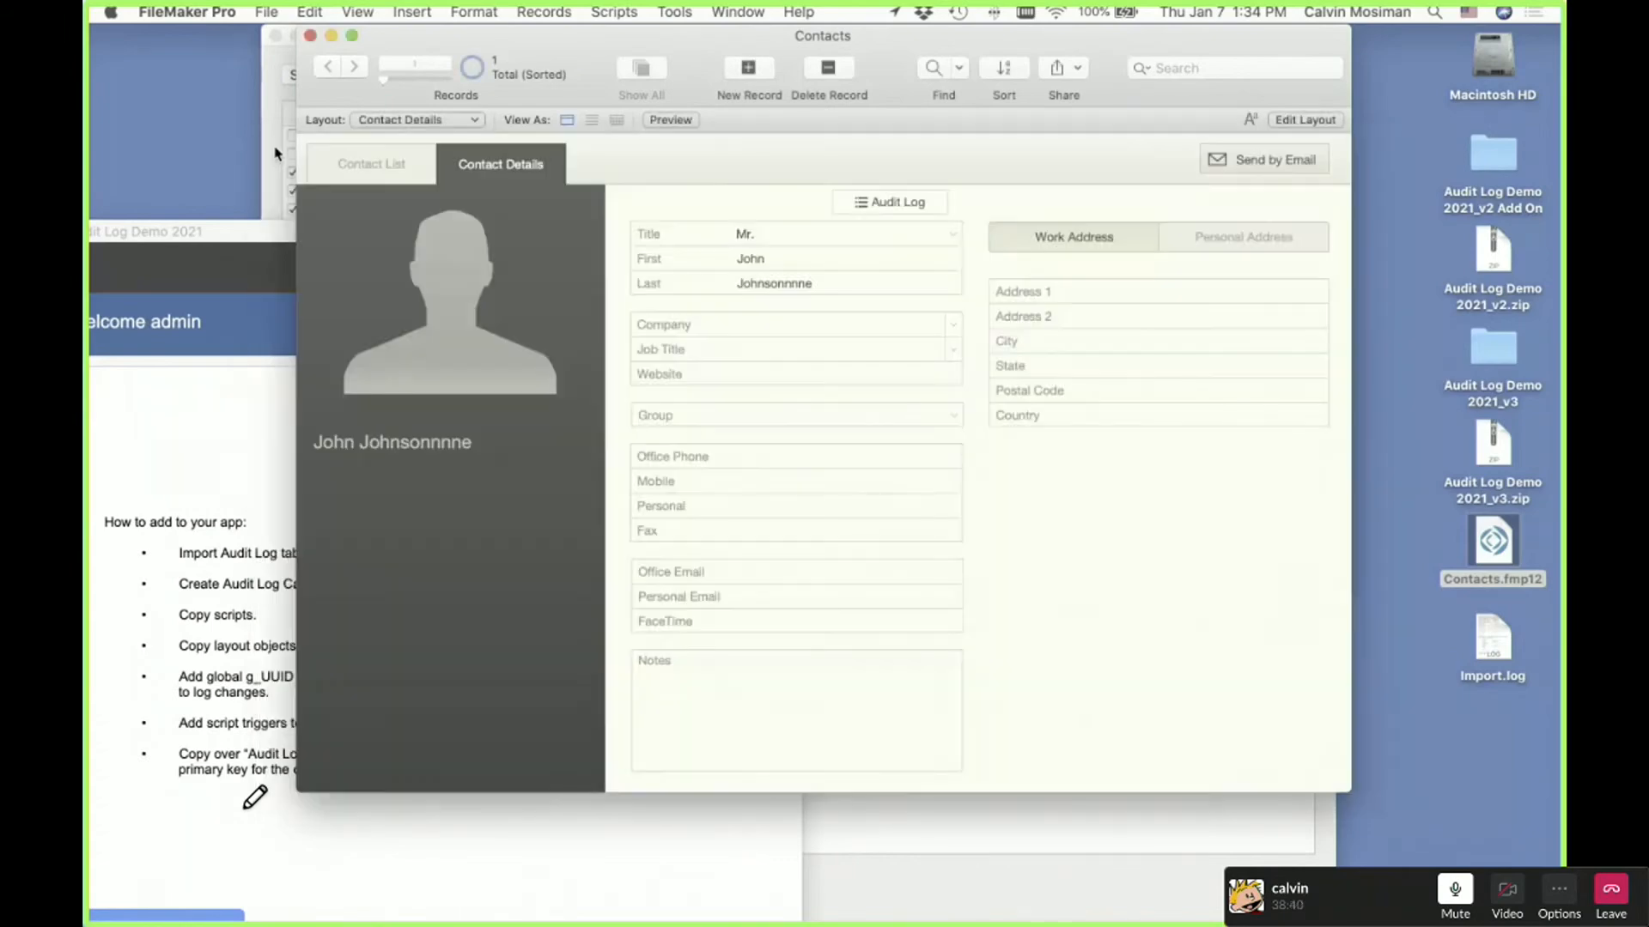
{"action": "key", "text": "ctrl+Up"}
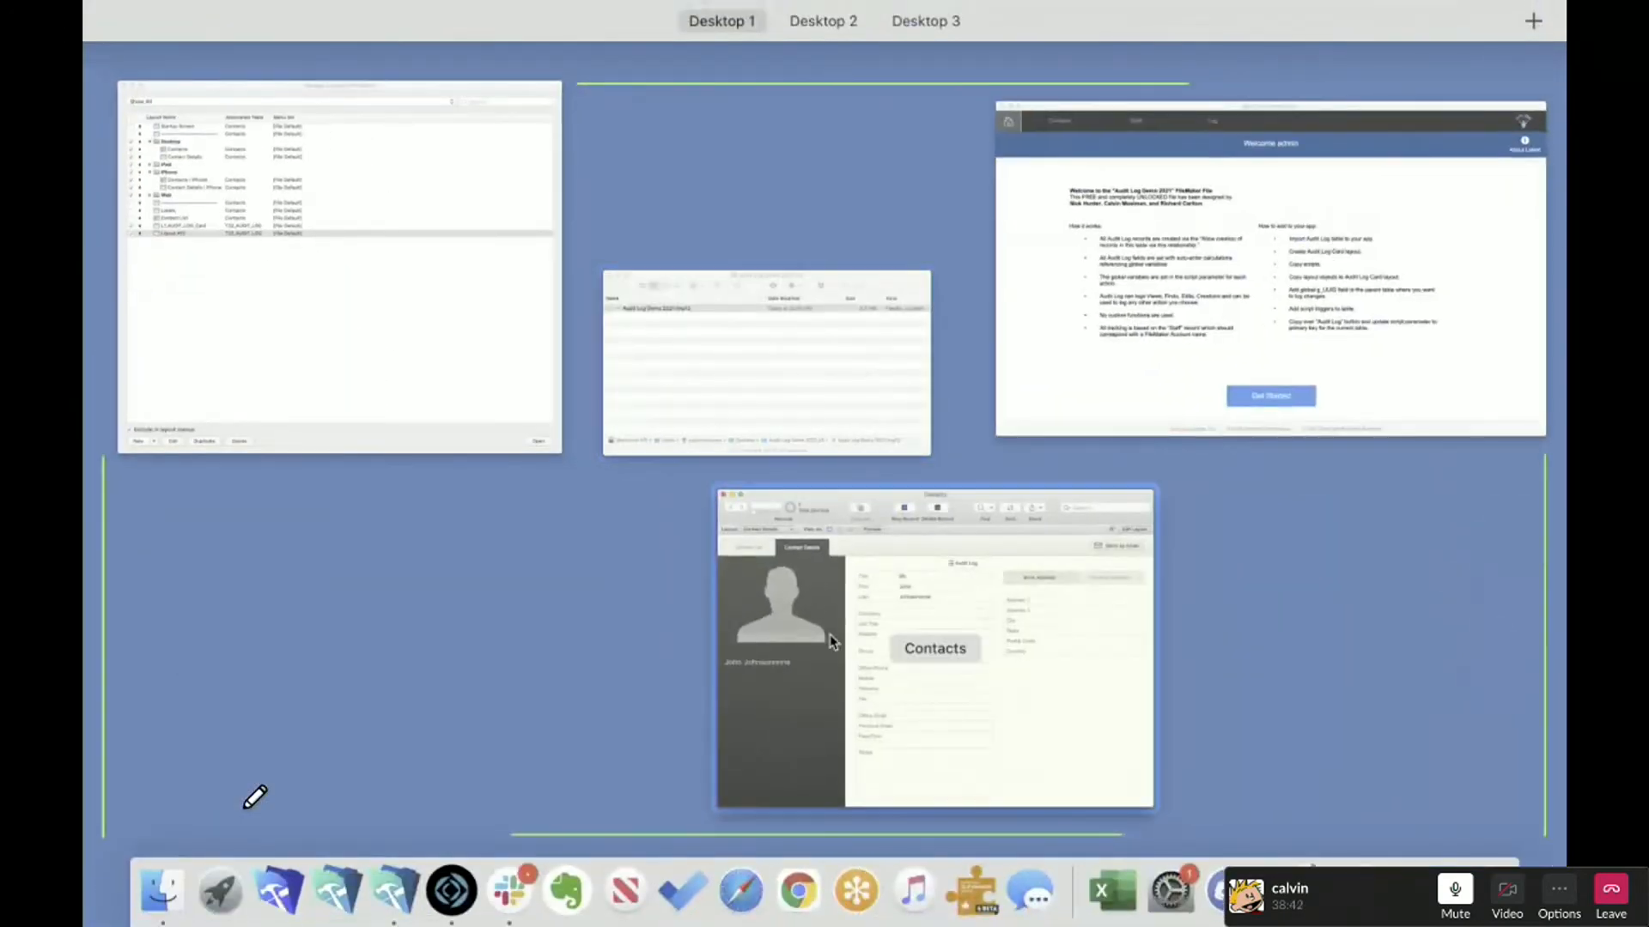
Open the L7_AUDIT_LOG_Card layout in a new window and enter Layout mode
{"action": "left_click", "coordinate": [761, 512]}
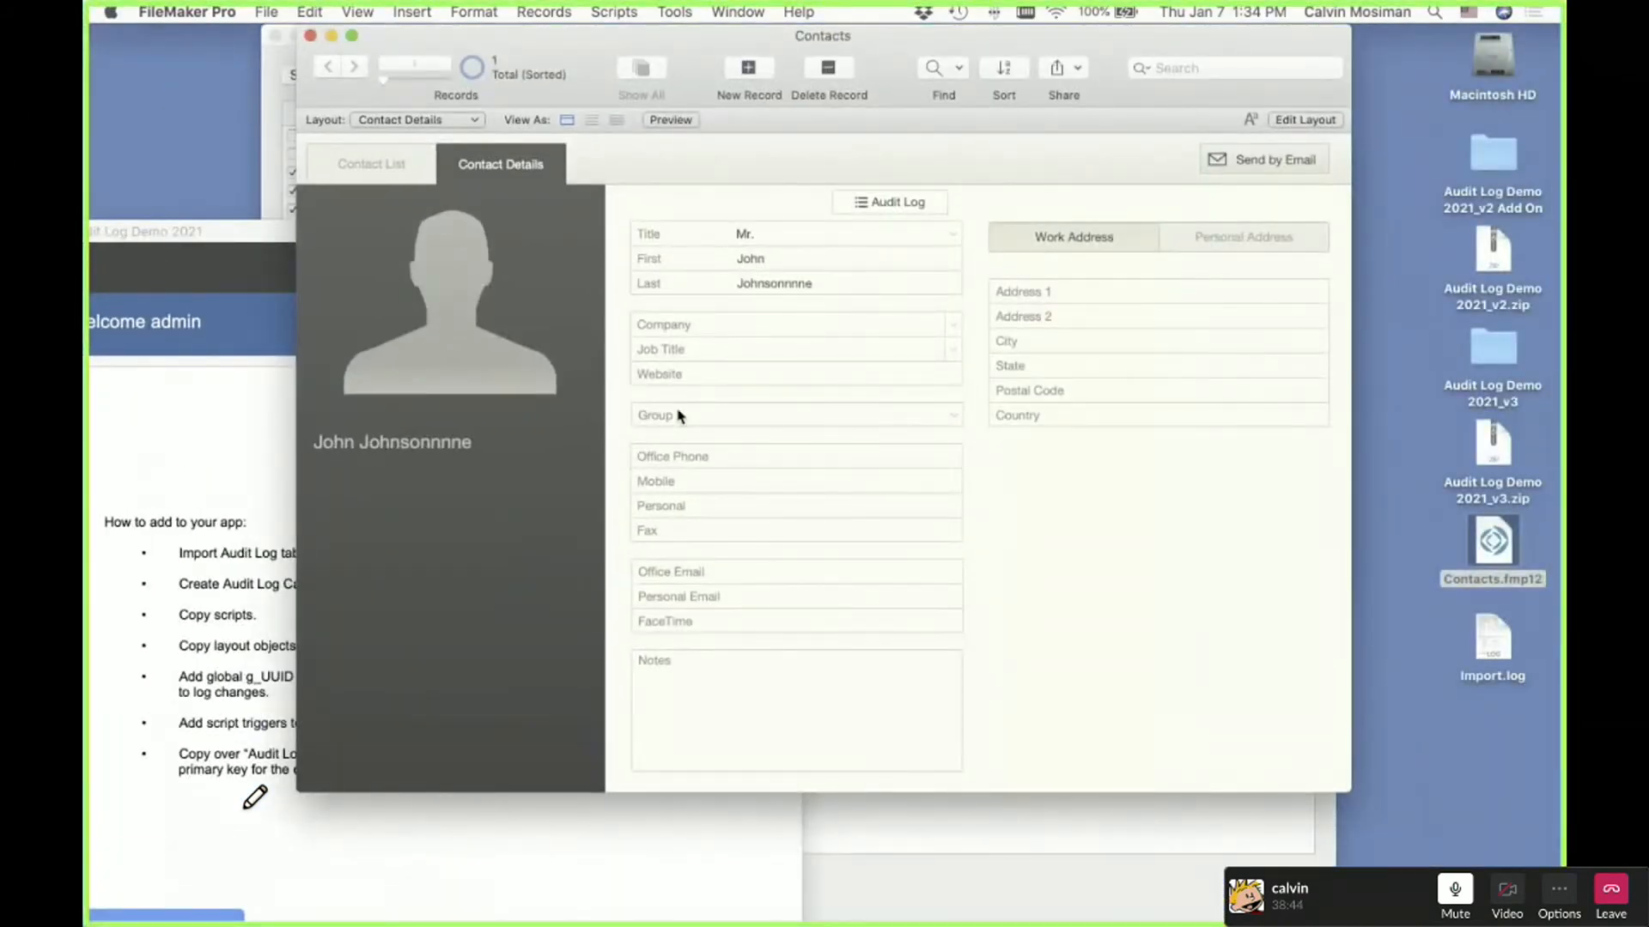
{"action": "key", "text": "super+shift+l"}
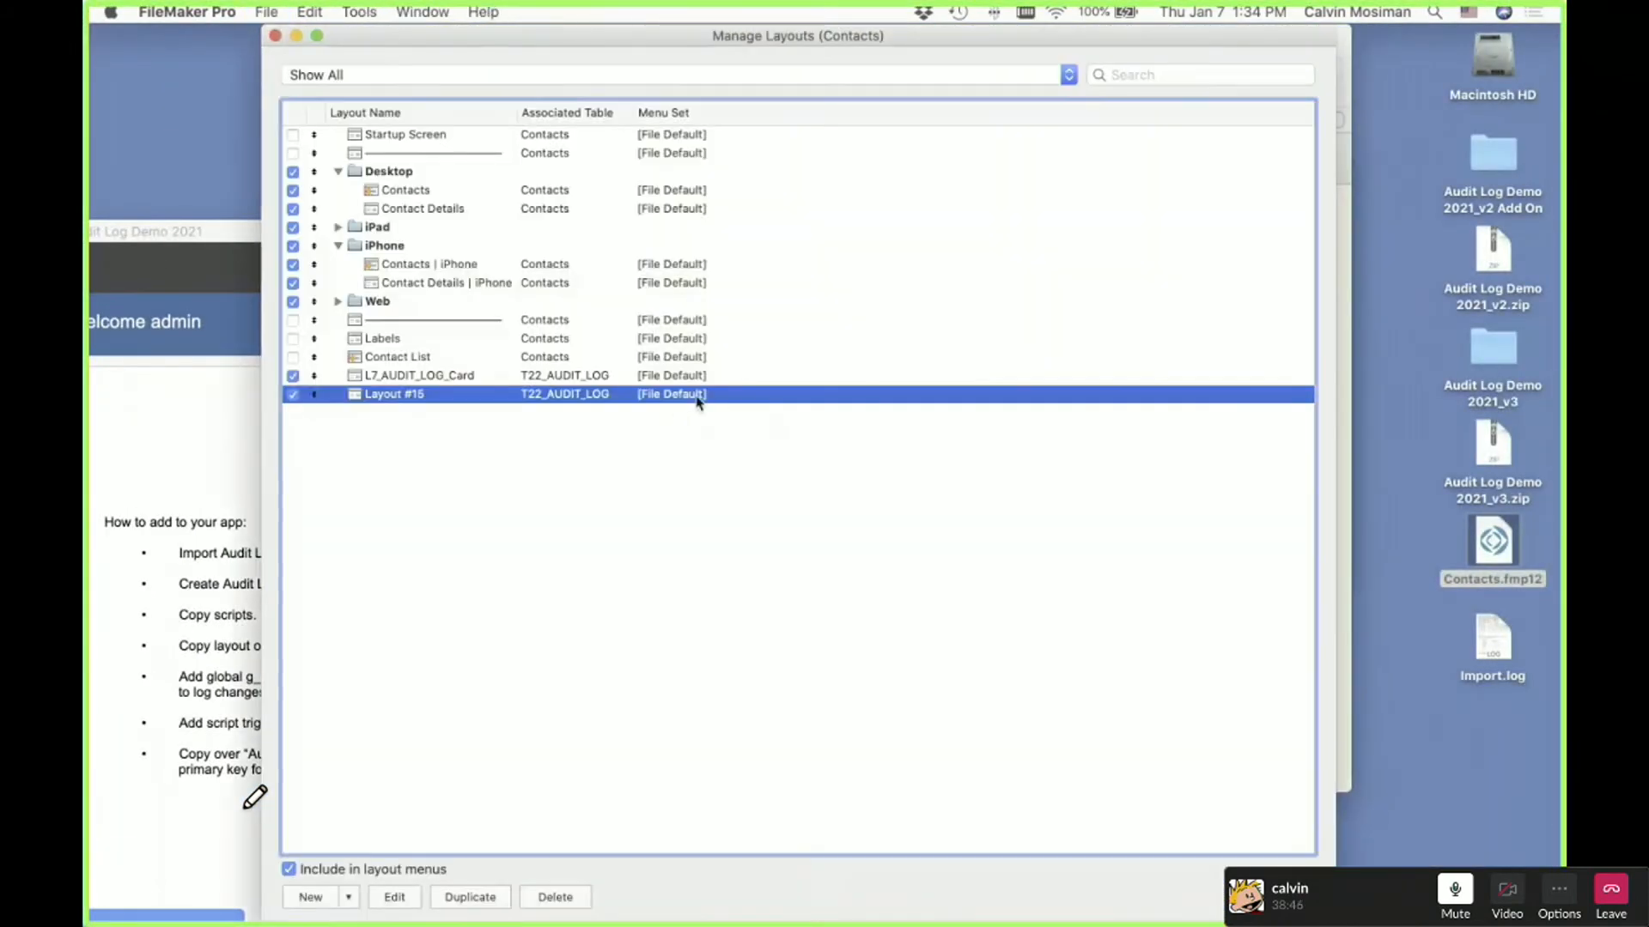
{"action": "left_click", "coordinate": [496, 378]}
{"action": "left_click", "coordinate": [1279, 897]}
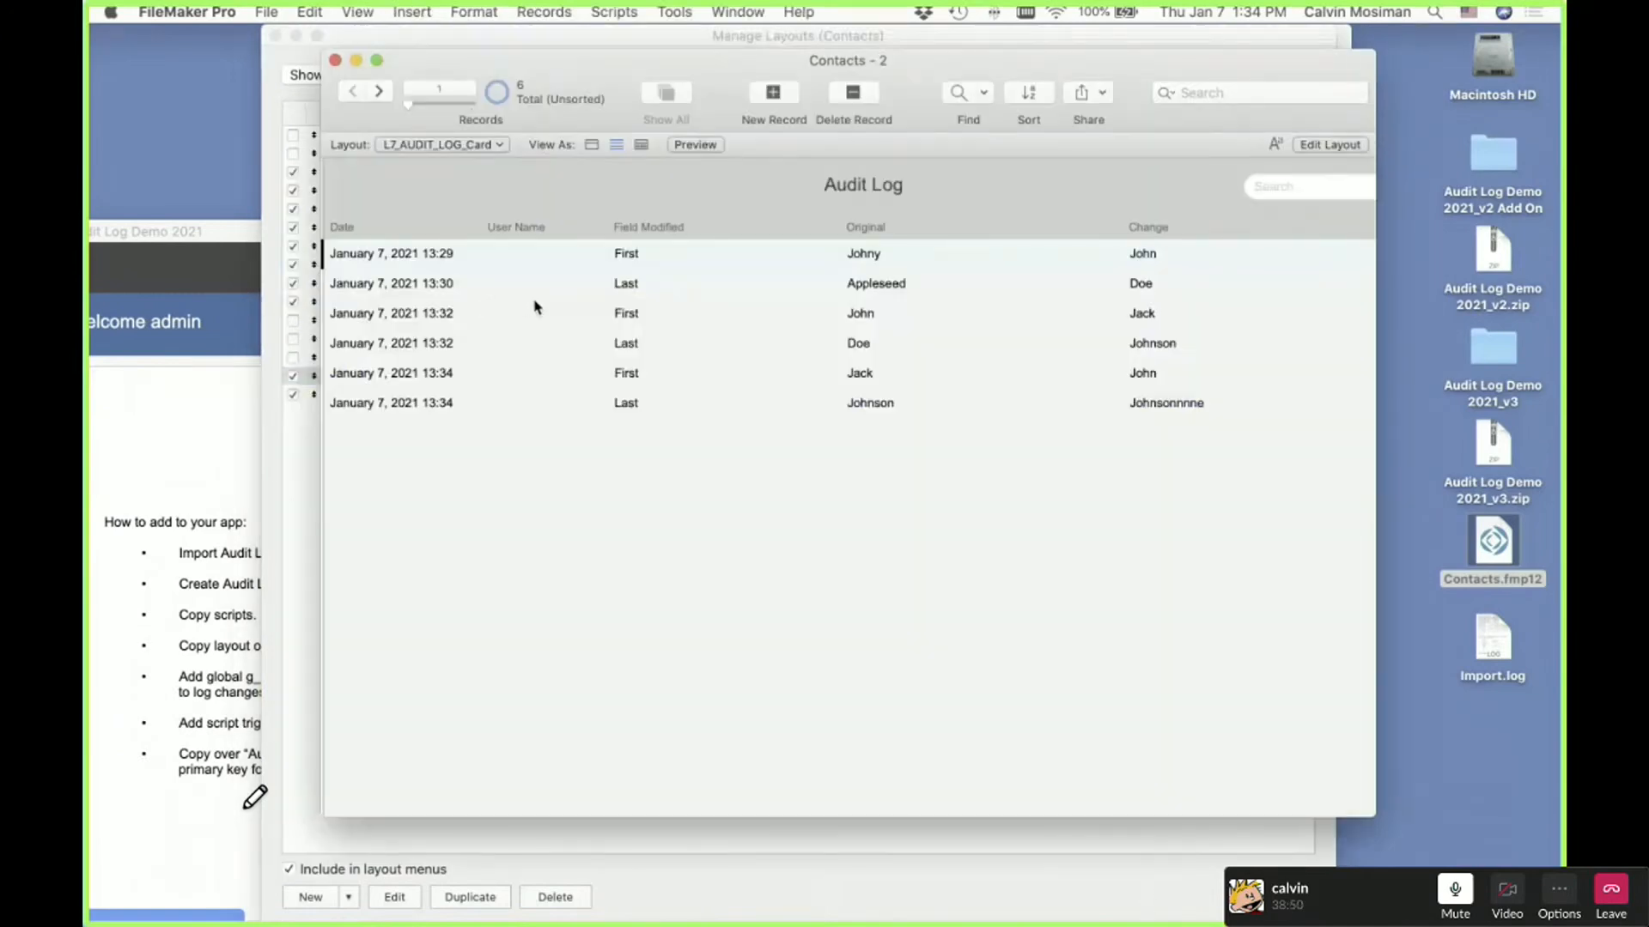
{"action": "key", "text": "super+l"}
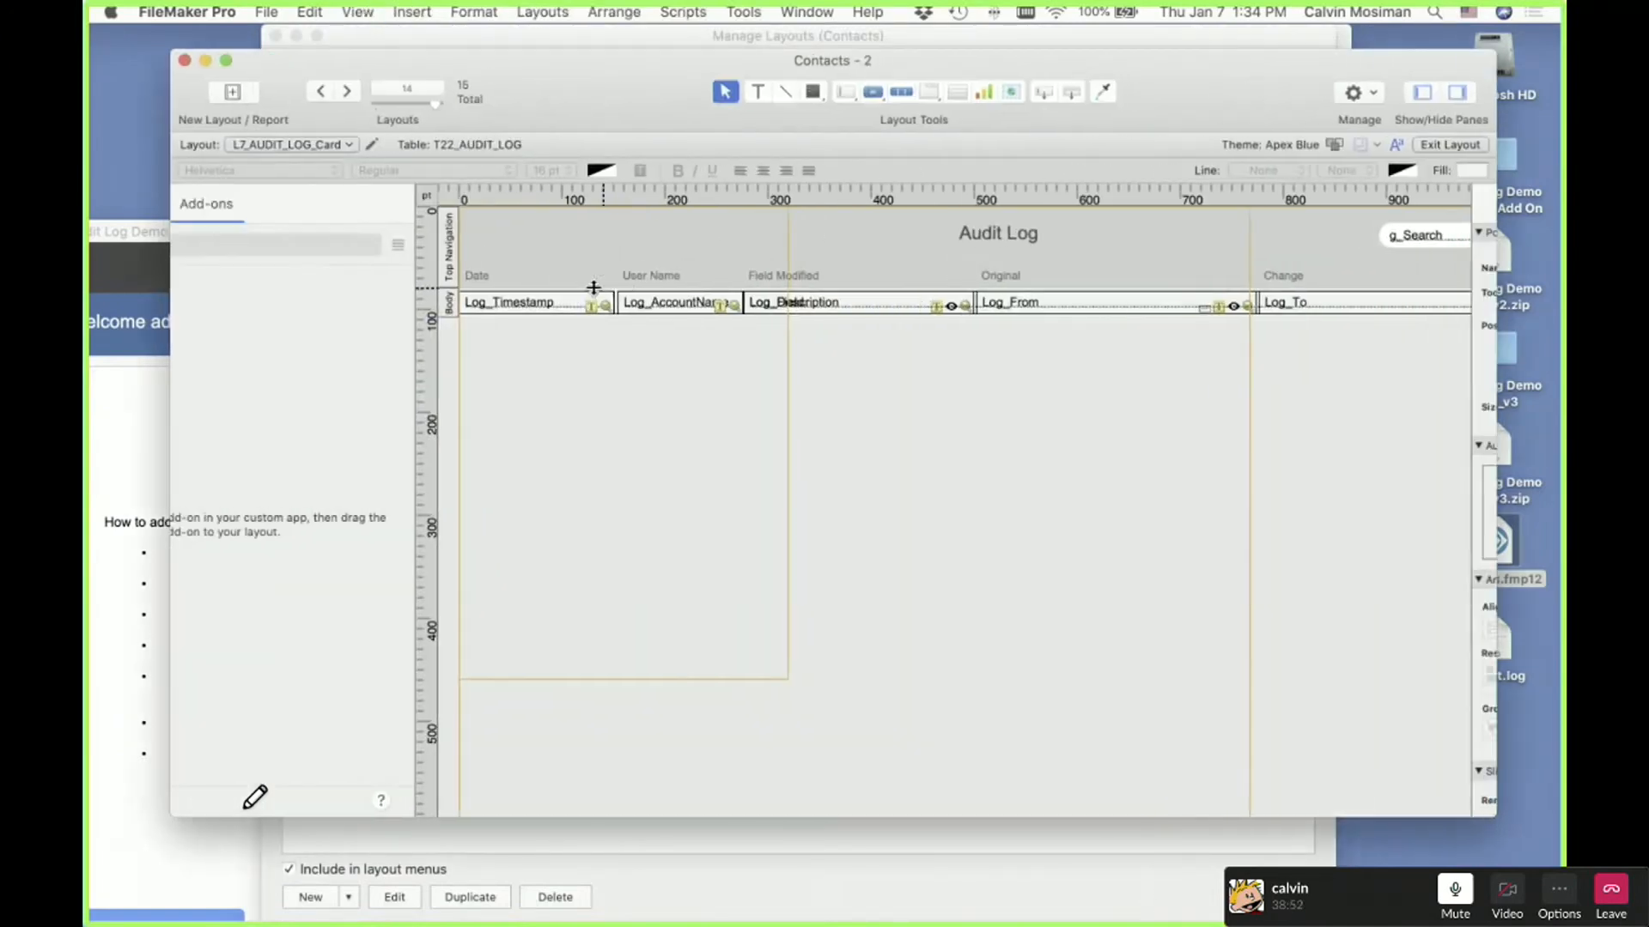
Point the User Name column at the Log_Username field and return to Browse mode
{"action": "double_click", "coordinate": [742, 307]}
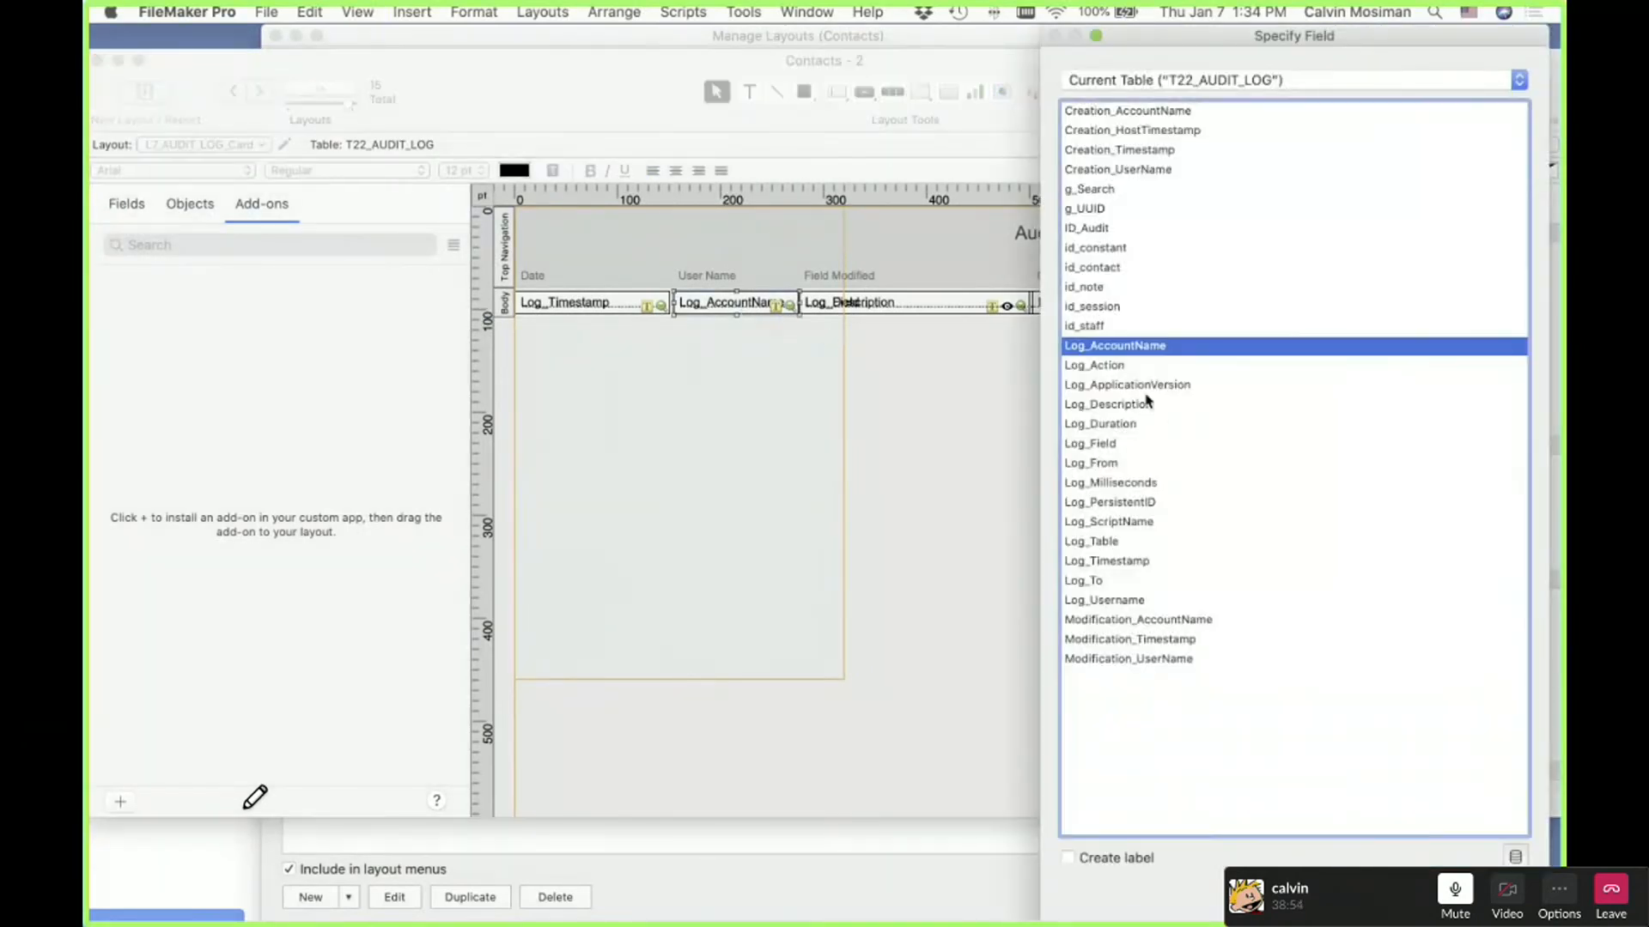
{"action": "left_click", "coordinate": [1116, 600]}
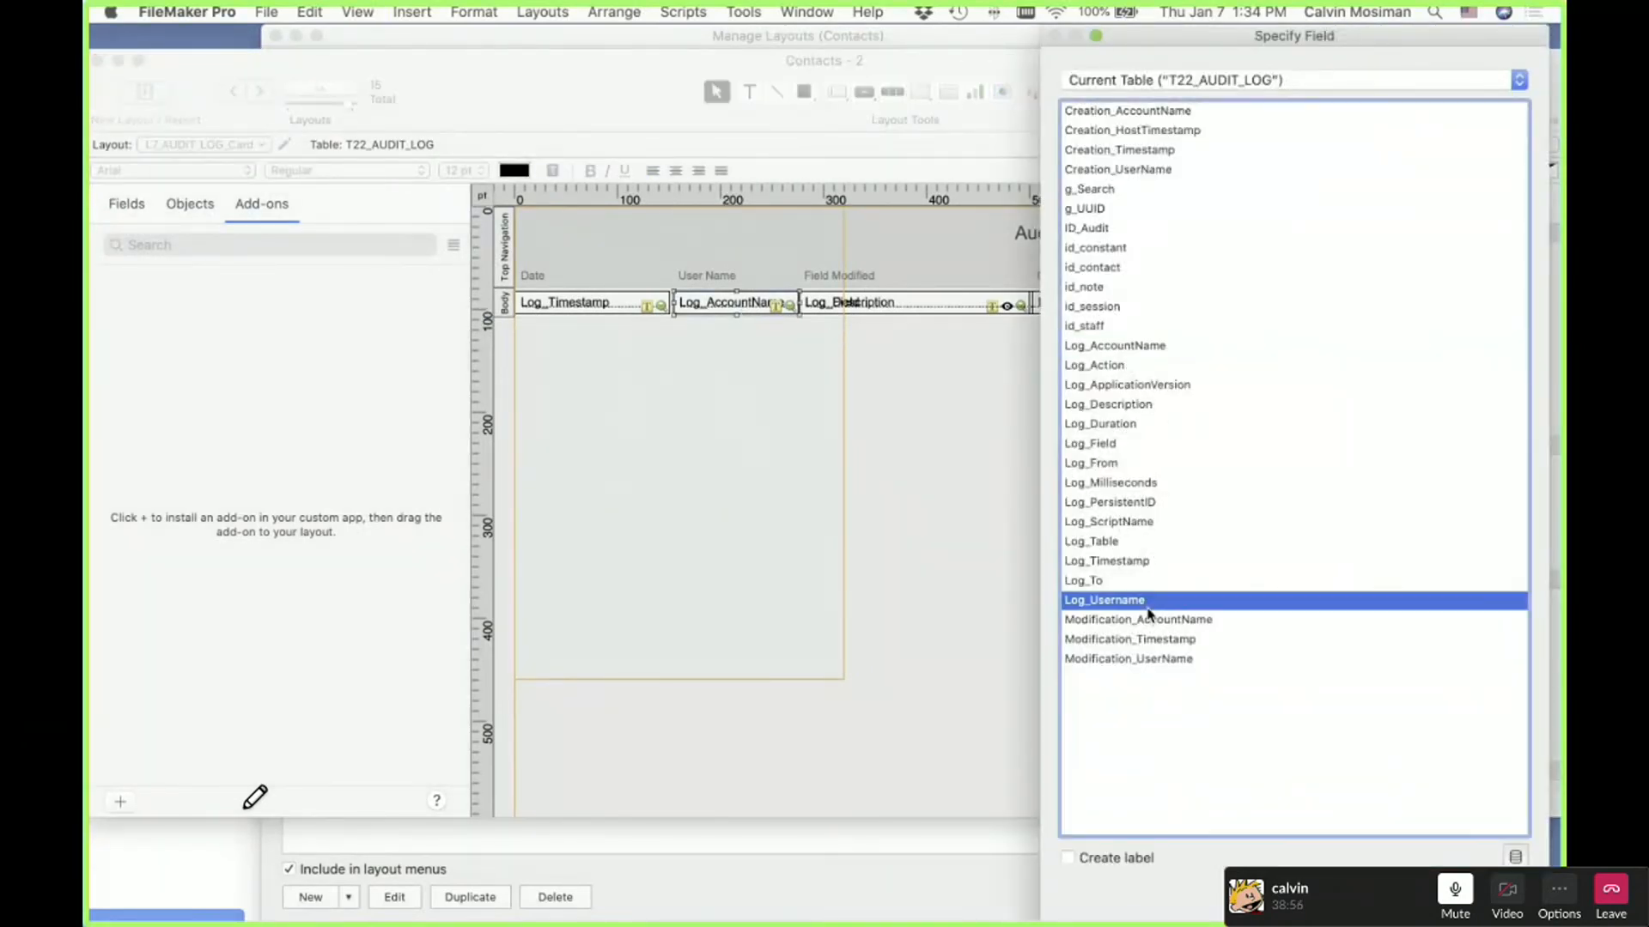
{"action": "double_click", "coordinate": [1147, 606]}
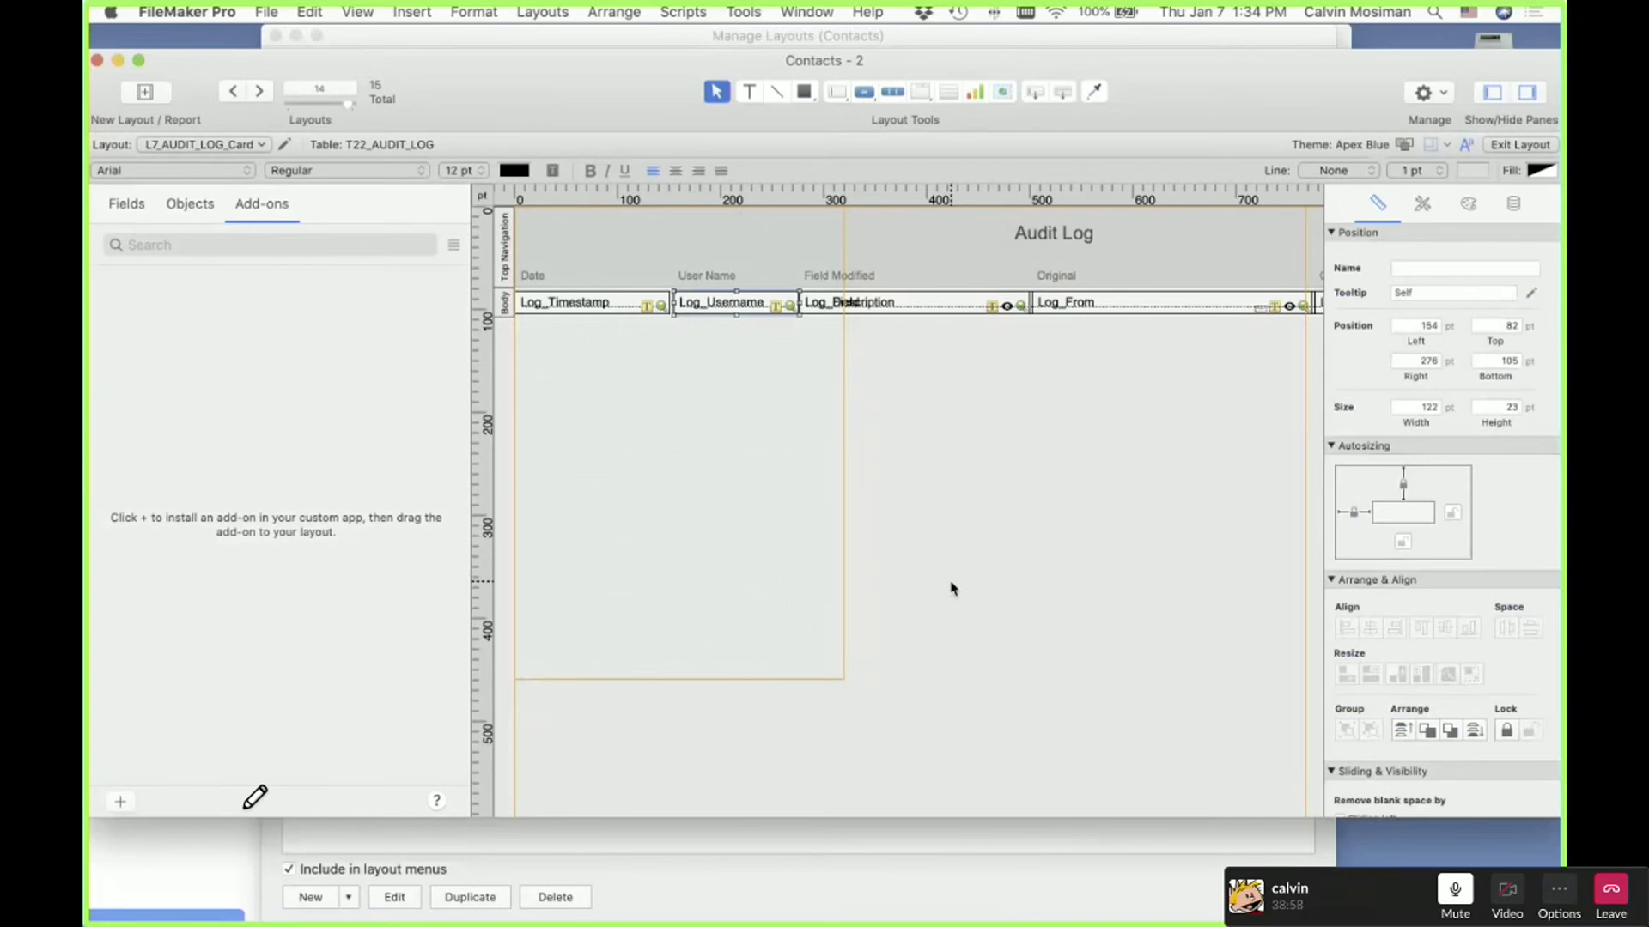
{"action": "key", "text": "super+b"}
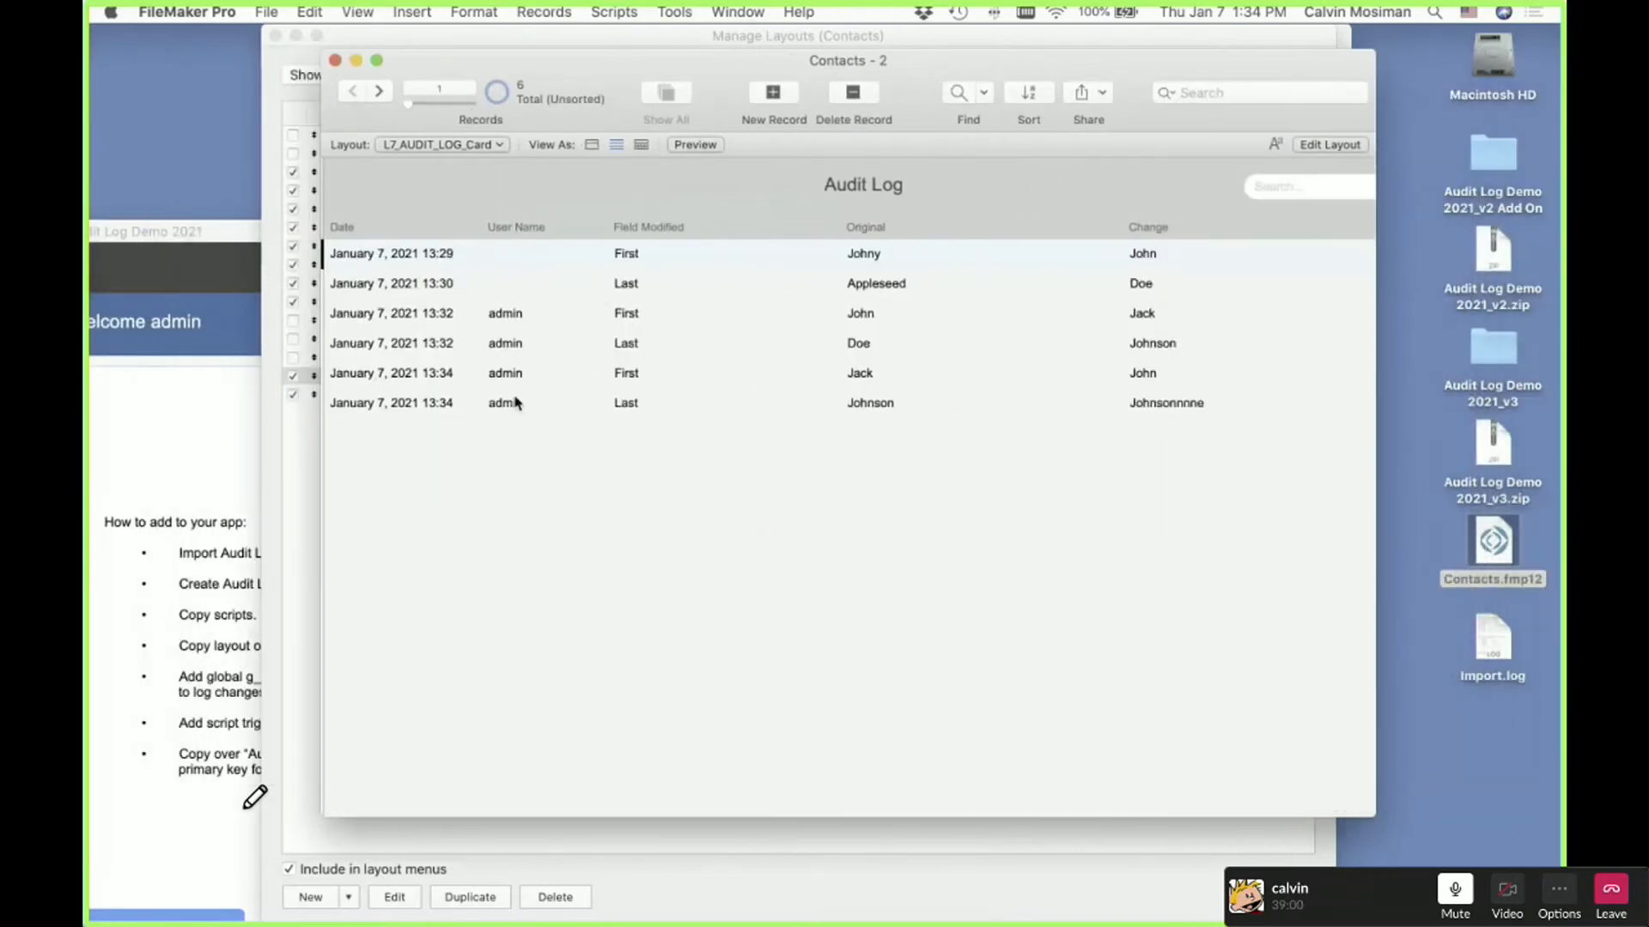
Close the audit log card and layout manager windows, hide the status toolbar, and lower the Contacts window
{"action": "left_click", "coordinate": [334, 61]}
{"action": "left_click", "coordinate": [275, 35]}
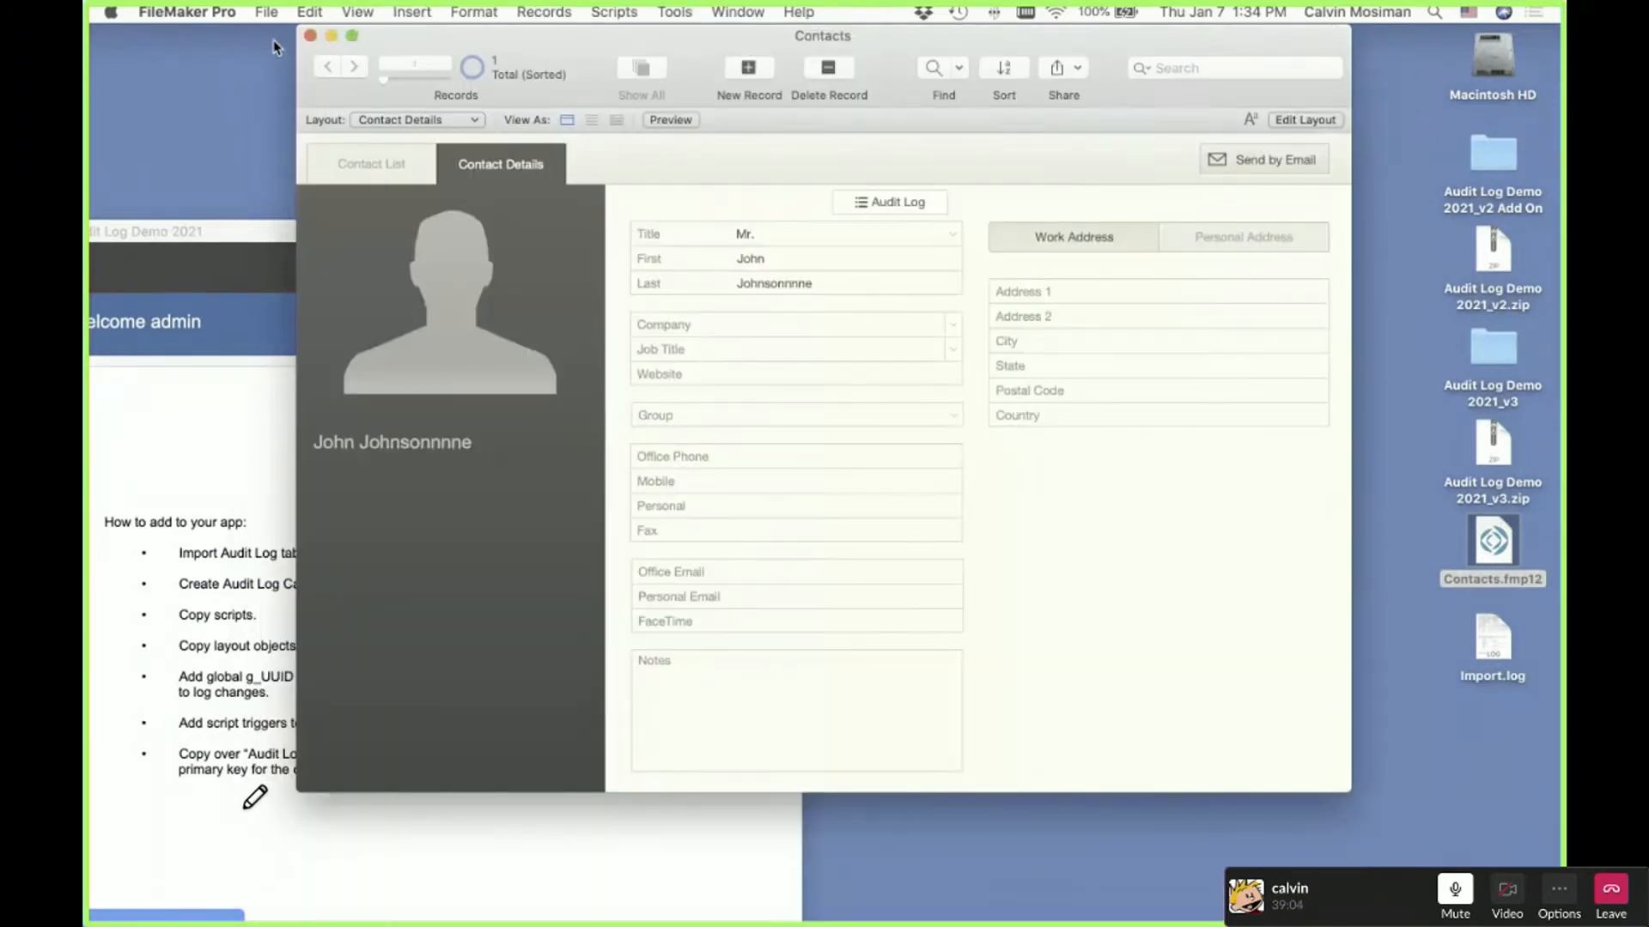
{"action": "key", "text": "super+alt+s"}
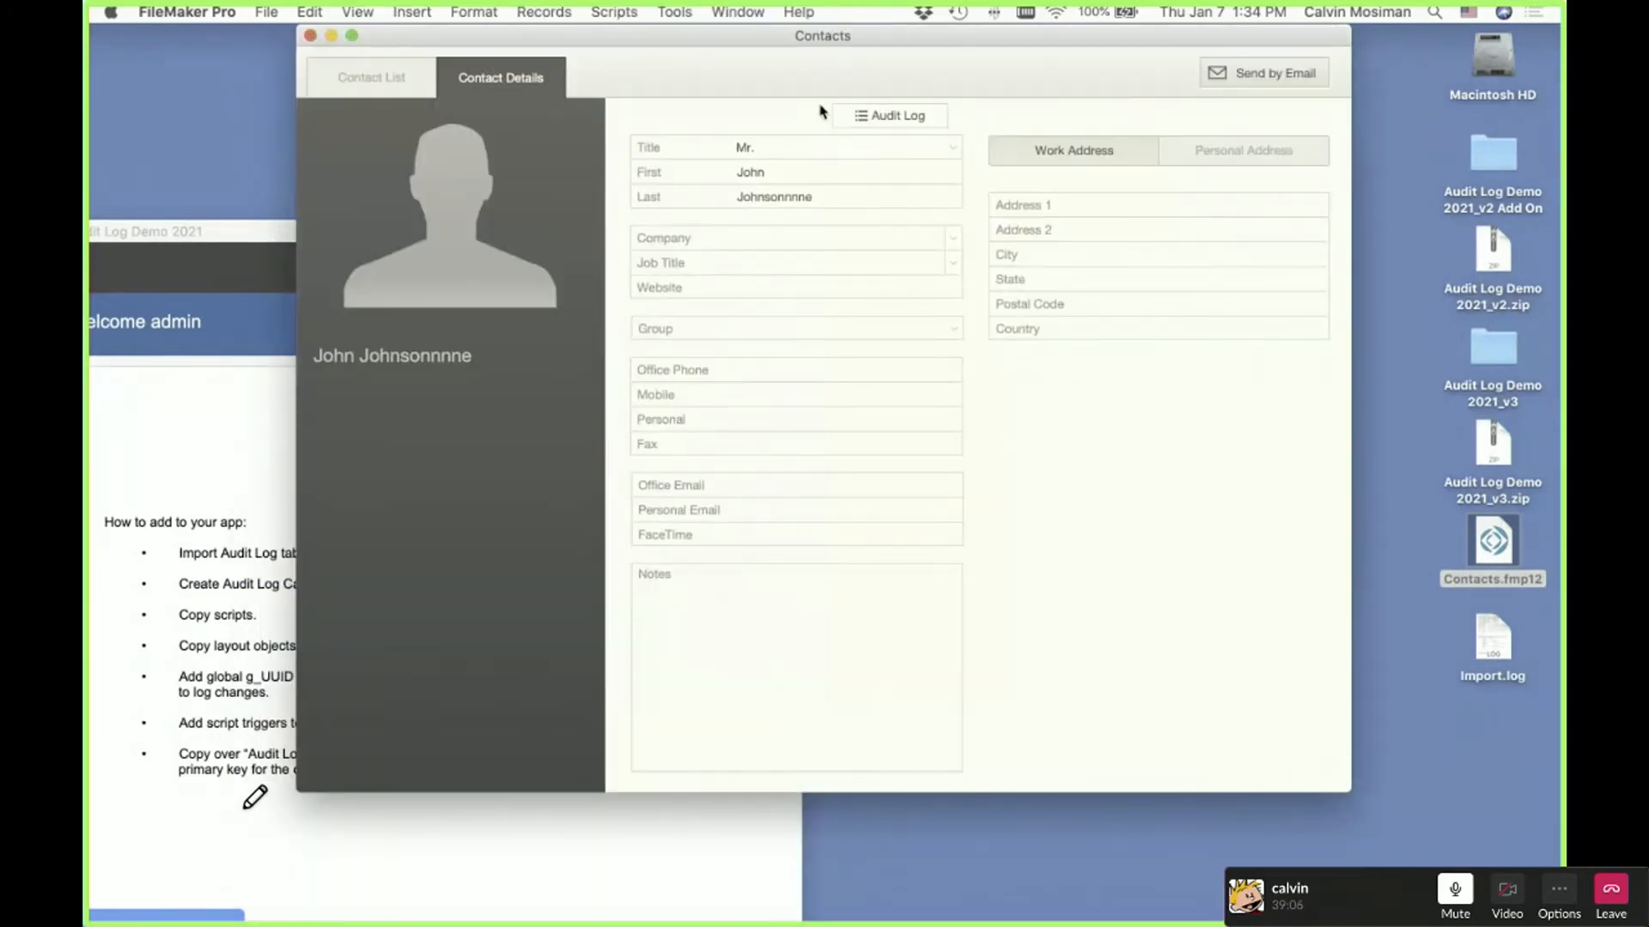
{"action": "left_click_drag", "start_coordinate": [717, 45], "coordinate": [630, 151]}
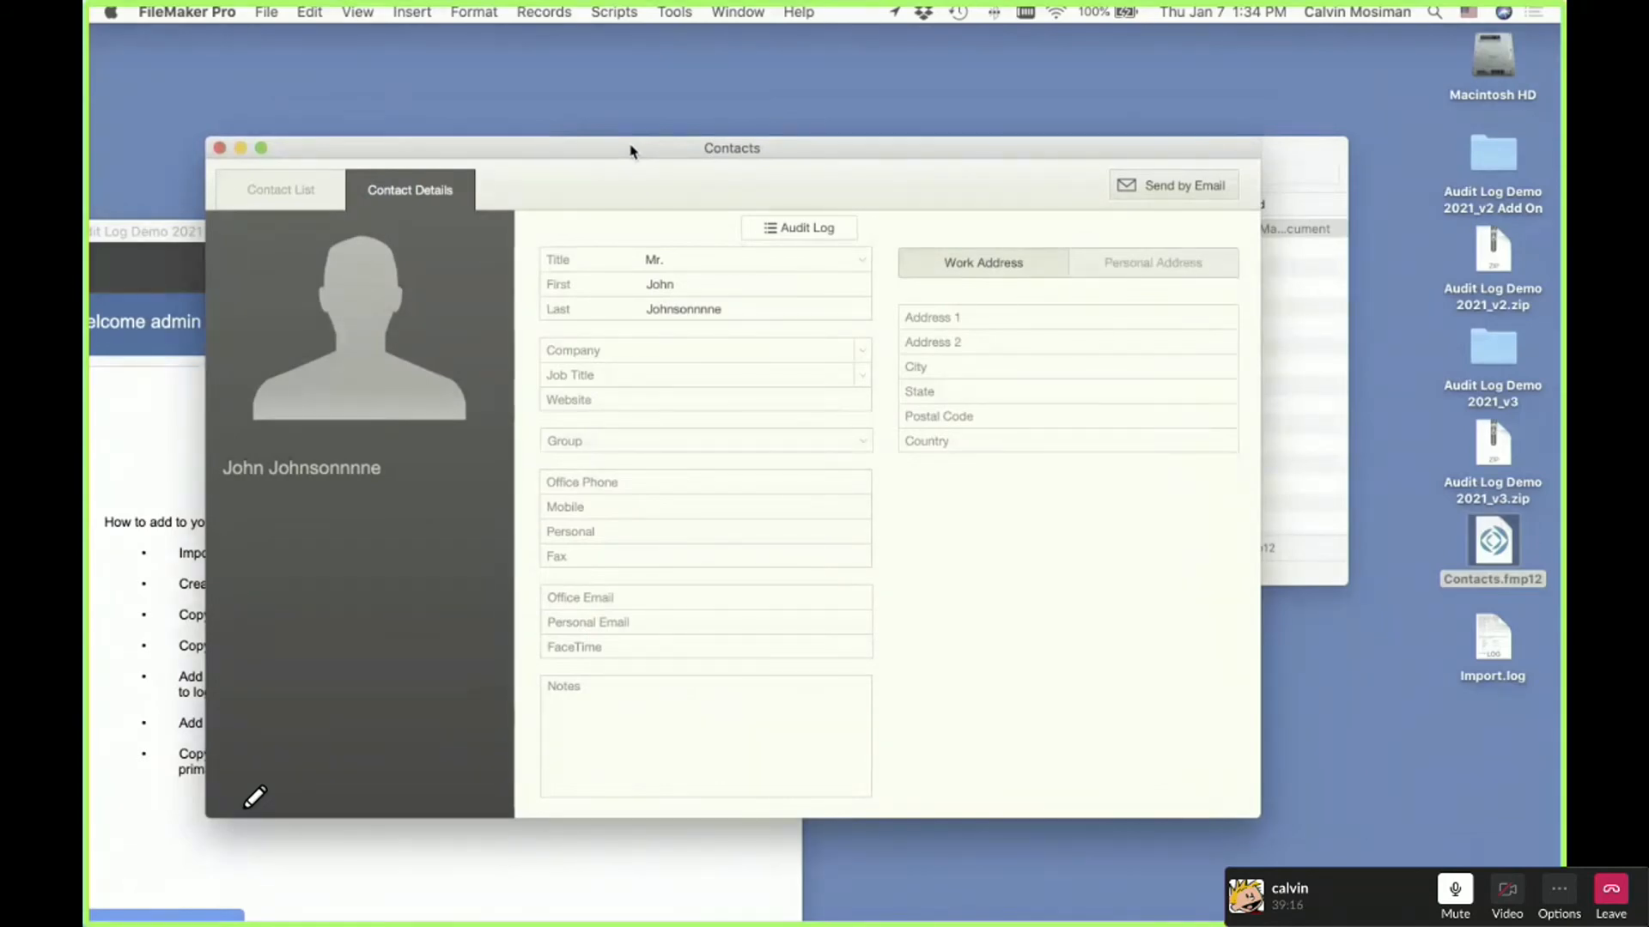
Open the Data Viewer from Tools and arrange it beside the Contacts window
{"action": "left_click", "coordinate": [675, 12]}
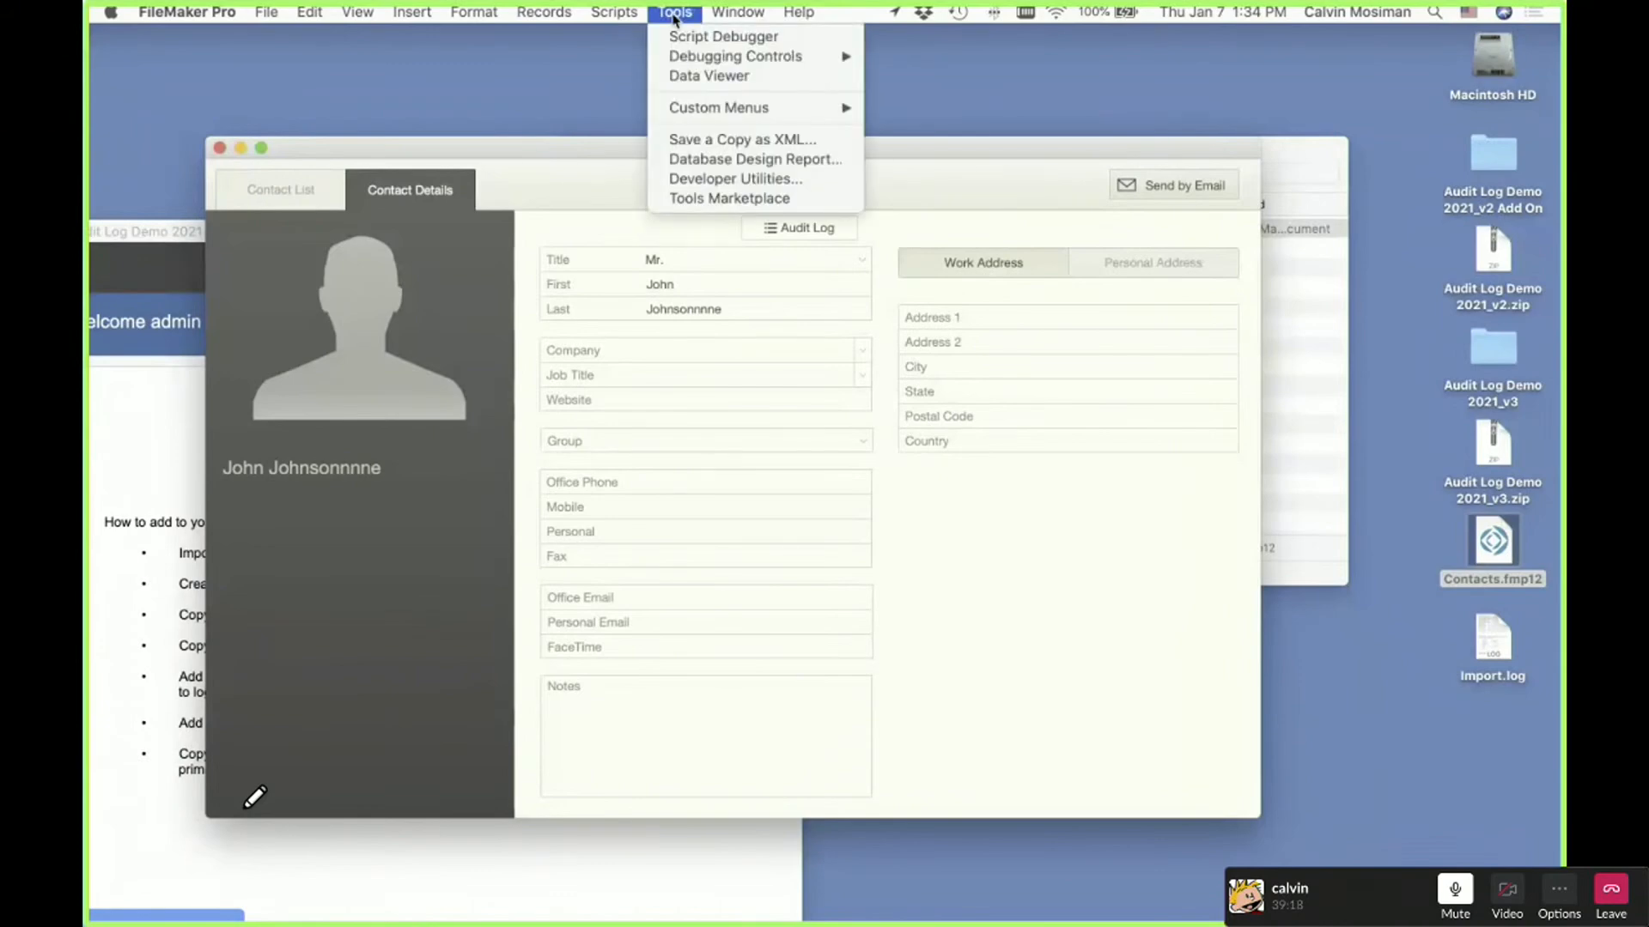
{"action": "left_click", "coordinate": [678, 41]}
{"action": "left_click", "coordinate": [363, 32]}
{"action": "left_click", "coordinate": [674, 12]}
{"action": "left_click", "coordinate": [733, 79]}
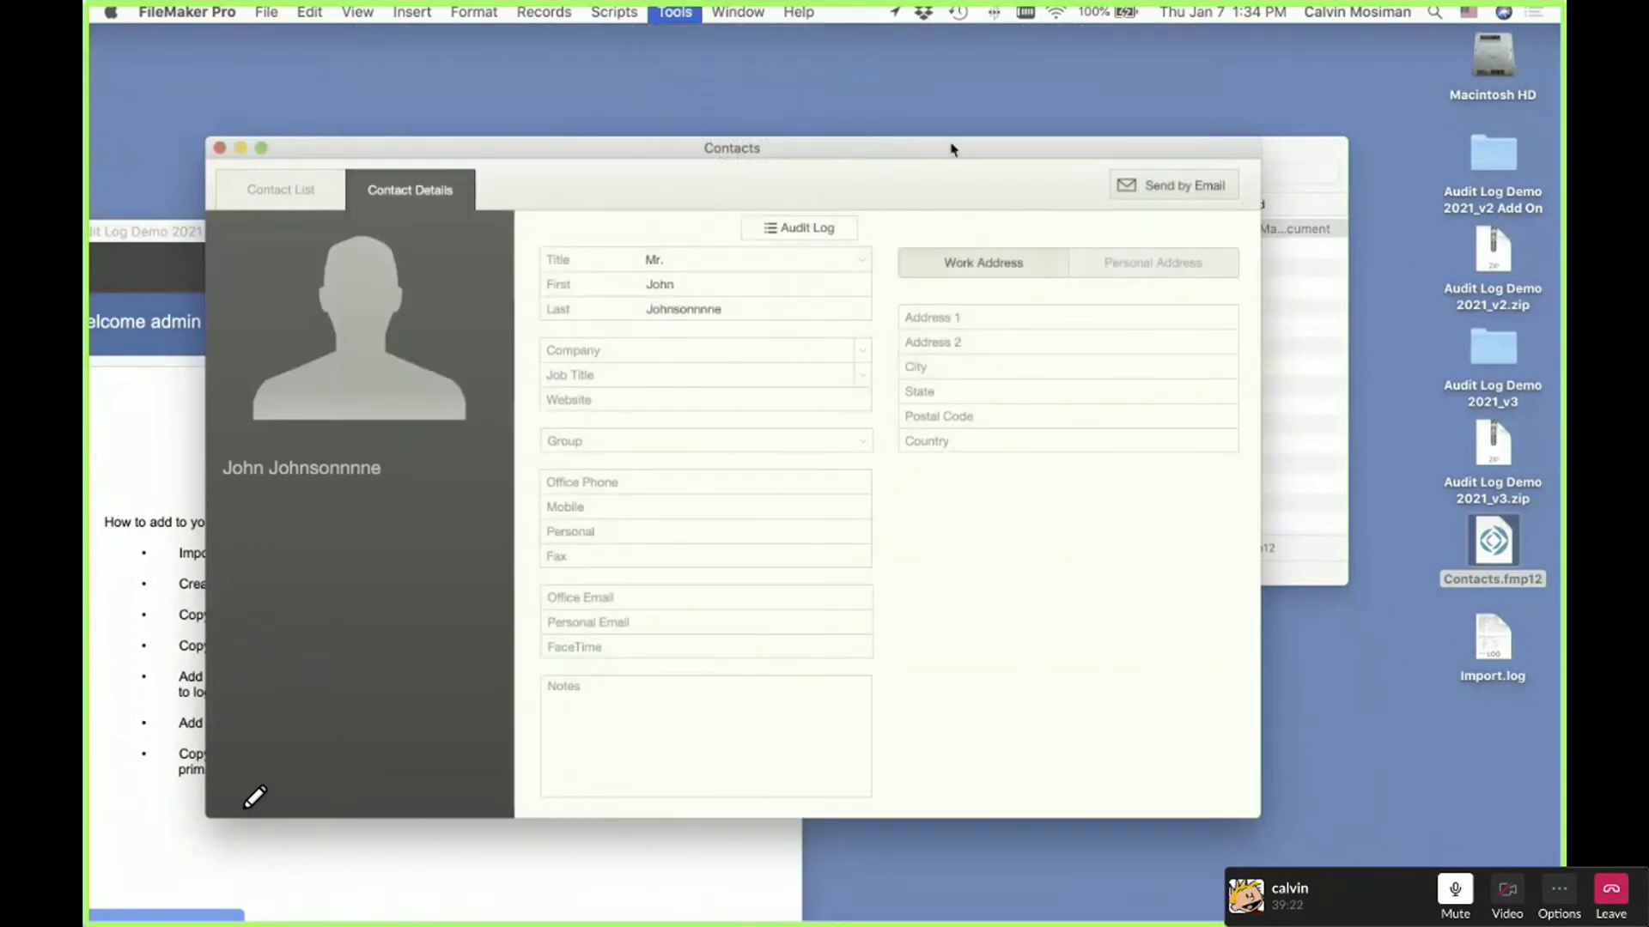
{"action": "left_click_drag", "start_coordinate": [526, 212], "coordinate": [876, 225]}
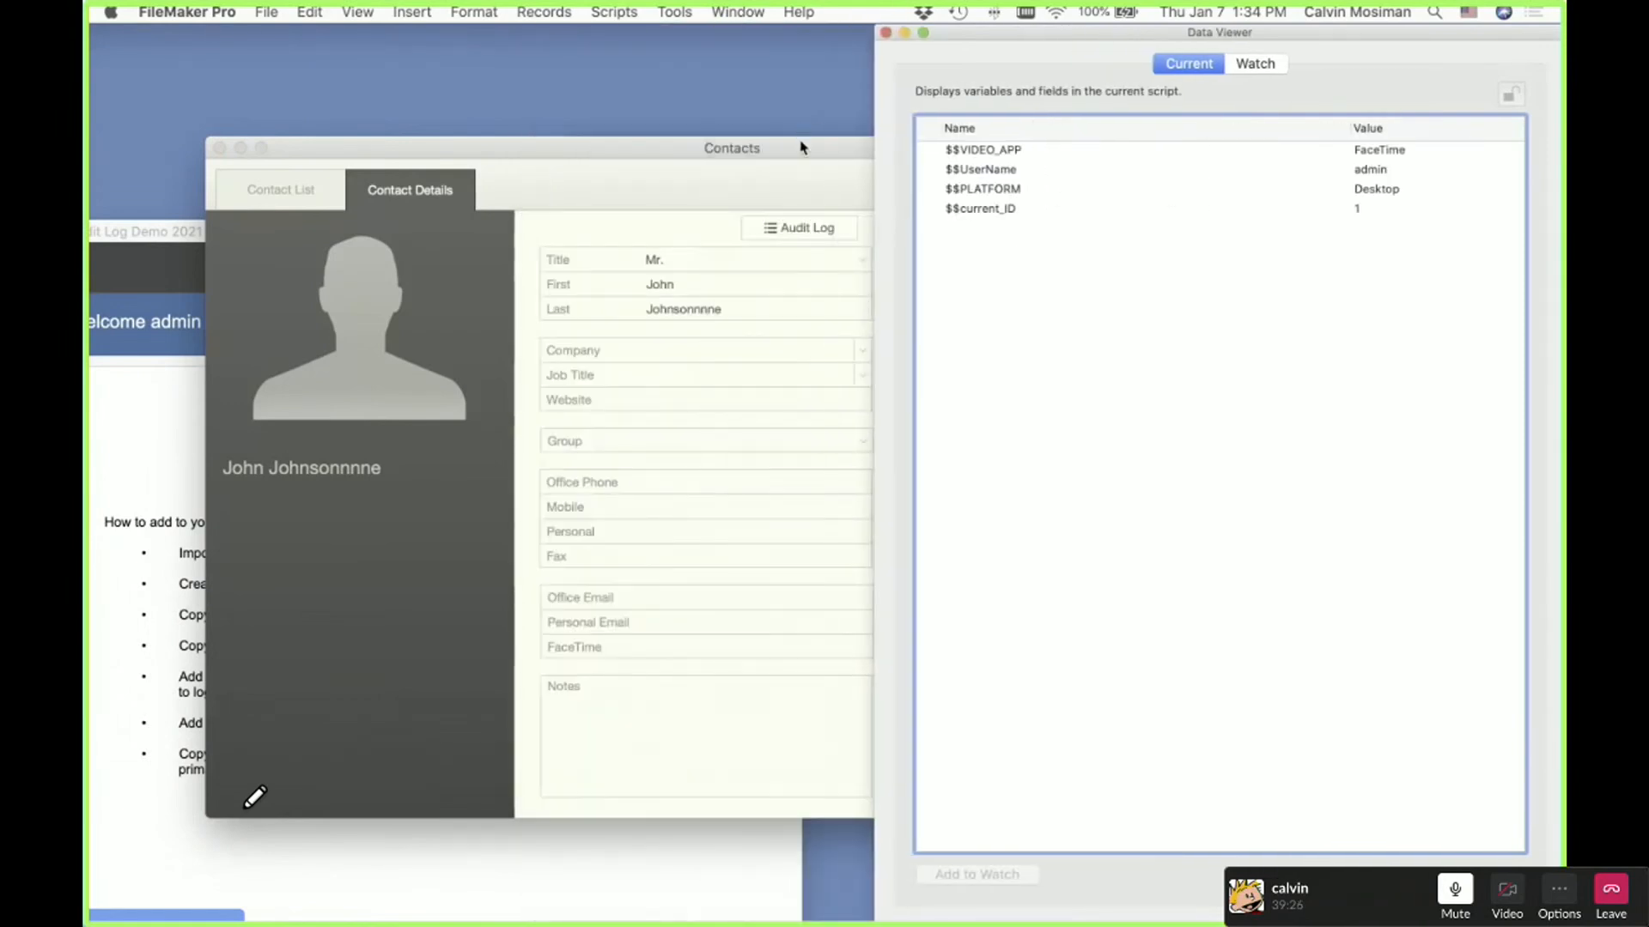
{"action": "left_click_drag", "start_coordinate": [800, 148], "coordinate": [645, 148]}
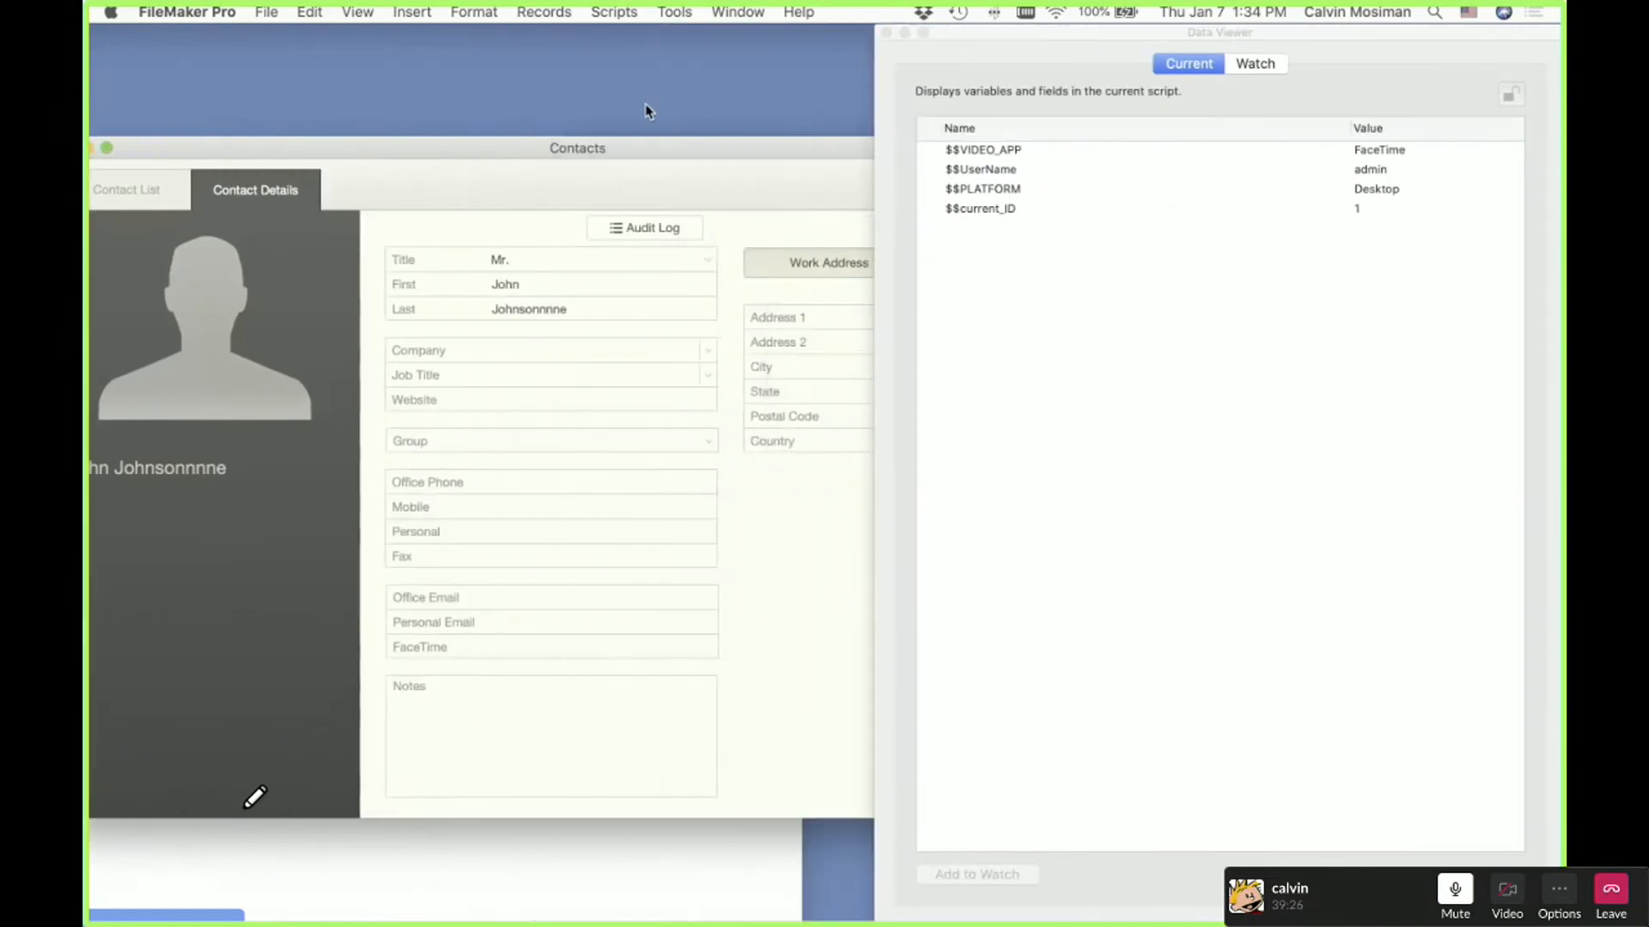
Enter the First and Last fields so $$auditLogFrom captures John and Johnsonnnne
{"action": "left_click", "coordinate": [575, 288]}
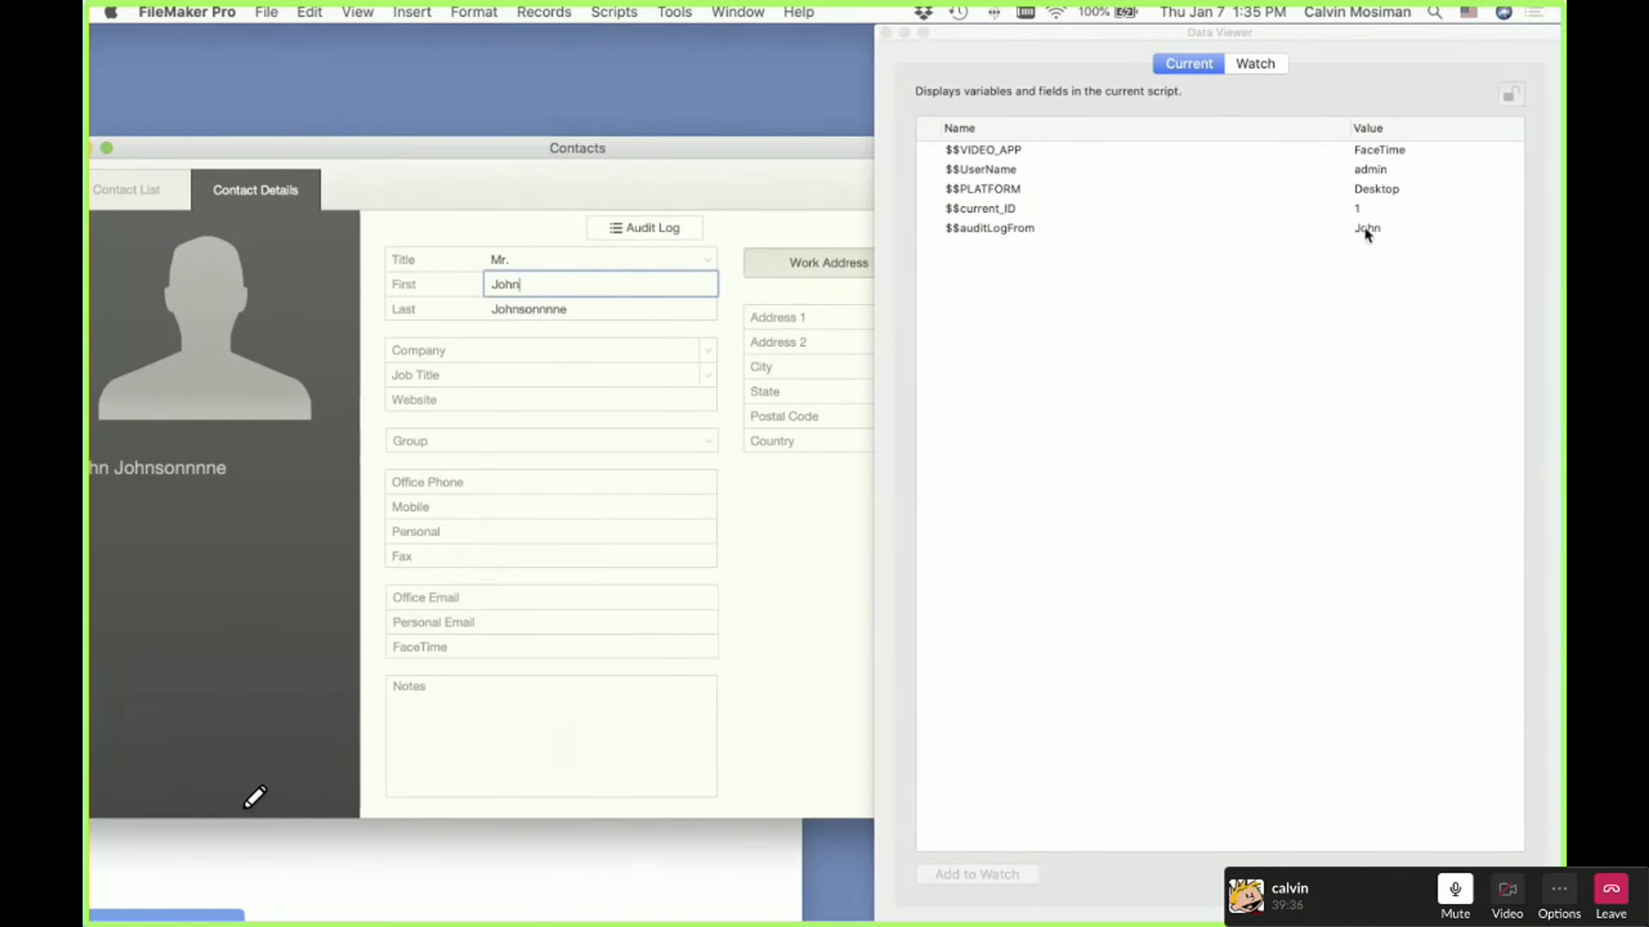
{"action": "left_click", "coordinate": [564, 316]}
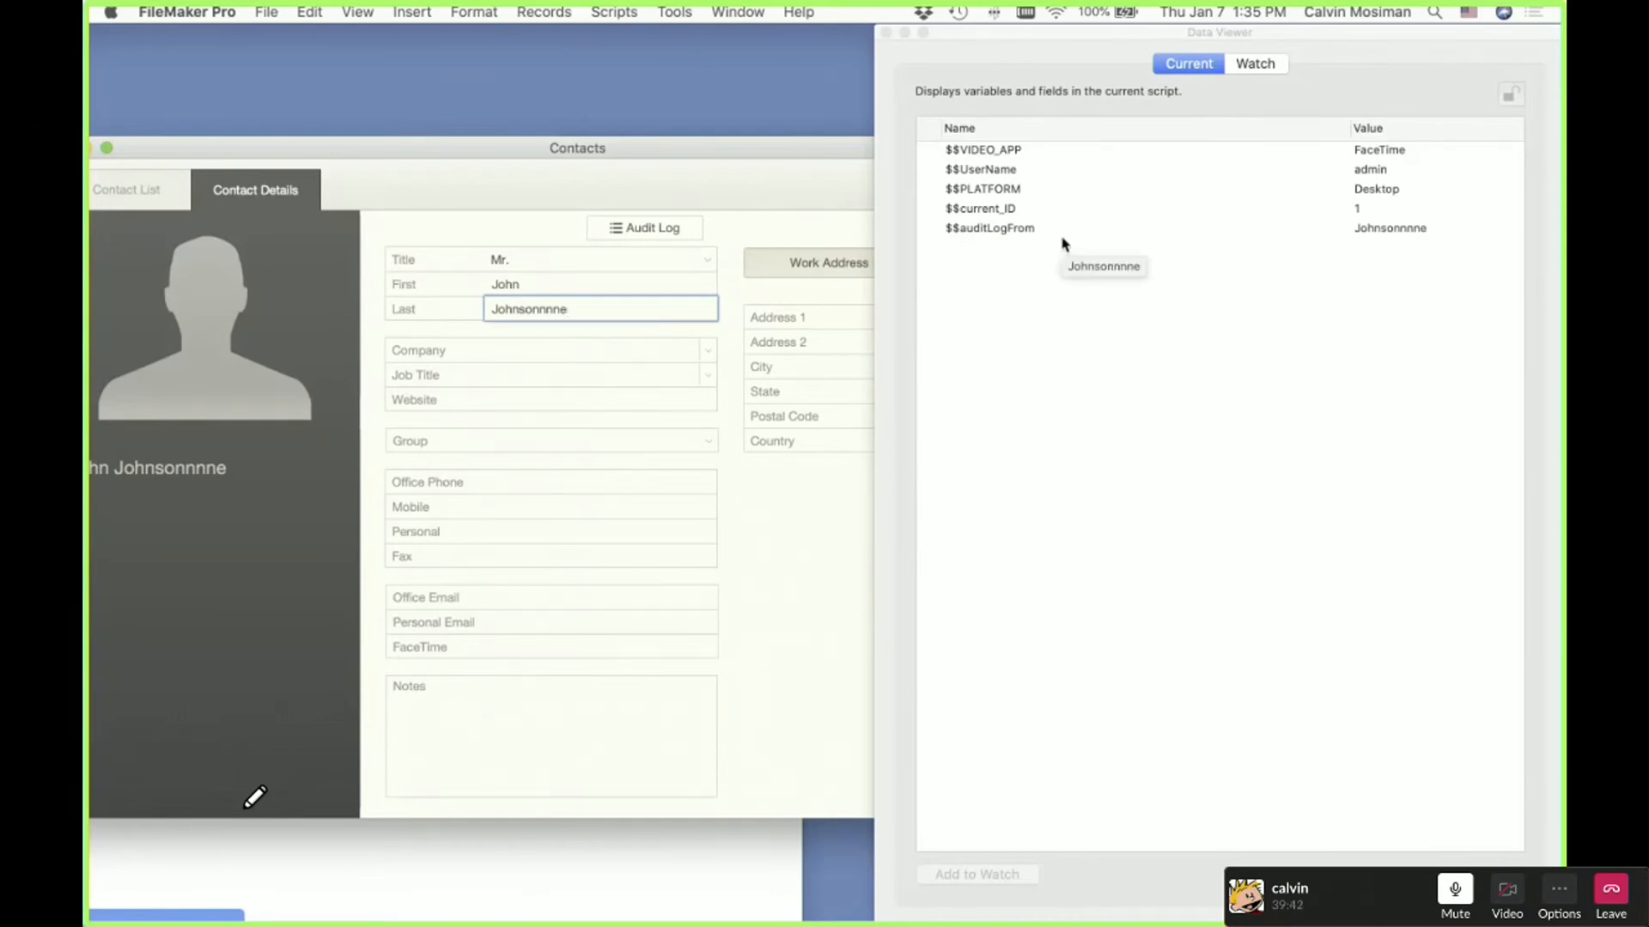
{"action": "triple_click", "coordinate": [574, 307]}
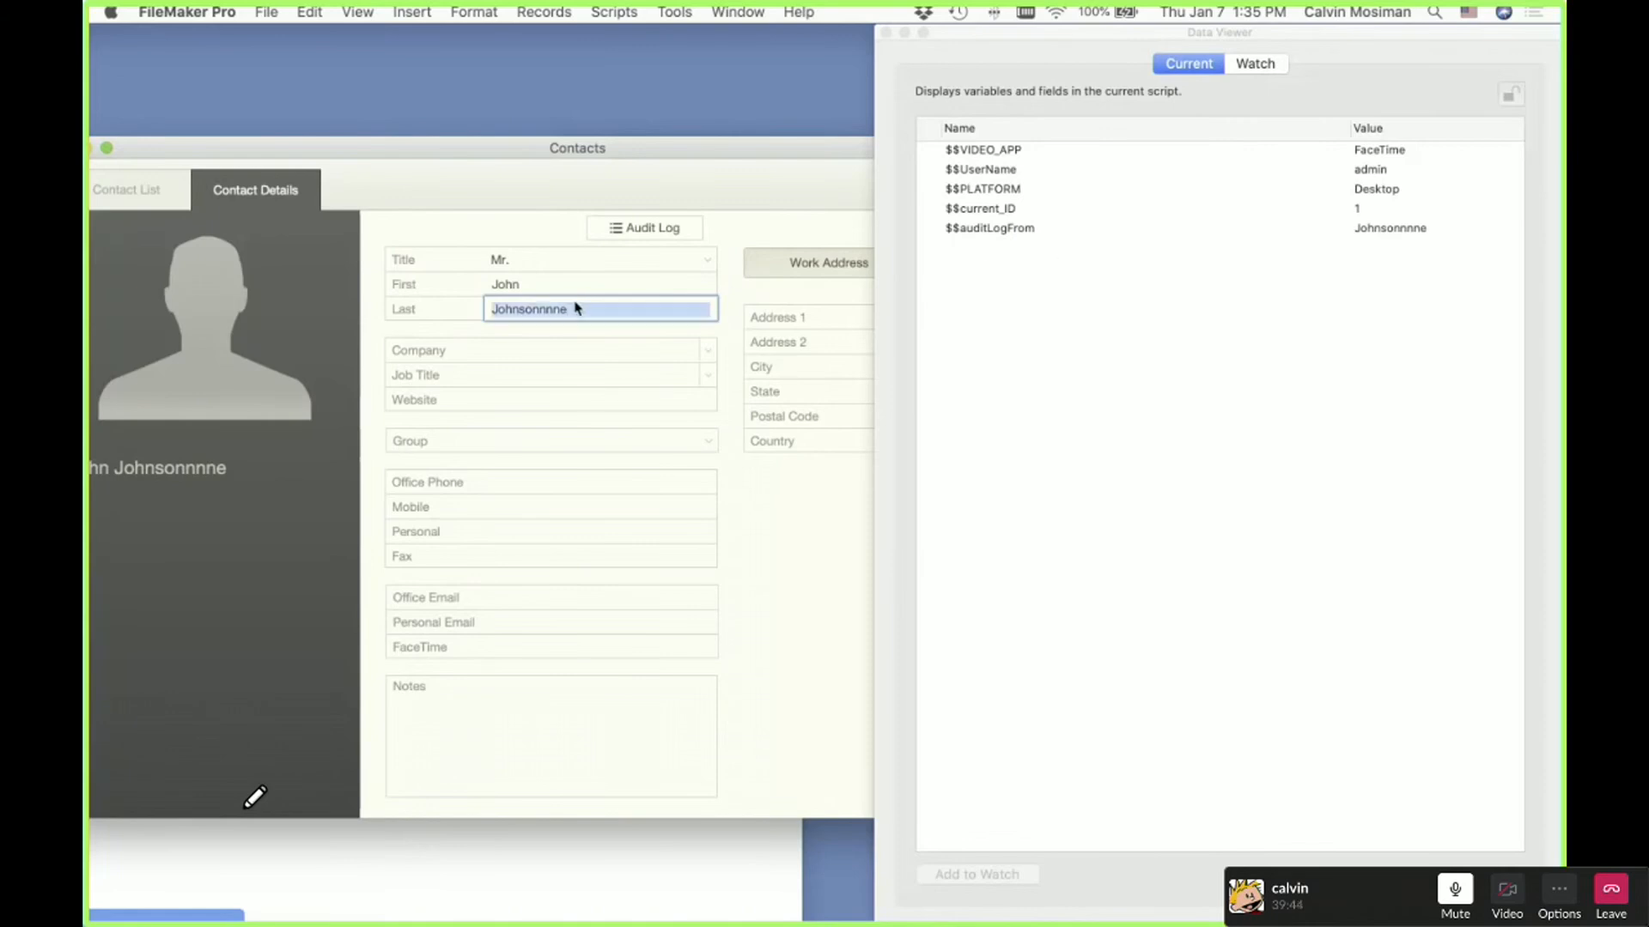
{"action": "left_click", "coordinate": [570, 293]}
Trace the Last field's OnObjectEnter audit-log trigger in the Script Debugger and check $$auditLogFrom
{"action": "left_click", "coordinate": [674, 9]}
{"action": "left_click", "coordinate": [683, 34]}
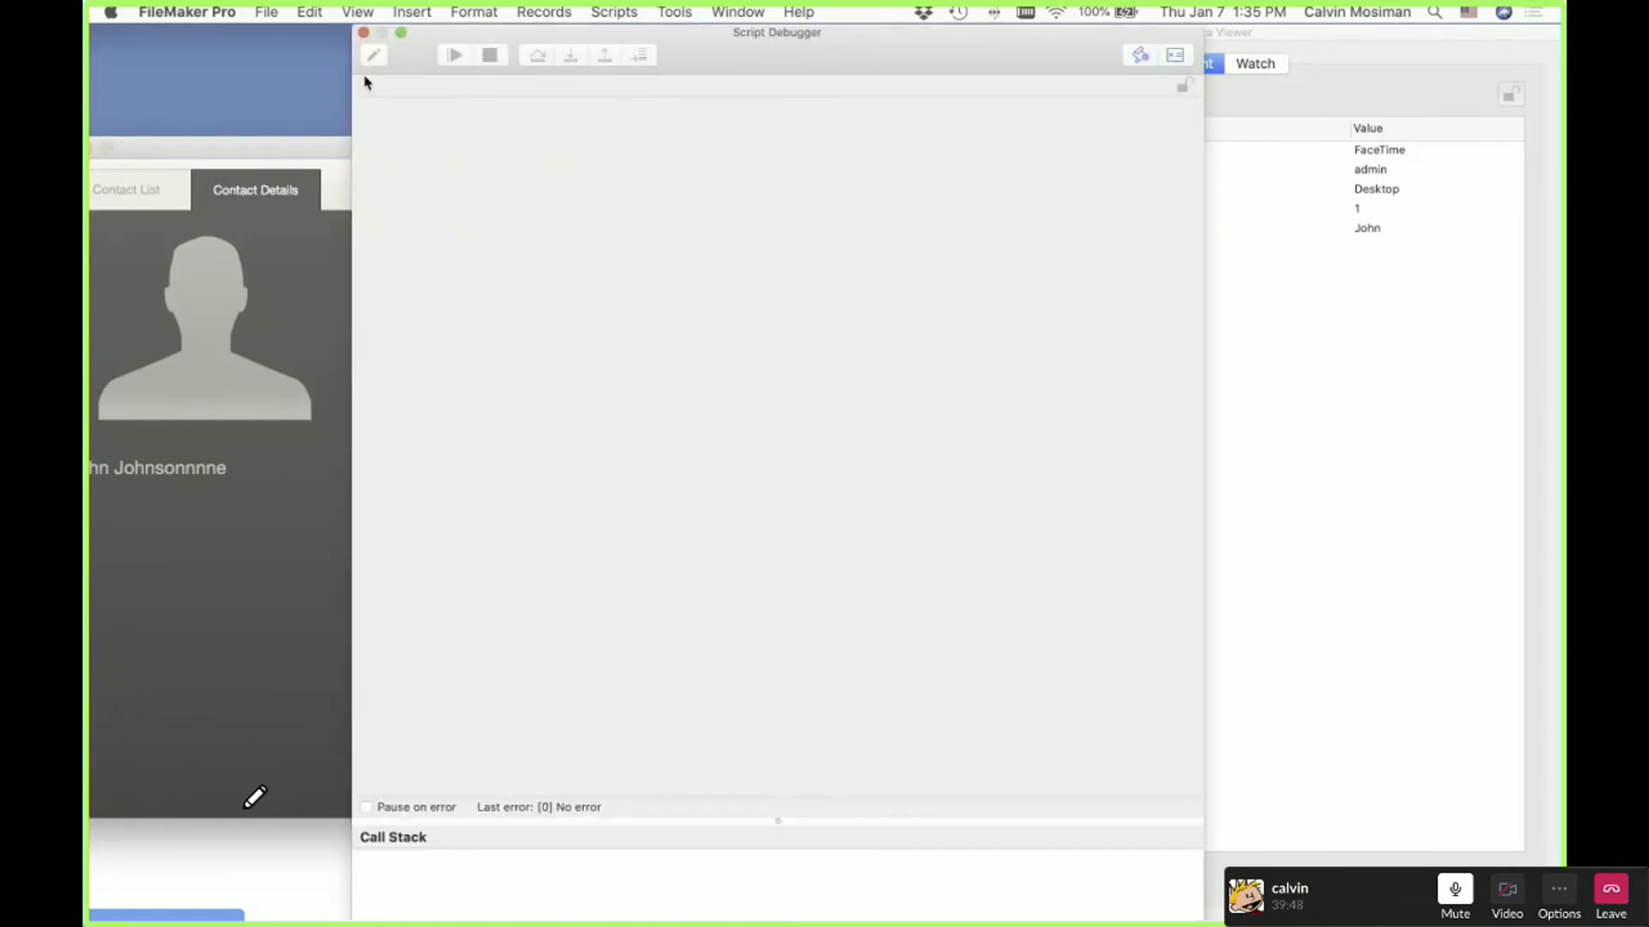
{"action": "left_click_drag", "start_coordinate": [409, 74], "coordinate": [678, 103]}
{"action": "left_click", "coordinate": [587, 316]}
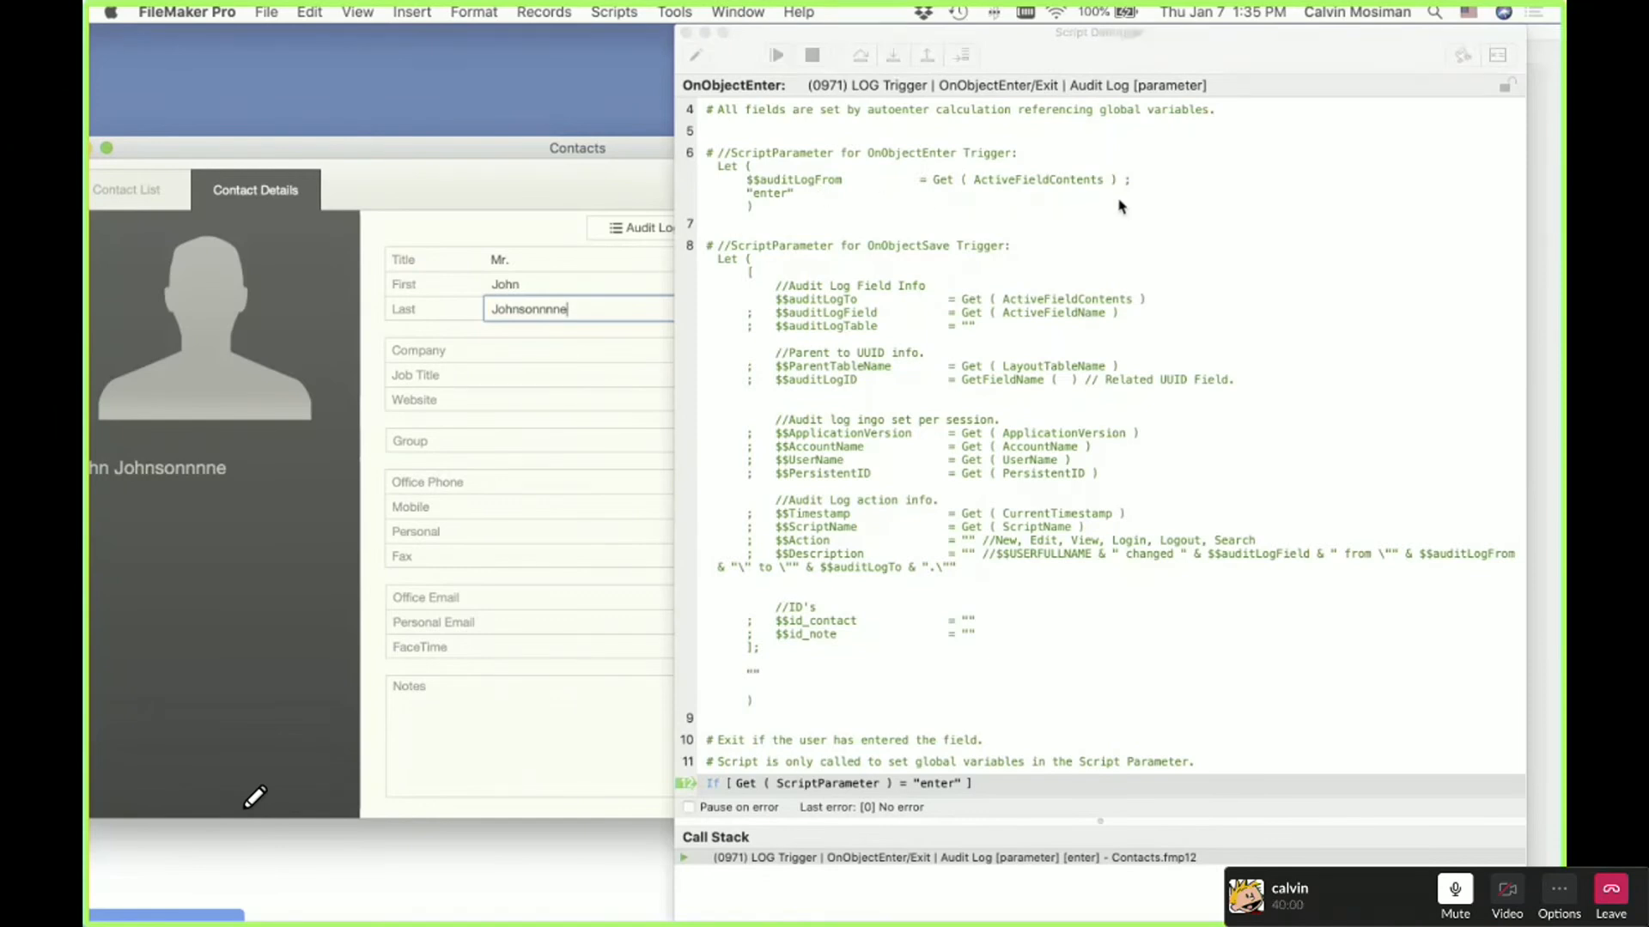
{"action": "scroll", "coordinate": [784, 202], "scroll_direction": "down", "scroll_amount": 10}
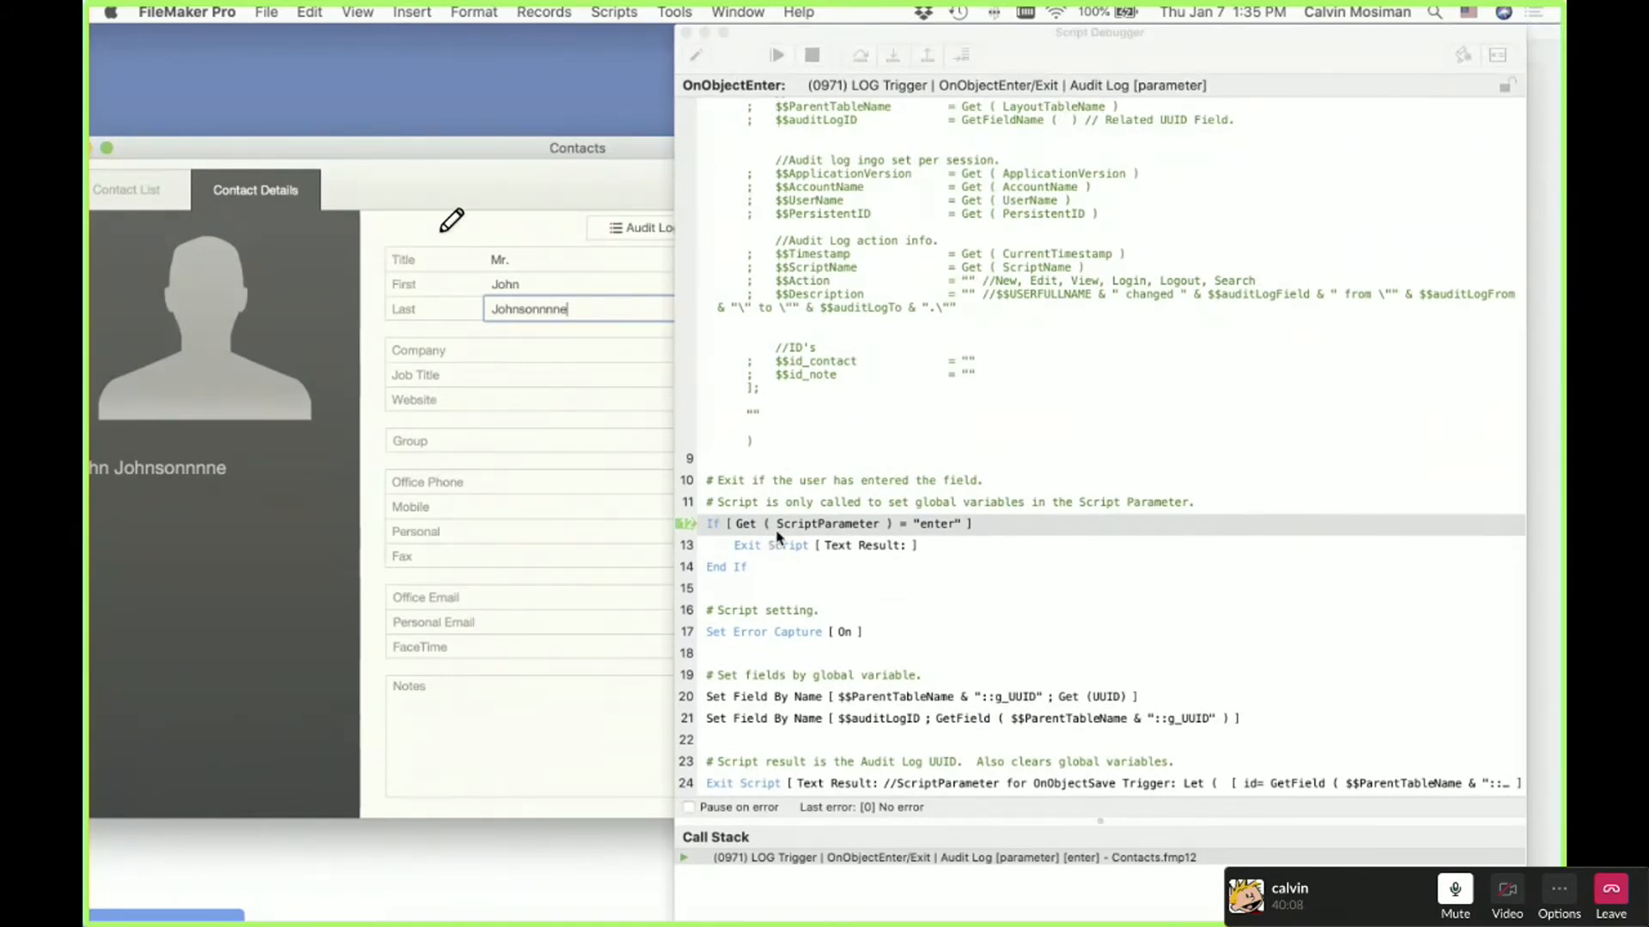
{"action": "left_click_drag", "start_coordinate": [464, 166], "coordinate": [448, 340]}
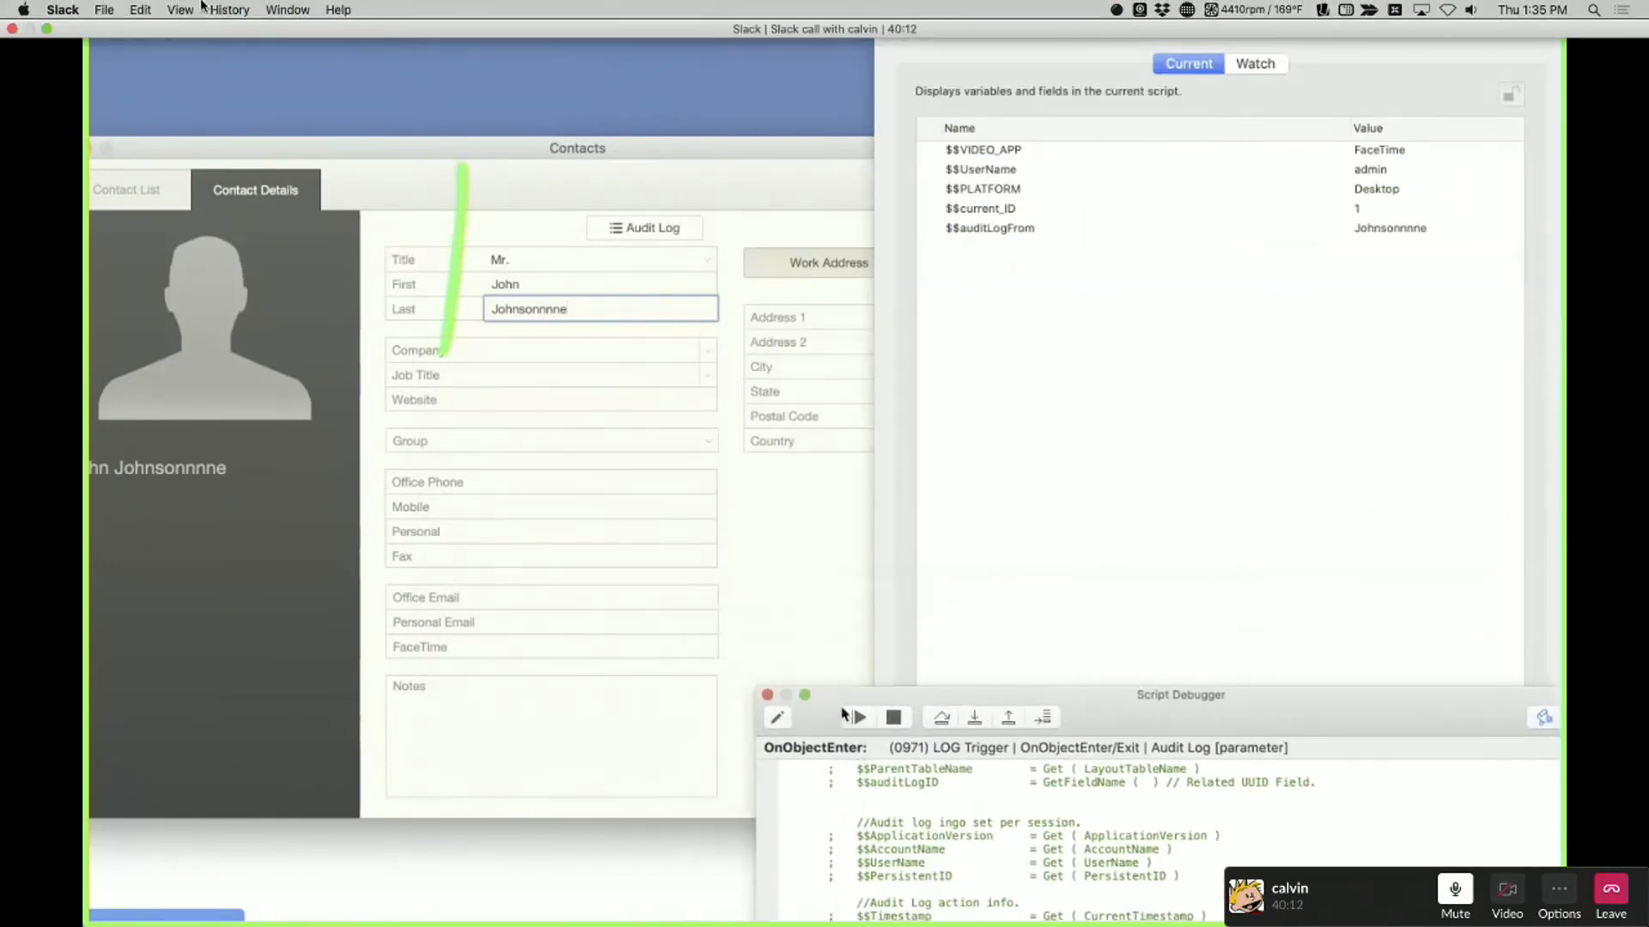
Take the shared call view out of full screen
{"action": "left_click", "coordinate": [46, 29]}
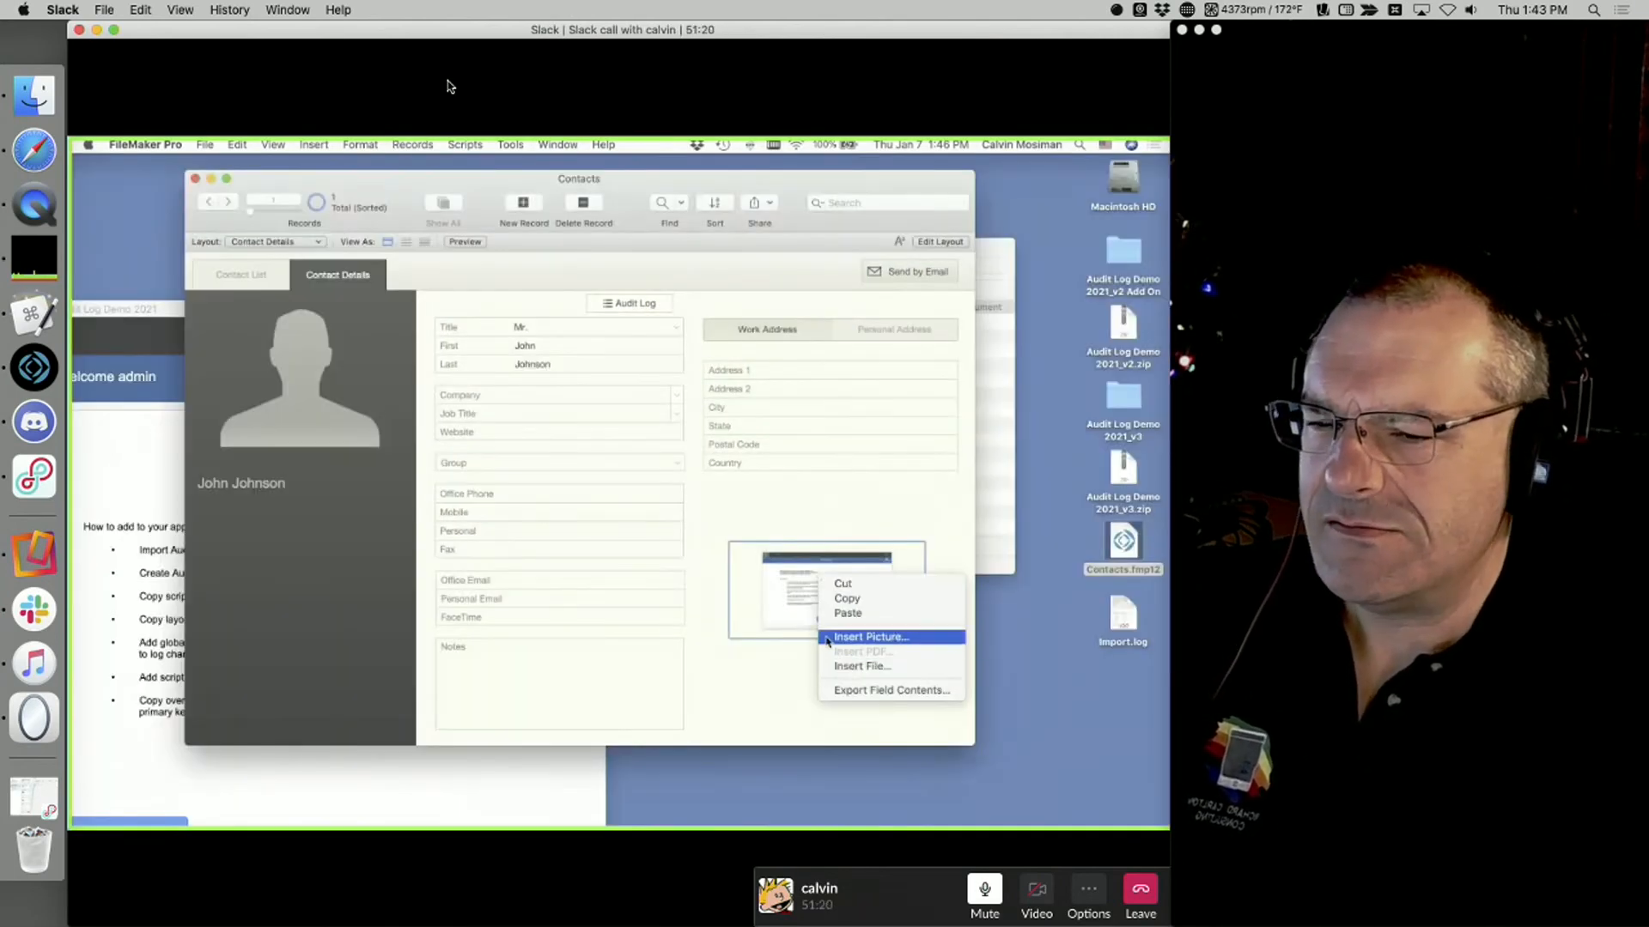
Insert a freshly captured window screenshot into the contact's picture field
{"action": "left_click", "coordinate": [856, 641]}
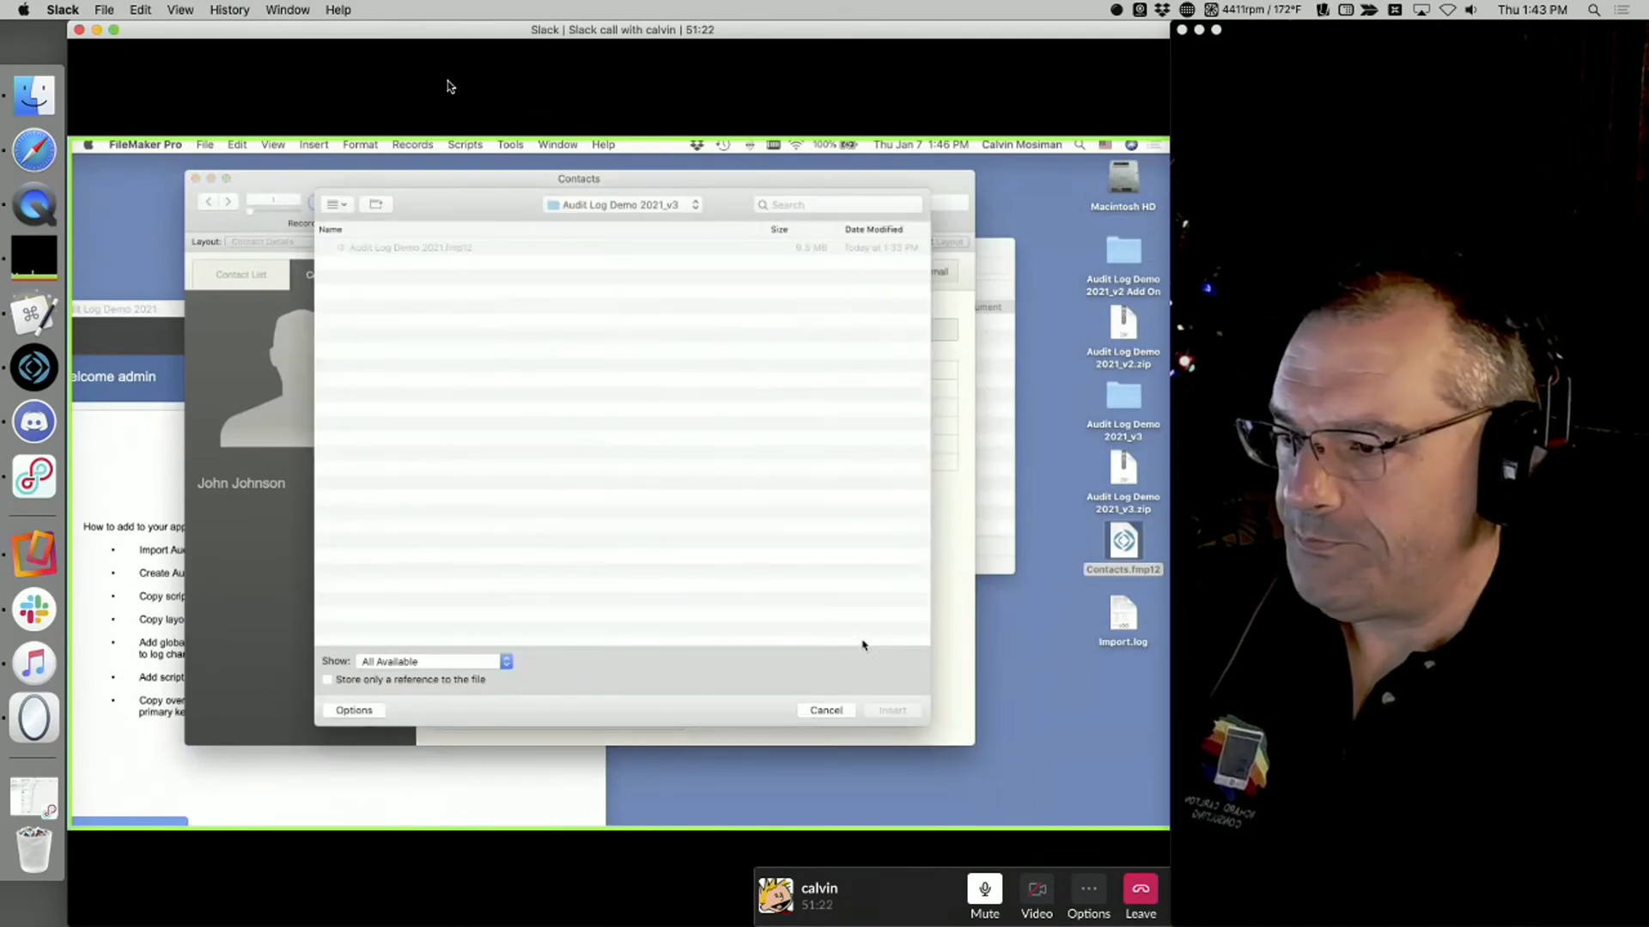
{"action": "key", "text": "super+shift+4"}
{"action": "key", "text": "space"}
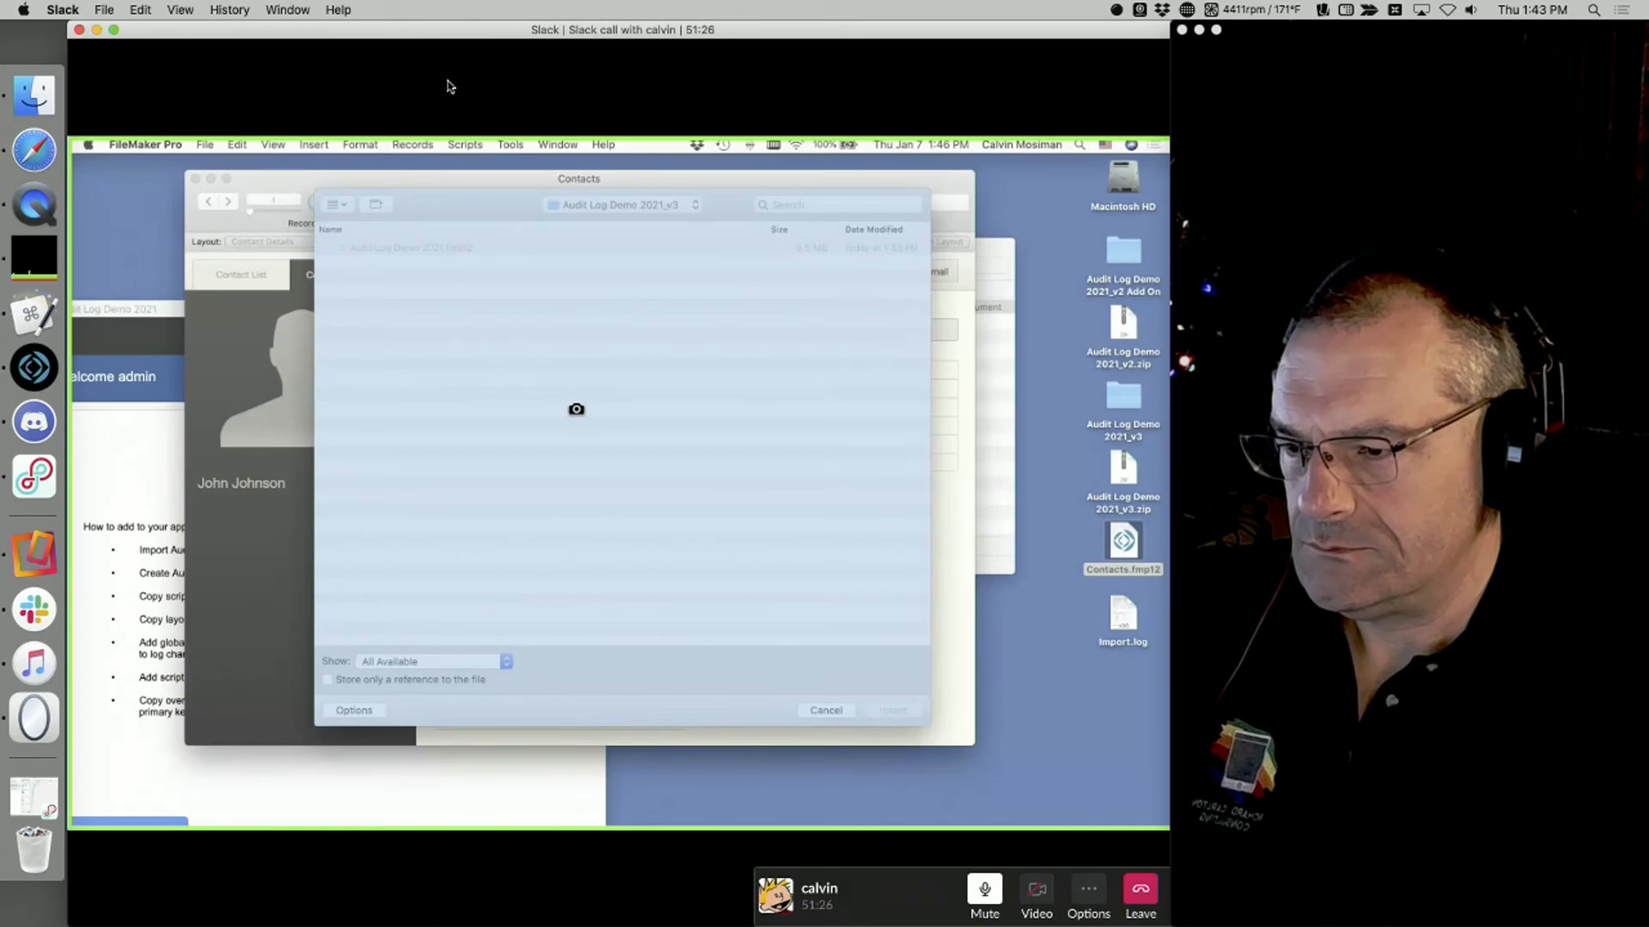
{"action": "left_click", "coordinate": [576, 409]}
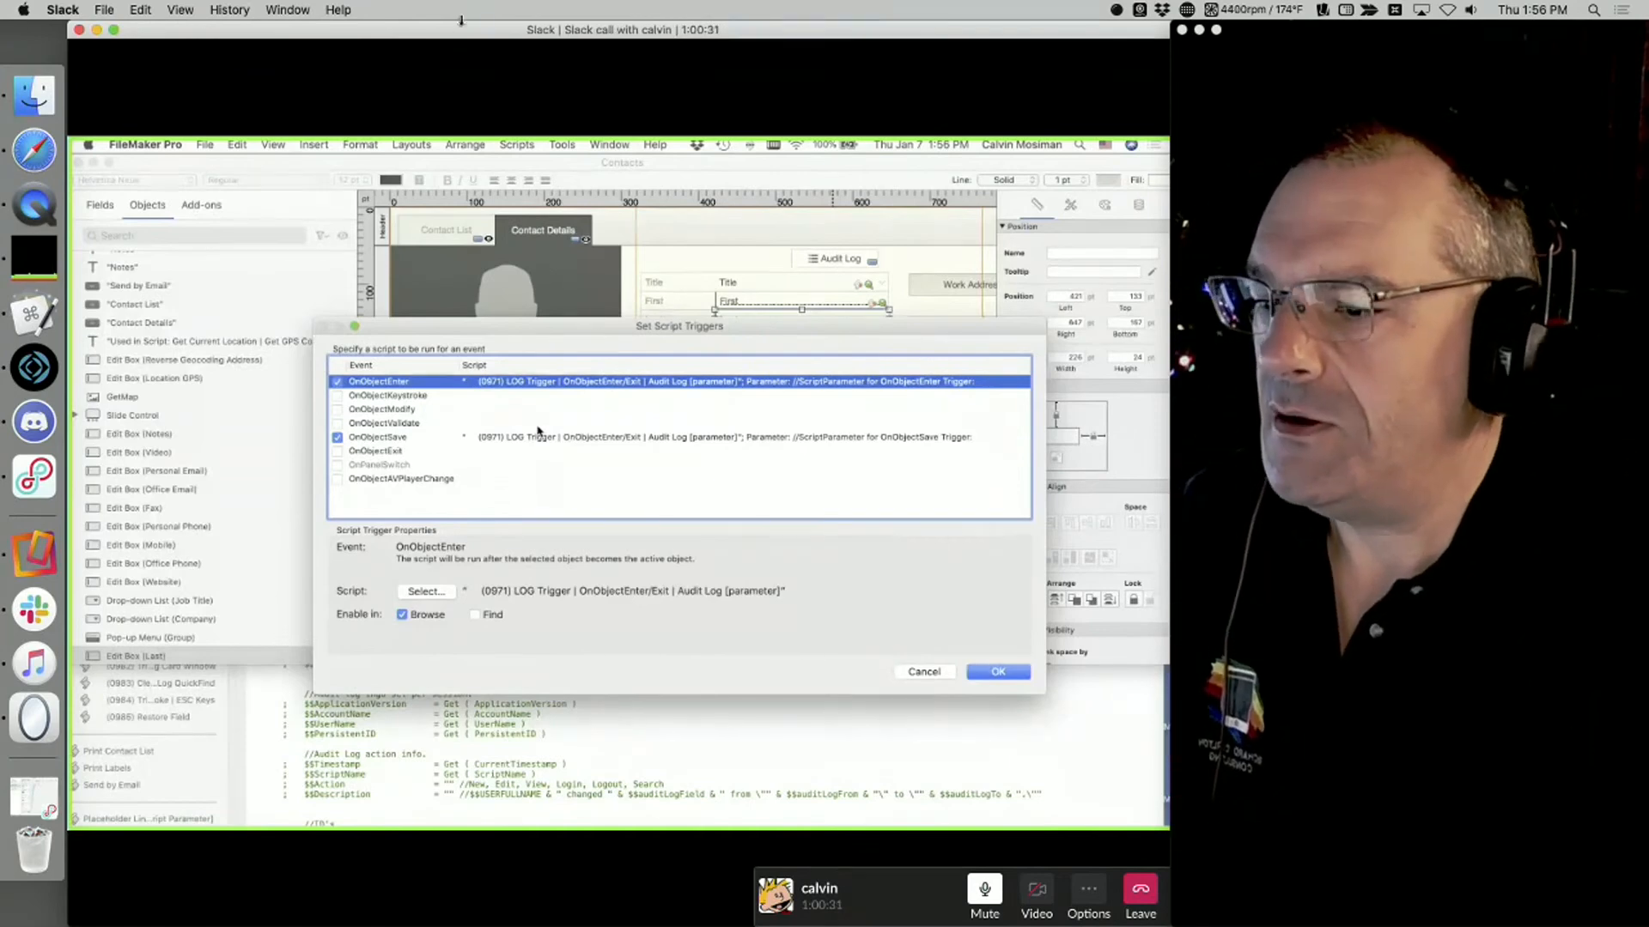
Circle the LOG Trigger script assigned to OnObjectEnter and OnObjectSave
{"action": "mouse_move", "coordinate": [563, 376]}
{"action": "left_mouse_down"}
{"action": "mouse_move", "coordinate": [477, 395]}
{"action": "mouse_move", "coordinate": [525, 396]}
{"action": "left_mouse_up"}
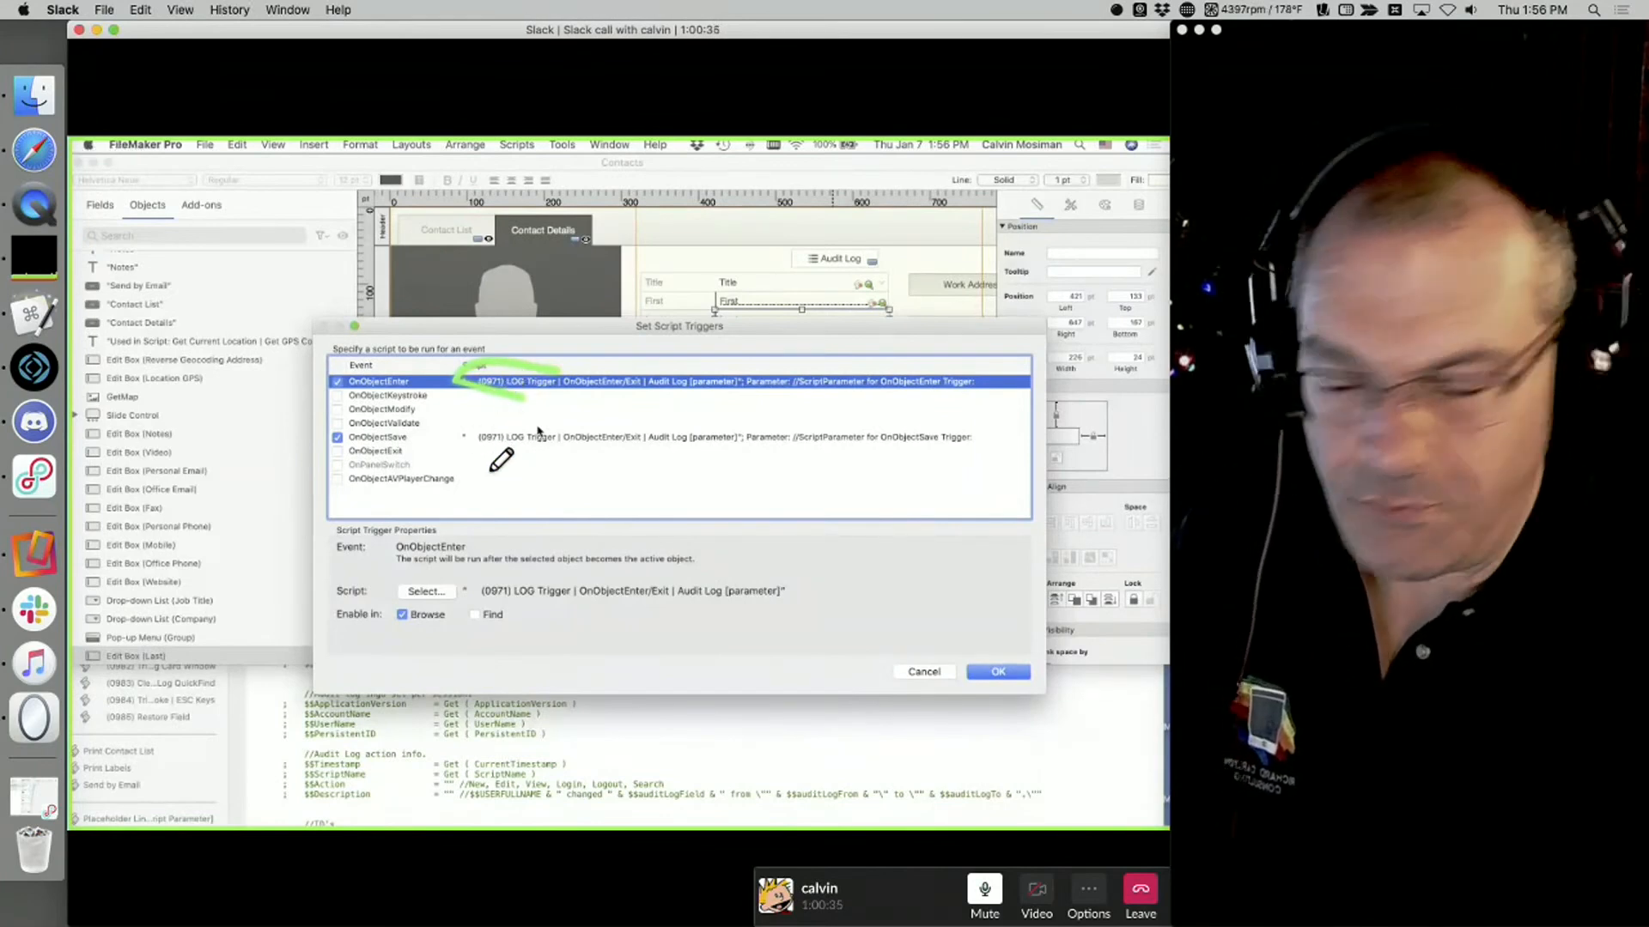
{"action": "mouse_move", "coordinate": [488, 423]}
{"action": "left_mouse_down"}
{"action": "mouse_move", "coordinate": [495, 459]}
{"action": "mouse_move", "coordinate": [562, 467]}
{"action": "left_mouse_up"}
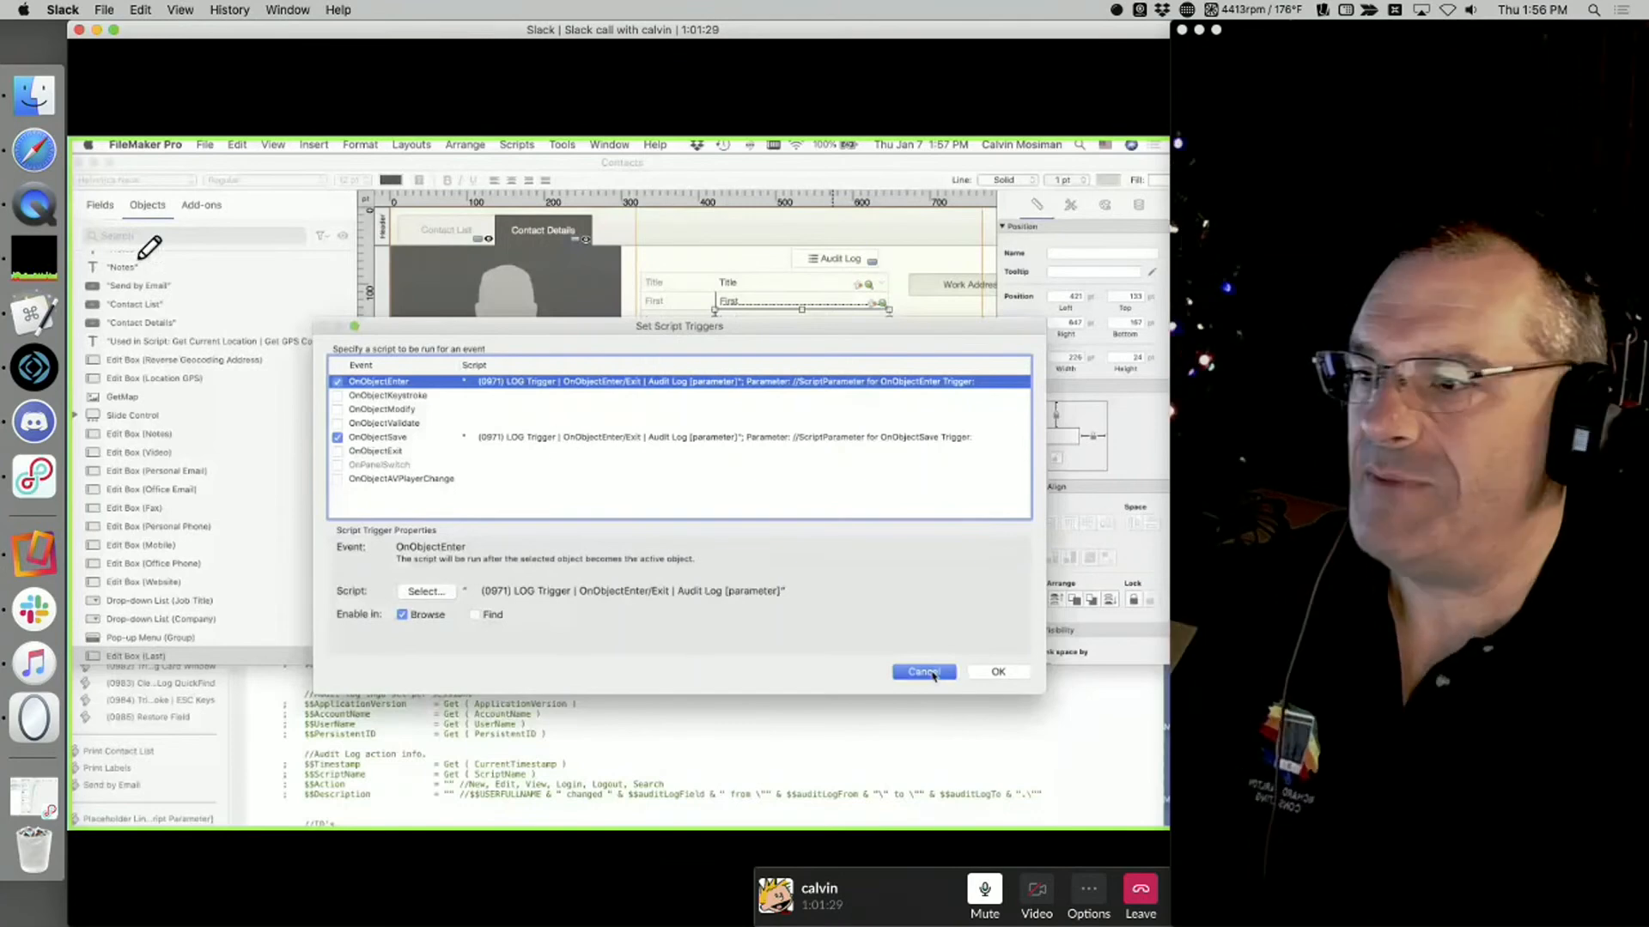
Open the editing commands menu and dismiss it without choosing a command
{"action": "left_click", "coordinate": [145, 8]}
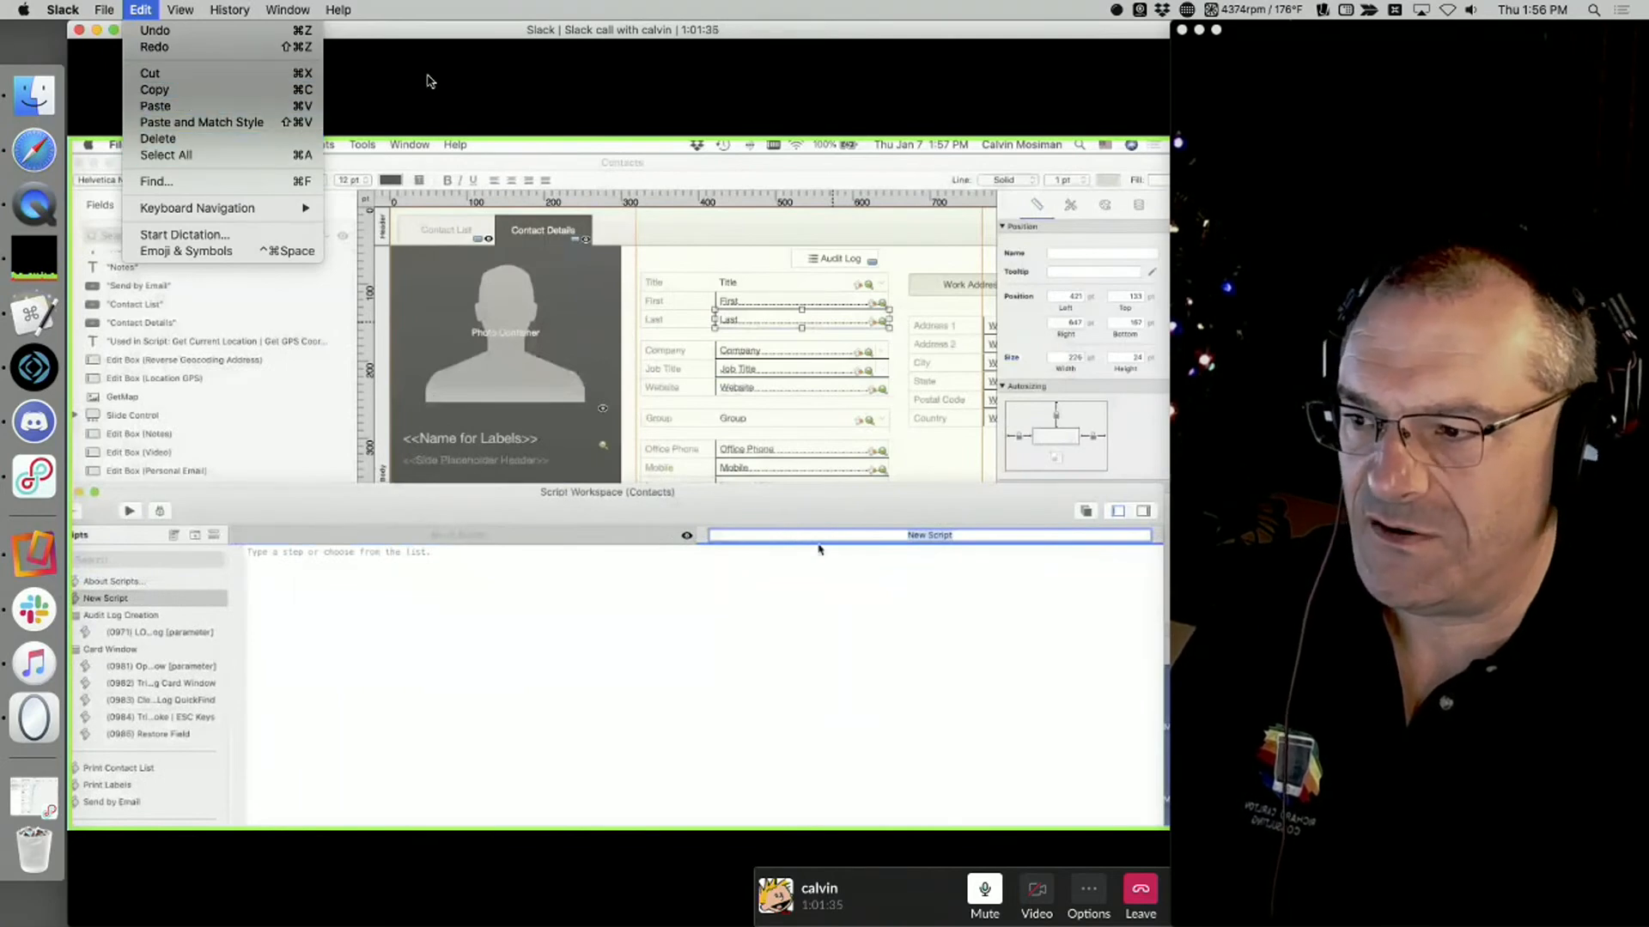
{"action": "left_click", "coordinate": [428, 82]}
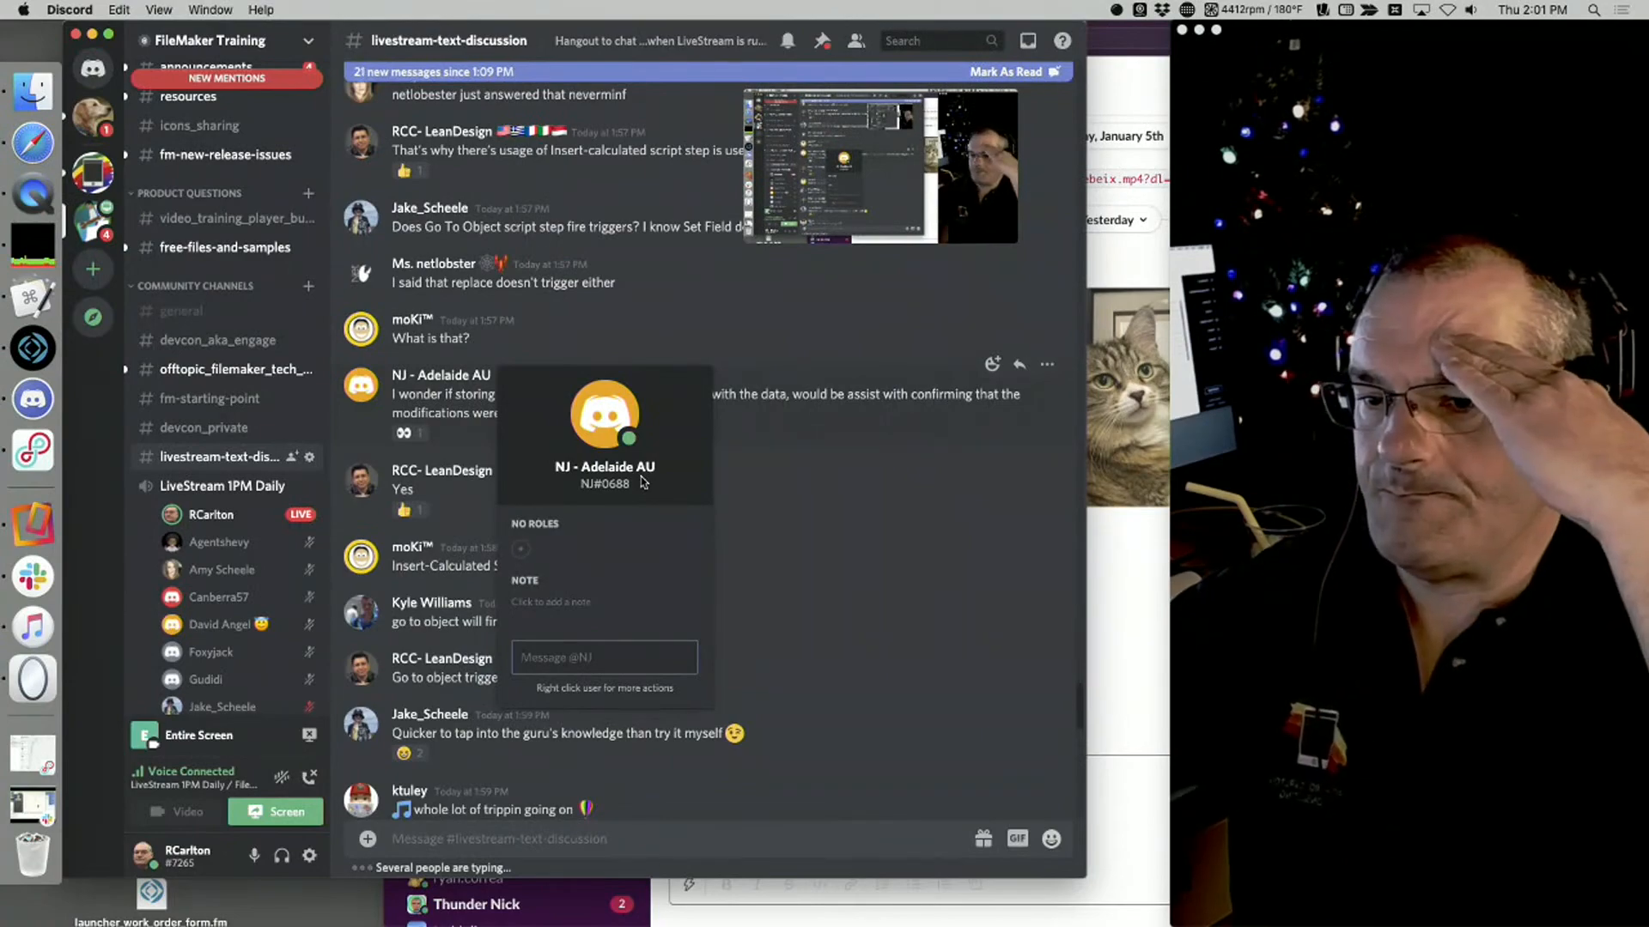
Switch to QuickTime Player with Cmd+Tab to play the closing-credits video
{"action": "key", "text": "super+Tab"}
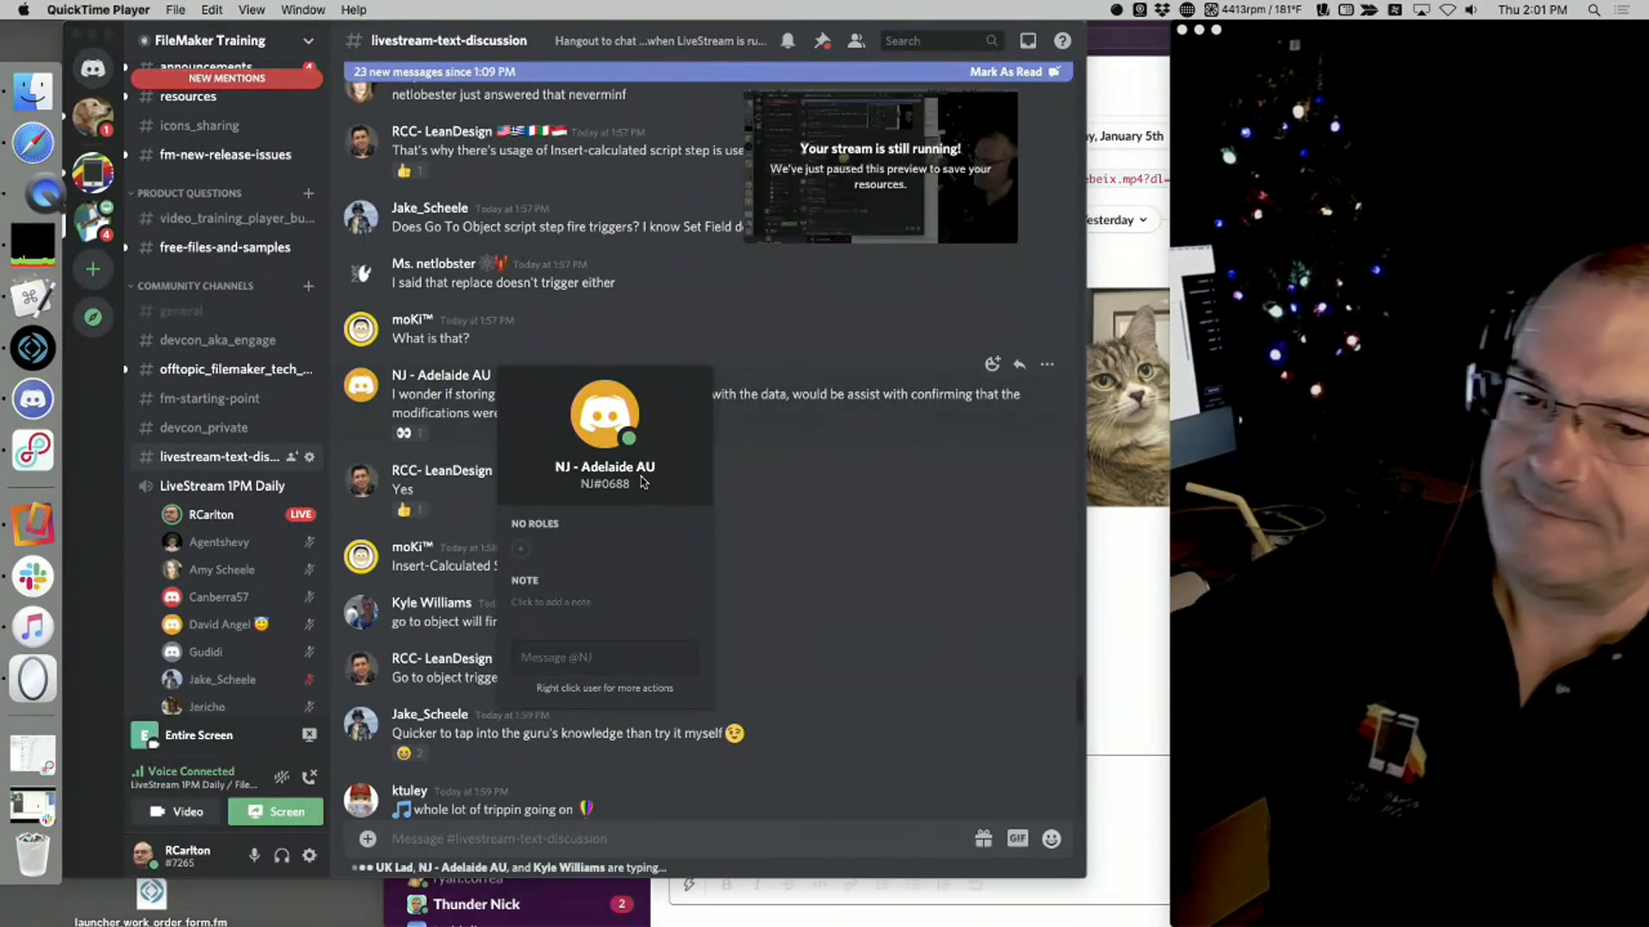